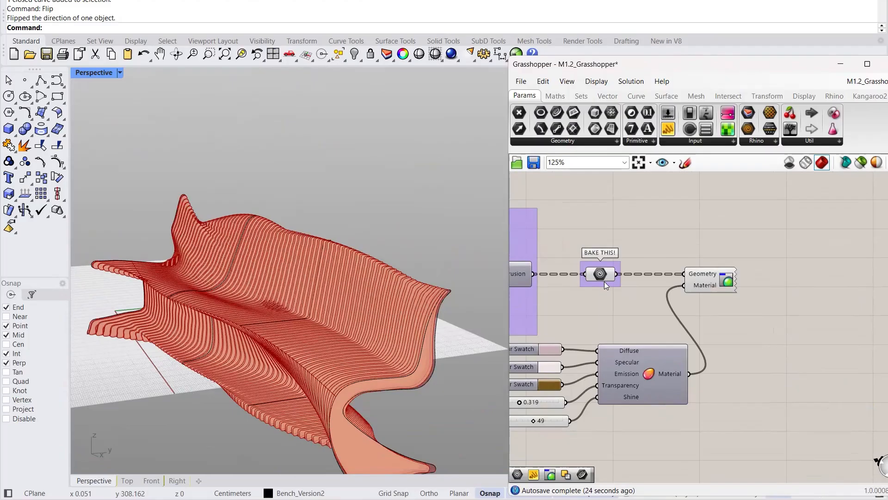
Step: Bake the BAKE THIS! geometry component onto the Bench_Version2 layer with grouping enabled
right_click(599, 275)
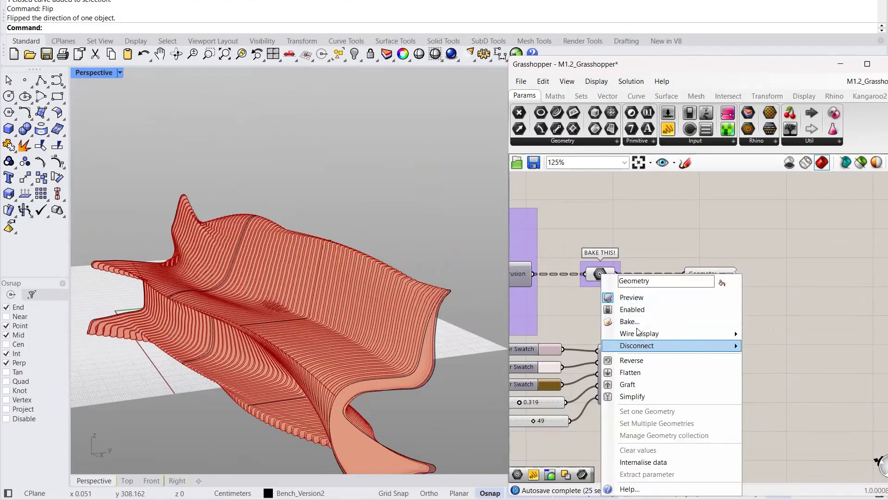
click(632, 325)
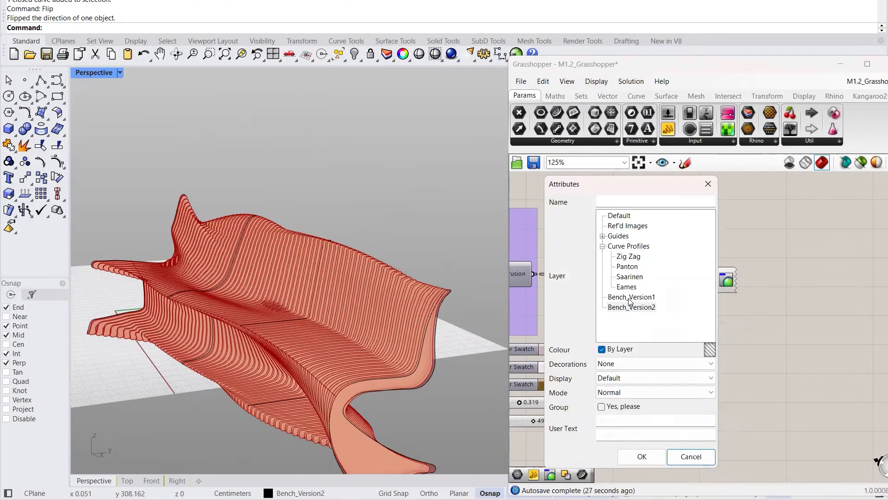
click(628, 307)
click(601, 407)
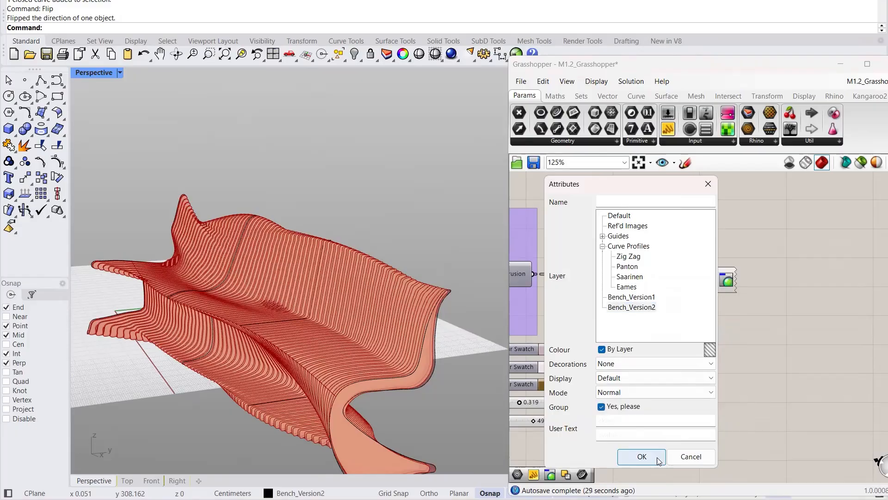
click(636, 456)
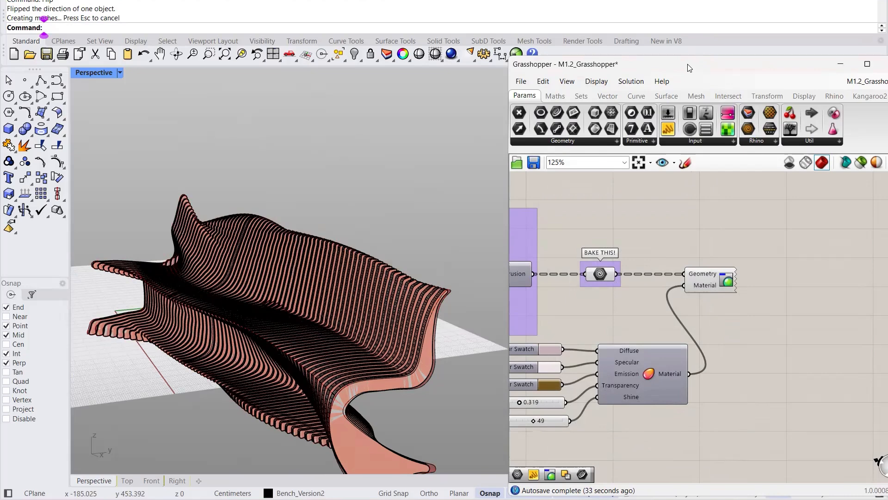
Step: Clear the Grasshopper window away from the Rhino model and turn on the Bench_Version1 layer
drag(686, 68, 377, 62)
click(584, 61)
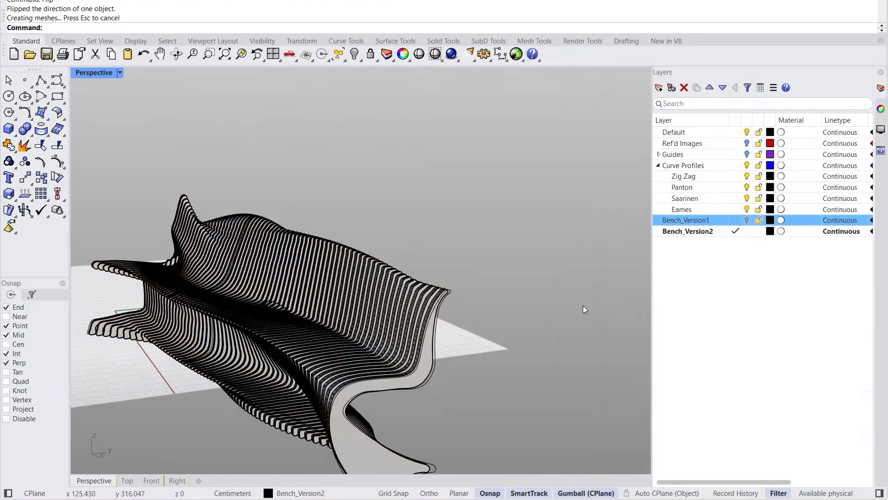
click(748, 220)
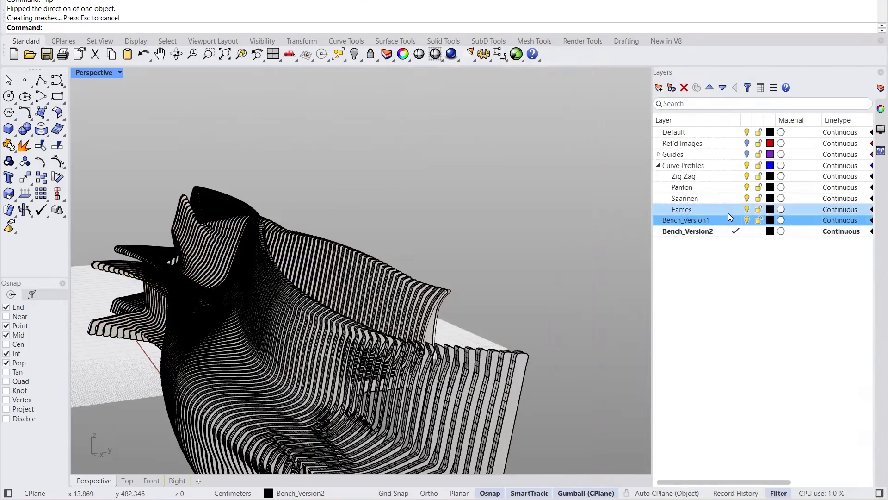
Step: Collapse the Curve Profiles layer and hide it, with Default set as the current layer
double_click(713, 166)
click(659, 165)
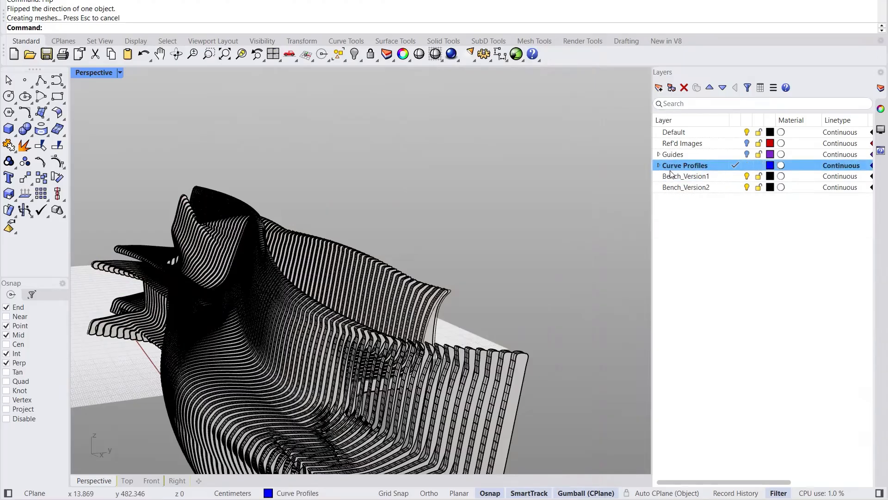
click(732, 132)
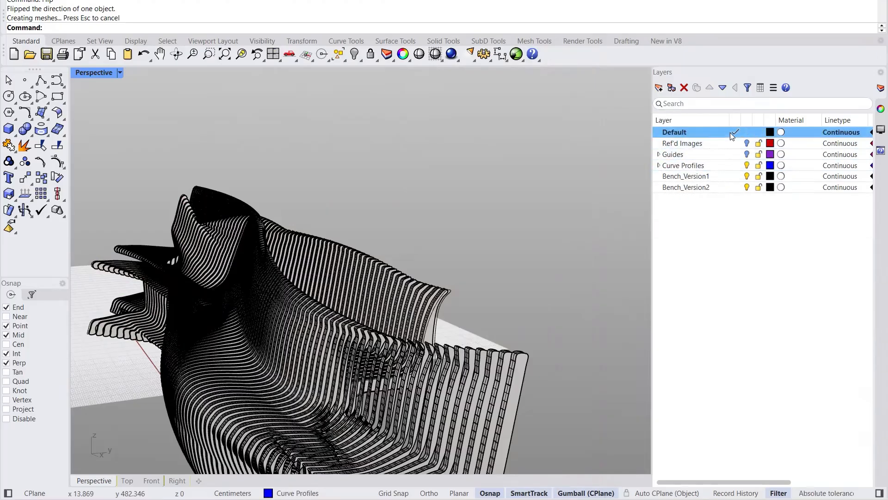
click(746, 166)
Step: Compare the two baked benches by showing Bench_Version1 alone and Bench_Version2 alone
scroll(543, 206, down, 5)
right_drag(411, 233, 425, 260)
click(748, 177)
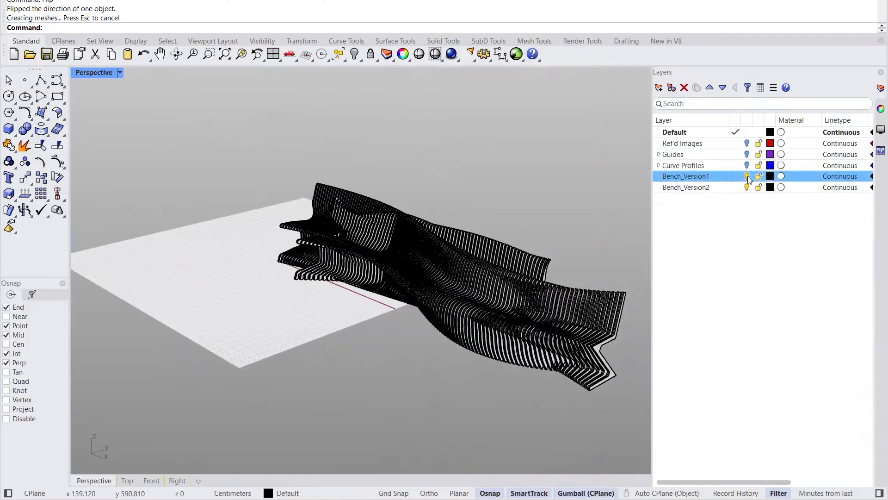
click(746, 186)
click(747, 177)
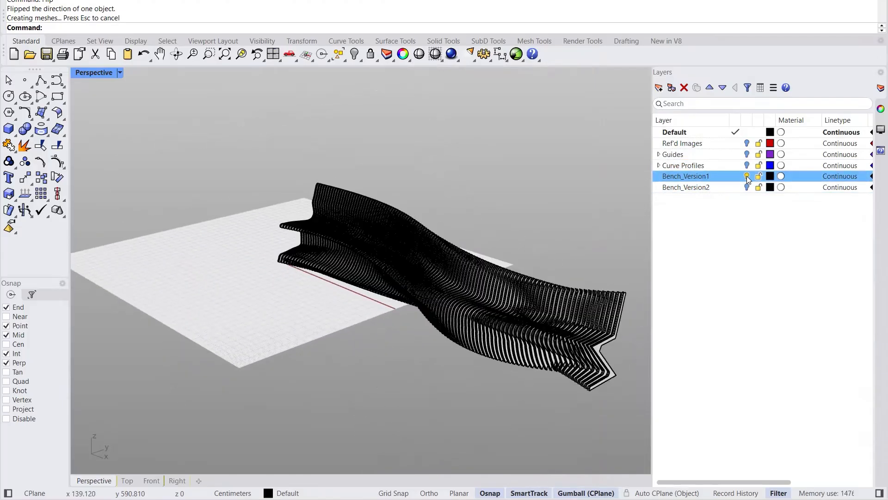
click(747, 177)
click(747, 187)
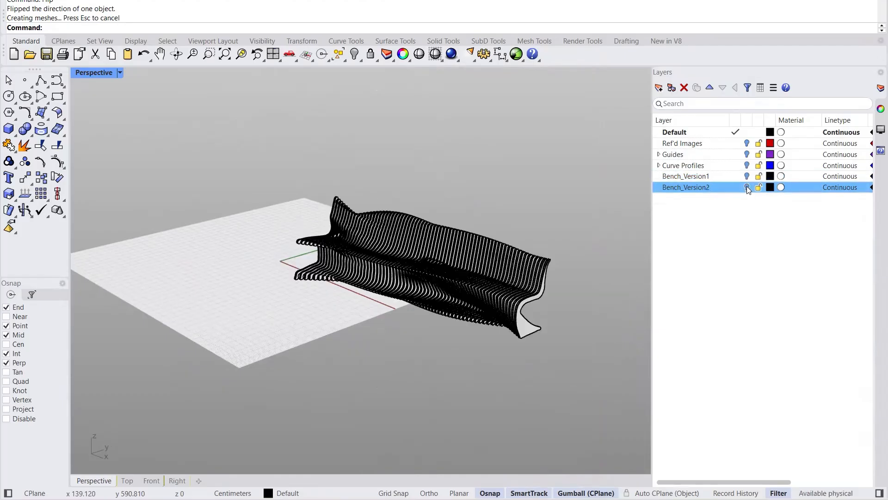
mouse_move(435, 270)
right_down()
mouse_move(397, 271)
mouse_move(383, 363)
mouse_move(403, 254)
mouse_move(422, 280)
right_up()
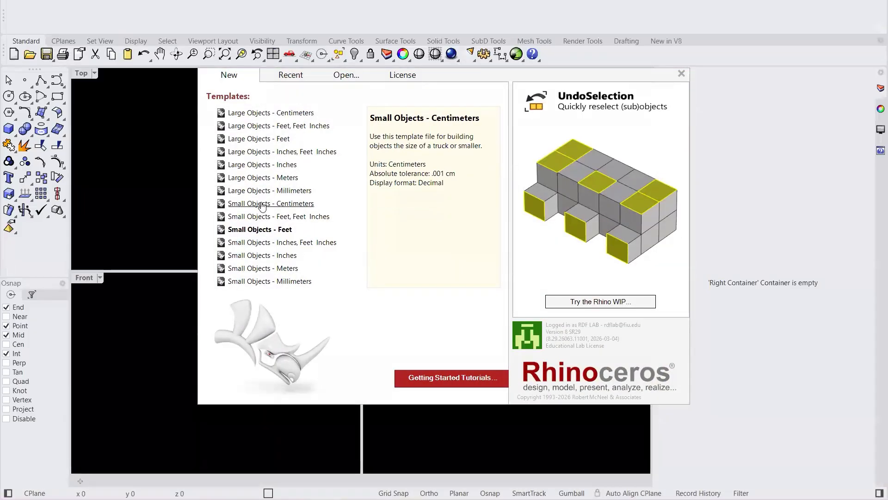
Step: Create a new model from the Small Objects - Centimeters template and maximize the Top viewport
click(262, 204)
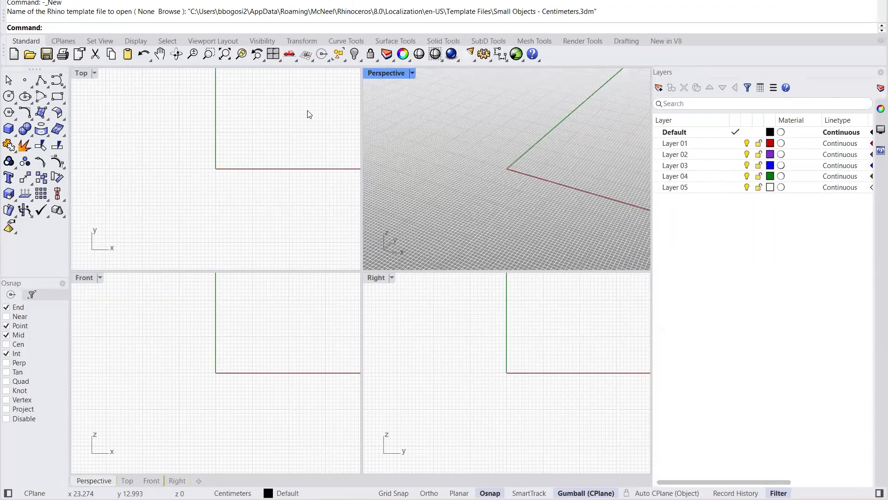
double_click(83, 74)
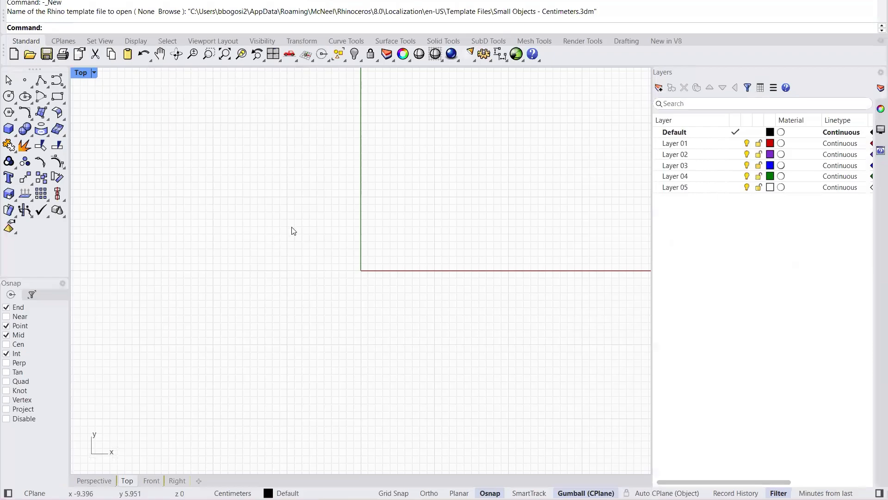
scroll(275, 292, down, 11)
scroll(339, 229, up, 3)
scroll(297, 301, up, 4)
scroll(272, 320, up, 1)
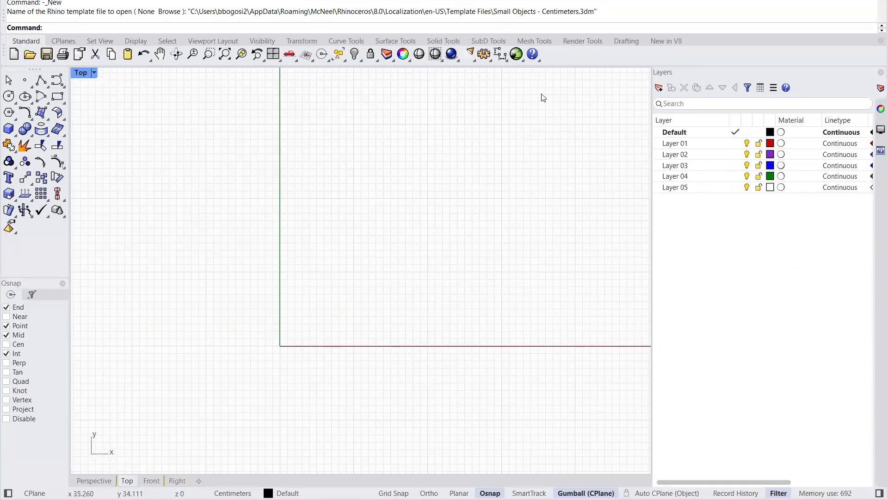
Step: Make Layer 01 the current layer and rename it Ref'd Images
click(696, 157)
click(684, 145)
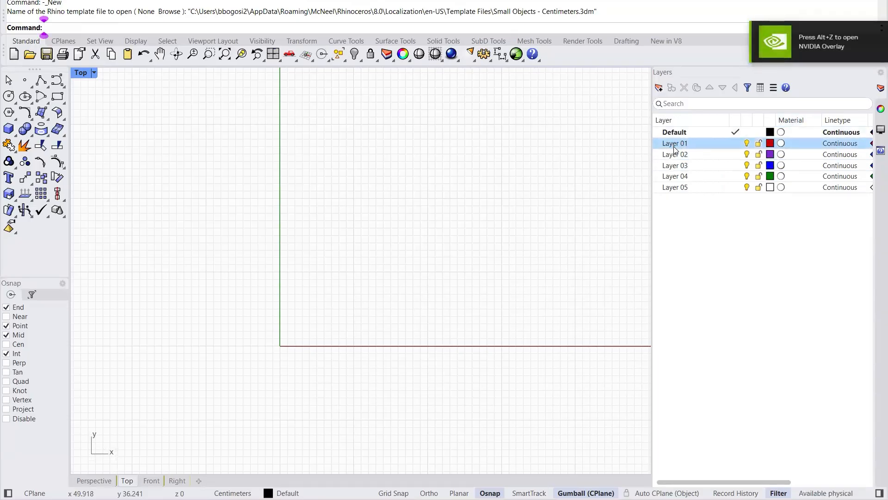
double_click(675, 145)
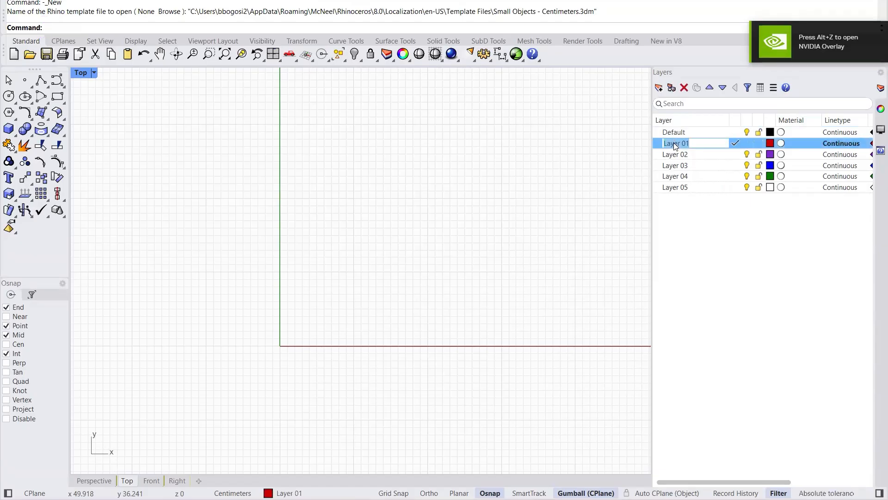
text(Ref)
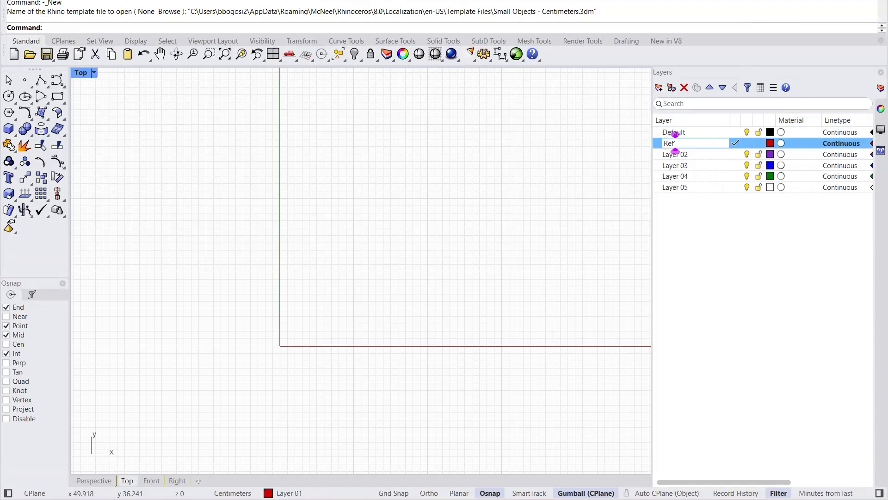
text('d Images)
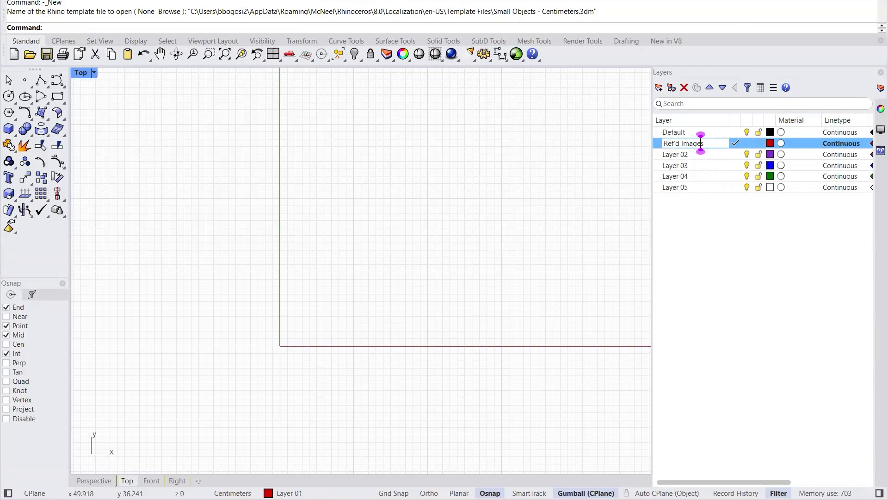
key(Return)
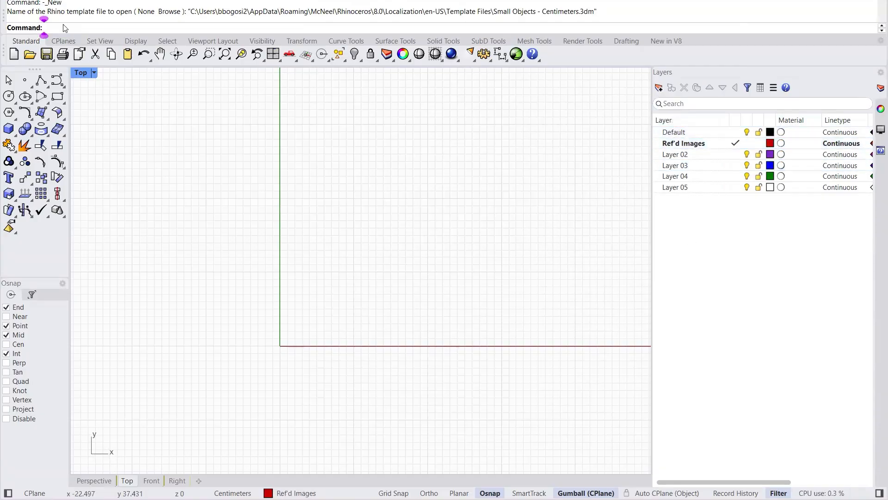
Step: Insert the picture 1_Eames Aluminum Group Side Chair.JPG from Desktop > M1.2, with its first corner at the origin (0)
text(Picture)
key(Return)
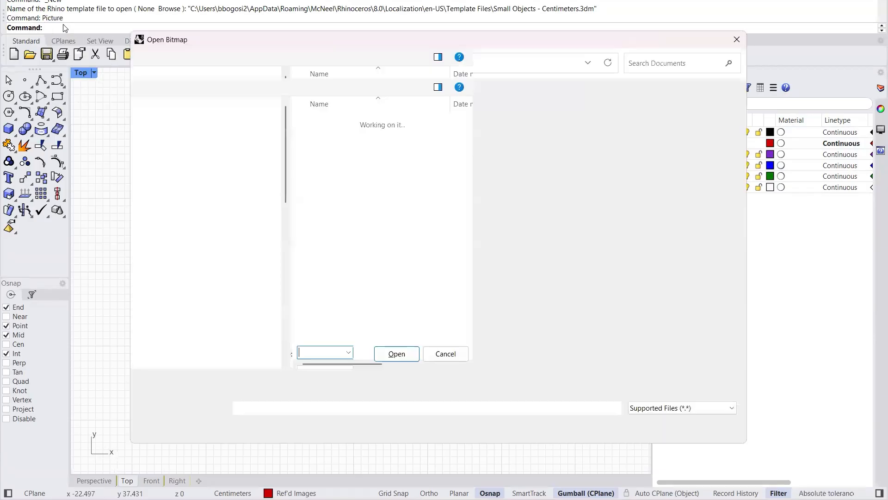
click(174, 143)
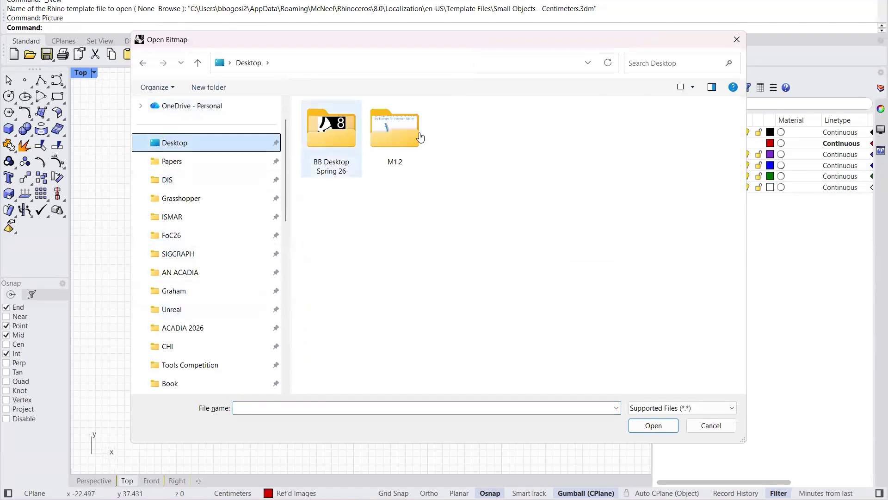
double_click(404, 133)
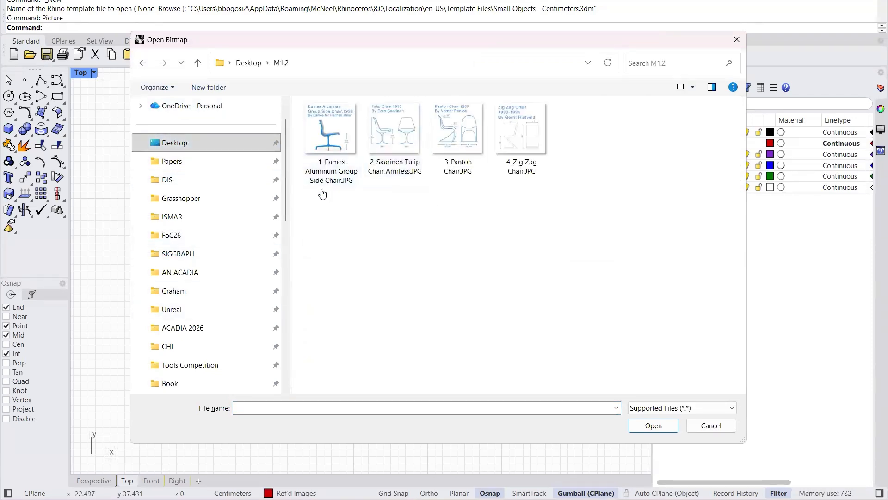
double_click(333, 138)
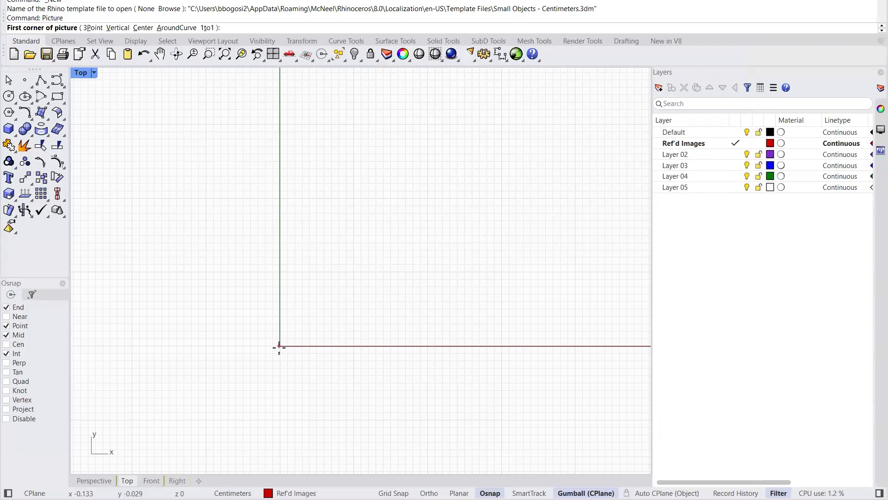
text(0)
key(Return)
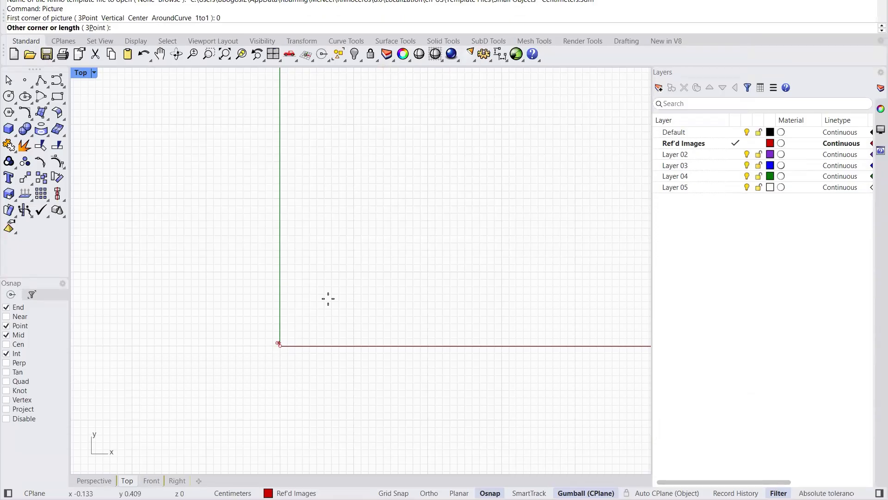
scroll(364, 263, down, 5)
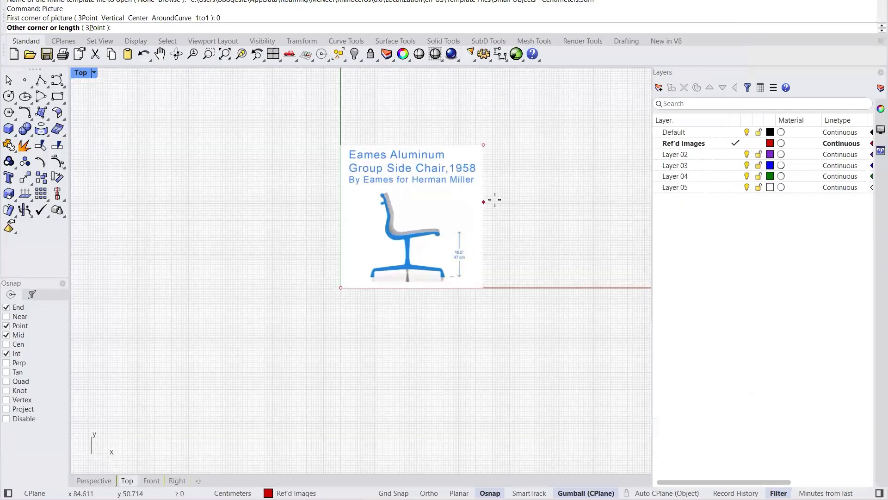
scroll(494, 200, up, 3)
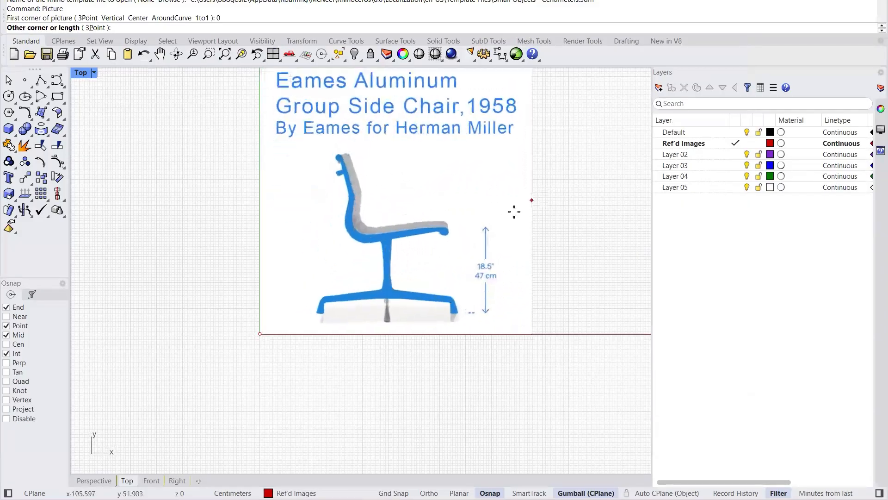
click(505, 211)
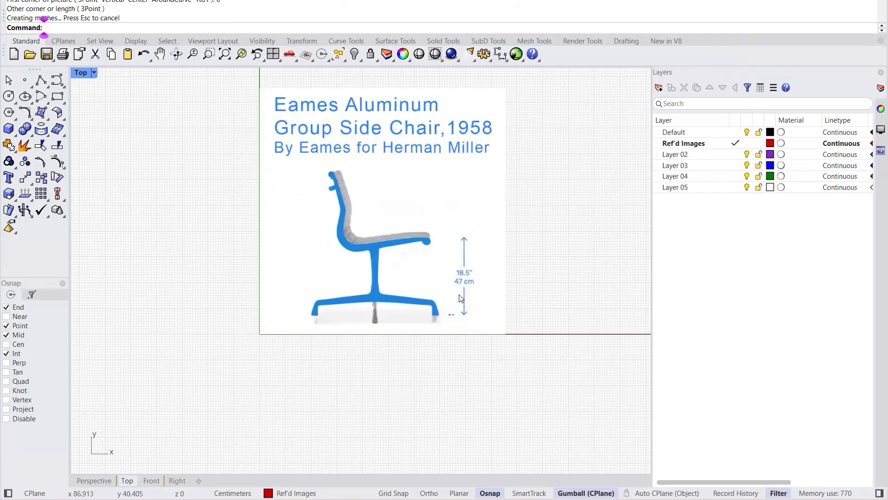
Step: Insert the picture 2_Saarinen Tulip Chair Armless.JPG from the origin to the upper far corner of the Eames picture
scroll(357, 283, down, 2)
scroll(360, 324, up, 1)
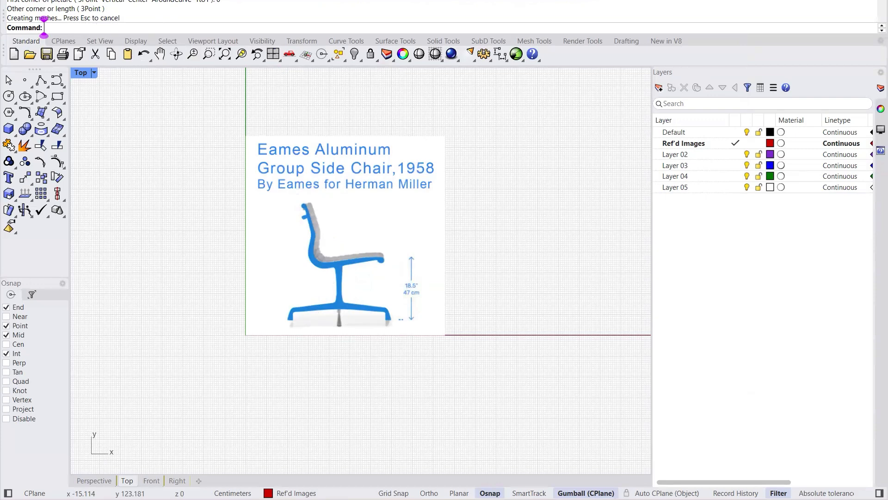
text(Picture)
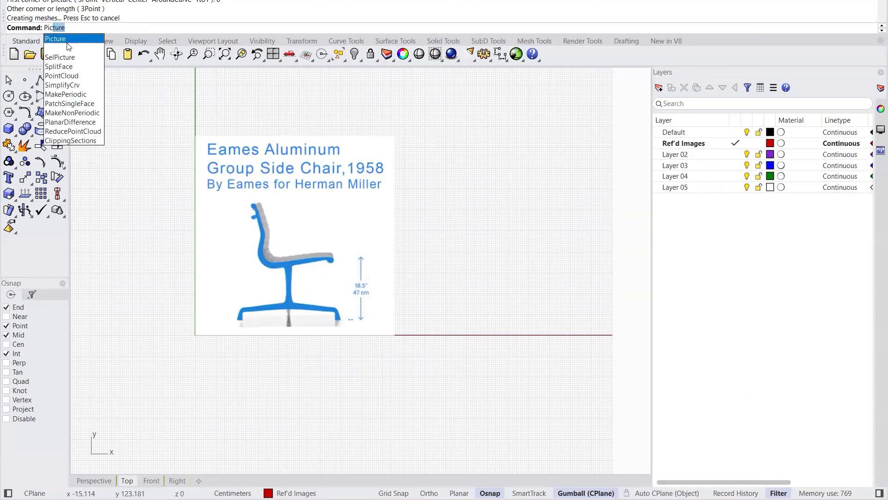
key(Return)
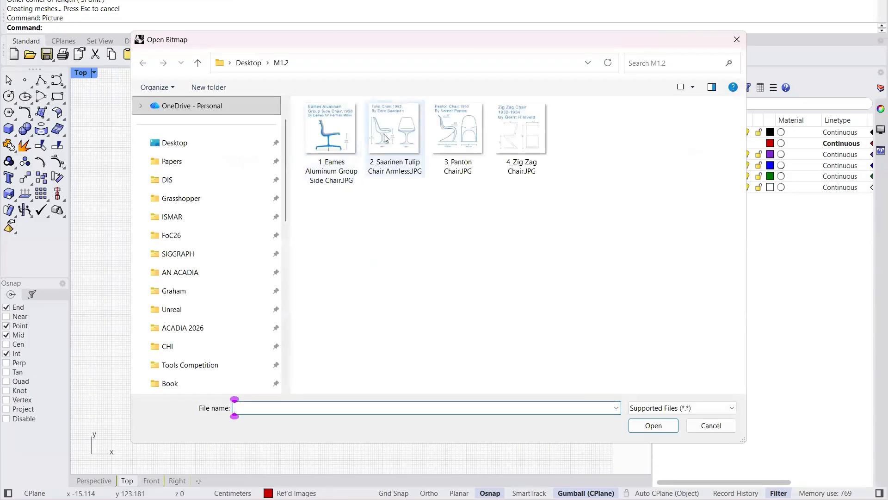
double_click(384, 138)
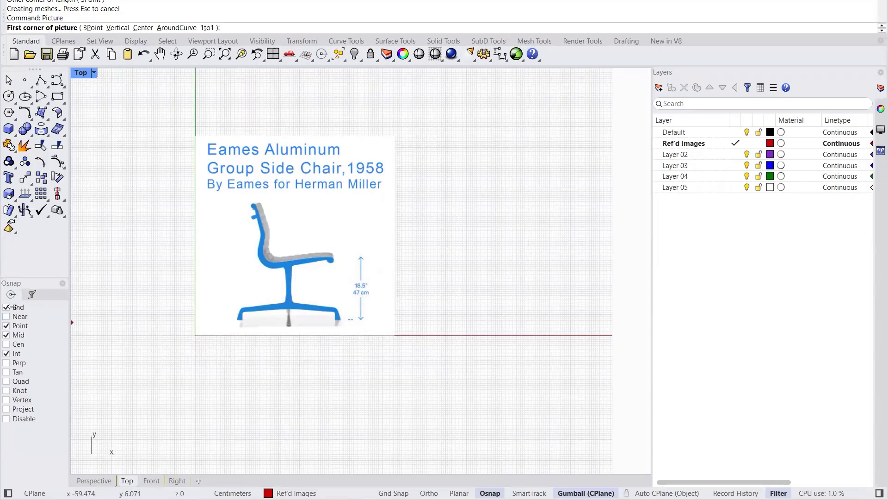
click(194, 340)
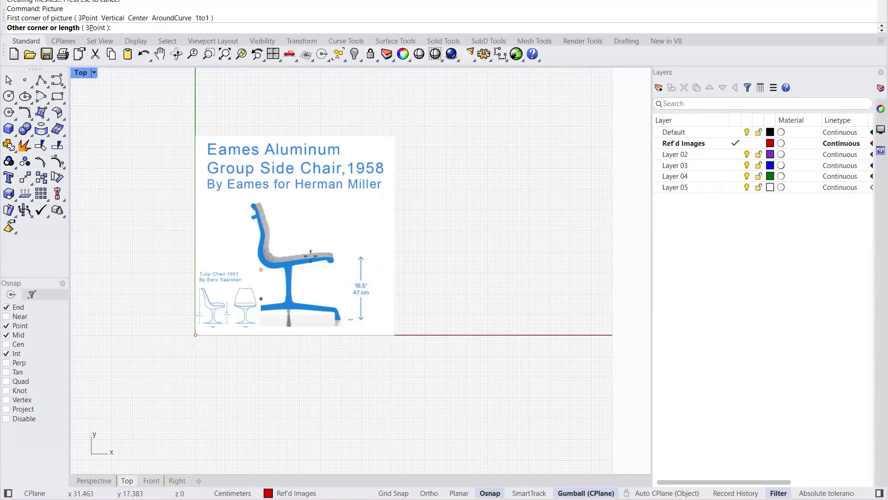
click(394, 138)
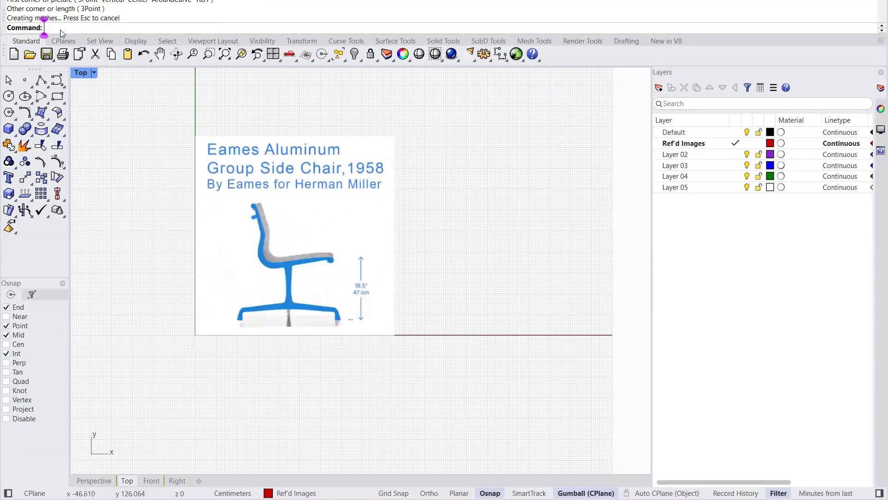
Step: Insert the Panton Chair picture over the existing pictures, from the origin to their upper far corner
text(Picture)
key(Return)
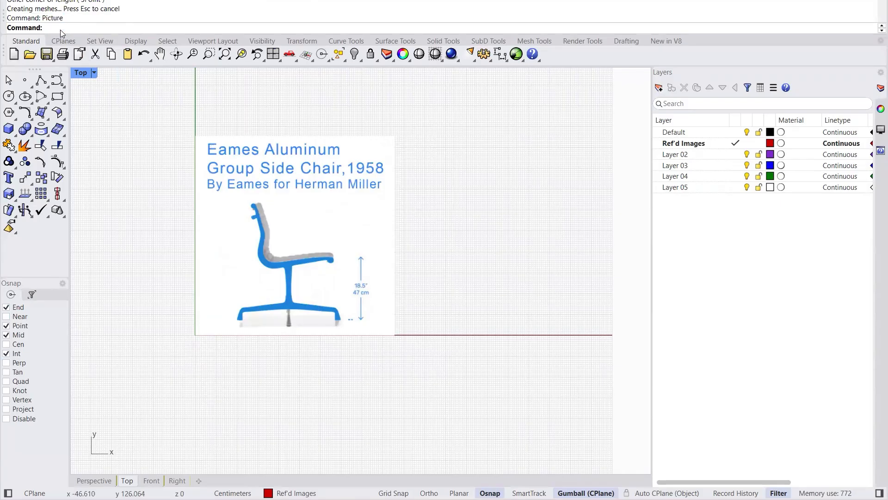
double_click(466, 139)
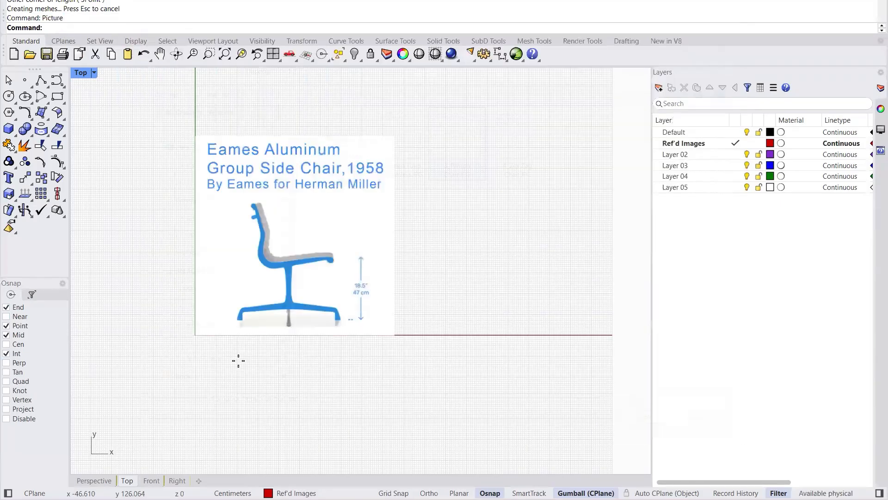
click(196, 334)
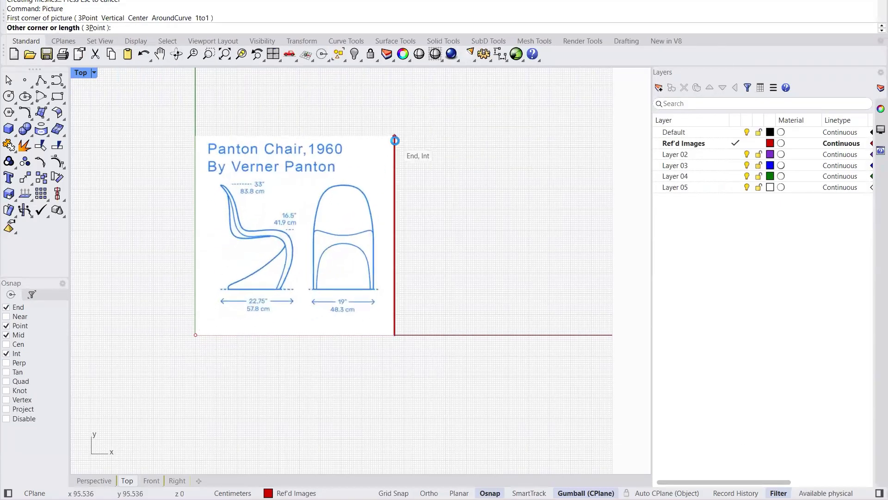
click(396, 138)
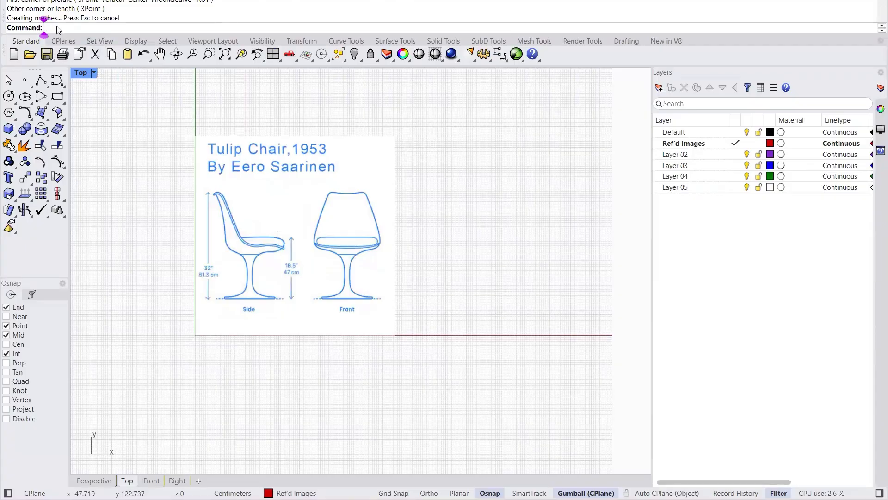
Step: Insert the Zig Zag Chair picture over the stacked pictures, from the origin to their upper far corner
key(Return)
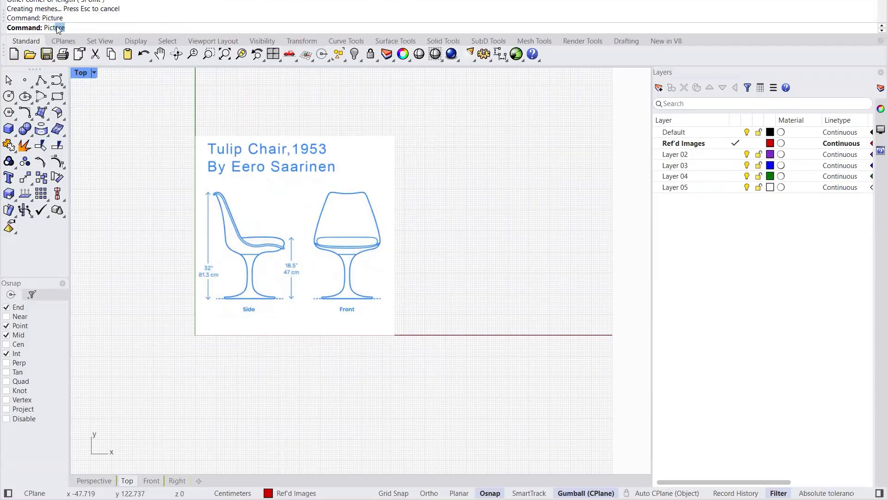
double_click(535, 142)
click(196, 334)
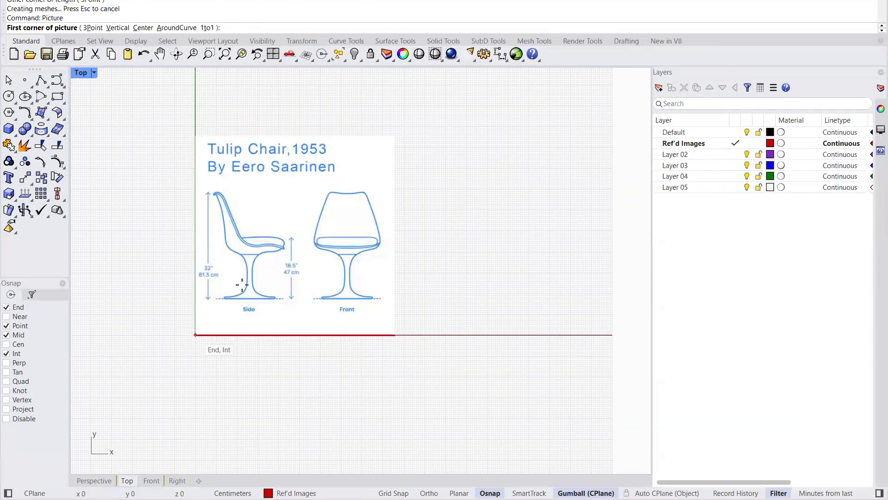
click(395, 137)
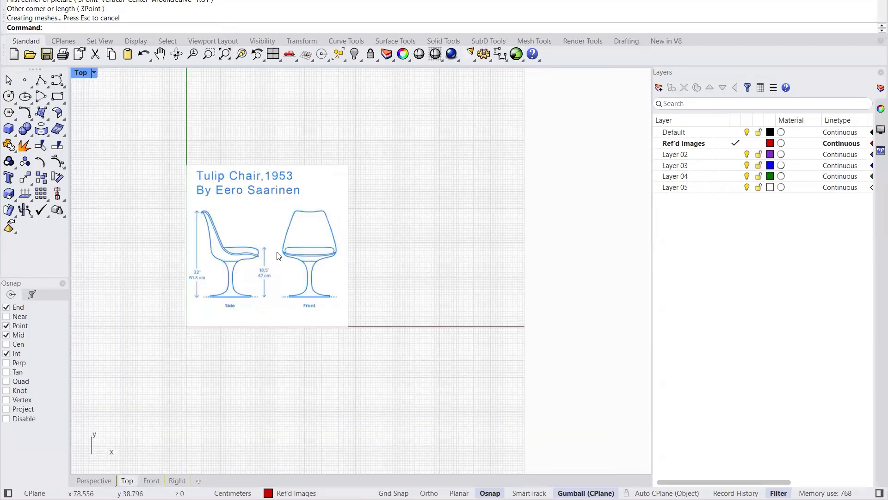
Step: Move the Panton Chair picture about 160 cm along positive X, out of the picture stack
click(294, 261)
click(319, 274)
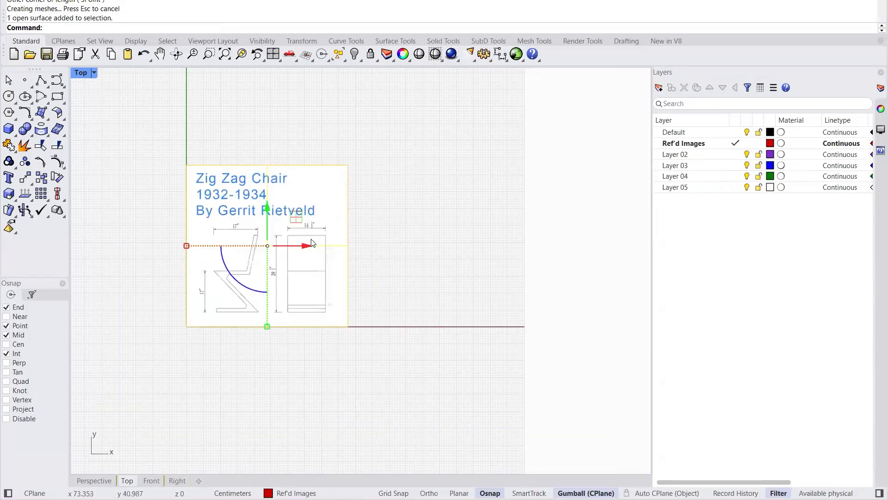
drag(306, 248, 576, 248)
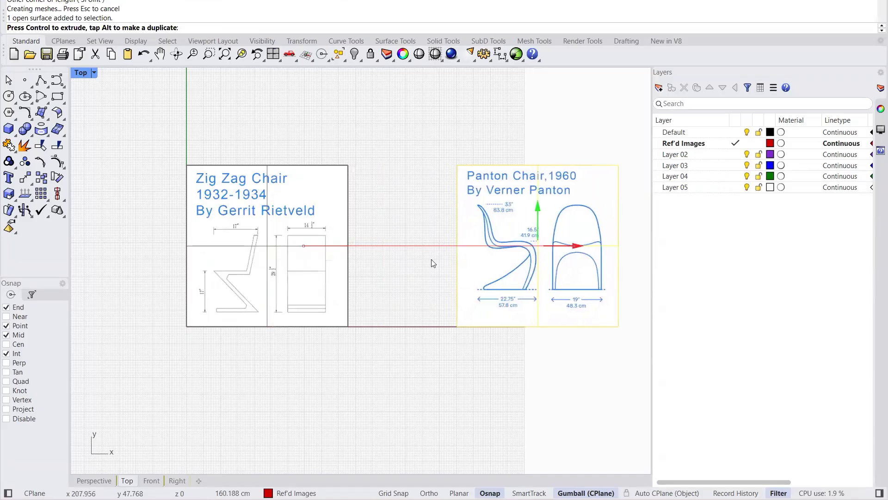
scroll(324, 242, down, 3)
scroll(316, 252, up, 1)
Step: Pull the Zig Zag Chair picture out of the stack along negative X and place it beyond the Panton Chair picture in positive X
click(321, 261)
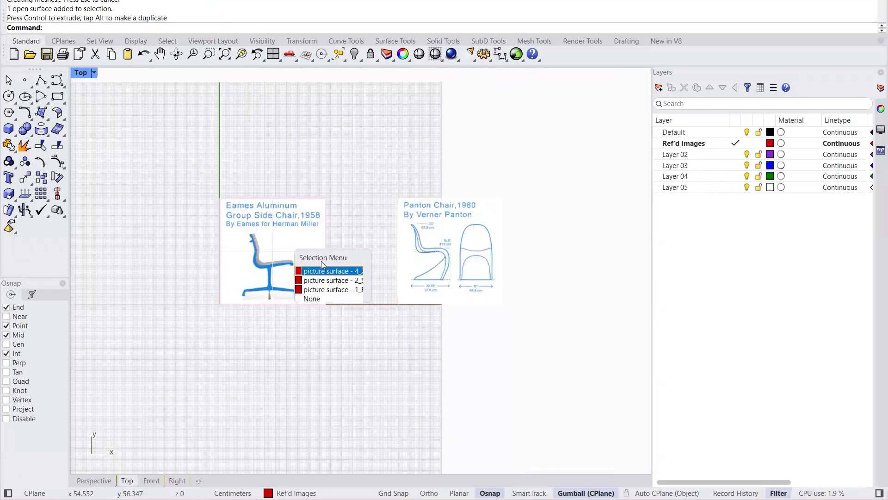
click(322, 272)
drag(305, 251, 190, 252)
click(224, 318)
scroll(300, 306, down, 3)
scroll(171, 287, up, 2)
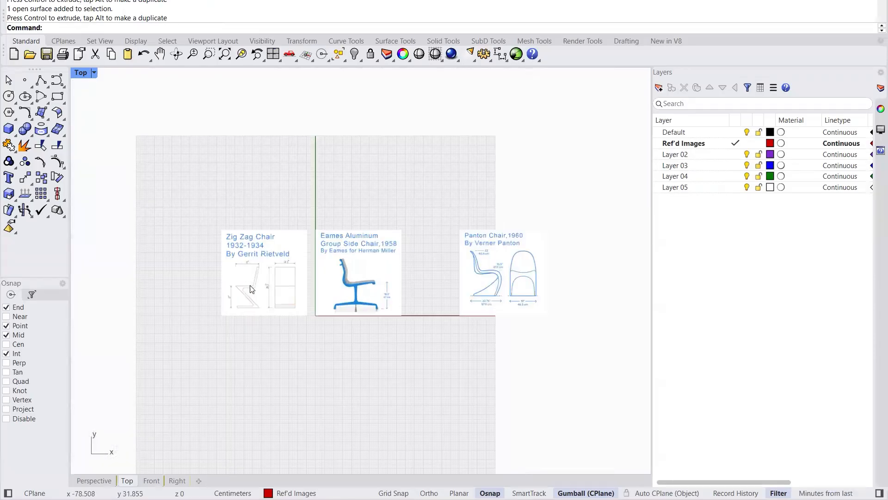
scroll(250, 288, up, 1)
click(250, 288)
scroll(175, 273, down, 3)
scroll(281, 276, up, 2)
drag(227, 268, 562, 268)
click(394, 379)
scroll(334, 234, up, 4)
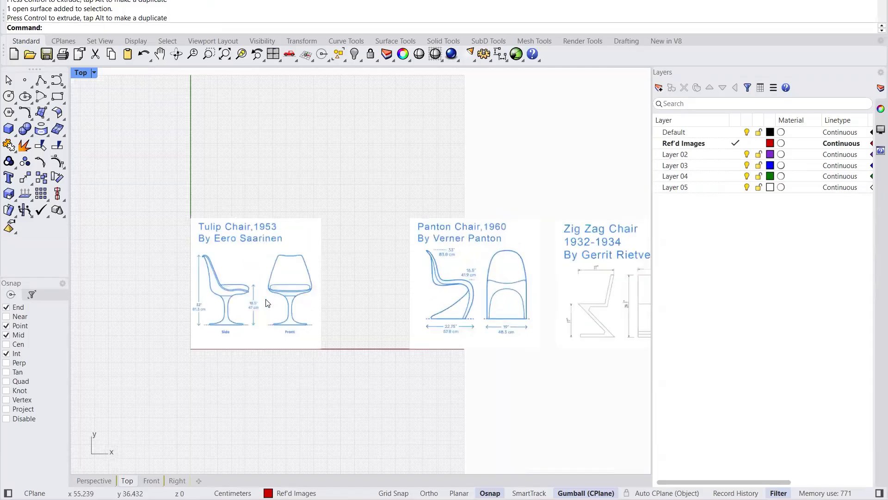
Step: Move the Tulip Chair picture along X off the Eames picture into the gap before the Panton Chair picture
click(266, 299)
click(316, 328)
drag(295, 284, 434, 286)
Step: Shift the Panton and Zig Zag Chair pictures together along positive X to clear the Tulip Chair picture
right_drag(443, 363, 306, 348)
drag(532, 391, 372, 194)
drag(441, 273, 512, 280)
click(438, 426)
scroll(472, 273, down, 2)
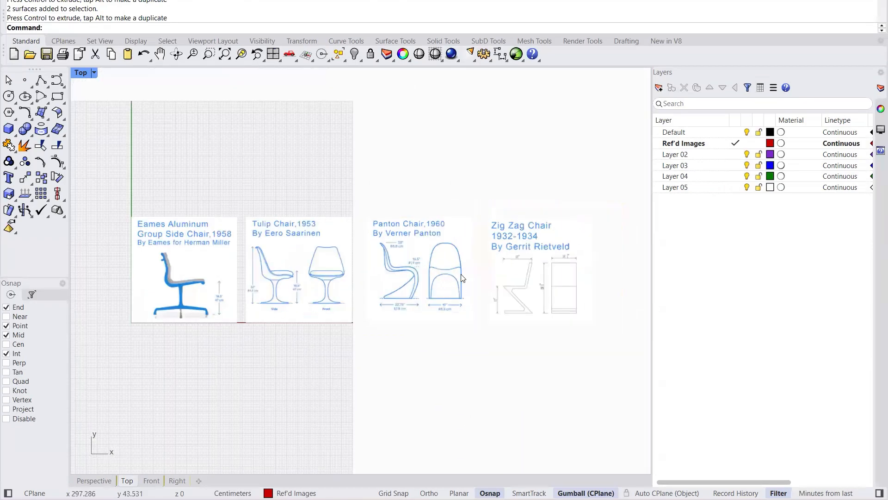
Step: Check each of the four chair pictures in turn and compare their drawing scales, printed dimensions and ground lines
scroll(472, 243, down, 2)
scroll(446, 311, up, 2)
click(211, 249)
click(320, 244)
click(447, 255)
click(514, 259)
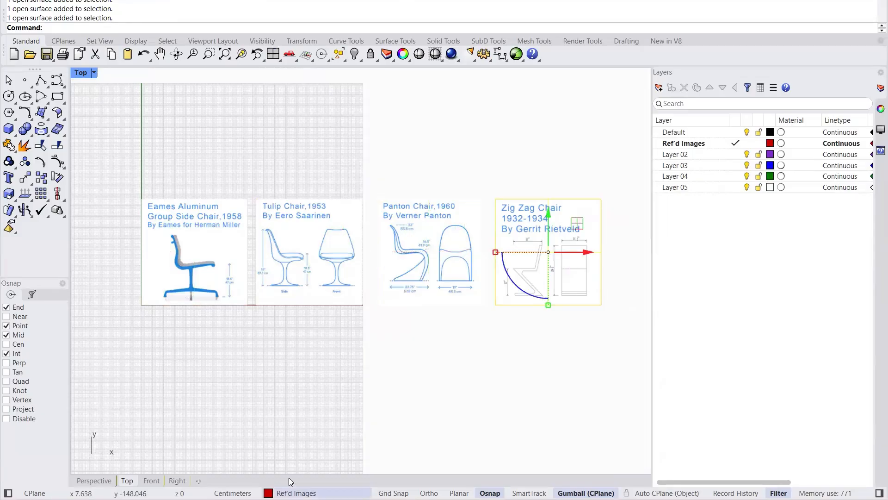
click(290, 369)
scroll(188, 268, up, 5)
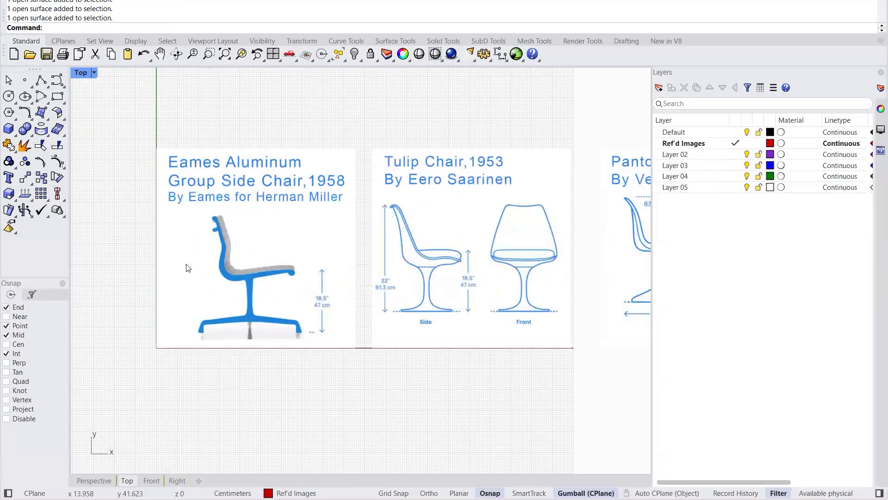
scroll(180, 227, down, 2)
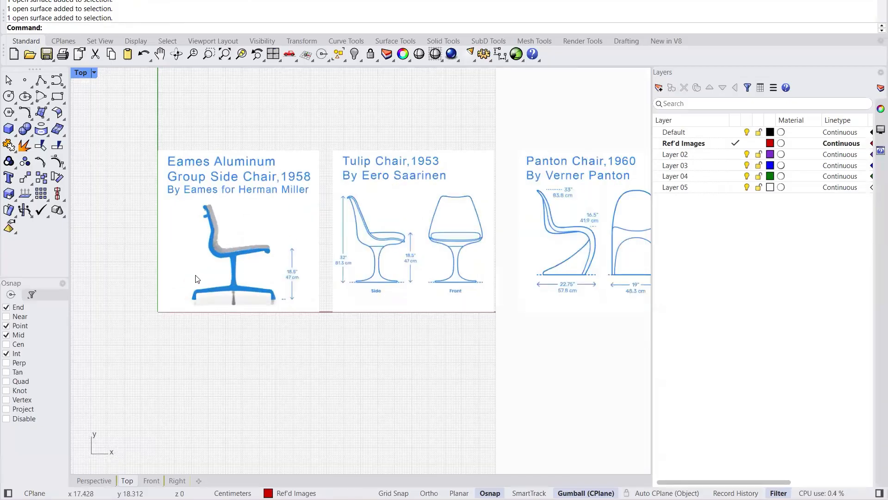
scroll(199, 310, up, 3)
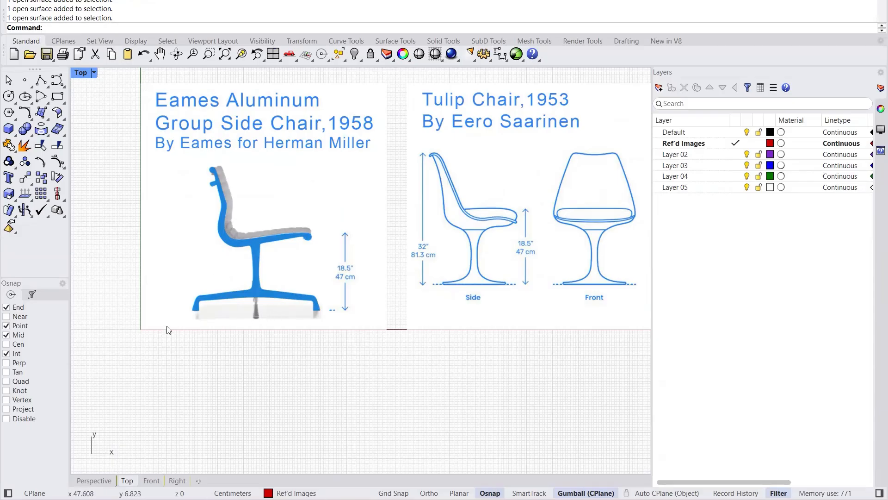
scroll(187, 324, down, 5)
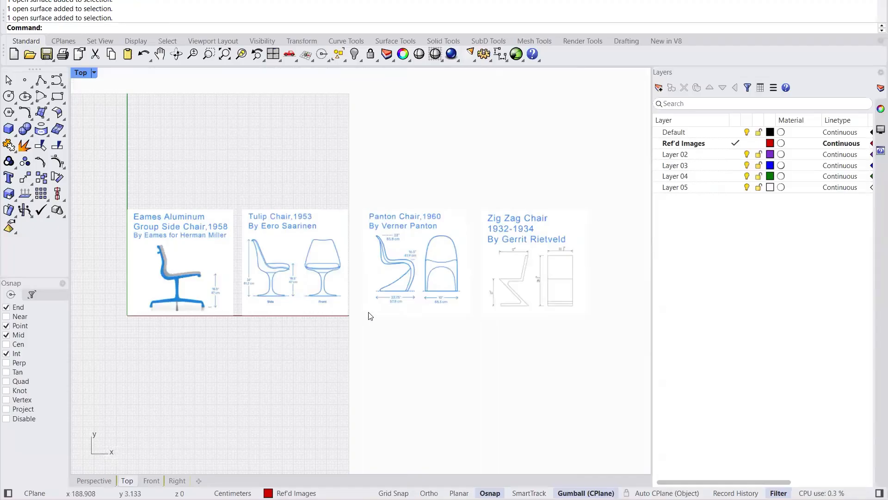
scroll(572, 321, up, 5)
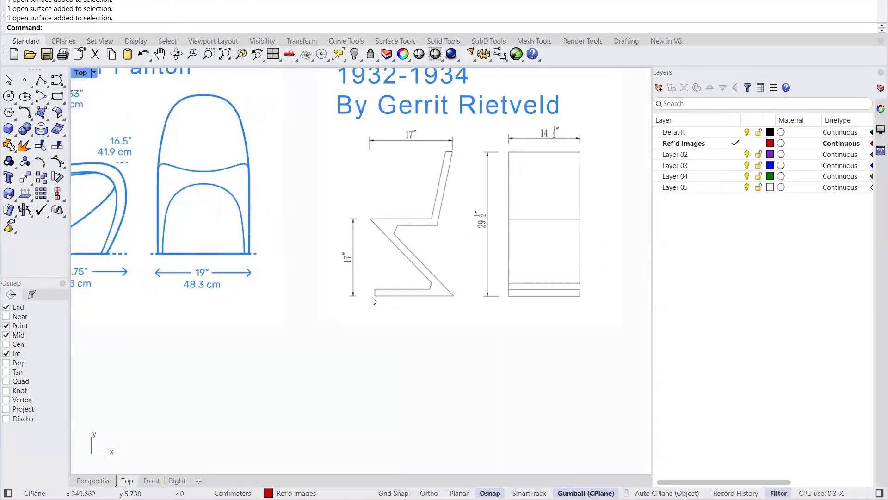
scroll(447, 304, down, 2)
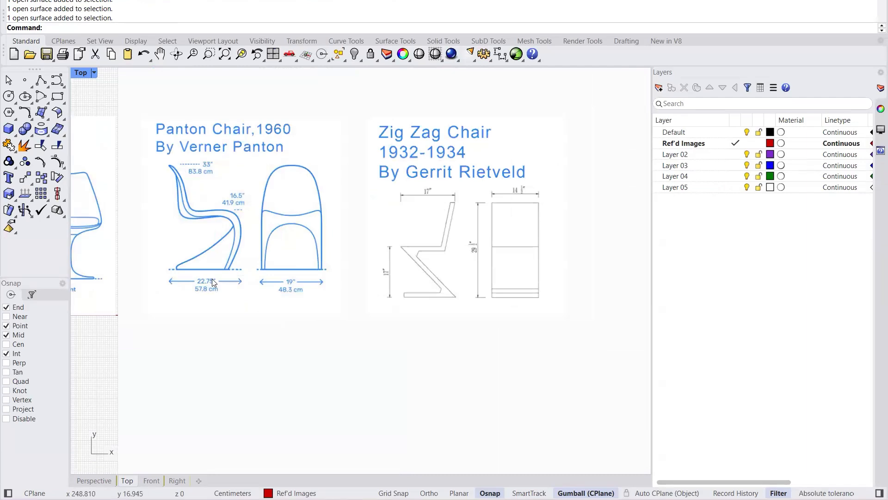
scroll(153, 266, up, 1)
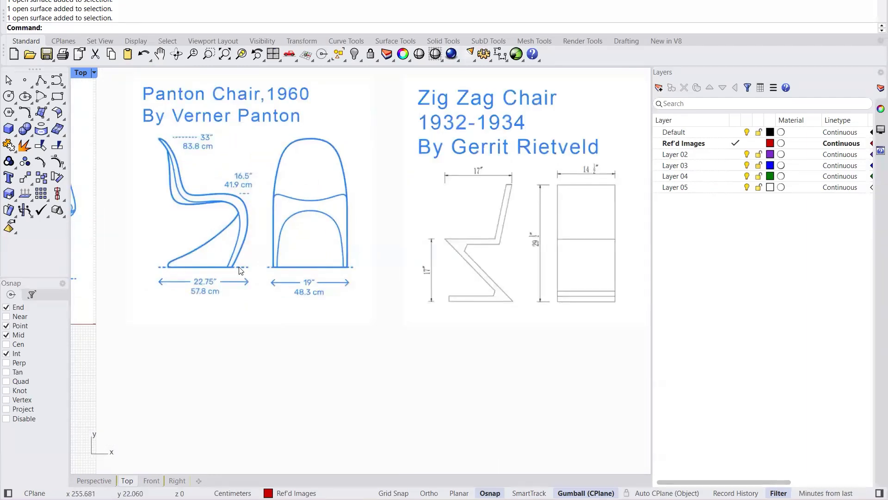
scroll(383, 298, down, 3)
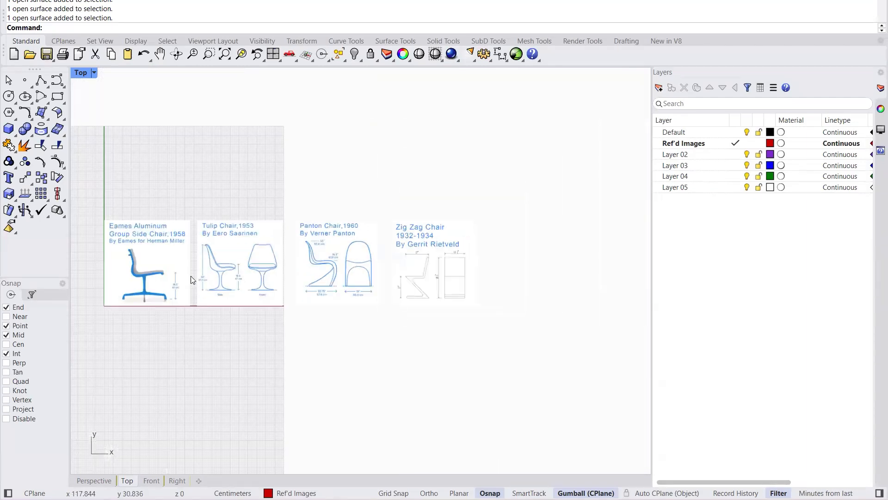
scroll(193, 279, up, 3)
Step: Make Layer 02 the current layer and rename it Guides
double_click(675, 155)
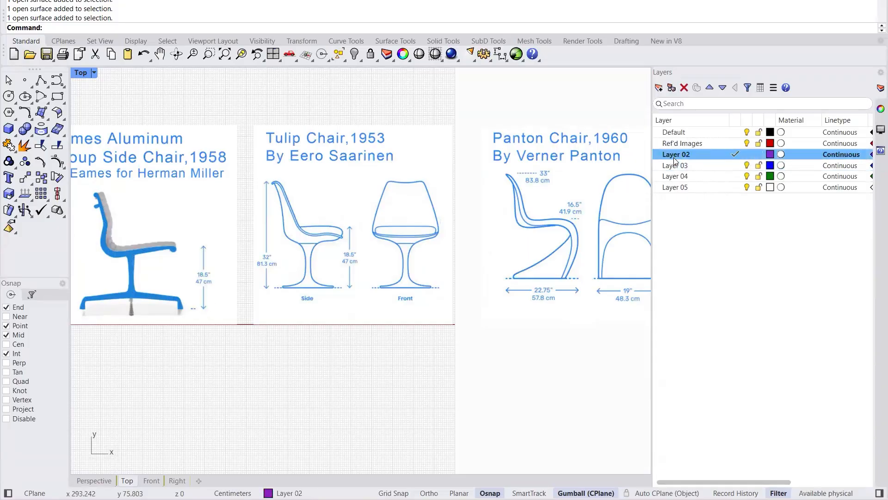
click(711, 155)
text(Grou)
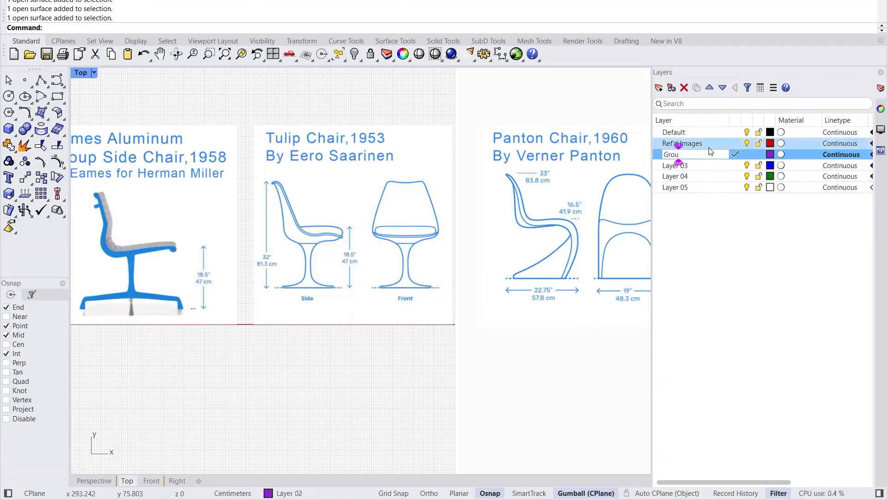
key(BackSpace)
key(BackSpace)
key(BackSpace)
text(uide)
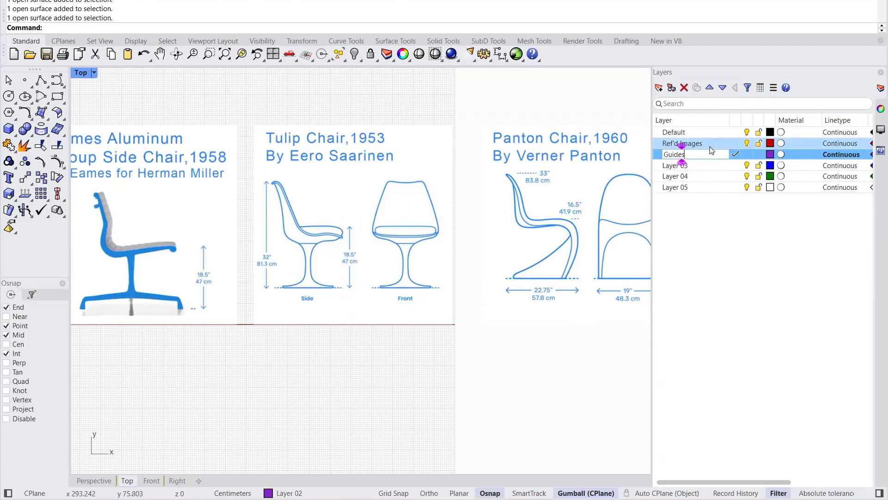
text(s)
key(Return)
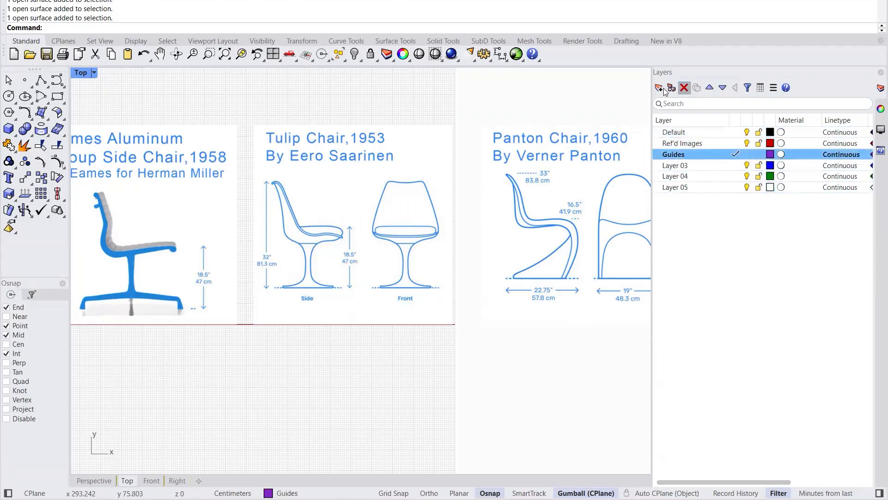
Step: Add a layer named Ground as a sublayer of Guides and make it the current layer
click(661, 88)
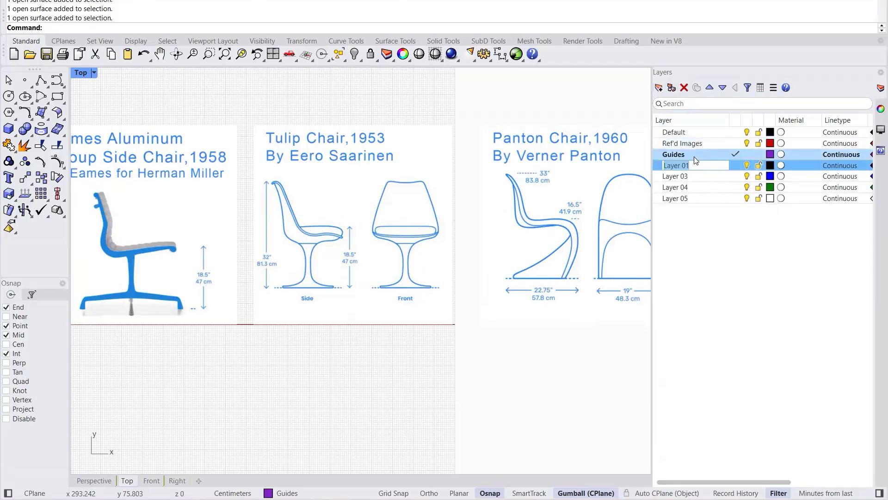
text(Ground)
key(Return)
drag(683, 153, 685, 154)
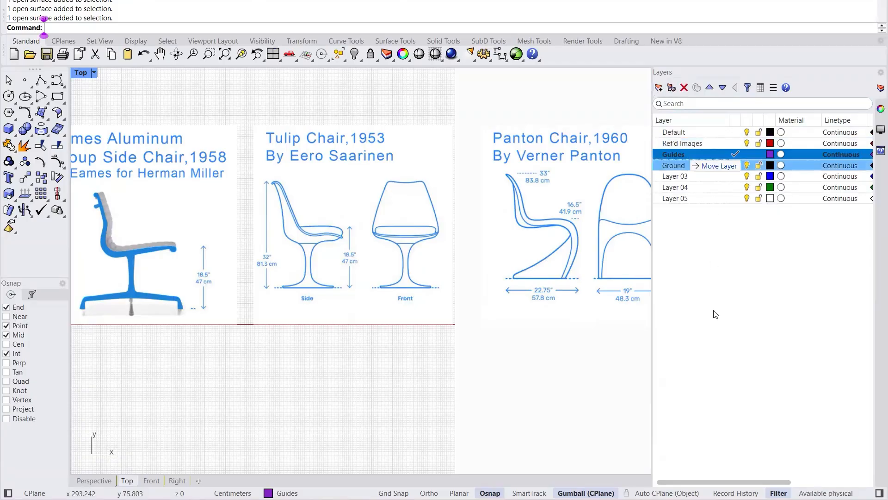
double_click(716, 165)
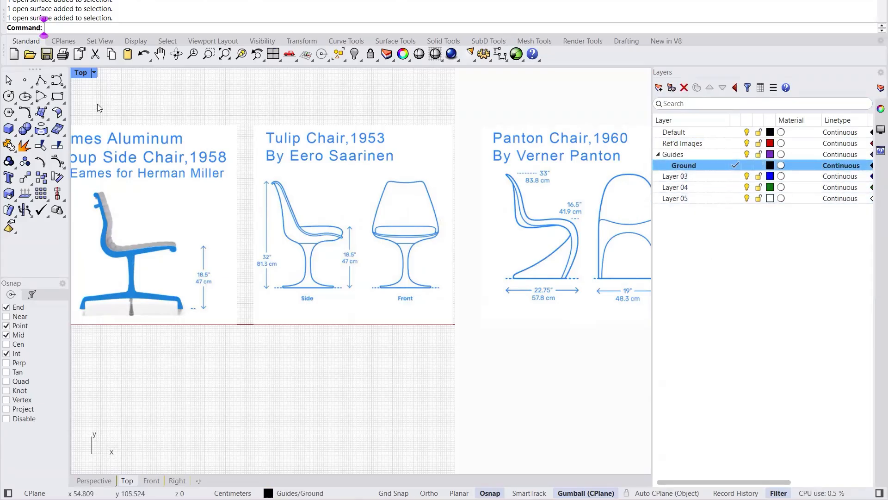
Step: Draw a horizontal ground line with Ortho on, from the origin (0) along positive X to beyond the Zig Zag Chair picture
text(Line)
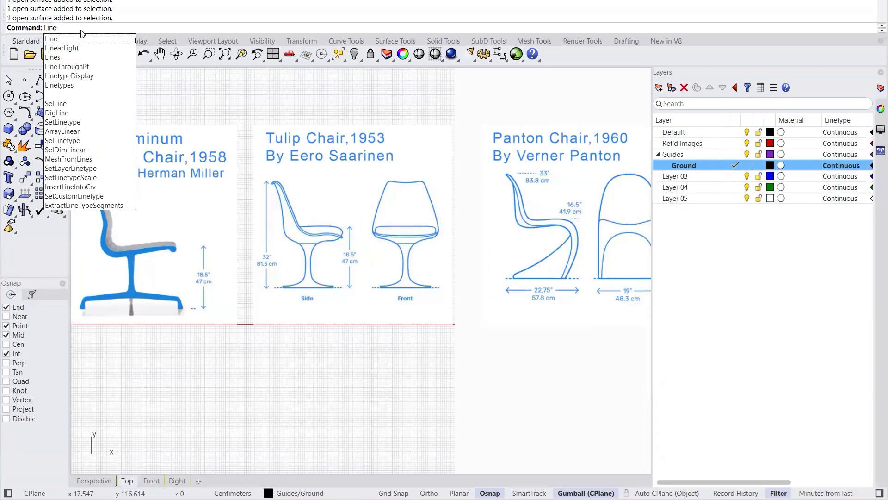
key(Return)
scroll(343, 318, down, 3)
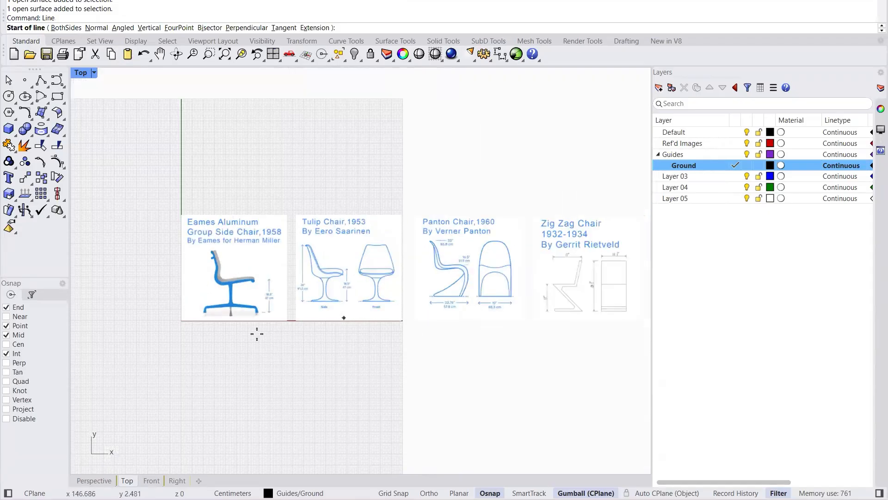
scroll(171, 324, up, 3)
text(0)
key(Return)
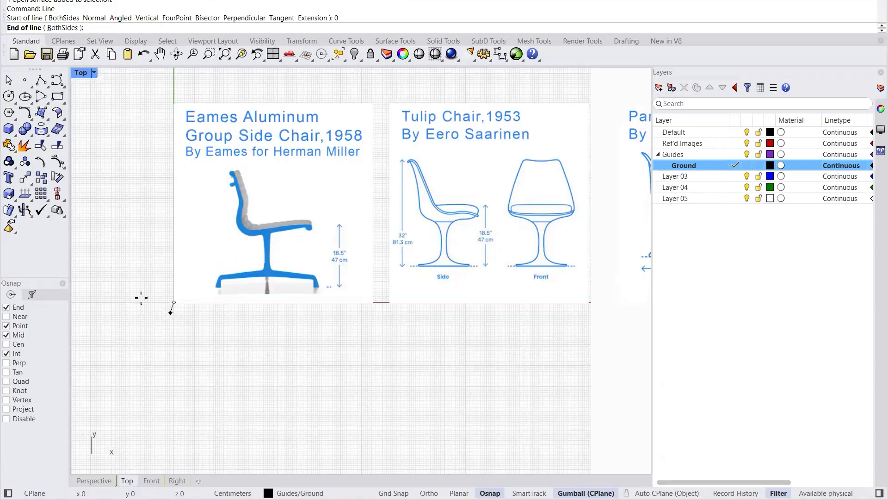
scroll(141, 298, down, 5)
scroll(296, 307, up, 1)
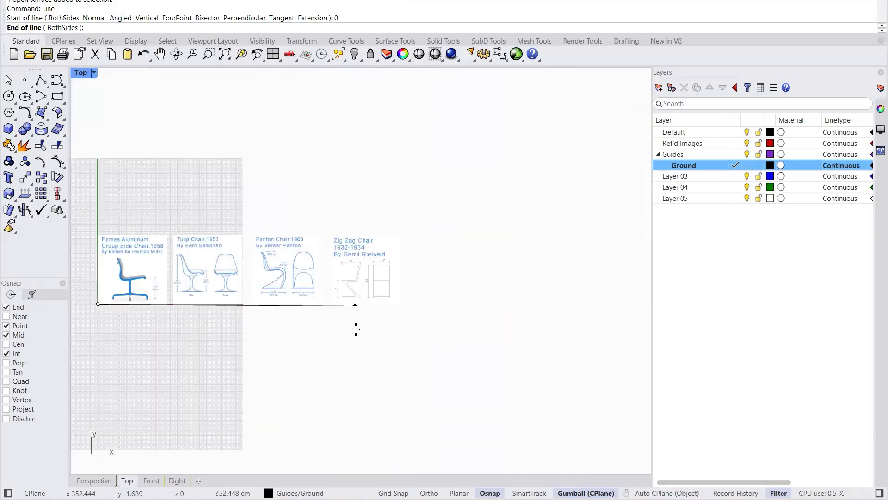
click(429, 493)
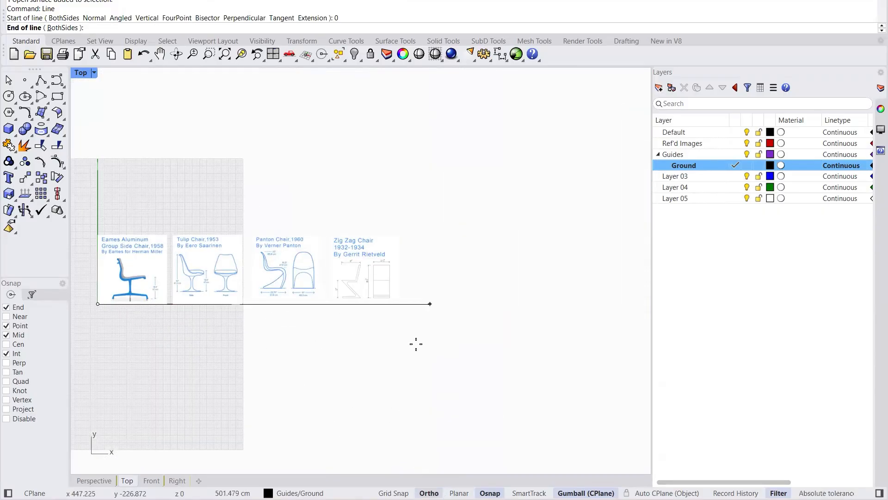
click(415, 304)
scroll(505, 317, down, 2)
scroll(277, 332, up, 8)
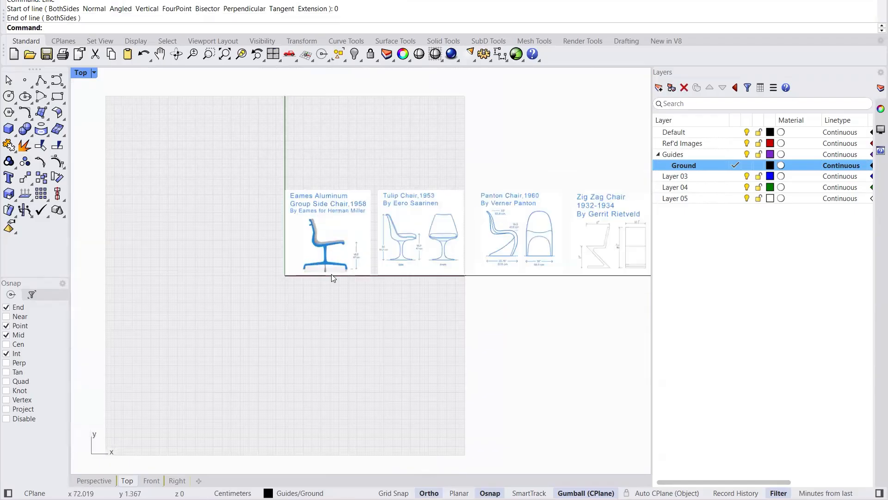
Step: Move the Eames Aluminum chair picture straight down until the chair's feet and dimension baseline meet the ground line
scroll(252, 319, up, 2)
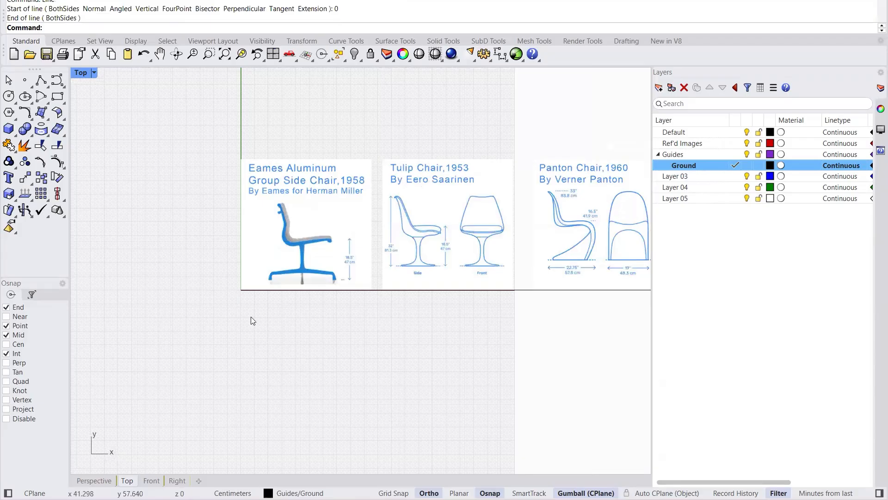
scroll(284, 292, down, 3)
scroll(262, 171, up, 4)
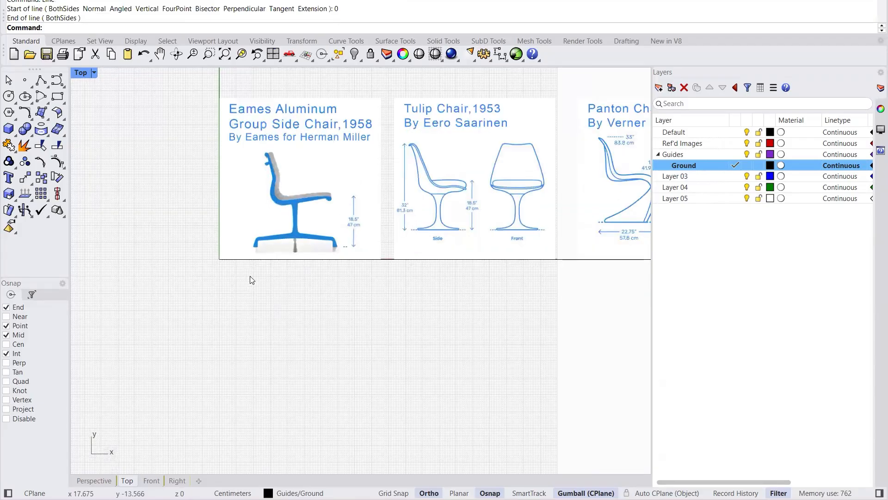
scroll(252, 280, down, 1)
scroll(287, 277, up, 3)
click(320, 265)
scroll(340, 169, up, 2)
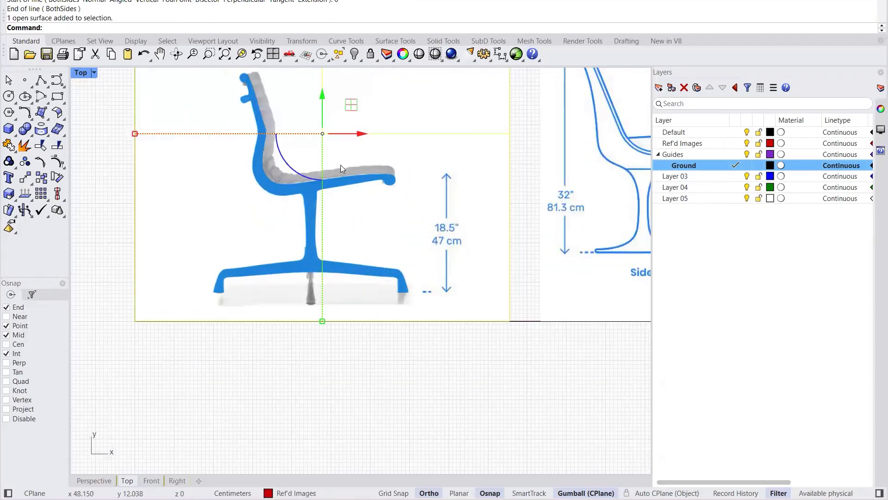
drag(323, 98, 326, 126)
scroll(296, 194, down, 6)
scroll(321, 248, up, 12)
scroll(426, 333, up, 5)
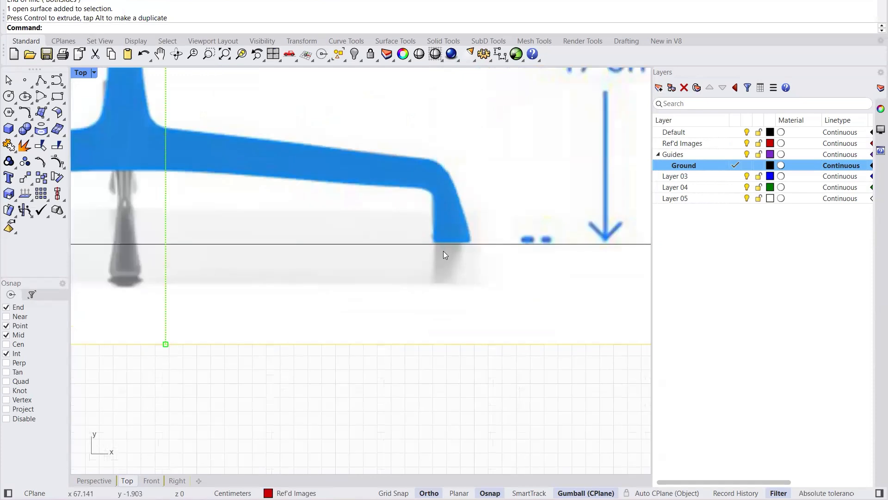
Step: Nudge the Eames picture slightly further down to fine-tune the chair feet's alignment with the ground line
scroll(458, 284, down, 8)
scroll(390, 119, up, 2)
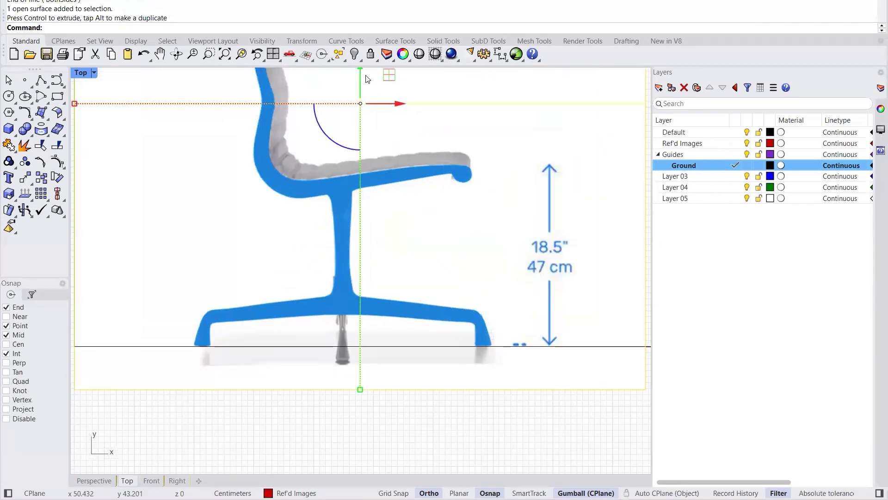
scroll(435, 284, down, 2)
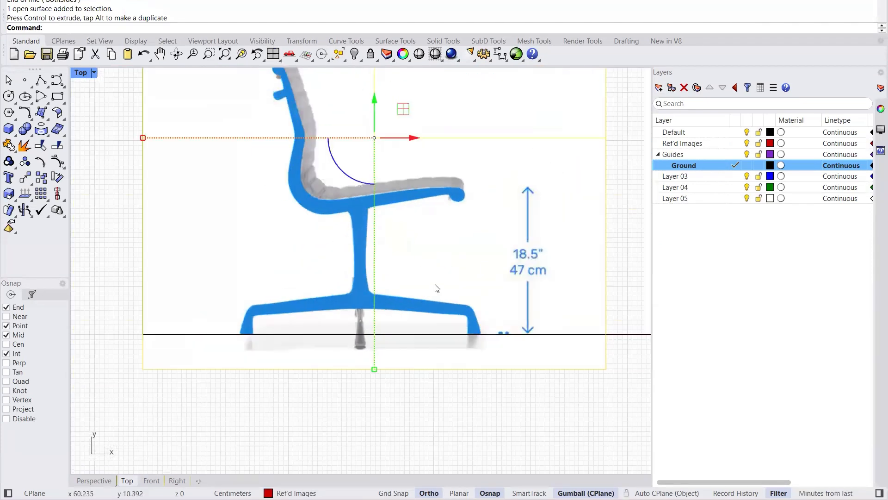
scroll(377, 132, up, 1)
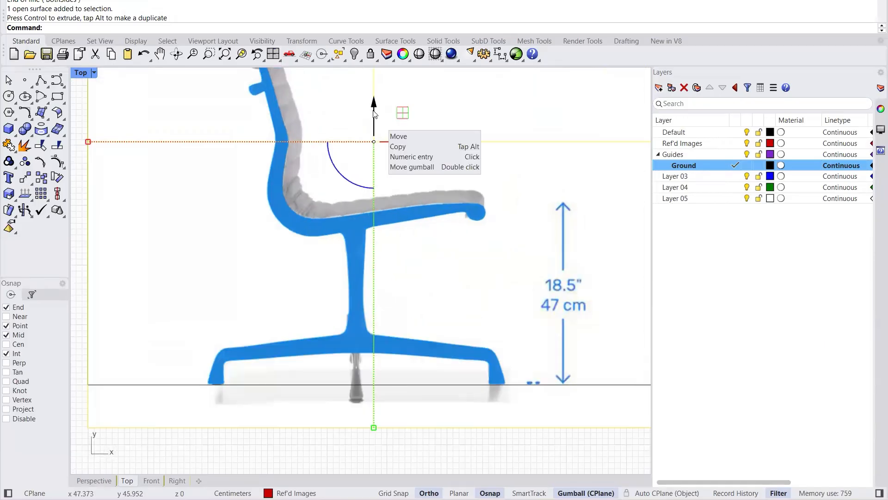
drag(375, 114, 375, 116)
scroll(352, 240, down, 5)
Step: Move the Tulip Chair picture straight down until the chair bases and dashed baselines lie on the ground line
scroll(509, 232, up, 3)
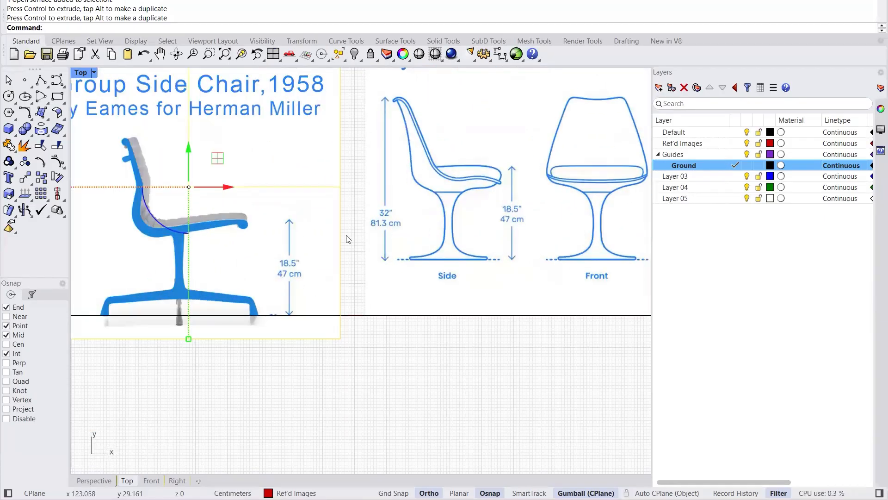
scroll(454, 228, down, 4)
scroll(440, 224, up, 3)
click(439, 171)
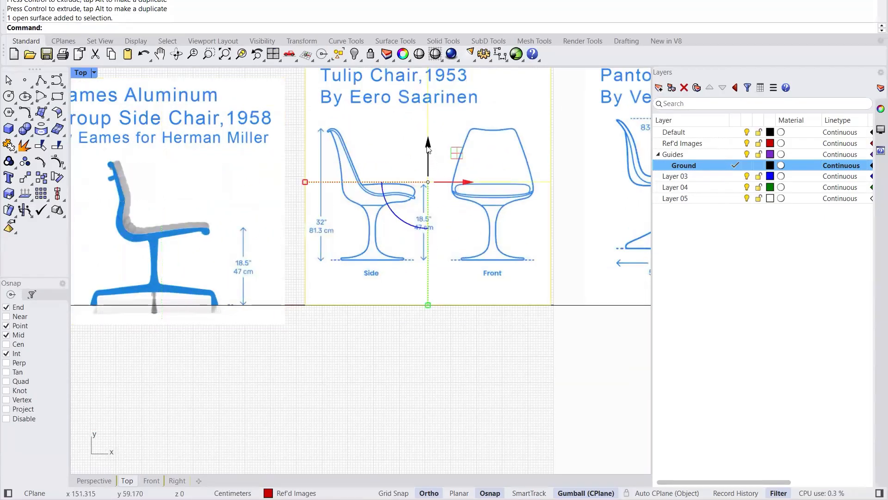
drag(428, 152, 430, 195)
scroll(394, 303, up, 8)
scroll(368, 302, down, 6)
scroll(363, 284, up, 4)
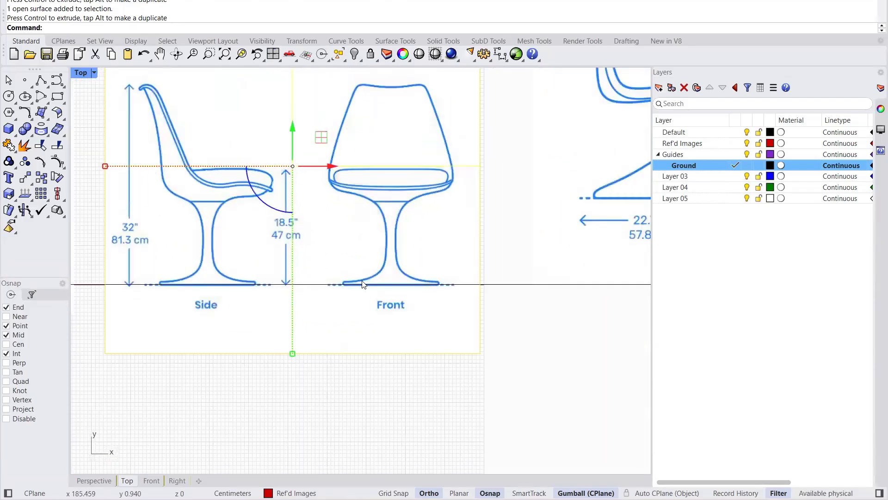
Step: Move the Panton Chair picture straight down until the base of both views rests on the ground line
scroll(363, 284, down, 4)
scroll(347, 193, up, 5)
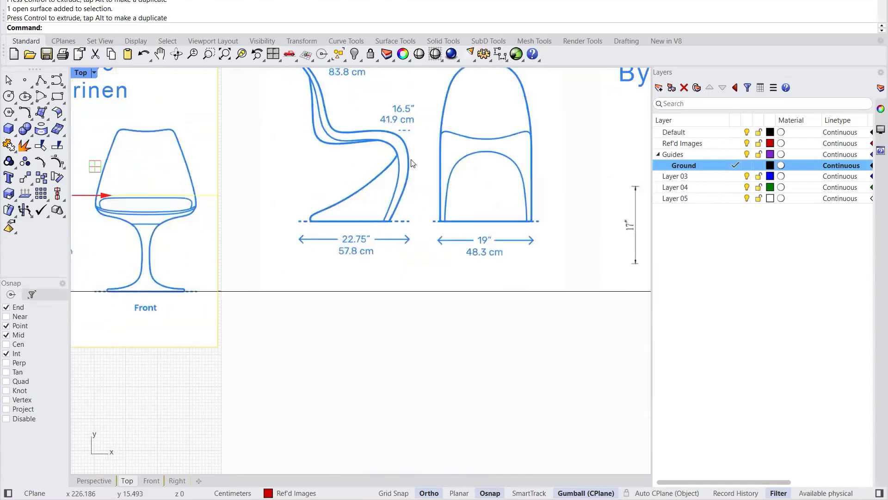
click(412, 162)
drag(411, 131, 405, 178)
Step: Move the Zig Zag Chair picture vertically until the base of both views rests on the ground line, and deselect it
scroll(370, 234, down, 4)
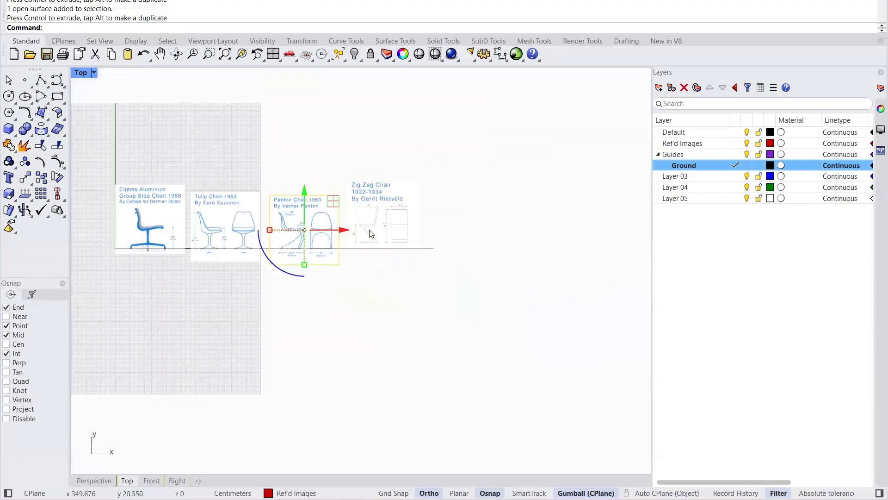
scroll(370, 234, up, 5)
click(410, 153)
drag(416, 140, 412, 145)
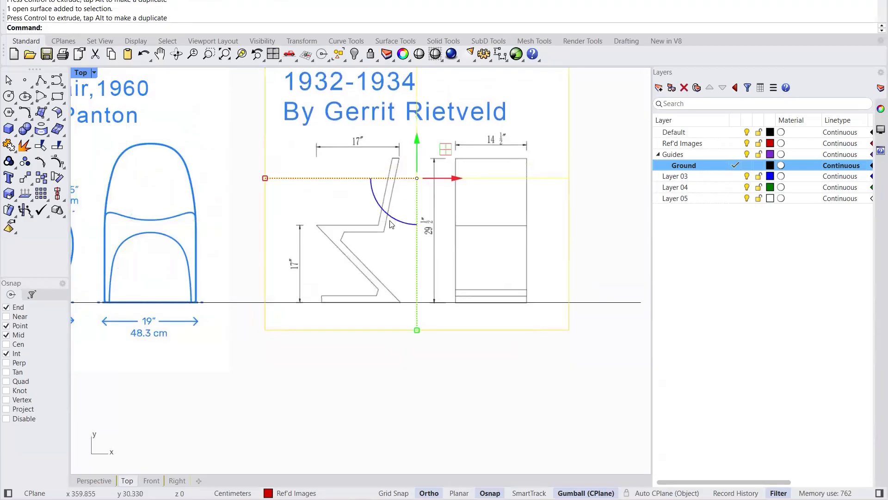
scroll(390, 222, down, 16)
click(345, 371)
Step: Compare the four chair pictures along the ground line, examining their seat-height dimensions and relative drawing scales
scroll(152, 269, up, 10)
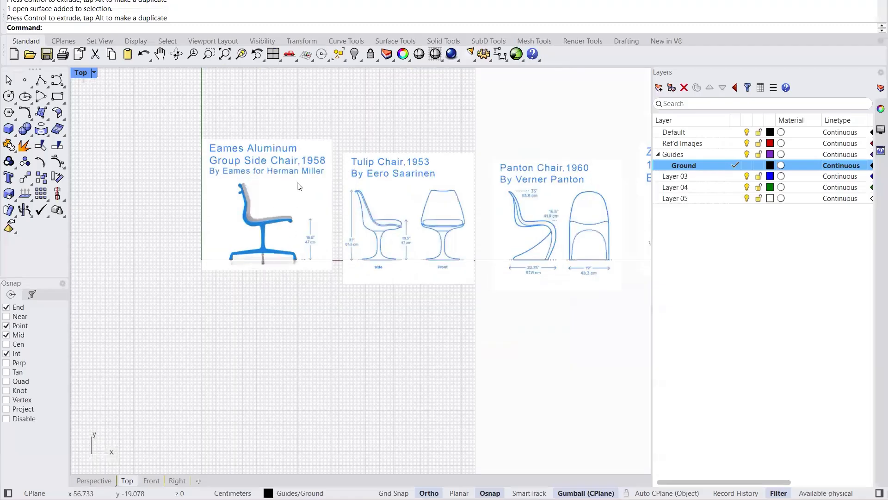
scroll(374, 345, down, 5)
scroll(371, 341, up, 3)
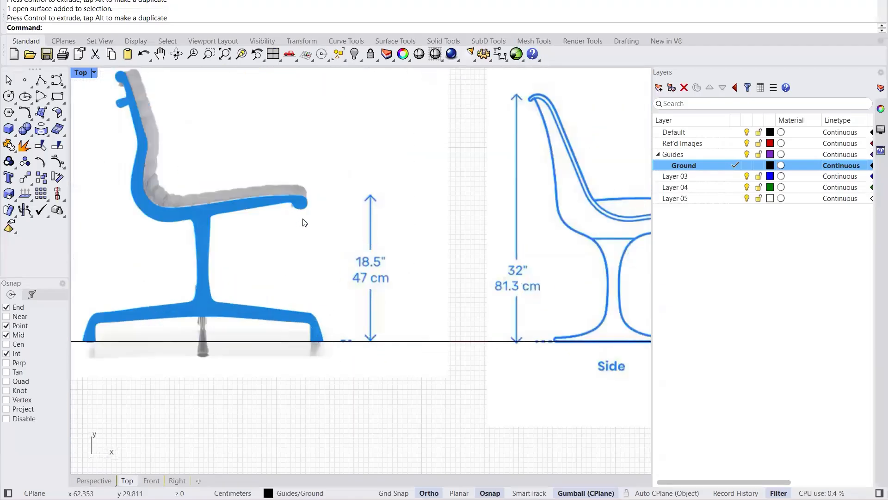
scroll(320, 293, down, 3)
scroll(322, 279, up, 2)
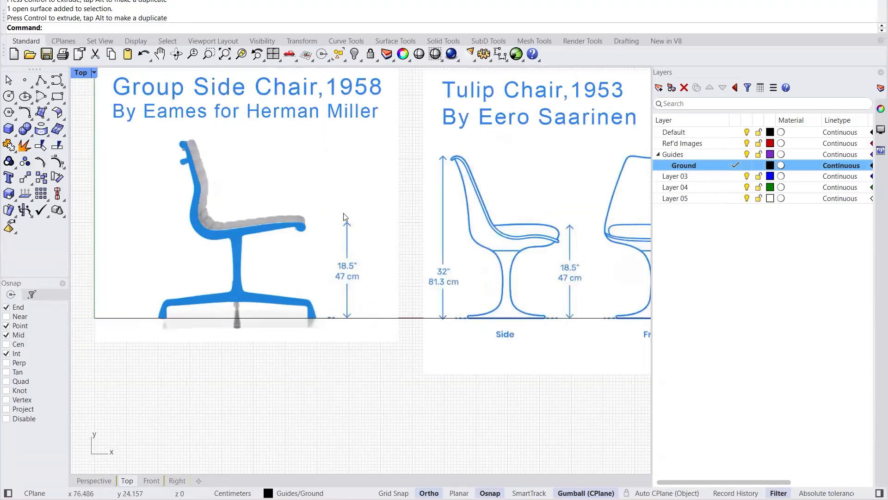
scroll(284, 240, down, 3)
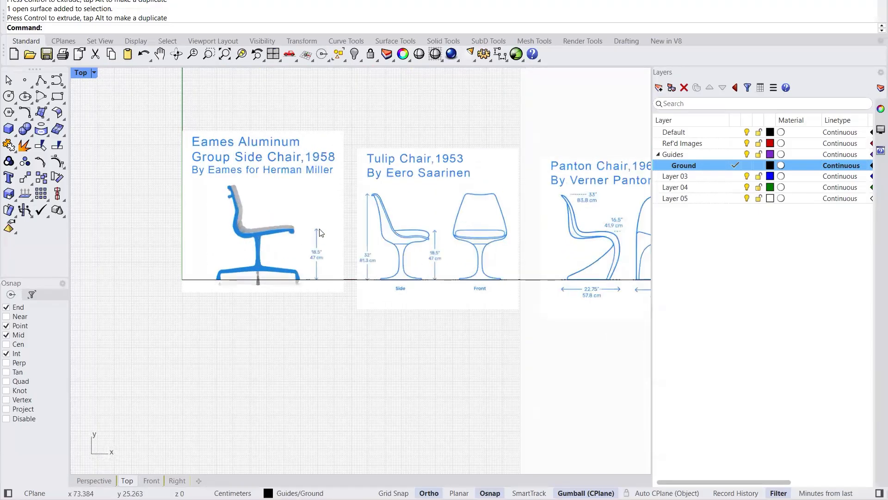
scroll(167, 230, up, 2)
scroll(271, 242, down, 6)
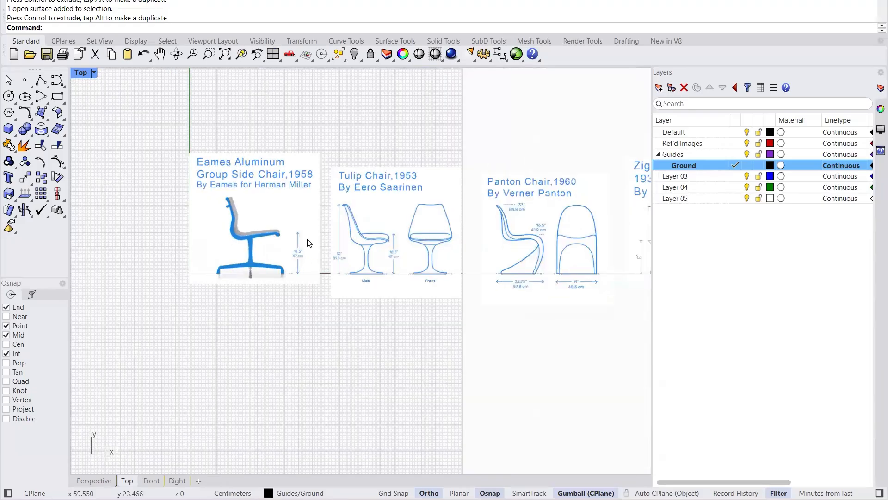
right_drag(569, 268, 511, 262)
scroll(511, 261, up, 2)
scroll(176, 228, up, 4)
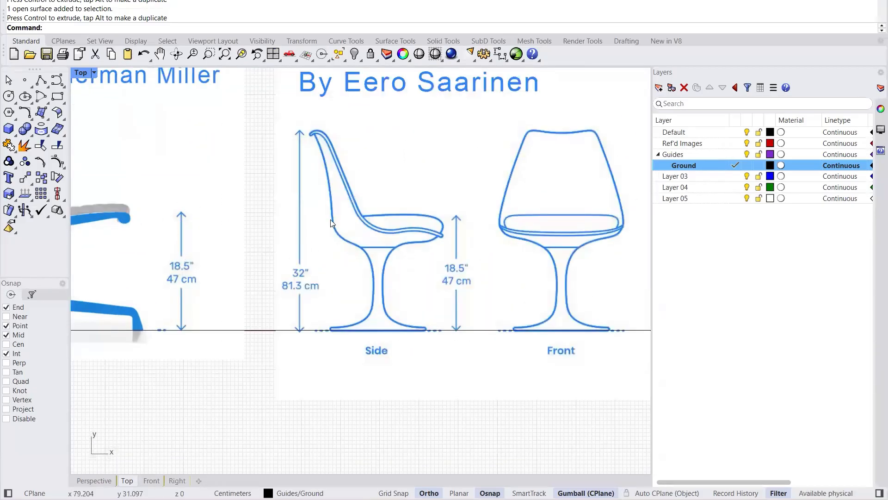
scroll(181, 233, down, 11)
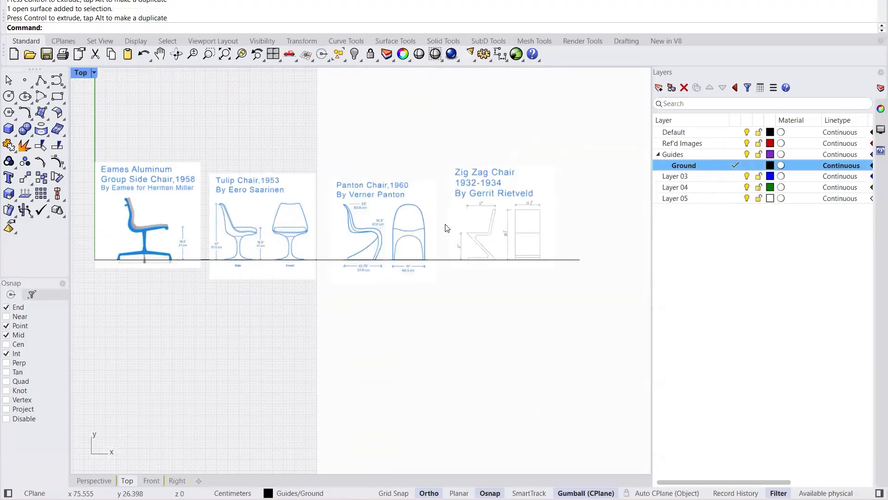
scroll(539, 235, up, 7)
scroll(440, 250, up, 4)
scroll(489, 238, down, 12)
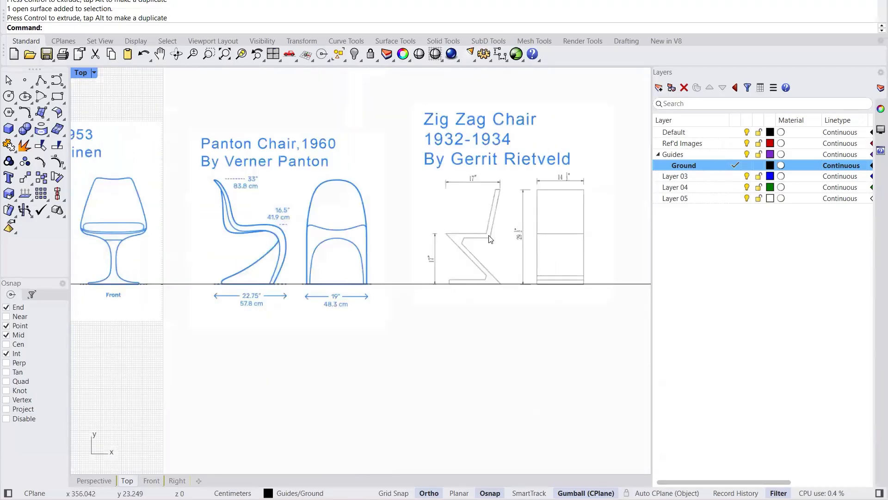
scroll(426, 267, down, 5)
scroll(278, 251, up, 11)
scroll(248, 207, up, 4)
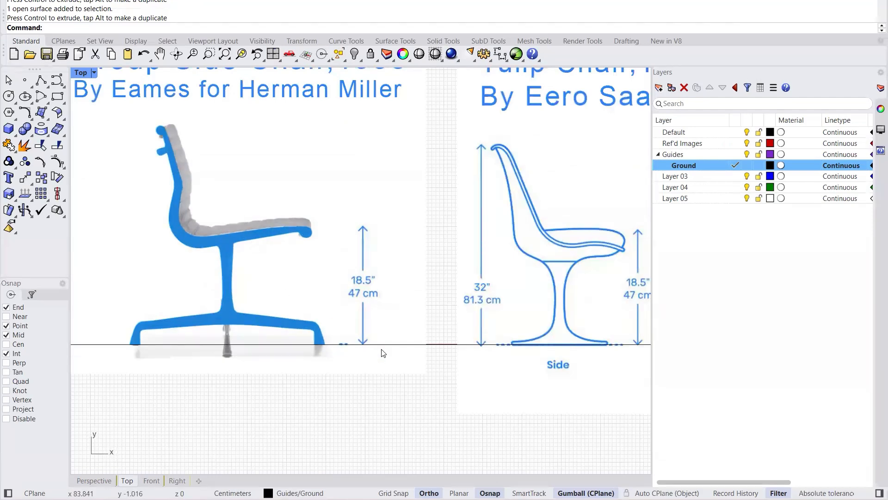
scroll(383, 353, down, 4)
scroll(287, 323, up, 4)
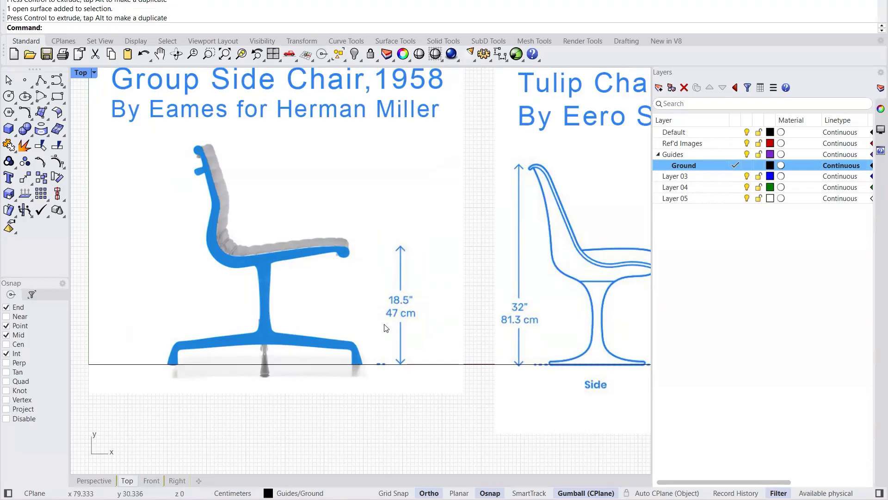
scroll(411, 377, up, 1)
scroll(411, 377, up, 1)
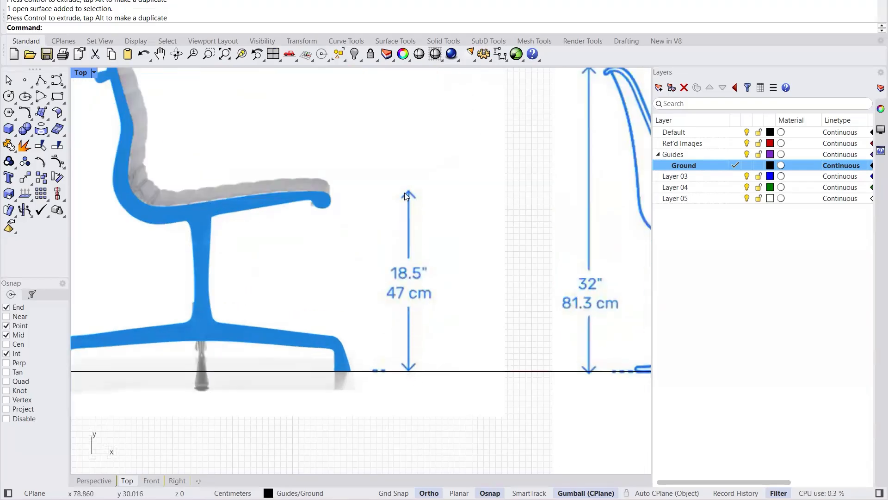
Step: Add a layer named "Top of the seat" as a sublayer of Guides and make it the current layer
click(690, 155)
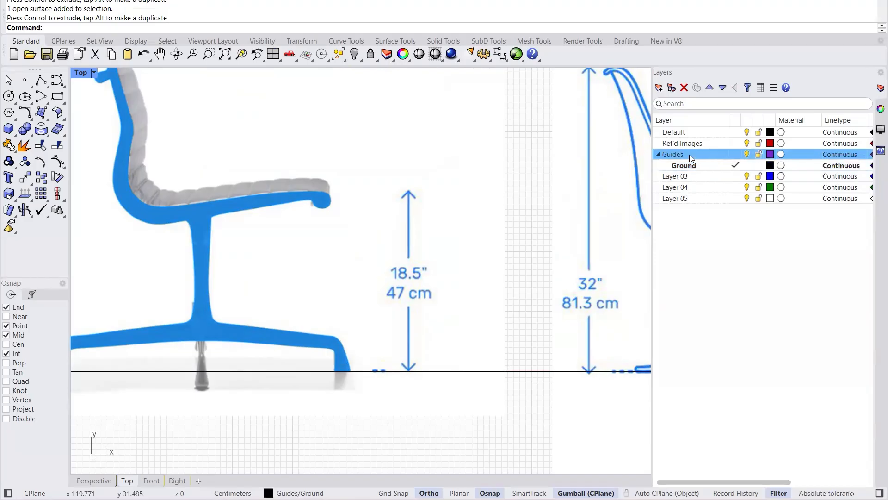
click(671, 89)
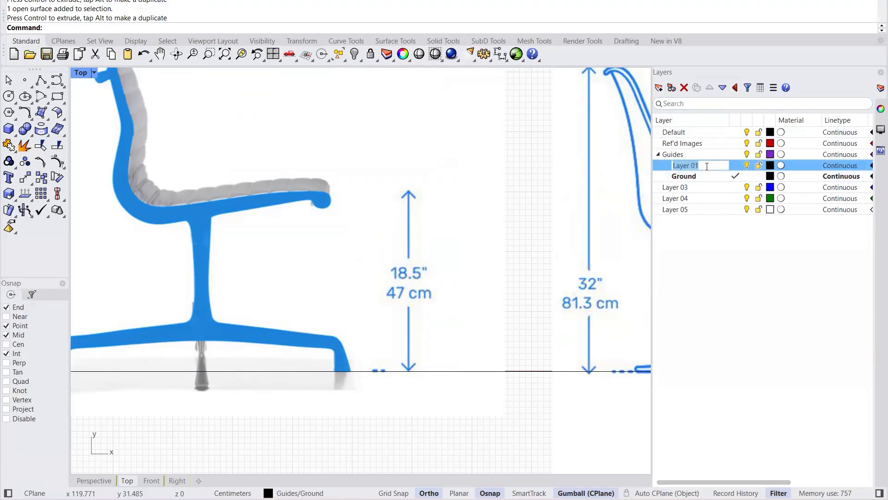
text(Top of)
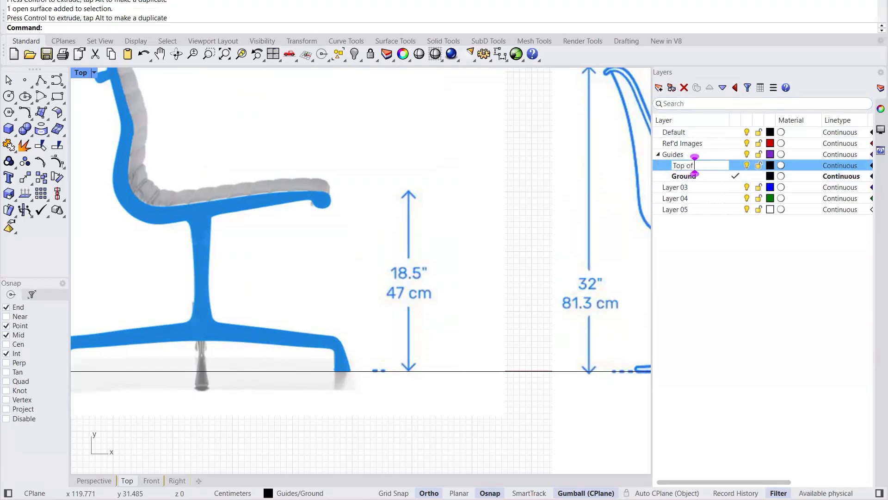
text( the seat)
key(Return)
double_click(688, 165)
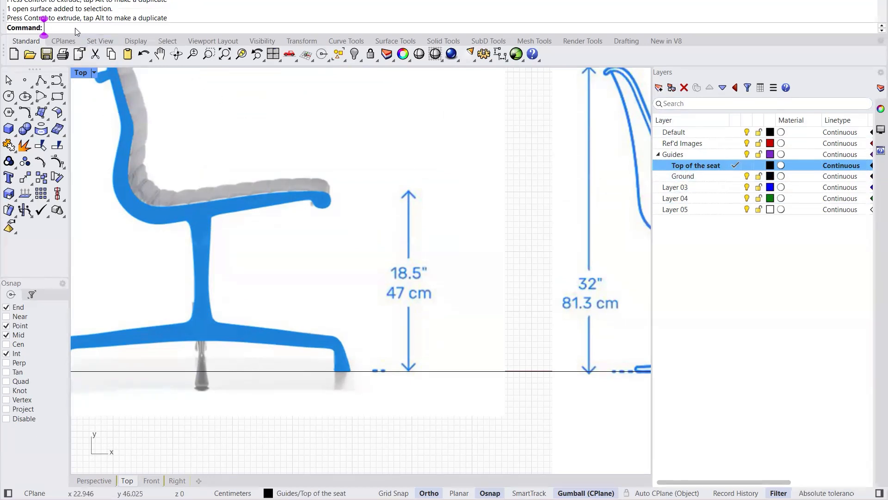
Step: Draw a horizontal line from the tip of the Eames chair's 47 cm seat-height arrow to beyond the Zig Zag Chair picture
text(Line)
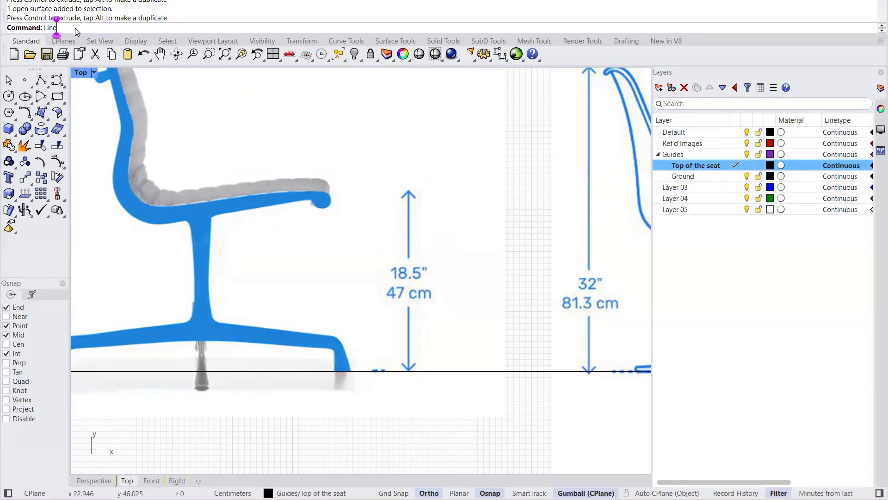
key(Return)
scroll(412, 213, up, 3)
scroll(402, 170, up, 5)
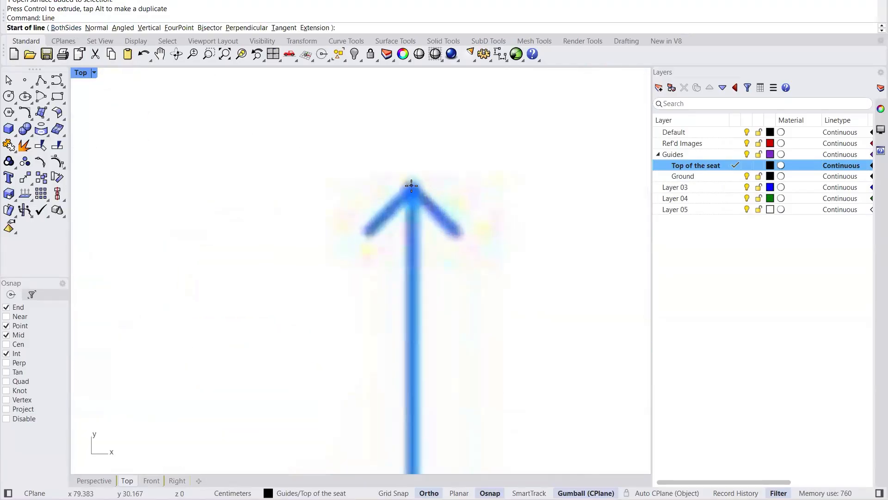
click(412, 186)
scroll(315, 190, down, 8)
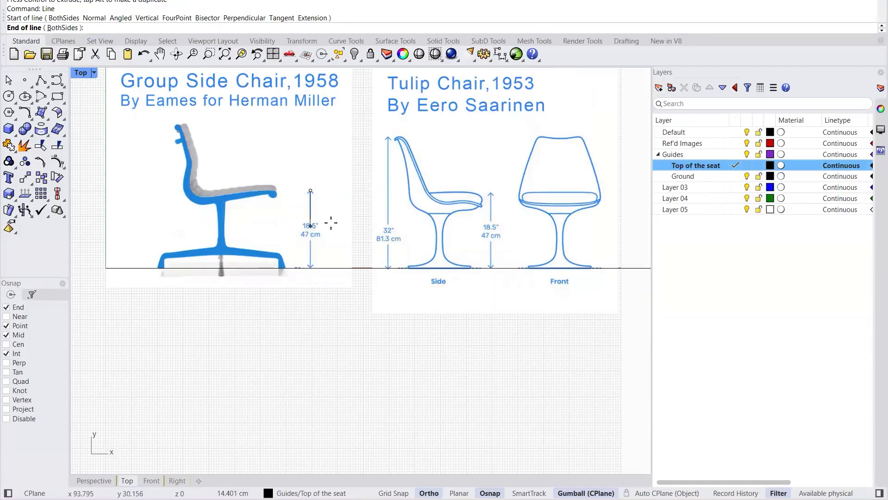
scroll(331, 222, down, 5)
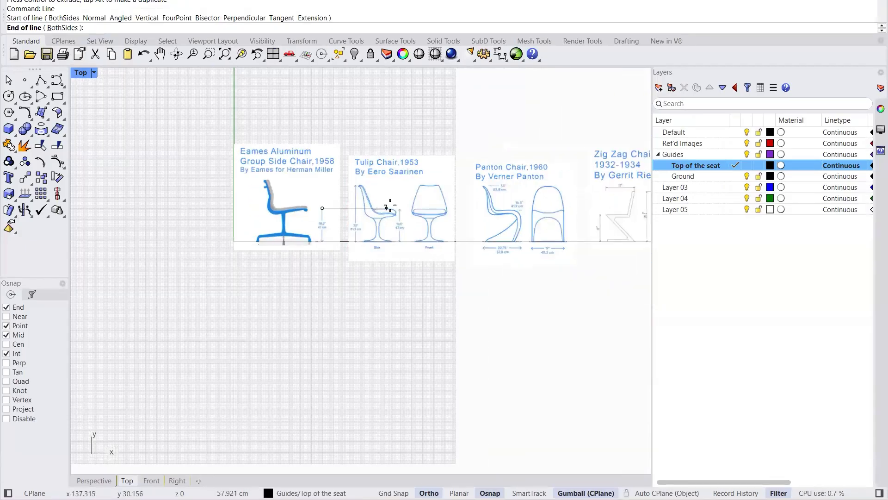
scroll(425, 201, down, 5)
scroll(481, 203, up, 3)
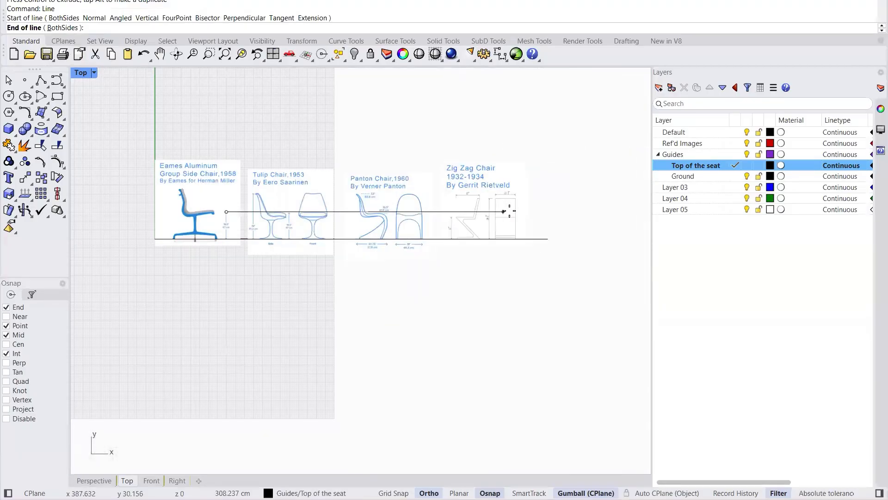
scroll(505, 211, up, 5)
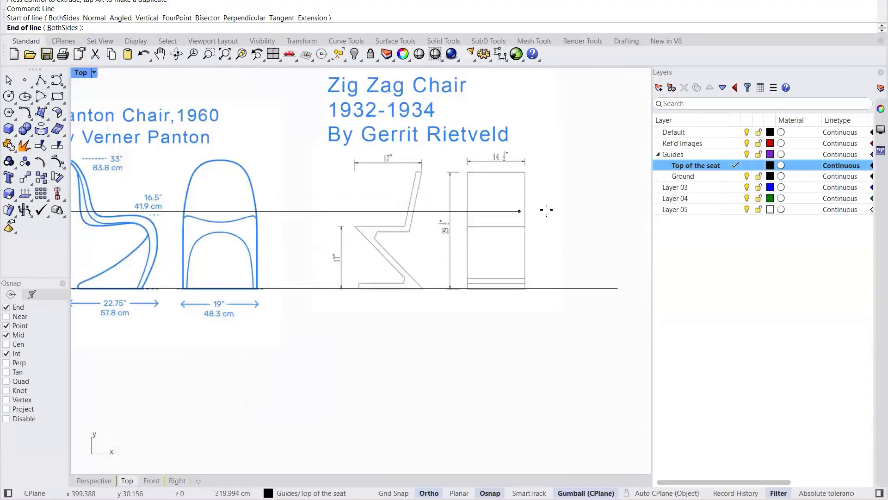
click(624, 211)
scroll(602, 254, down, 12)
scroll(395, 235, up, 16)
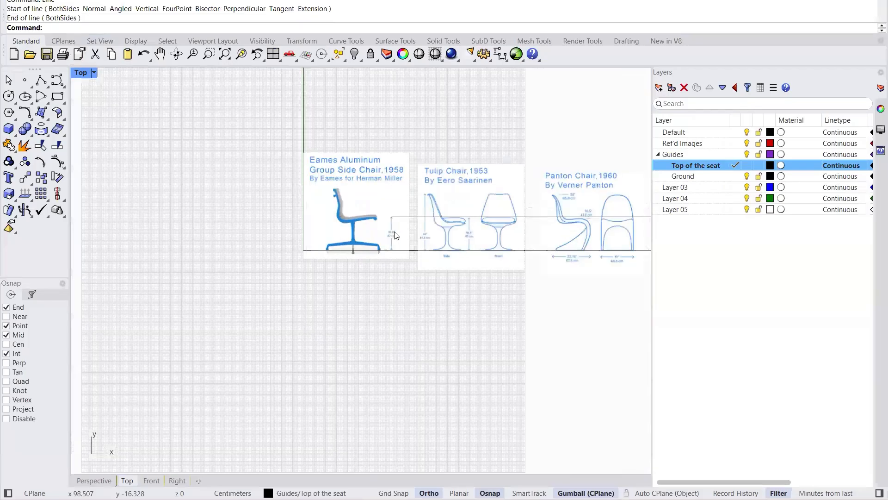
Step: Examine the seat-top guide line against the 47 cm seat-height arrows of the Eames and Tulip chairs
scroll(345, 194, down, 5)
scroll(504, 175, up, 8)
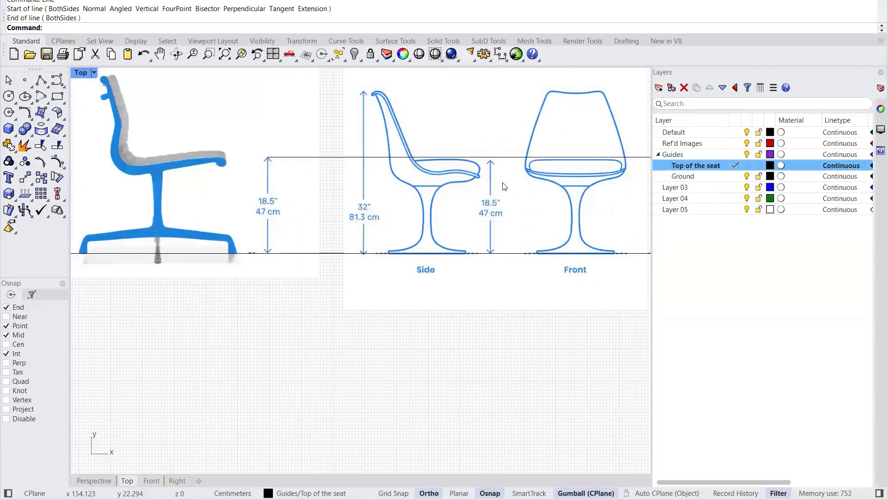
scroll(481, 250, down, 2)
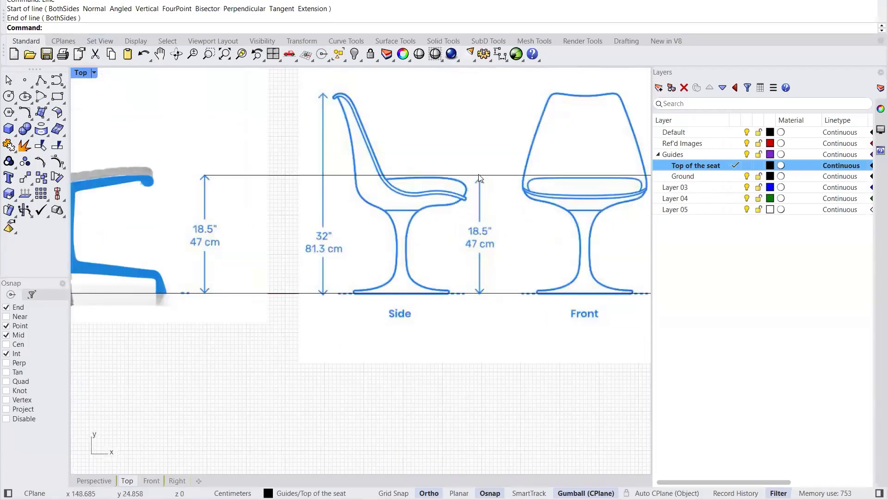
scroll(249, 233, down, 6)
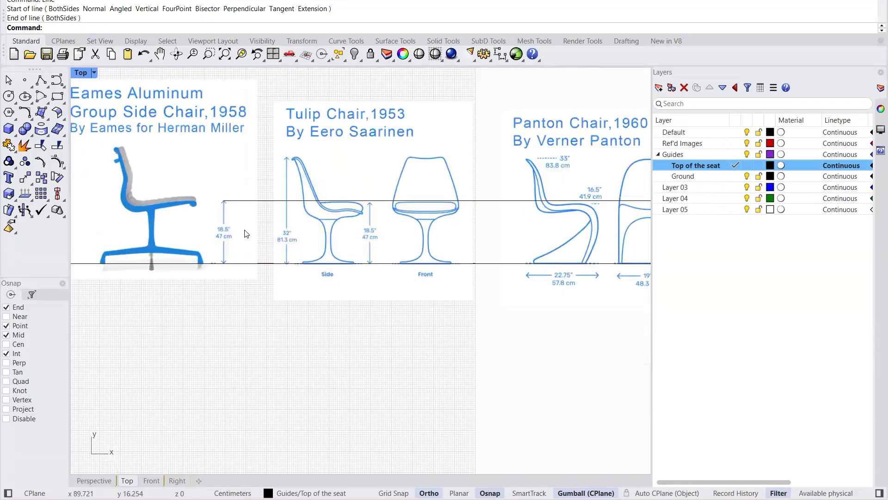
scroll(476, 231, up, 3)
scroll(399, 197, up, 2)
scroll(495, 240, down, 6)
scroll(369, 220, up, 2)
scroll(369, 221, up, 5)
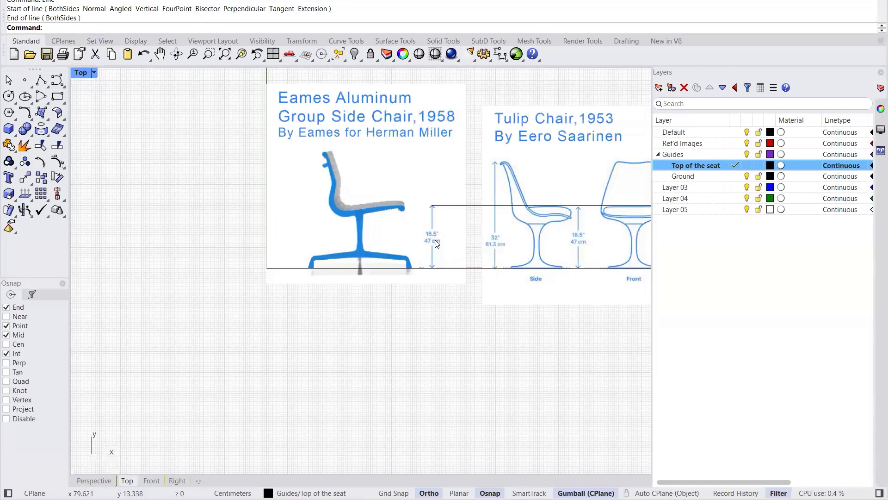
scroll(447, 197, up, 4)
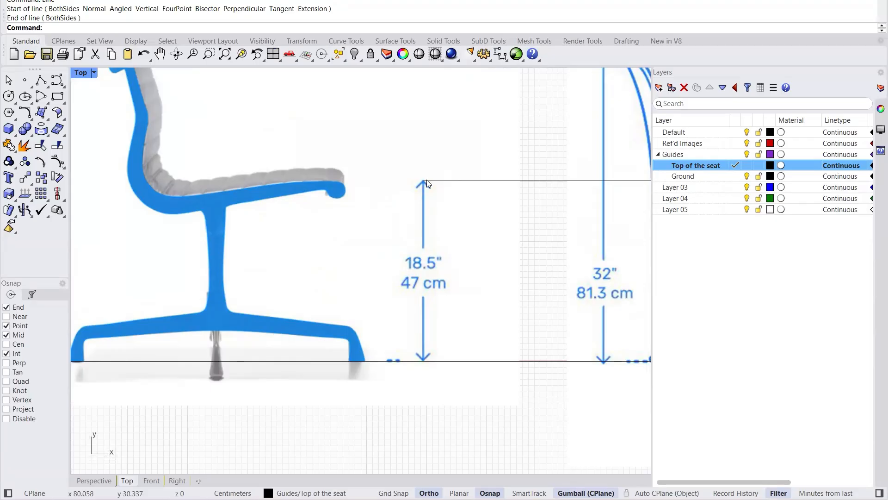
scroll(405, 306, down, 3)
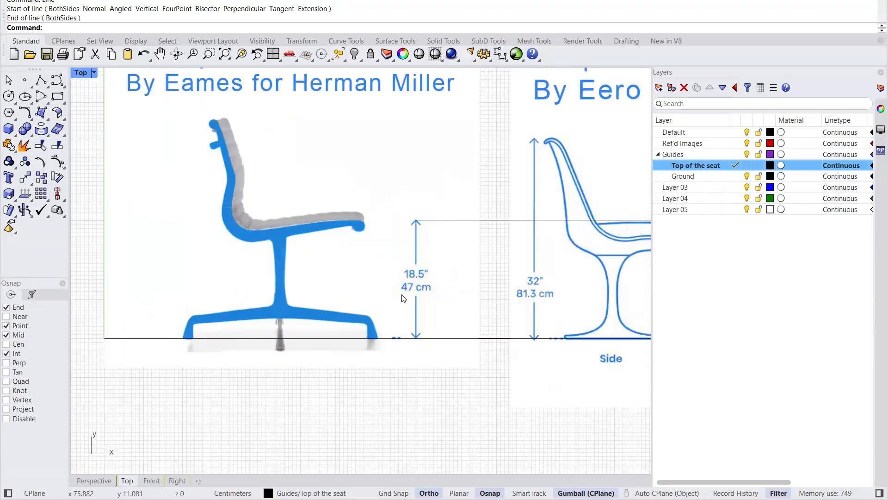
scroll(414, 287, up, 2)
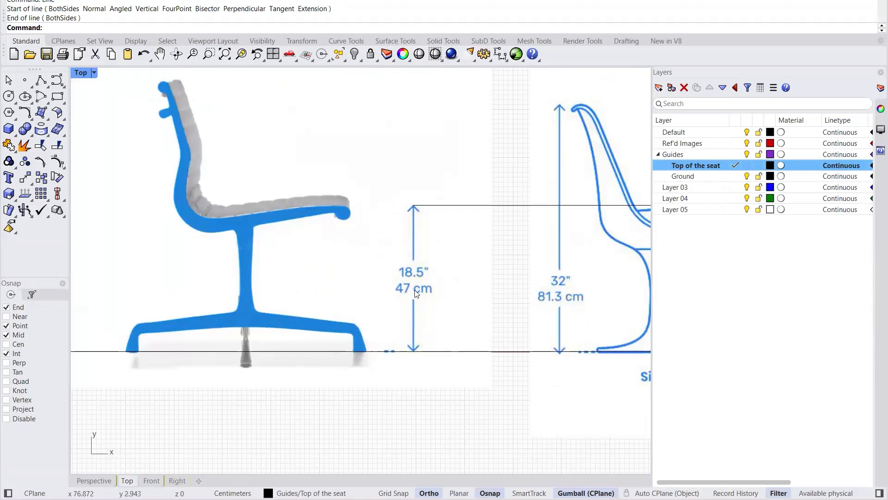
scroll(418, 241, up, 2)
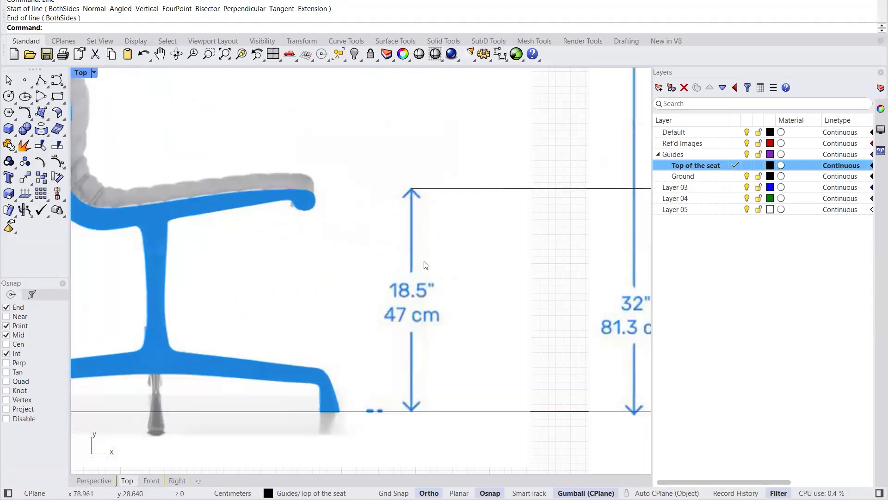
scroll(426, 292, down, 2)
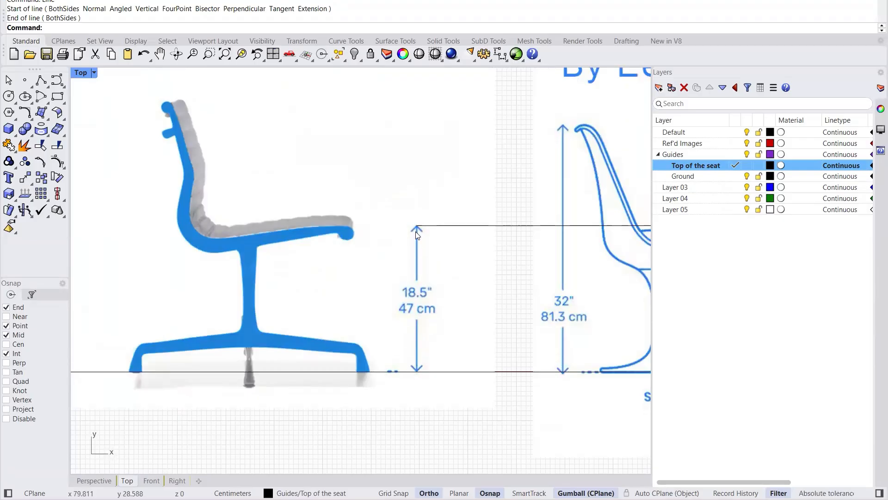
Step: Enable the perpendicular object snap and draw a vertical line from the start of the Eames seat-height guide down to the ground line
click(108, 29)
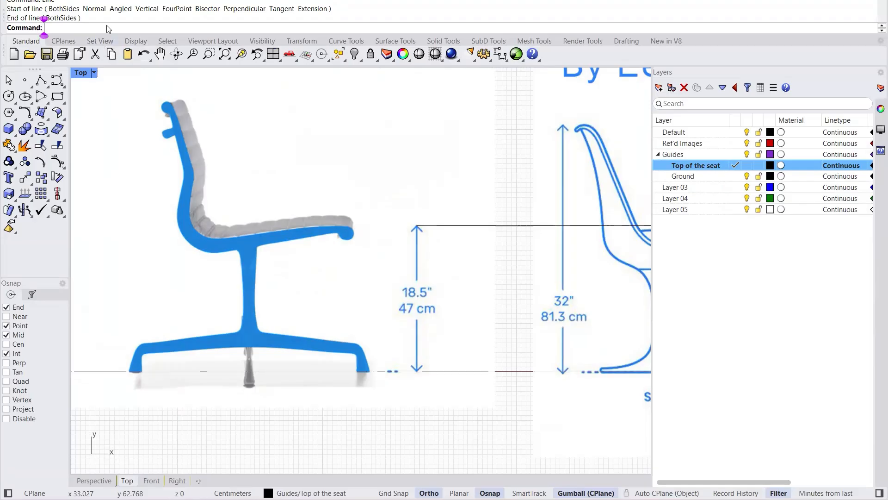
text(Line)
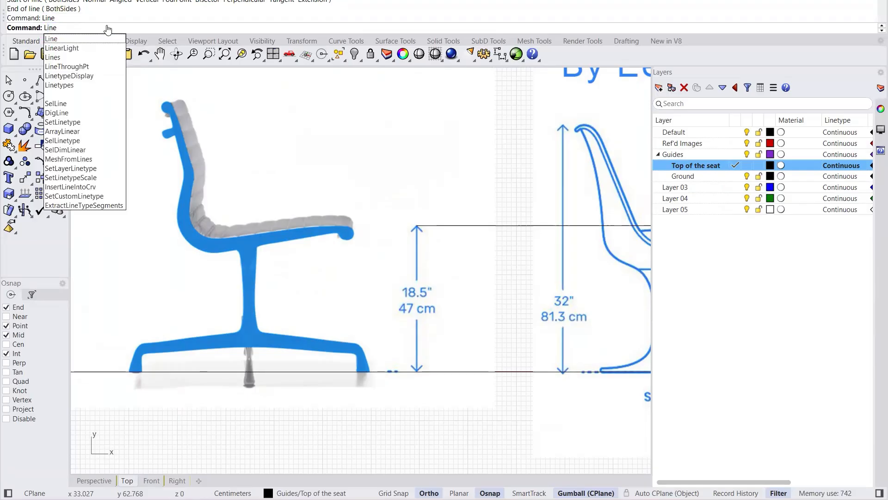
key(Return)
scroll(368, 316, up, 1)
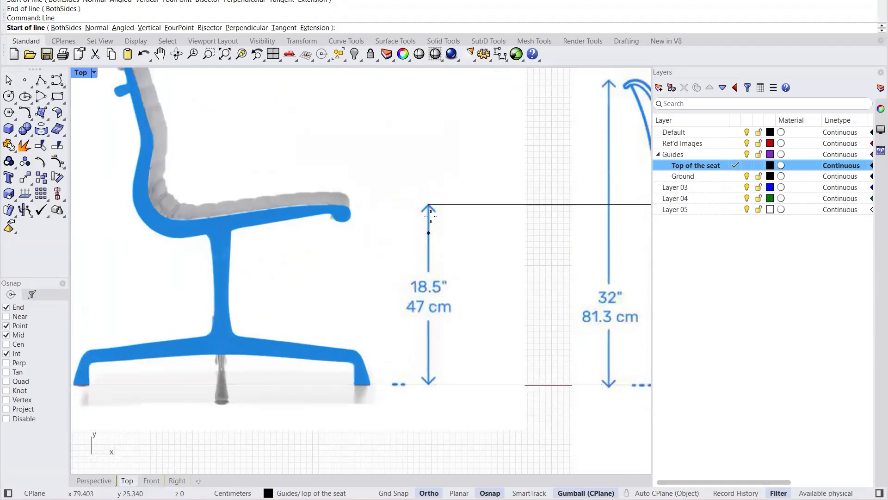
click(6, 363)
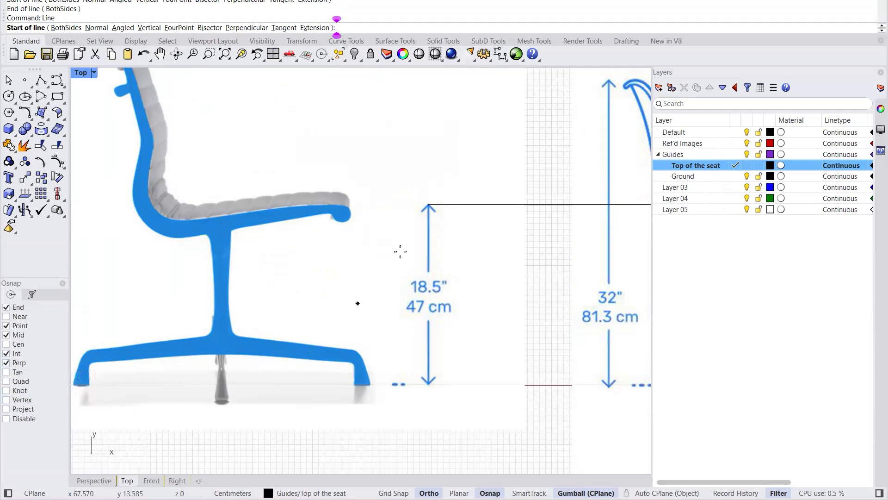
click(429, 206)
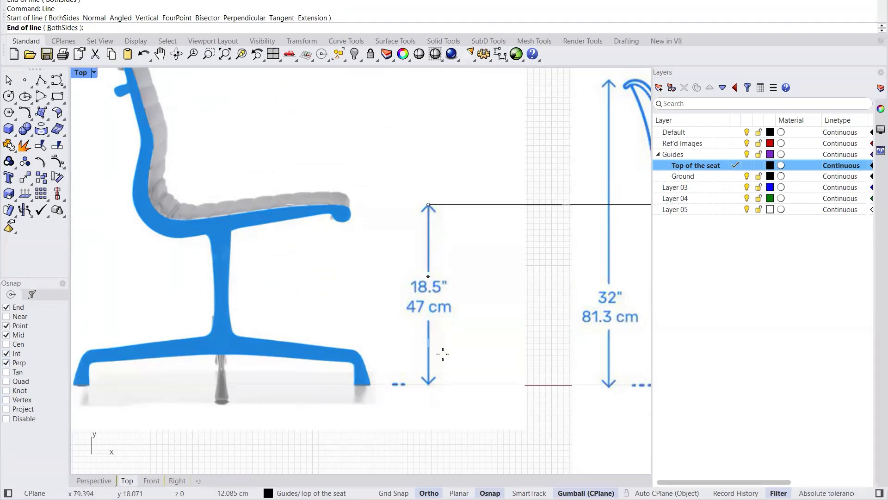
click(428, 384)
Step: Measure the distance between the two ends of the vertical line on the Eames seat-height dimension
scroll(426, 391, up, 2)
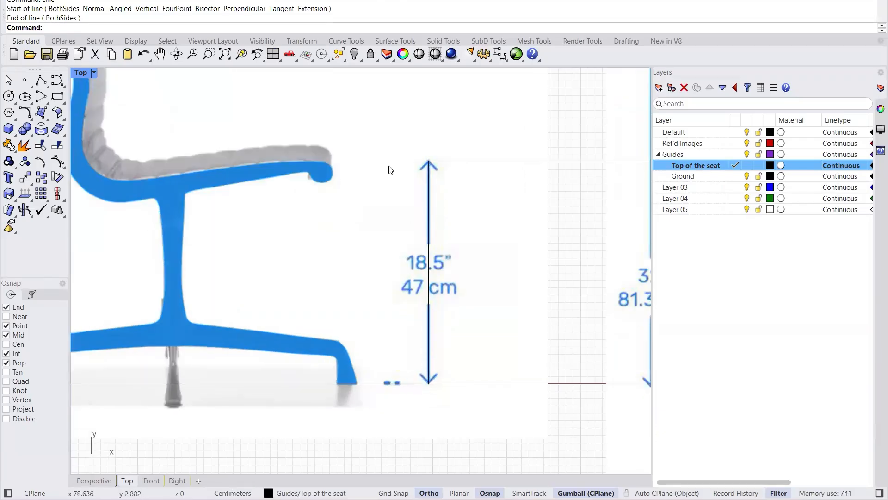
click(74, 26)
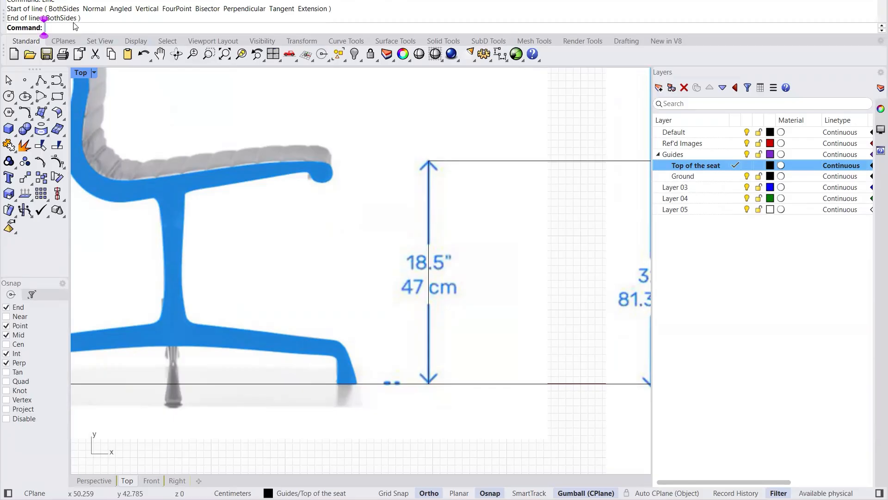
text(Dis)
key(Return)
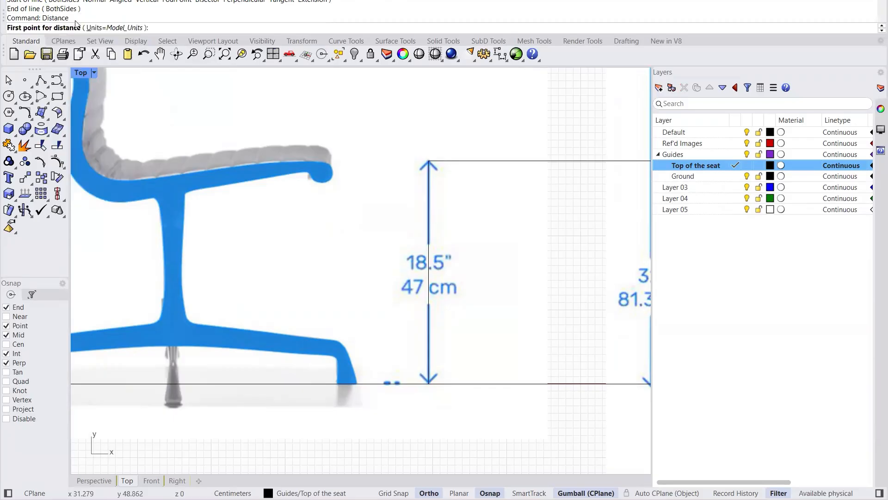
click(427, 161)
click(429, 383)
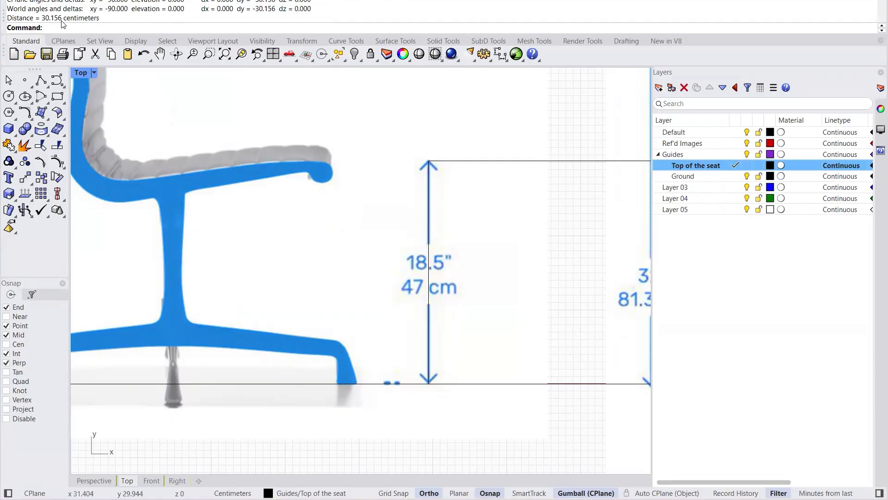
Step: Compare the drawn seat height of the Eames chair with its labelled 47 cm dimension and the neighbouring Tulip Chair
scroll(460, 252, down, 4)
scroll(460, 191, up, 3)
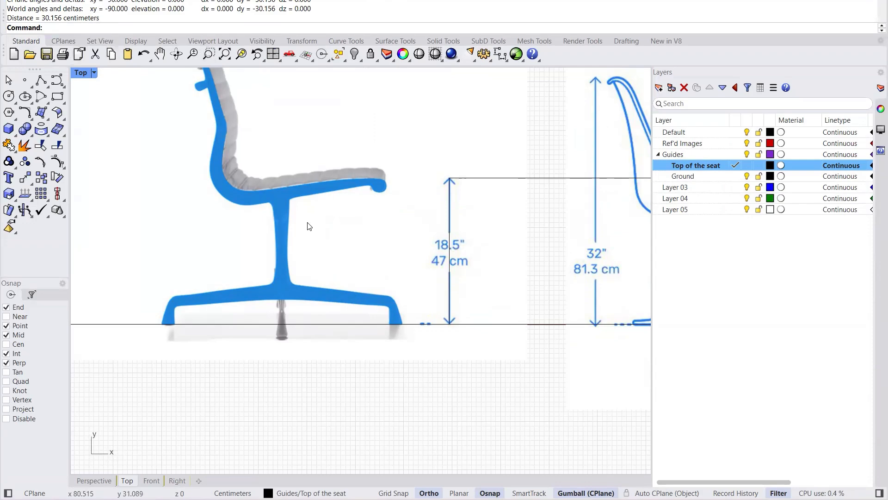
scroll(310, 226, down, 5)
scroll(333, 243, up, 4)
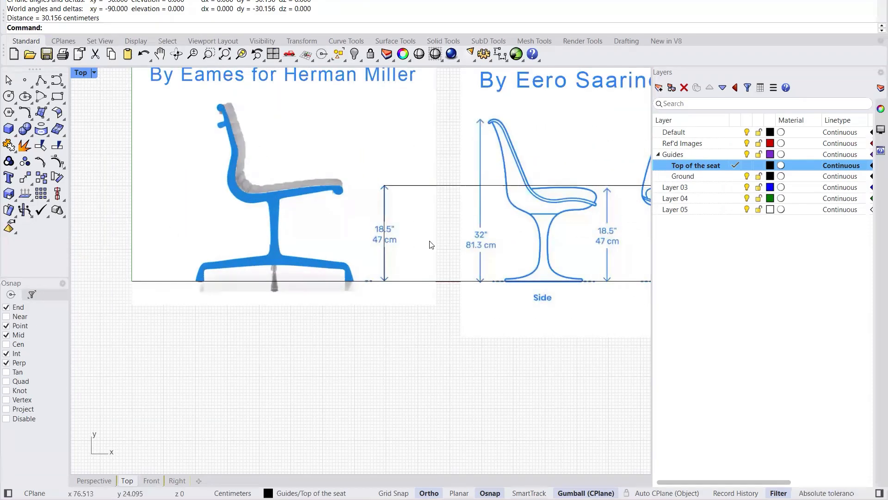
scroll(366, 259, up, 2)
scroll(380, 287, down, 3)
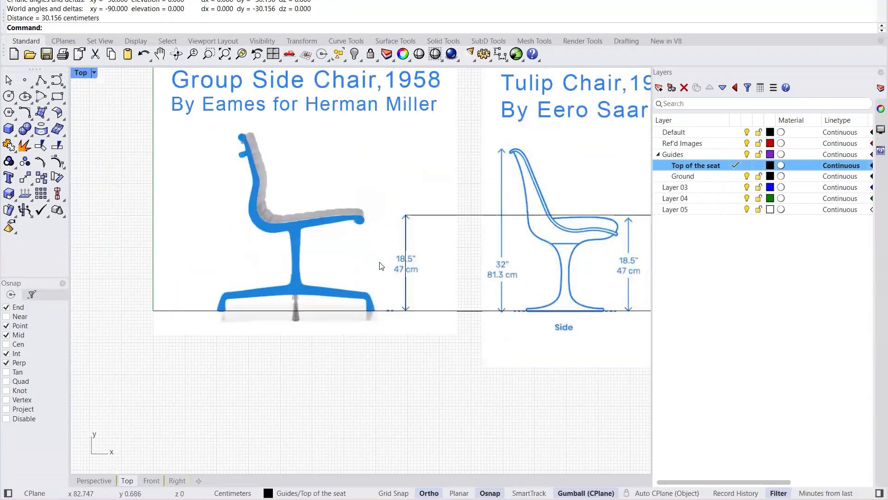
scroll(391, 241, up, 4)
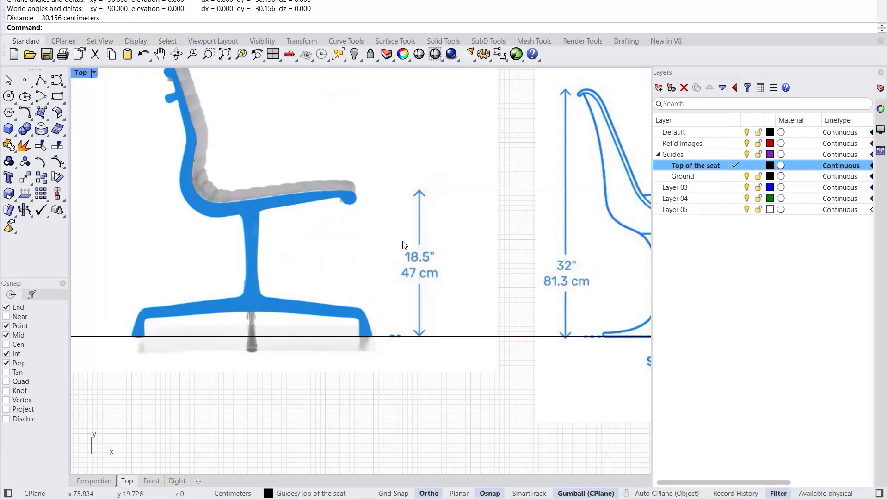
Step: Scale the Eames picture with the horizontal seat guide and vertical line from the vertical line's ground end, making the seat height 47 cm
click(342, 219)
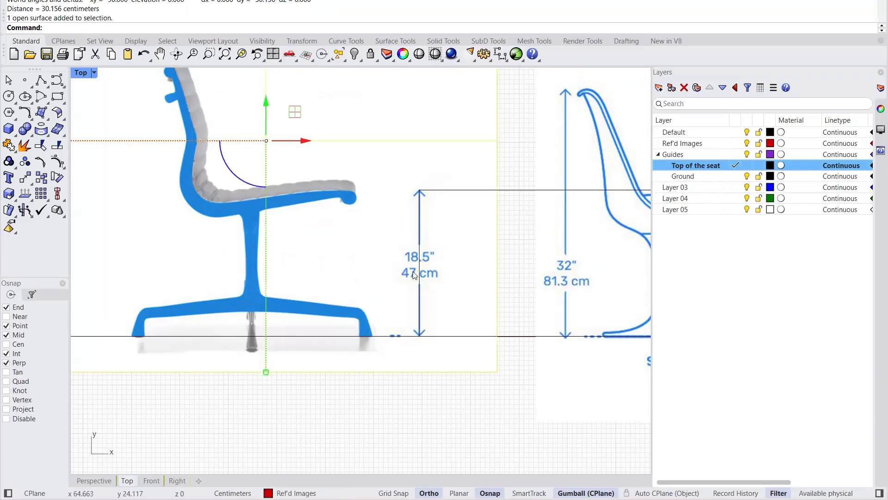
scroll(437, 290, down, 3)
scroll(462, 258, up, 5)
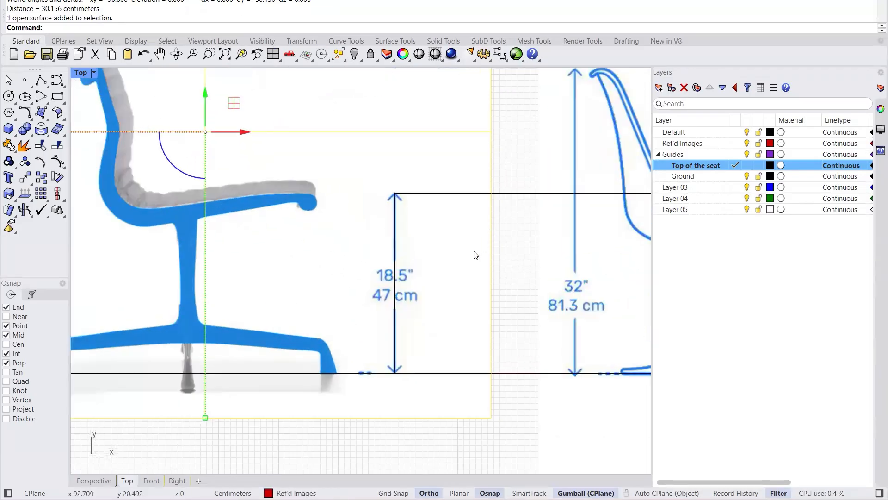
scroll(477, 253, down, 2)
scroll(491, 230, up, 2)
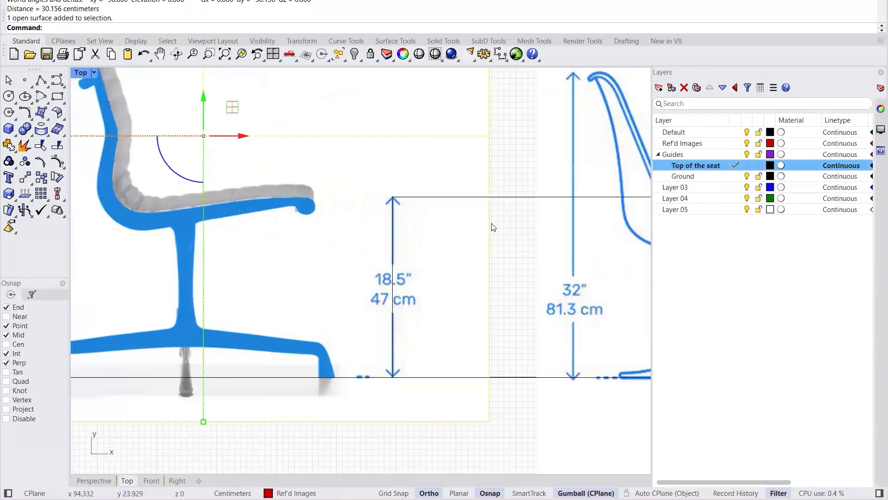
shift+click(518, 198)
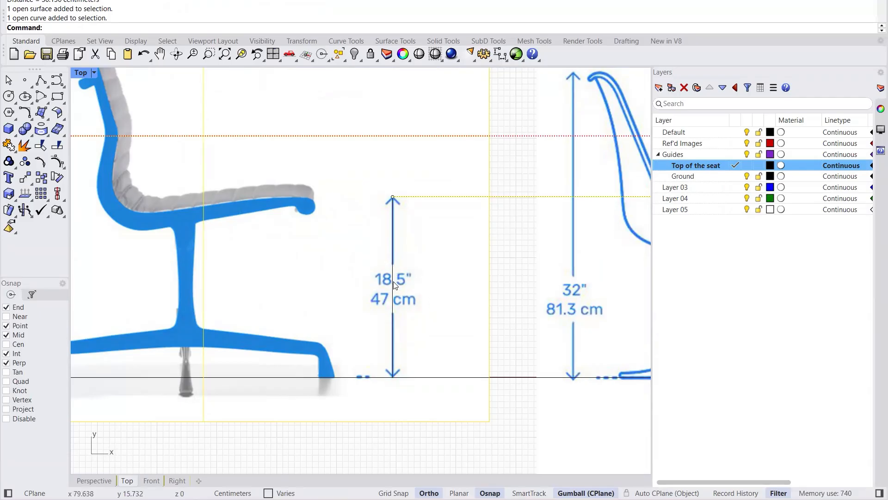
shift+click(393, 324)
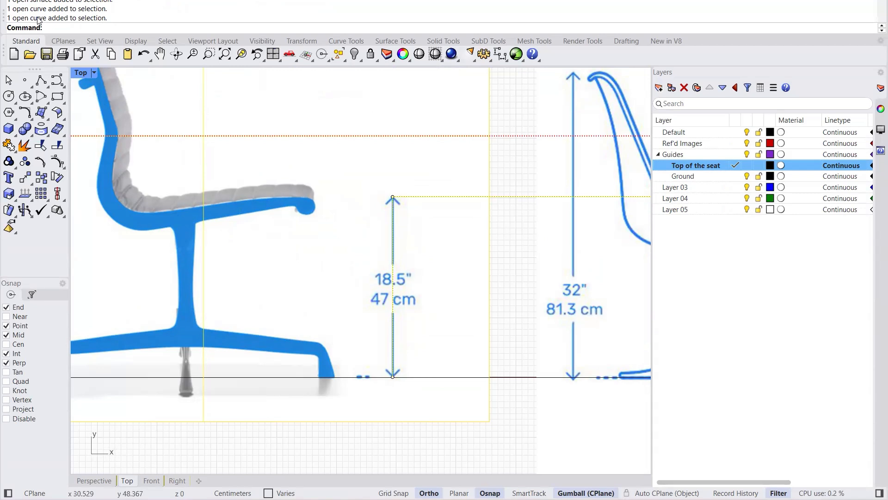
text(Scale)
key(Return)
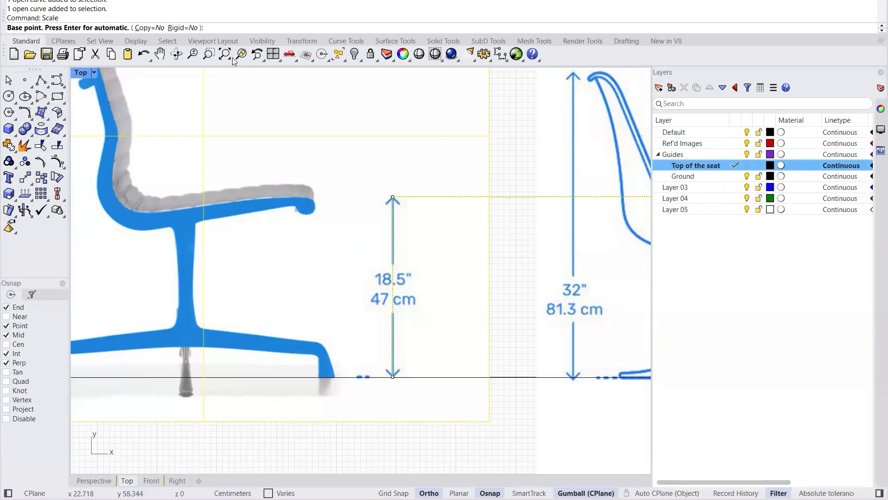
click(393, 377)
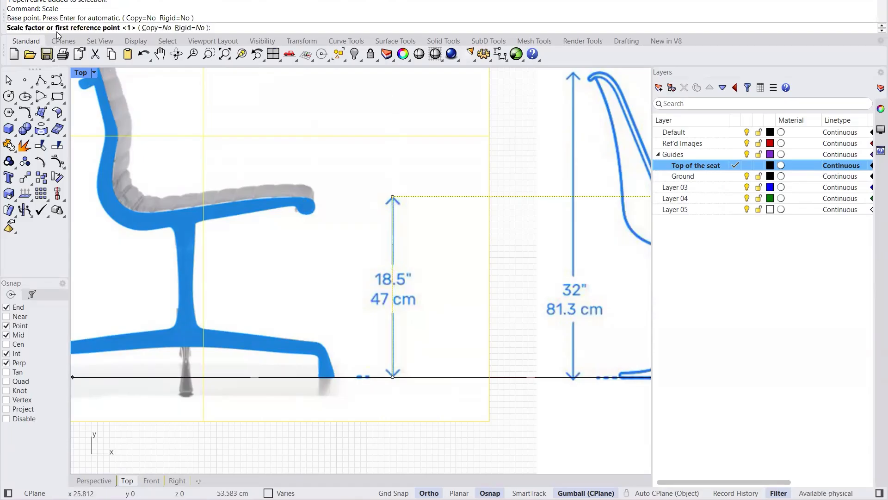
scroll(393, 202, up, 1)
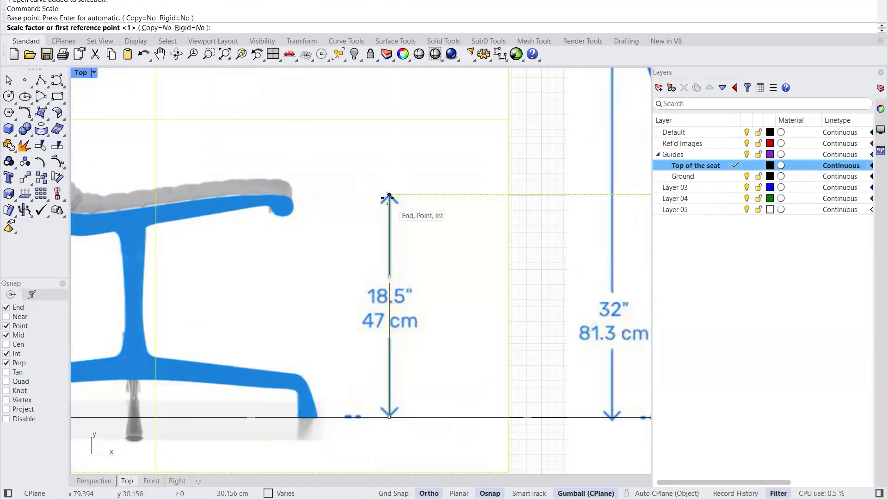
click(388, 195)
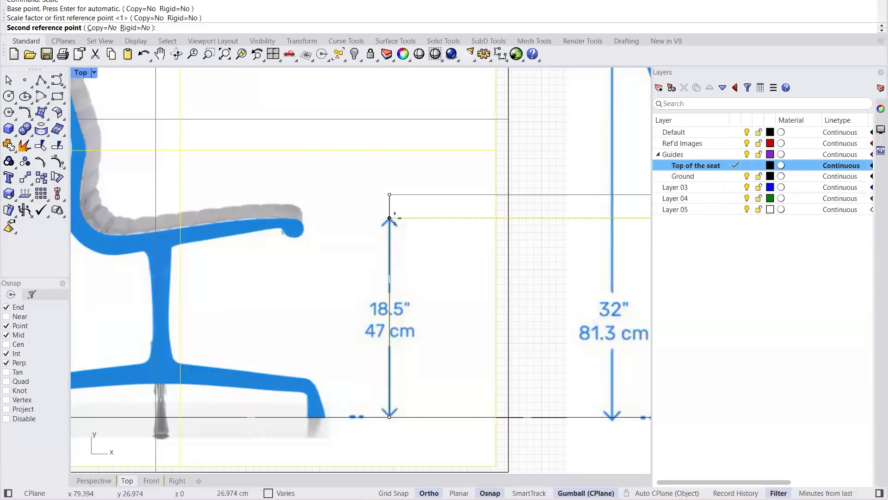
text(47)
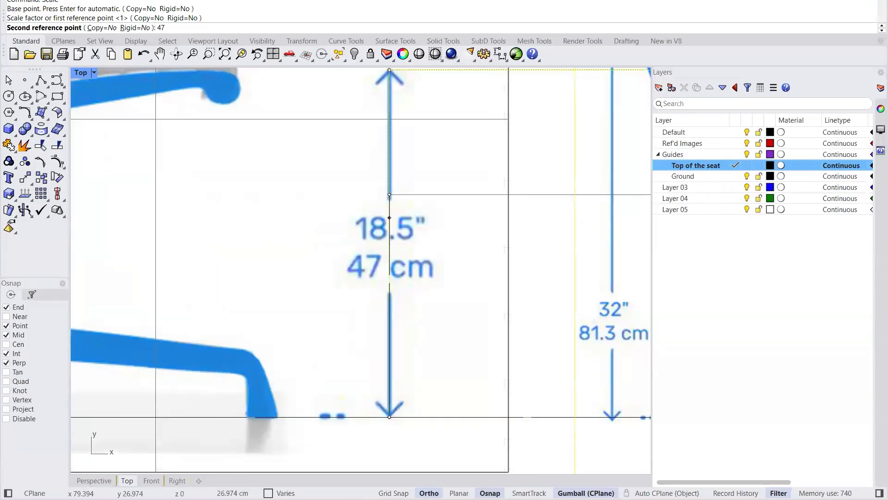
text(cm)
key(Return)
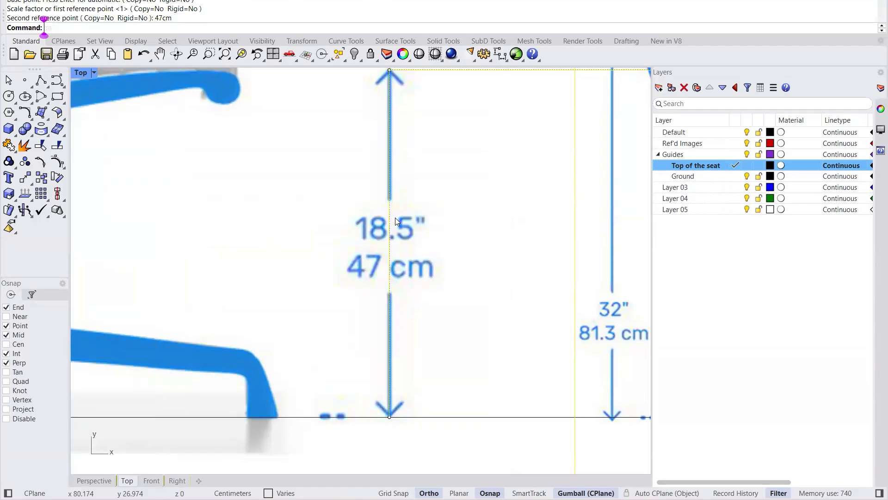
scroll(397, 251, down, 8)
scroll(373, 238, up, 4)
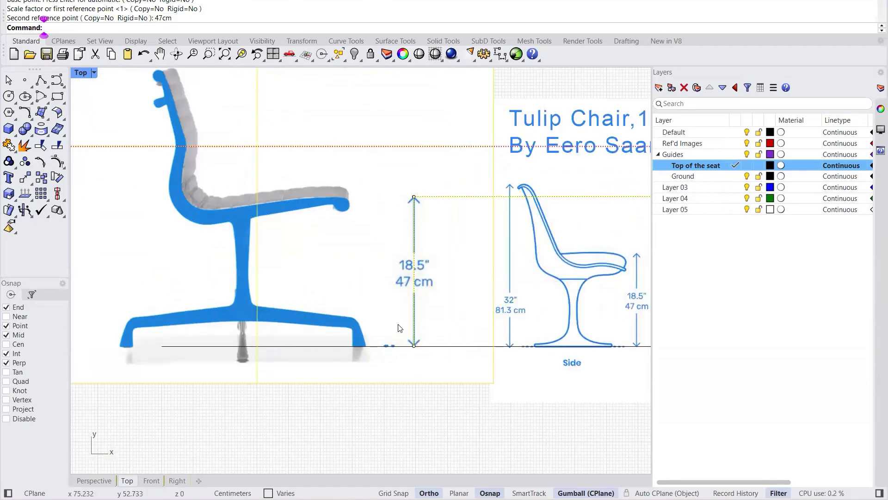
scroll(299, 307, down, 4)
scroll(426, 306, up, 2)
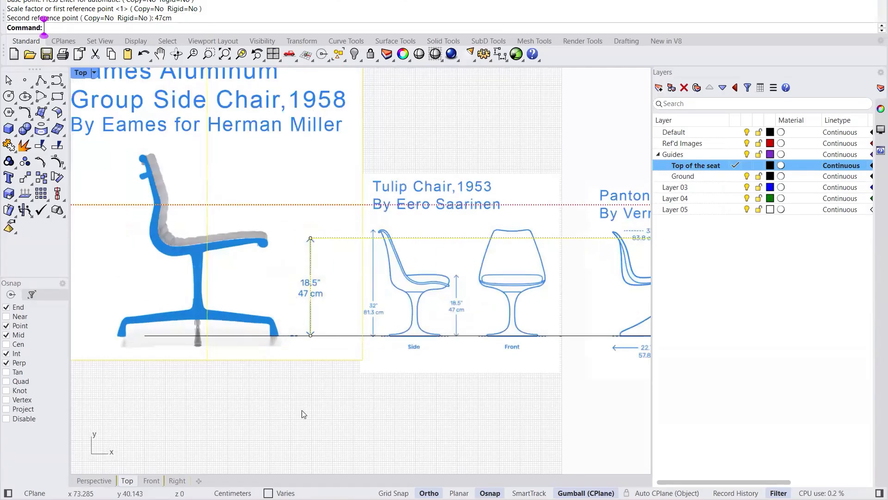
Step: Start scaling the Tulip Chair picture, enabling the Near object snap and placing the base point where its 47 cm seat-height arrow meets the ground line
key(Escape)
scroll(401, 317, up, 3)
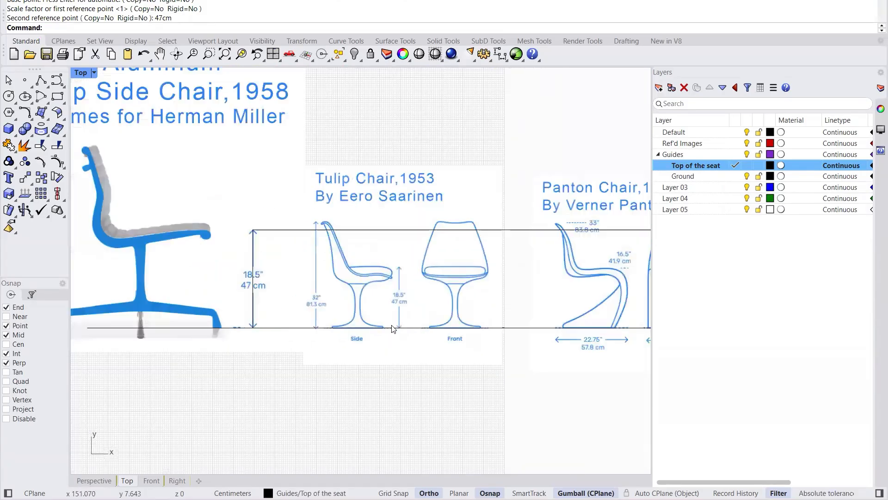
scroll(463, 355, down, 1)
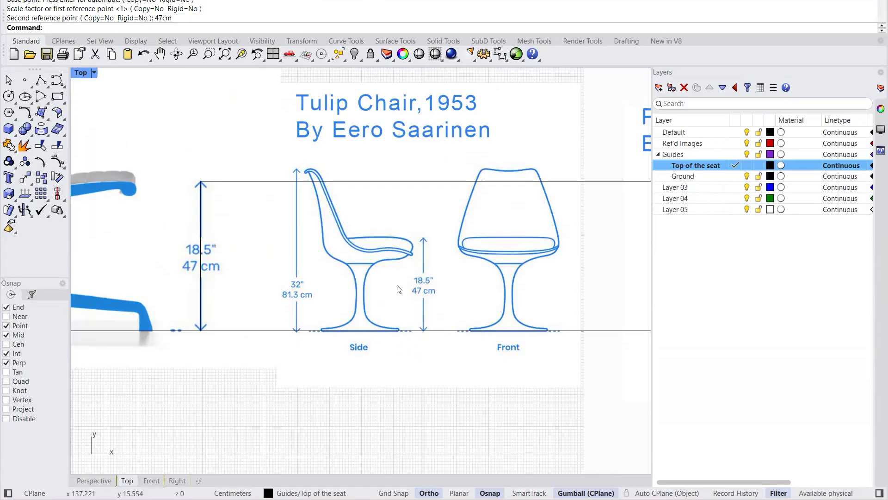
scroll(433, 303, up, 3)
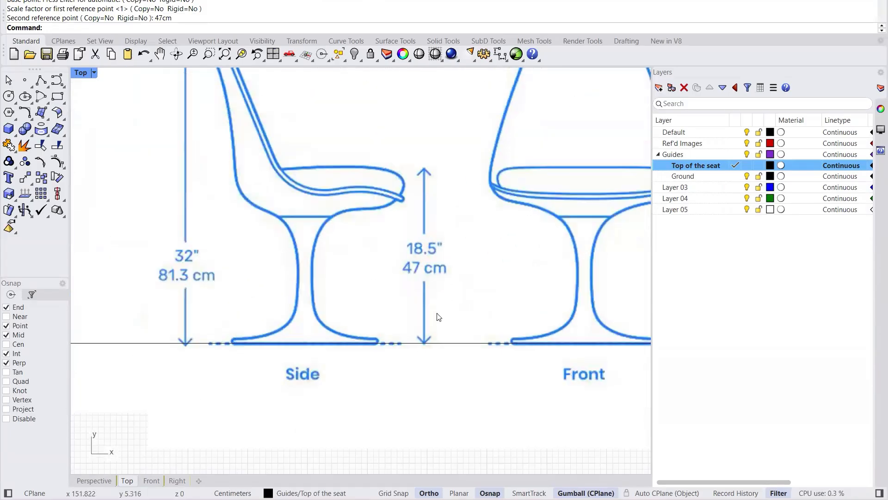
scroll(438, 317, down, 3)
scroll(549, 310, down, 2)
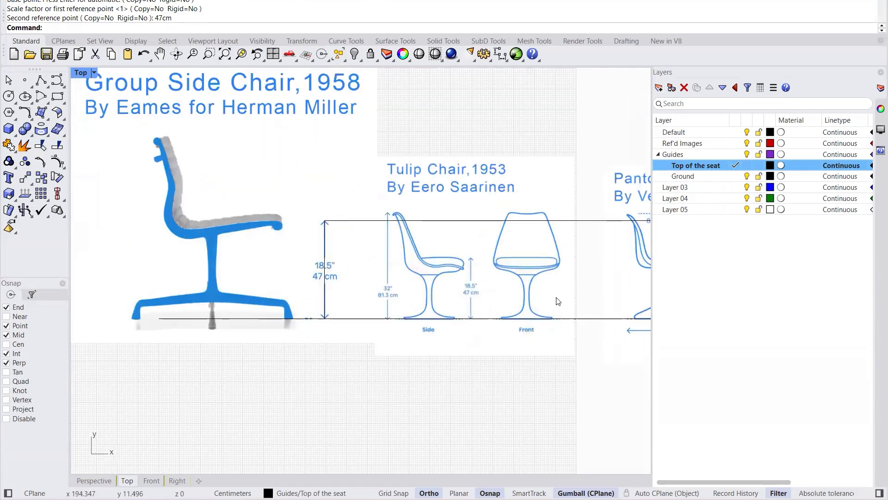
scroll(557, 301, up, 3)
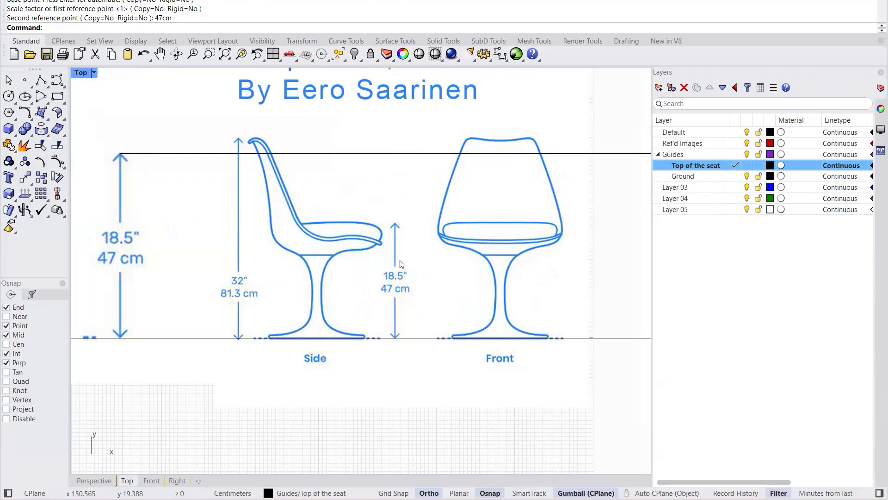
click(395, 273)
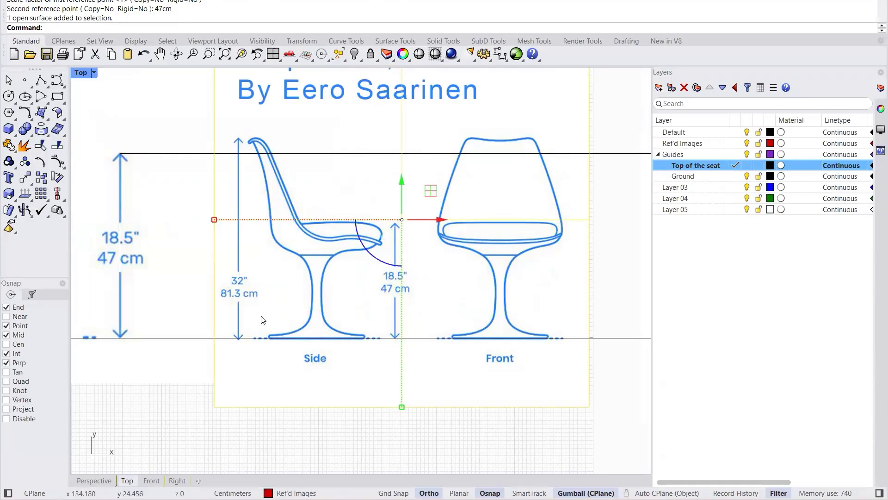
text(Scale)
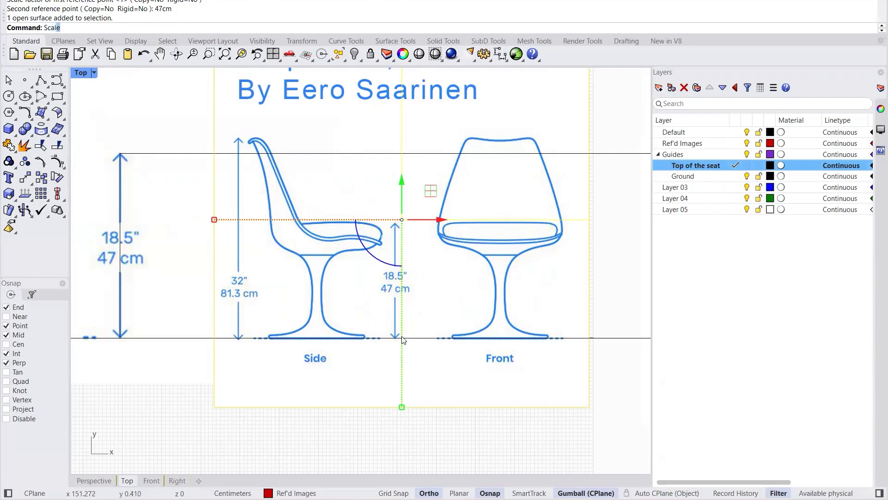
key(Return)
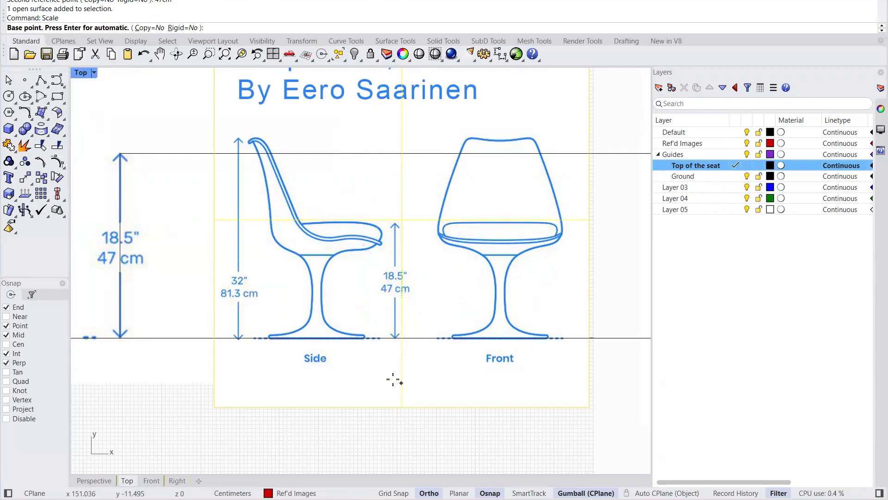
scroll(393, 337, up, 10)
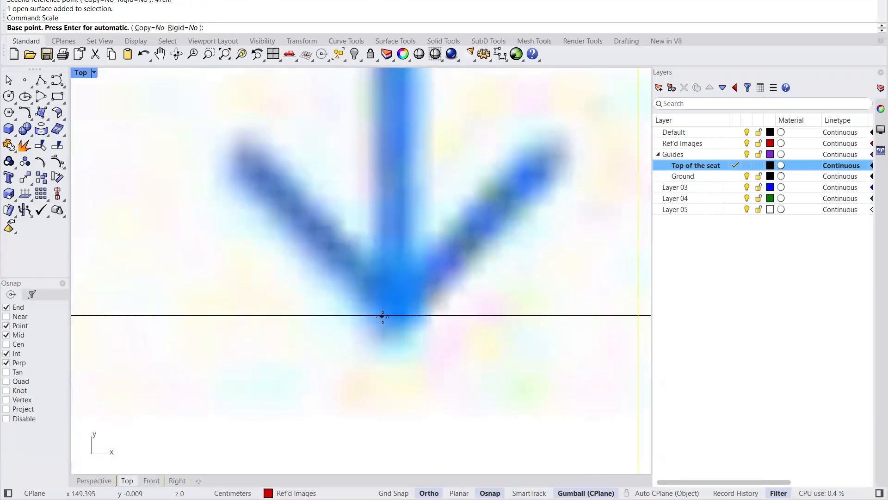
scroll(382, 316, up, 2)
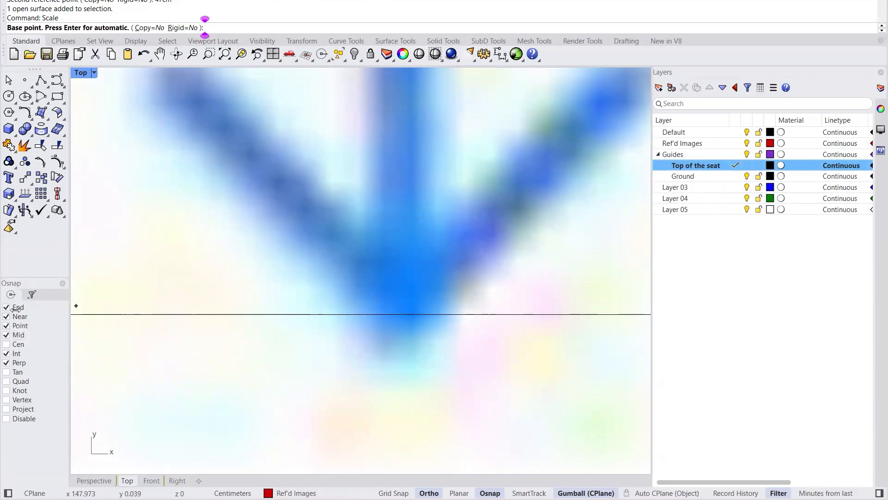
click(396, 314)
Step: Set the first scale reference at the Tulip seat-height arrow's upper tip, disable the Near snap, and scale the picture up to the 47 cm horizontal seat guide
scroll(397, 319, down, 5)
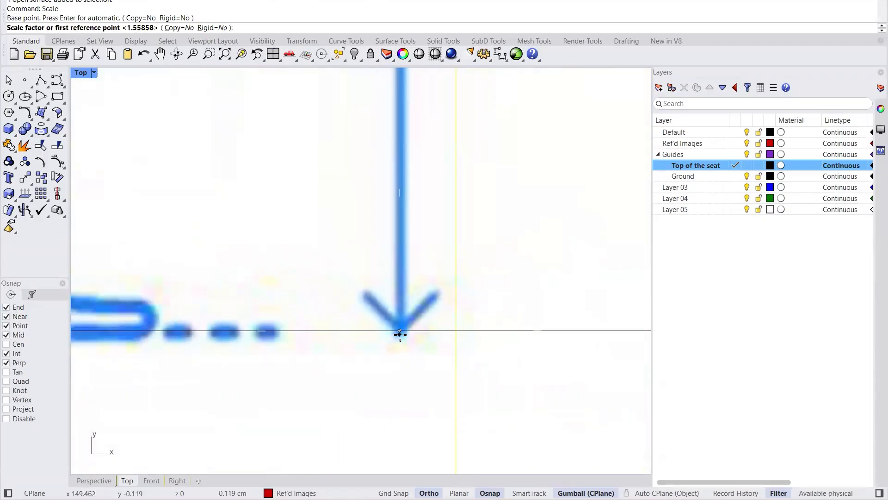
scroll(400, 334, down, 3)
scroll(402, 183, up, 10)
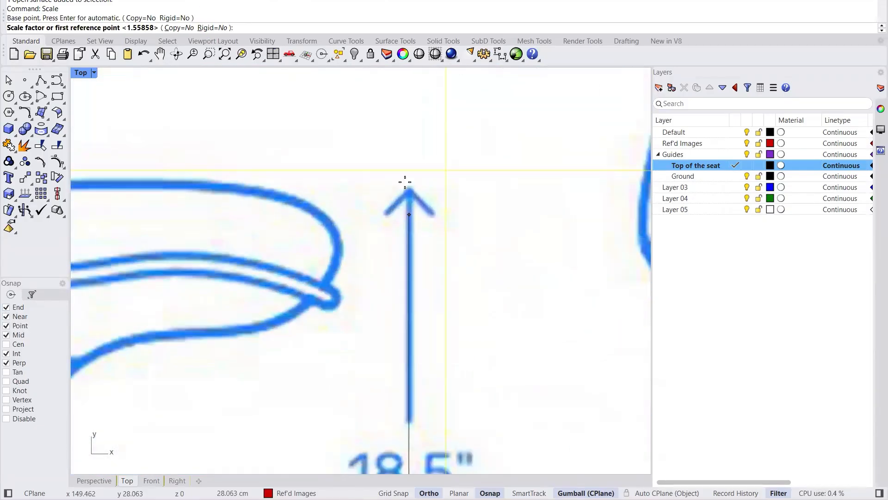
scroll(408, 192, up, 5)
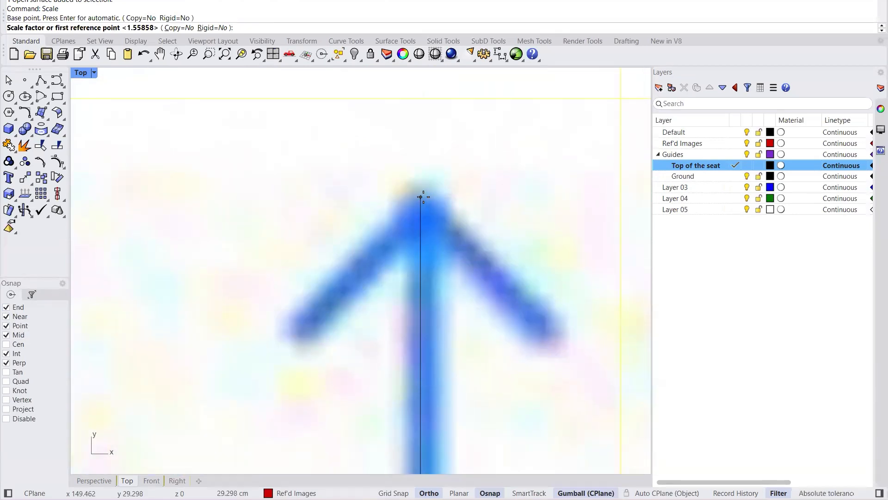
click(423, 197)
scroll(423, 197, down, 8)
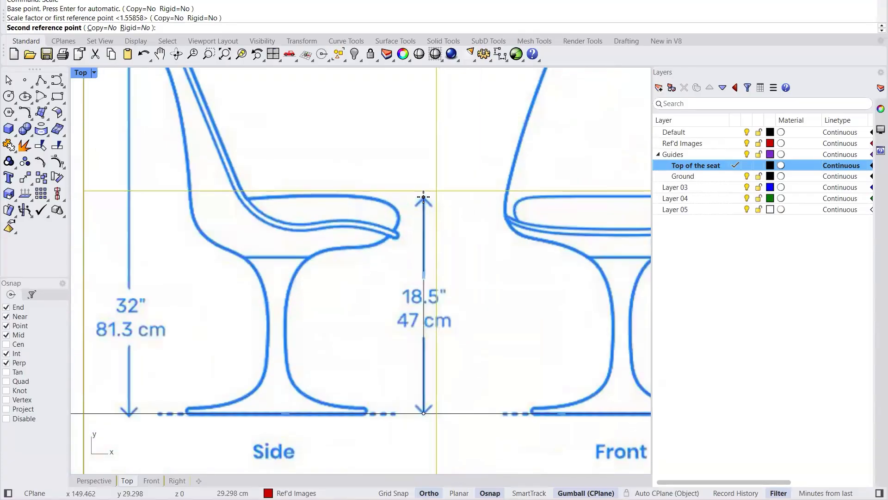
scroll(423, 197, down, 5)
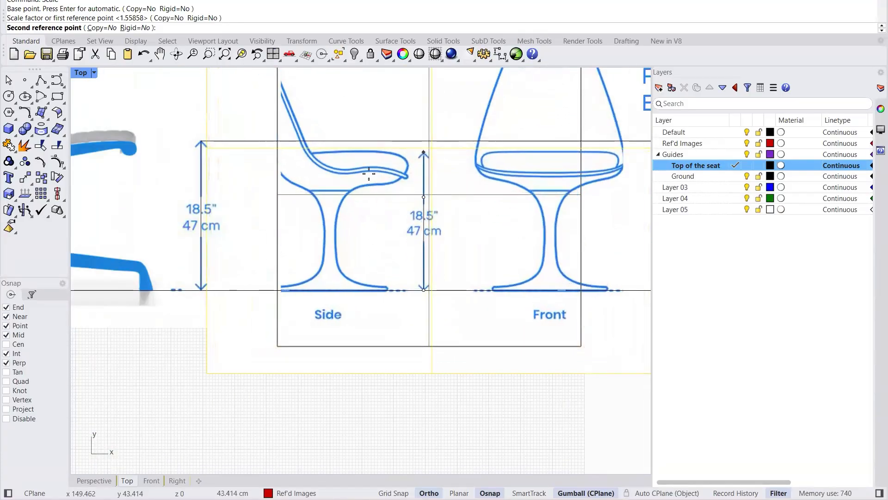
click(6, 316)
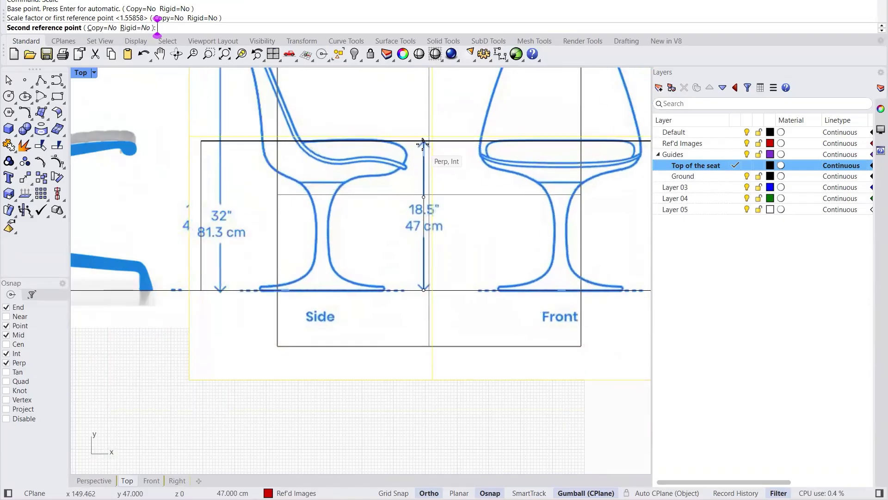
click(423, 142)
scroll(340, 245, down, 2)
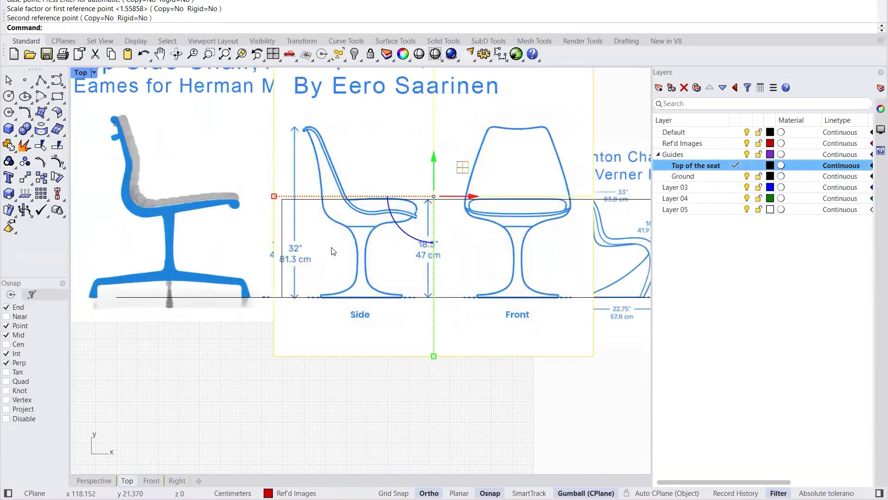
Step: Move the Eames picture horizontally away from the Tulip Chair picture until the two no longer overlap
click(225, 365)
click(214, 236)
key(Escape)
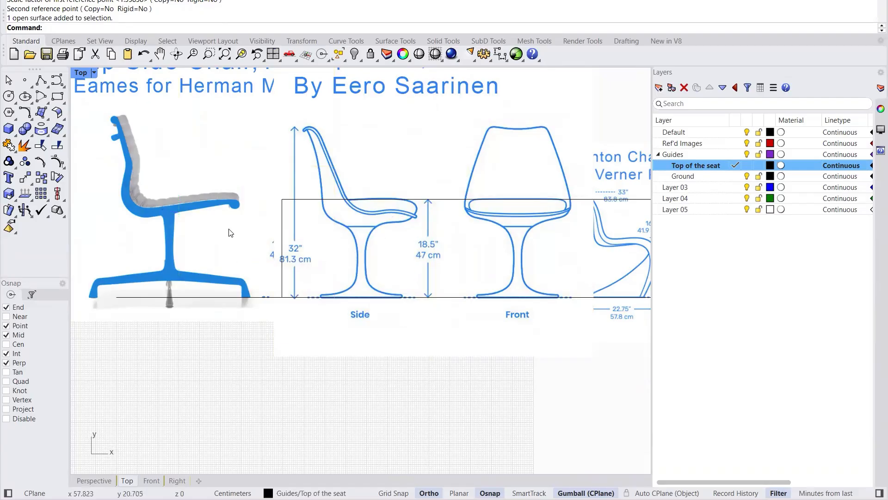
click(242, 232)
scroll(467, 294, down, 4)
scroll(324, 259, up, 2)
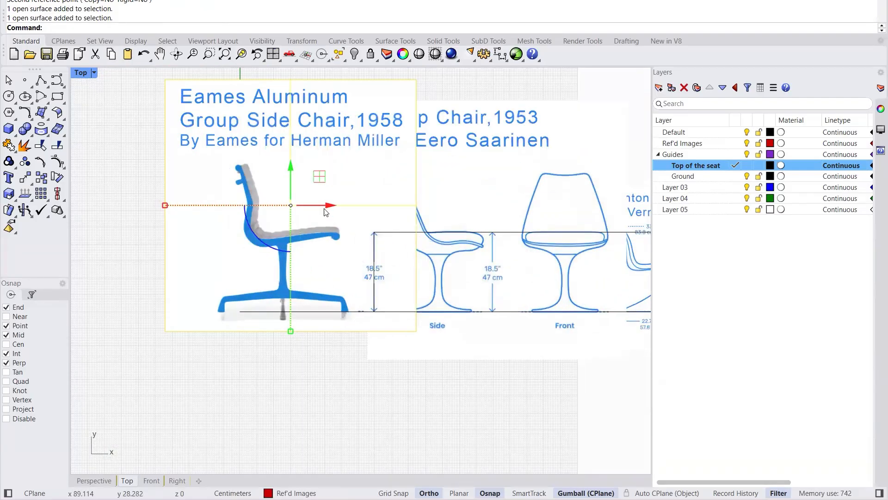
drag(331, 211, 270, 210)
key(Escape)
scroll(240, 196, down, 2)
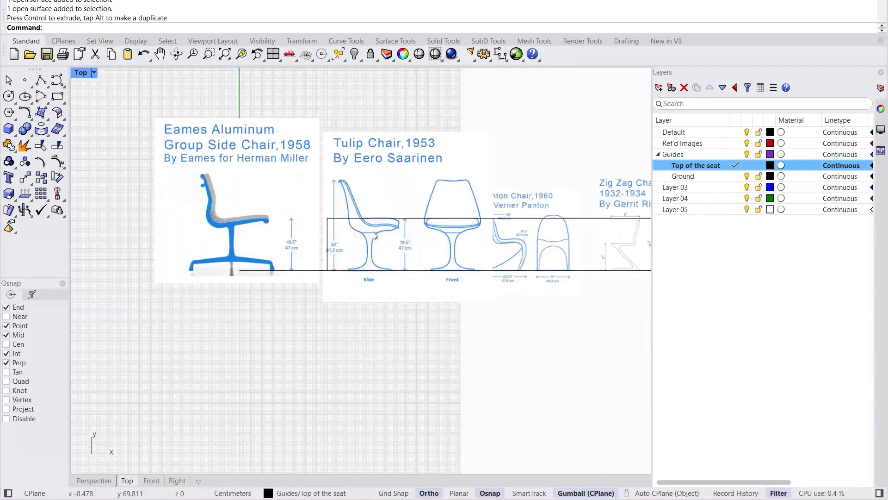
Step: Move the Zig Zag and Panton Chair pictures horizontally away from the enlarged Tulip Chair picture to leave gaps between them
scroll(250, 245, up, 1)
scroll(165, 267, down, 2)
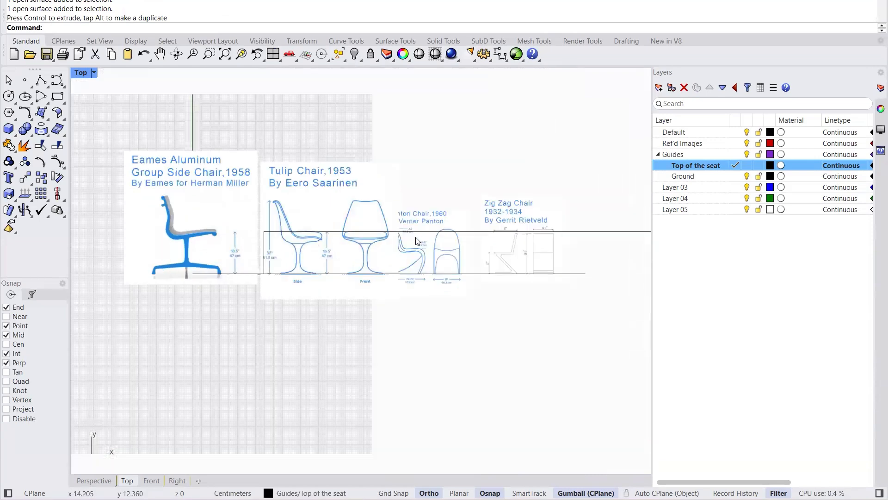
scroll(419, 240, up, 1)
scroll(333, 266, down, 2)
scroll(534, 245, up, 2)
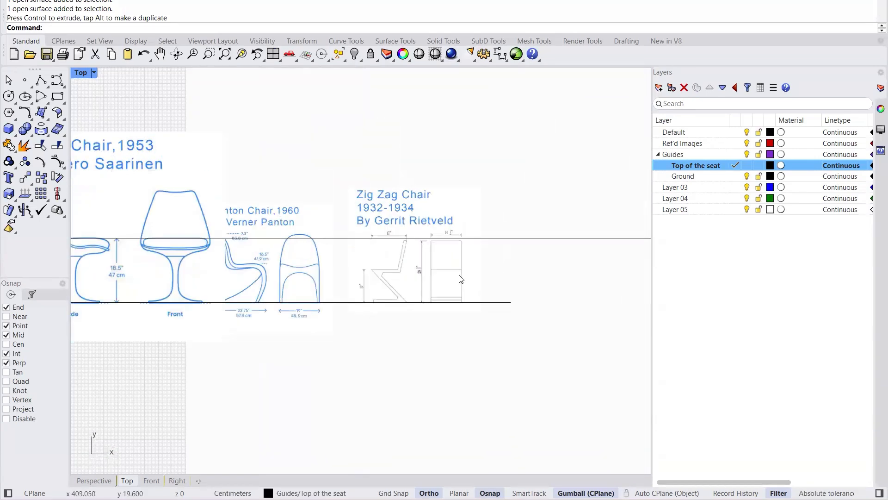
click(459, 279)
drag(380, 260, 424, 265)
key(Escape)
drag(498, 250, 513, 283)
click(516, 318)
scroll(516, 318, down, 6)
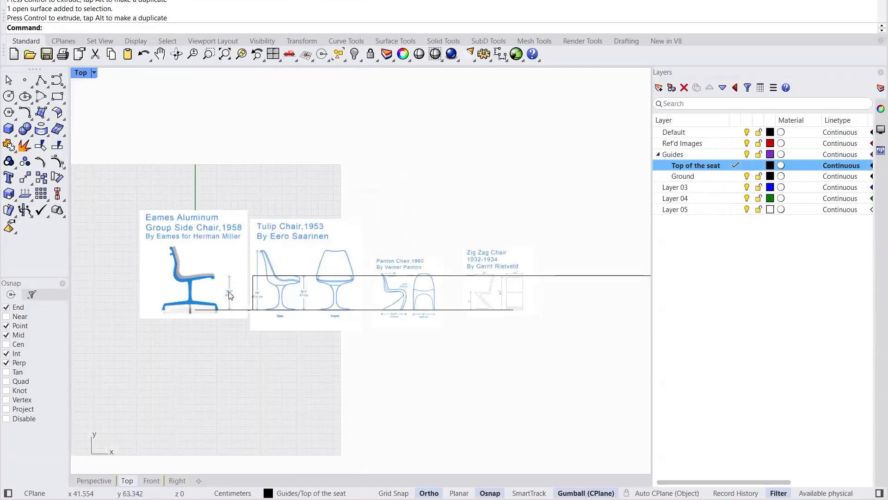
Step: Draw a horizontal polyline about 15.7 cm long from the top of the Panton Chair's seat through its dashed 41.9 cm seat-height mark
scroll(428, 289, up, 6)
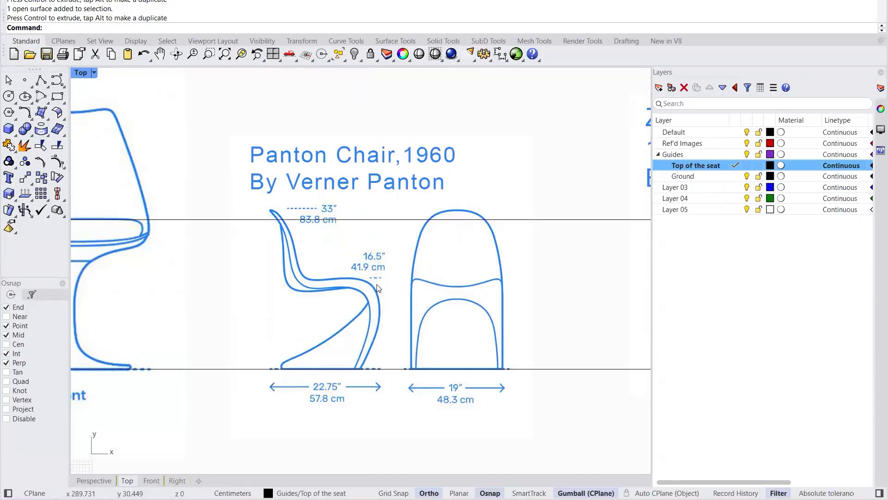
scroll(362, 287, up, 5)
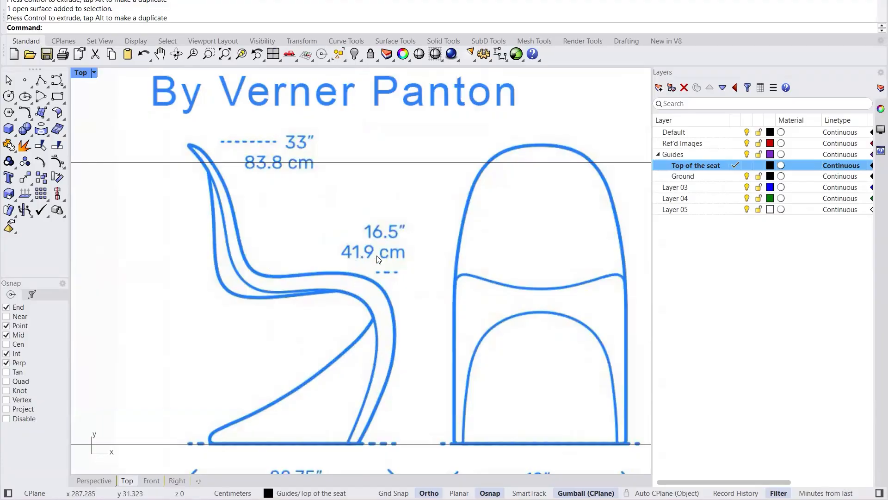
scroll(407, 289, down, 5)
scroll(389, 373, up, 5)
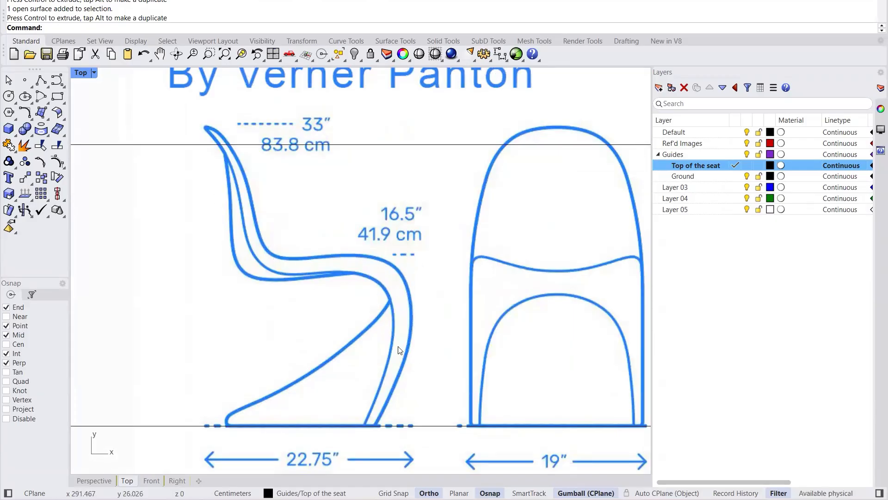
click(41, 82)
scroll(382, 263, up, 4)
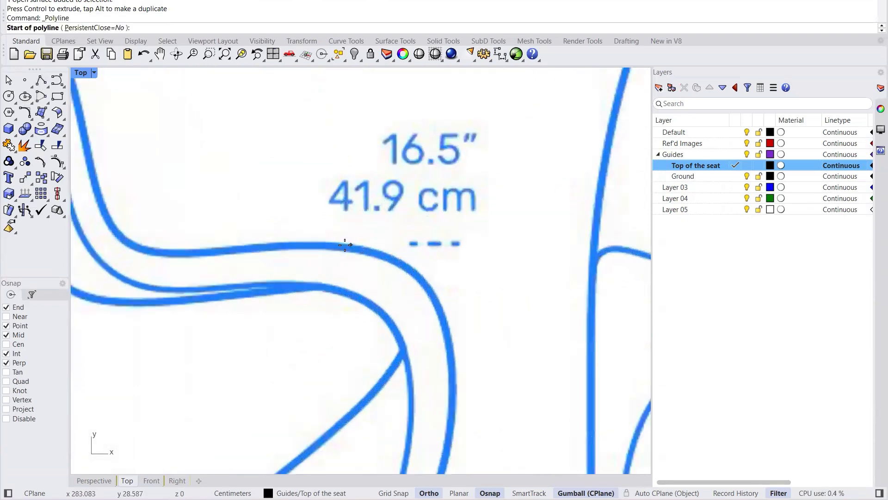
click(315, 243)
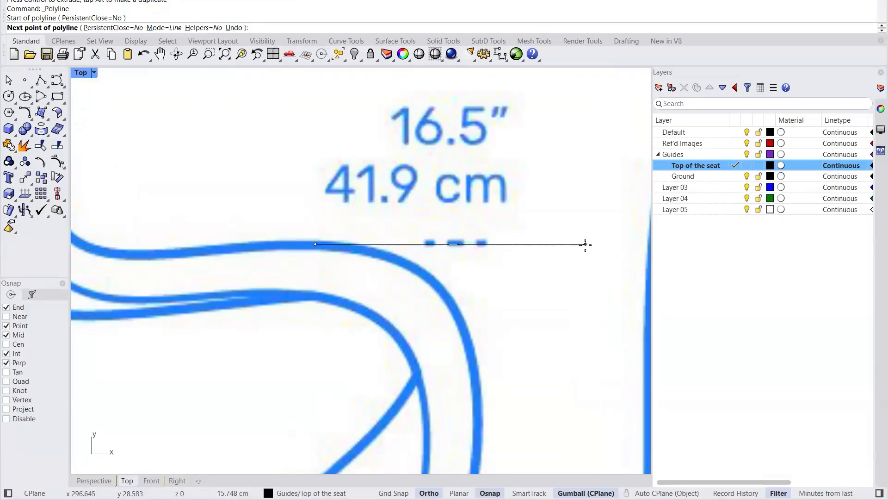
click(585, 244)
scroll(525, 226, down, 5)
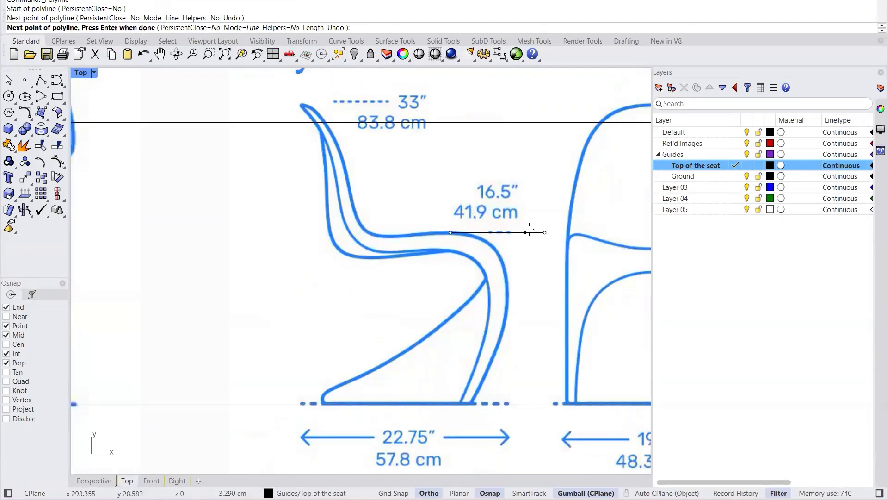
key(Return)
scroll(471, 252, down, 3)
scroll(460, 248, up, 5)
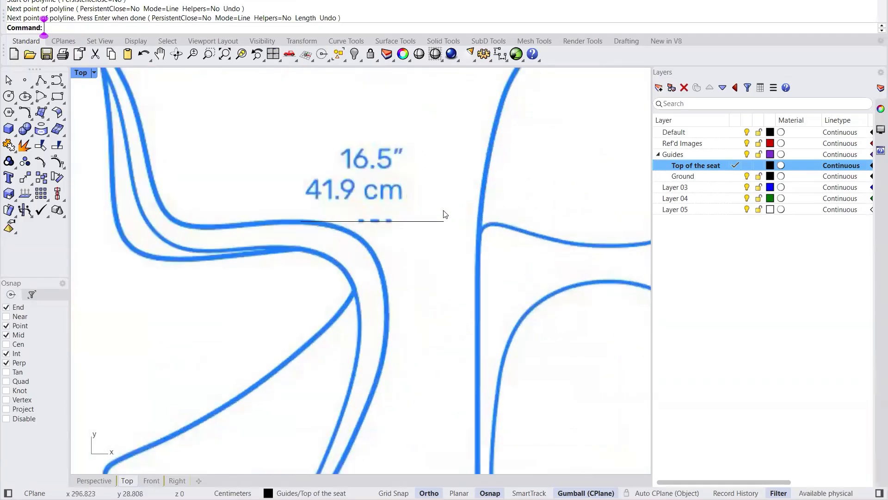
Step: Draw a vertical line from the outer end of the Panton seat guide perpendicularly down to the ground line
scroll(440, 219, down, 2)
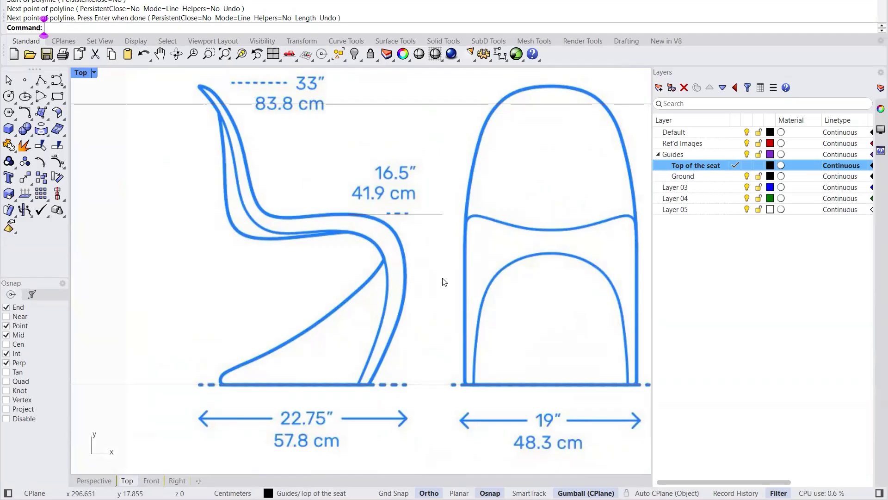
text(line)
key(Return)
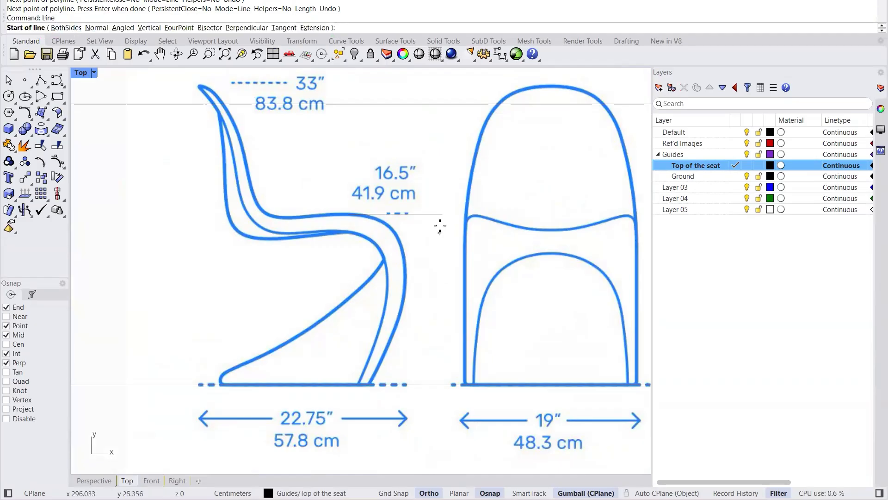
click(442, 214)
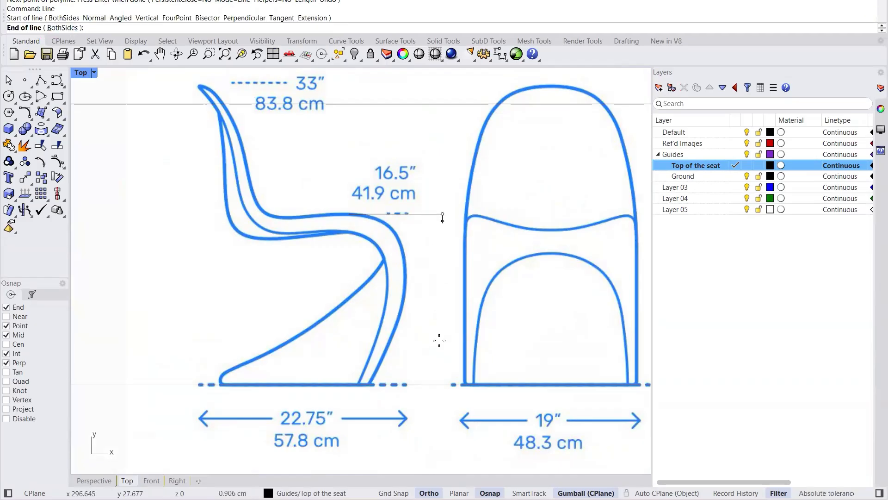
click(442, 384)
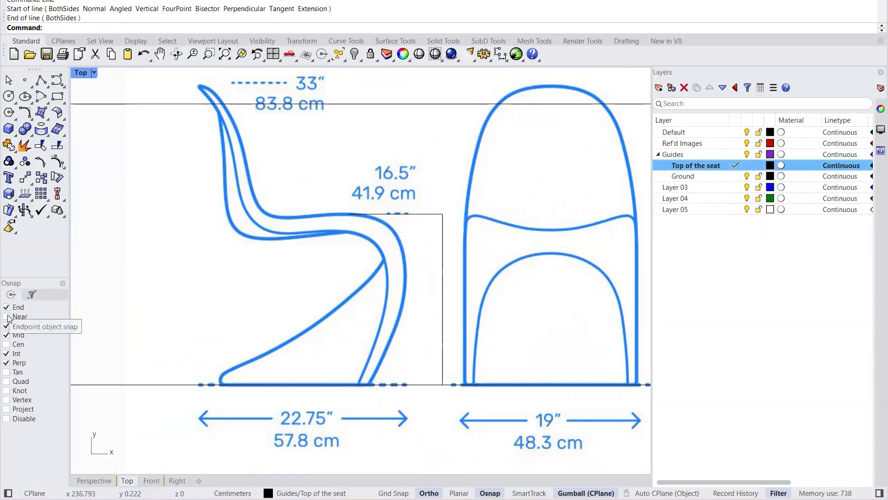
scroll(490, 332, down, 1)
scroll(487, 328, down, 2)
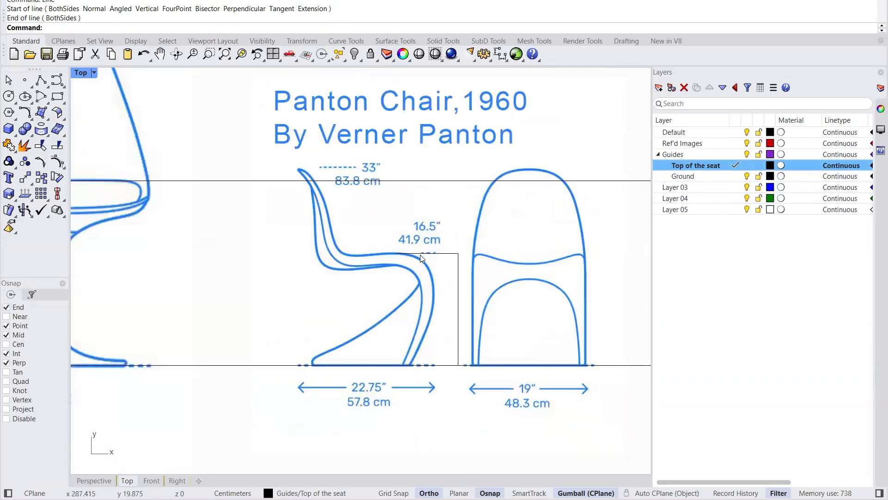
Step: Scale the Panton Chair picture from the foot of its vertical guide, using the guide's height as reference and 41.9 cm as the new height
scroll(435, 251, up, 1)
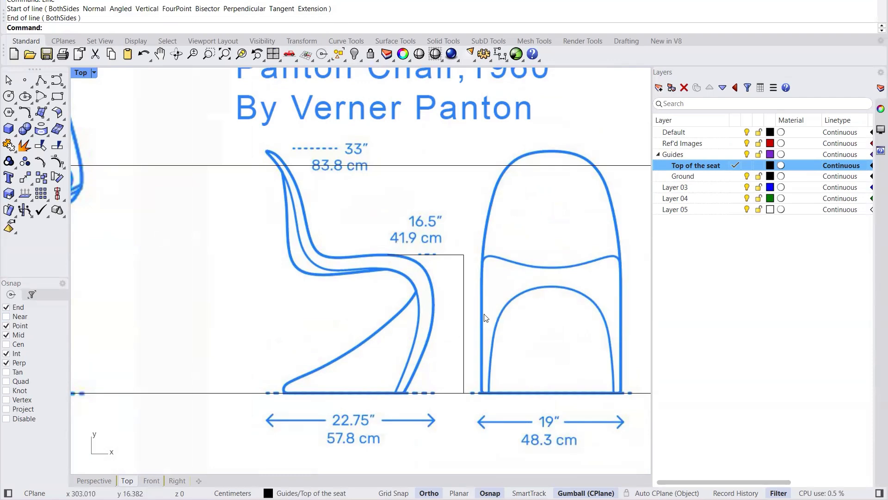
scroll(462, 324, down, 1)
scroll(460, 327, up, 1)
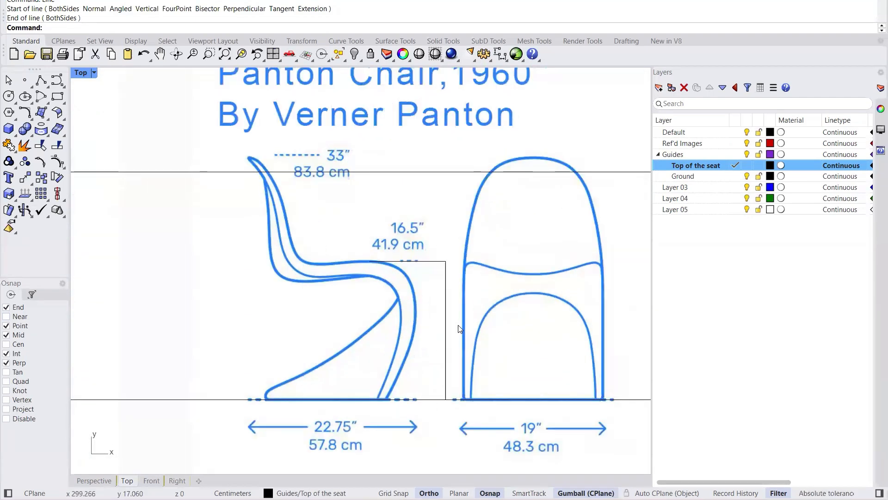
click(459, 332)
text(scale)
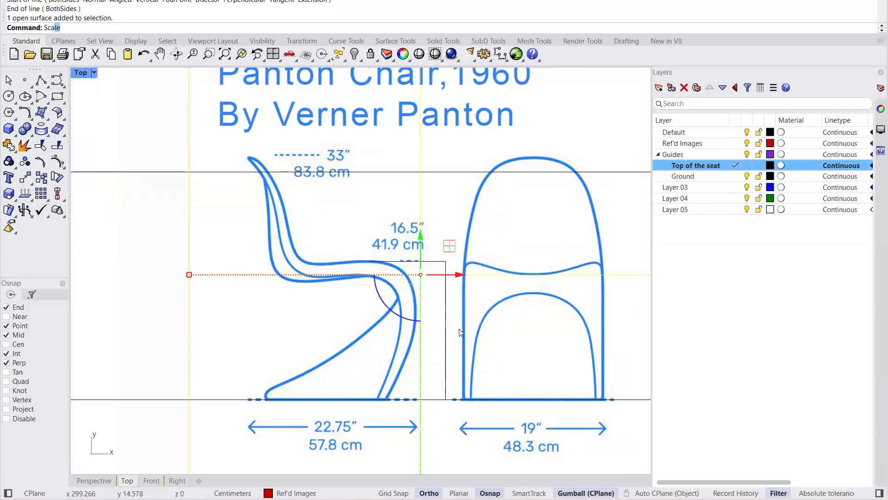
key(Return)
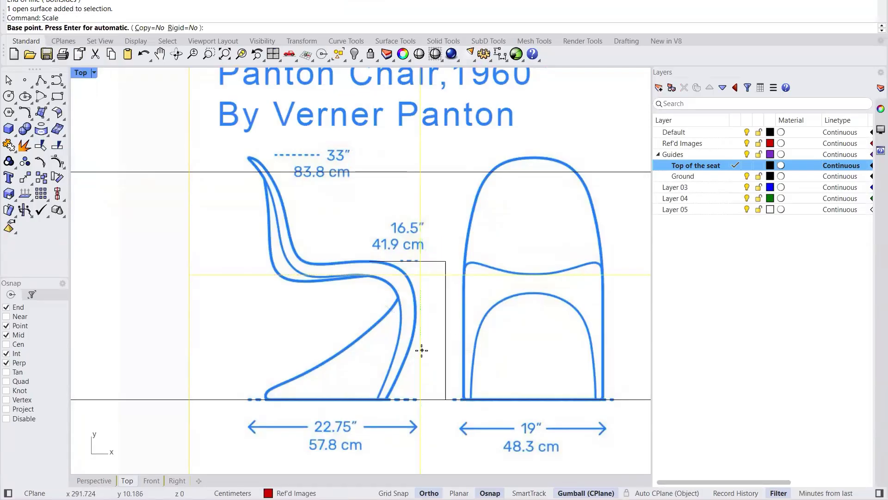
scroll(422, 349, up, 1)
click(452, 411)
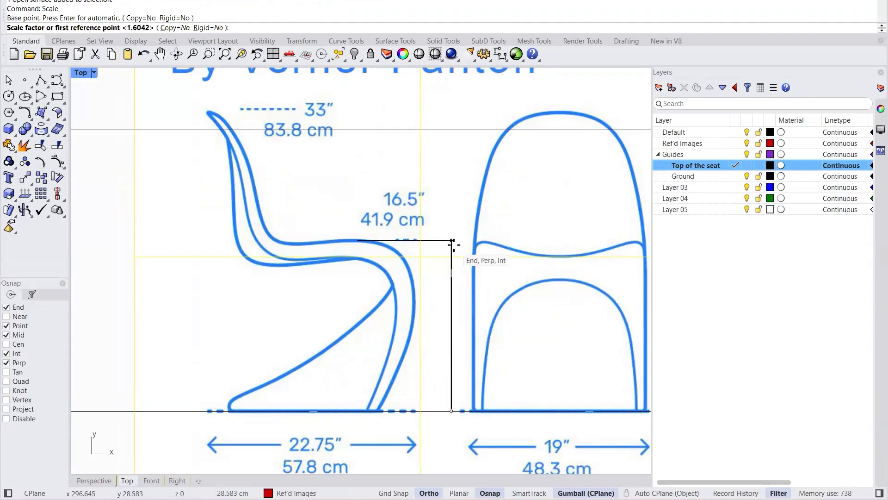
click(452, 241)
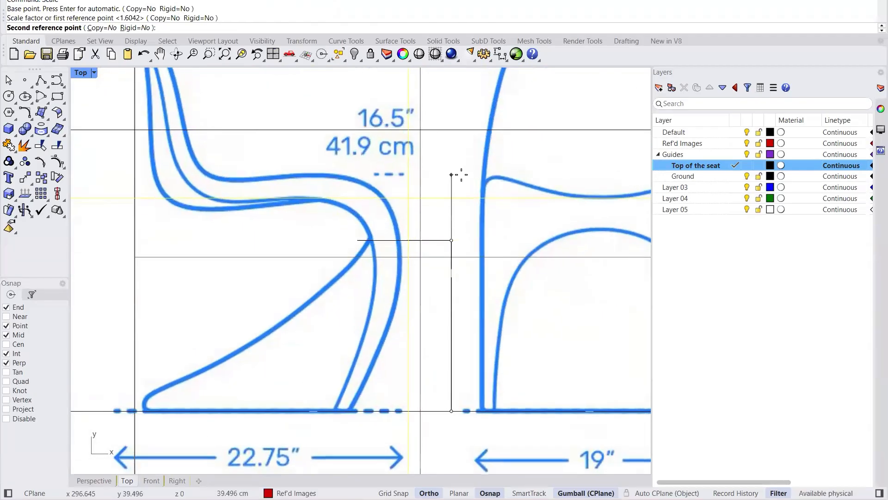
text(41)
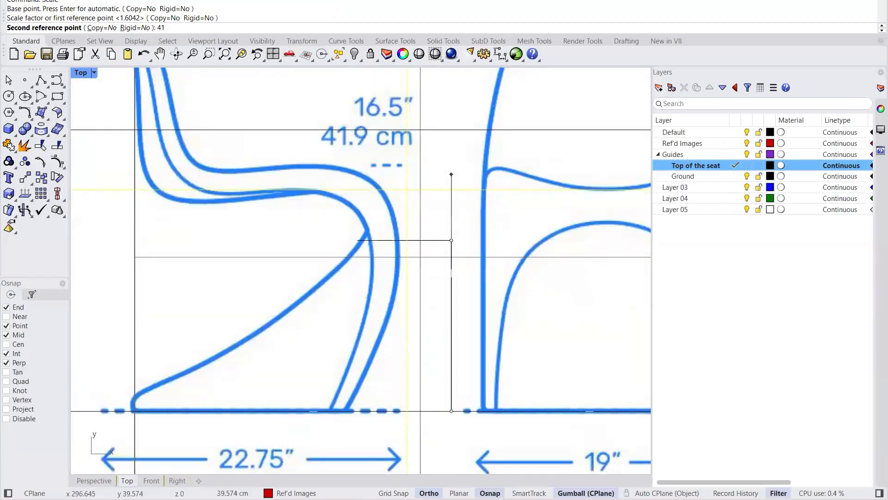
text(.9)
key(Return)
scroll(479, 188, down, 10)
scroll(458, 142, up, 5)
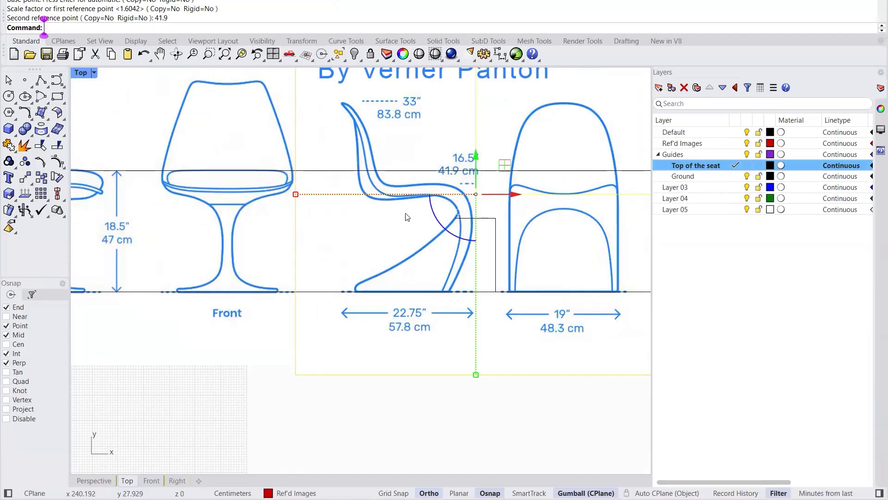
scroll(406, 218, down, 2)
scroll(470, 196, up, 2)
click(361, 423)
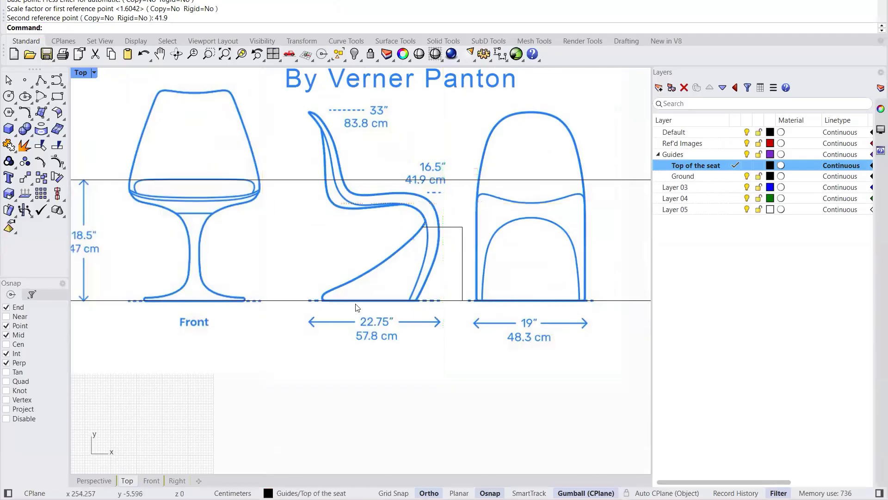
Step: Delete the vertical and horizontal seat-height guide lines beside the Panton Chair
scroll(324, 308, down, 4)
scroll(400, 277, up, 4)
click(400, 277)
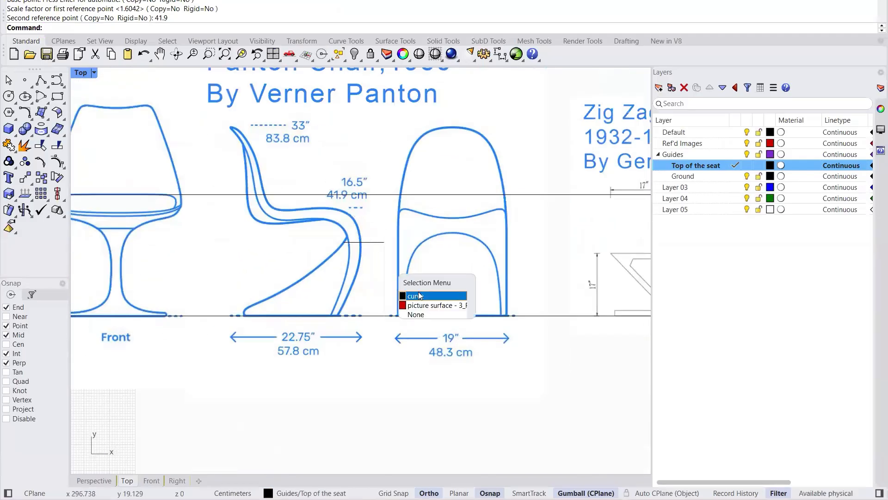
click(419, 297)
key(Delete)
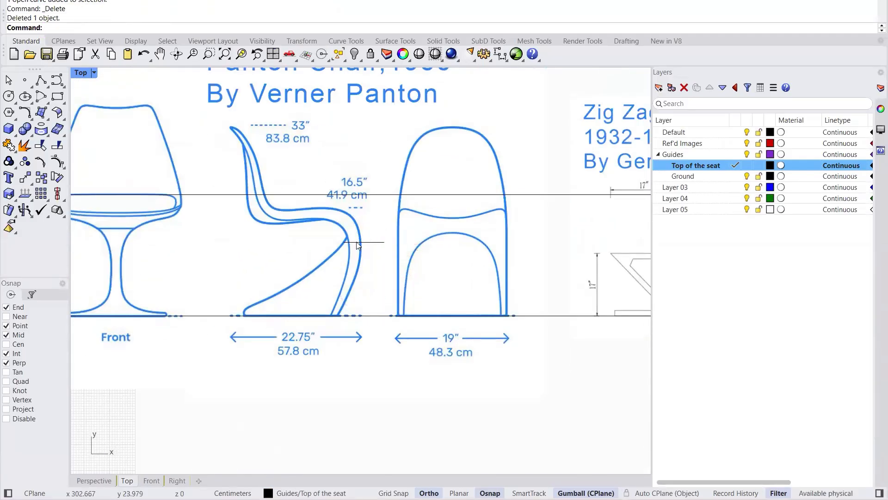
scroll(372, 232, down, 3)
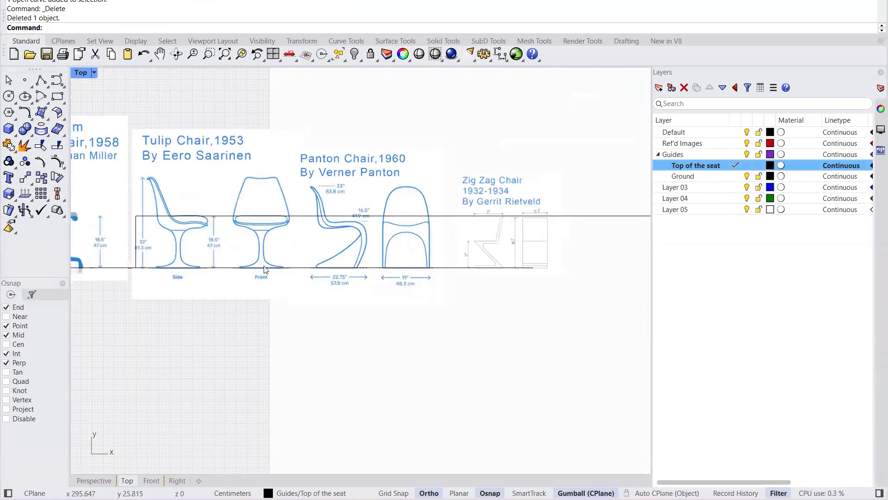
Step: Draw a horizontal line about 29 cm long from the back corner of the Zig Zag Chair's seat through its 17" seat-height mark
scroll(490, 236, up, 5)
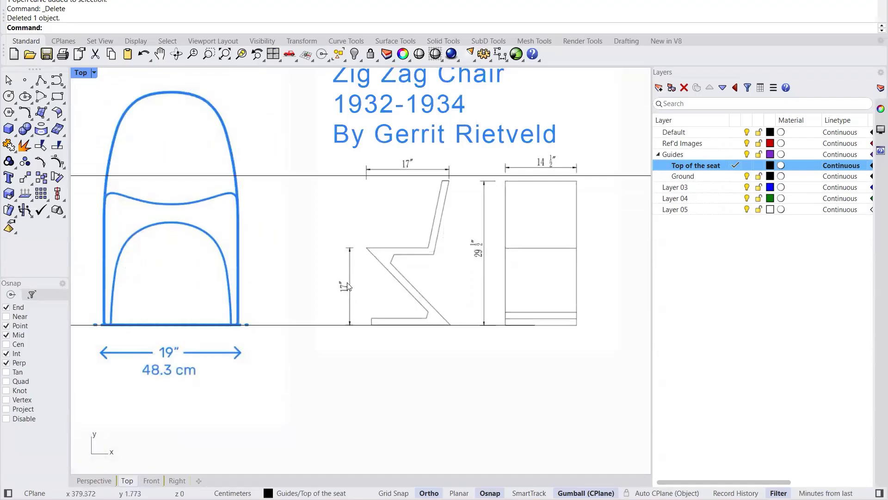
scroll(341, 317, up, 3)
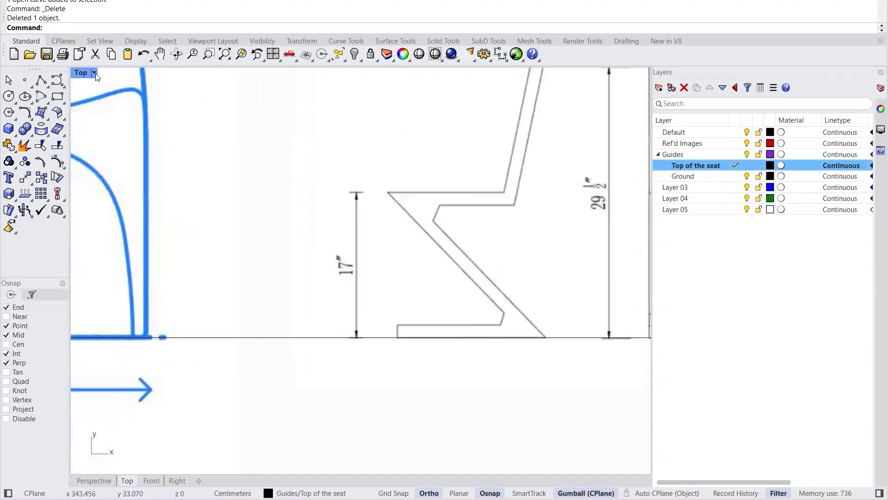
text(Line)
key(Return)
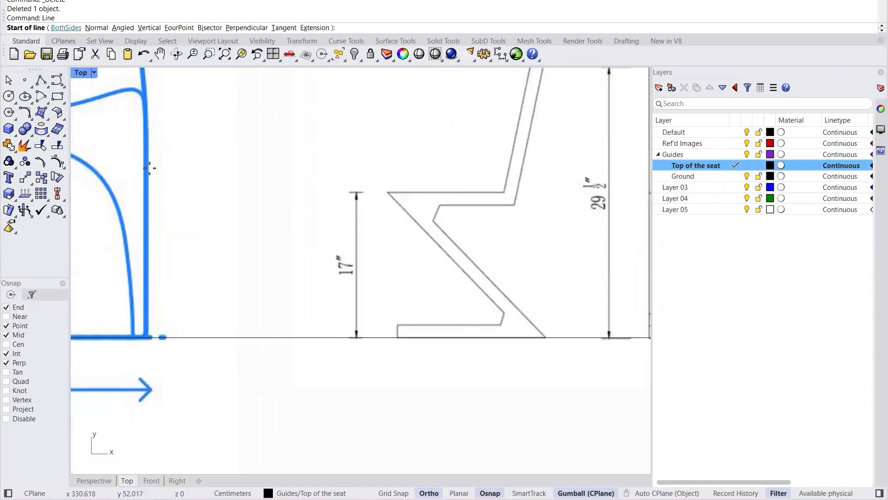
scroll(407, 184, up, 2)
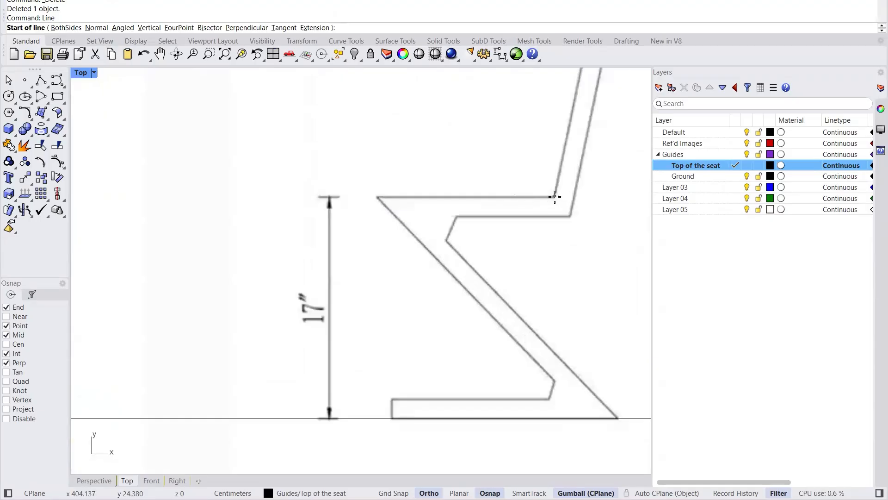
click(538, 197)
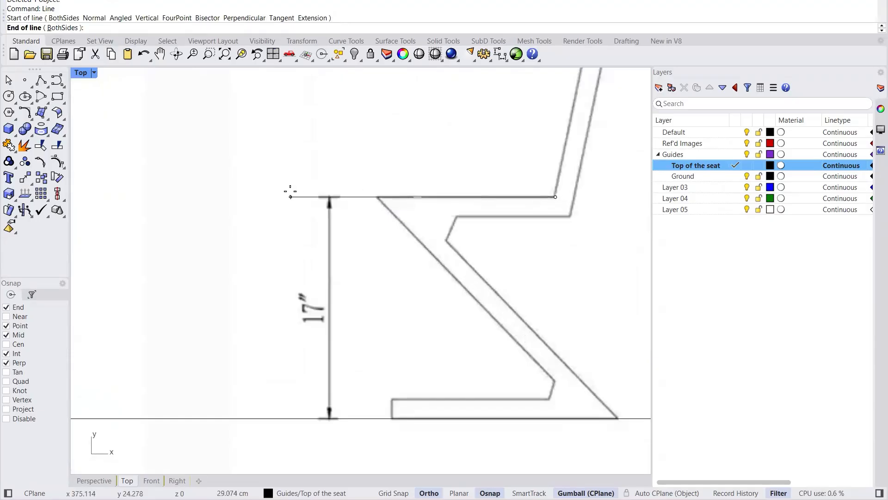
click(291, 195)
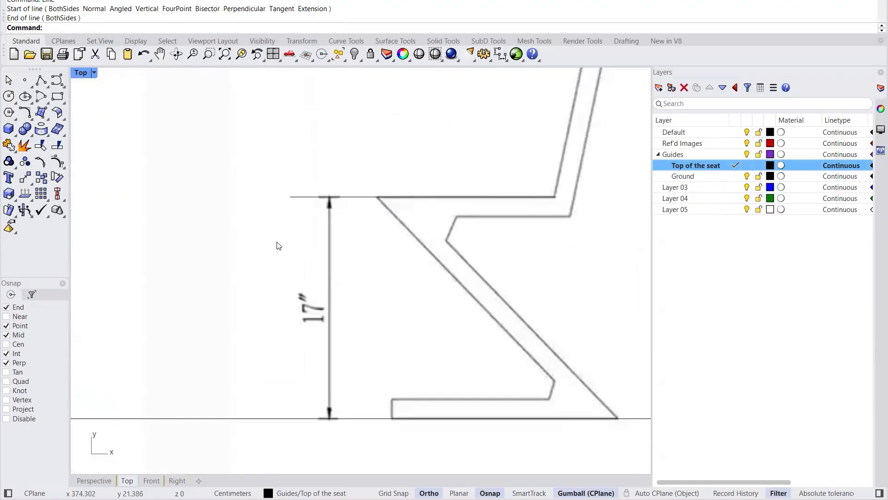
Step: Draw a vertical line from the outer end of the Zig Zag seat guide perpendicularly down to the ground line
scroll(277, 242, up, 2)
scroll(383, 155, down, 4)
scroll(323, 221, up, 4)
text(Line)
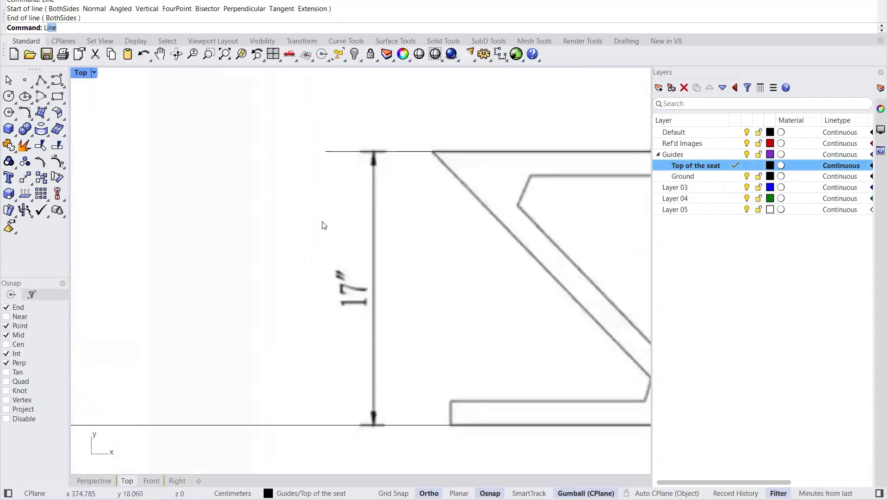
key(Return)
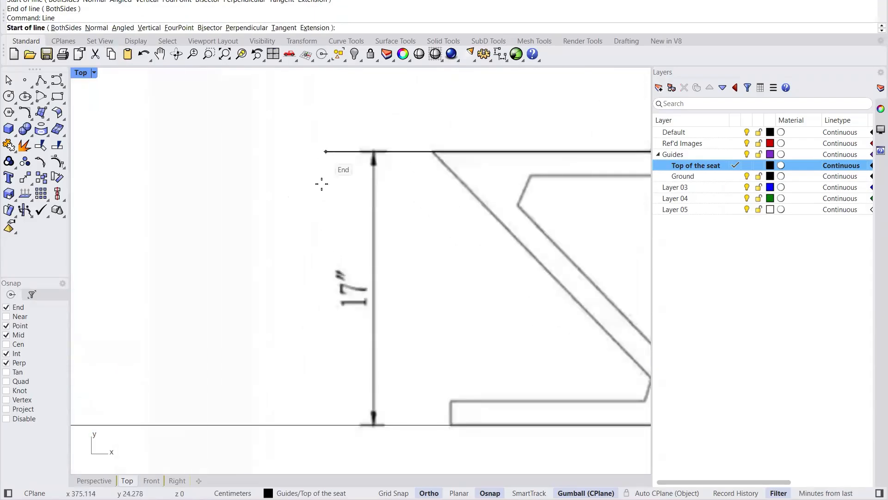
click(326, 151)
click(325, 424)
scroll(430, 353, down, 5)
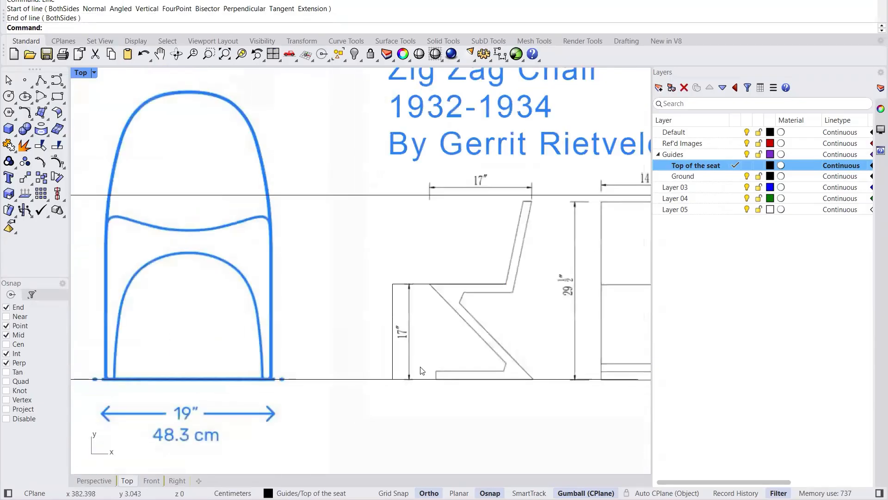
Step: Scale the Zig Zag Chair picture from the foot of its vertical guide, using the guide's height as reference and 17" as the new height
scroll(434, 338, up, 2)
scroll(436, 339, down, 3)
scroll(439, 340, up, 4)
click(439, 340)
scroll(370, 363, up, 2)
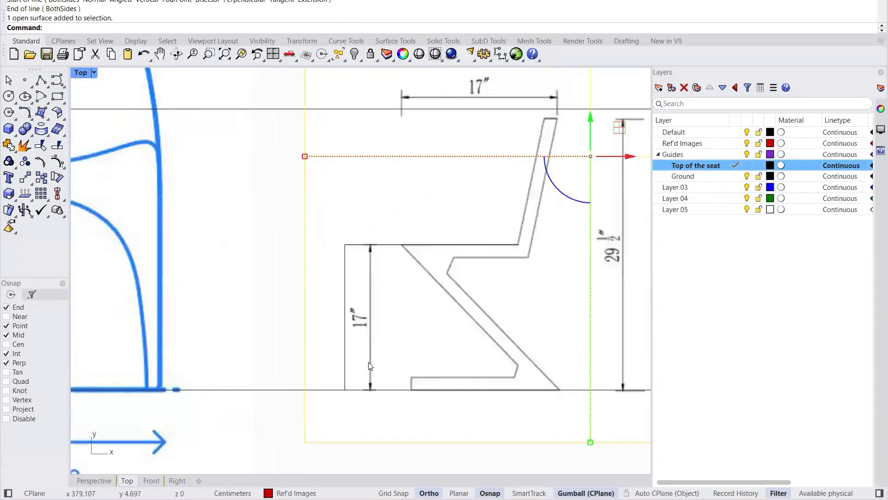
text(Scale)
key(Return)
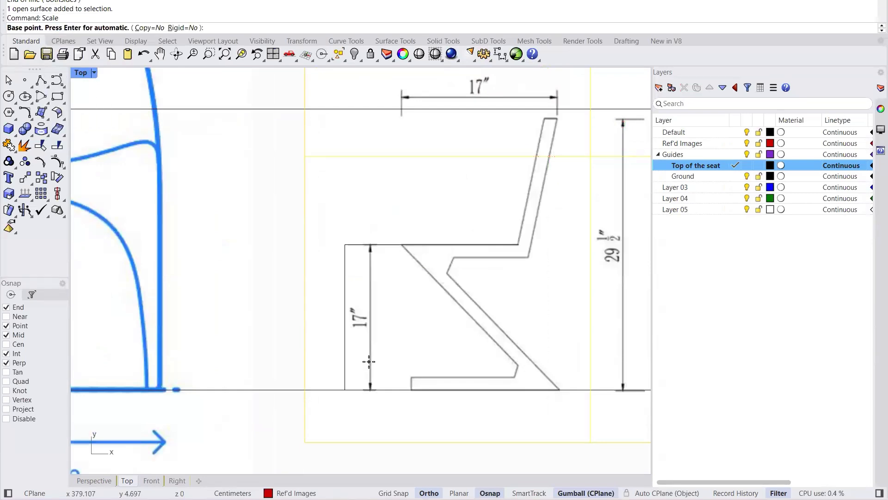
click(345, 389)
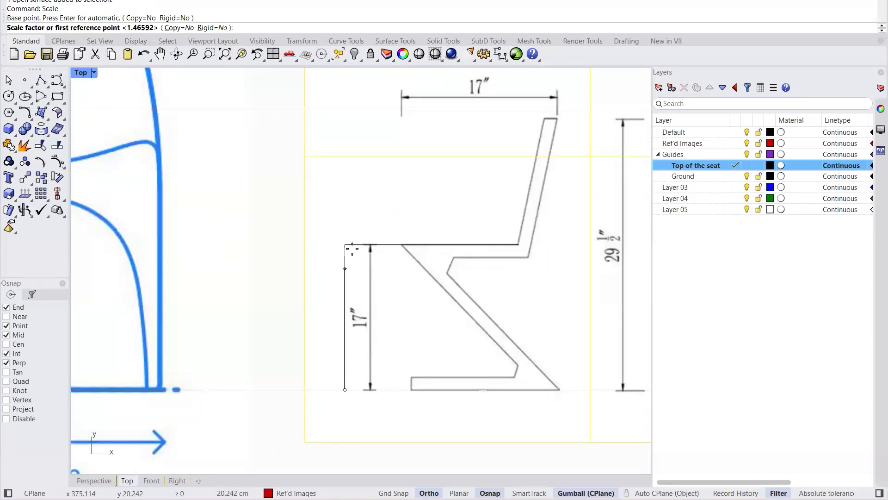
click(344, 243)
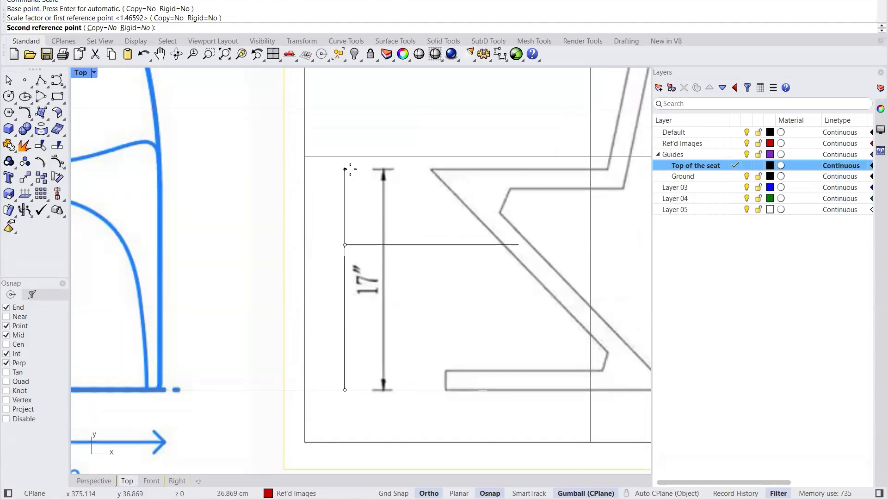
text(17)
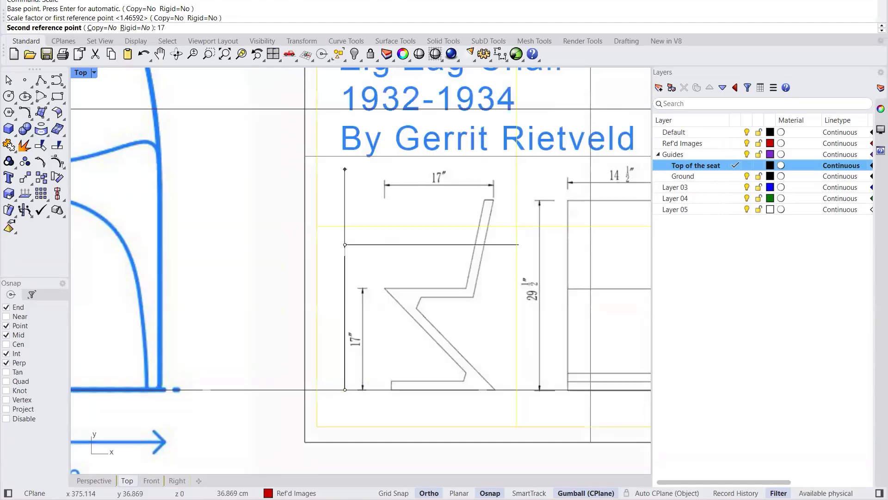
text(")
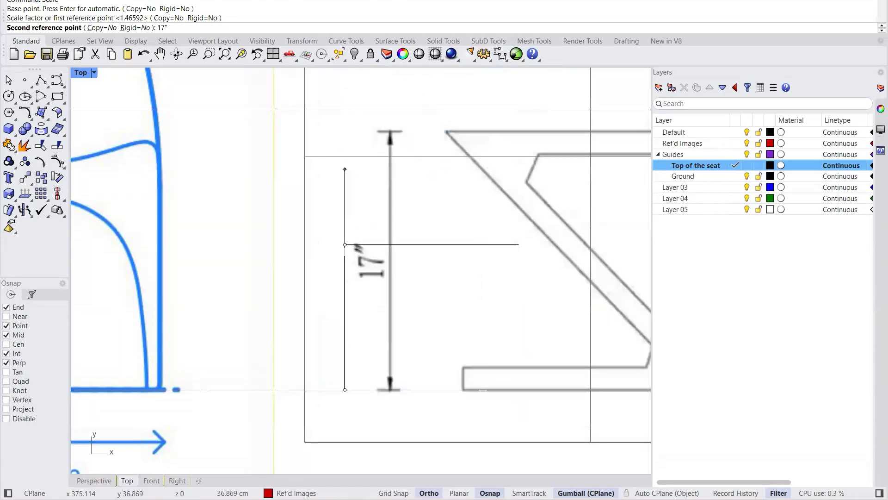
key(Return)
scroll(479, 219, down, 10)
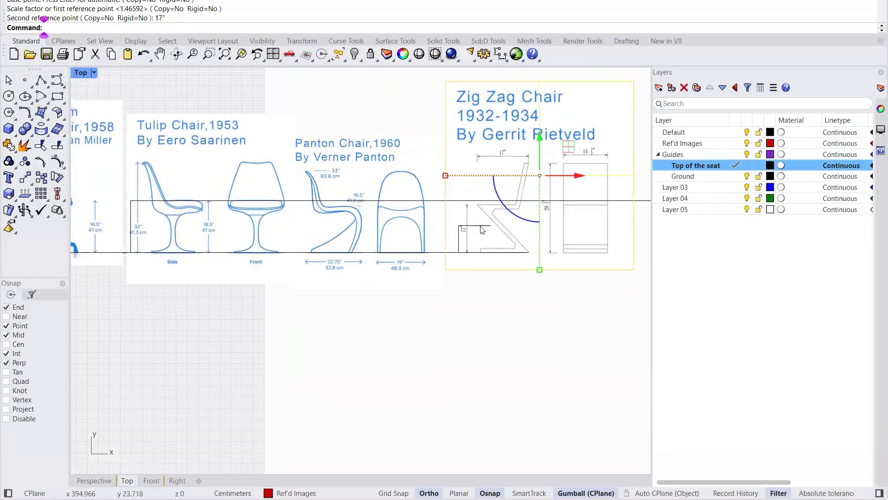
Step: Delete the horizontal and vertical seat-height guide lines beside the Zig Zag Chair
scroll(482, 229, up, 2)
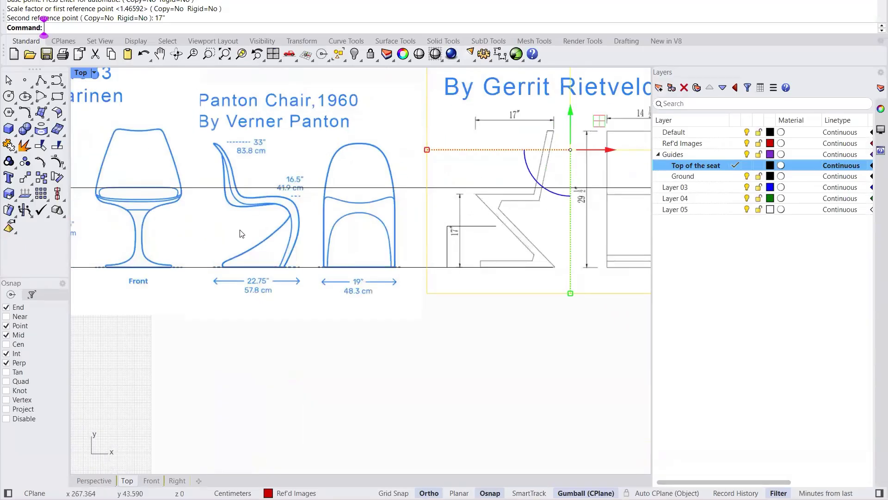
scroll(482, 239, up, 4)
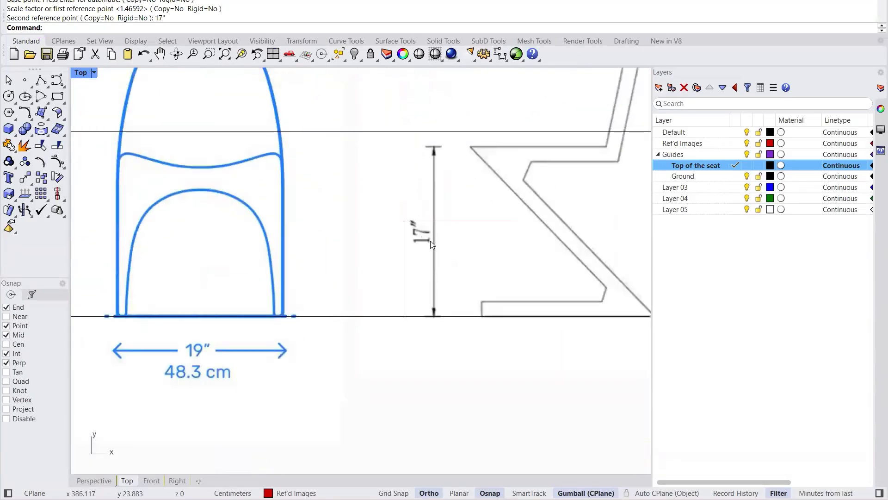
click(478, 249)
click(479, 252)
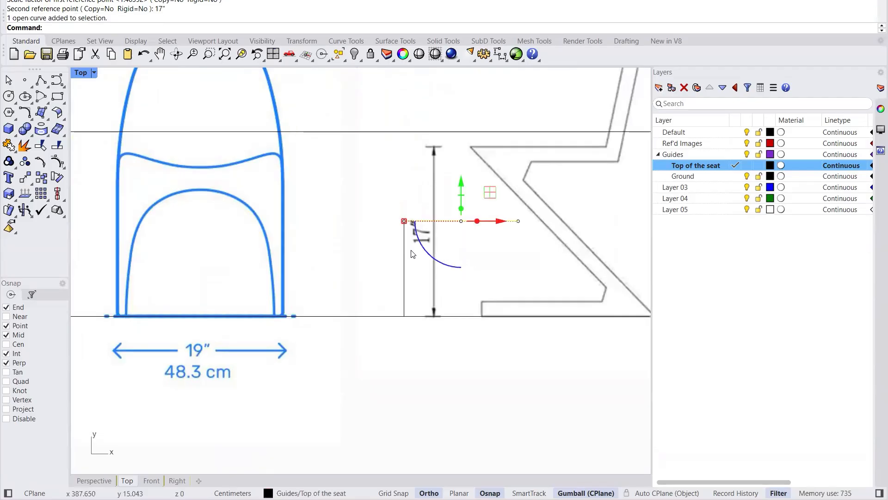
key(Delete)
click(404, 260)
click(451, 286)
key(Delete)
scroll(458, 276, down, 12)
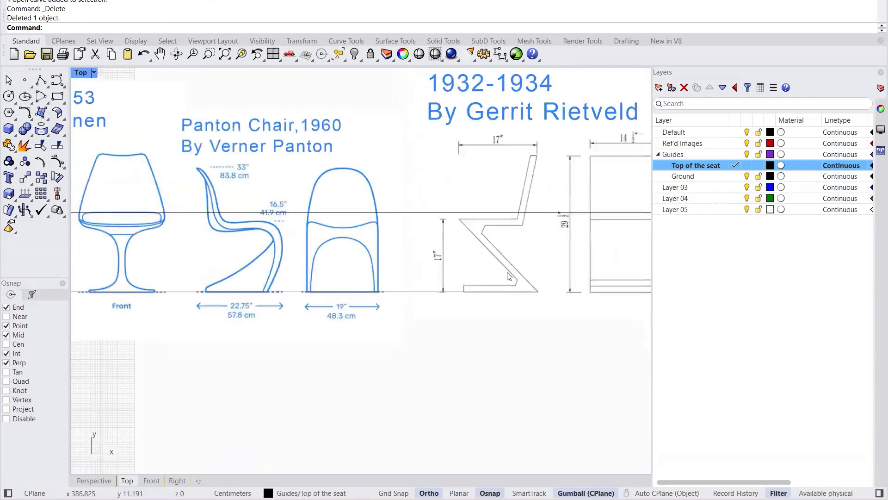
scroll(502, 274, down, 4)
scroll(383, 268, up, 4)
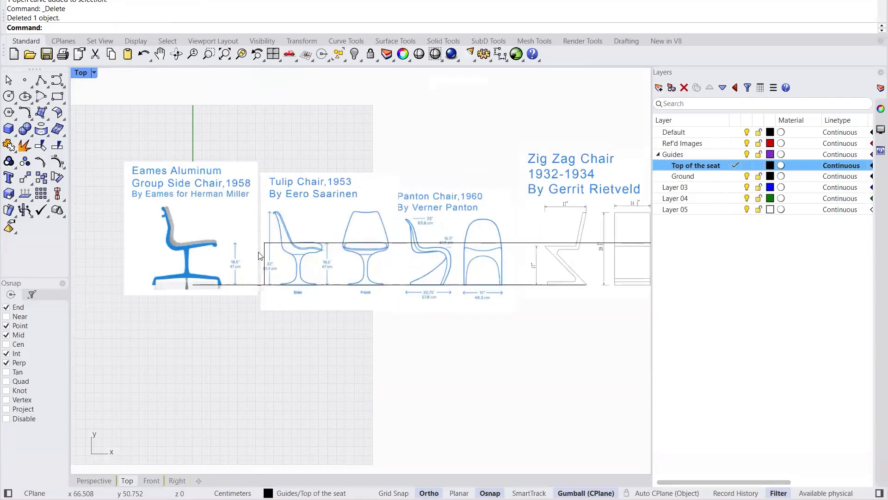
scroll(262, 257, up, 4)
scroll(265, 260, up, 3)
click(267, 258)
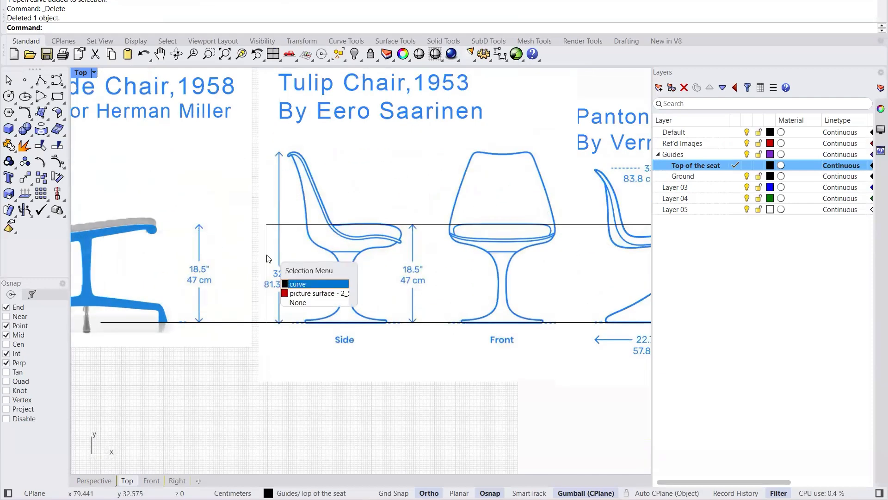
click(298, 302)
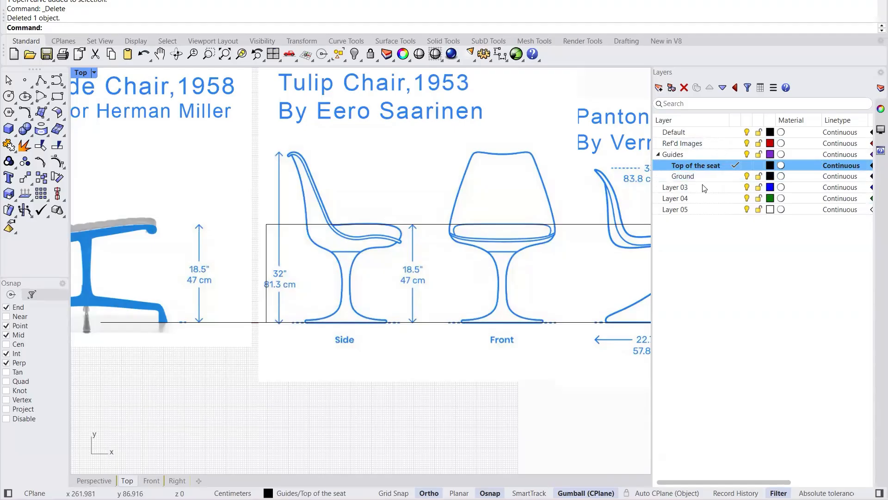
Step: Make the Ref'd Images layer current, then collapse and hide the Guides layer with its seat and ground sublayers
scroll(413, 253, down, 4)
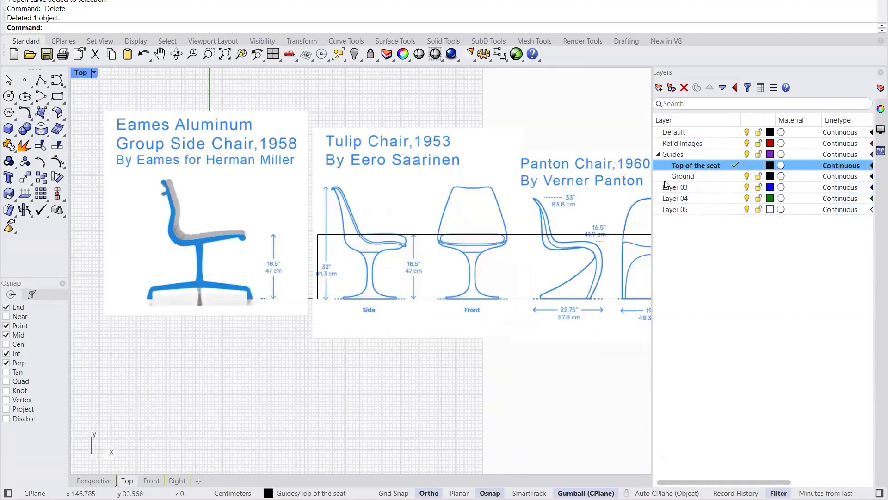
click(747, 143)
click(747, 144)
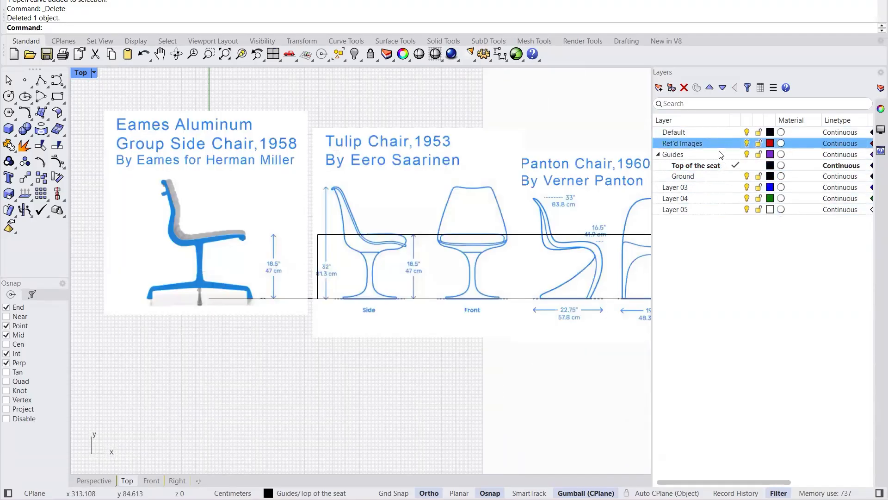
double_click(719, 144)
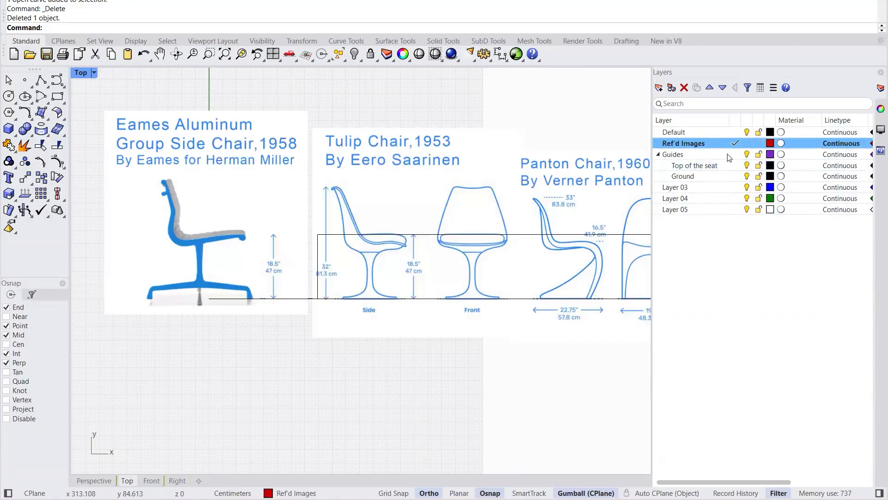
click(660, 154)
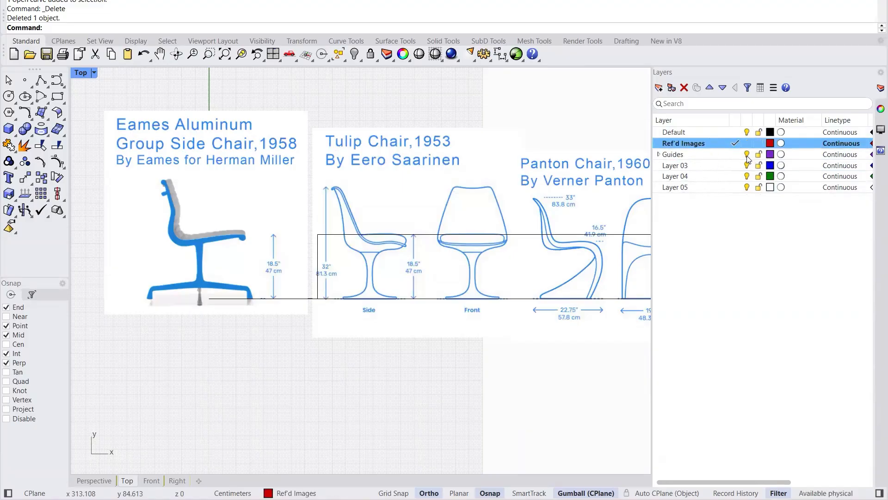
click(747, 155)
Step: Rename Layer 03 as Curve Profiles
scroll(323, 291, down, 3)
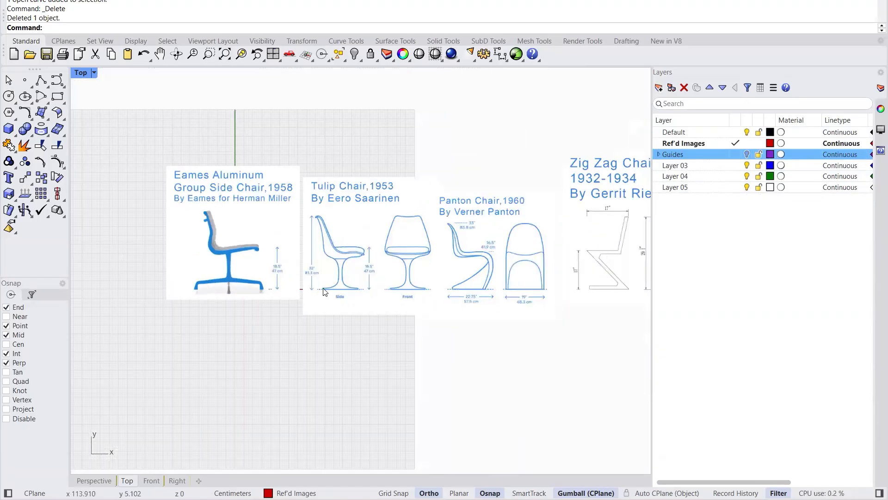
scroll(323, 292, down, 4)
scroll(222, 237, up, 8)
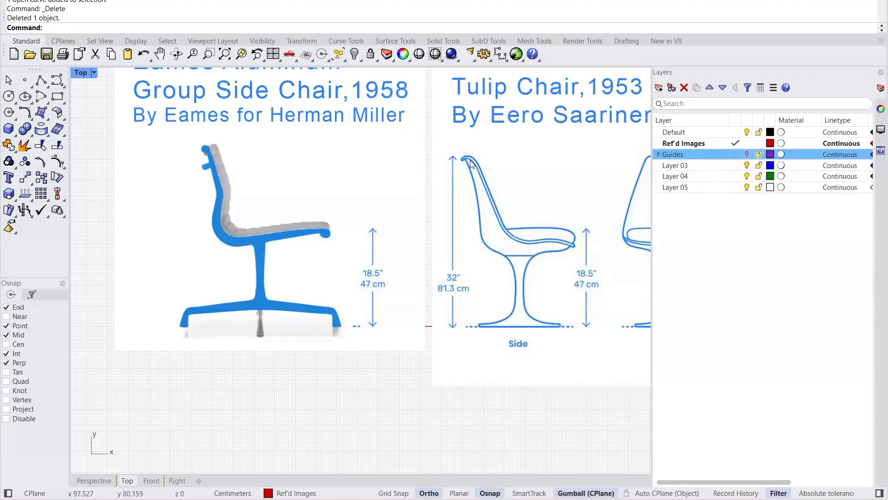
scroll(295, 256, down, 2)
scroll(296, 314, up, 1)
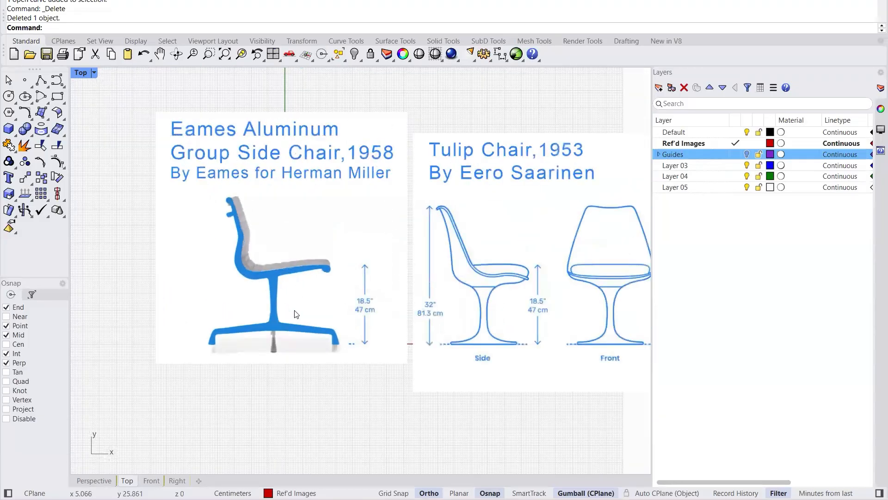
scroll(296, 314, up, 2)
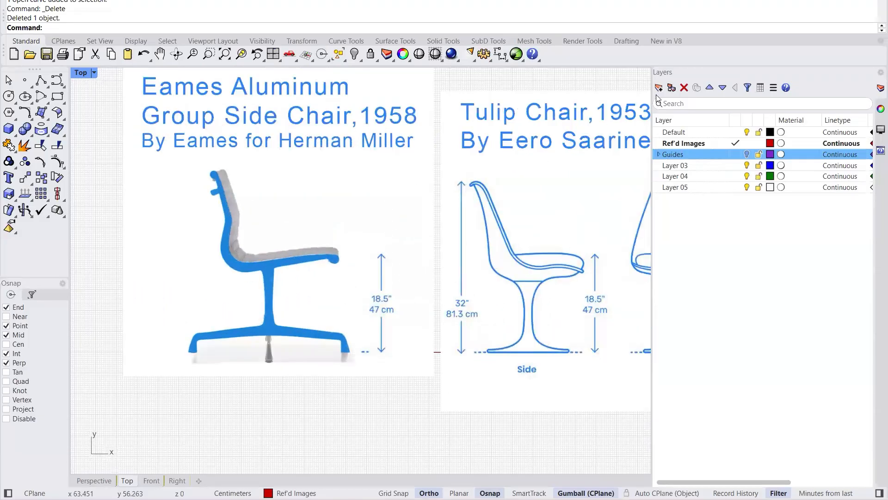
double_click(682, 166)
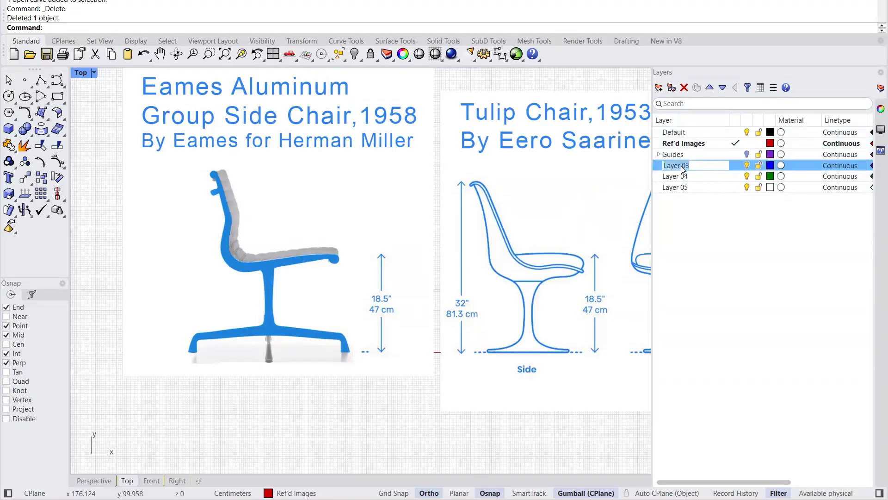
text(Curve P)
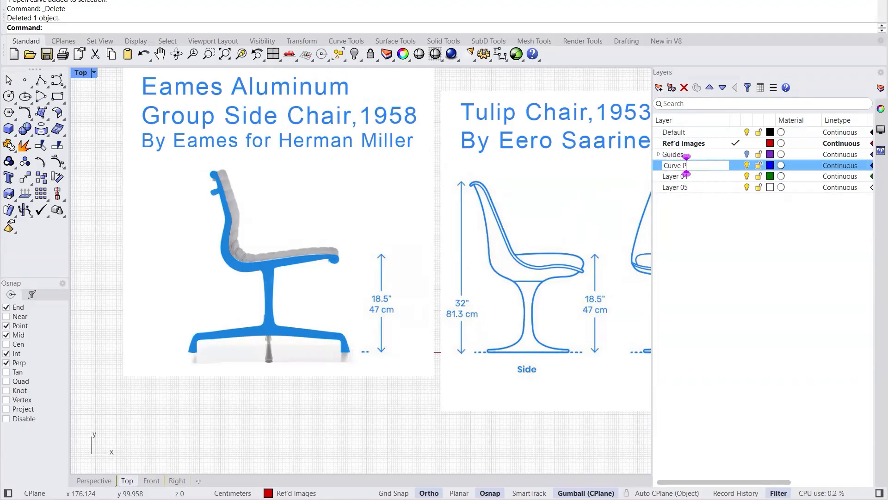
text(rofiles)
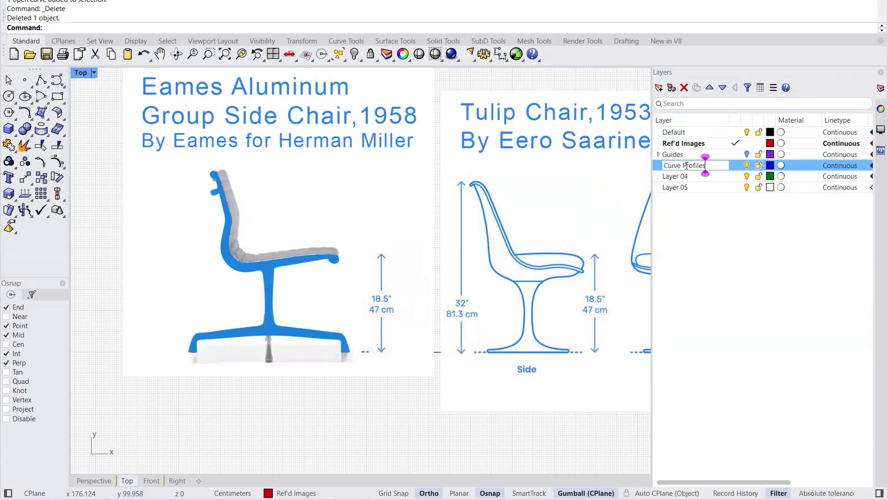
key(Return)
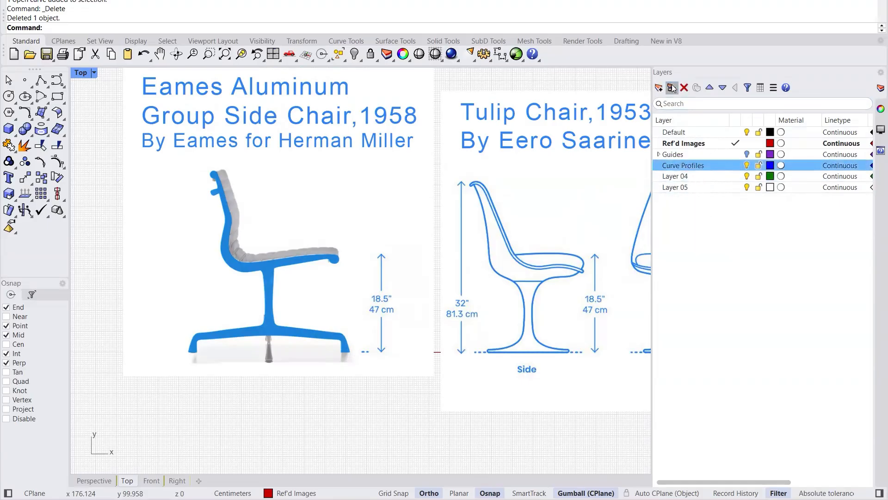
Step: Add a sublayer named Eames under the Curve Profiles layer
click(671, 88)
text(E)
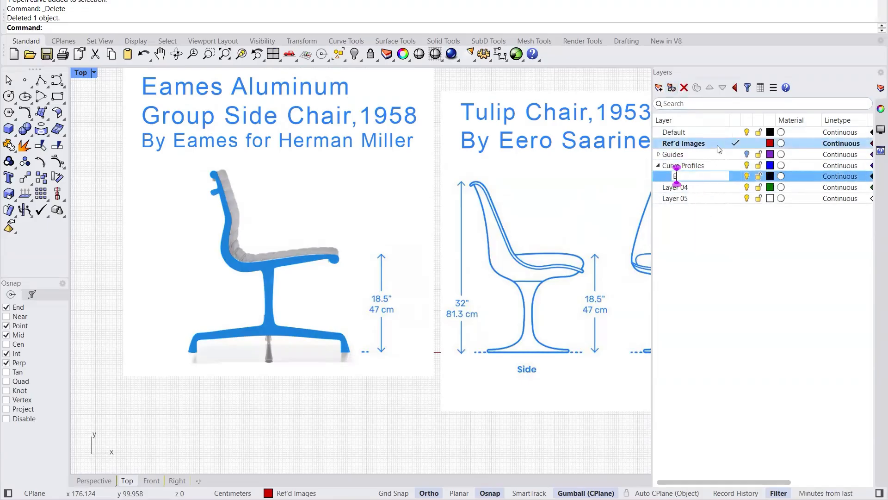
text(ames)
key(Return)
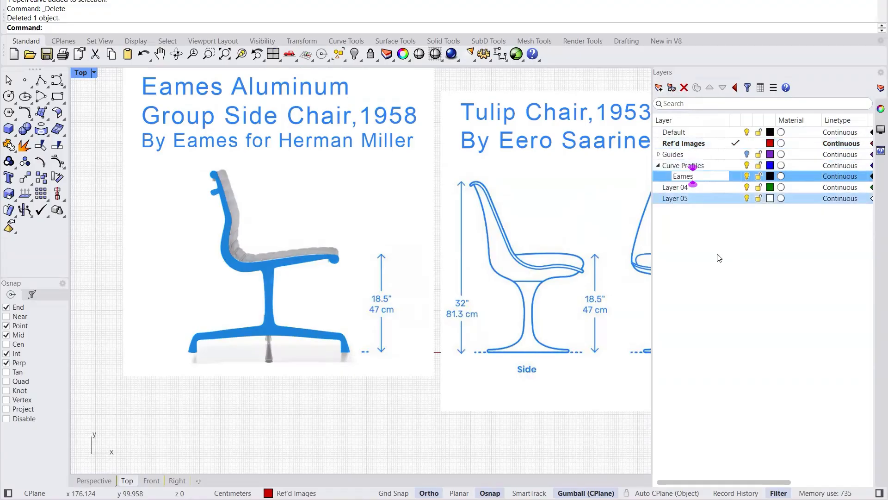
Step: Add a sublayer named Saarinen under the Curve Profiles layer
click(696, 165)
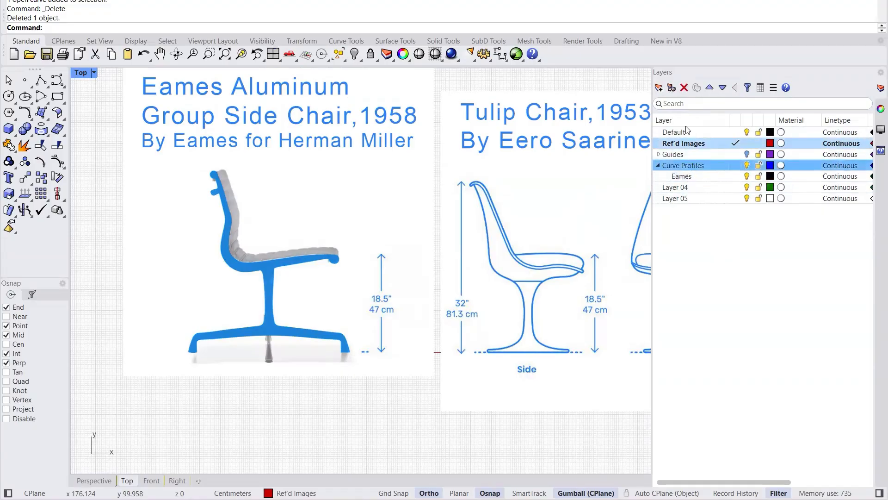
ctrl+click(680, 154)
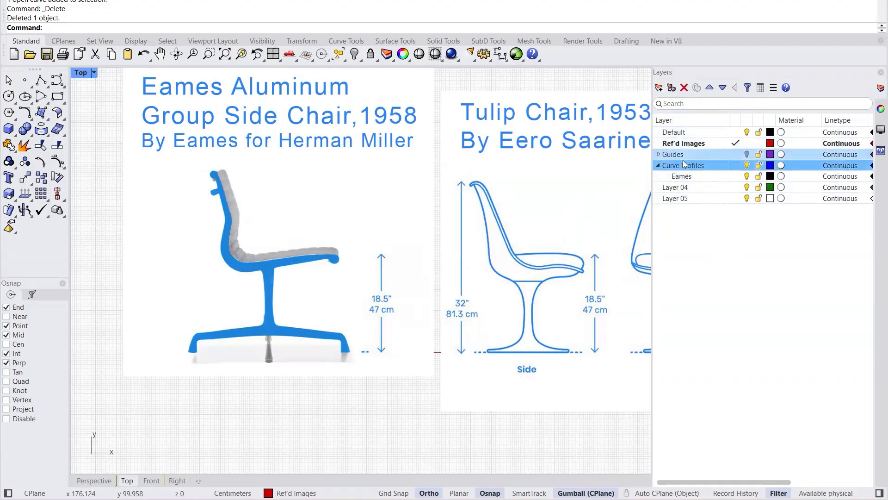
click(671, 88)
text(Saariene)
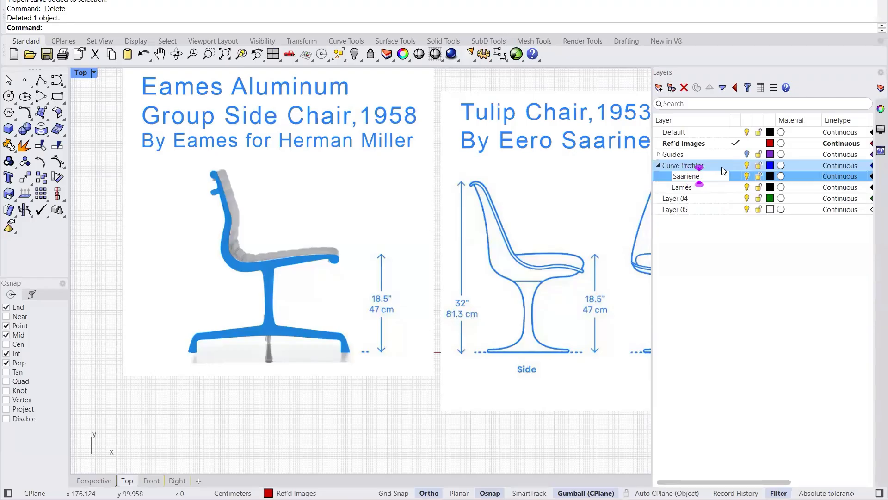
key(BackSpace)
key(BackSpace)
key(BackSpace)
text(nen)
key(Return)
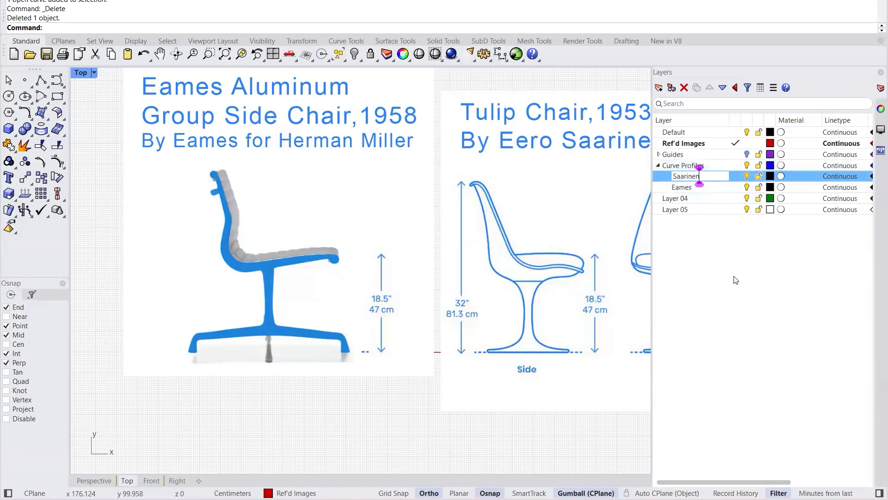
Step: Add a sublayer named Panton under the Curve Profiles layer
scroll(289, 273, down, 10)
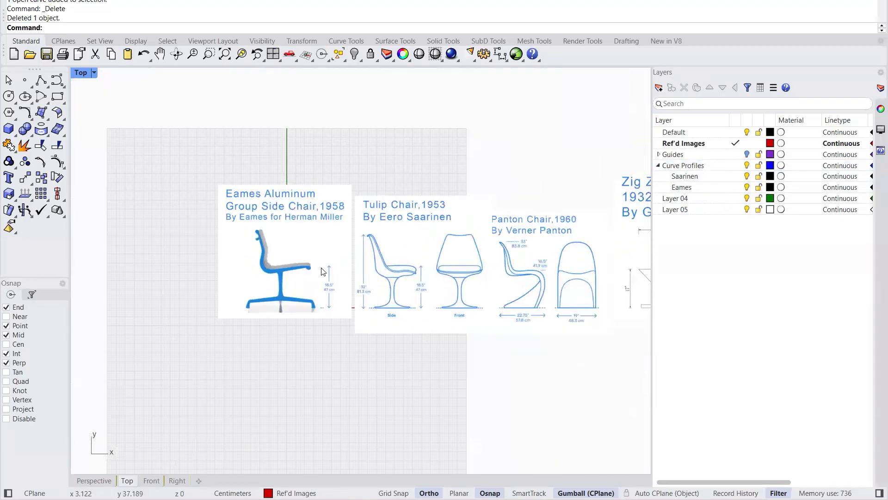
scroll(584, 265, up, 6)
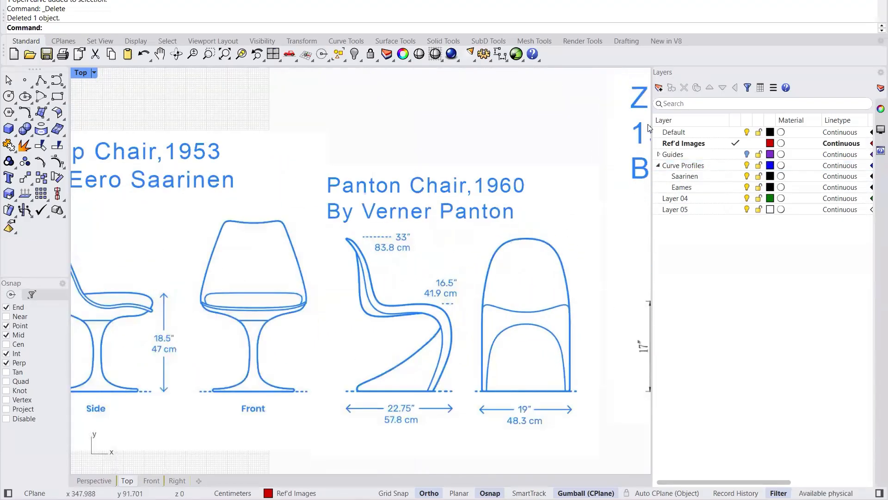
click(680, 165)
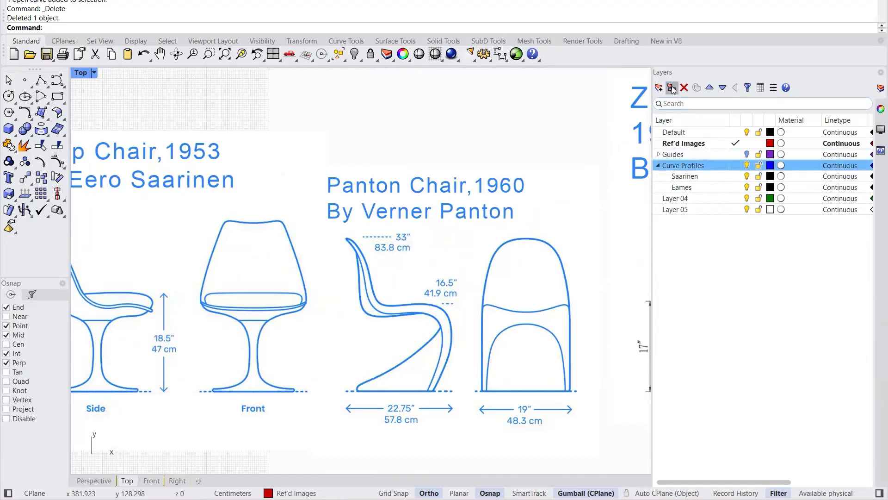
click(672, 87)
click(700, 104)
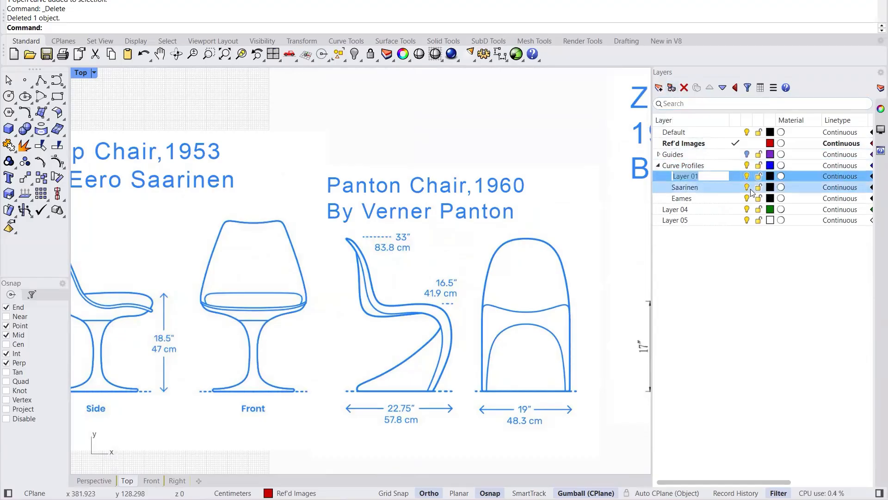
text(Panton)
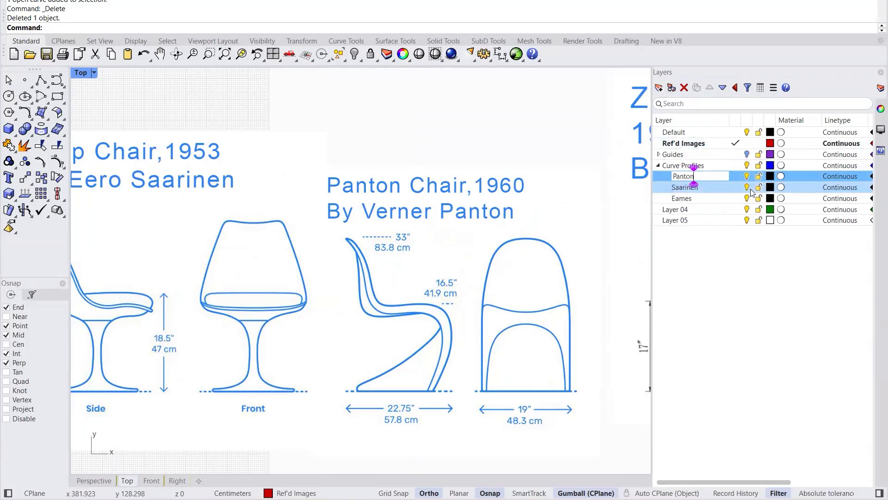
click(790, 318)
Step: Add a sublayer named Zig Zag under the Curve Profiles layer
scroll(401, 210, down, 9)
scroll(582, 198, up, 5)
scroll(587, 200, up, 2)
click(683, 165)
click(672, 88)
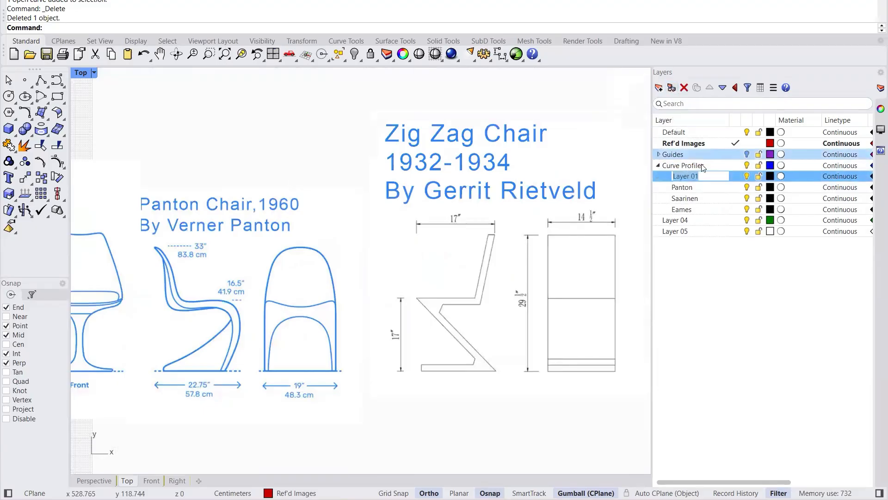
text(Zig Zag)
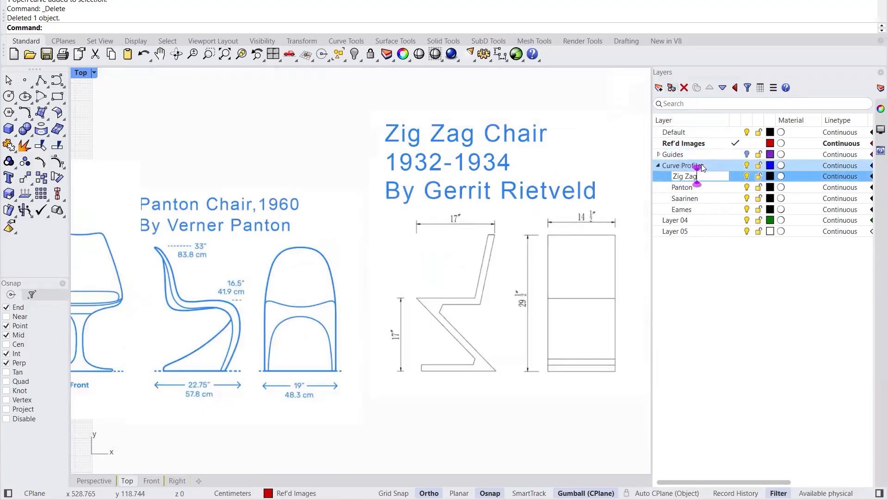
click(700, 317)
Step: Make the Eames sublayer current and lock the Ref'd Images layer
scroll(491, 262, down, 8)
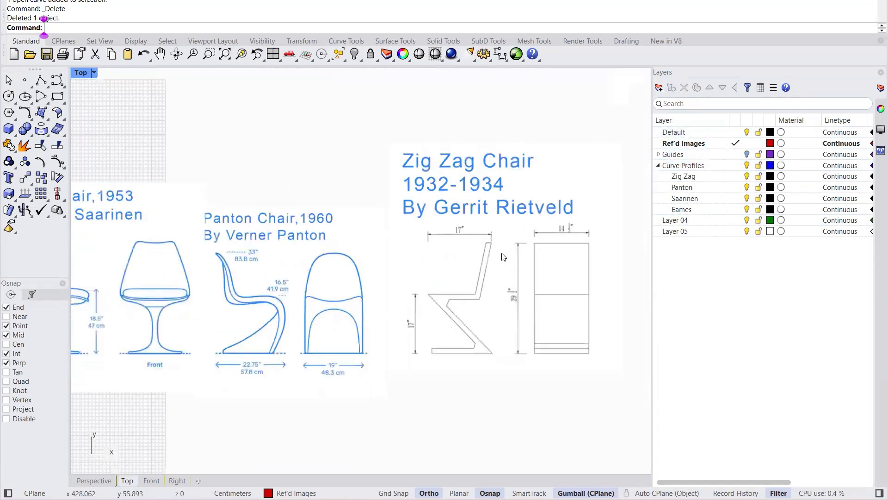
scroll(310, 292, up, 2)
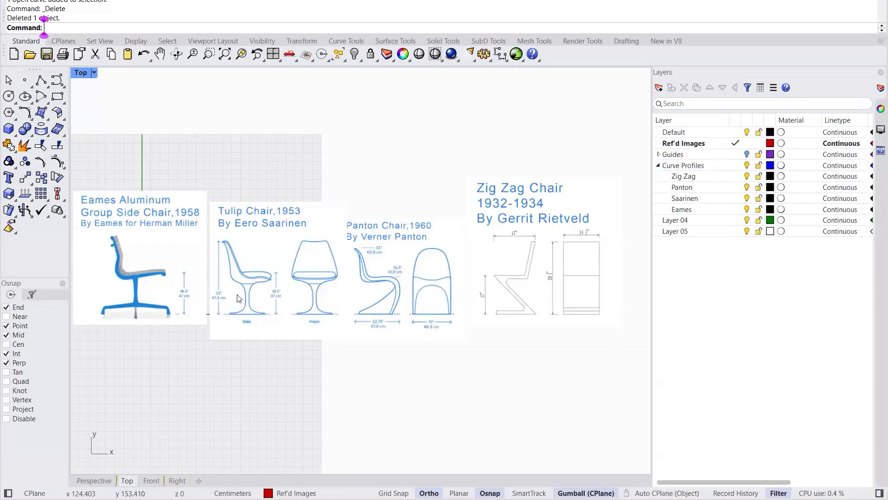
scroll(391, 260, down, 4)
scroll(206, 292, up, 4)
scroll(192, 272, up, 6)
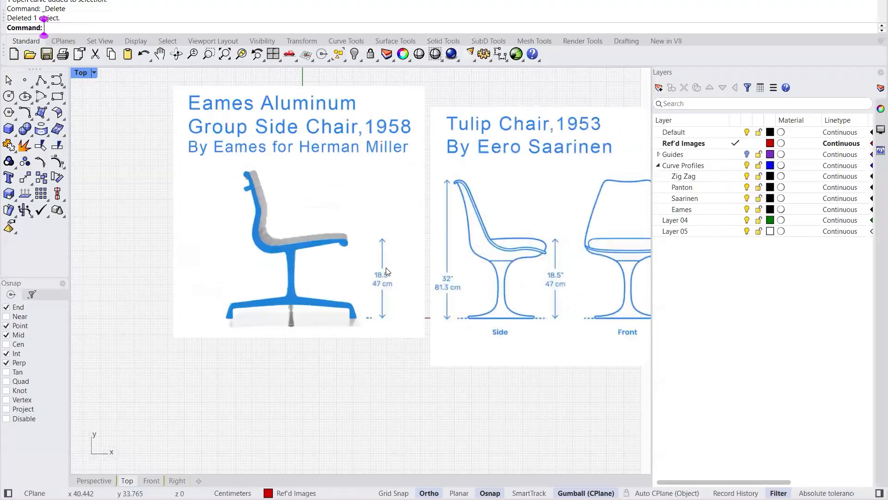
scroll(387, 270, down, 4)
scroll(241, 265, up, 2)
scroll(301, 237, up, 2)
click(725, 145)
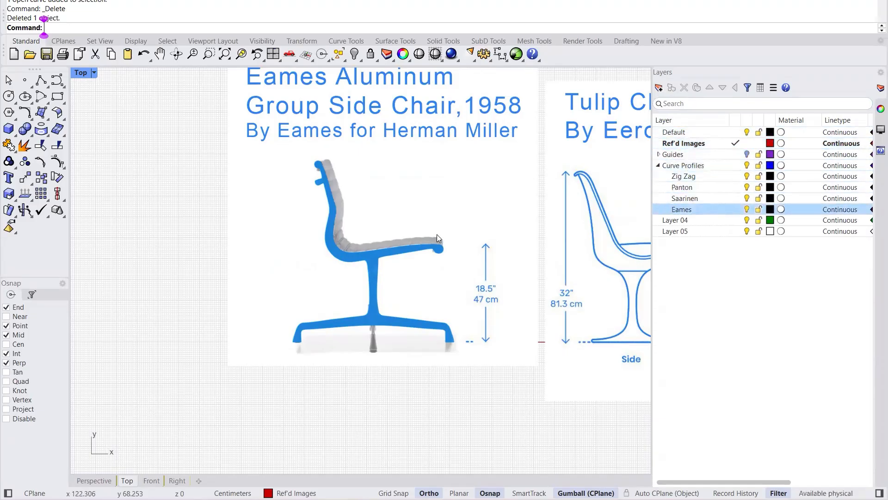
click(727, 209)
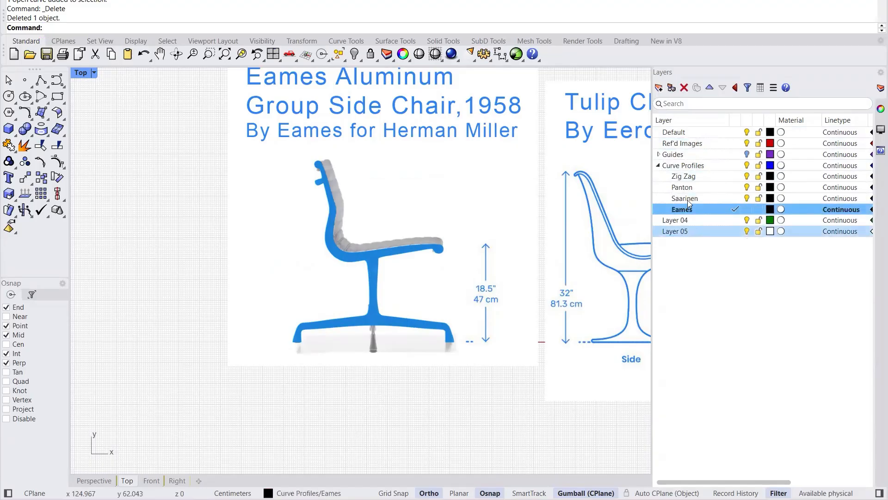
click(759, 144)
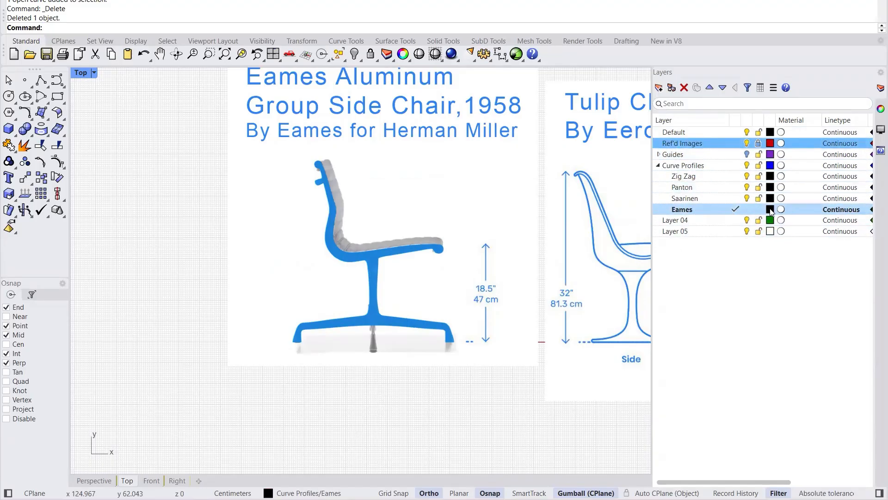
Step: Examine the side profile of the Eames chair, especially its base, legs and stem, in the reference picture
scroll(312, 332, up, 3)
scroll(314, 320, down, 1)
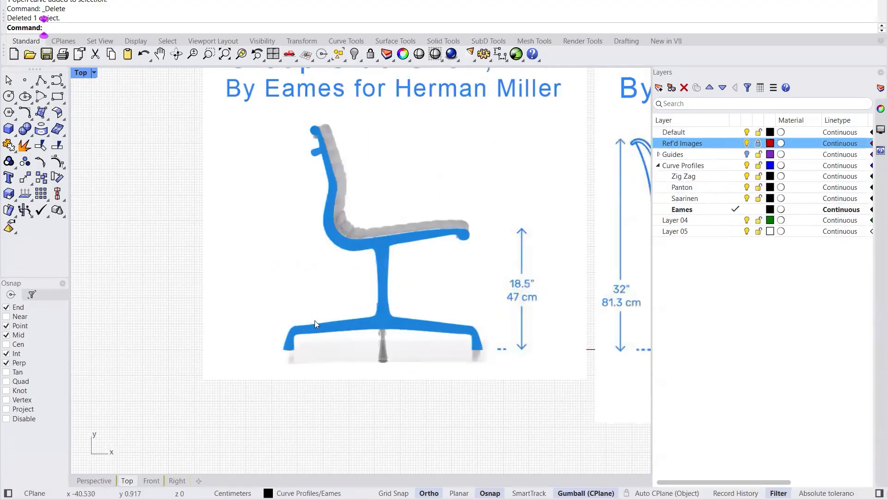
scroll(315, 320, up, 4)
scroll(296, 355, down, 2)
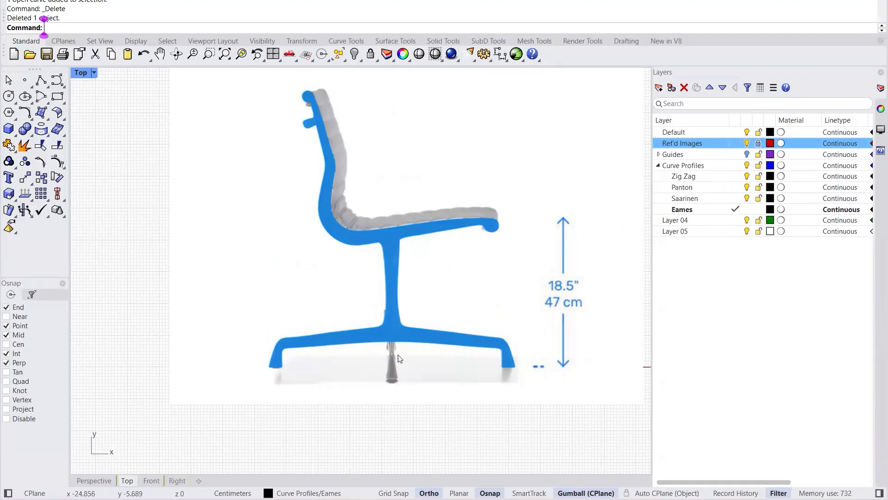
scroll(368, 323, down, 3)
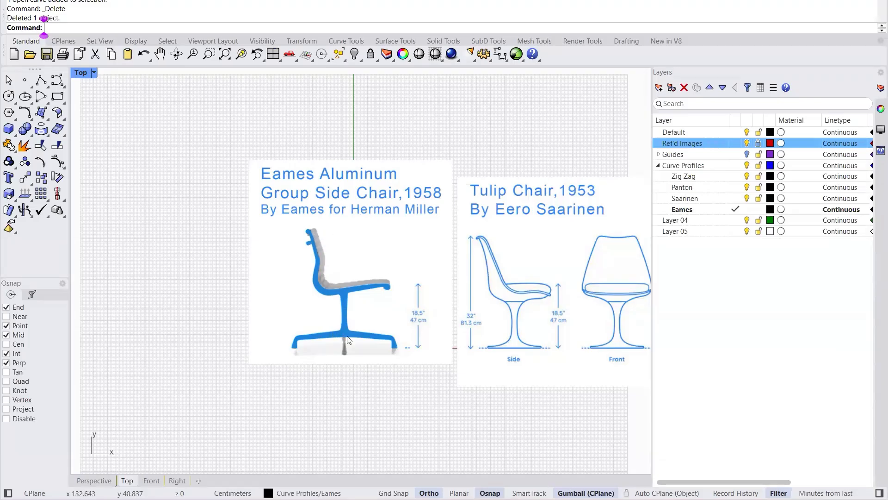
scroll(305, 341, up, 5)
scroll(343, 361, down, 2)
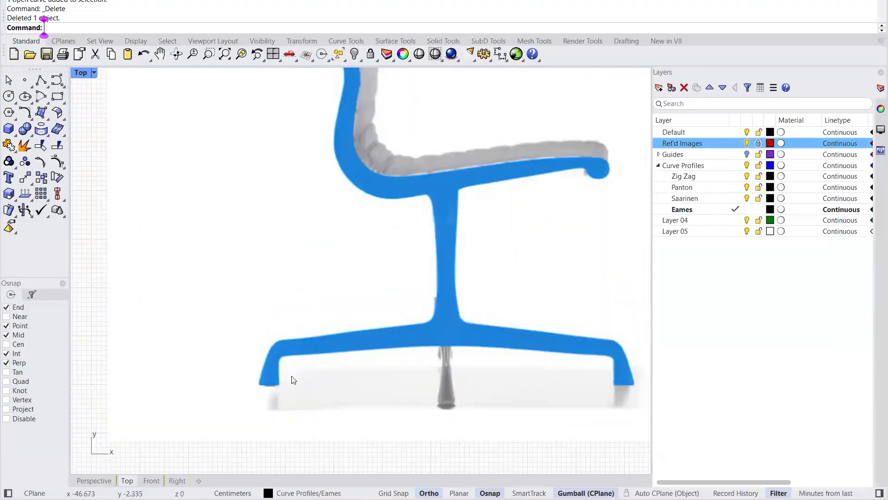
Step: Start an interpolated curve and inspect the Eames chair's left foot, base leg and overall side profile for tracing
scroll(291, 377, up, 3)
scroll(313, 379, up, 1)
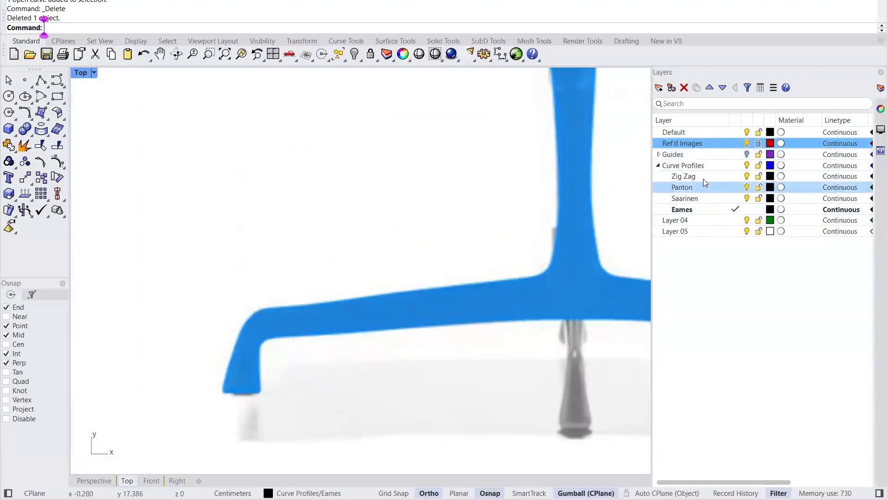
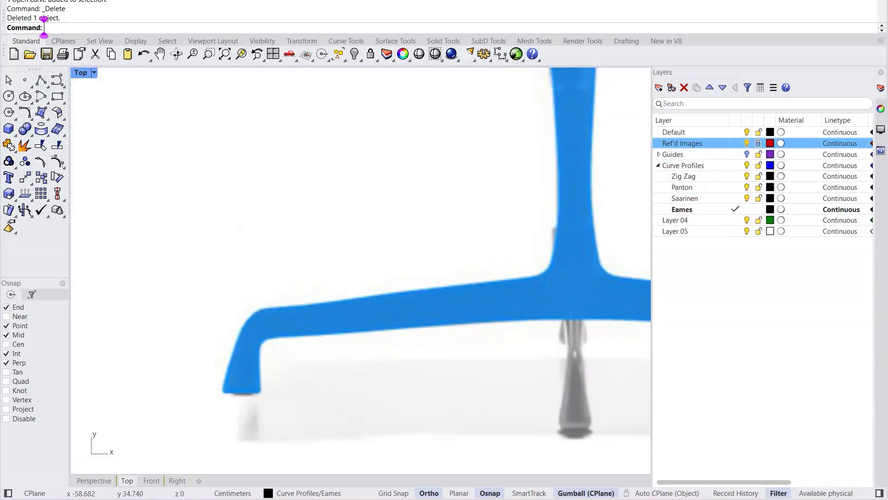
click(74, 1)
mouse_move(108, 82)
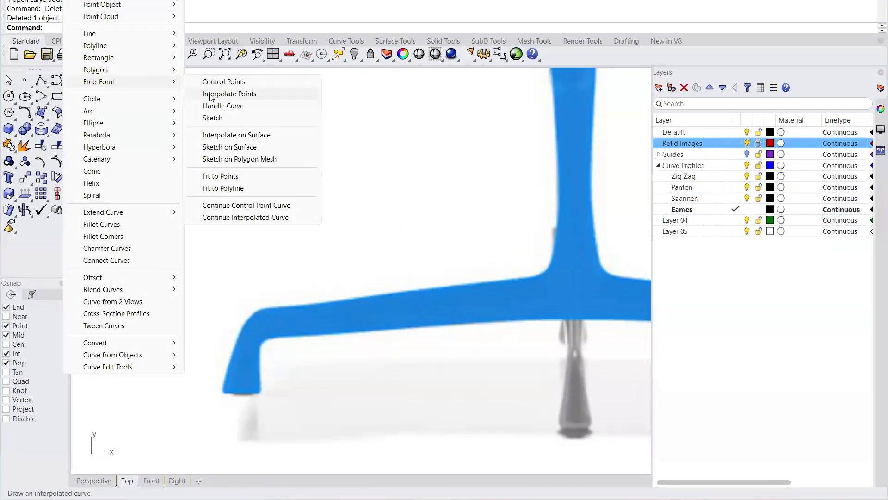
click(230, 94)
scroll(223, 370, up, 5)
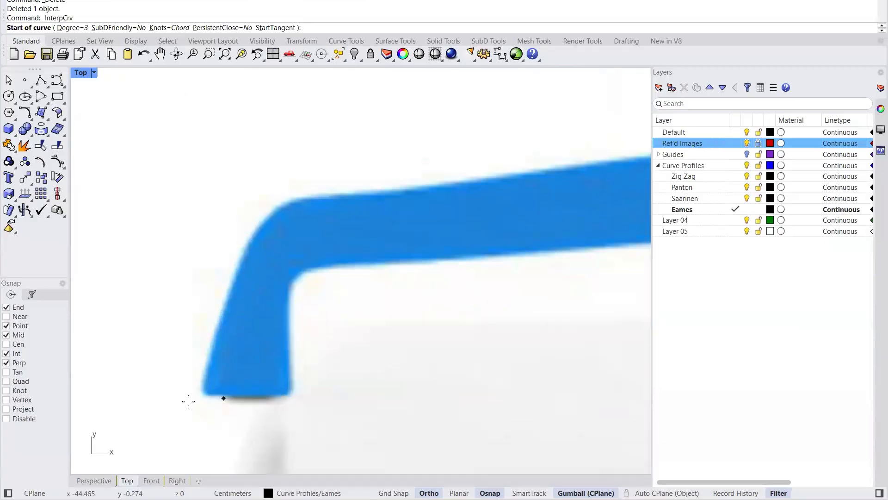
scroll(191, 396, up, 1)
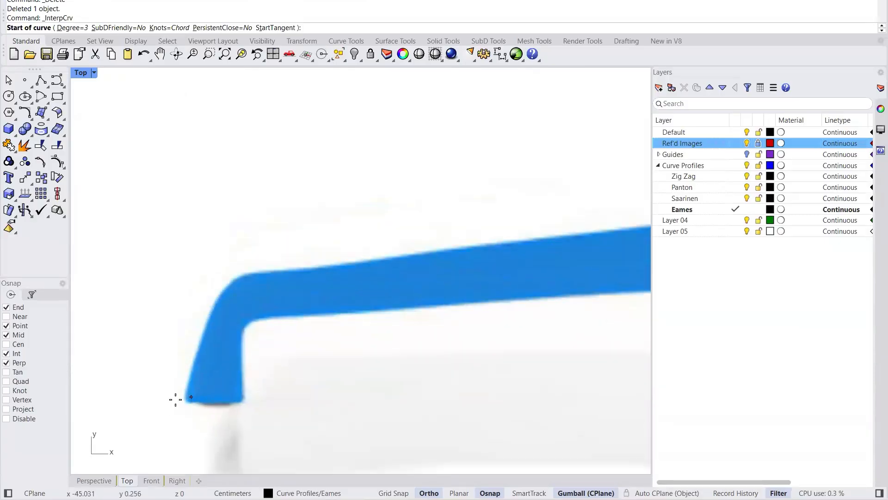
scroll(179, 400, down, 4)
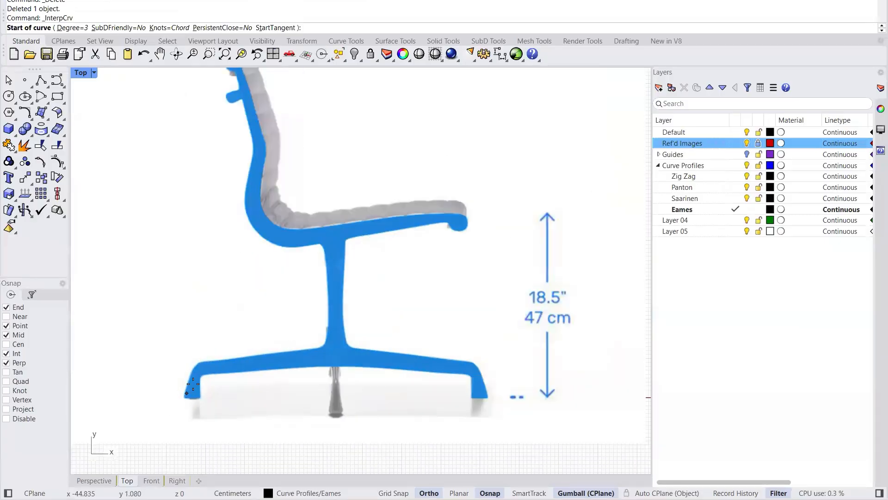
scroll(373, 215, up, 2)
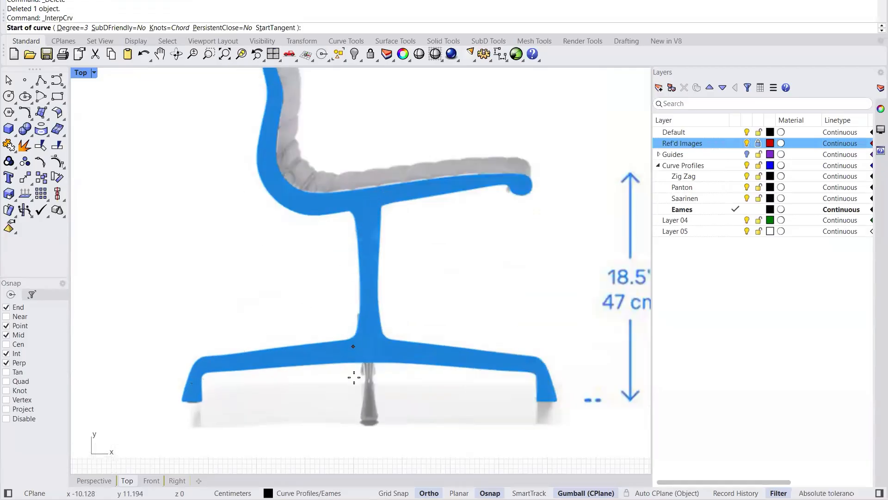
scroll(294, 245, down, 3)
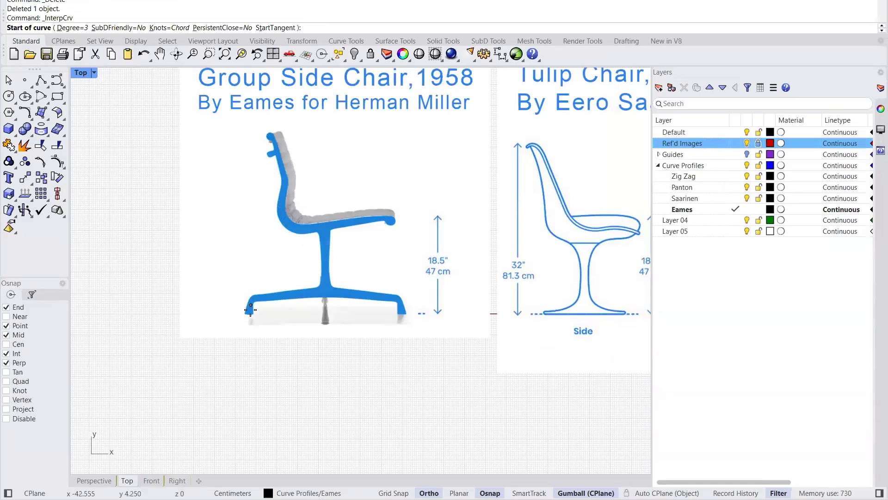
scroll(251, 310, up, 2)
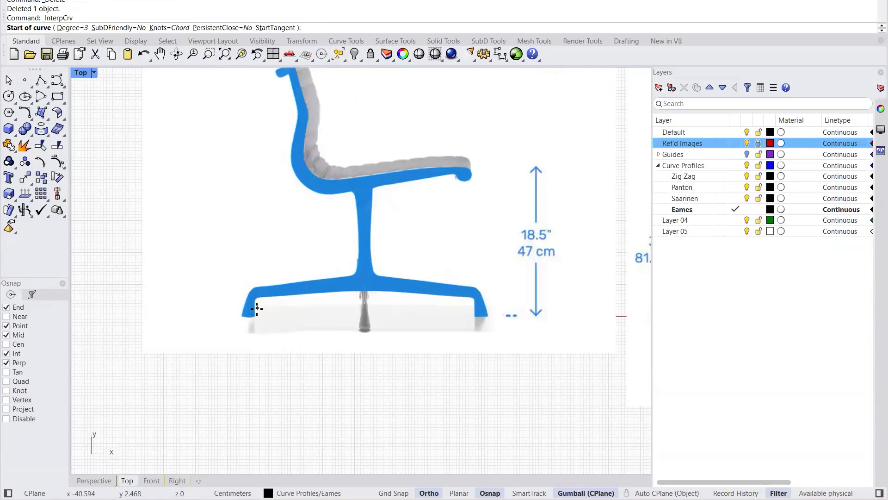
scroll(256, 310, down, 1)
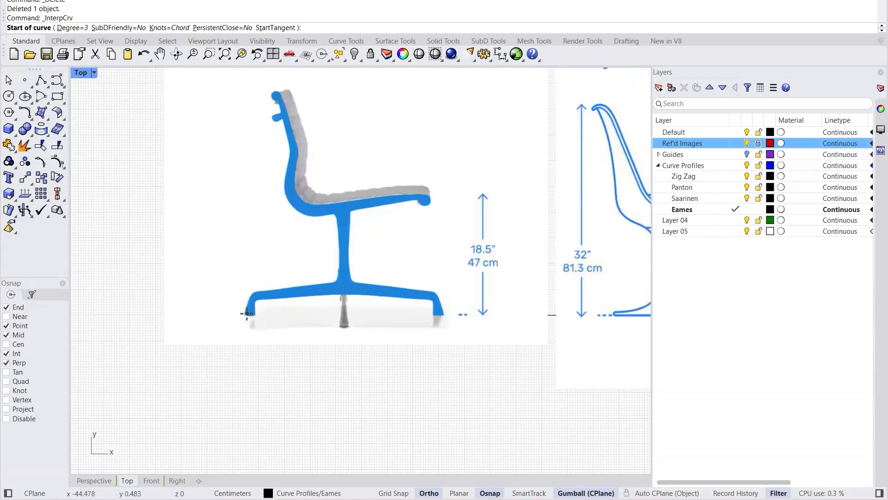
scroll(246, 313, up, 5)
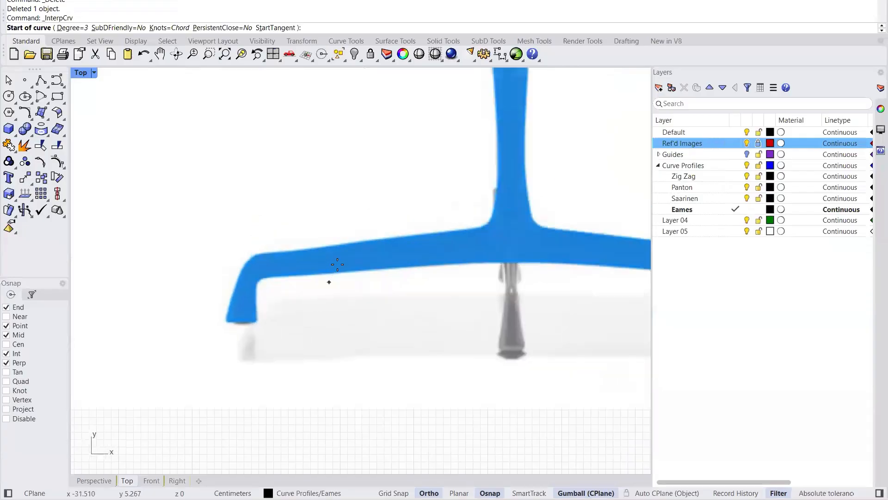
scroll(337, 264, up, 2)
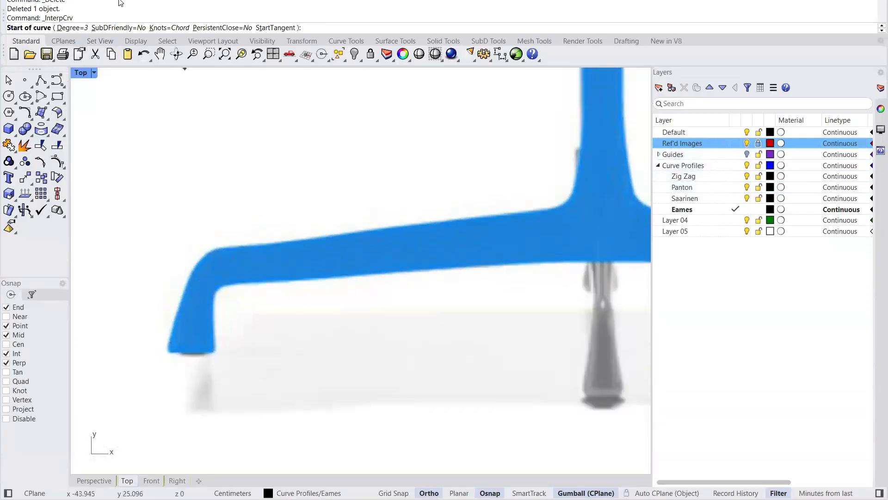
Step: Start a degree 3 interpolated curve at the left foot's outer bottom corner and trace up its outer edge with Ortho off
click(77, 0)
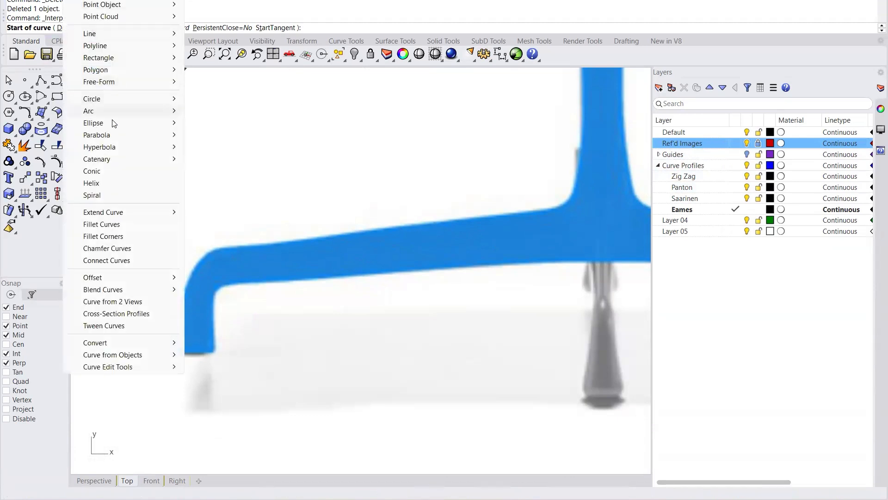
mouse_move(139, 82)
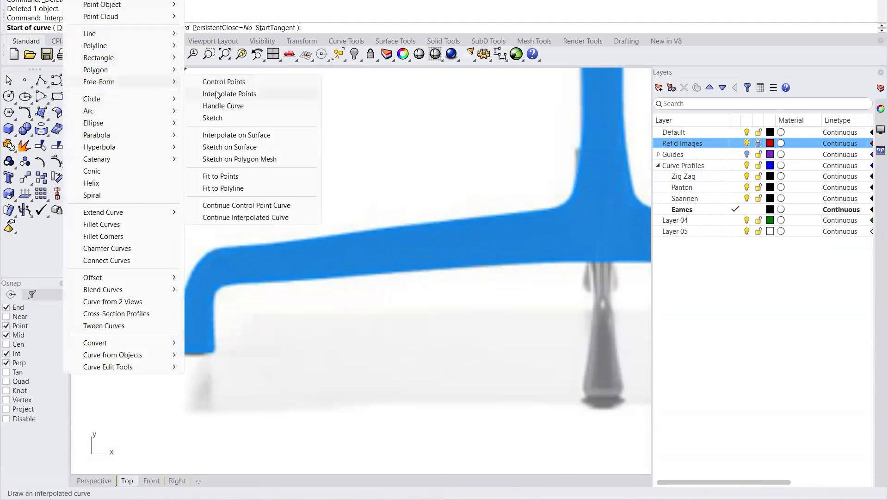
click(207, 93)
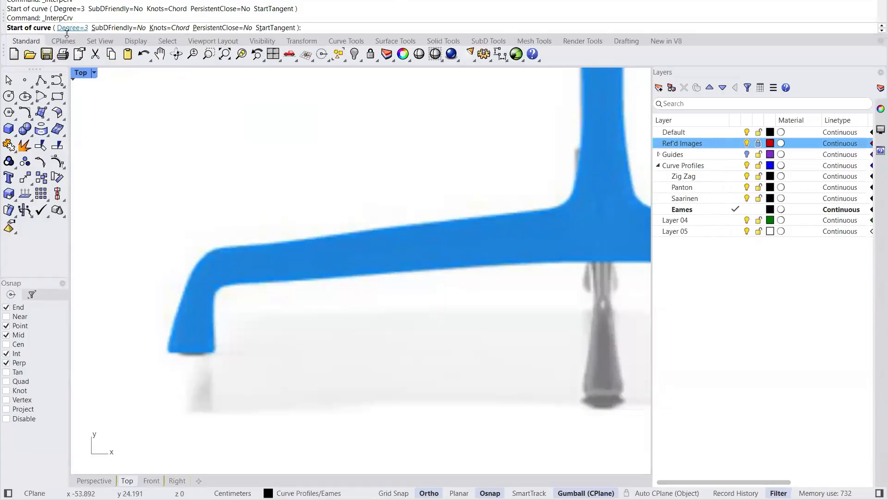
scroll(162, 366, up, 5)
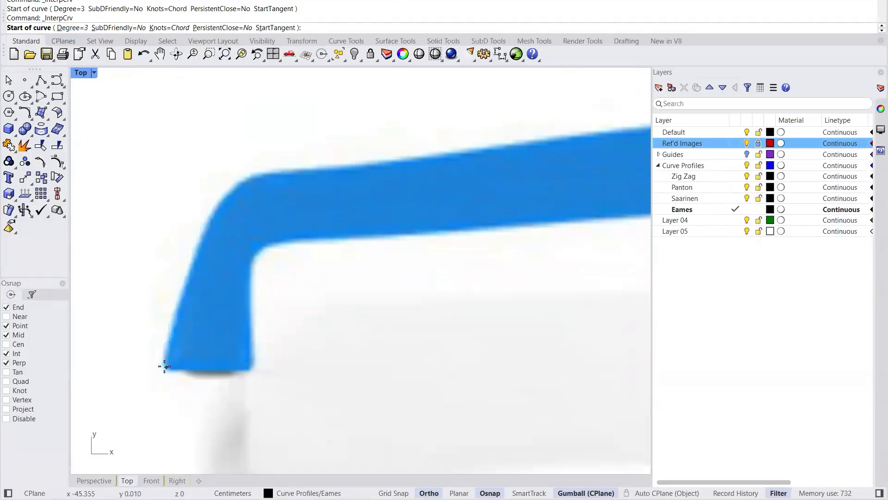
click(162, 366)
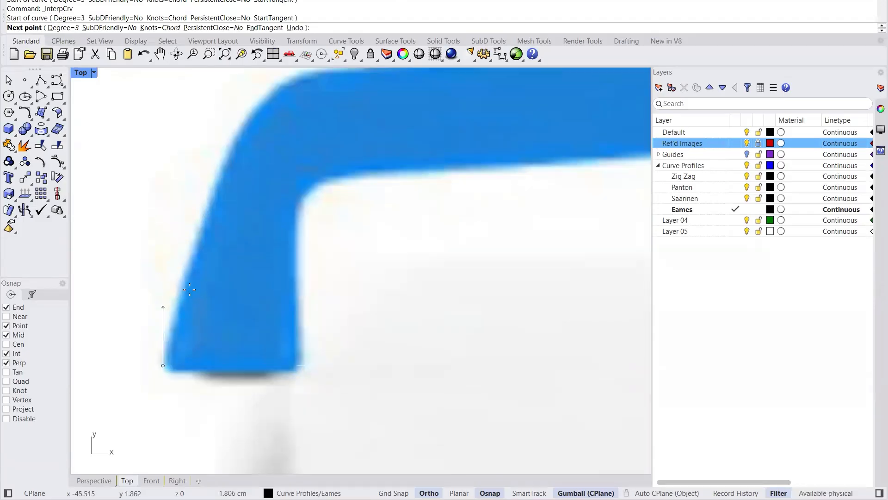
key(F8)
click(192, 247)
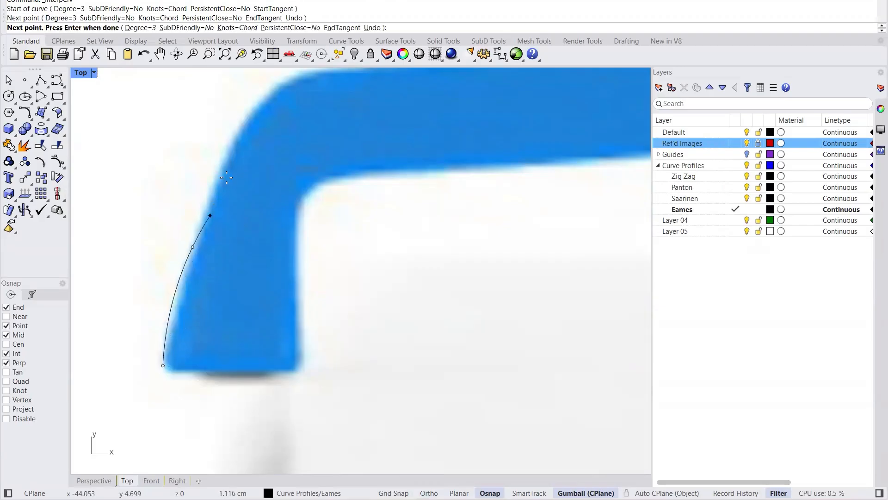
click(221, 168)
Step: Continue the curve around the left foot's rounded upper corner and onto the top edge of the base leg
scroll(153, 211, down, 6)
scroll(207, 152, up, 4)
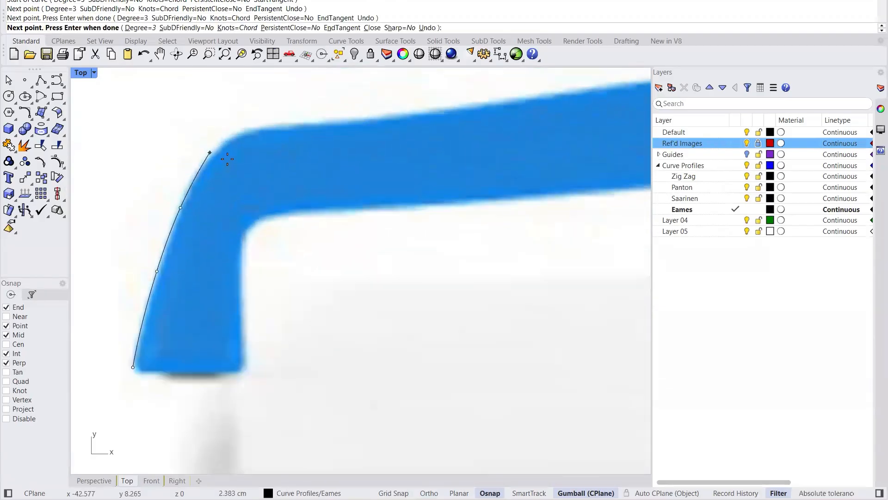
click(214, 155)
click(241, 132)
click(275, 127)
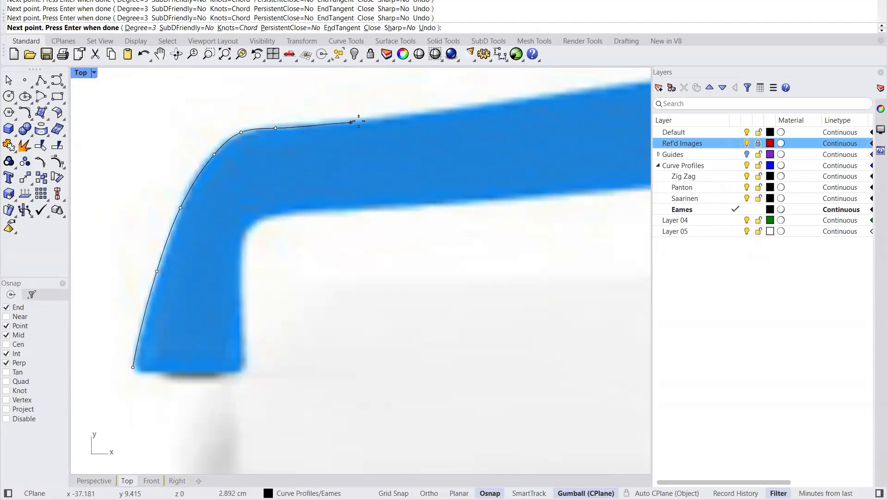
click(382, 120)
Step: Add two curve points along the sloping top edge of the left base leg towards the stem
scroll(222, 196, down, 8)
right_drag(475, 109, 385, 146)
scroll(385, 146, up, 2)
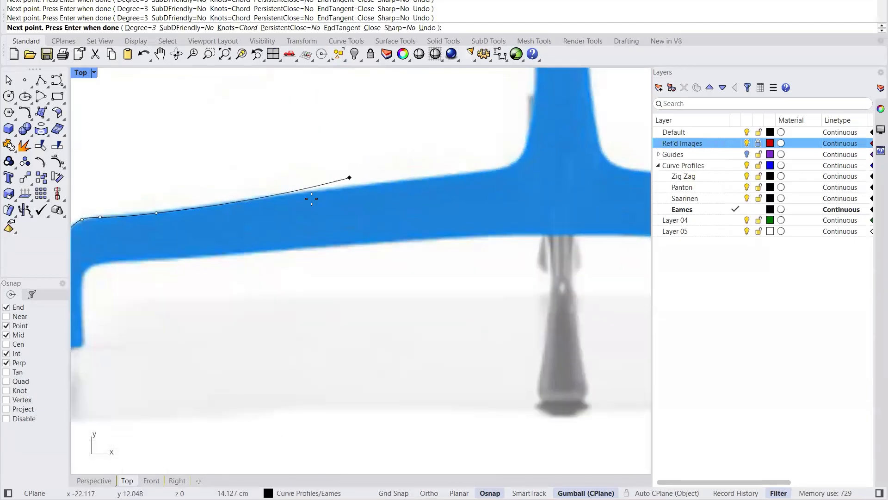
click(290, 194)
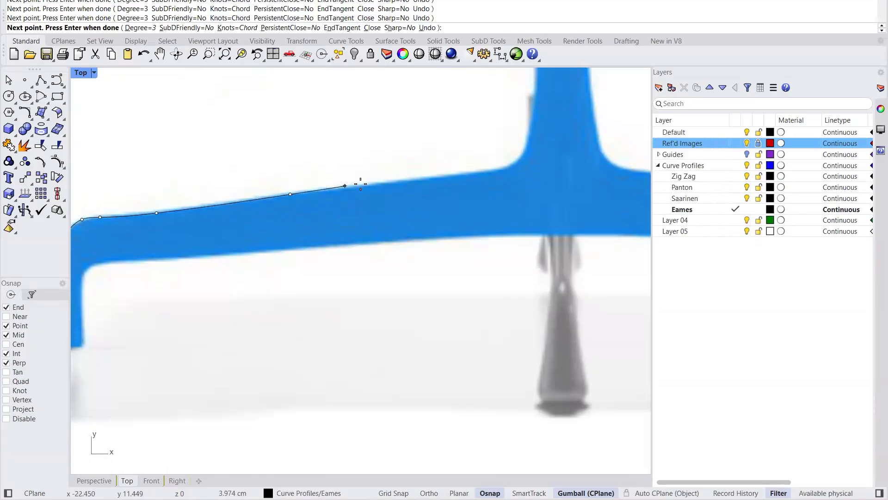
click(388, 184)
Step: Trace the rounded inner corner where the left base leg turns up into the stem
scroll(561, 145, up, 4)
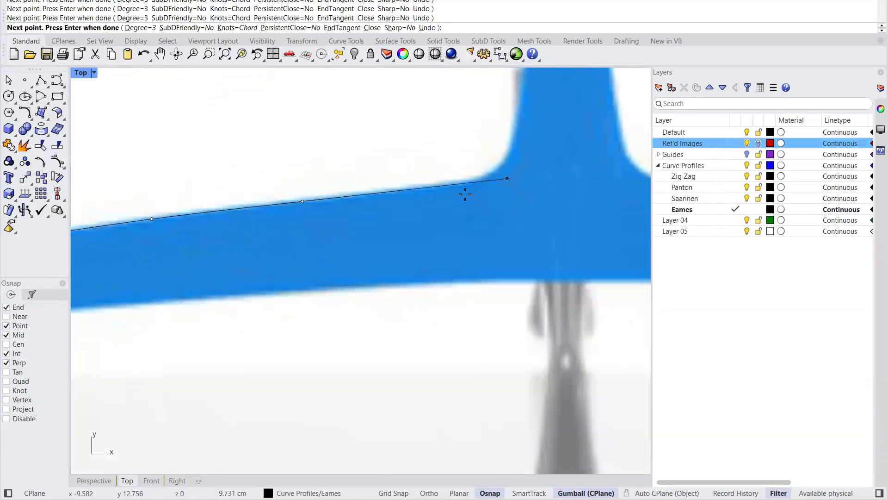
click(459, 182)
click(497, 172)
click(519, 119)
Step: Continue the curve up the left edge of the stem with points near its middle and upper part
scroll(462, 309, down, 10)
right_drag(490, 162, 482, 214)
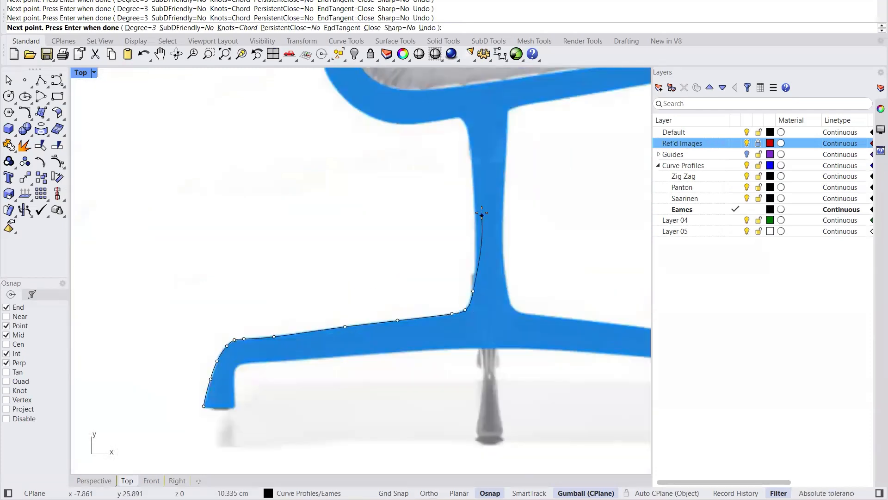
scroll(481, 214, up, 2)
click(476, 248)
click(470, 145)
Step: Trace the rounded corner from the top of the stem onto the underside of the seat frame
scroll(468, 93, up, 8)
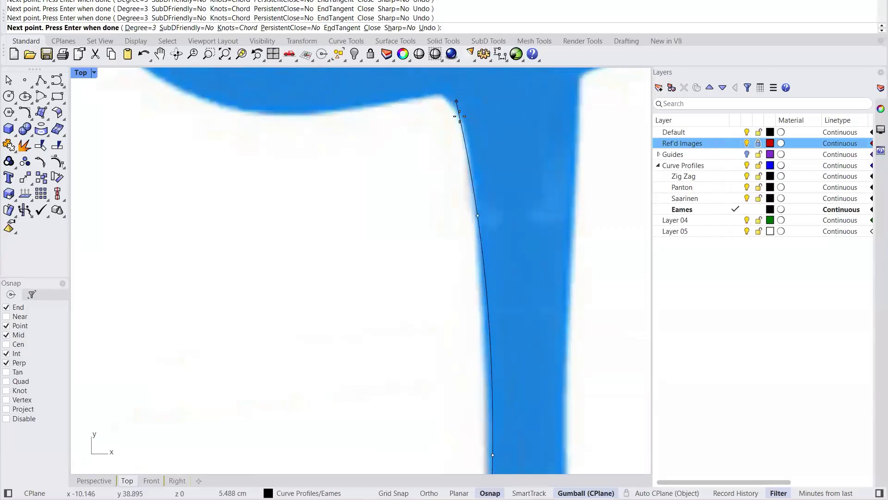
scroll(460, 116, up, 2)
click(468, 134)
click(450, 99)
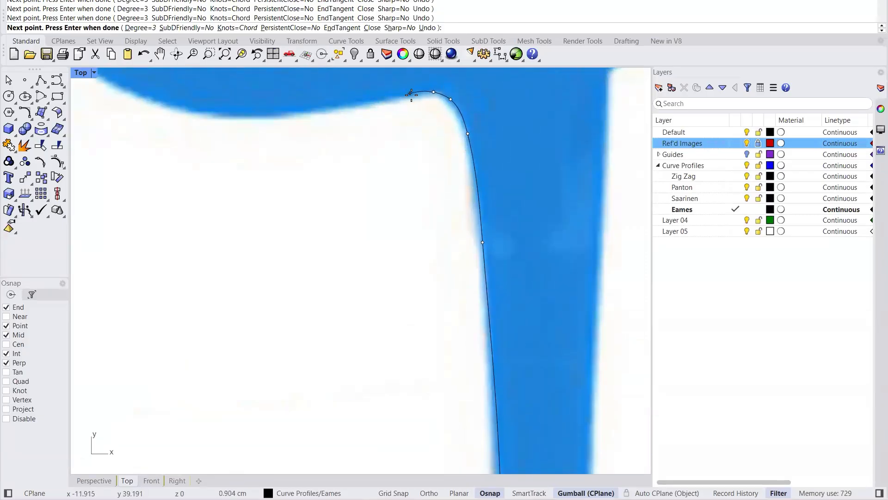
click(307, 112)
Step: Follow the seat frame's underside and outer bend around to the lower rear edge of the backrest
scroll(379, 250, down, 4)
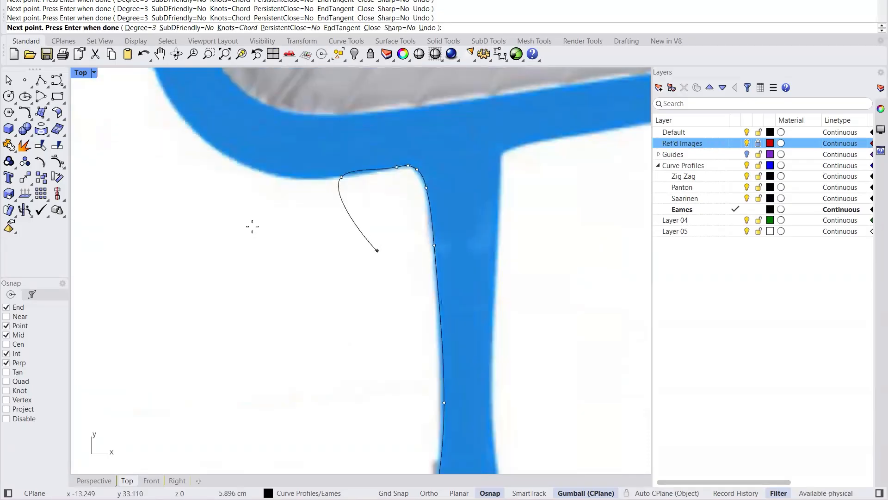
scroll(442, 207, up, 1)
scroll(442, 207, up, 1)
click(311, 193)
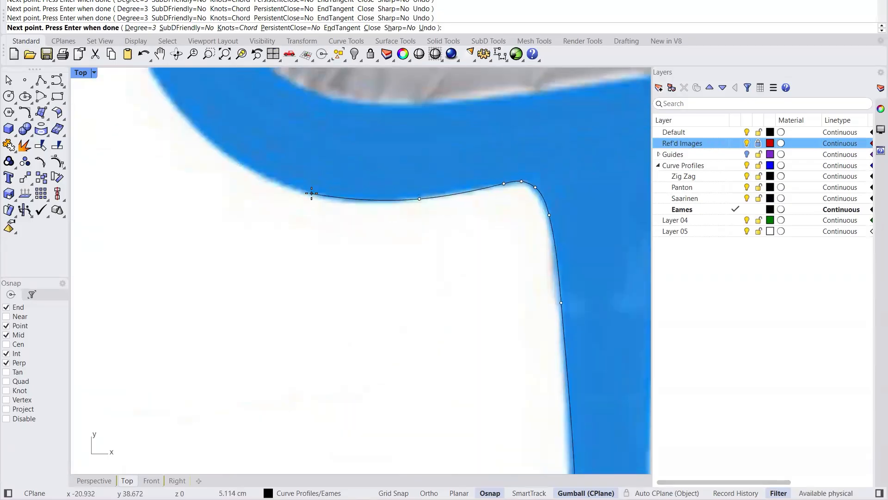
scroll(337, 246, down, 3)
scroll(264, 193, up, 3)
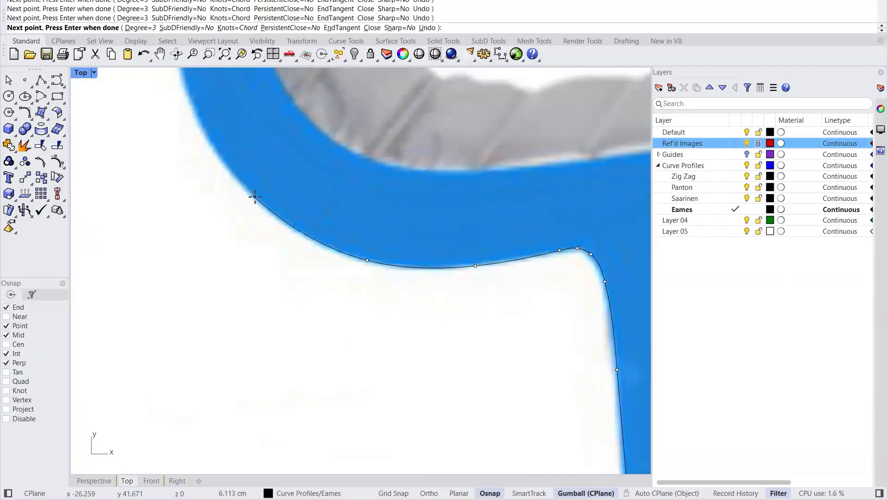
scroll(259, 240, down, 3)
scroll(252, 204, up, 2)
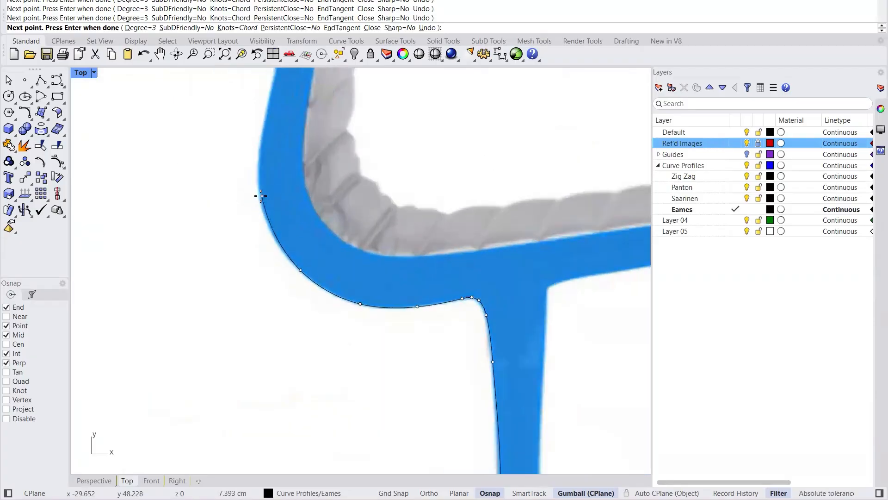
click(260, 196)
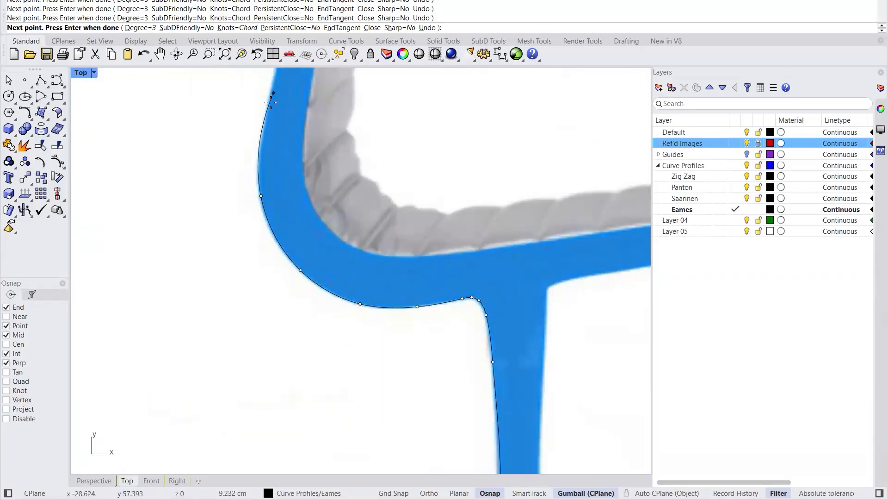
Step: Continue the curve up the rear edge of the backrest through its inward bend
scroll(251, 243, down, 3)
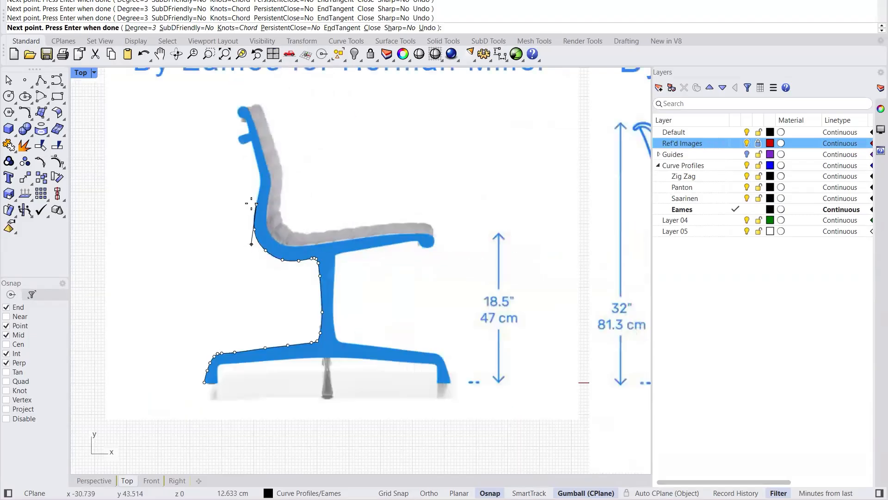
scroll(248, 199, up, 5)
click(252, 180)
click(254, 138)
click(247, 95)
scroll(369, 403, down, 2)
scroll(317, 264, down, 2)
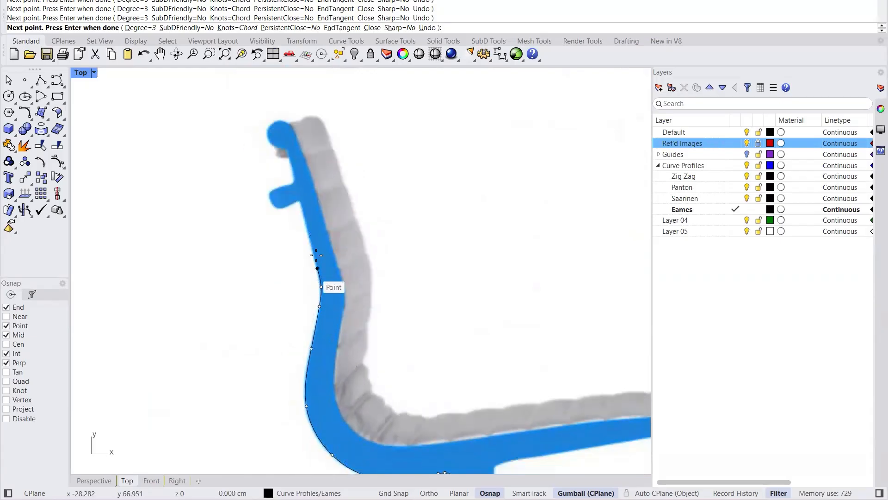
Step: Continue the curve up the backrest's rear edge and around the tight corner onto the underside of the rear peg
scroll(317, 238, up, 4)
scroll(277, 123, up, 4)
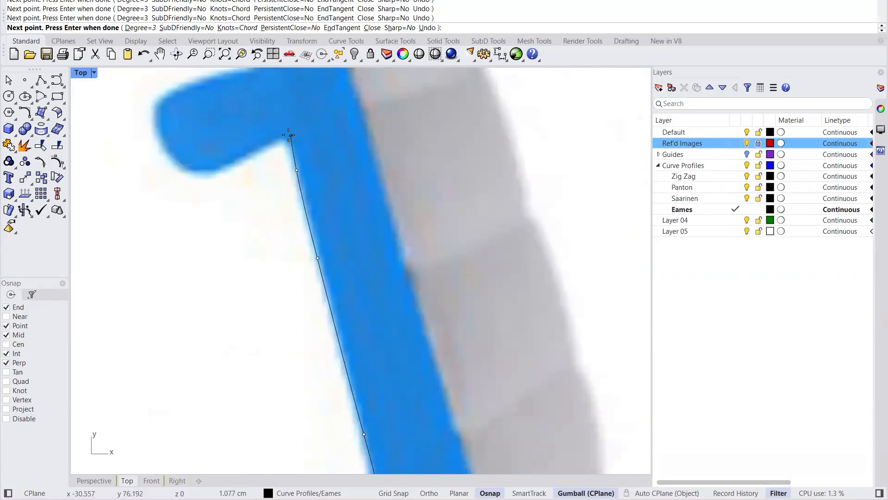
scroll(290, 141, up, 4)
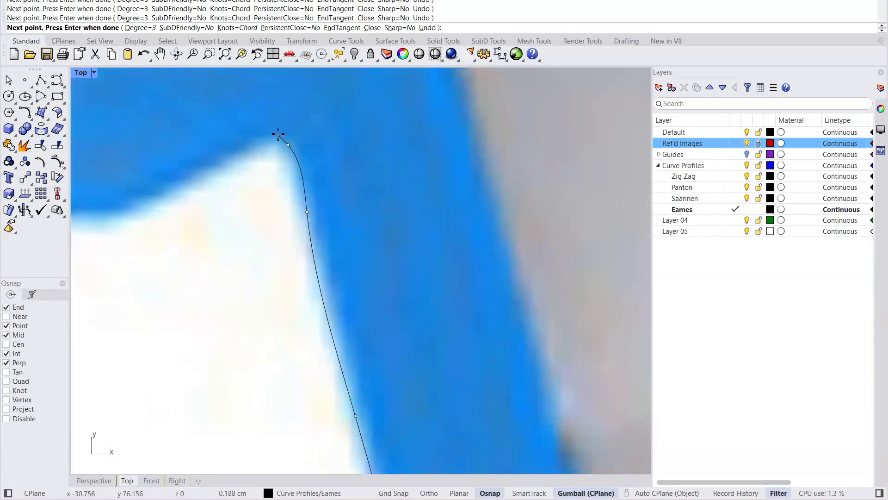
click(283, 134)
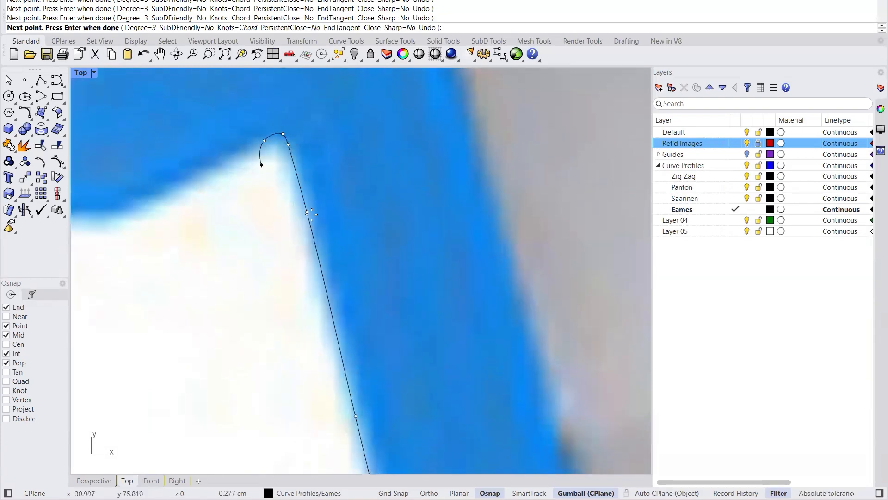
scroll(309, 214, down, 6)
scroll(247, 176, up, 8)
click(253, 252)
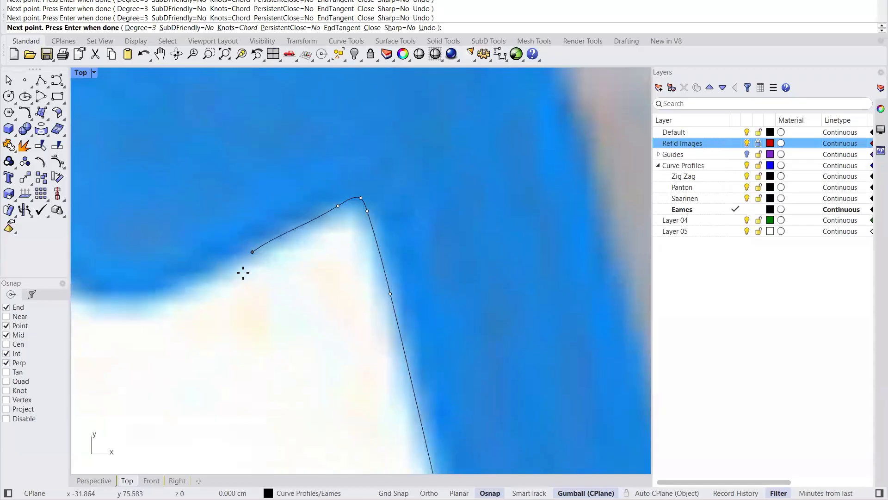
Step: Follow the rear peg's underside with points to the start of its rounded end
scroll(244, 273, down, 6)
scroll(185, 291, up, 6)
click(187, 281)
click(111, 271)
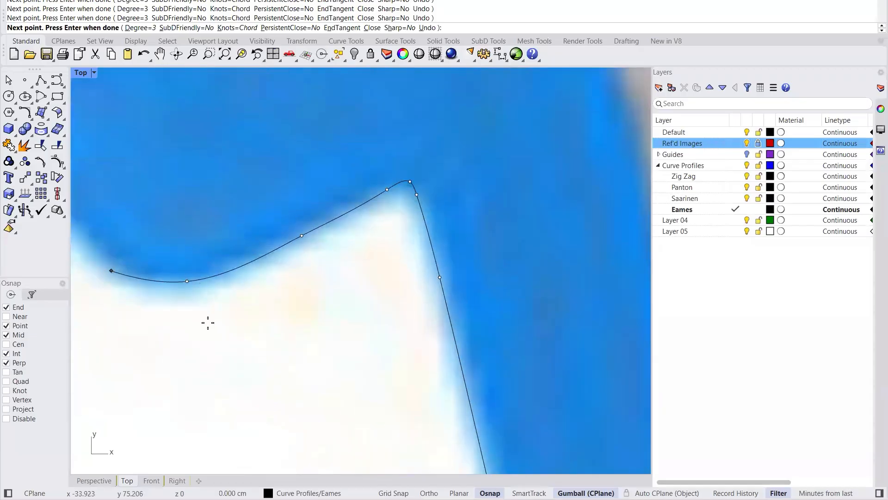
Step: Trace around the rear peg's rounded end and back along its upper edge
scroll(208, 322, down, 4)
scroll(139, 273, up, 1)
click(141, 270)
click(134, 232)
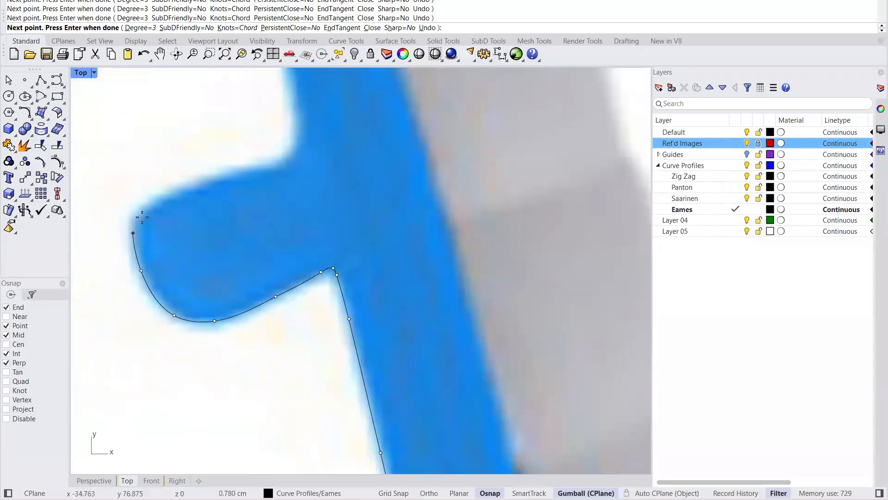
click(146, 209)
click(196, 191)
click(254, 170)
click(298, 148)
scroll(307, 296, down, 3)
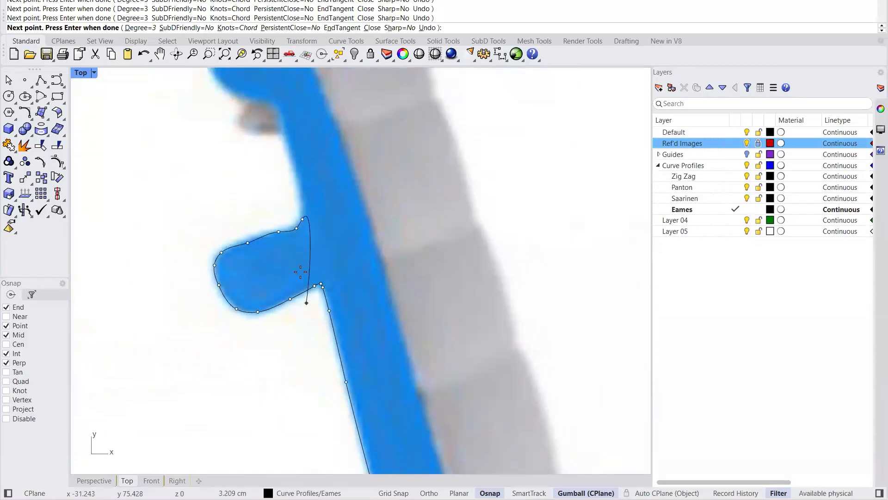
scroll(301, 222, up, 1)
key(ctrl+z)
key(ctrl+z)
Step: Trace the corner from the peg's upper edge onto the backrest's rear edge and continue up toward the rounded head
scroll(298, 280, up, 4)
click(311, 274)
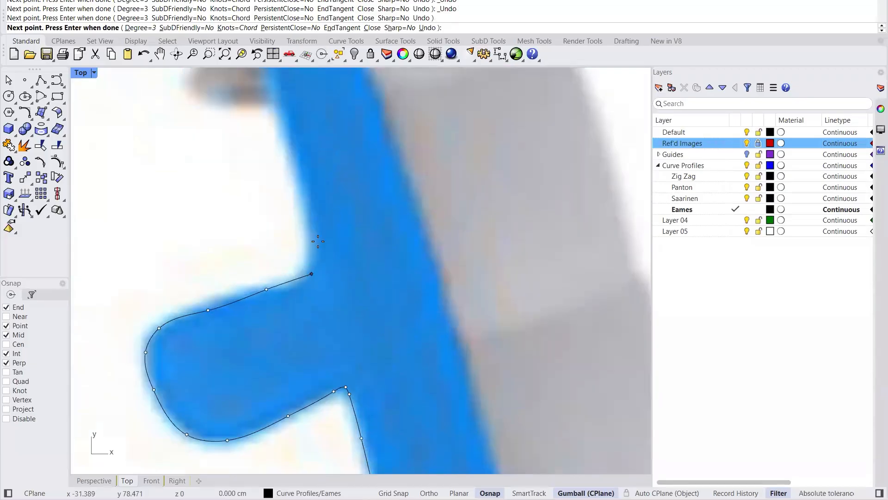
click(309, 245)
click(306, 241)
scroll(314, 338, down, 6)
scroll(303, 236, up, 4)
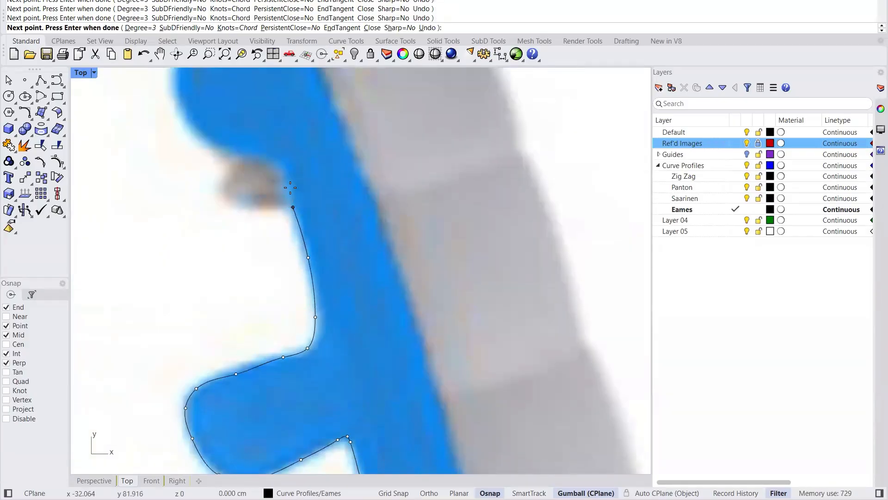
Step: Trace the inner corner below the backrest's rounded head and follow the head's outline over its top
scroll(275, 203, down, 5)
scroll(252, 220, up, 5)
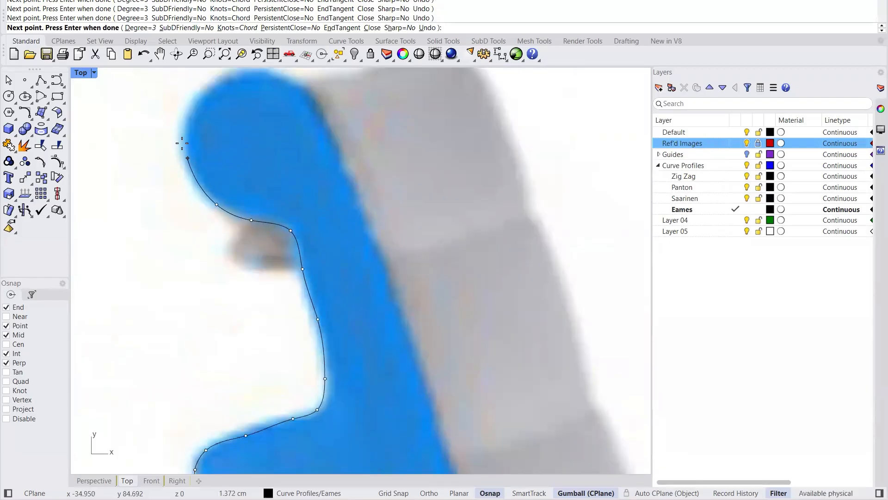
click(210, 82)
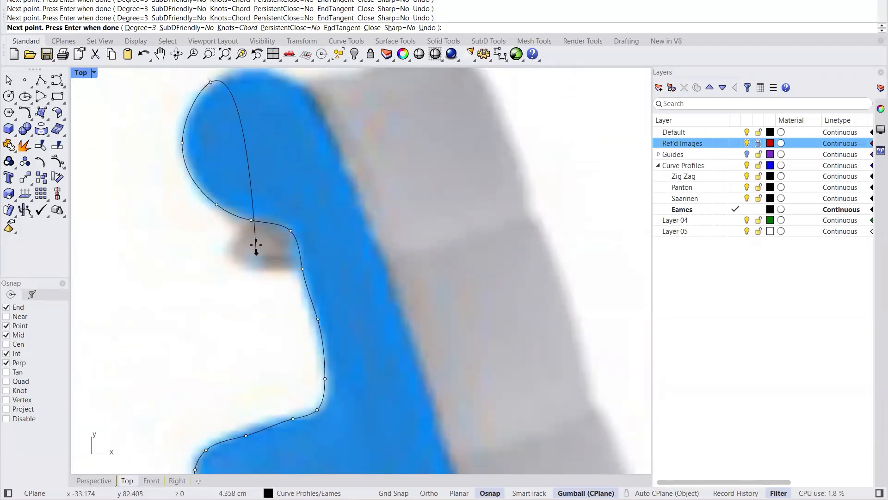
scroll(252, 259, down, 4)
scroll(263, 148, up, 3)
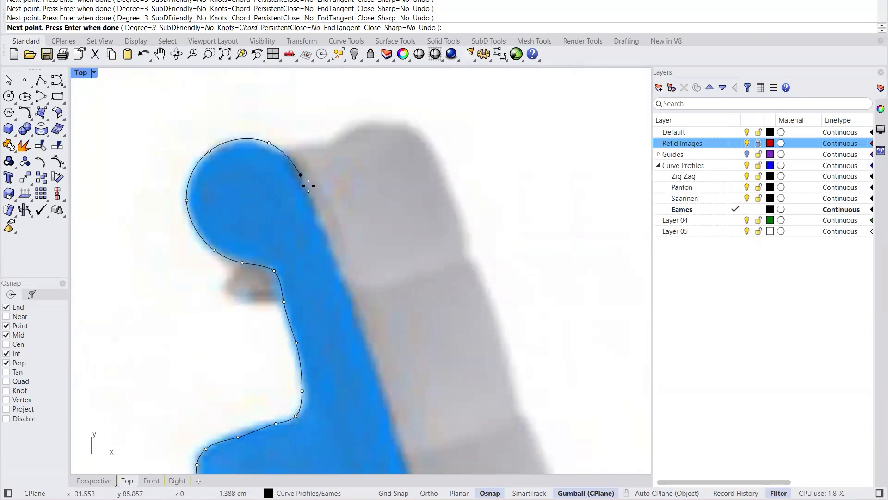
Step: Continue the curve down the front edge of the backrest frame through its forward bend
scroll(301, 166, down, 11)
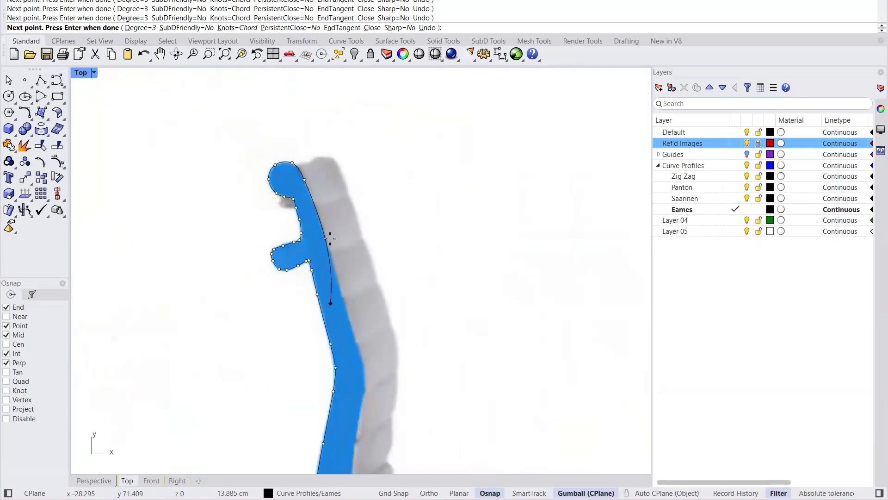
scroll(336, 242, up, 3)
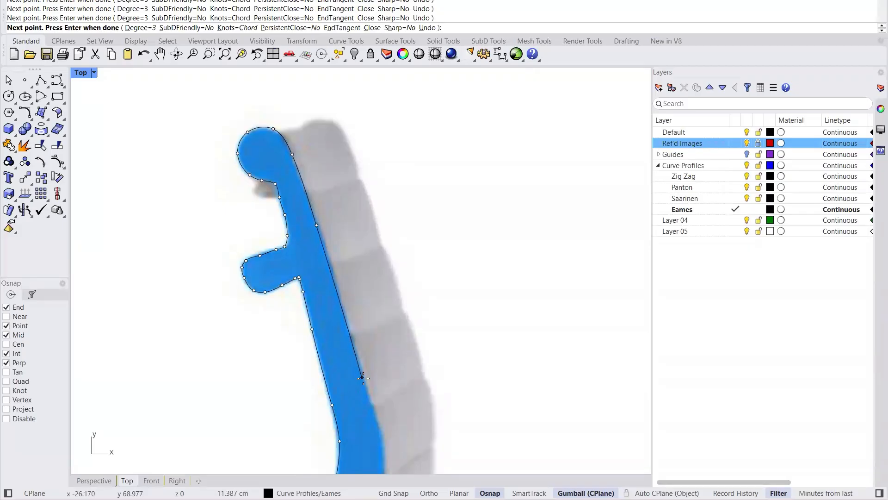
scroll(356, 226, down, 5)
scroll(372, 249, up, 6)
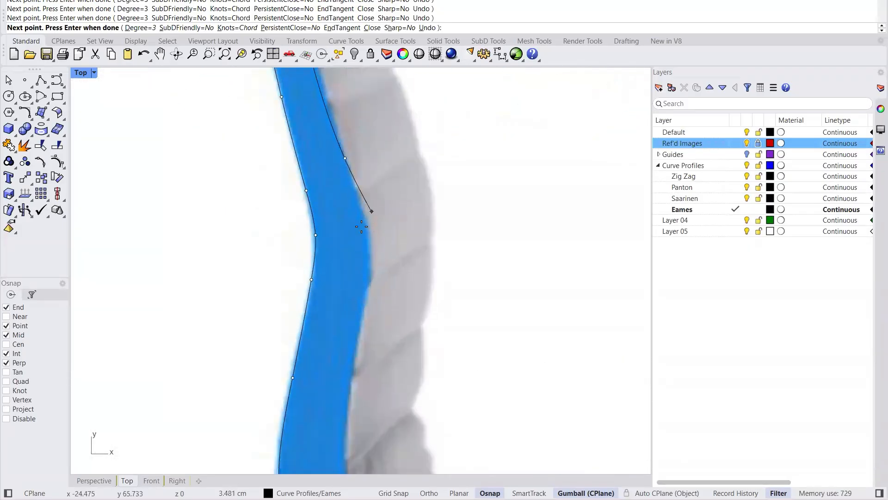
click(365, 230)
click(369, 290)
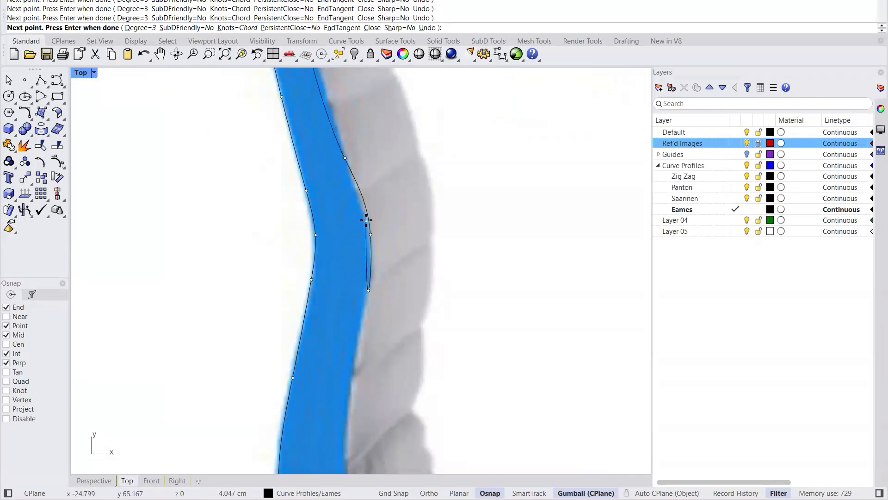
Step: Follow the frame's inner edge down the lower backrest and around the curve onto the seat's upper edge
scroll(360, 296, down, 3)
scroll(356, 301, up, 3)
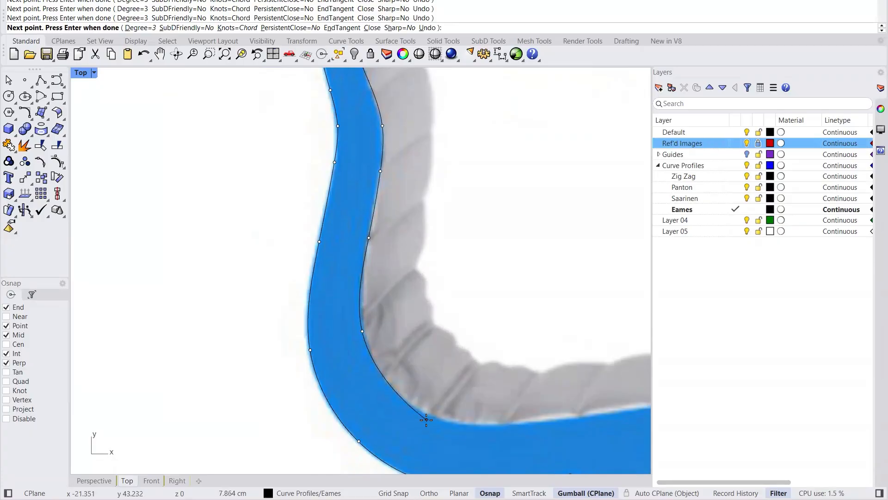
scroll(261, 292, down, 8)
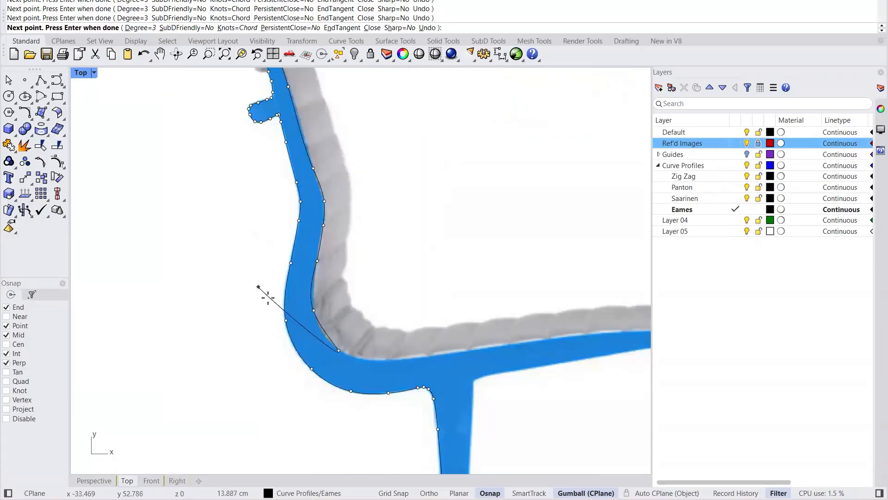
scroll(359, 340, up, 8)
click(308, 327)
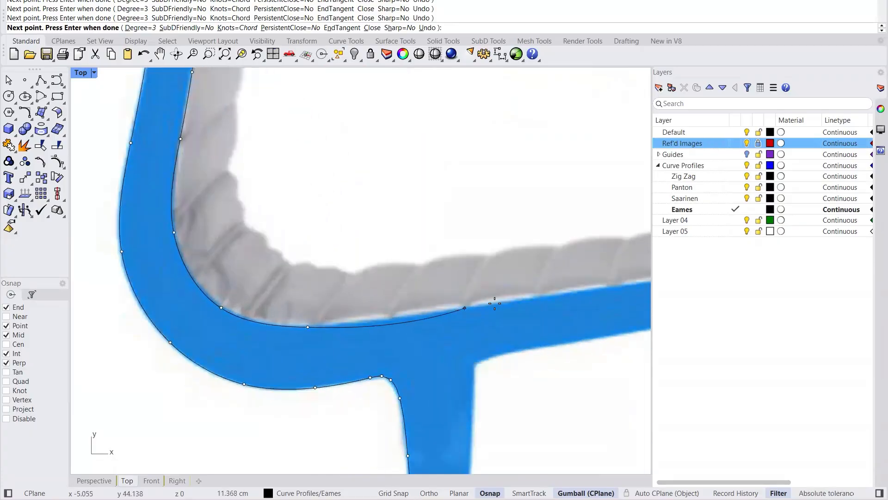
Step: Continue the curve along the upper edge of the seat frame to the start of its rounded front end
scroll(274, 330, down, 5)
scroll(356, 324, up, 10)
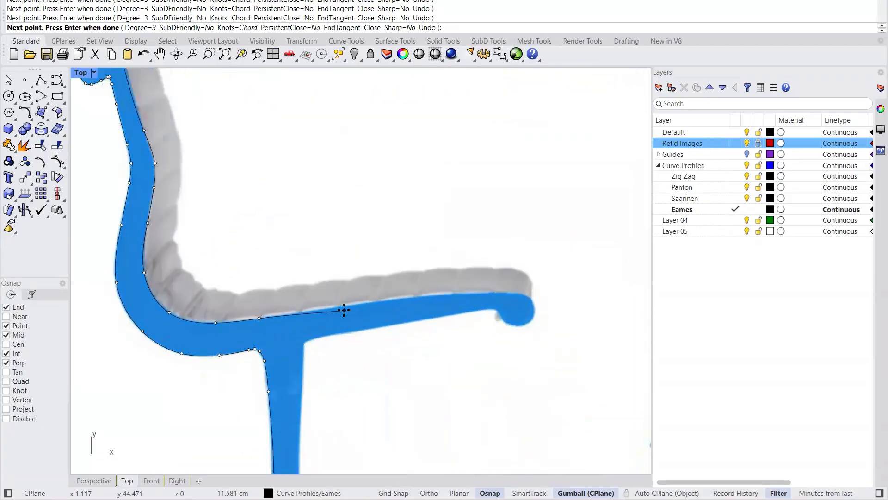
scroll(341, 297, down, 4)
scroll(435, 287, up, 4)
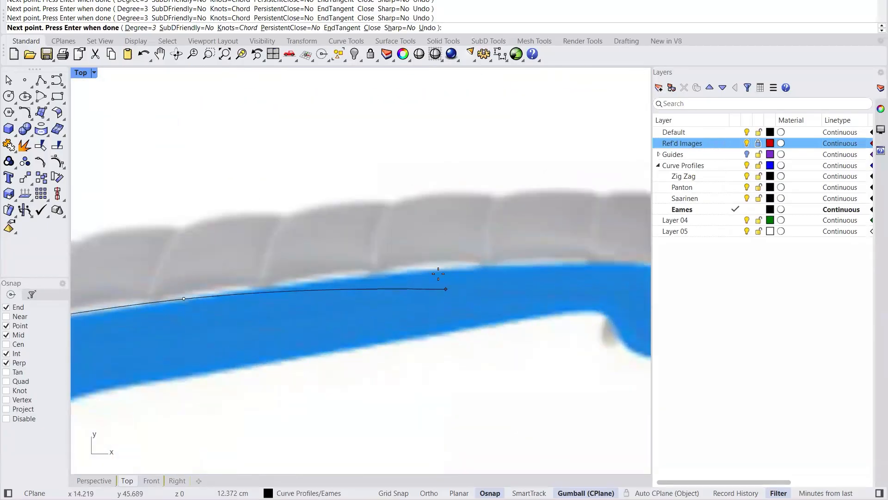
click(434, 271)
scroll(245, 260, down, 3)
scroll(442, 246, up, 2)
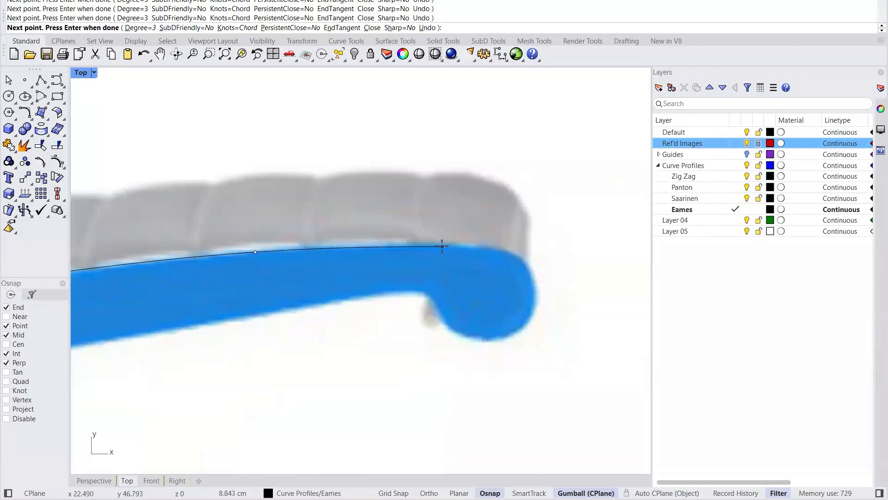
click(442, 246)
Step: Trace around the seat frame's rounded front end to the inner corner on its underside
scroll(506, 246, up, 2)
click(508, 252)
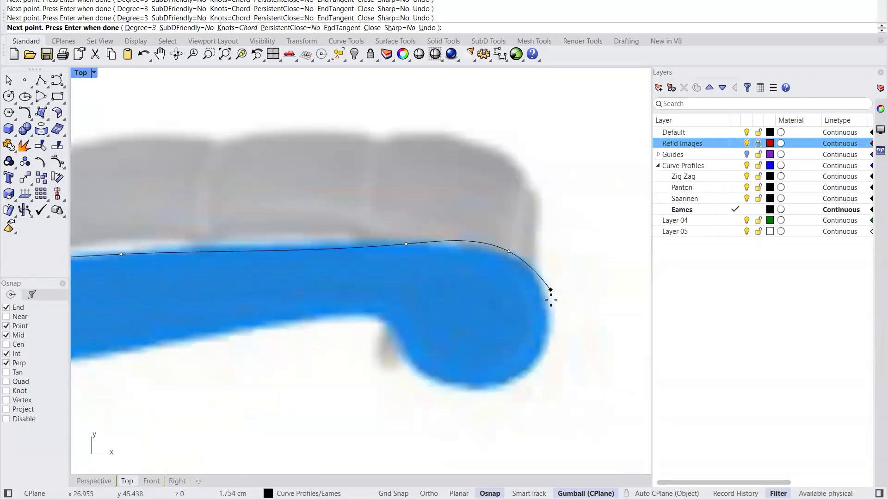
click(553, 305)
click(532, 369)
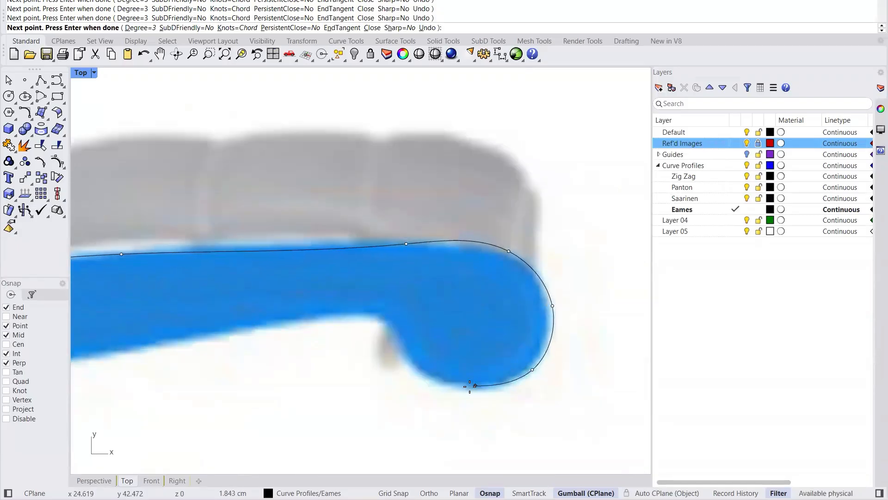
click(388, 322)
Step: Follow the underside of the seat frame from the front end back toward the stem
scroll(497, 272, down, 12)
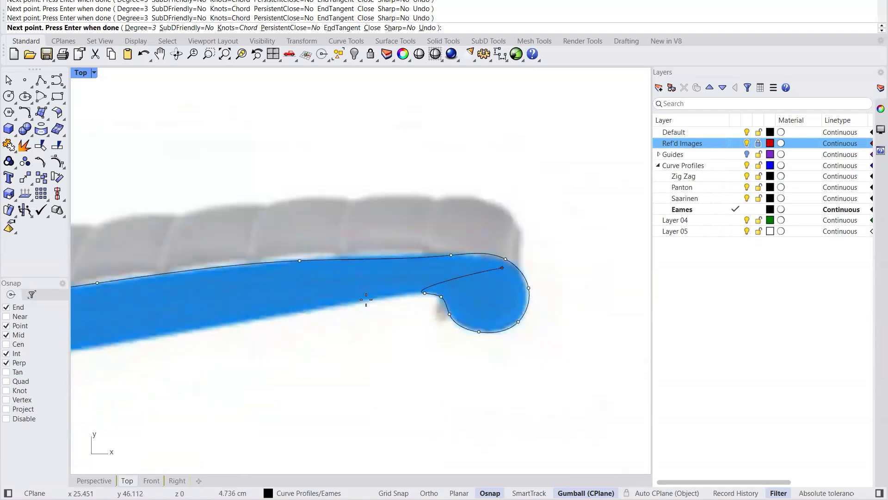
scroll(368, 298, up, 8)
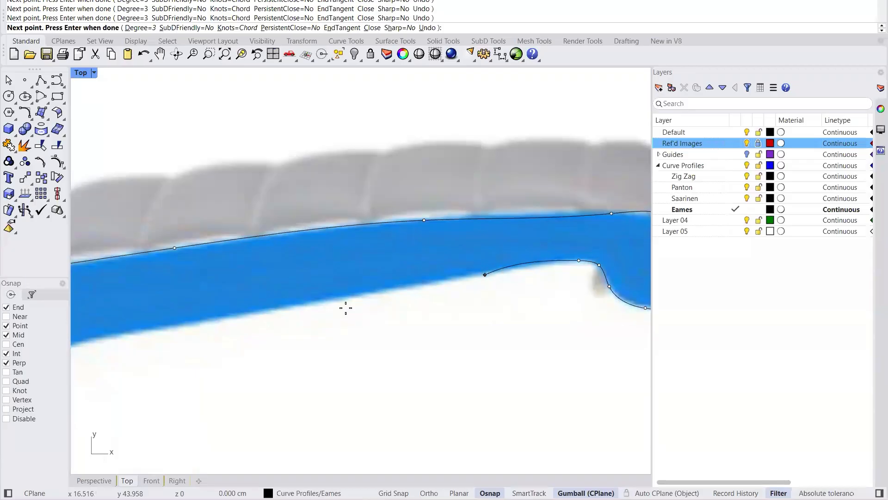
click(264, 309)
scroll(355, 259, down, 2)
scroll(338, 269, down, 2)
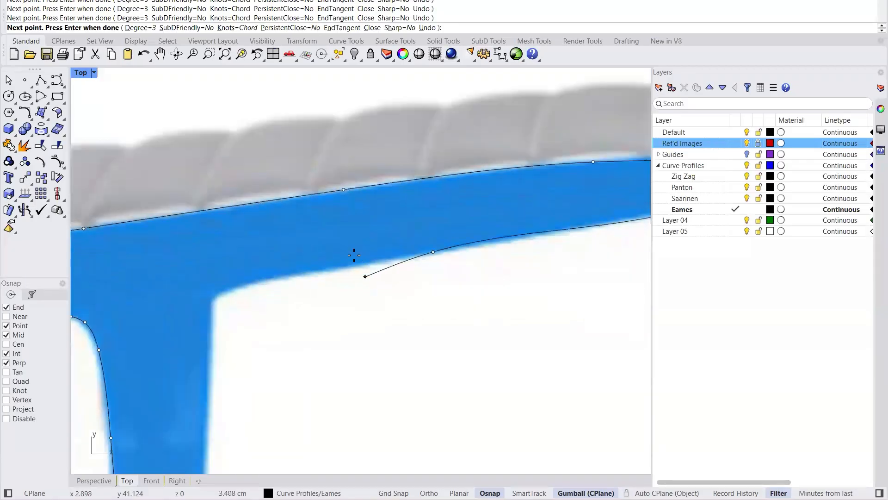
Step: Trace the corner from the seat frame's underside onto the front edge of the stem
scroll(238, 311, up, 3)
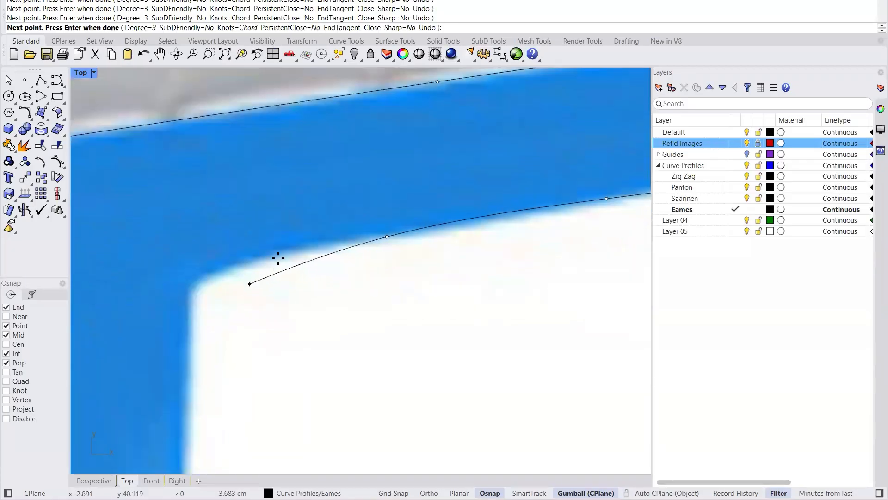
click(273, 250)
click(198, 280)
click(191, 305)
Step: Continue the curve down the front edge of the stem to just above the base
scroll(215, 149, down, 5)
scroll(218, 154, up, 4)
click(217, 158)
click(209, 345)
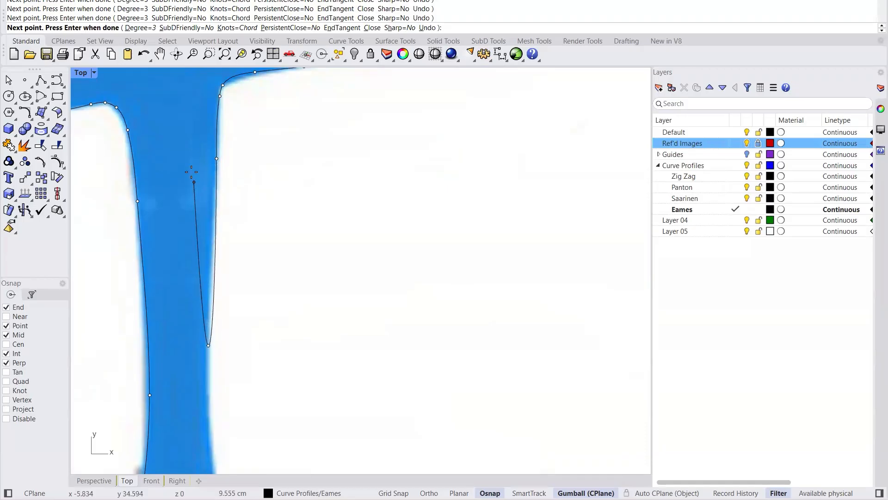
scroll(191, 172, down, 4)
scroll(202, 291, up, 4)
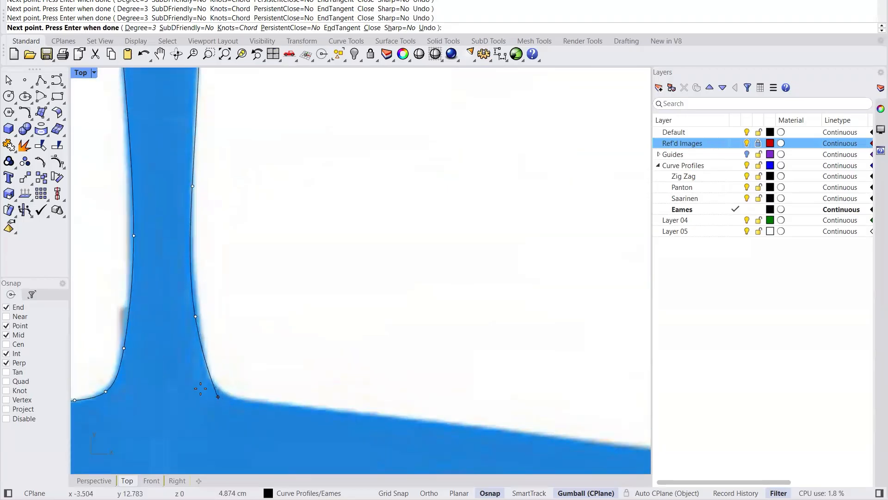
Step: Trace the rounded corner at the stem's foot and follow the upper edge of the front base leg outward
click(213, 384)
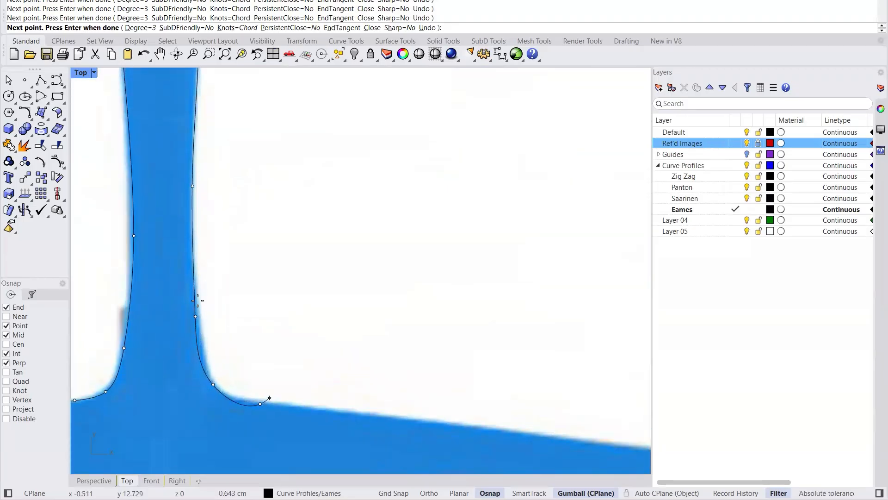
scroll(204, 310, down, 4)
scroll(217, 322, up, 3)
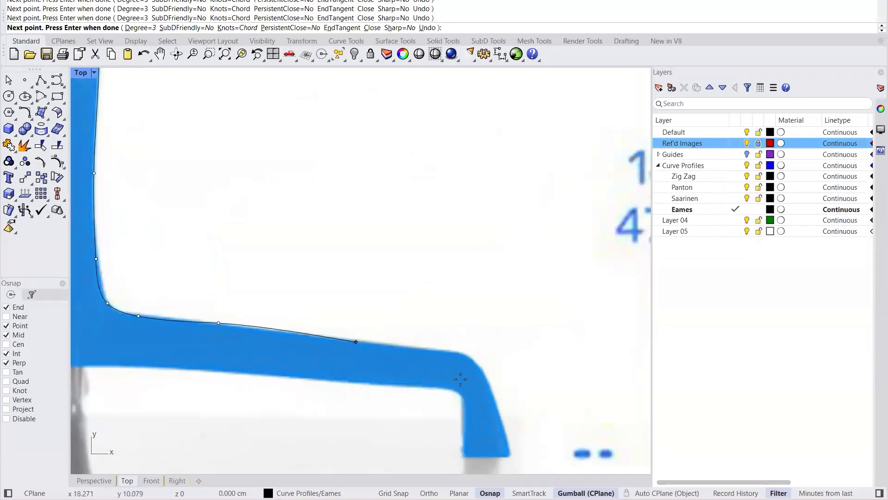
scroll(461, 380, up, 3)
click(427, 326)
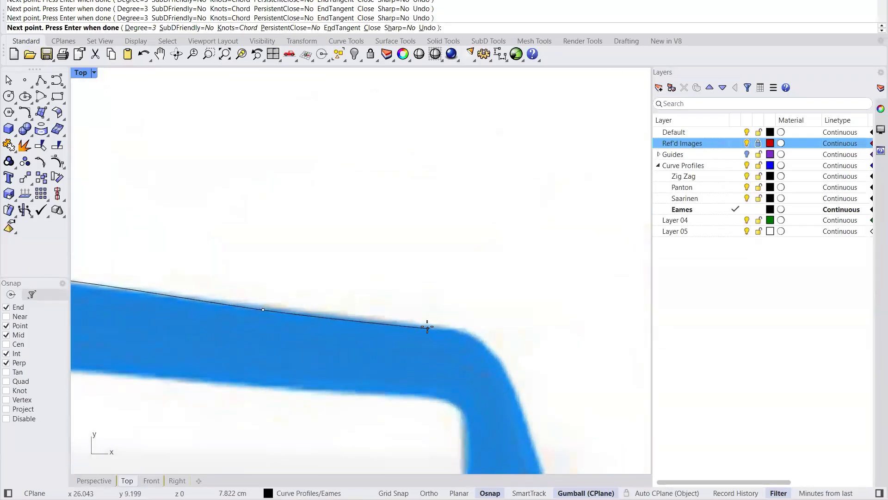
Step: Trace the front leg's outer bend and follow its outer edge down to the foot's bottom corner
click(474, 336)
scroll(461, 289, down, 5)
scroll(481, 329, up, 4)
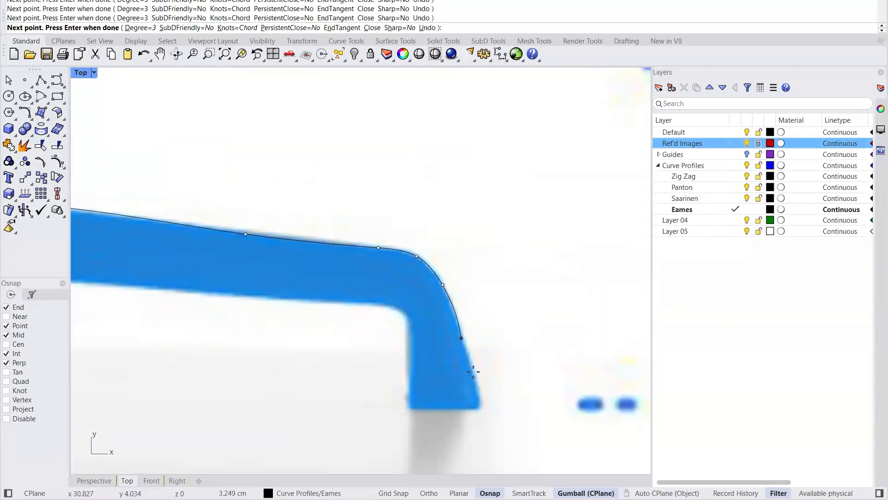
scroll(481, 404, up, 3)
click(481, 401)
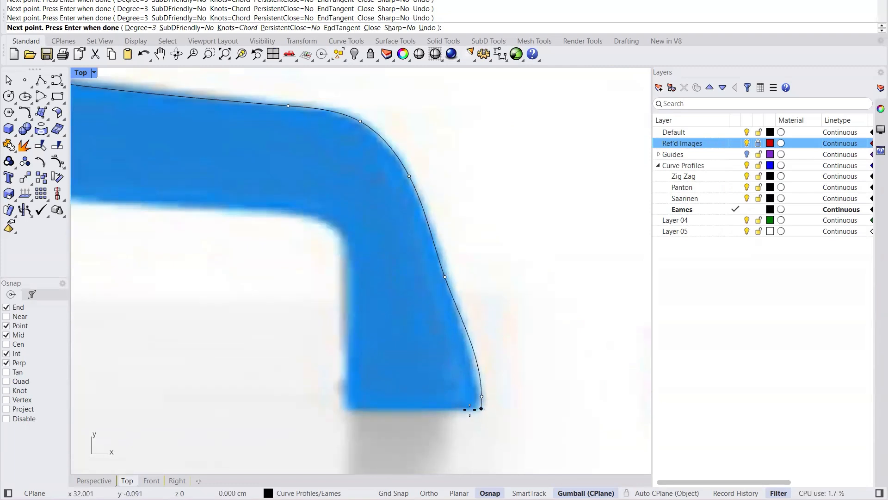
click(481, 408)
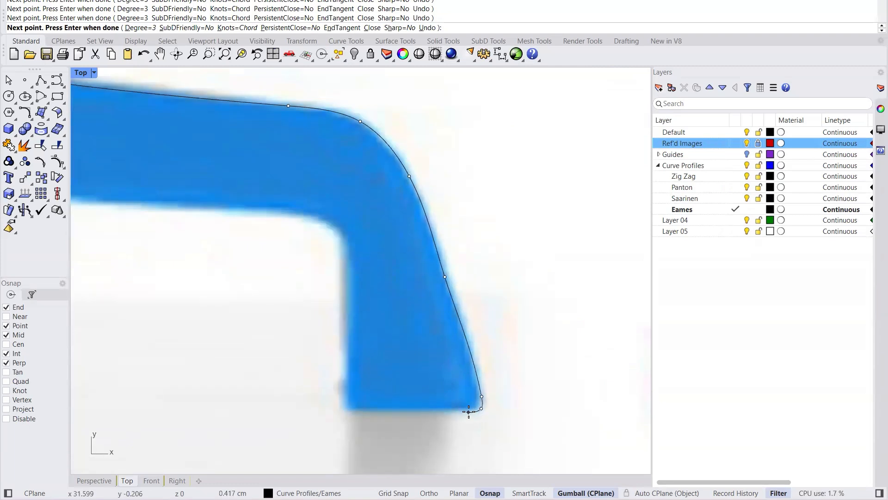
Step: Undo the last curve points at the outer bottom corner of the Eames chair's right foot and retrace that corner
scroll(491, 384, down, 3)
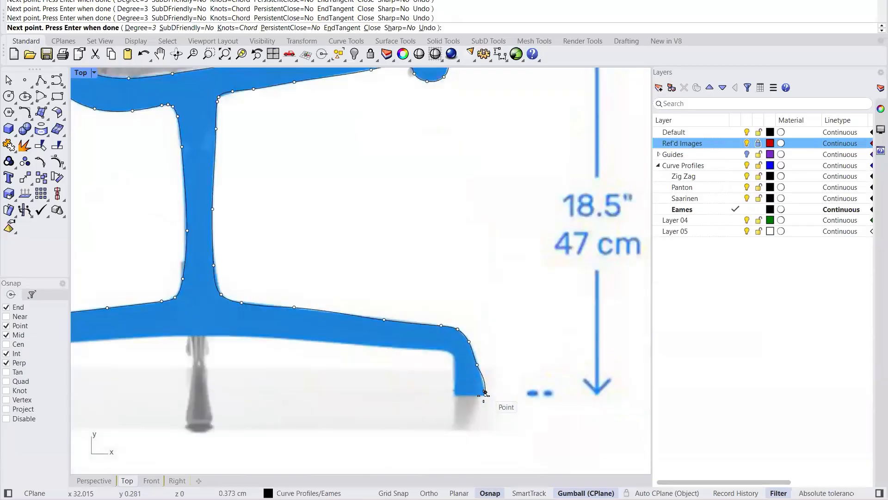
scroll(481, 386, up, 7)
click(465, 394)
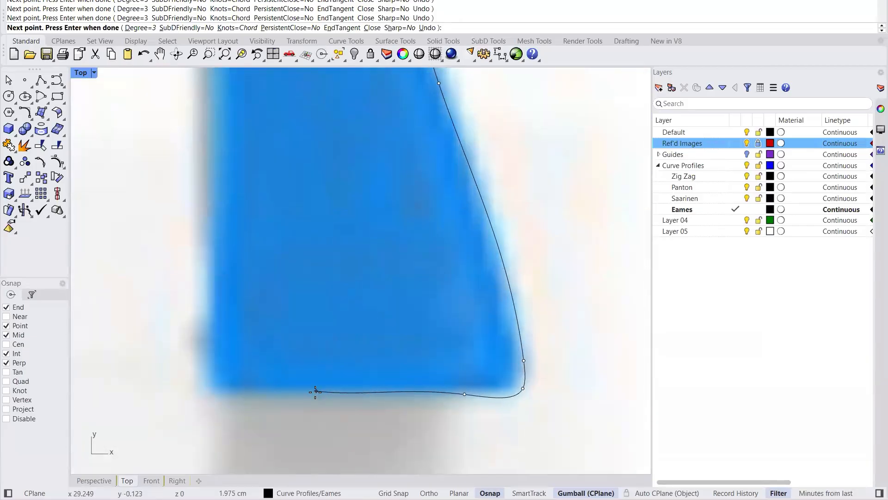
key(ctrl+z)
key(ctrl+z)
scroll(521, 398, up, 4)
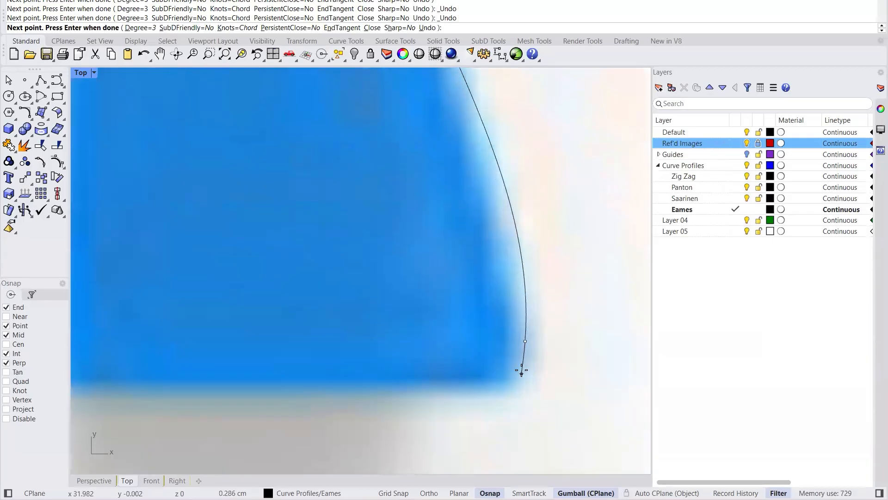
click(518, 310)
click(527, 346)
click(527, 368)
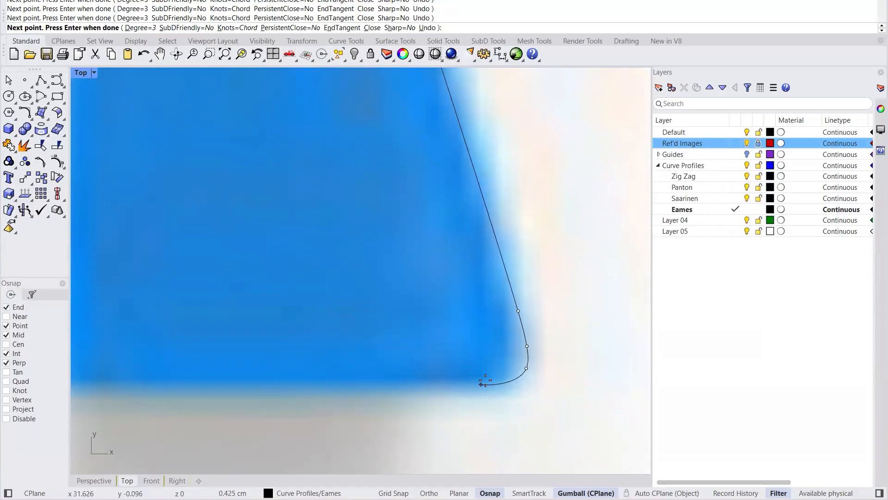
Step: Continue the interpolated curve along the right foot's bottom edge and around its inner bottom corner
scroll(477, 379, down, 8)
scroll(334, 387, up, 6)
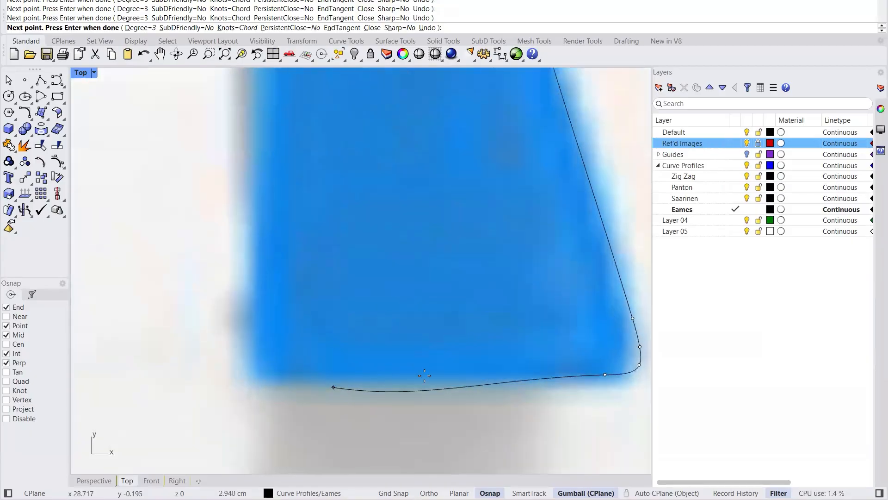
click(449, 381)
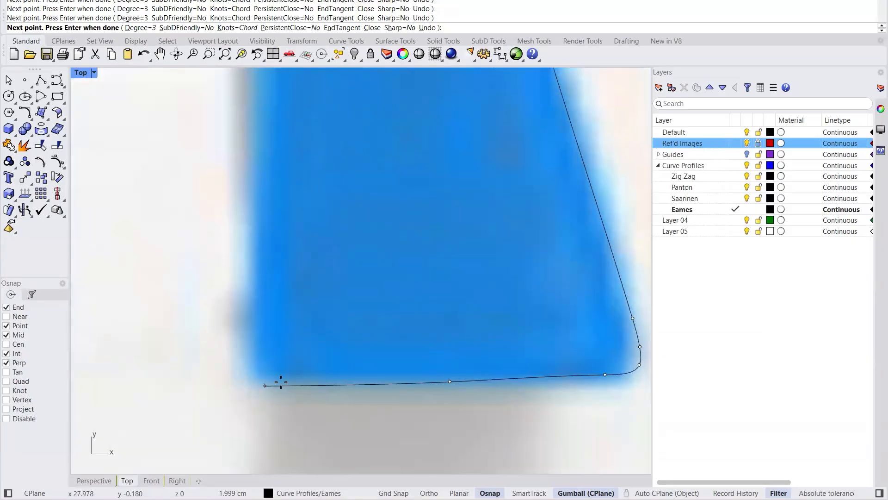
click(256, 379)
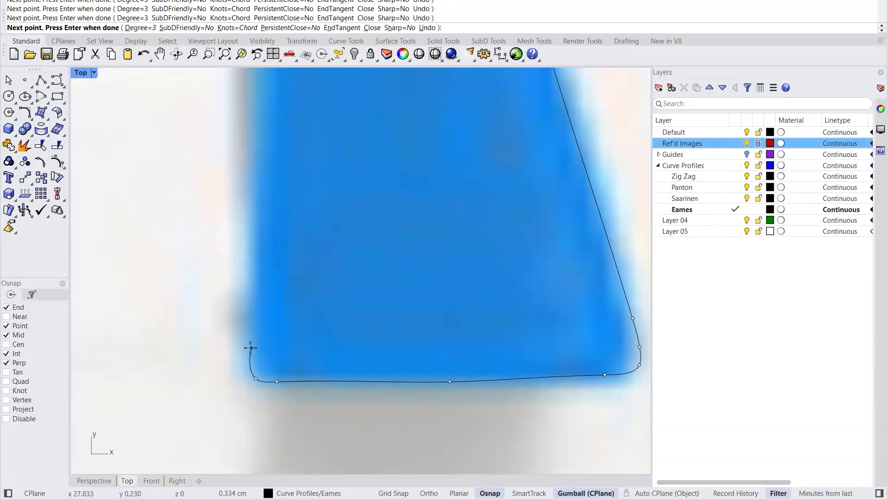
click(251, 347)
Step: Trace the right foot's inner edge upward and around the bend into the underside of the base
scroll(255, 370, down, 3)
click(256, 264)
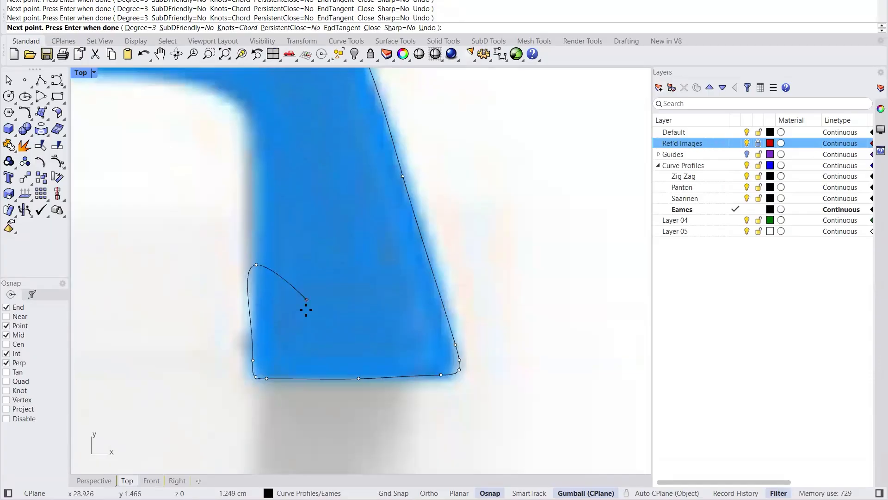
right_drag(308, 305, 322, 381)
click(270, 223)
click(257, 181)
click(213, 155)
Step: Trace the underside of the base's right arm up to the area beneath the central column
scroll(573, 193, down, 3)
scroll(573, 194, down, 12)
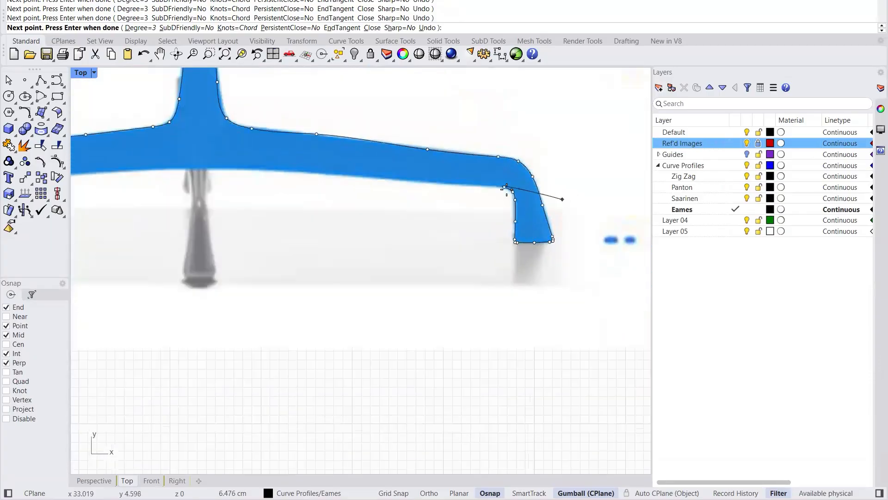
scroll(473, 207, up, 8)
scroll(567, 197, up, 5)
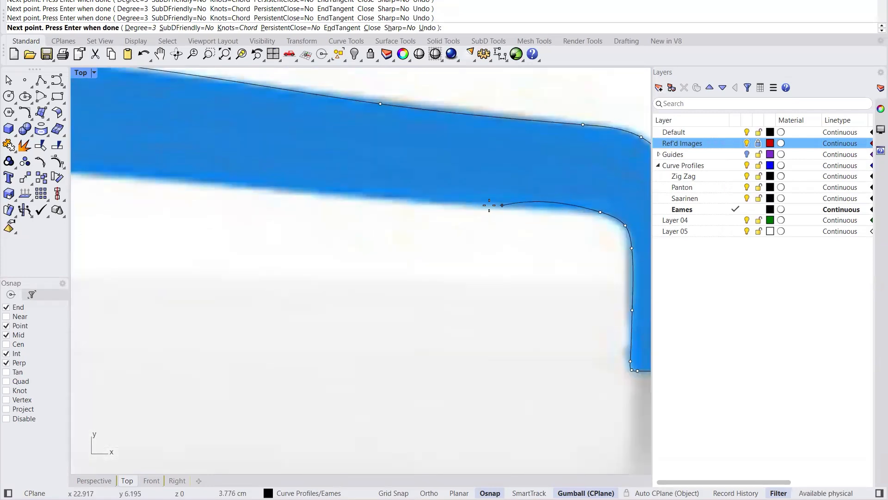
click(519, 206)
scroll(609, 206, down, 5)
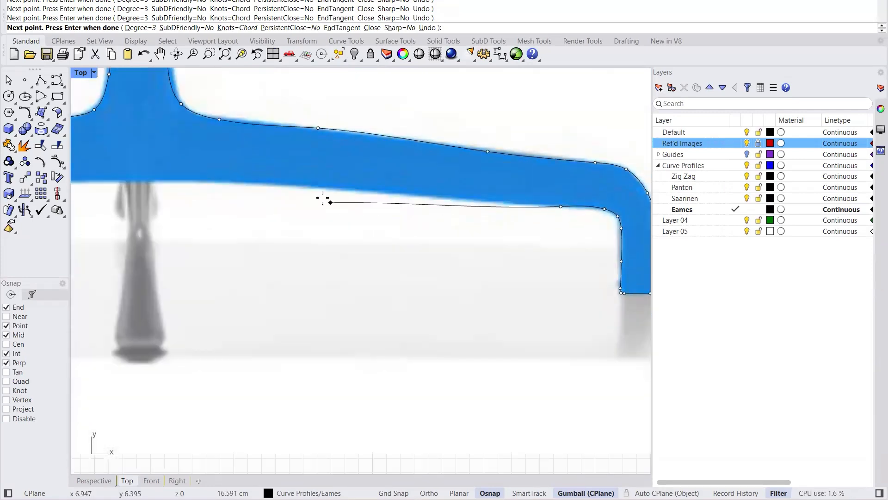
click(306, 188)
scroll(587, 190, down, 3)
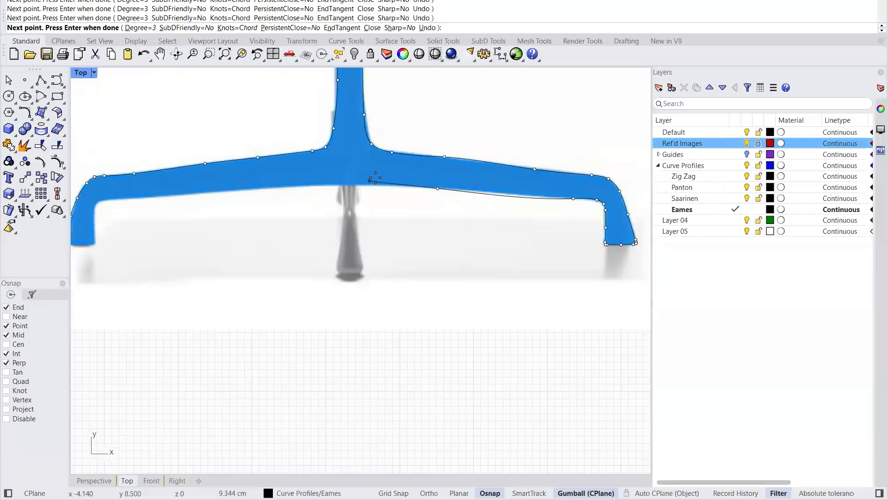
scroll(374, 179, up, 6)
click(367, 192)
click(268, 193)
Step: Trace the underside of the base's left arm and into the inner bend of the left foot
scroll(268, 193, down, 5)
scroll(481, 183, up, 6)
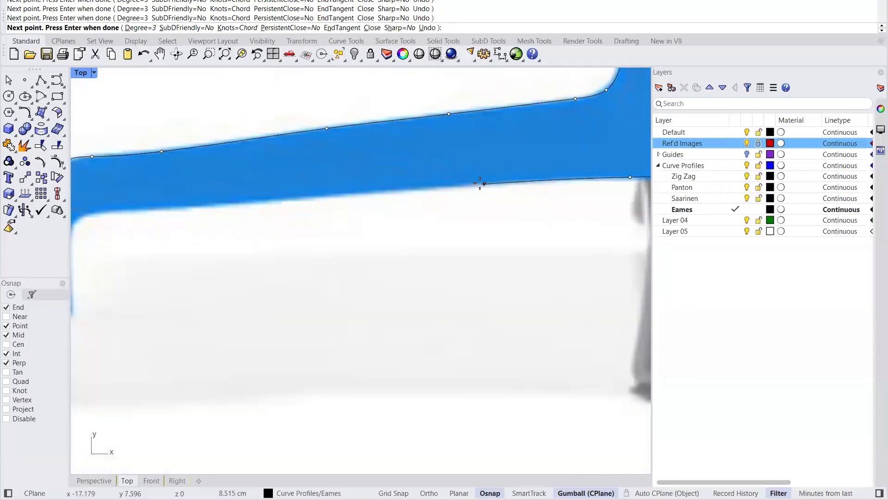
click(483, 183)
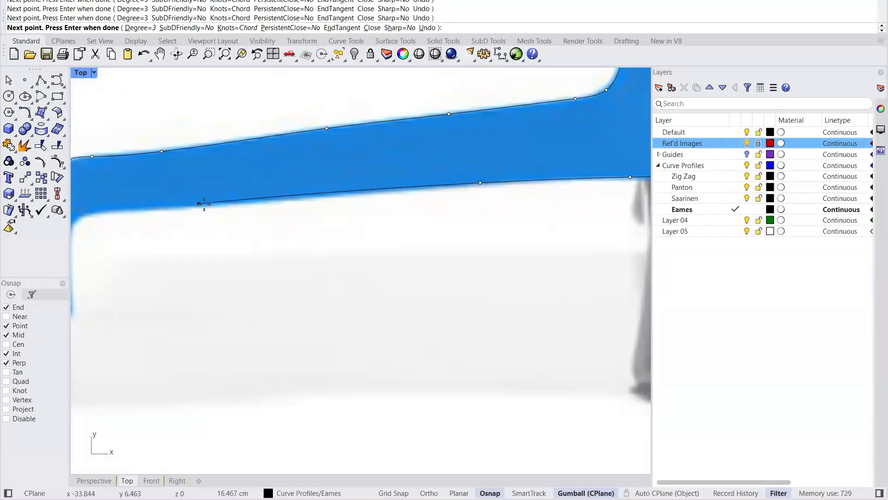
scroll(221, 182, down, 8)
scroll(159, 192, up, 12)
click(217, 192)
key(ctrl+z)
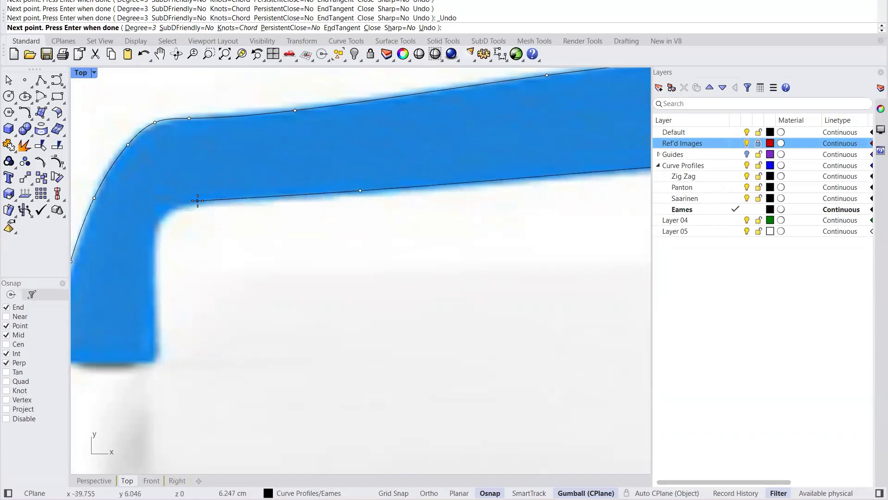
scroll(197, 201, up, 2)
click(211, 197)
click(164, 206)
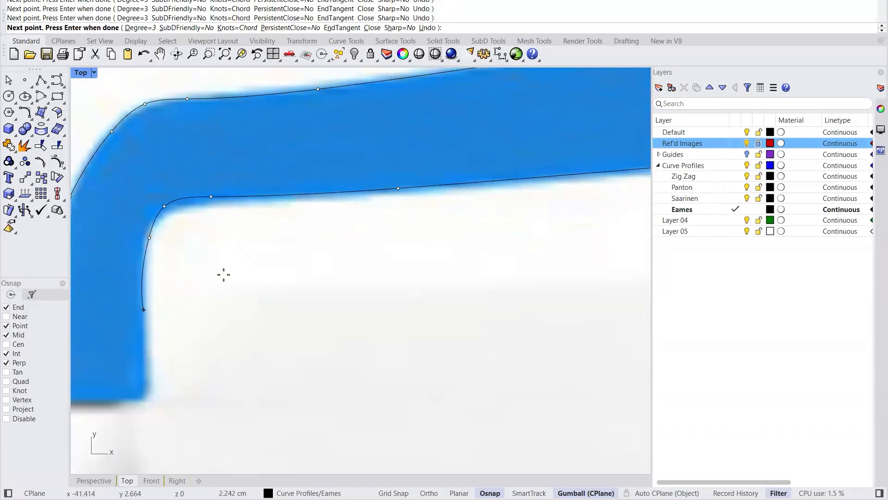
Step: Trace the left foot's inner edge down to its inner bottom corner, undoing and replacing points that stray from the reference
scroll(236, 269, down, 6)
scroll(201, 344, up, 6)
scroll(195, 295, down, 5)
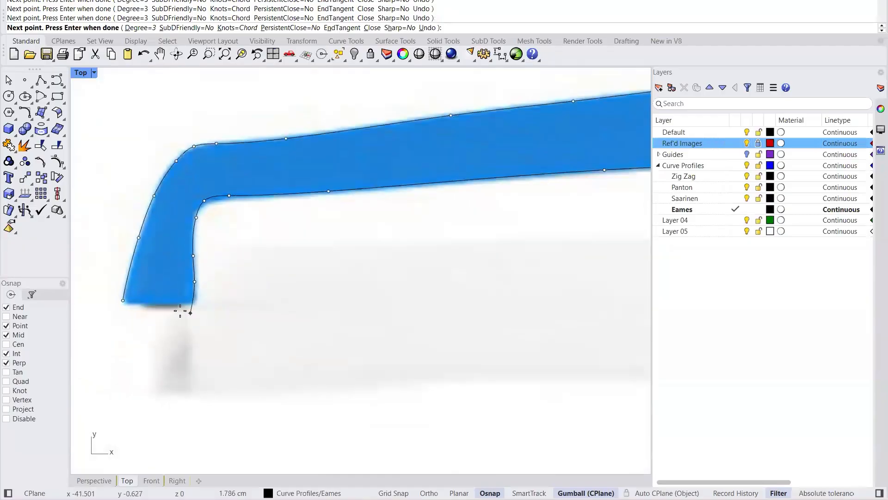
scroll(222, 274, up, 6)
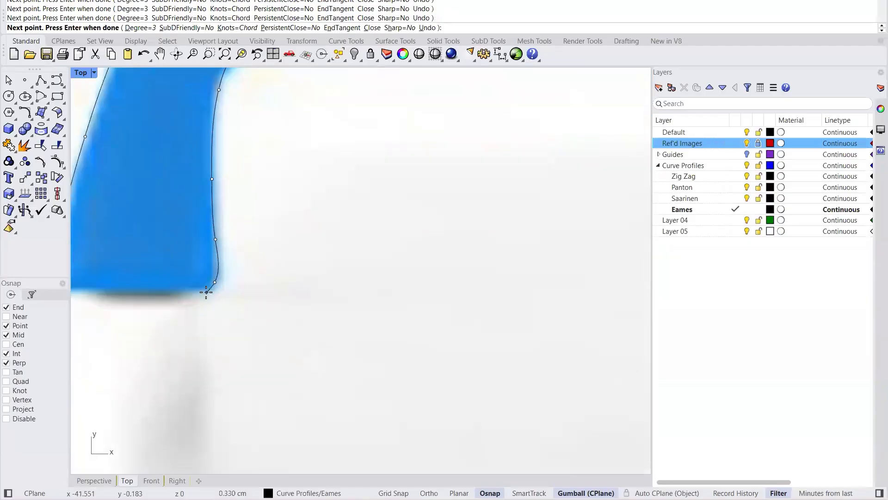
click(206, 292)
scroll(169, 294, down, 5)
scroll(216, 285, up, 5)
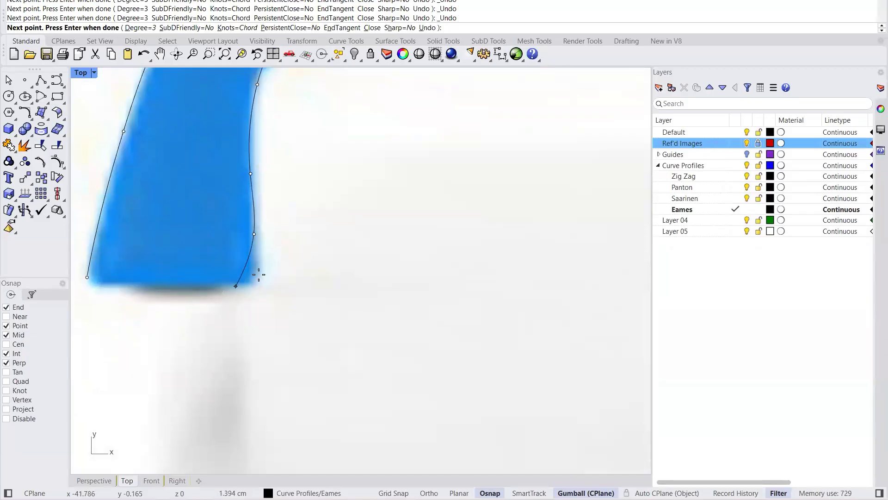
scroll(257, 273, up, 3)
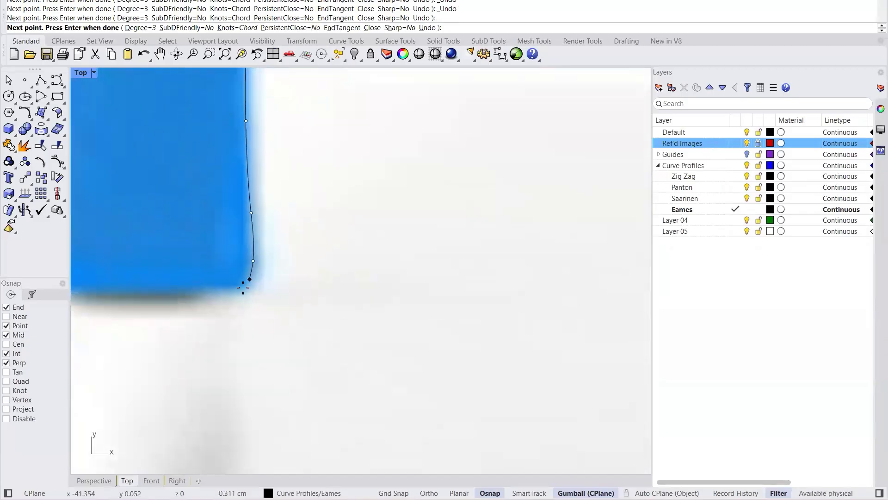
Step: Continue the curve along the left foot's bottom edge toward its outer corner
scroll(236, 283, down, 6)
scroll(211, 282, up, 8)
click(138, 293)
scroll(397, 289, down, 4)
scroll(180, 285, up, 4)
click(109, 270)
scroll(109, 268, up, 6)
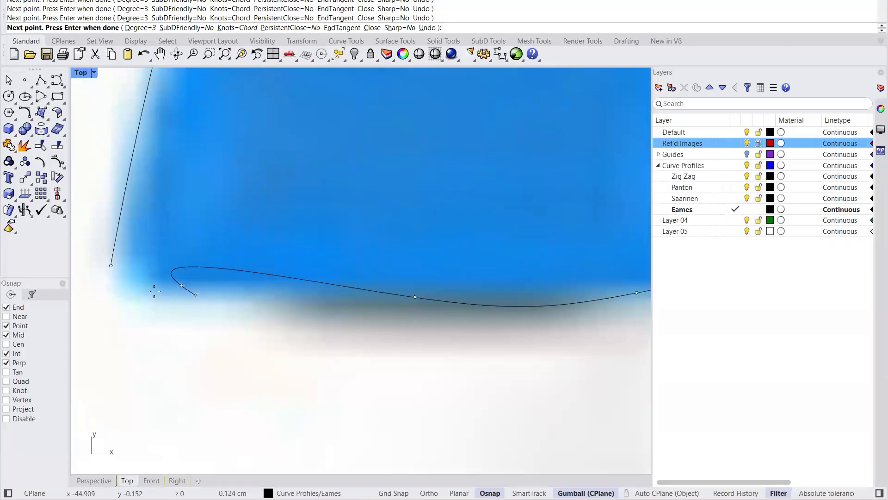
Step: Round the left foot's outer bottom corner with closely spaced points and close the curve at its start point
click(131, 276)
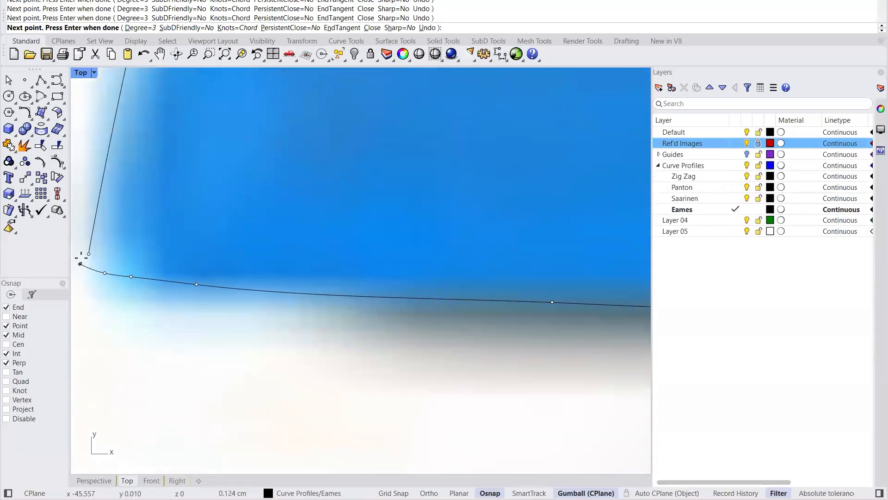
click(105, 273)
scroll(179, 258, up, 5)
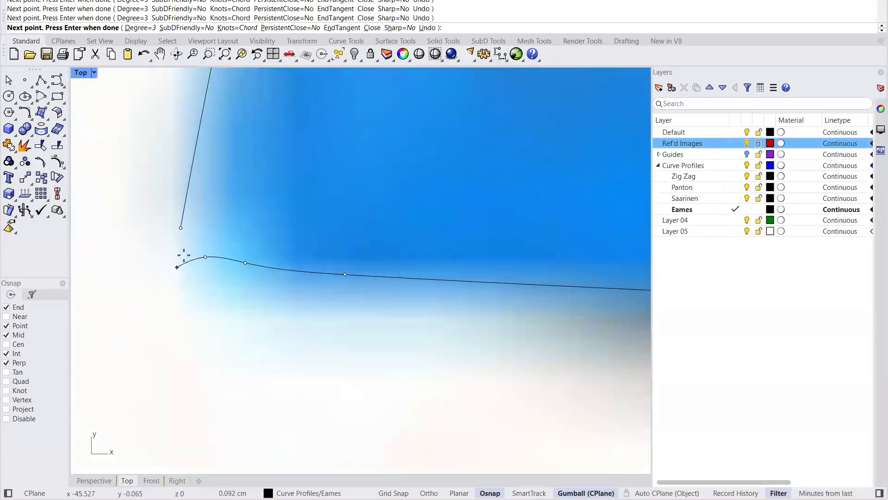
click(185, 244)
click(177, 204)
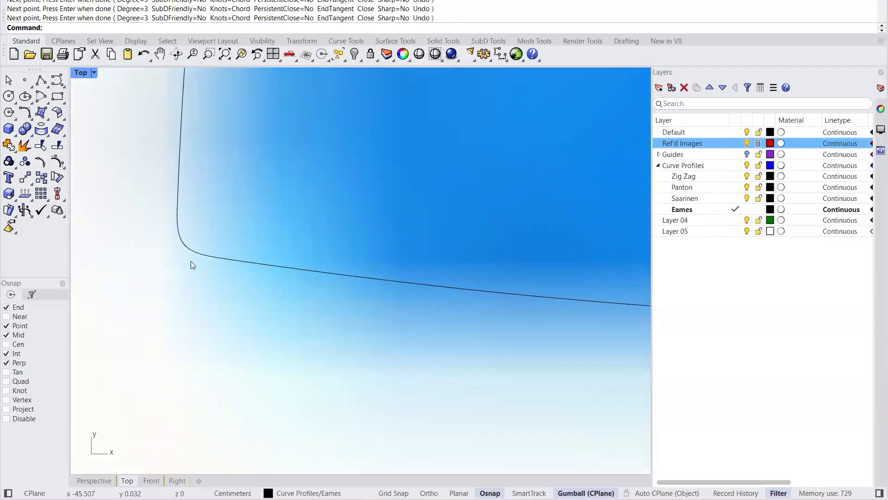
Step: Select the closed Eames profile and nudge a control point at the left foot's outer bottom corner slightly up and inward
scroll(191, 261, down, 5)
scroll(168, 264, down, 6)
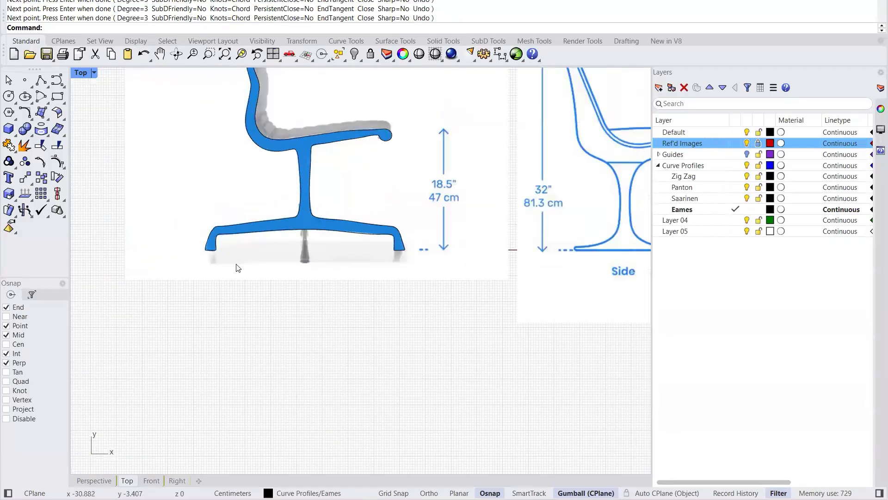
click(304, 233)
scroll(261, 290, up, 12)
scroll(139, 364, up, 3)
click(160, 354)
drag(205, 353, 215, 331)
scroll(215, 324, down, 10)
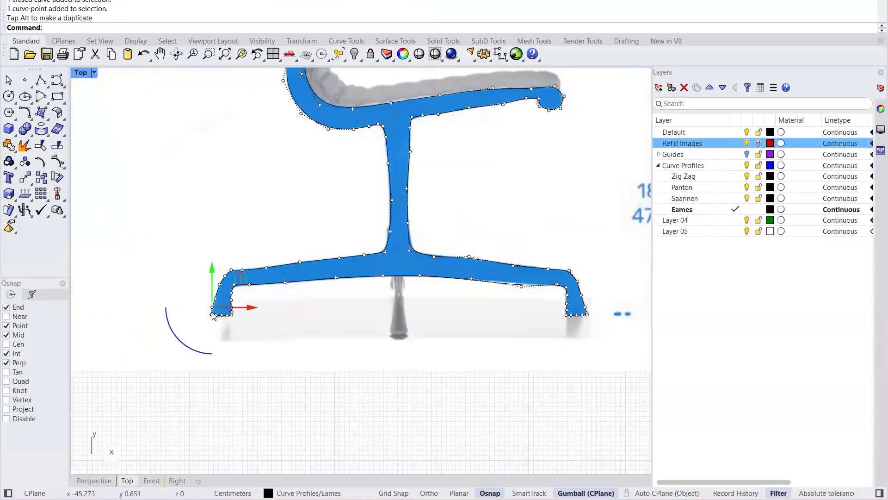
scroll(273, 305, down, 5)
key(Escape)
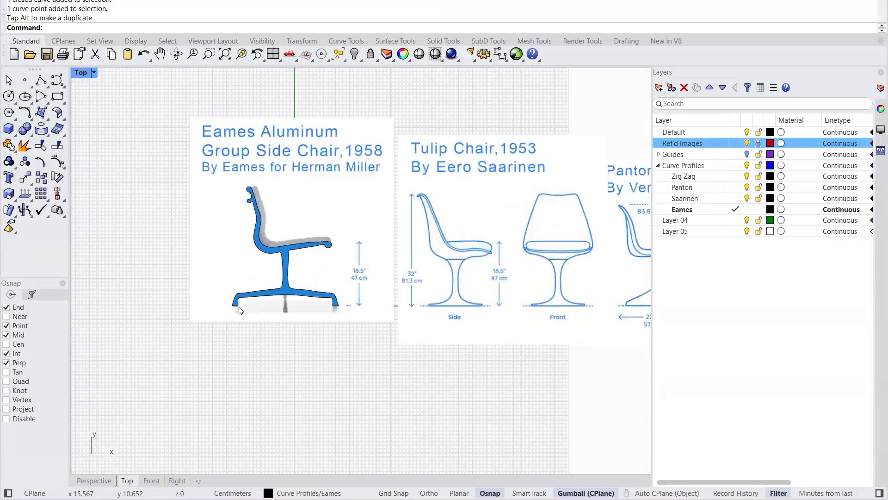
Step: Make the Saarinen layer current for tracing the Tulip chair's side view
scroll(222, 273, up, 6)
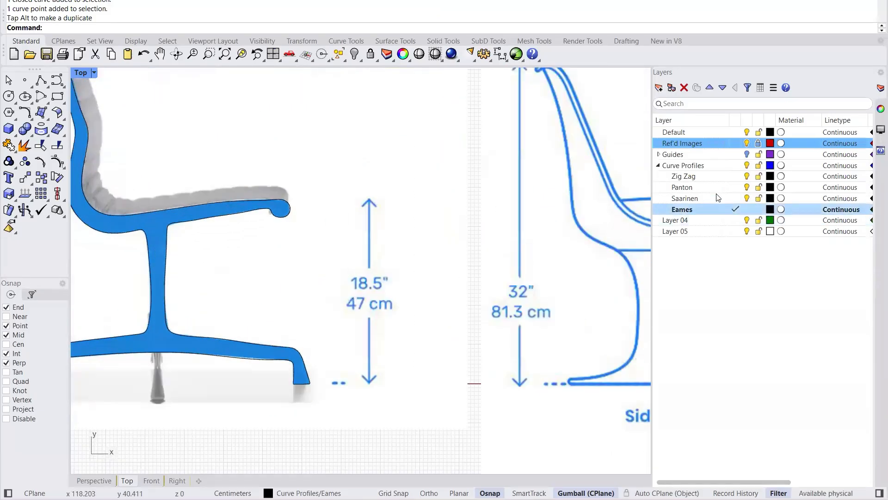
scroll(415, 270, down, 8)
scroll(388, 229, up, 8)
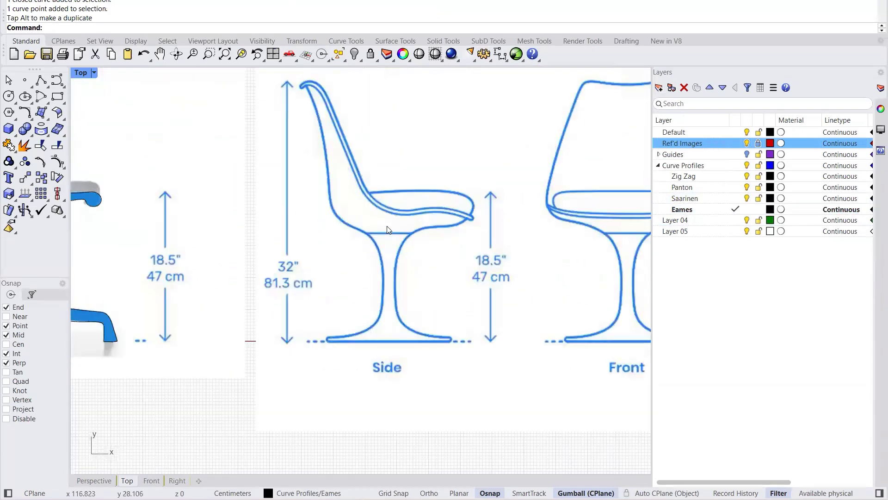
scroll(388, 229, up, 3)
double_click(714, 198)
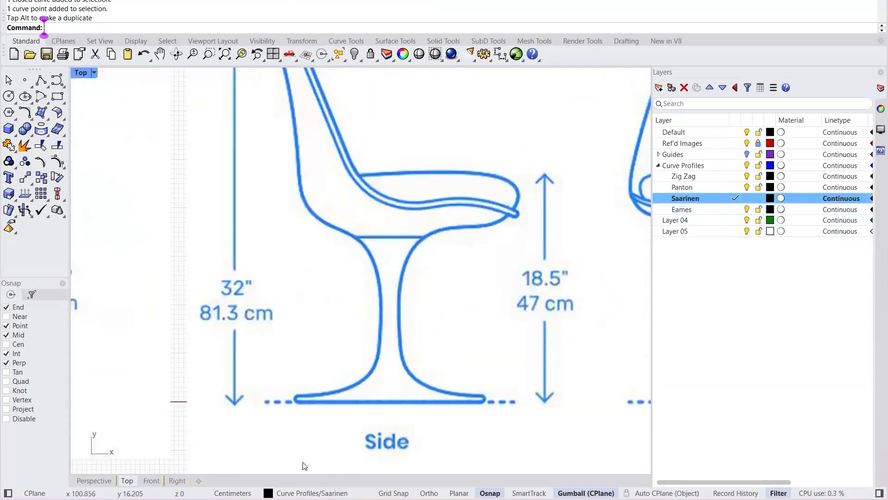
Step: Start an interpolated curve at the left tip of the Tulip chair's base and trace along the base's upper edge
scroll(303, 403, up, 6)
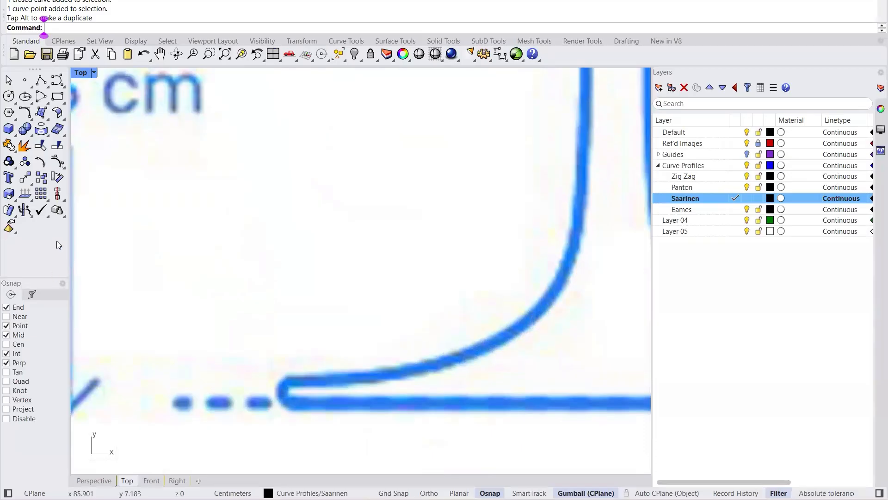
click(61, 82)
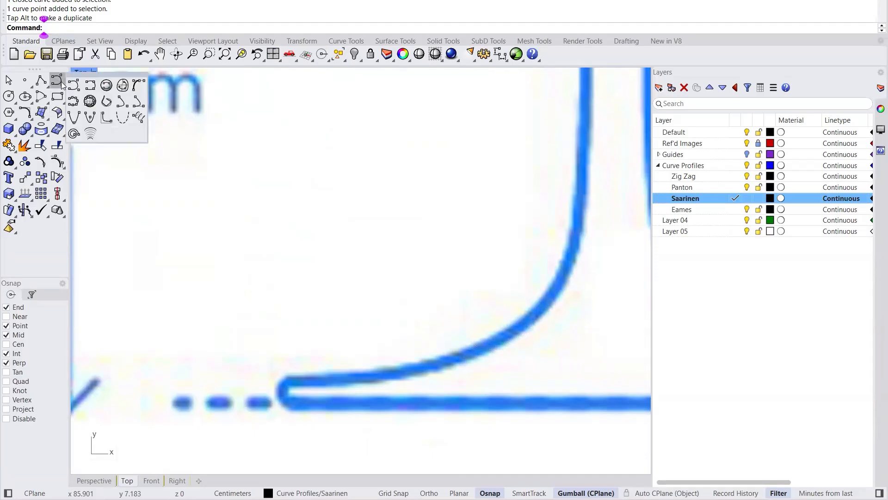
click(91, 86)
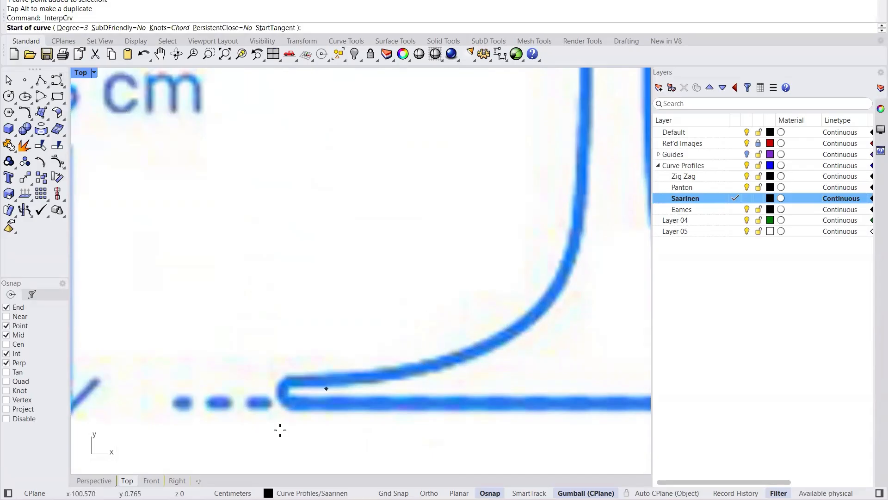
scroll(280, 407, up, 6)
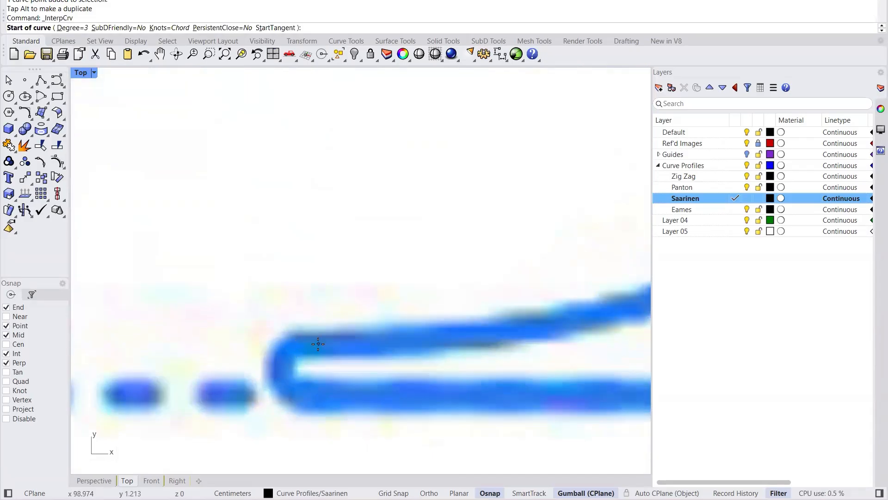
click(307, 342)
scroll(342, 335, down, 3)
scroll(367, 332, up, 3)
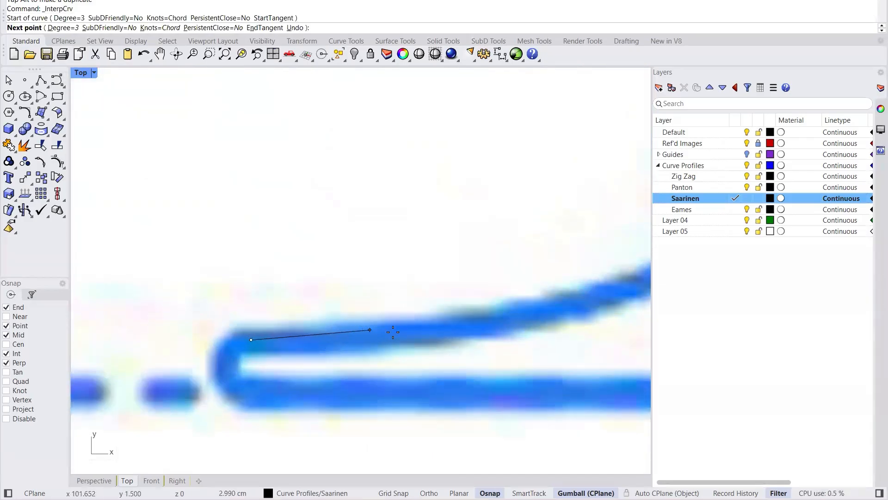
click(405, 329)
scroll(277, 367, down, 4)
scroll(403, 345, up, 3)
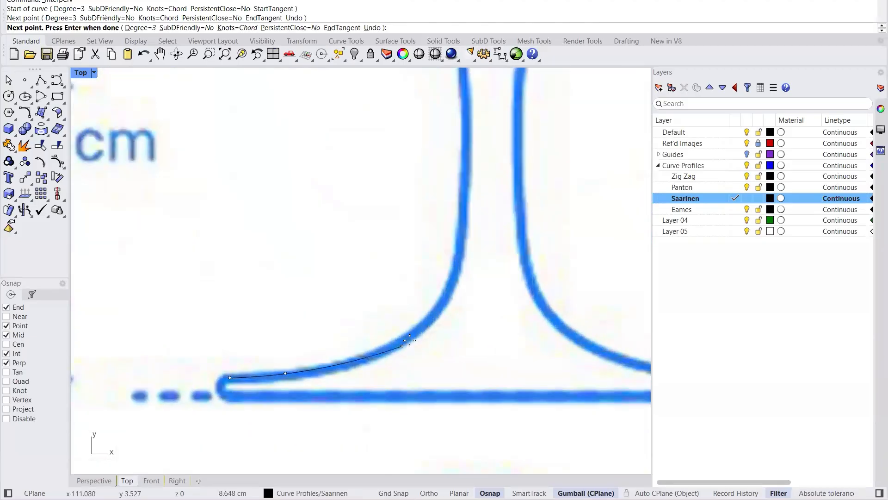
Step: Continue the curve up the base's left flare and along the lower left side of the stem
click(409, 337)
click(459, 252)
scroll(426, 293, down, 3)
scroll(433, 241, up, 3)
click(435, 294)
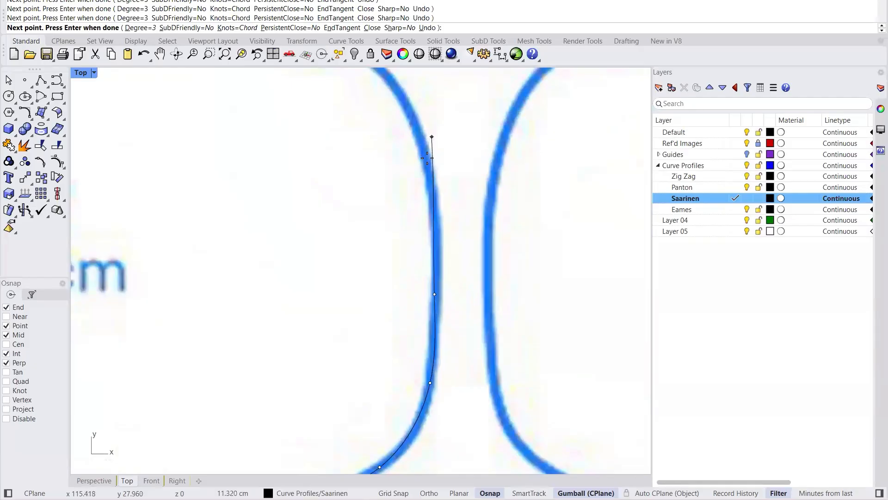
Step: Extend the curve from the stem's upper left side outward along the underside of the seat shell
scroll(449, 222, down, 3)
scroll(420, 157, up, 3)
click(419, 159)
click(323, 103)
scroll(452, 311, down, 3)
scroll(496, 367, up, 5)
scroll(458, 326, up, 3)
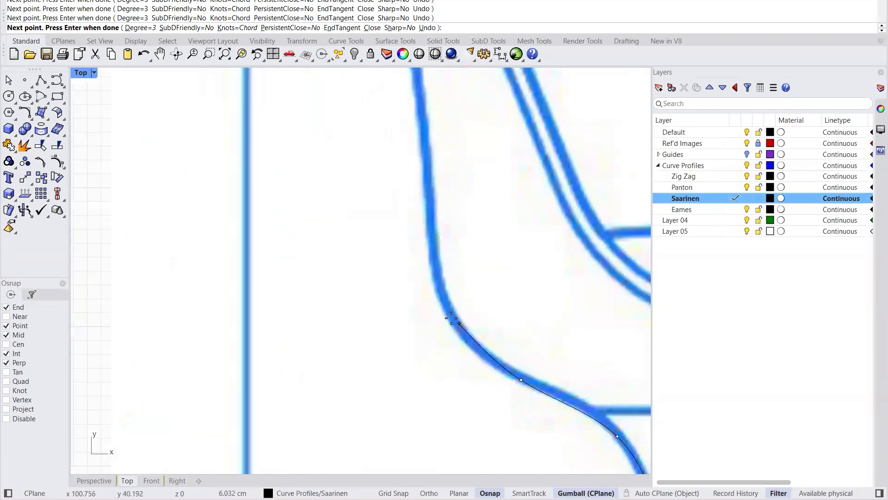
Step: Trace around the shell's lower rear bend and up the back edge toward the top of the backrest
click(446, 308)
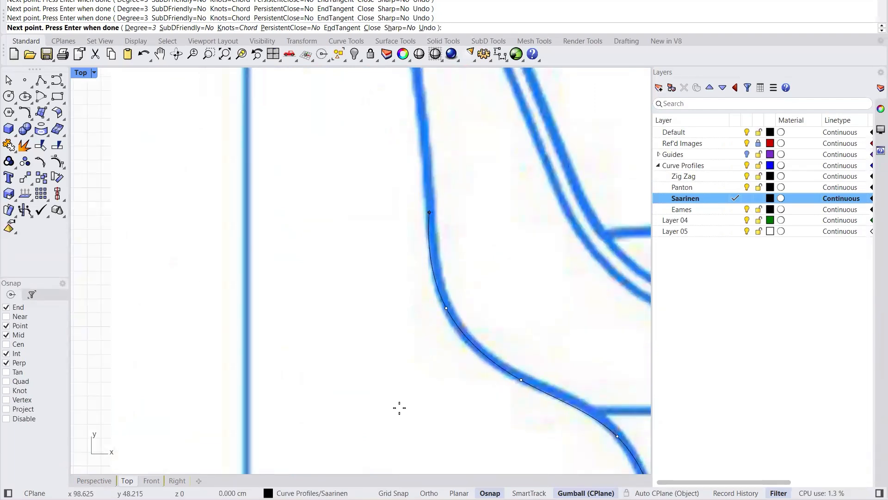
scroll(399, 408, down, 3)
scroll(398, 260, up, 3)
click(415, 251)
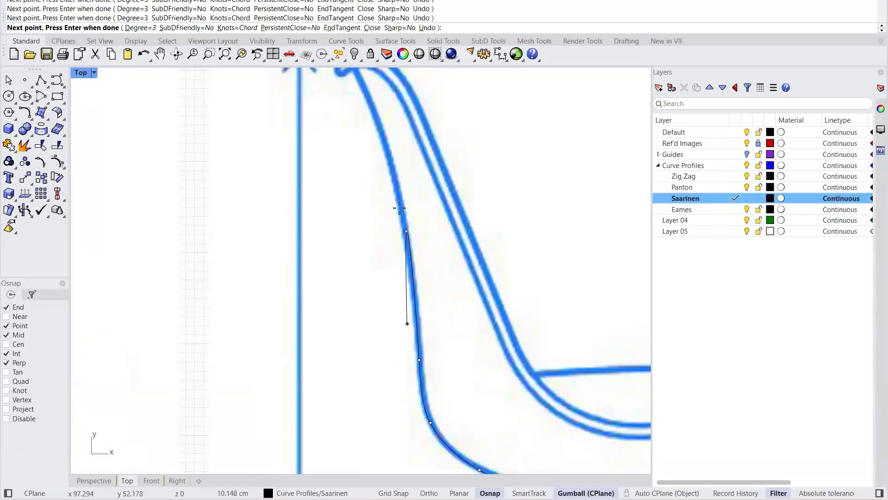
scroll(407, 227, down, 3)
scroll(406, 238, up, 3)
click(400, 235)
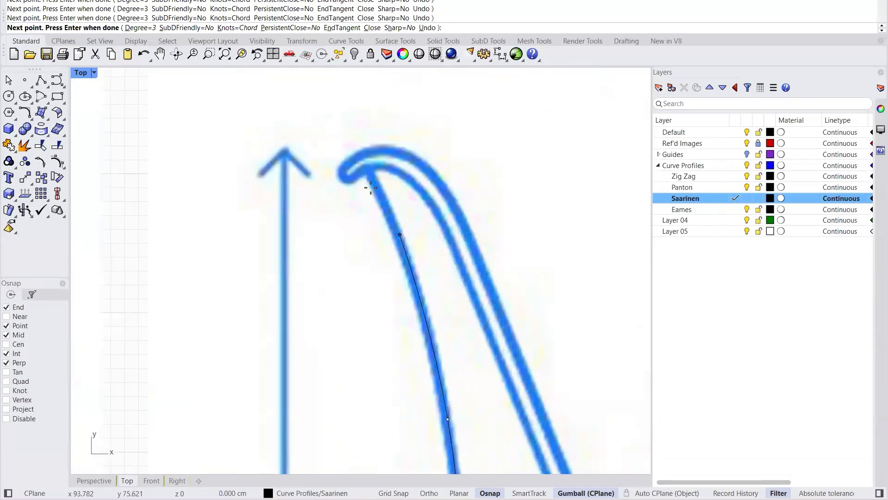
Step: Round the curled lip at the top of the backrest with closely spaced curve points
scroll(384, 199, up, 3)
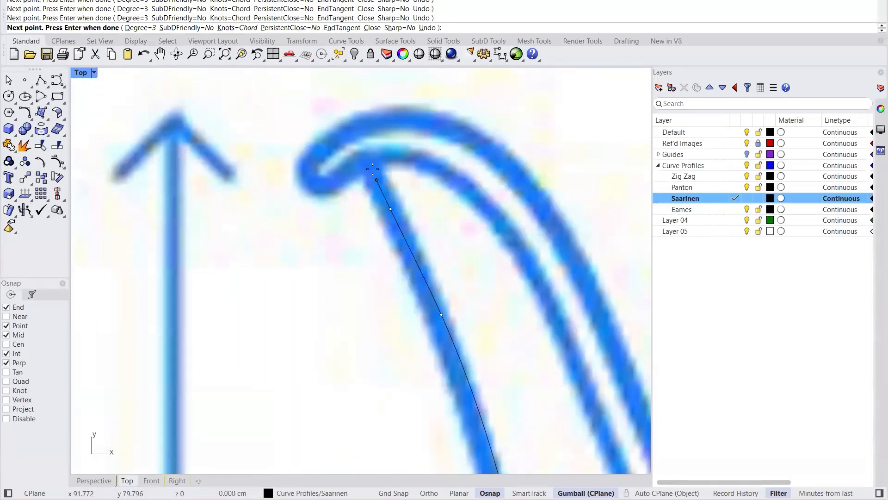
scroll(371, 168, up, 2)
click(364, 162)
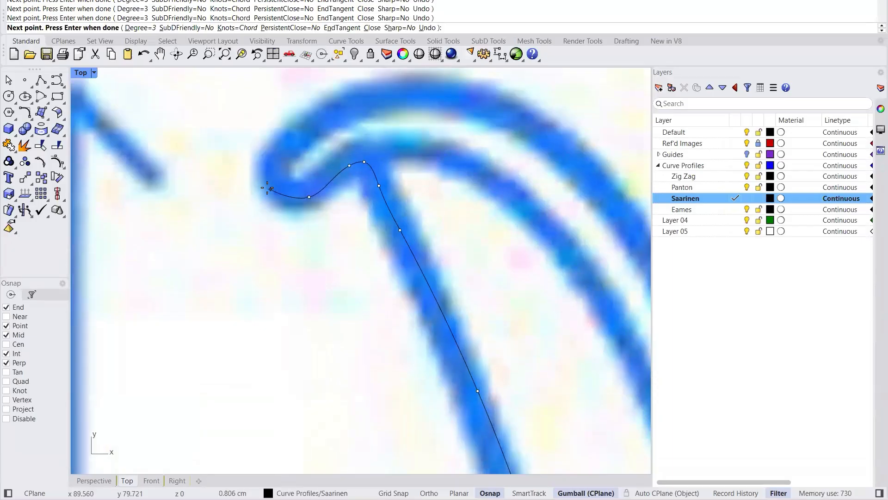
scroll(195, 248, down, 5)
scroll(326, 162, up, 5)
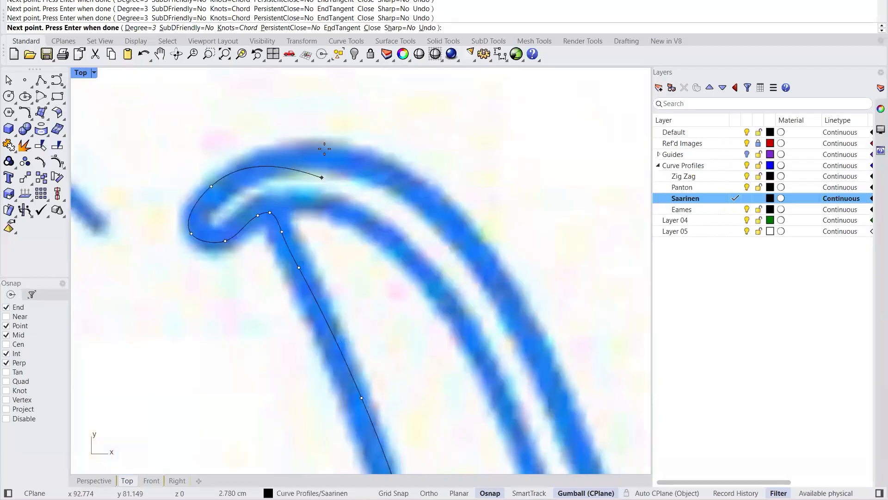
Step: Carry the curve over the top of the backrest and down the upper part of its front edge
click(335, 137)
click(515, 257)
scroll(327, 178, down, 5)
scroll(366, 231, down, 3)
scroll(326, 111, up, 8)
scroll(410, 323, down, 5)
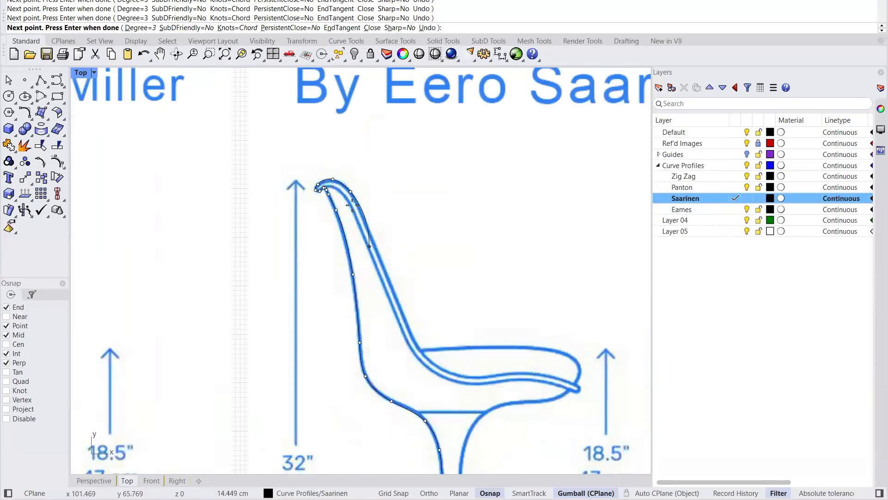
scroll(376, 218, up, 5)
scroll(356, 217, down, 5)
scroll(407, 333, up, 5)
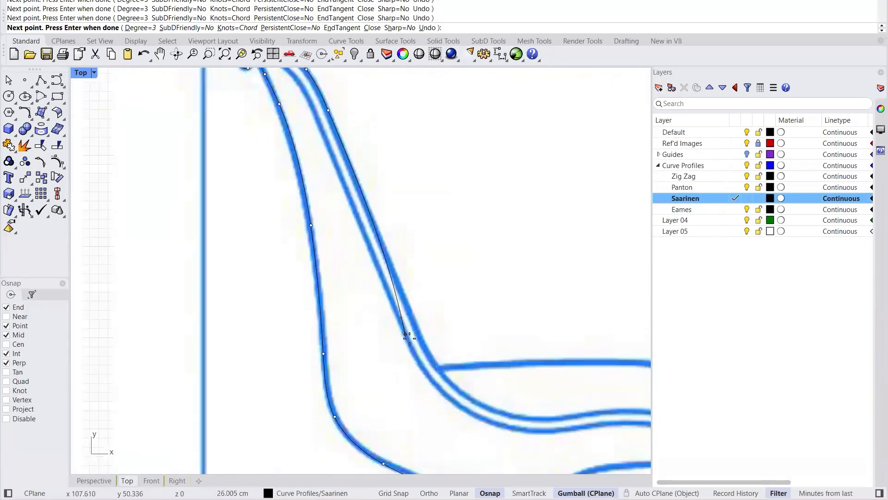
Step: Continue the curve down the front of the backrest, past the cushion junction and into the seat's dip
scroll(408, 308, down, 5)
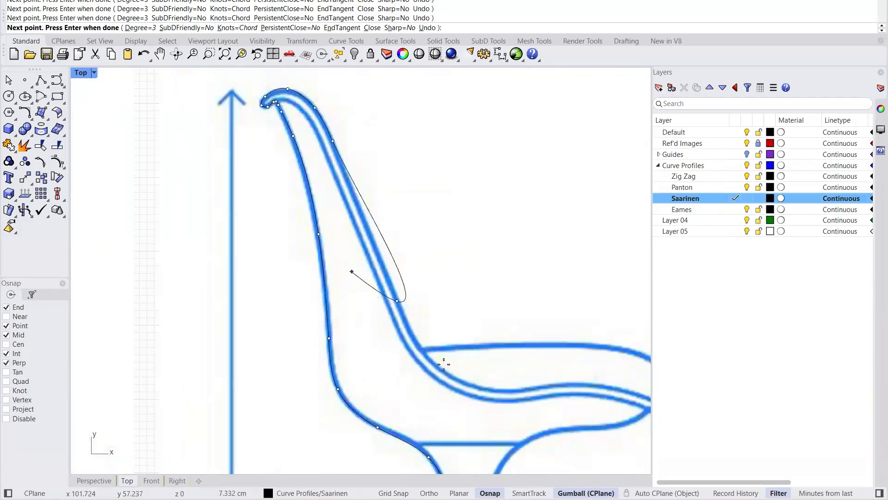
scroll(363, 293, up, 5)
click(347, 276)
scroll(390, 320, down, 5)
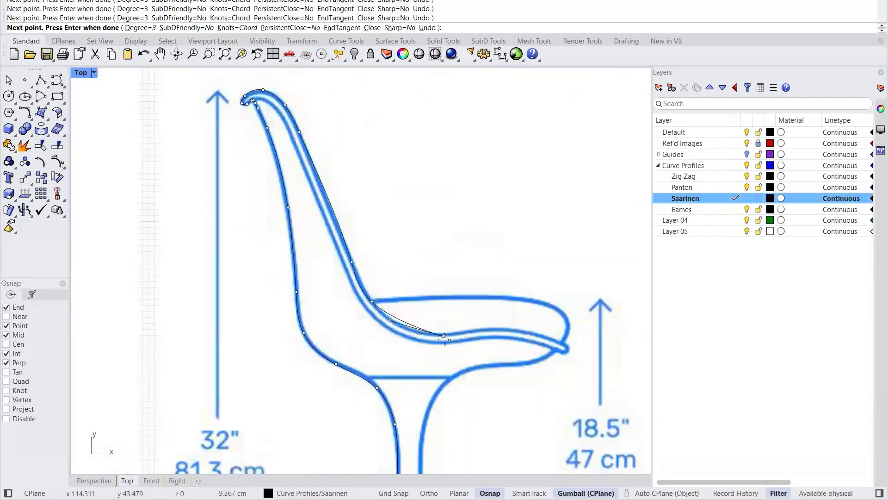
scroll(440, 296, up, 2)
scroll(450, 289, down, 5)
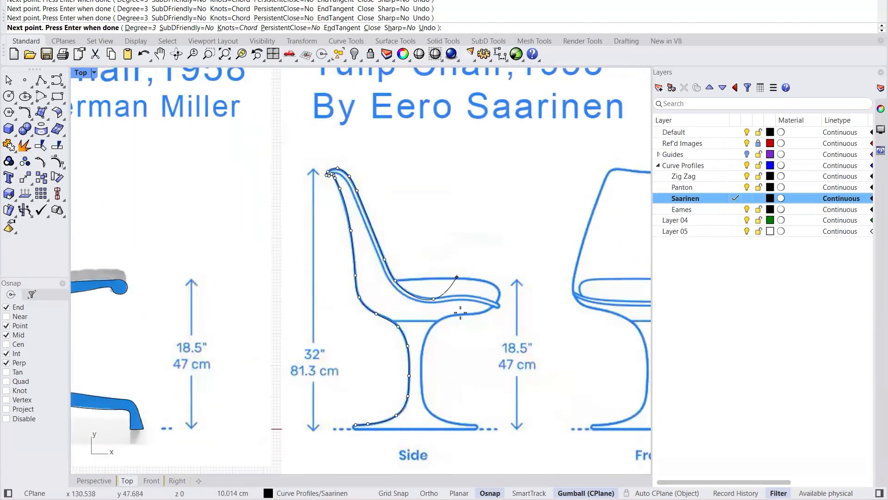
scroll(456, 284, up, 3)
scroll(452, 274, down, 3)
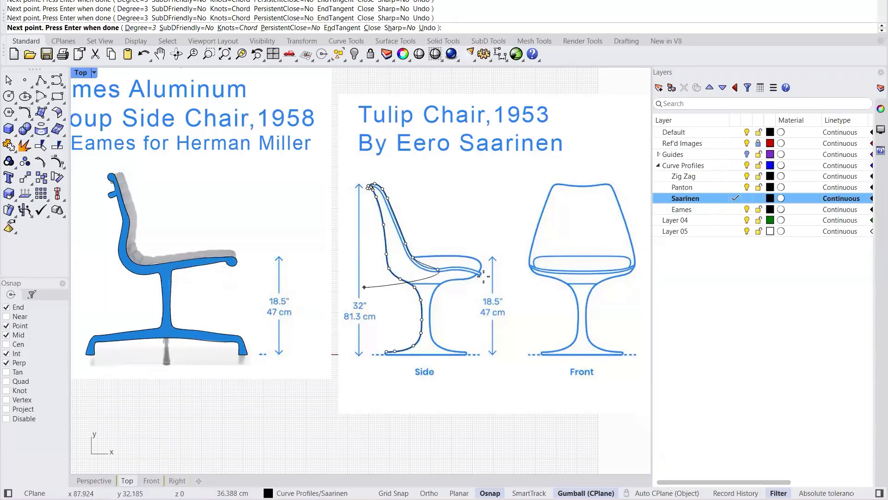
Step: Follow the shell's wavy upper edge beneath the cushion toward the front of the seat
scroll(492, 275, up, 6)
scroll(404, 263, up, 8)
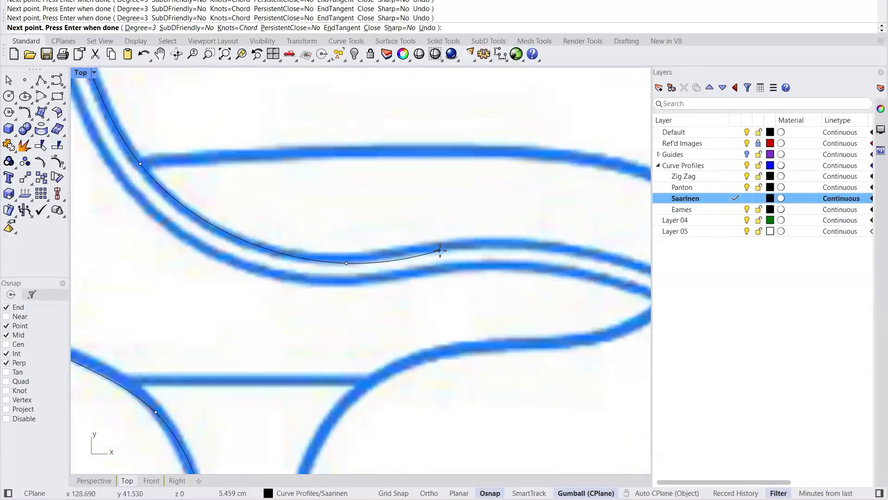
click(440, 249)
scroll(440, 249, down, 3)
scroll(562, 261, up, 3)
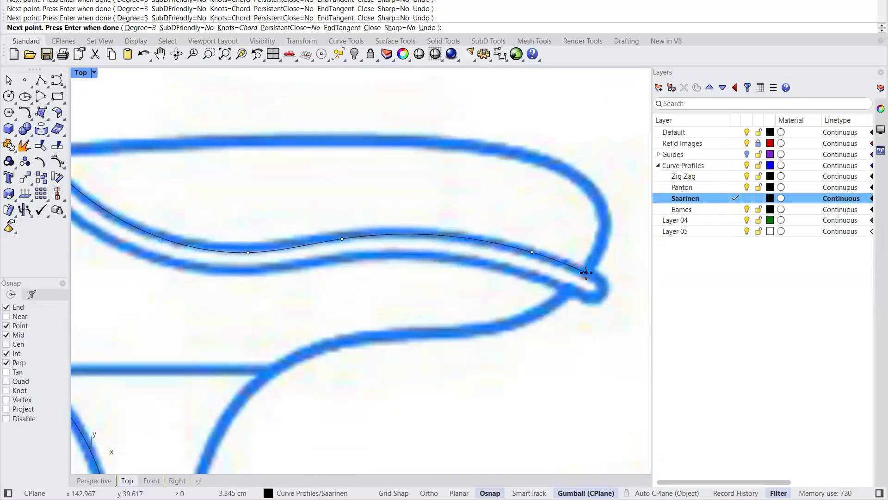
Step: Round the shell's front lip with closely spaced points, ending on the underside of the seat
scroll(602, 284, up, 4)
click(603, 281)
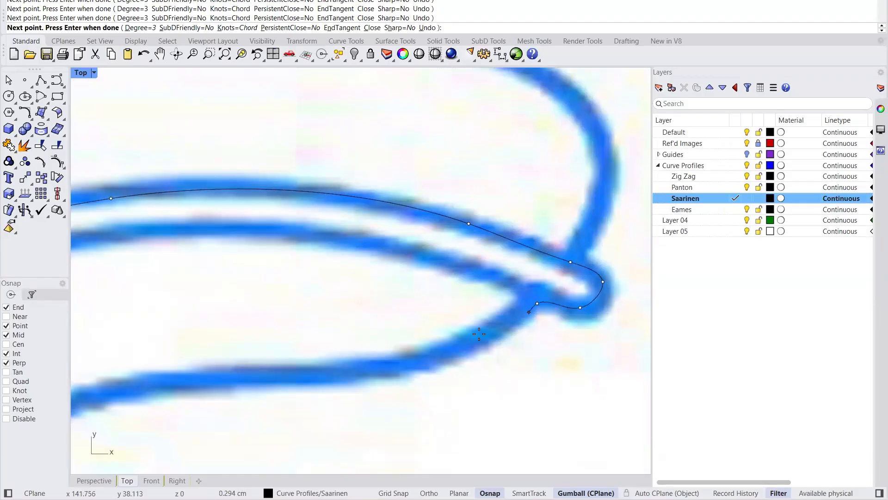
scroll(538, 311, down, 4)
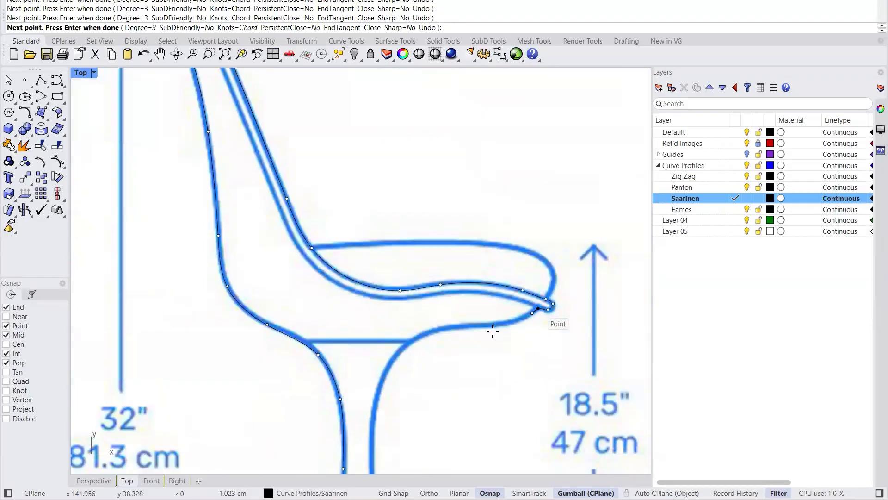
Step: Trace the underside of the seat back from the front lip to the top right of the stem
scroll(555, 321, up, 3)
click(472, 318)
scroll(460, 301, down, 5)
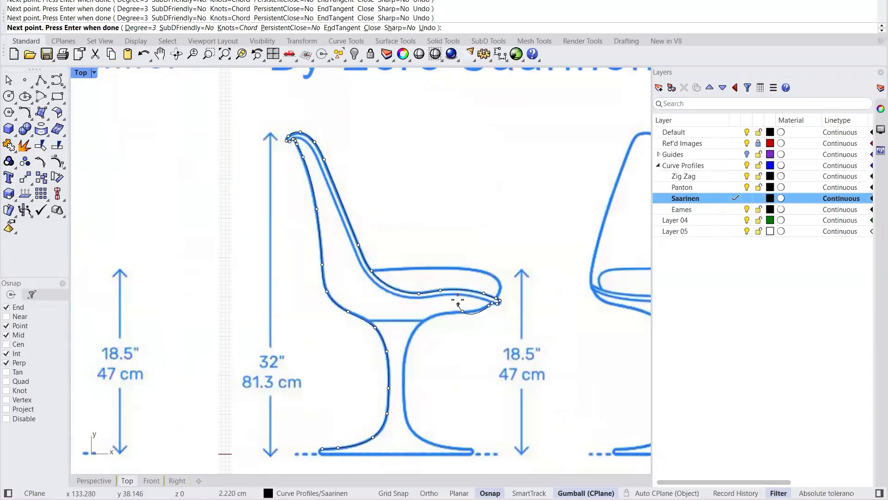
scroll(445, 300, up, 4)
scroll(445, 299, up, 4)
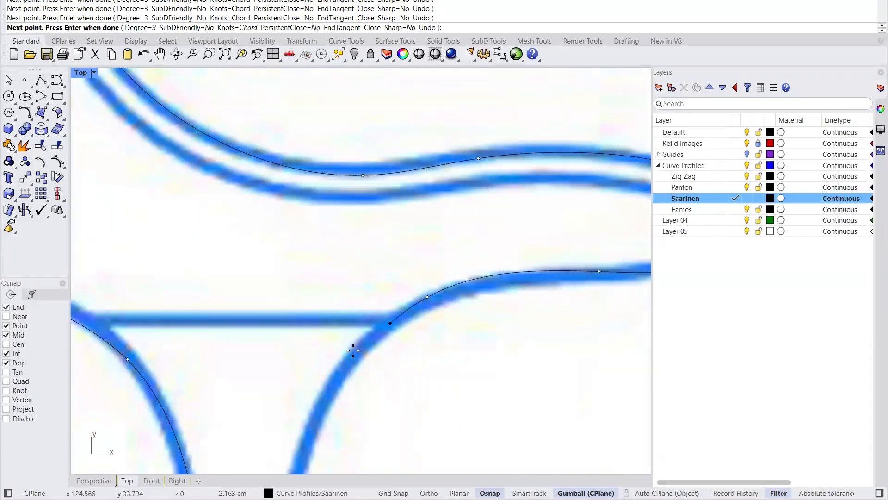
Step: Continue the curve down the right side of the stem to its narrow middle
scroll(313, 144, down, 5)
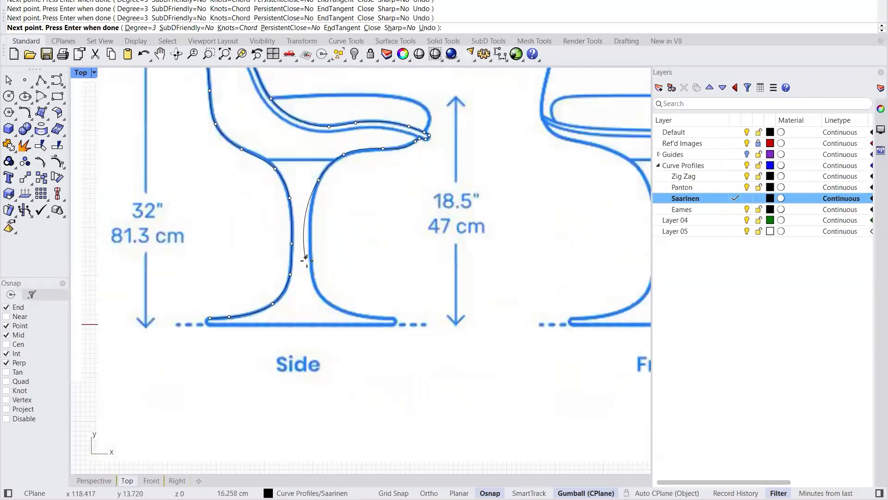
scroll(317, 259, up, 3)
click(314, 185)
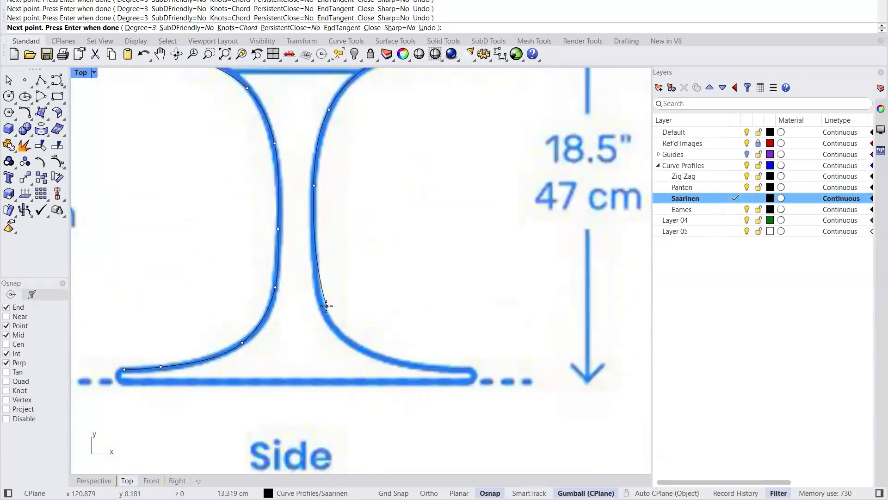
click(320, 314)
scroll(366, 349, up, 3)
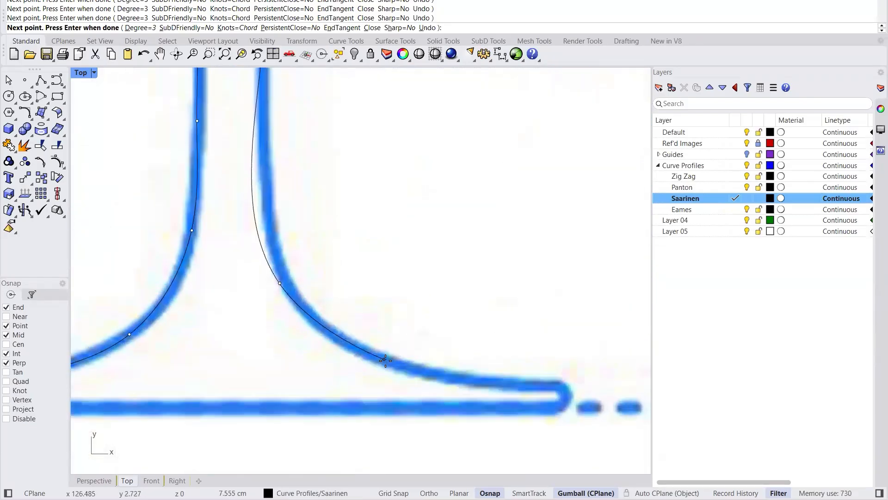
key(ctrl+z)
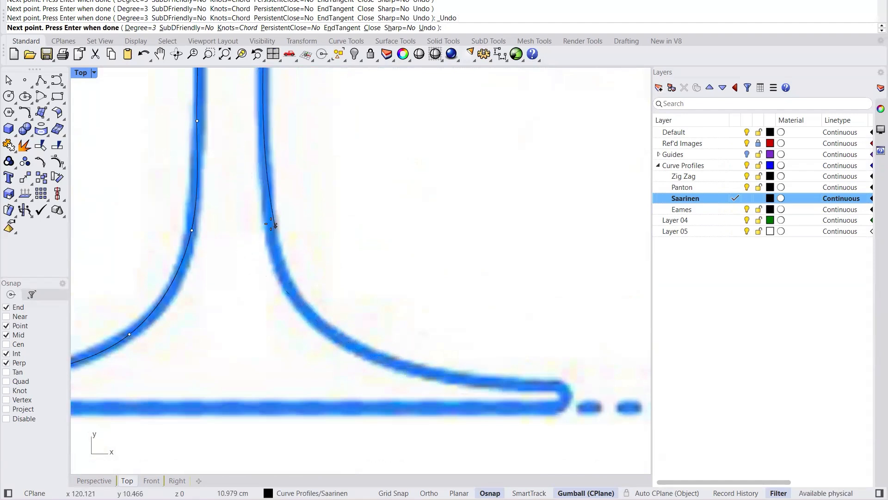
Step: Trace the base's right flare outward along its upper edge toward the right tip
scroll(287, 260, down, 3)
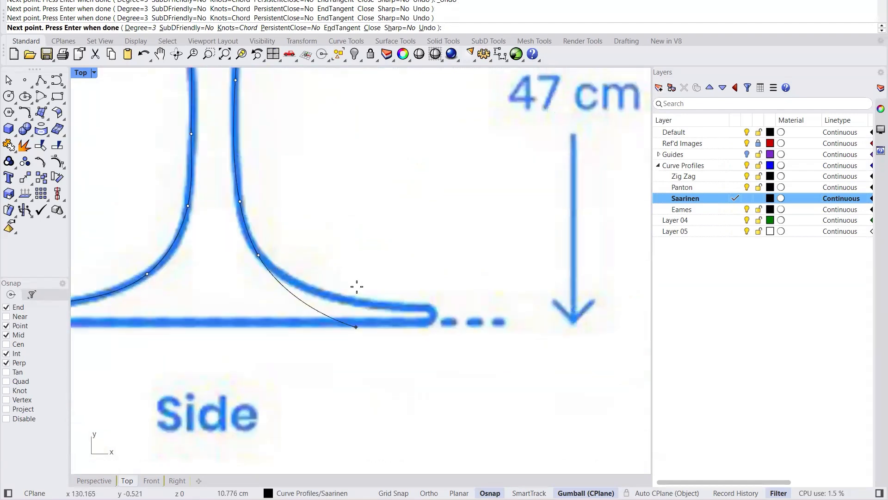
scroll(356, 288, up, 3)
click(322, 281)
scroll(471, 296, up, 3)
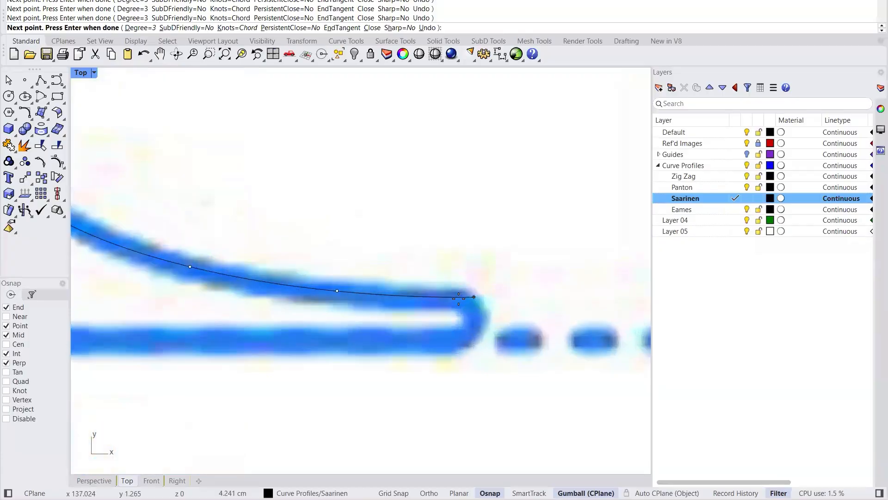
Step: Round the right tip of the Tulip base with closely spaced points, ending on its bottom edge
click(479, 306)
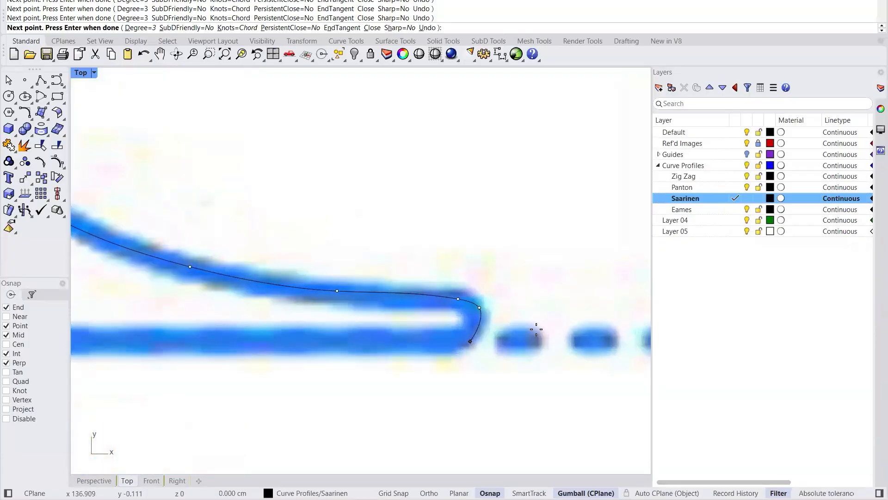
scroll(529, 329, down, 12)
scroll(485, 342, up, 10)
scroll(514, 336, down, 10)
scroll(522, 331, up, 15)
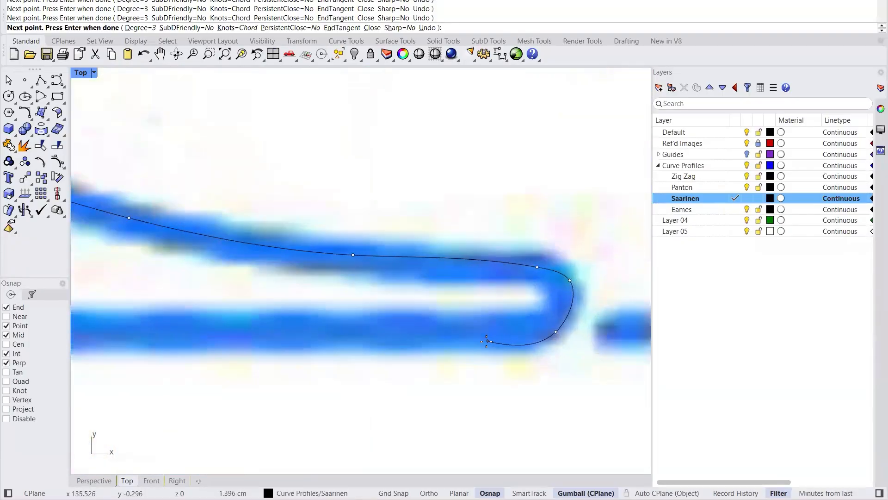
scroll(487, 341, down, 6)
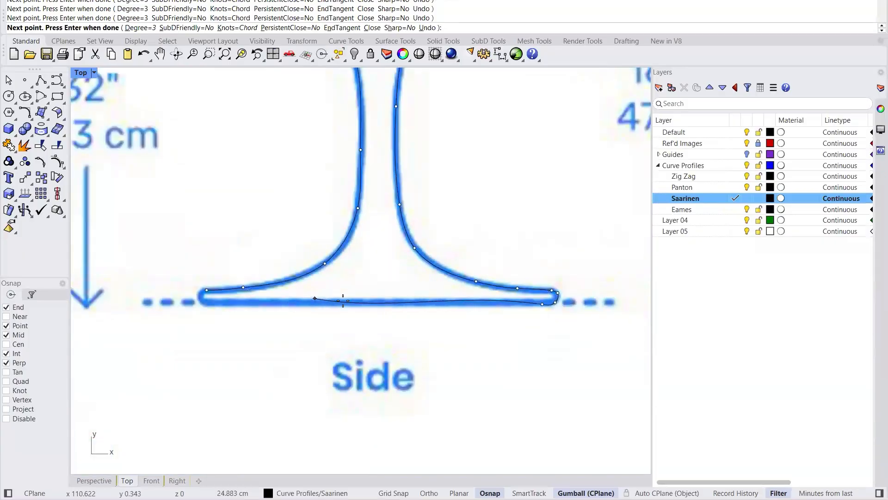
Step: Trace the bottom edge of the Tulip base toward its left end, undoing the misplaced point and spacing points more closely
scroll(502, 298, up, 4)
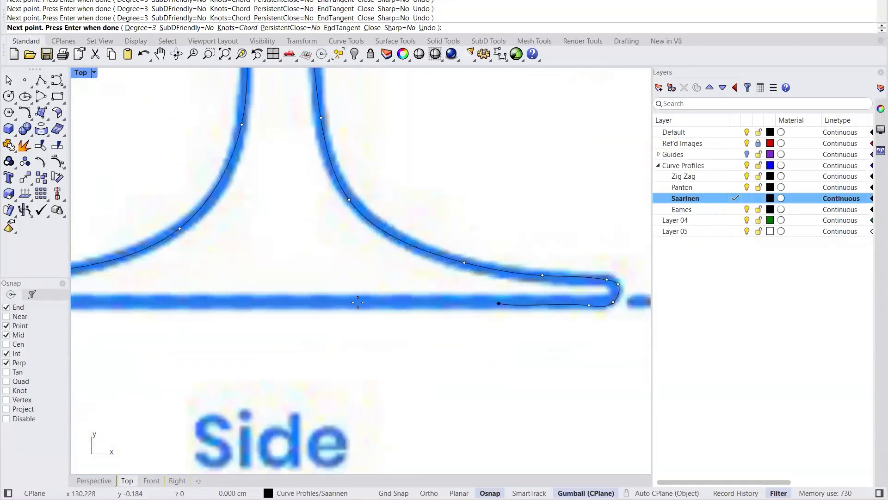
scroll(358, 302, down, 8)
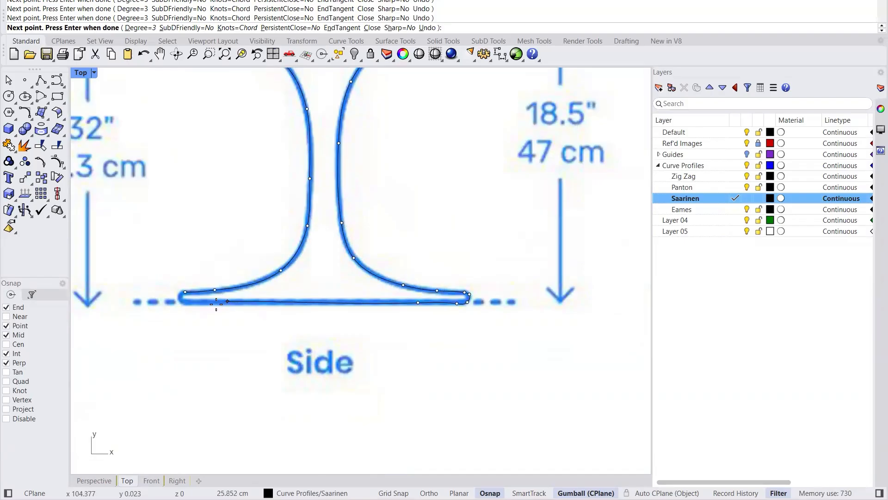
scroll(177, 303, up, 20)
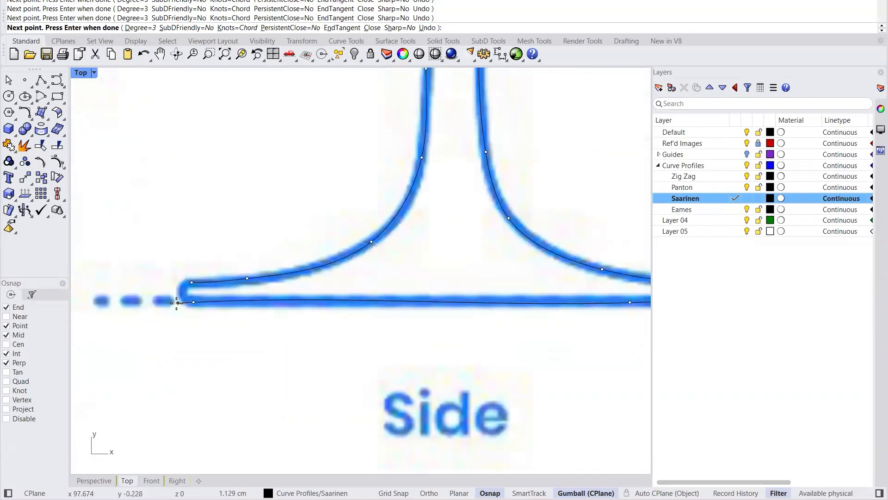
scroll(177, 303, down, 18)
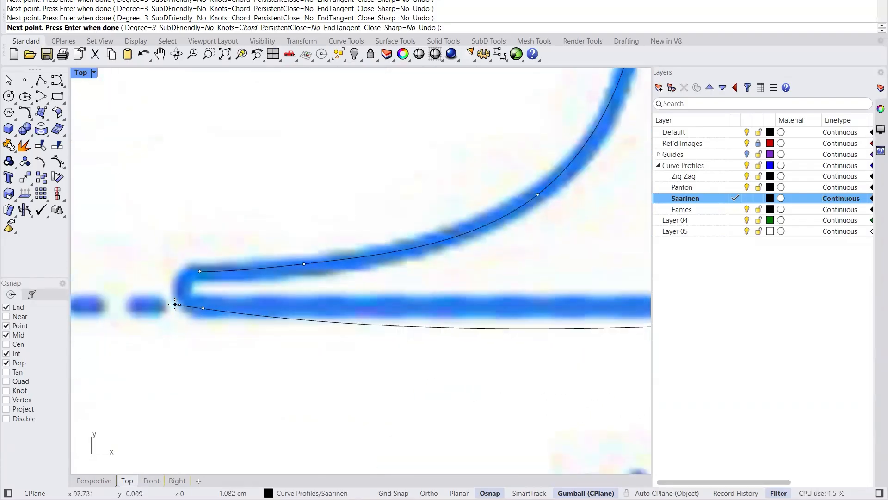
key(ctrl+z)
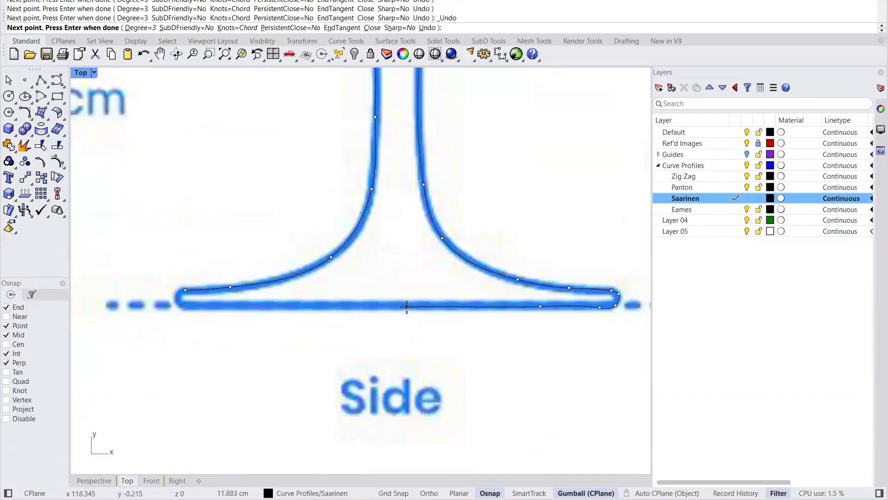
scroll(171, 306, up, 14)
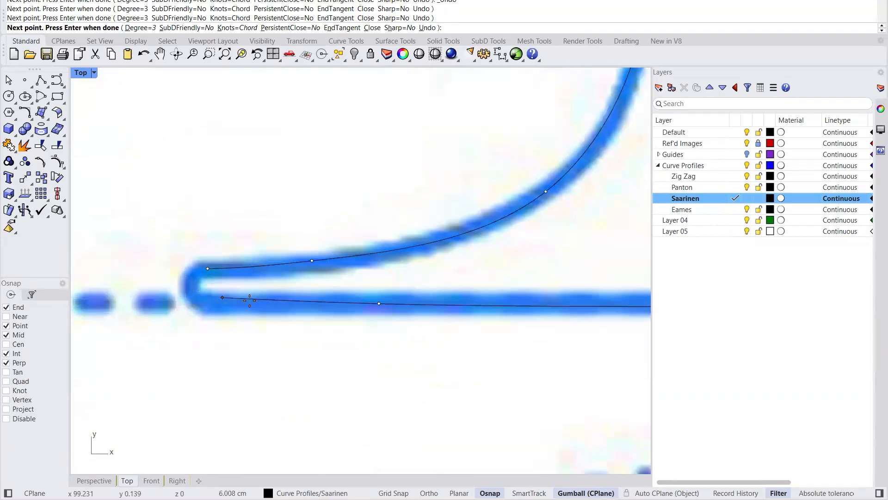
Step: Round the left tip of the Tulip base and close the profile curve at its starting point
click(179, 309)
click(139, 304)
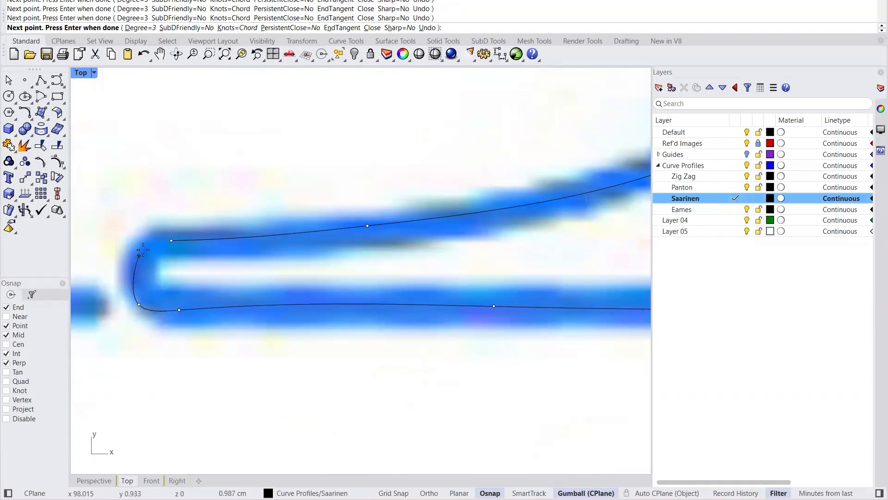
click(172, 241)
scroll(198, 243, down, 15)
scroll(200, 264, down, 10)
scroll(413, 208, down, 3)
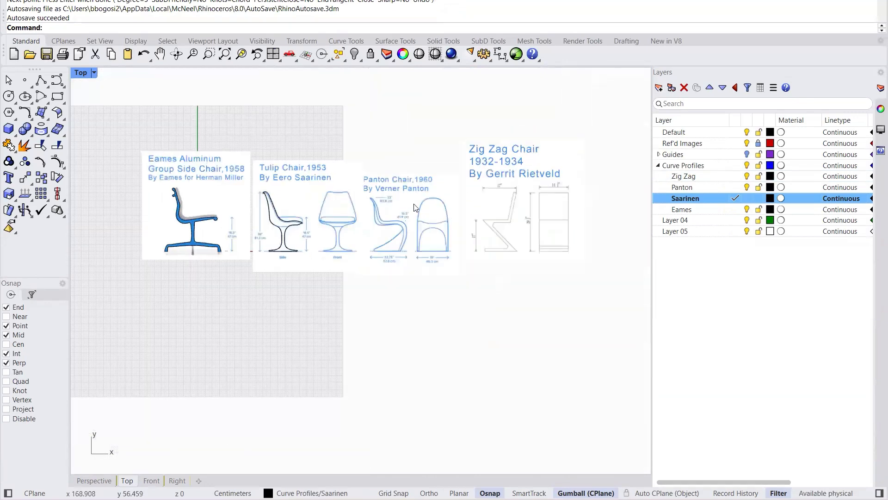
Step: Make the Panton layer current for tracing the side view of the Panton chair
scroll(413, 208, up, 10)
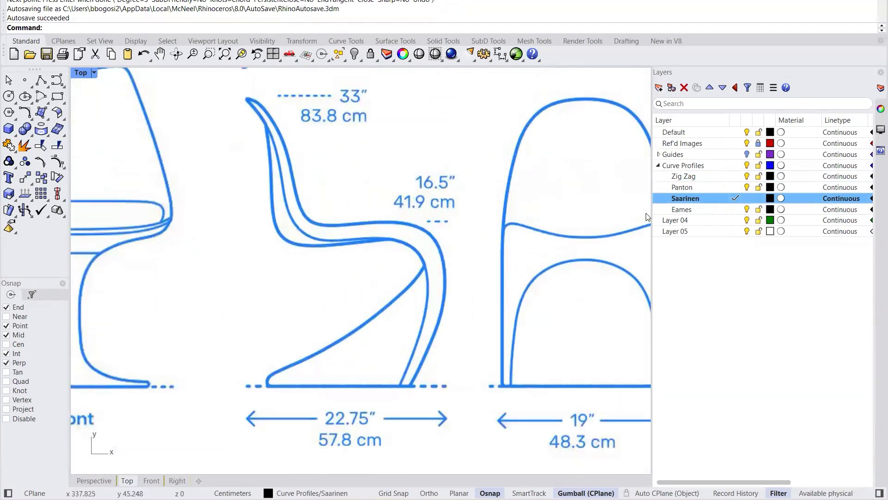
double_click(698, 187)
scroll(284, 309, down, 4)
scroll(322, 287, up, 6)
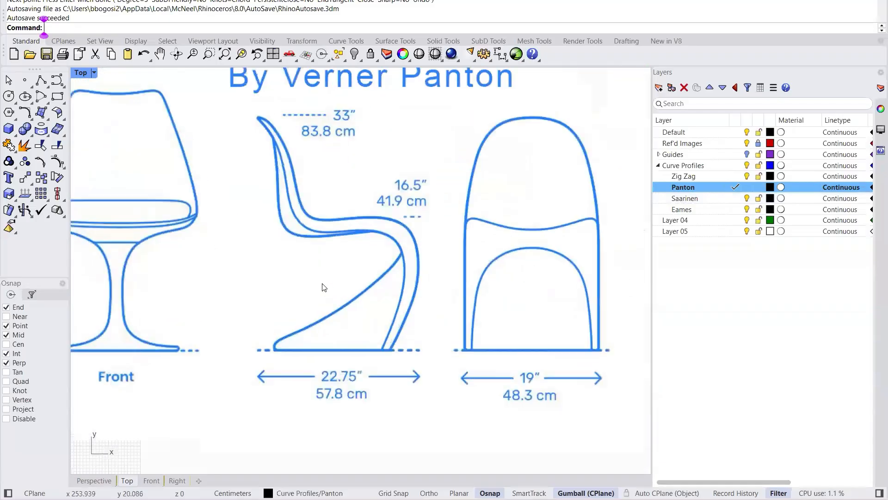
scroll(323, 337, down, 2)
scroll(272, 407, up, 1)
scroll(273, 407, up, 3)
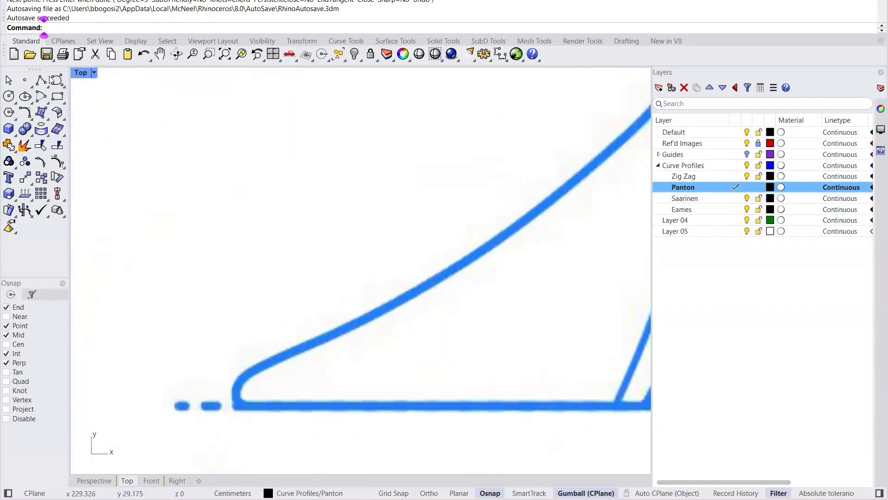
Step: Start an interpolated curve at the Panton base's lower left corner and round it onto the sloping edge
click(62, 85)
click(90, 87)
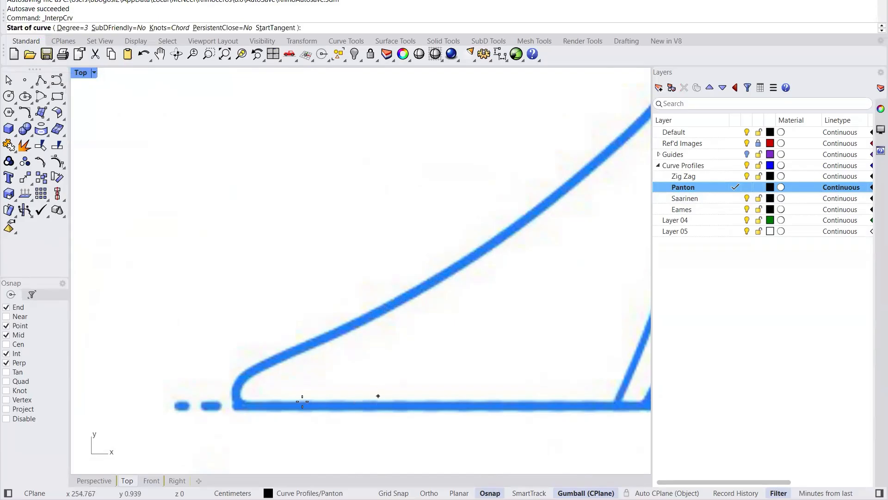
scroll(275, 407, up, 3)
click(207, 396)
click(201, 374)
click(268, 318)
scroll(352, 281, down, 3)
scroll(352, 281, up, 2)
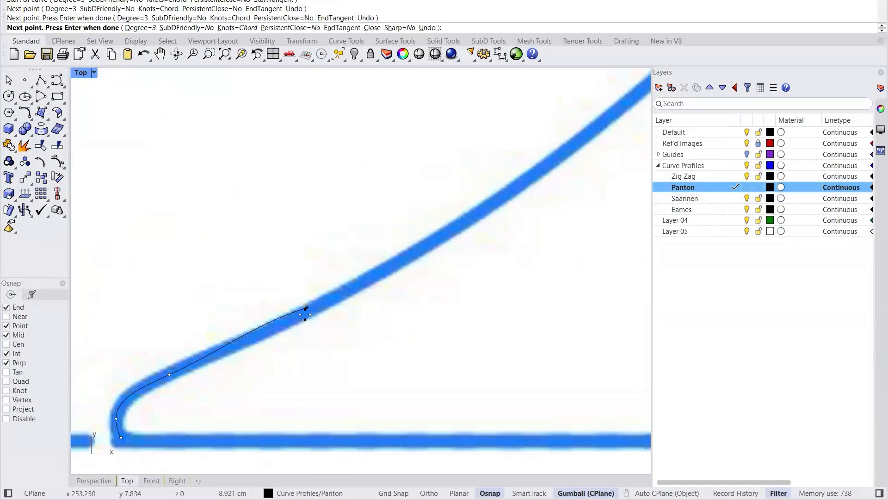
Step: Trace the sloping edge up to where it meets the curved leg, replacing the misplaced point below the junction
click(319, 297)
scroll(413, 238, down, 4)
scroll(413, 237, up, 6)
click(415, 250)
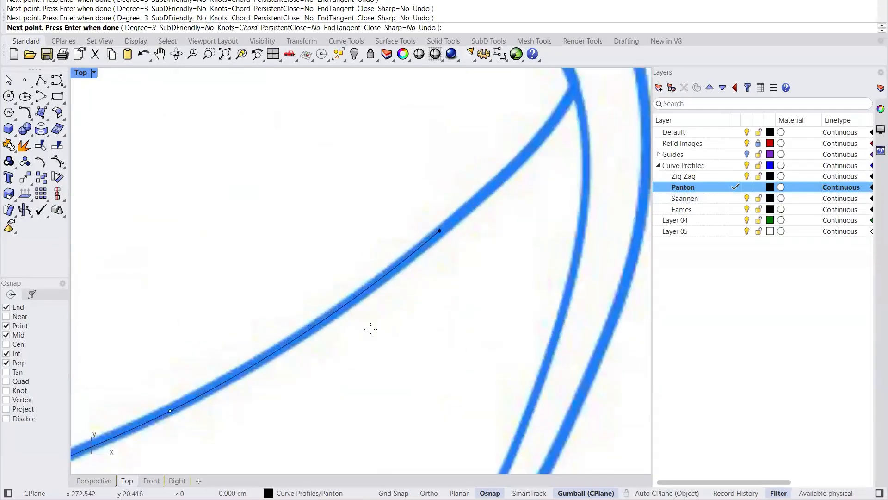
scroll(371, 329, down, 7)
scroll(464, 224, up, 7)
click(463, 224)
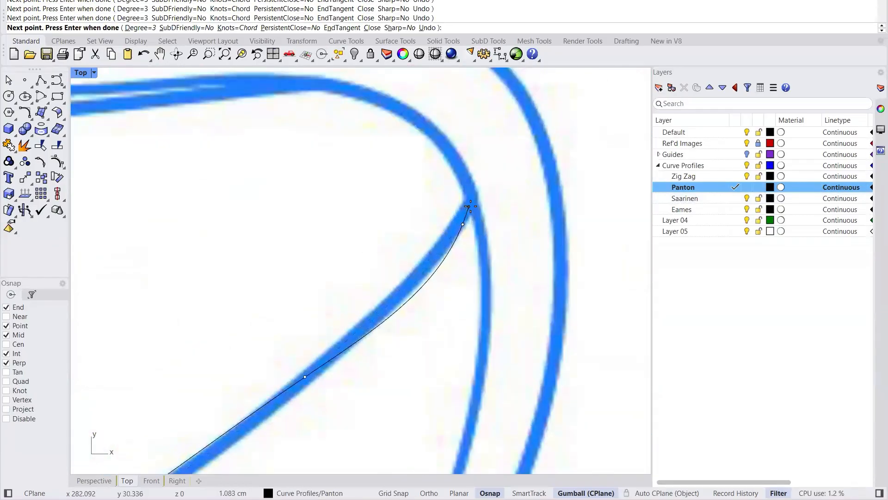
key(ctrl+z)
click(430, 260)
click(463, 216)
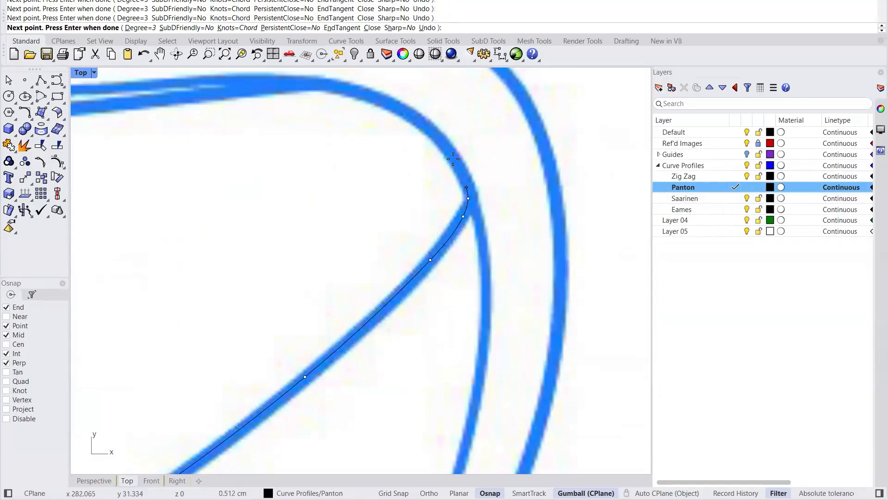
Step: Trace around the inner bend above the leg and along the seat's underside to the lower back corner
click(416, 121)
scroll(528, 204, down, 8)
scroll(440, 155, up, 8)
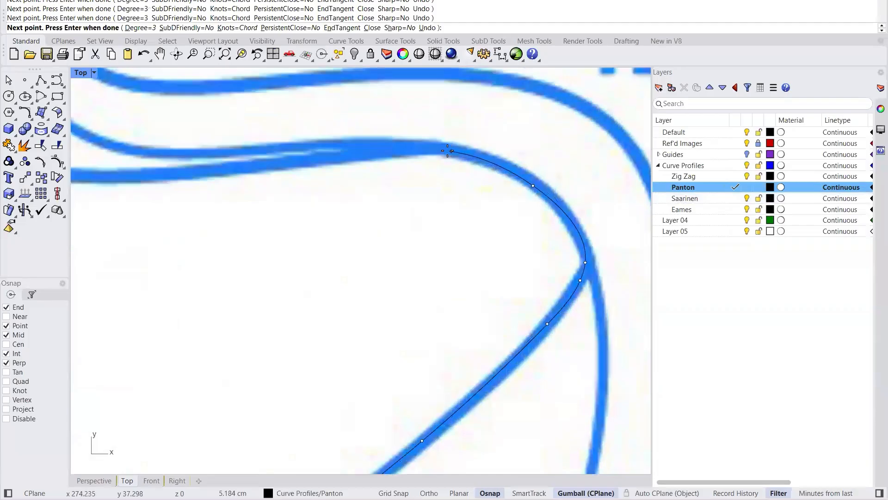
click(348, 153)
scroll(348, 157, down, 5)
scroll(324, 155, up, 5)
click(313, 160)
click(191, 155)
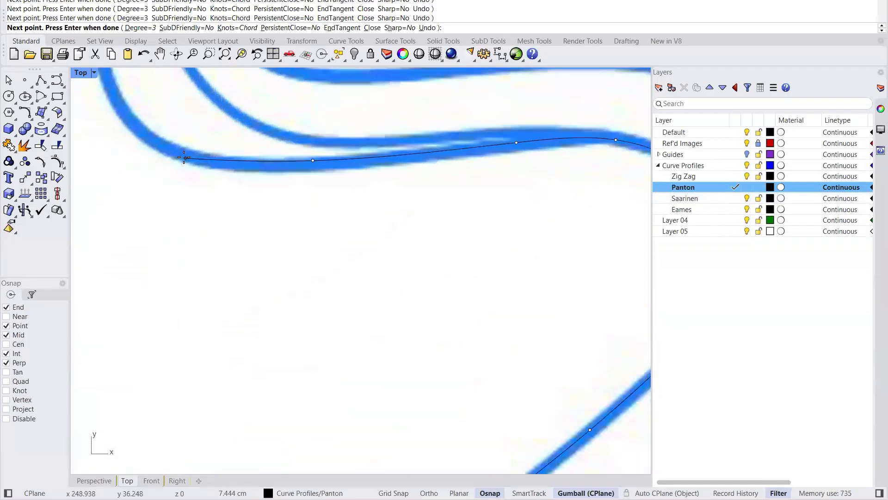
Step: Round the lower back corner and continue the curve up the outer rear edge of the backrest
scroll(252, 301, down, 5)
scroll(185, 238, up, 5)
scroll(338, 262, up, 3)
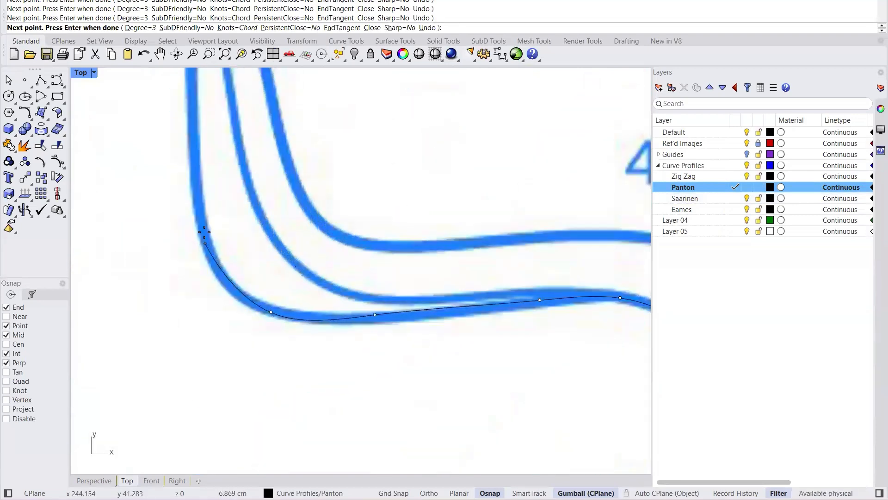
click(198, 227)
scroll(214, 252, down, 7)
scroll(203, 162, up, 6)
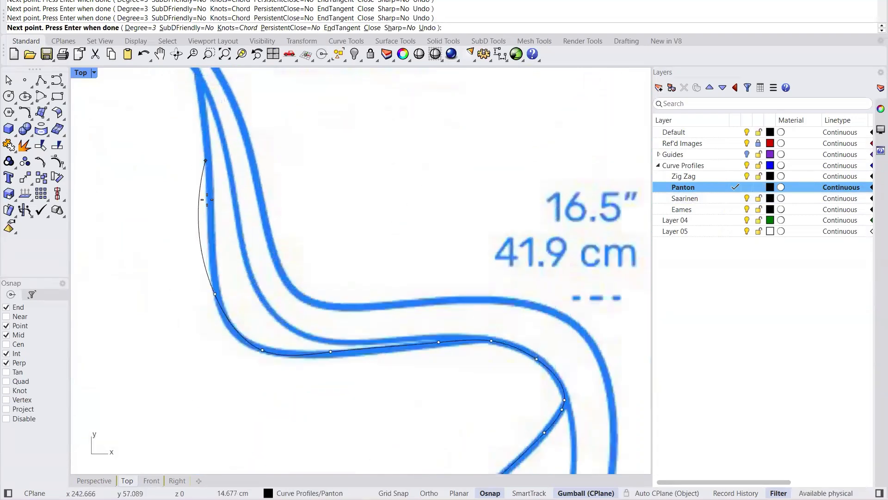
click(214, 238)
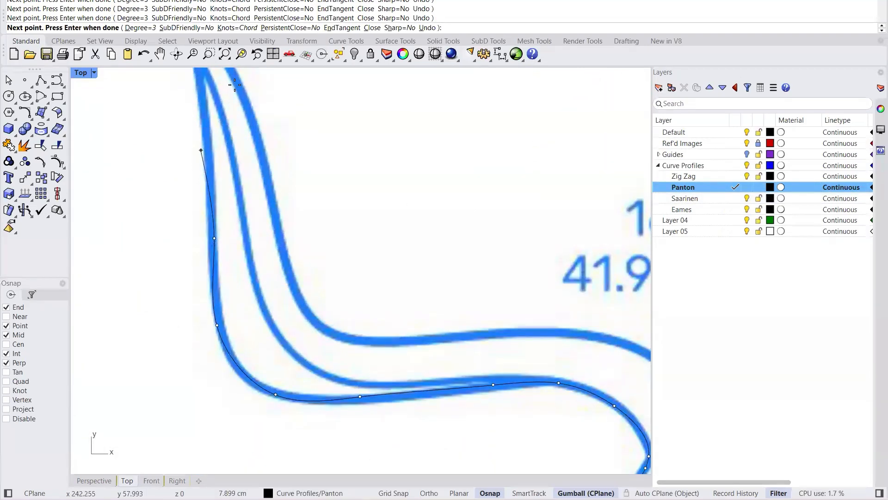
click(206, 91)
Step: Trace the upper rear edge of the backrest and round its top tip onto the front edge
scroll(231, 213, down, 4)
scroll(230, 213, up, 5)
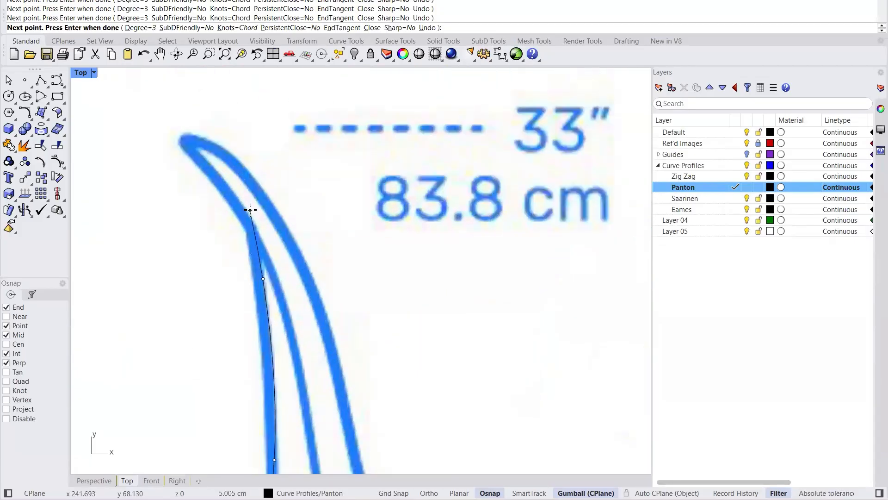
click(192, 138)
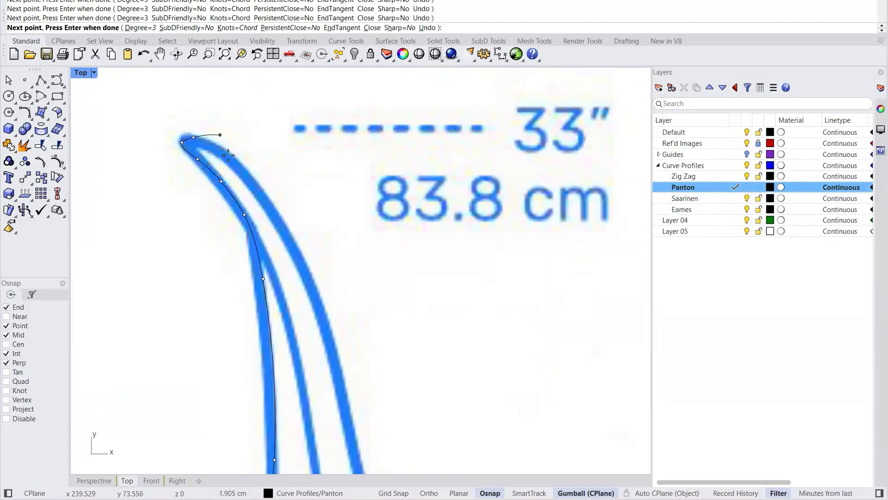
click(228, 155)
Step: Trace down the front edge of the backrest into the bend where it meets the seat
click(326, 330)
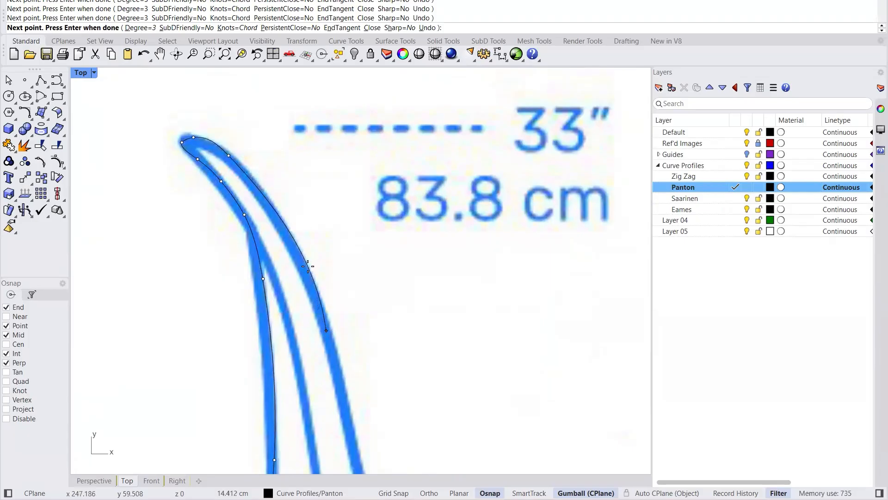
scroll(259, 128, down, 8)
scroll(259, 127, down, 5)
scroll(282, 214, up, 7)
click(286, 222)
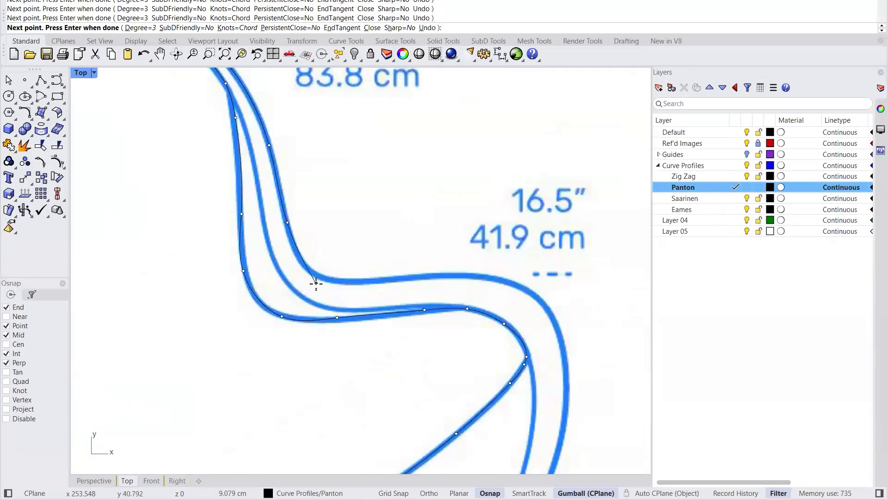
scroll(313, 283, up, 6)
click(303, 260)
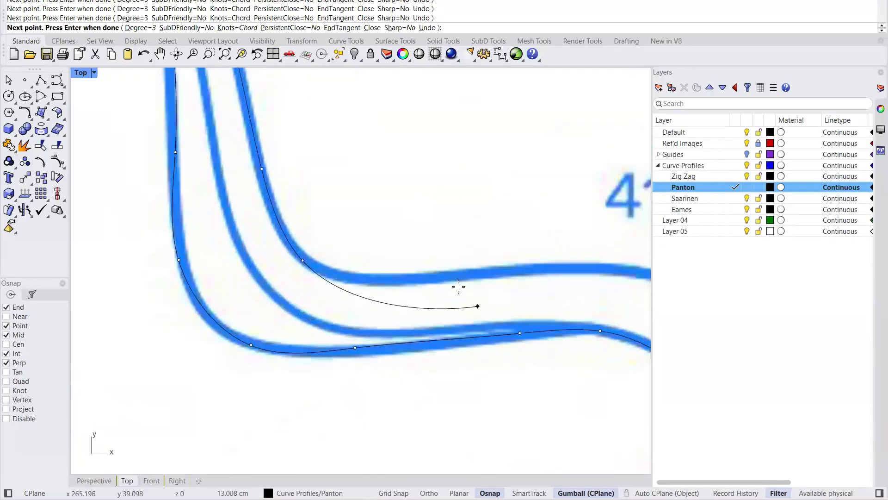
Step: Trace along the top of the seat and around the outer bend onto the leg's outer edge
click(402, 275)
scroll(470, 263, down, 3)
scroll(376, 244, up, 3)
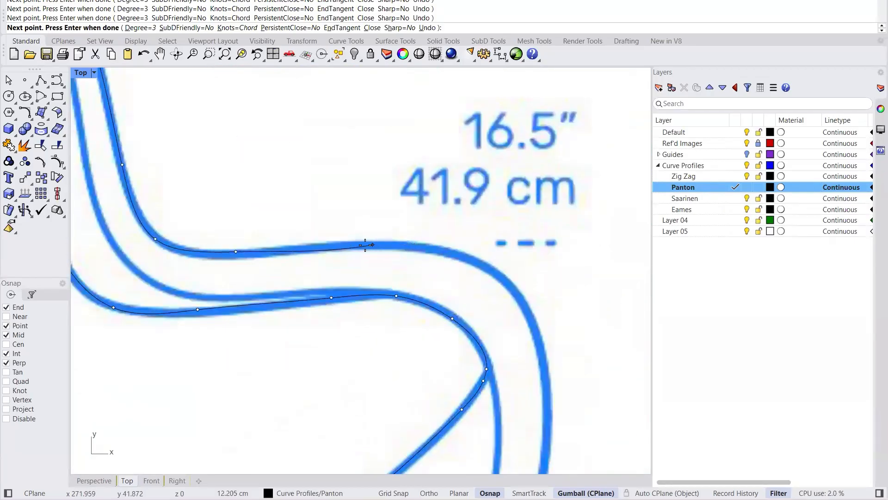
click(491, 266)
scroll(504, 281, down, 6)
scroll(478, 268, up, 4)
scroll(477, 270, up, 6)
click(472, 297)
Step: Trace the leg's outer edge down to the floor, undo the misplaced corner point, and round the corner onto the base line
scroll(517, 188, down, 8)
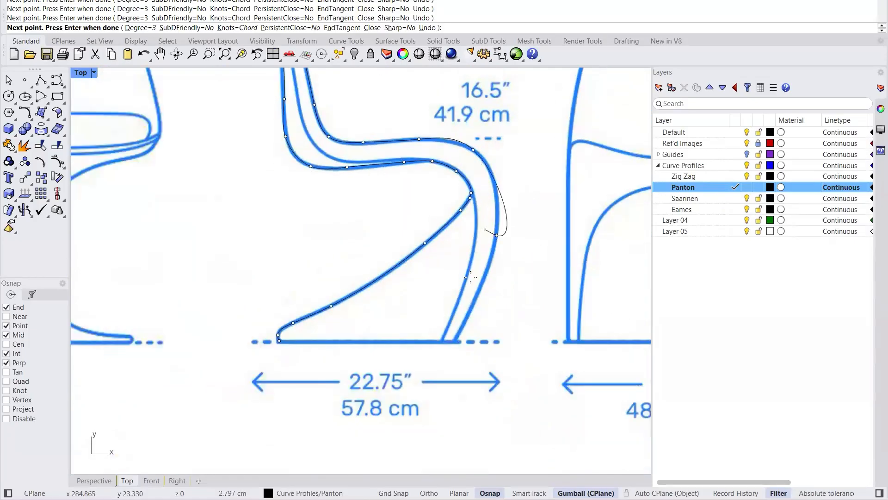
scroll(478, 277, up, 6)
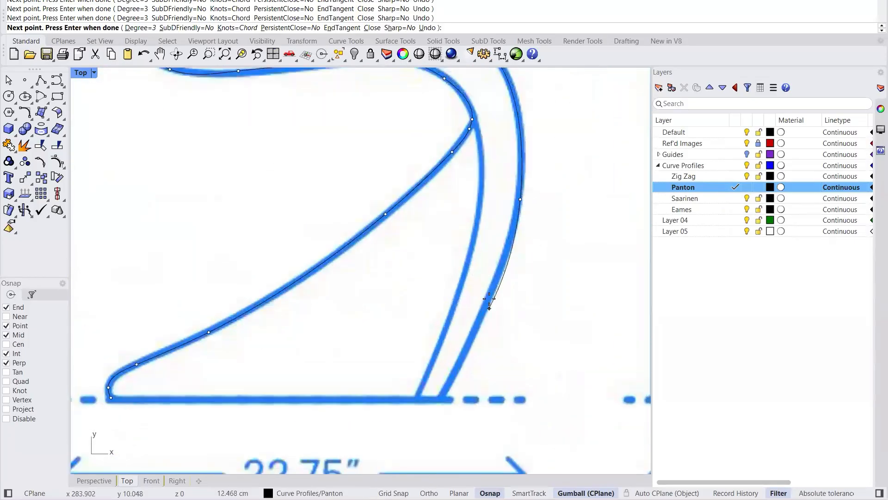
click(476, 332)
click(442, 396)
scroll(438, 394, up, 2)
scroll(437, 393, up, 3)
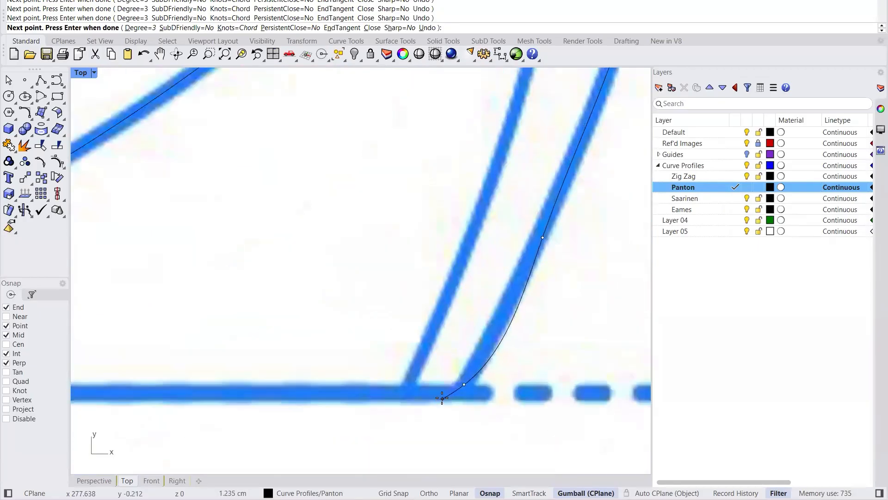
key(ctrl+z)
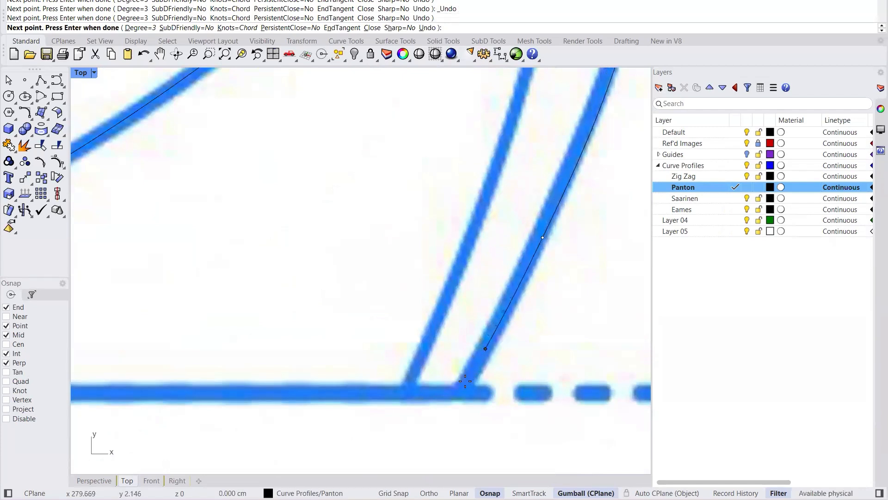
click(473, 372)
click(457, 391)
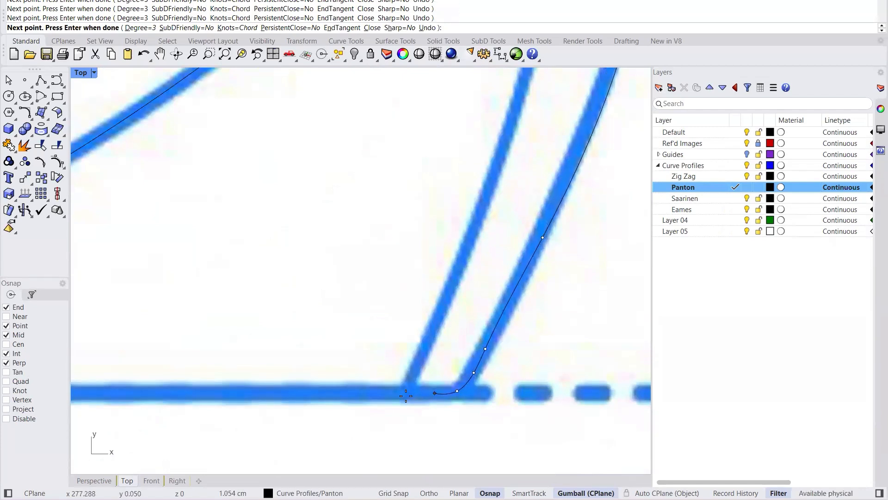
Step: Trace the Panton chair's base line along the floor to its front end and close the curve at its starting point
click(417, 392)
scroll(508, 354, down, 5)
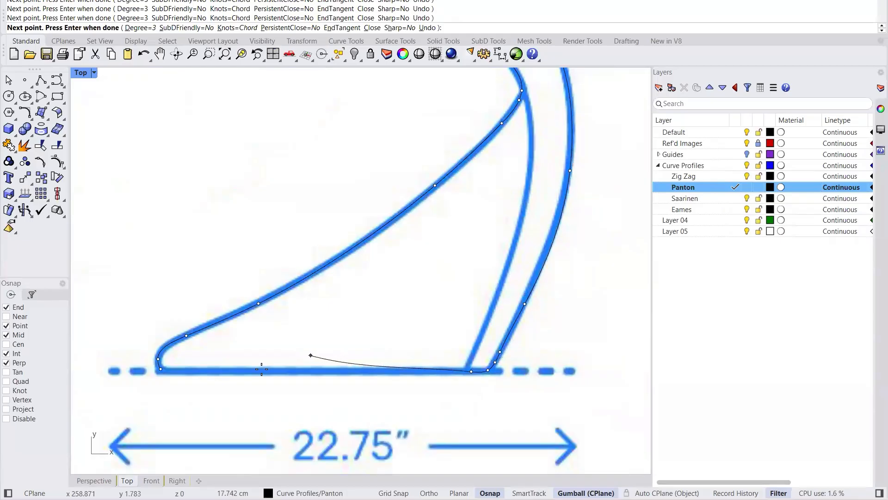
scroll(162, 370, up, 8)
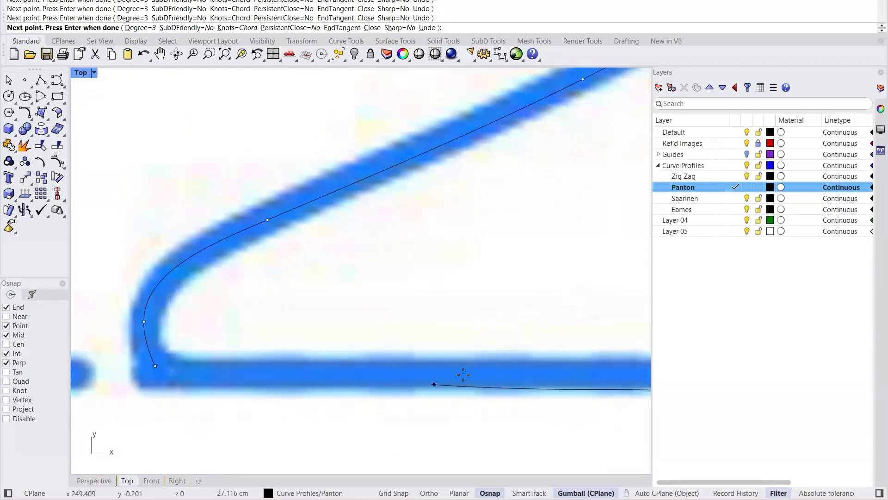
click(228, 374)
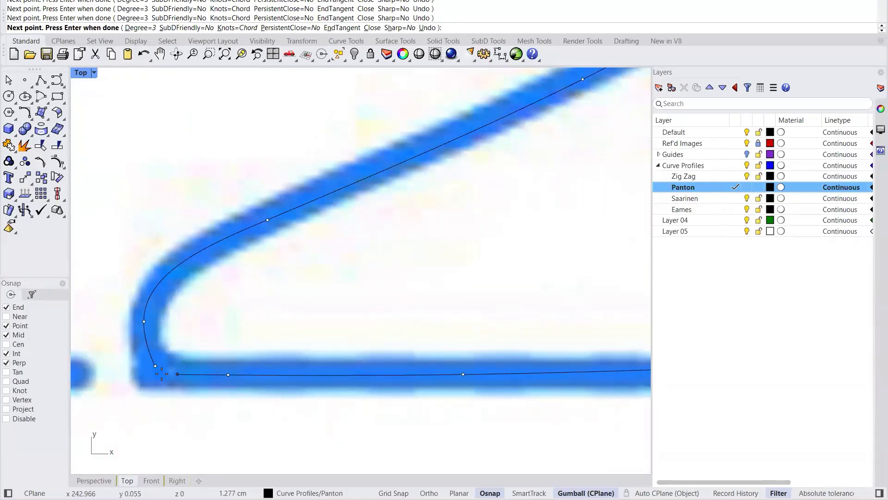
click(156, 368)
scroll(193, 347, down, 10)
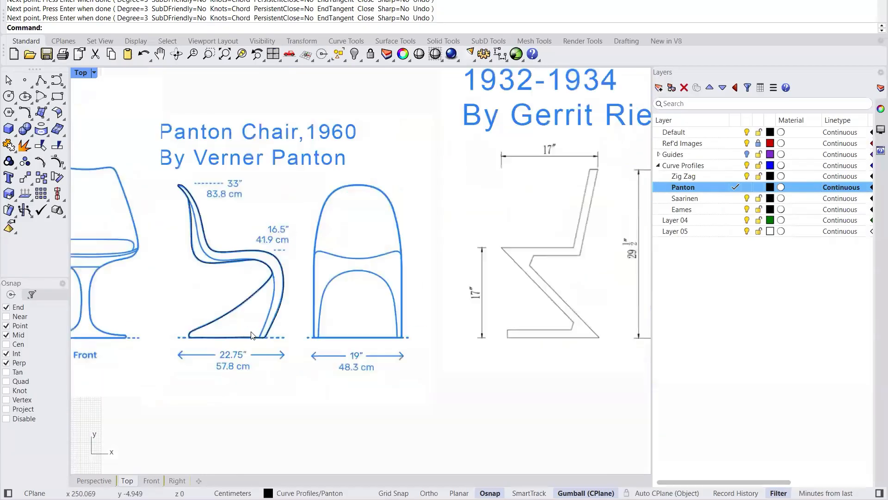
Step: Make the Zig Zag layer current and start a polyline at the rear floor corner of the Zig Zag chair's side view
scroll(397, 344, up, 6)
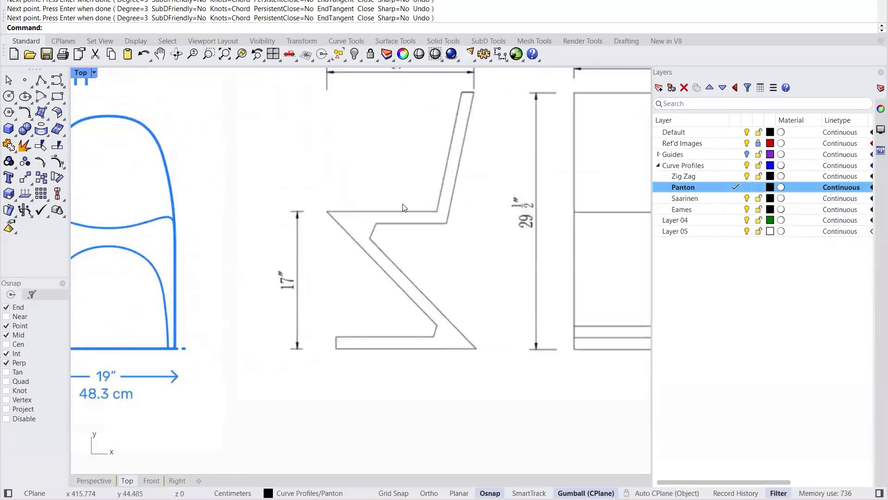
scroll(403, 207, up, 2)
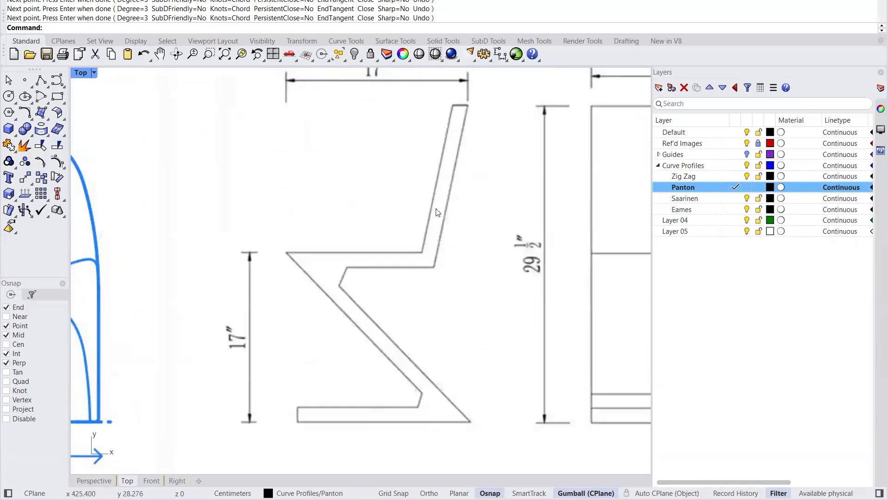
double_click(701, 176)
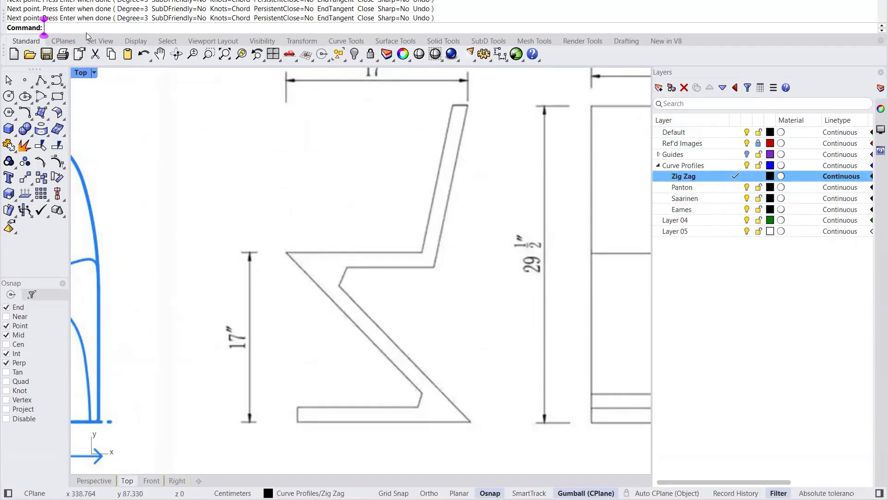
text(Polyline)
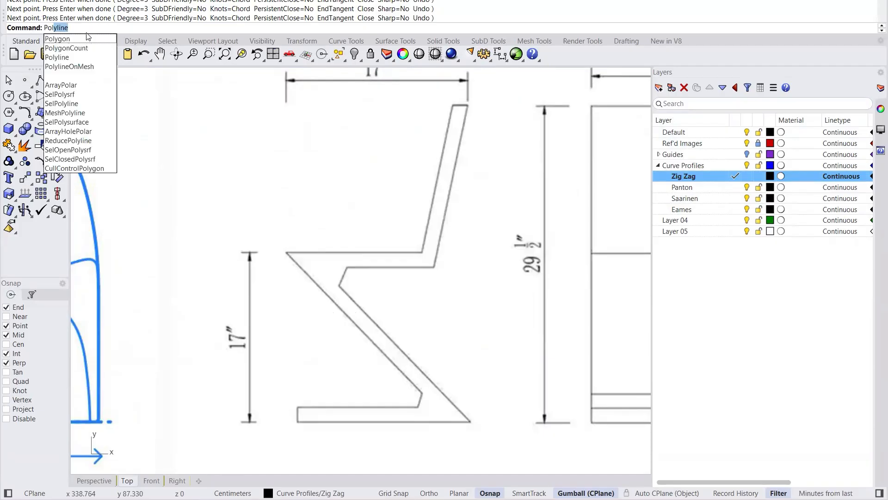
key(Return)
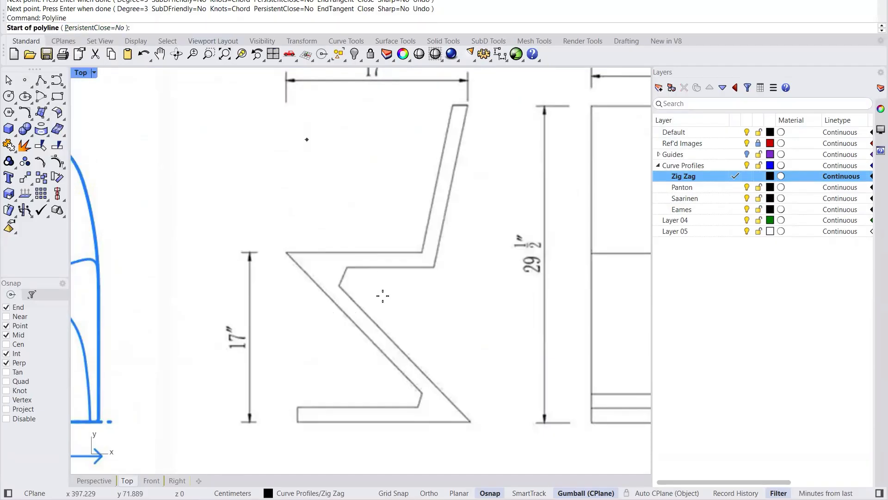
scroll(413, 352, down, 10)
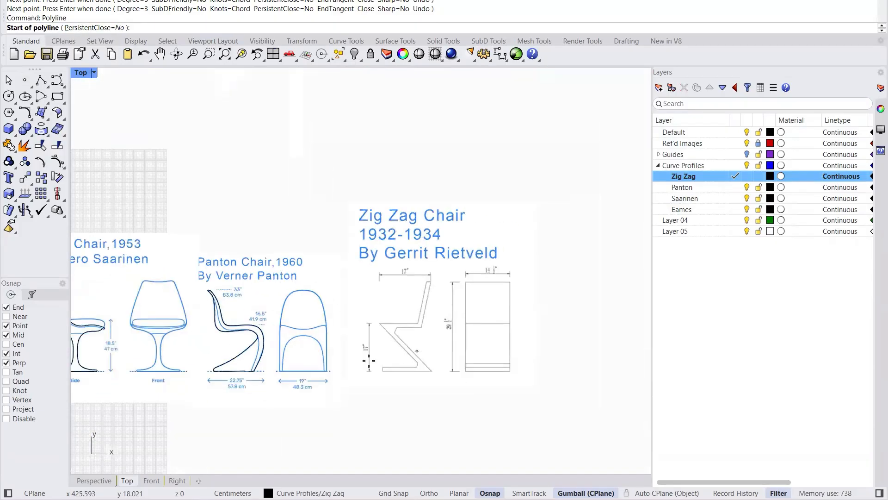
scroll(416, 348, up, 4)
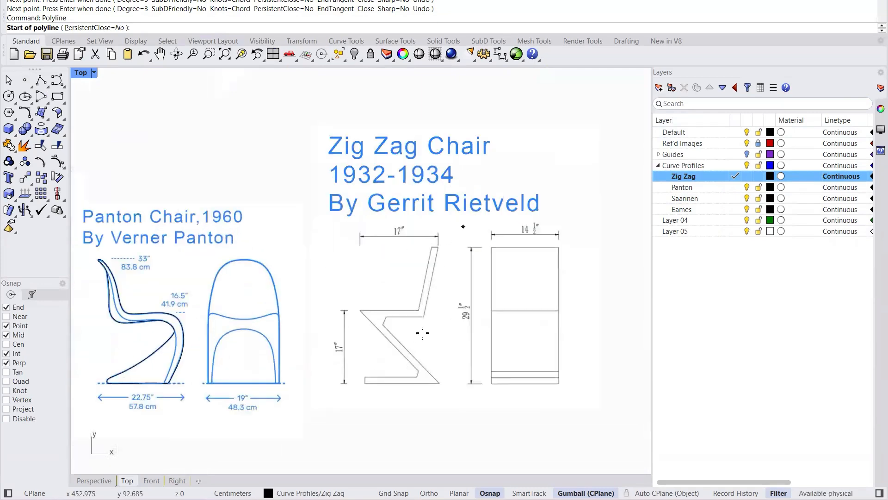
scroll(413, 368, up, 2)
scroll(408, 390, up, 6)
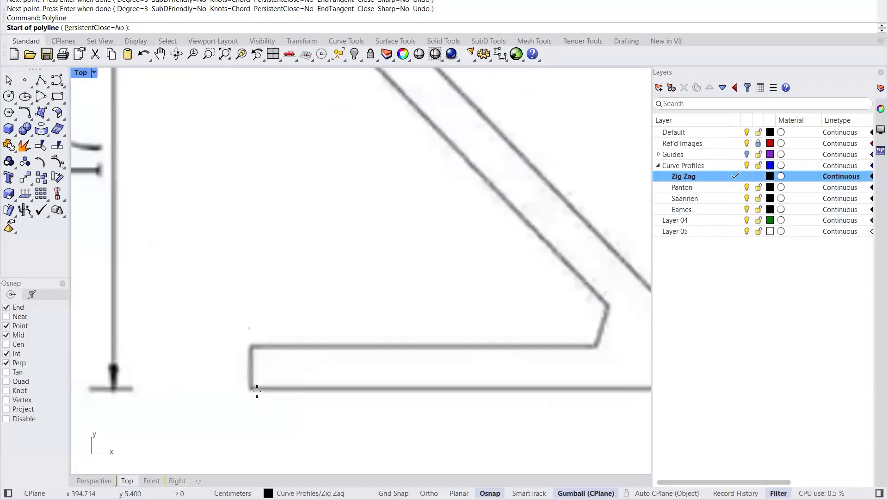
scroll(251, 351, down, 5)
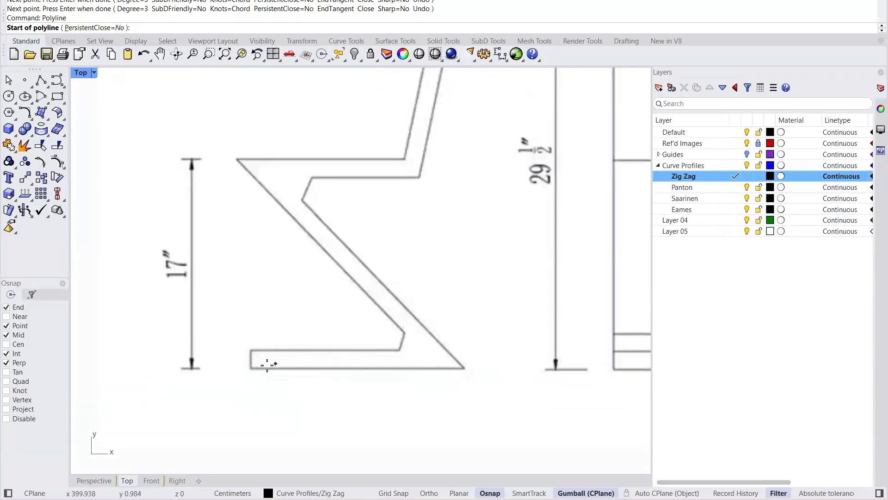
scroll(274, 363, down, 6)
scroll(333, 361, up, 6)
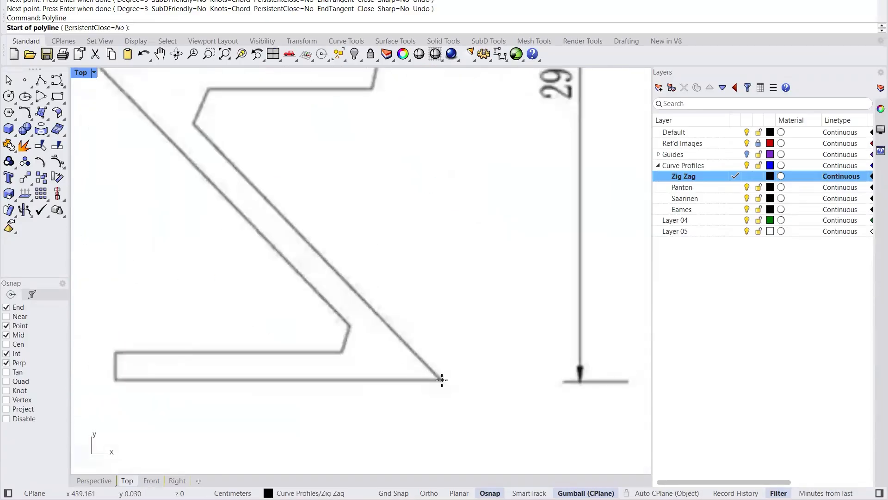
click(441, 379)
Step: Trace the rear edge of the diagonal leg, the short bevel below the seat, and the seat's underside to the backrest
scroll(397, 363, down, 5)
scroll(329, 268, up, 6)
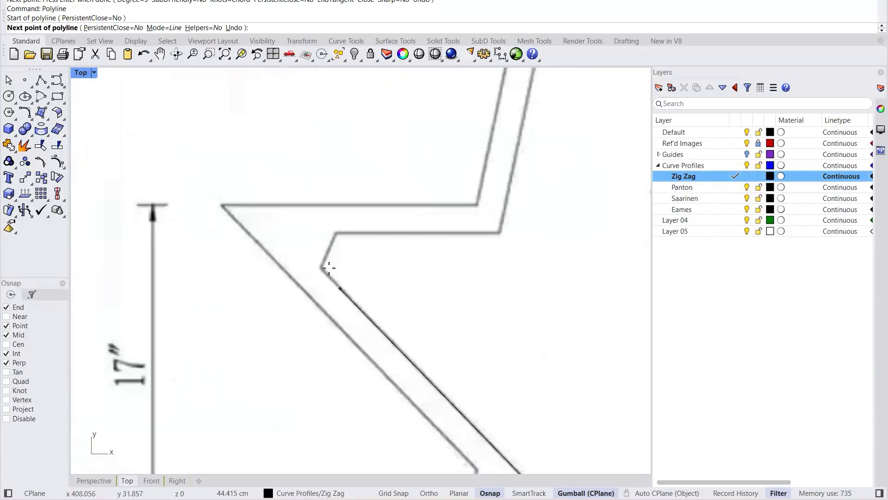
click(322, 267)
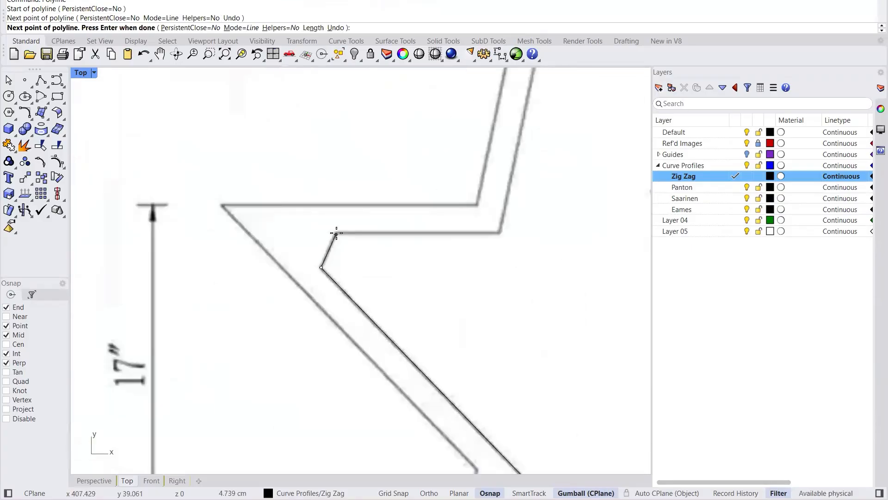
click(337, 232)
click(500, 233)
Step: Trace up the backrest's rear edge, across its top, and down its front edge to the seat
scroll(458, 340, down, 4)
scroll(522, 113, up, 7)
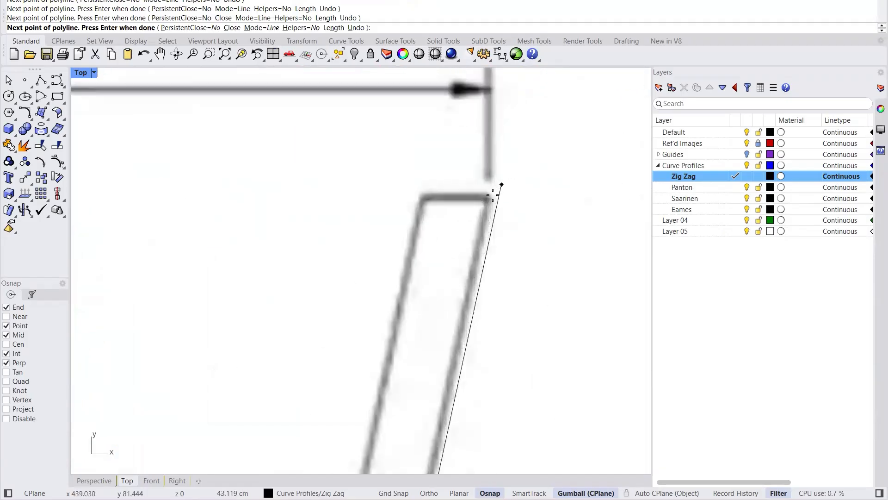
click(489, 196)
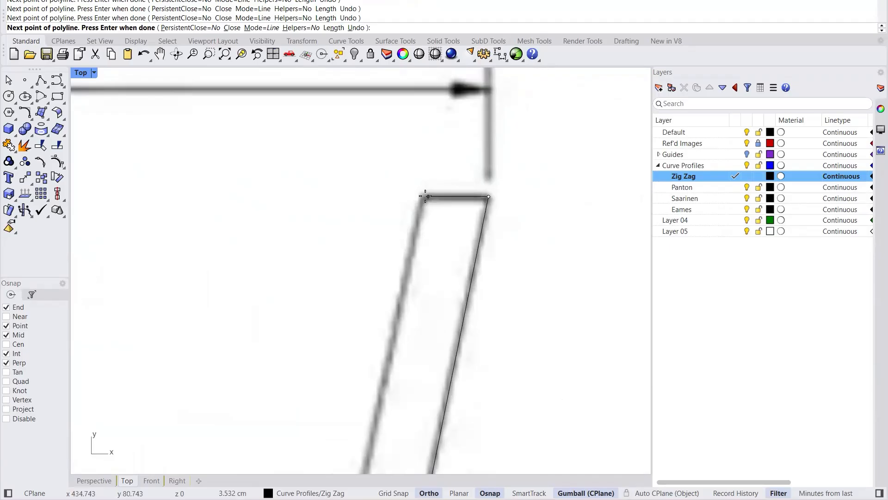
scroll(497, 168, down, 3)
scroll(476, 322, up, 6)
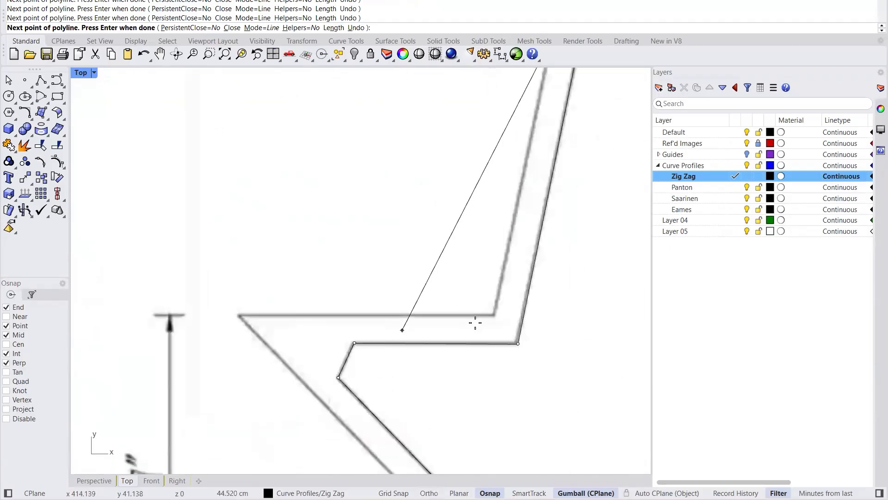
click(509, 308)
Step: Trace the seat's top edge horizontally to its front tip and continue down the diagonal leg's front edge through the lower bevel
scroll(527, 293, down, 8)
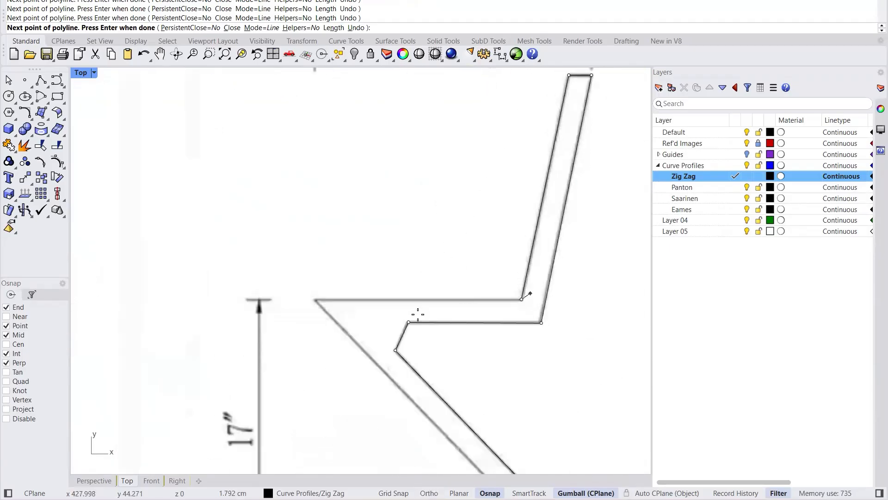
scroll(417, 313, up, 8)
key(shift)
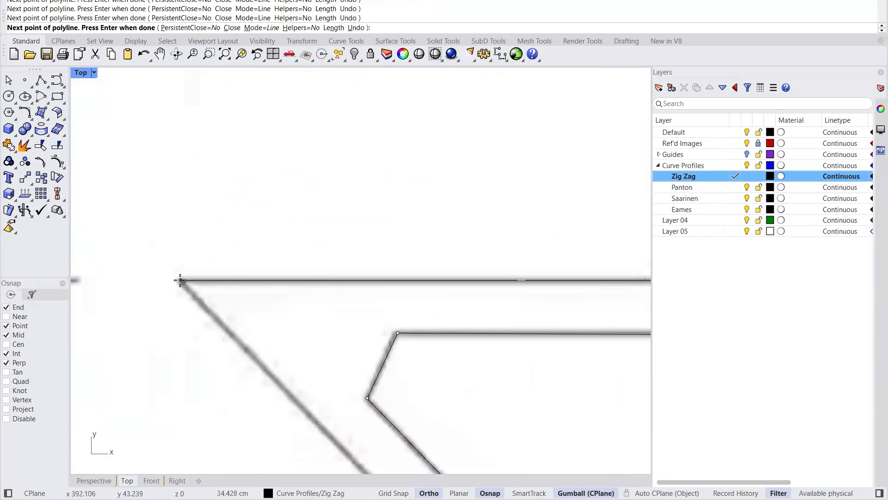
scroll(218, 332, down, 6)
scroll(341, 338, up, 8)
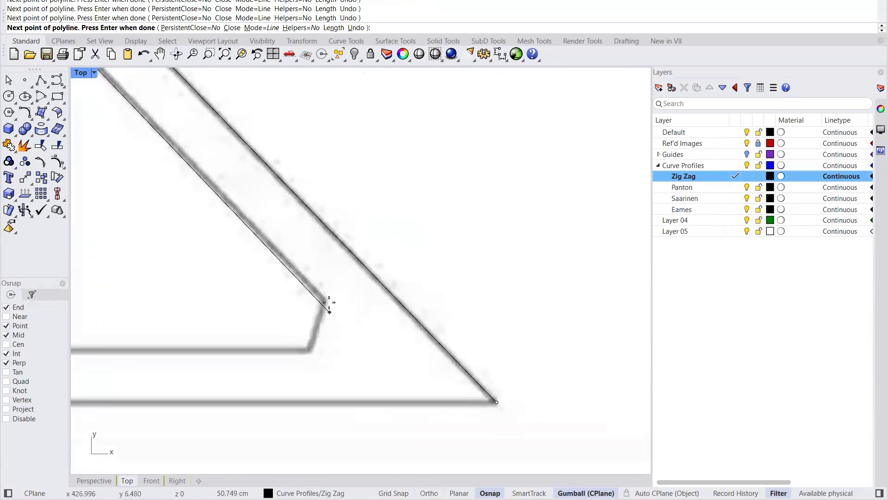
click(326, 301)
click(306, 352)
Step: Trace around the base's top, front end and floor line back to the starting corner, and finish the polyline
scroll(406, 285, down, 8)
scroll(197, 323, up, 6)
scroll(178, 297, up, 6)
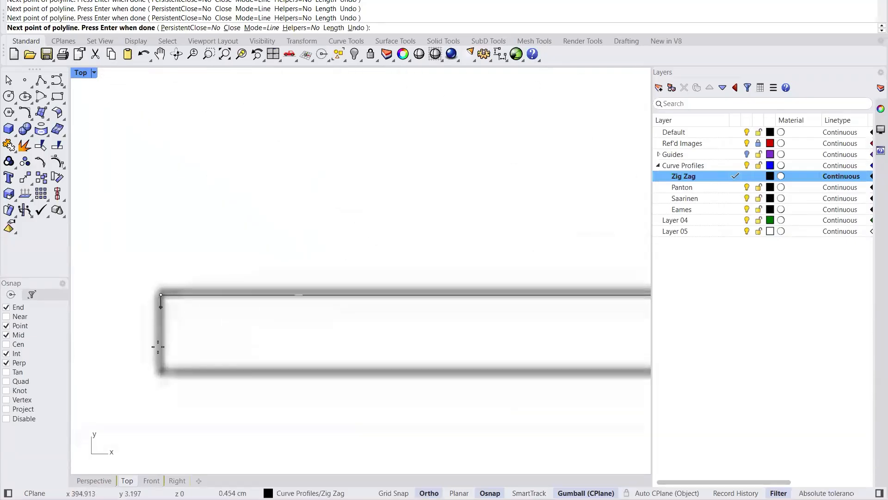
click(162, 371)
scroll(144, 368, down, 3)
scroll(555, 351, up, 4)
scroll(557, 361, up, 5)
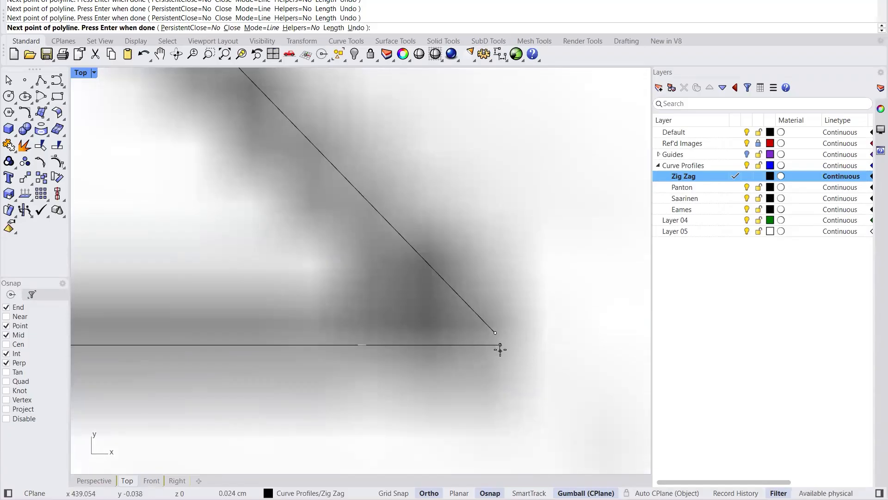
key(Return)
Step: Use Connect with Join=Yes to close the gap between the diagonal and floor segments at the rear floor corner
scroll(565, 347, down, 3)
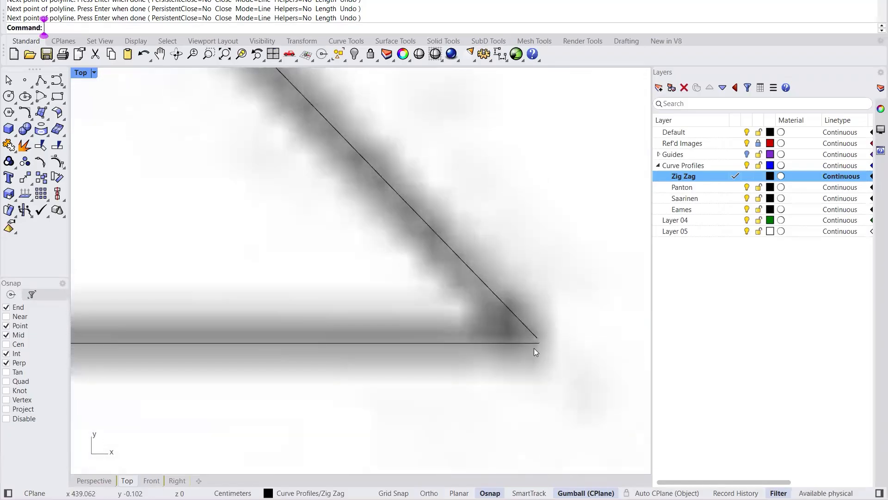
scroll(534, 349, up, 5)
scroll(545, 333, up, 3)
scroll(535, 308, down, 3)
scroll(509, 314, down, 1)
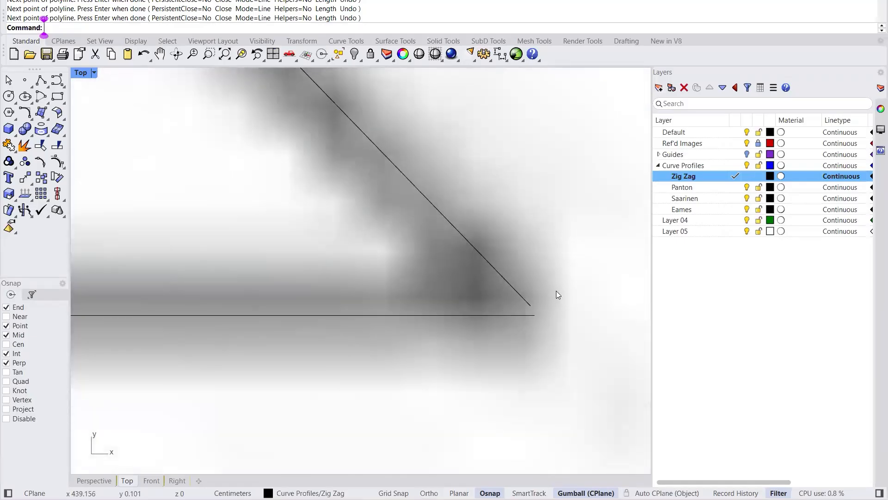
scroll(556, 290, up, 5)
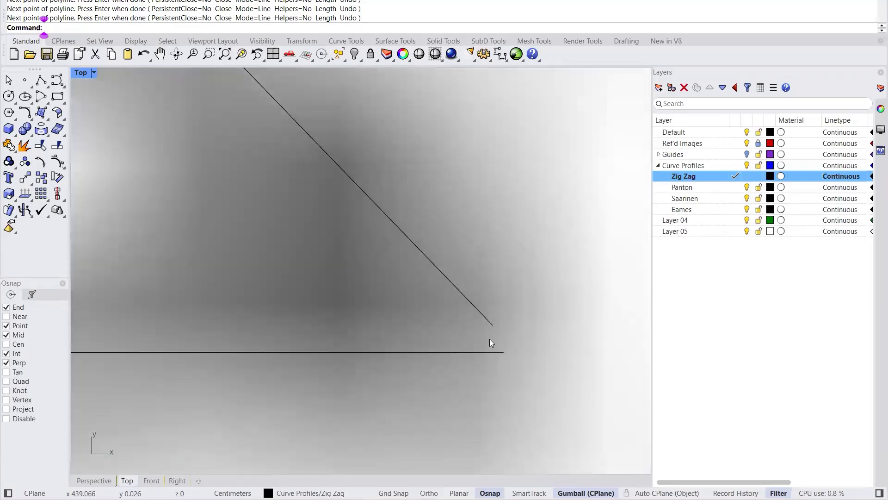
click(99, 29)
text(Connect)
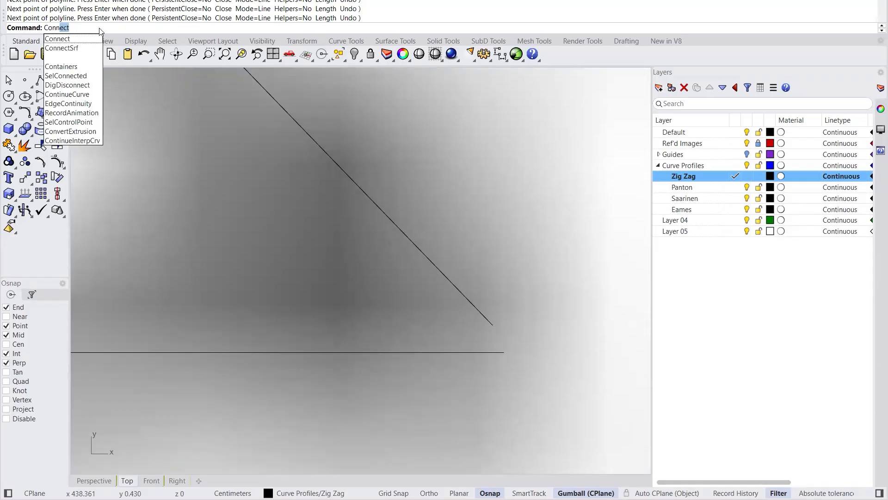
key(Return)
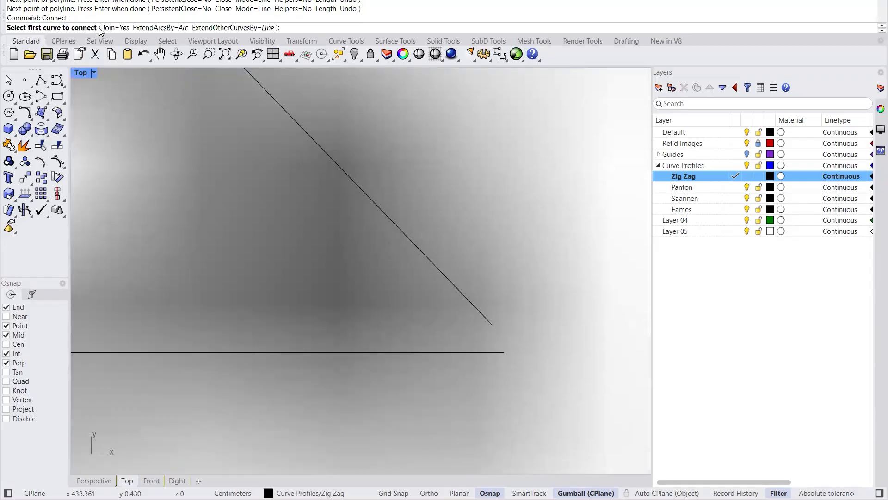
click(476, 307)
click(494, 353)
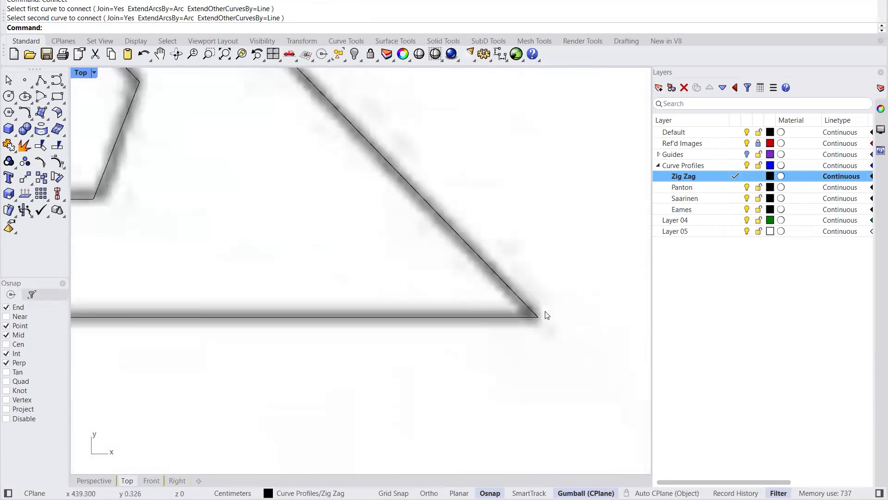
Step: Hide the Ref'd Images layer and show all four chair profiles in a maximized Perspective view
scroll(508, 324, down, 10)
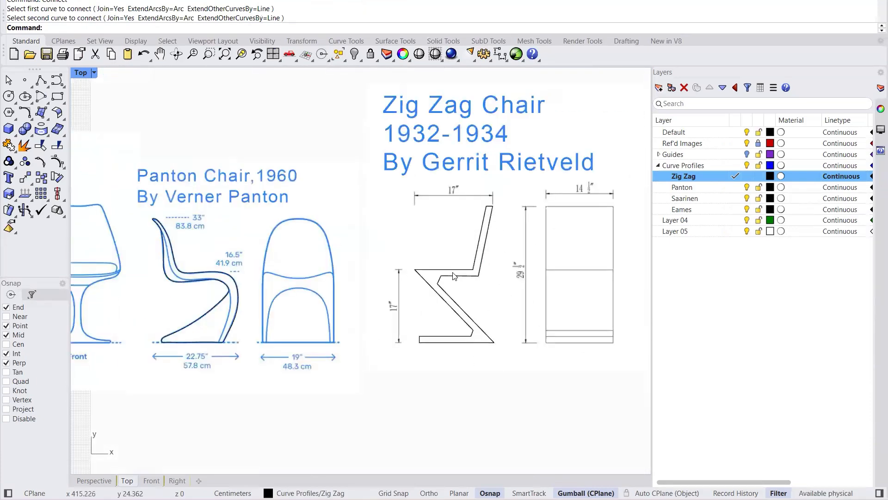
right_drag(448, 262, 478, 240)
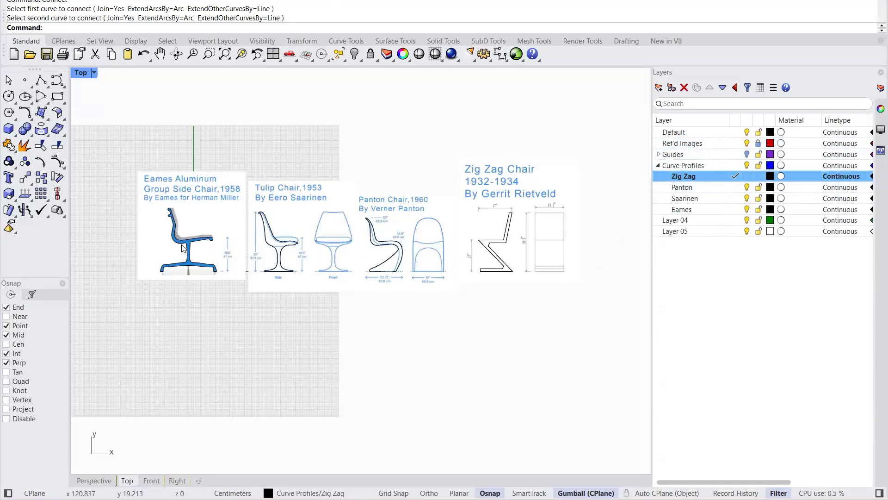
click(747, 144)
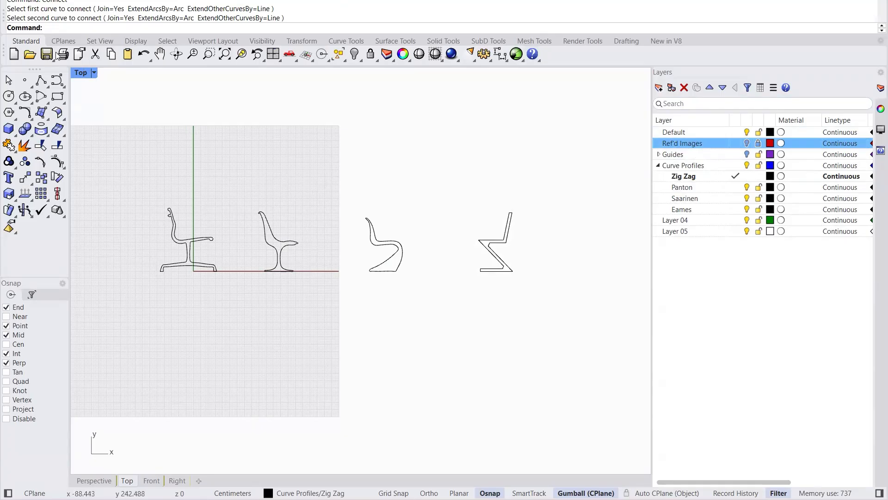
double_click(77, 74)
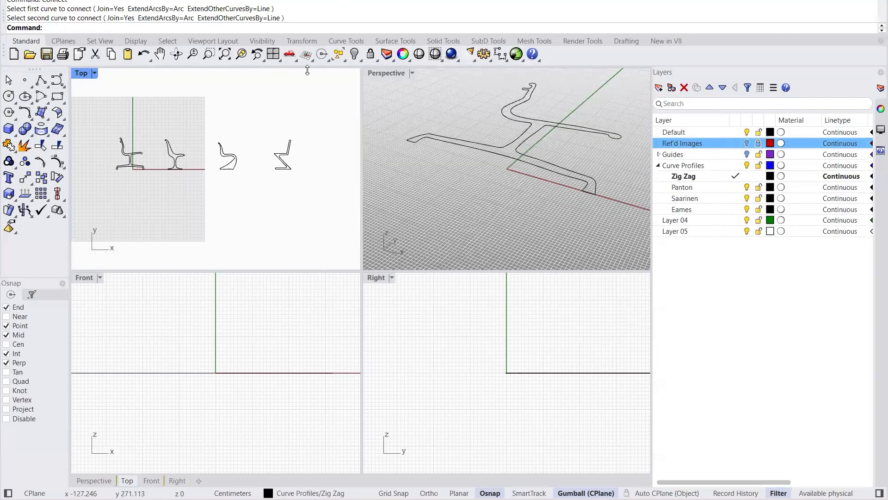
double_click(378, 73)
scroll(241, 230, down, 5)
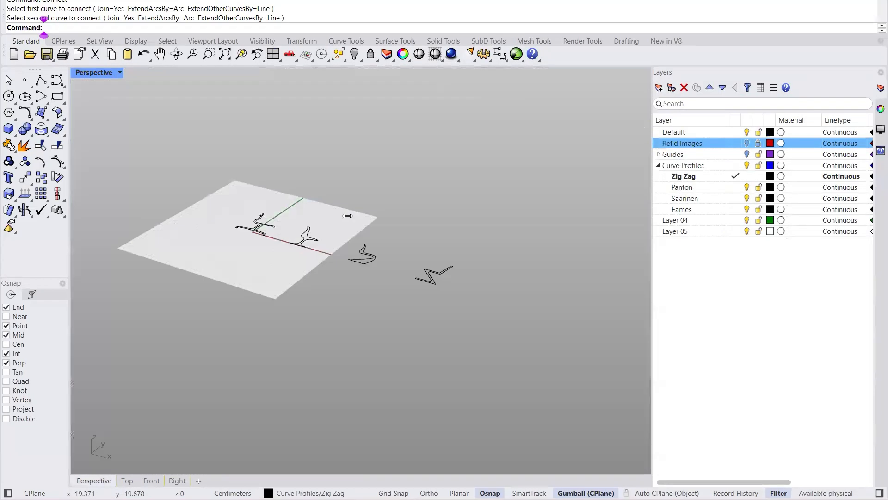
Step: Review the four chair profiles in the Perspective view and show the Ref'd Images layer again
right_drag(348, 235, 214, 158)
right_drag(345, 315, 324, 288)
right_drag(351, 251, 384, 270)
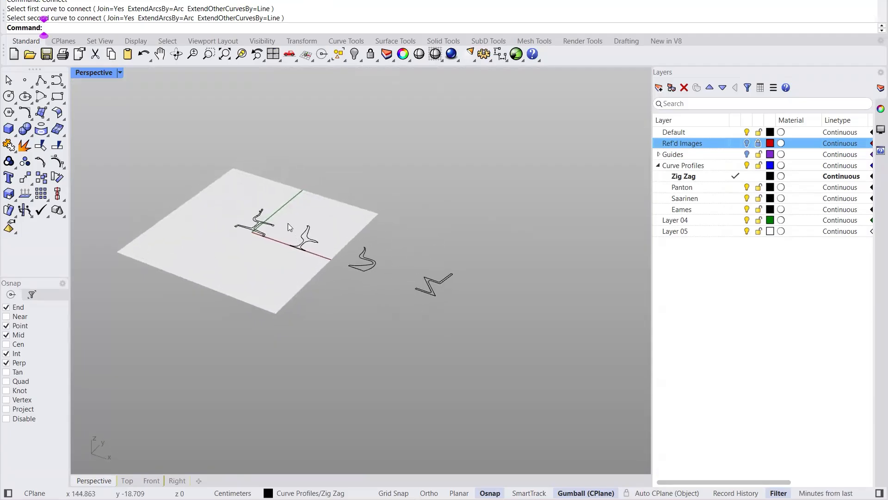
scroll(288, 223, up, 3)
scroll(241, 246, down, 4)
scroll(297, 257, up, 4)
scroll(297, 257, up, 2)
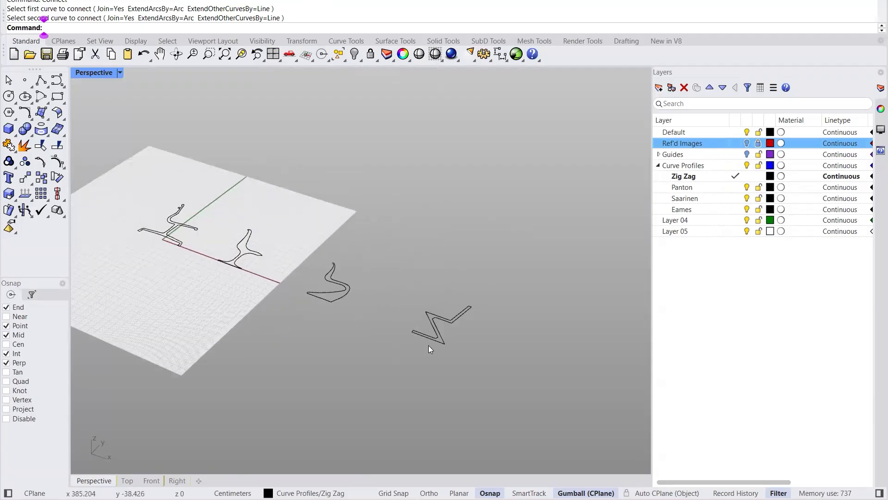
click(747, 144)
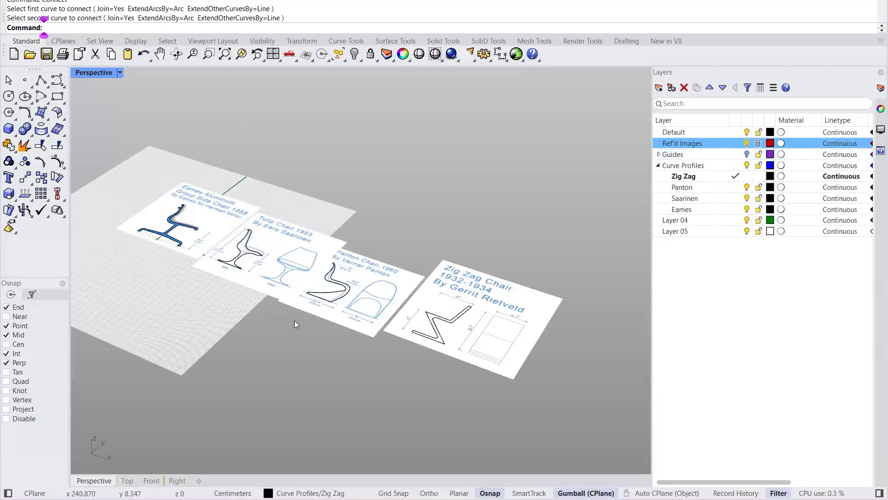
Step: Select only the four chair profile curves and rotate them upright about the X axis with the gumball
scroll(457, 355, down, 4)
scroll(426, 356, up, 4)
drag(574, 378, 156, 144)
right_drag(314, 368, 297, 359)
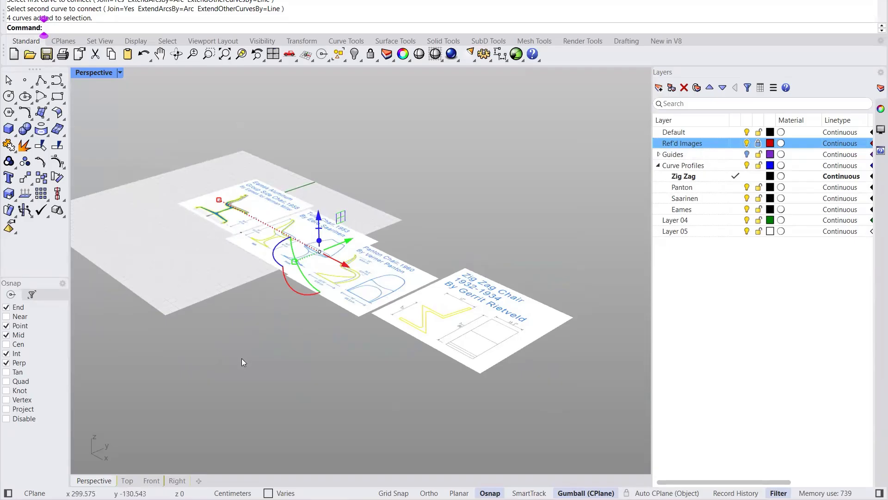
right_drag(267, 329, 284, 262)
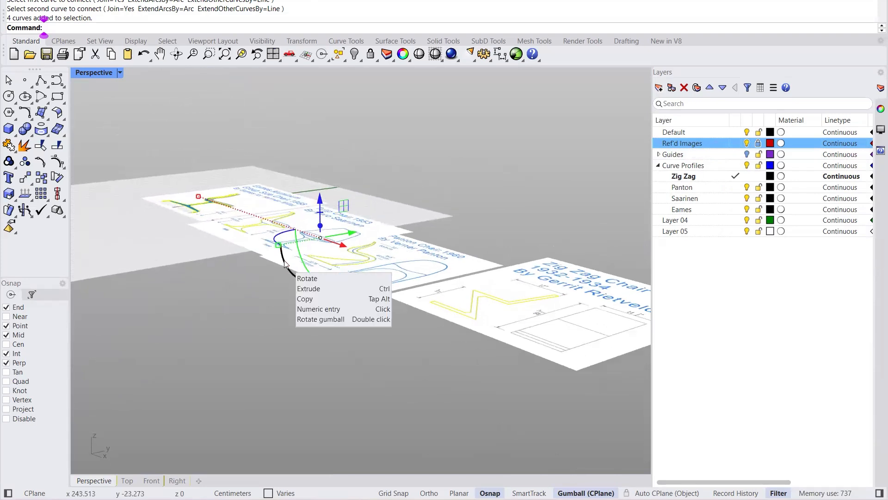
click(284, 263)
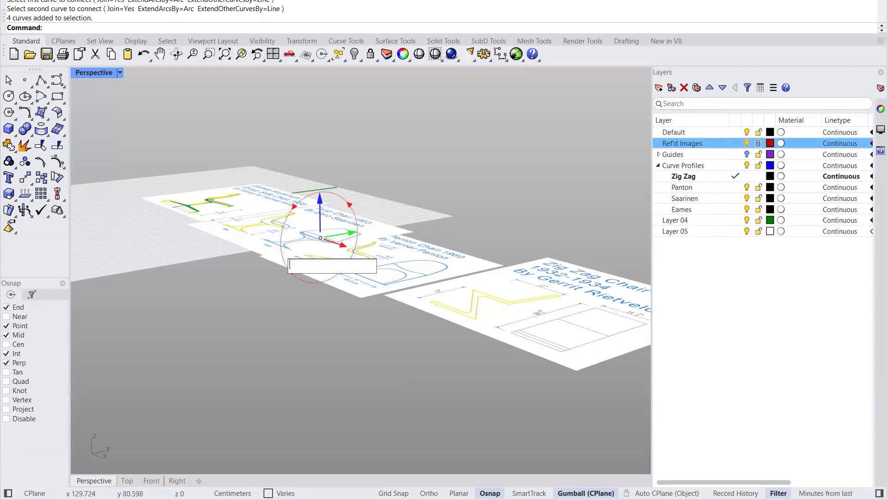
key(Return)
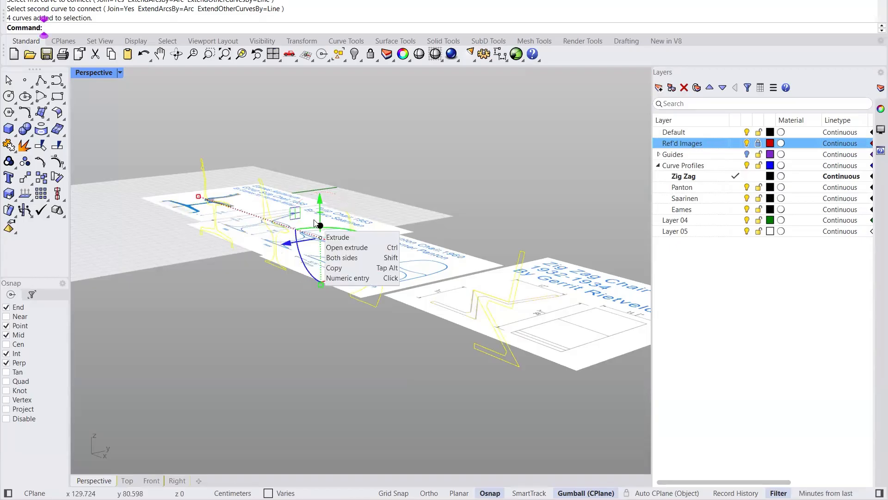
right_drag(369, 311, 375, 309)
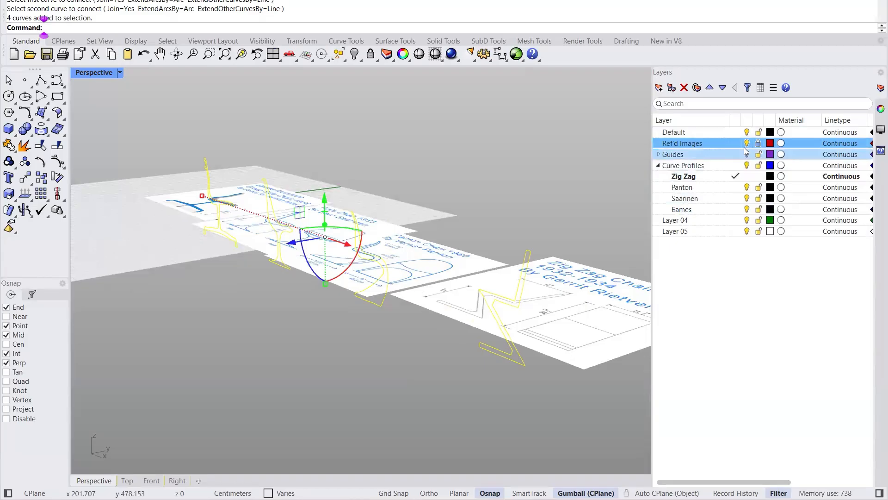
Step: Undo the gumball rotation of the four profile curves
click(339, 320)
right_drag(216, 171, 251, 170)
key(ctrl+z)
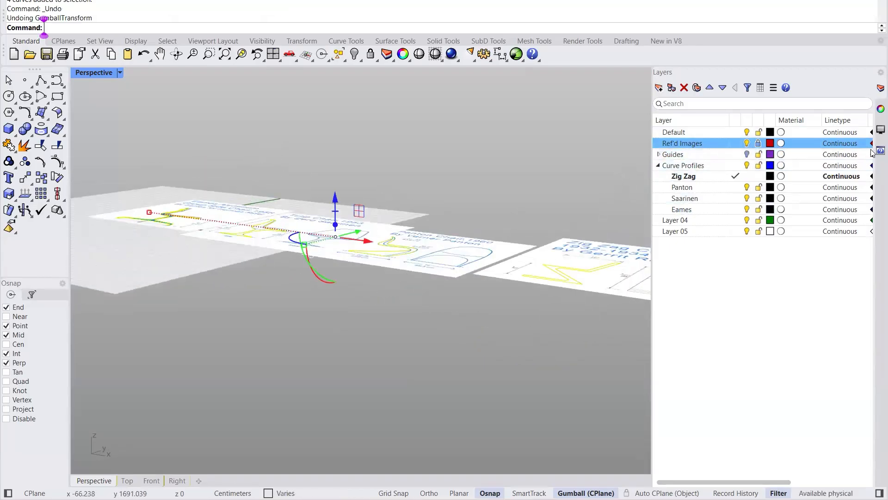
Step: Unlock the Ref'd Images layer and select the four profile curves together with their reference pictures
scroll(427, 197, down, 6)
click(391, 296)
right_drag(463, 181, 453, 282)
drag(543, 383, 243, 116)
right_drag(456, 294, 425, 248)
scroll(339, 247, up, 5)
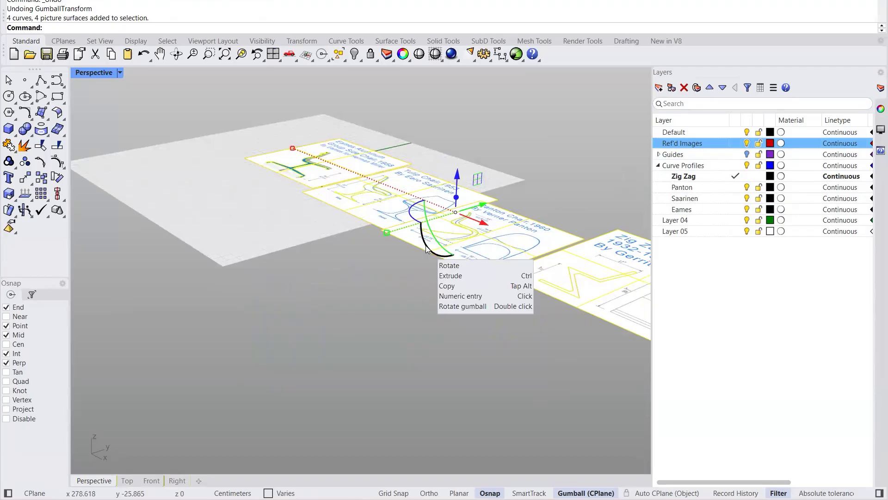
Step: Try rotating the profile curves and pictures upright by 90 degrees with the gumball, and undo that rotation
click(426, 248)
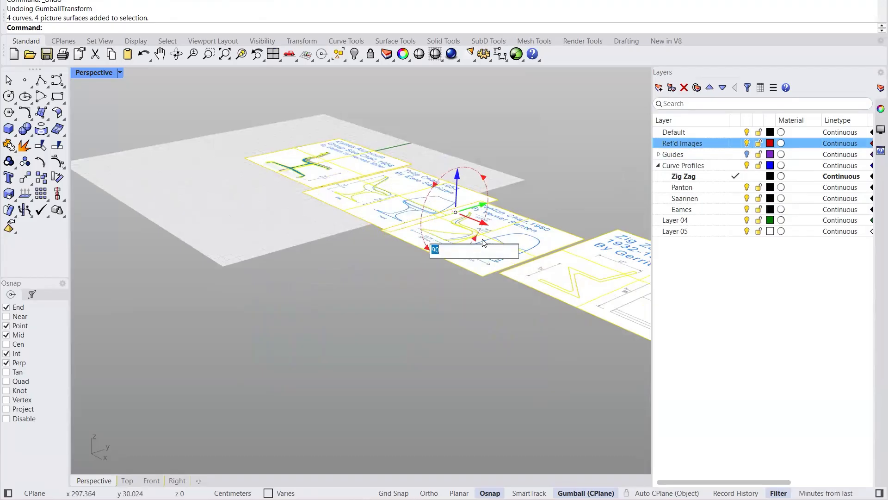
key(Return)
click(312, 304)
right_drag(361, 223, 339, 238)
scroll(337, 239, down, 6)
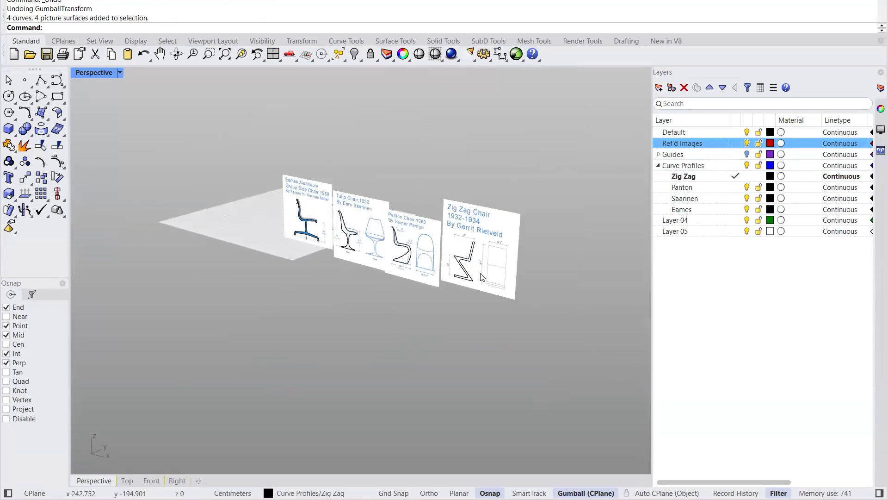
scroll(439, 281, up, 4)
key(ctrl+z)
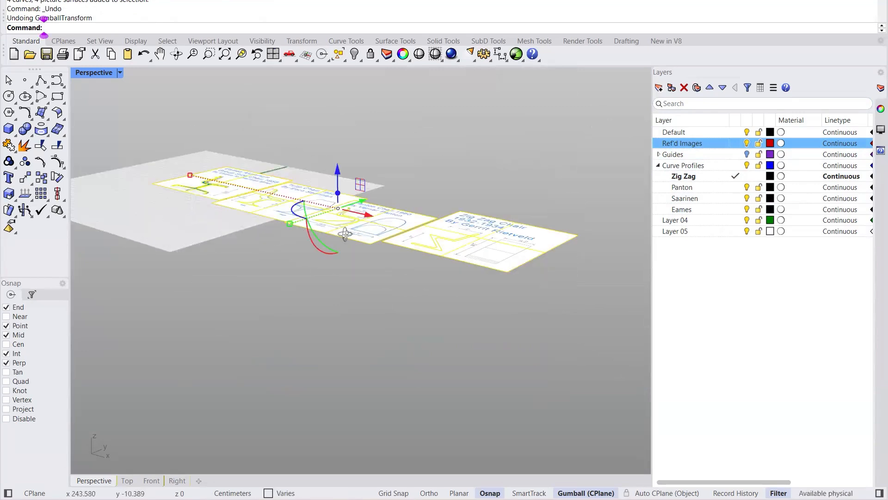
Step: Show the Guides layer and select all the guides, profile curves and reference pictures together
right_drag(345, 234, 363, 260)
scroll(157, 191, up, 5)
scroll(160, 186, down, 5)
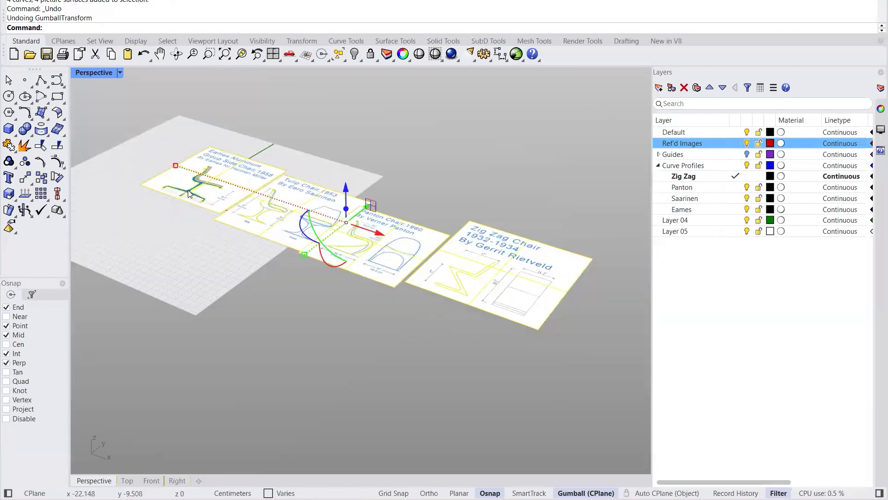
click(448, 336)
click(747, 155)
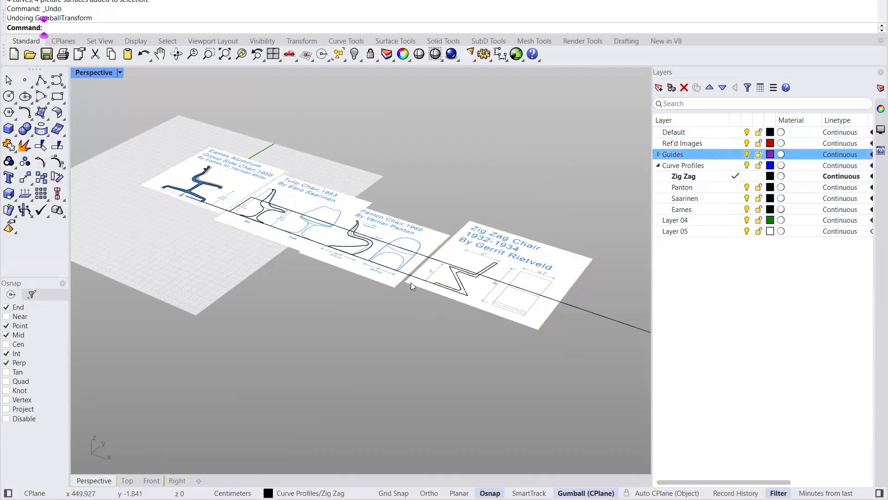
drag(566, 372, 92, 98)
Step: Start a Rotate 3-D of the selection with the rotation axis beginning at the floor guide line's end below the Eames chair
scroll(138, 151, up, 2)
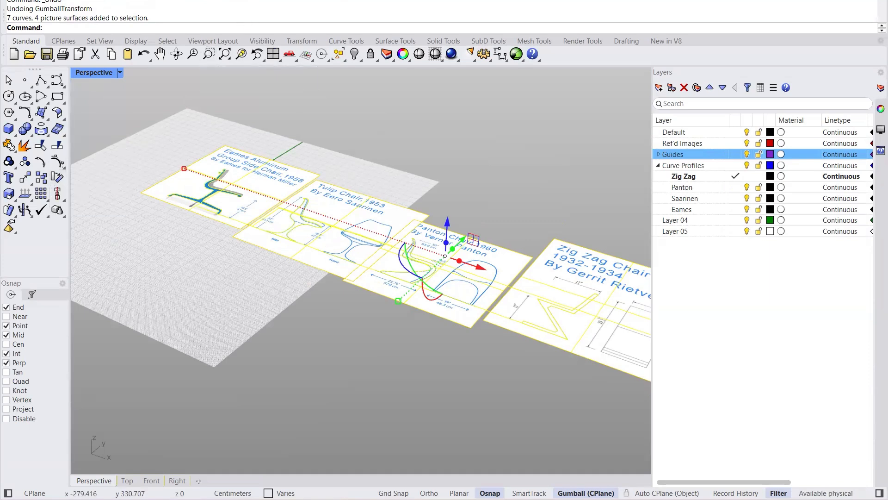
click(242, 0)
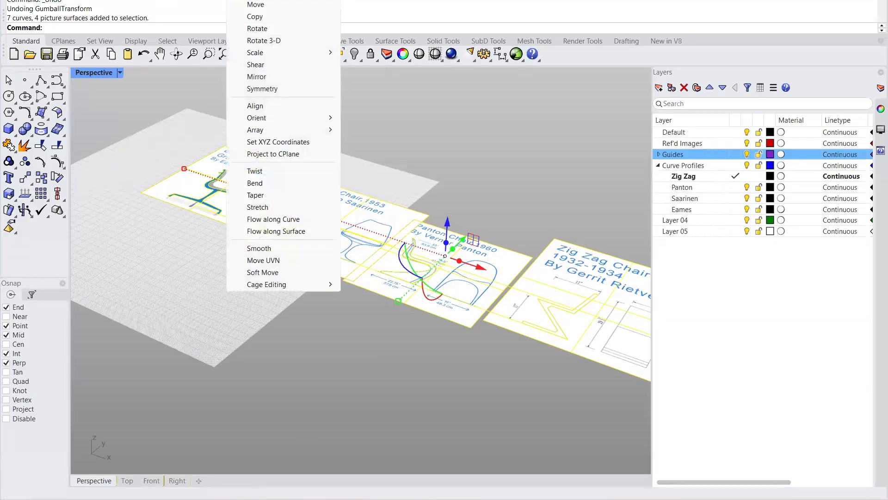
click(257, 41)
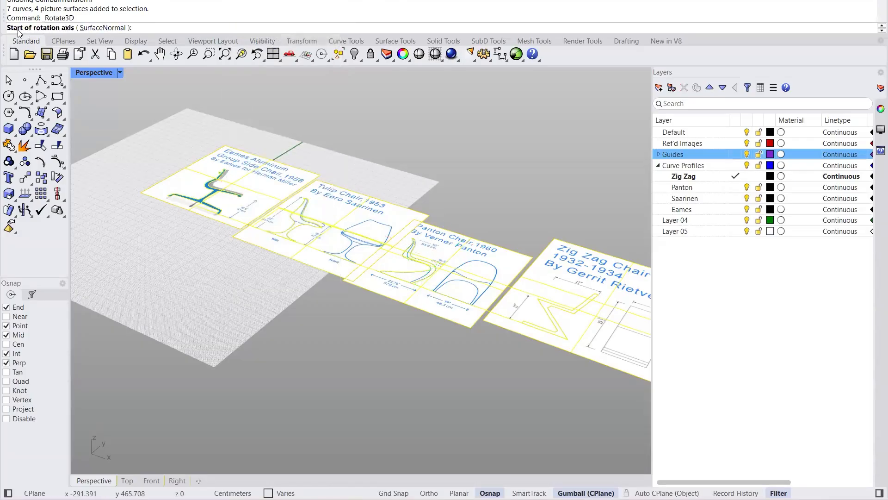
scroll(230, 215, up, 2)
scroll(208, 199, down, 2)
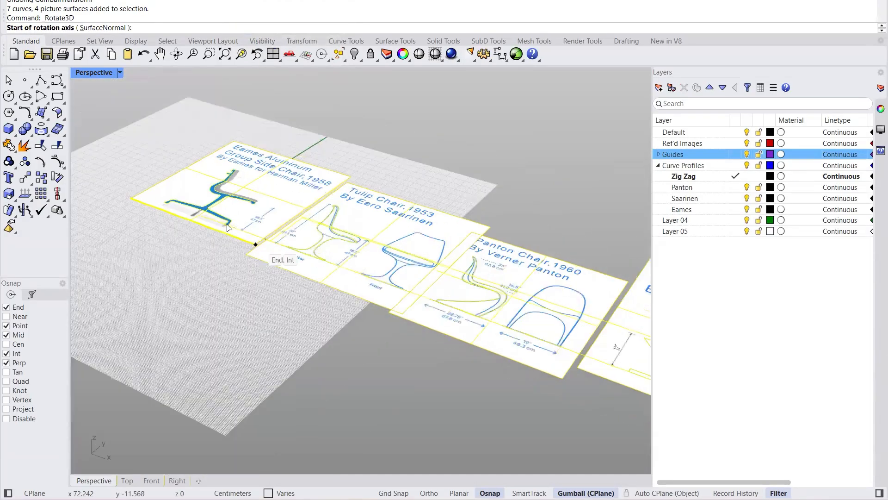
scroll(176, 180, up, 5)
right_drag(146, 157, 284, 234)
scroll(293, 343, up, 5)
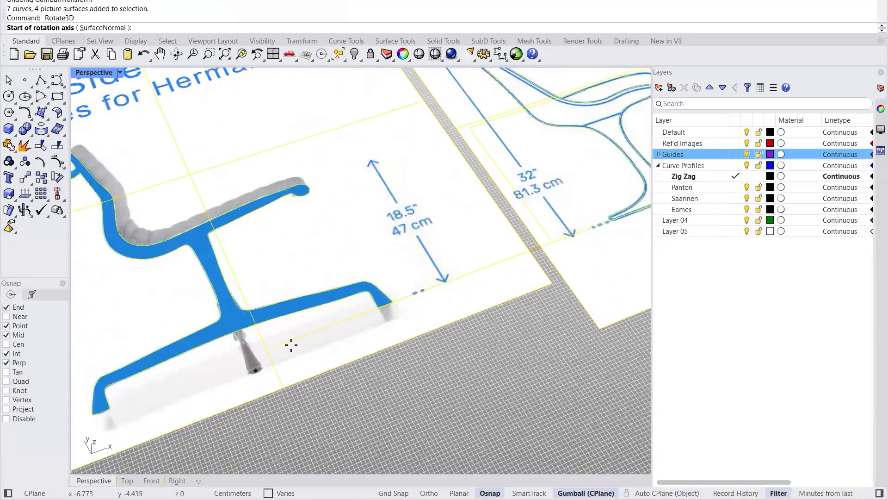
click(262, 347)
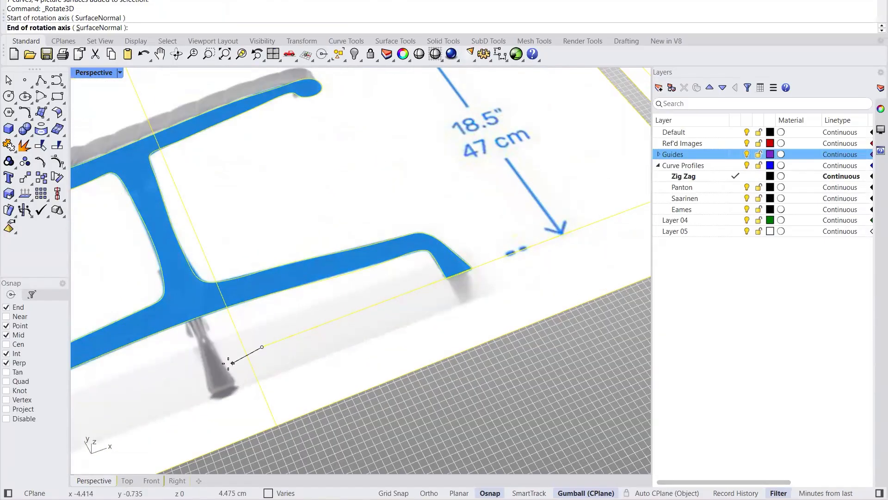
Step: Set the rotation axis end with Ortho along the floor guide, beyond the Zig Zag chair picture
scroll(250, 356, down, 6)
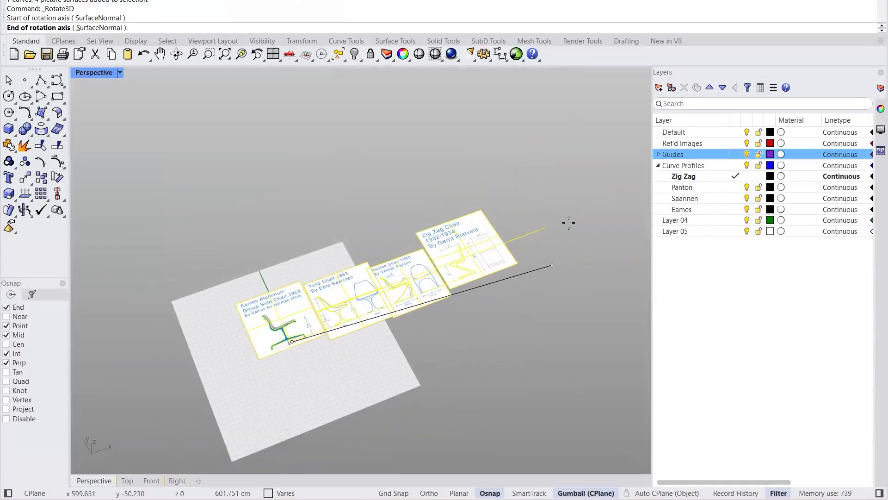
scroll(529, 265, up, 2)
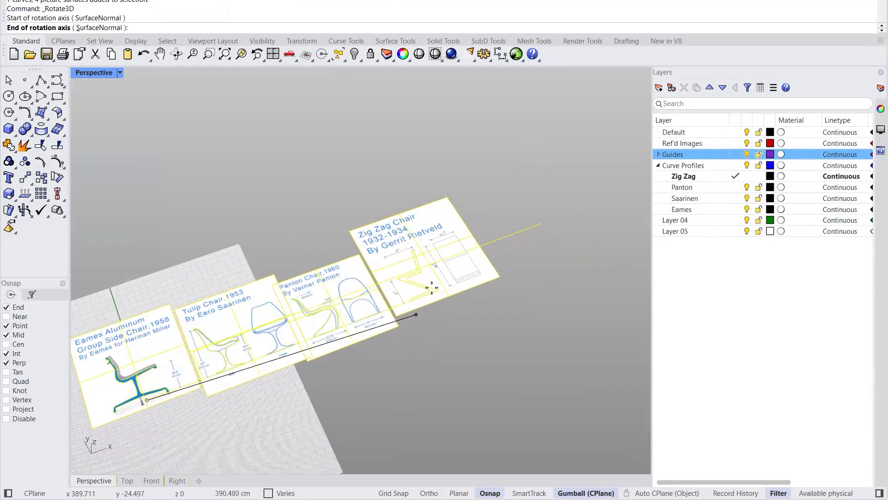
scroll(520, 260, up, 4)
scroll(519, 259, down, 4)
key(F8)
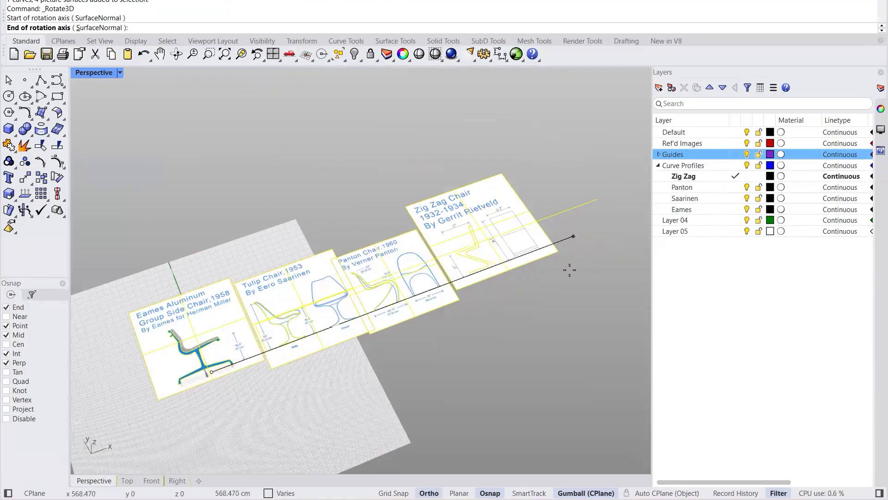
click(596, 228)
key(F8)
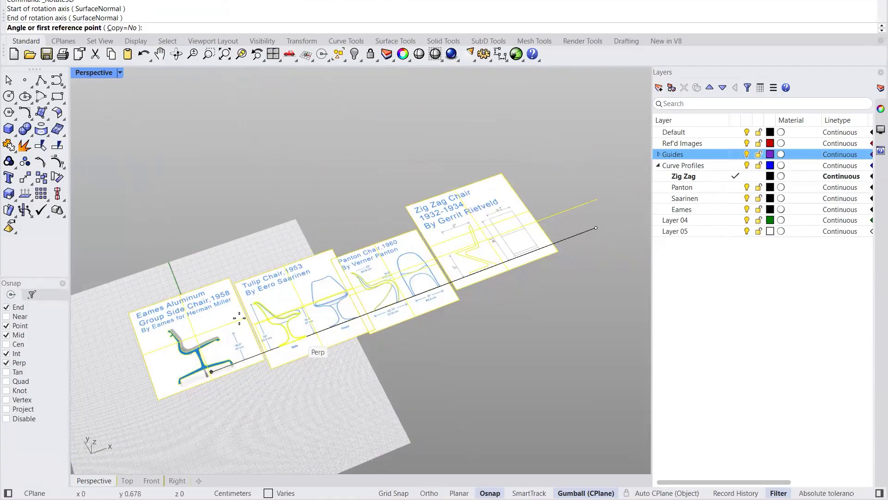
Step: Place the first reference point along the Y axis with Ortho and rotate the selection upright by 90 degrees
right_drag(226, 229, 236, 332)
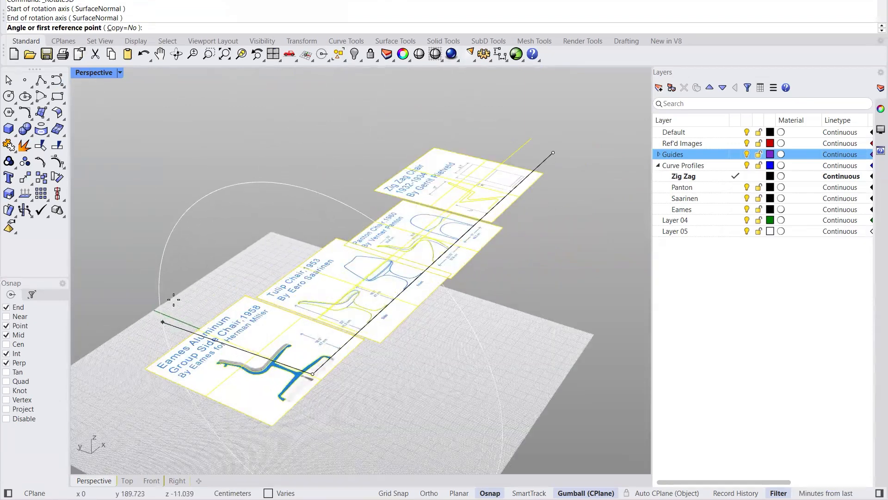
key(F8)
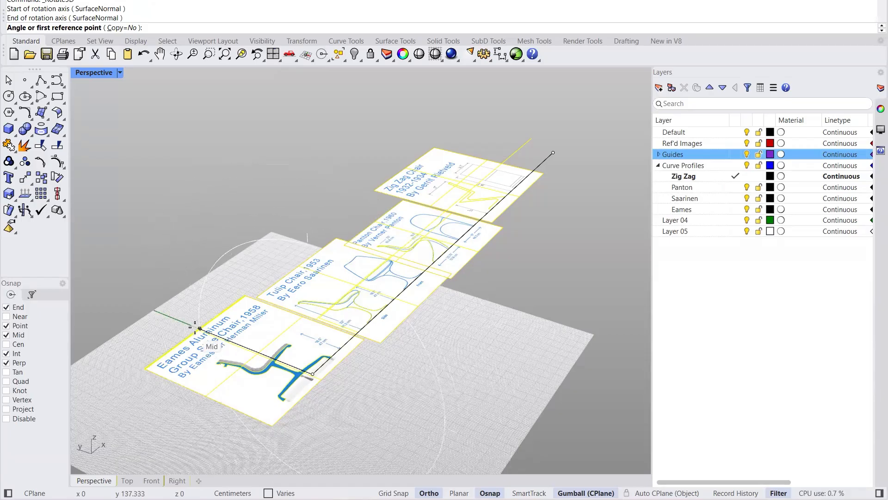
scroll(196, 327, up, 8)
scroll(196, 328, down, 5)
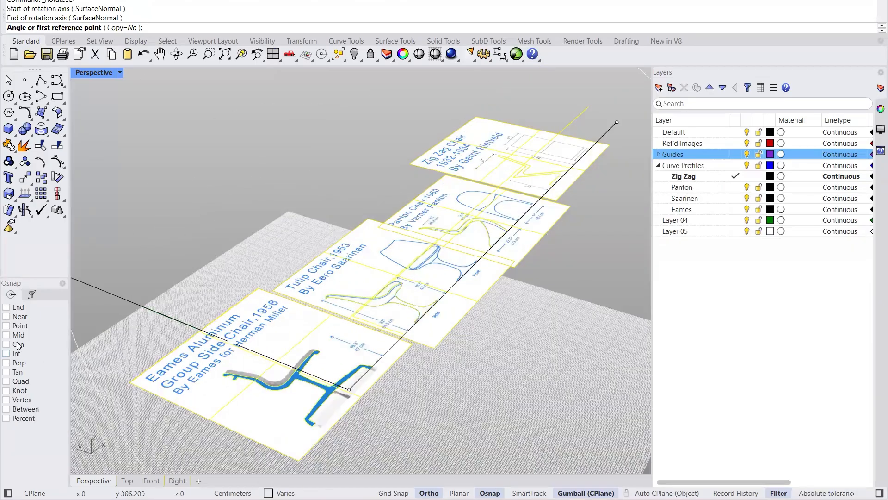
scroll(251, 284, down, 2)
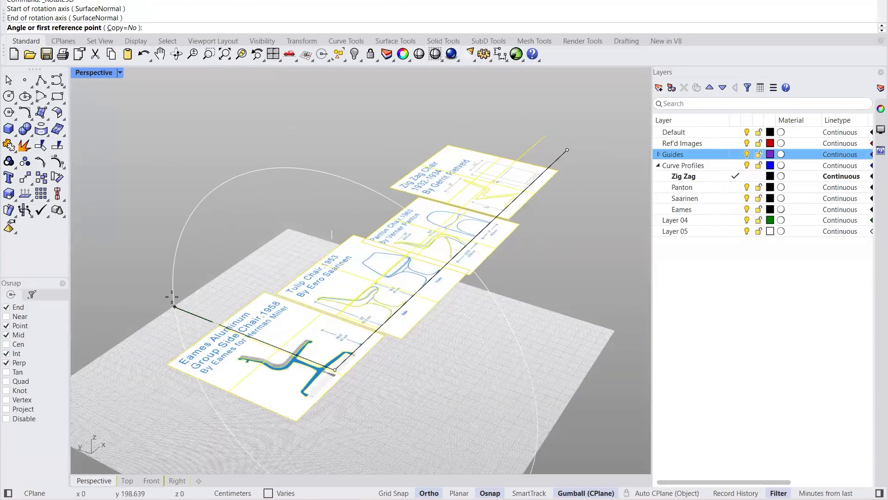
click(172, 297)
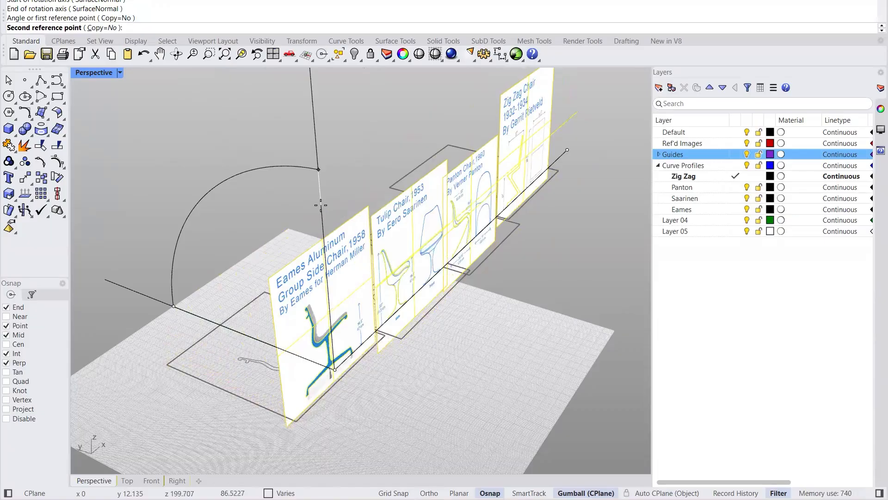
text(90)
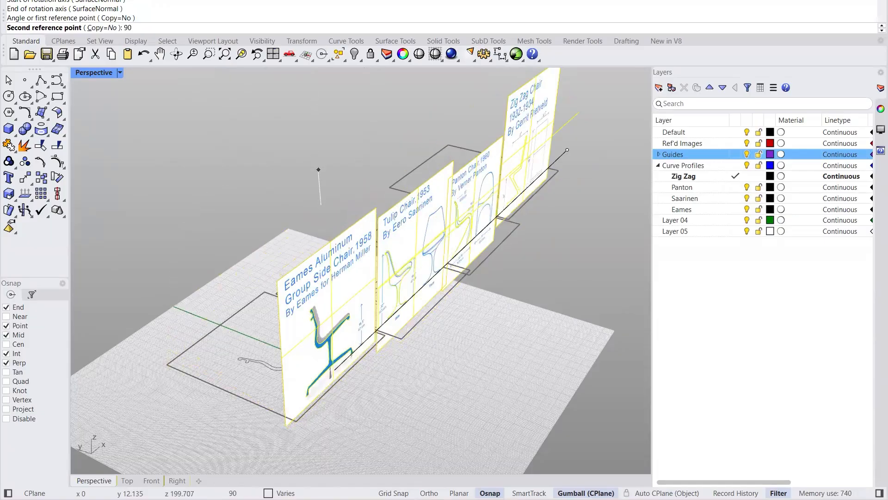
key(Return)
key(Escape)
Step: Hide the Guides layer and view the upright chair profiles from the front
right_drag(424, 346, 252, 265)
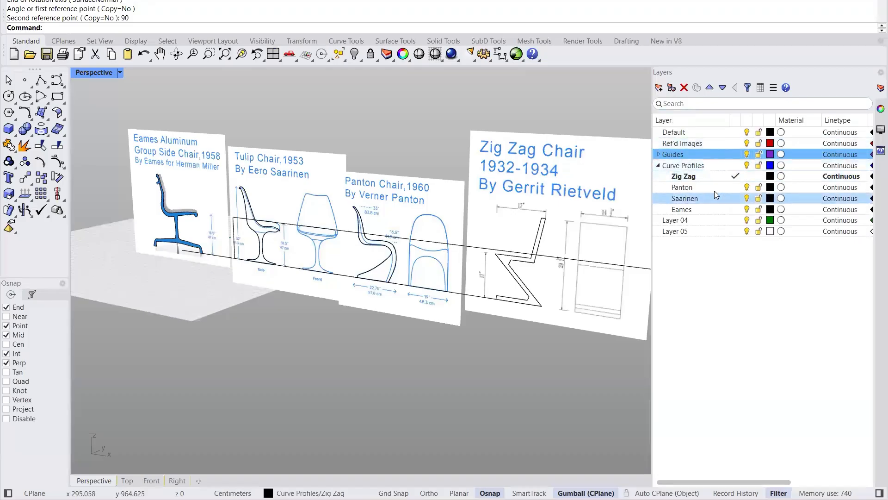
click(747, 154)
right_drag(173, 133, 231, 176)
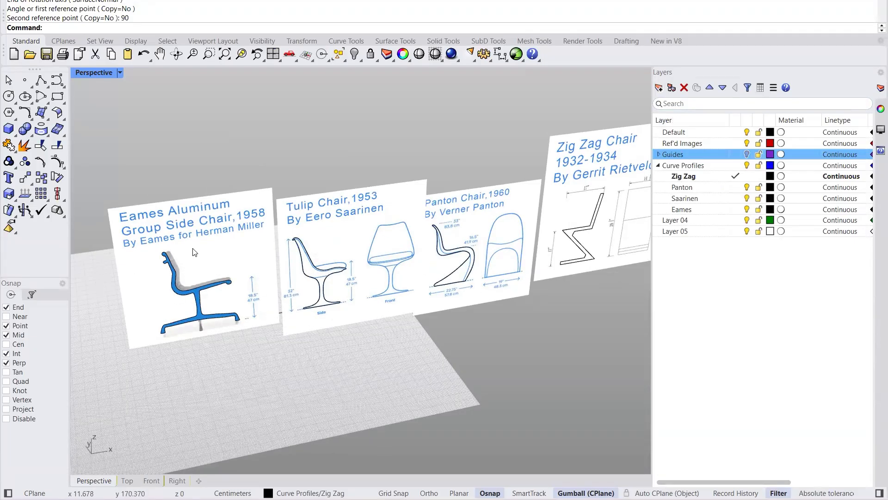
Step: Rotate the Eames chair profile together with its reference picture by -90 degrees about the vertical axis
right_drag(282, 337, 263, 333)
scroll(263, 333, down, 5)
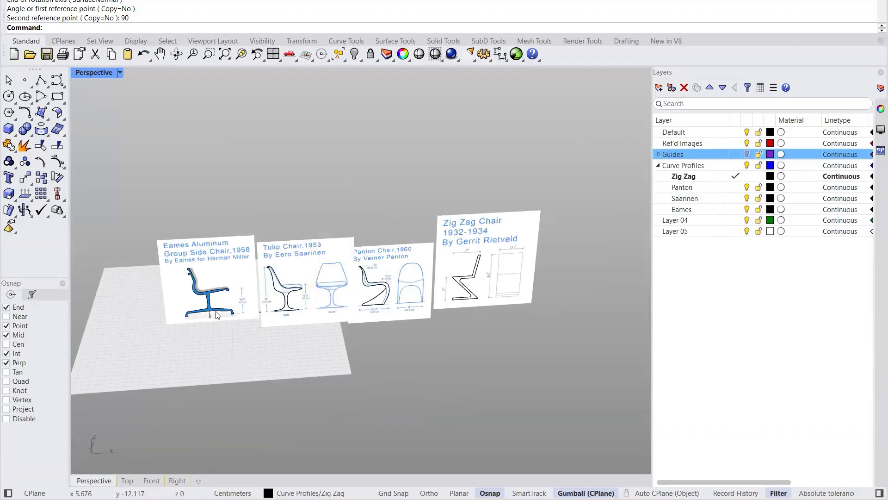
scroll(218, 313, up, 5)
drag(219, 350, 153, 143)
right_drag(266, 371, 282, 332)
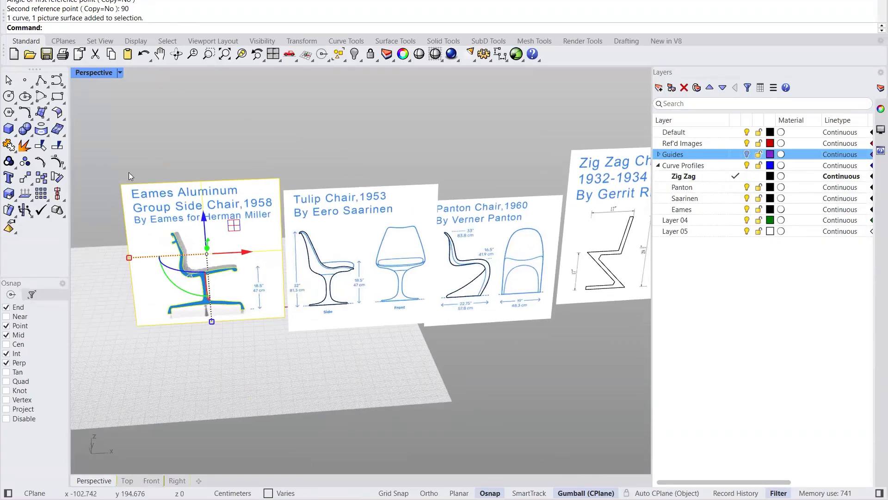
right_drag(193, 334, 233, 291)
scroll(103, 232, up, 3)
right_drag(253, 260, 216, 224)
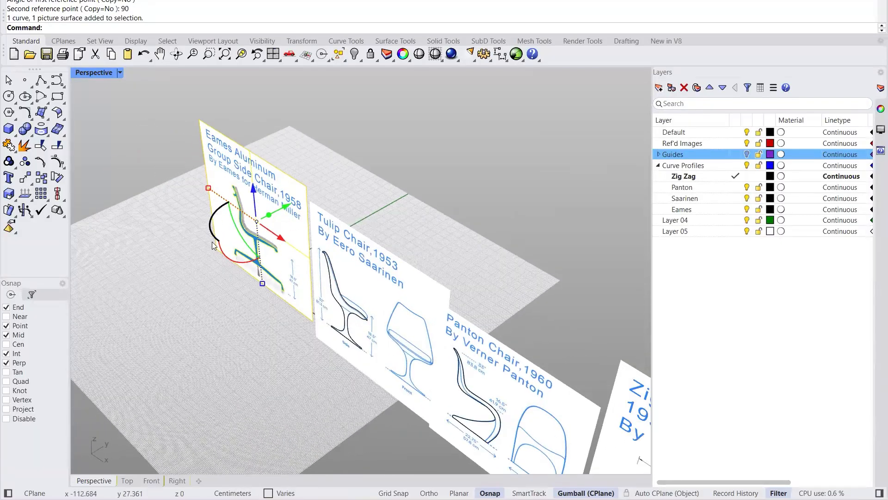
right_drag(307, 246, 253, 194)
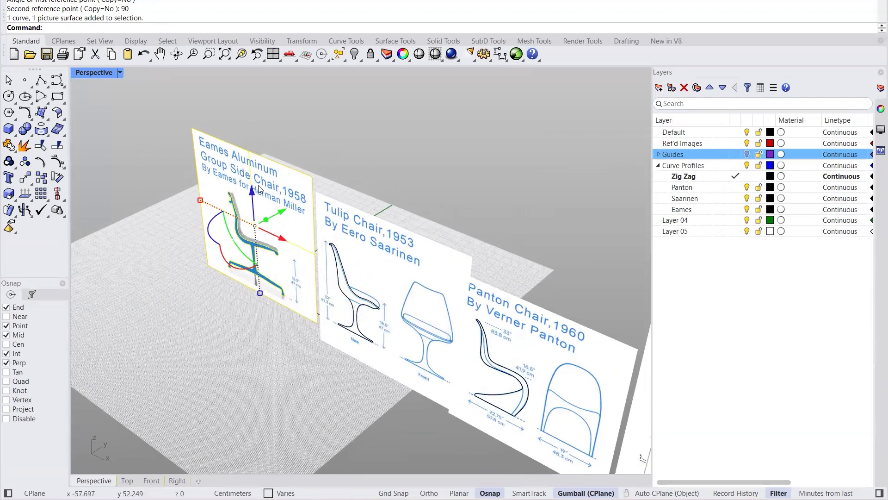
click(214, 221)
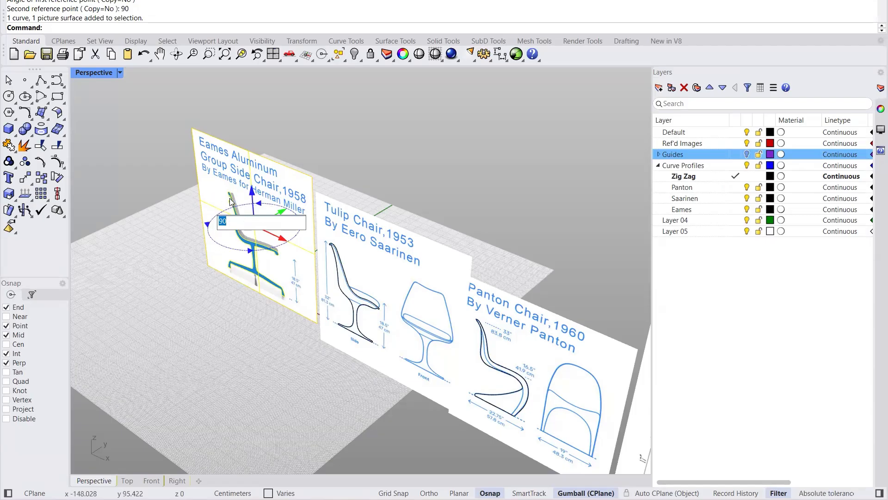
text(-90)
key(Return)
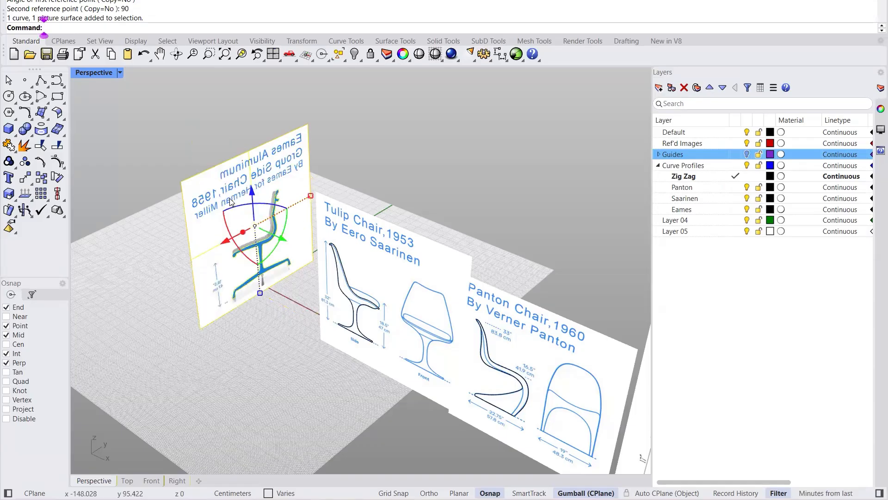
click(223, 357)
Step: Rotate the Tulip chair profile and its reference picture by -90 degrees about the vertical axis
right_drag(374, 240, 410, 273)
drag(418, 390, 356, 177)
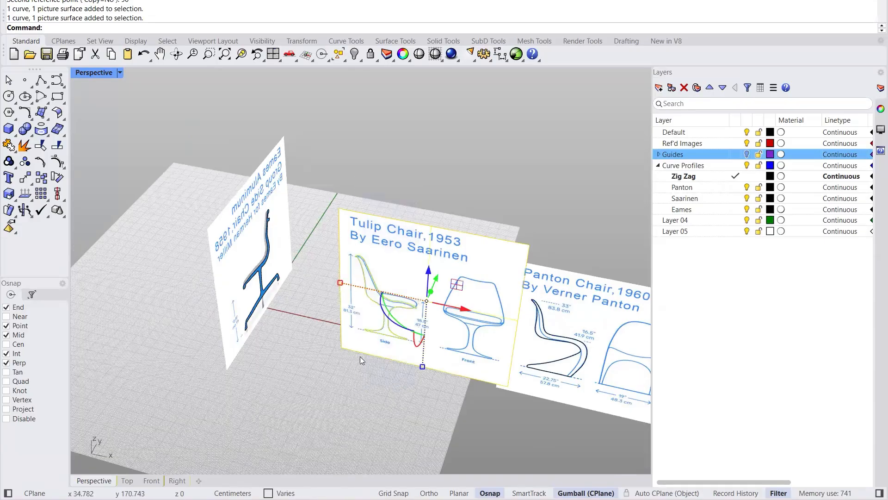
right_drag(412, 370, 358, 309)
click(359, 309)
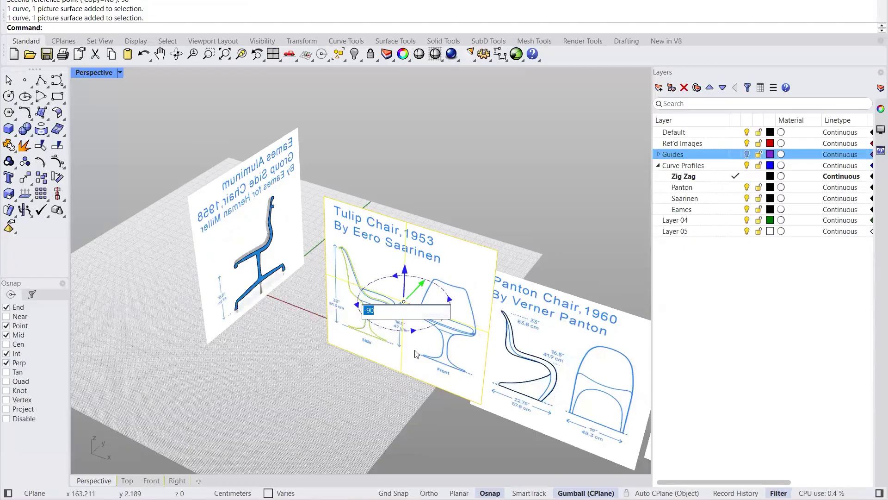
key(Return)
key(Escape)
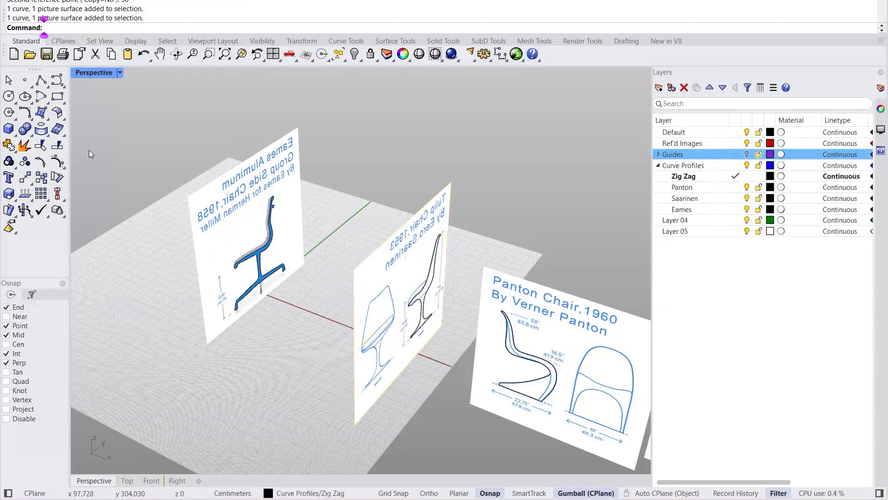
Step: Rotate the Panton chair profile and its reference picture by -90 degrees about the vertical axis
scroll(89, 150, down, 5)
scroll(294, 192, up, 5)
drag(343, 329, 294, 192)
right_drag(303, 327, 287, 303)
scroll(286, 268, up, 2)
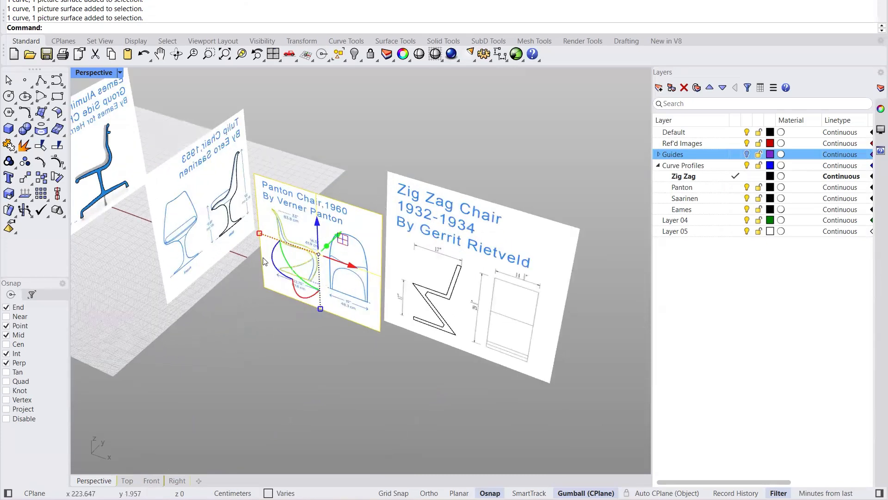
click(274, 254)
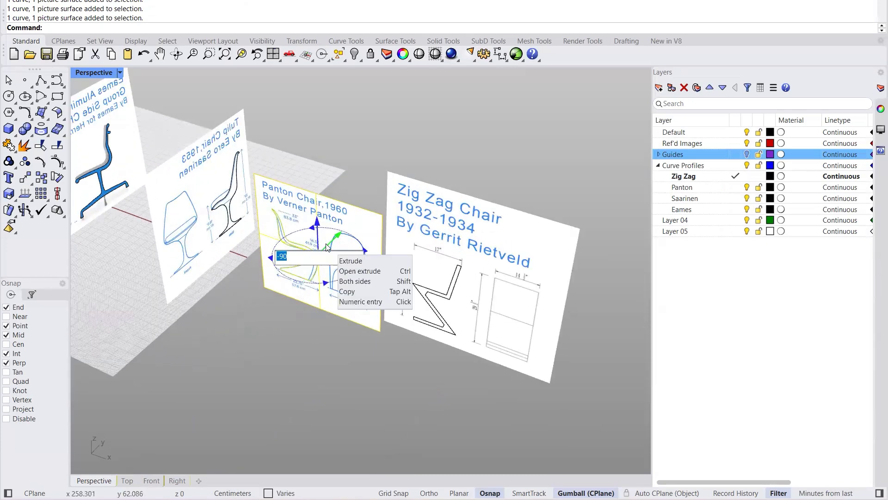
key(Return)
click(316, 379)
Step: Rotate the Zig Zag chair profile and its reference picture by -90 degrees about the vertical axis
drag(506, 396, 414, 342)
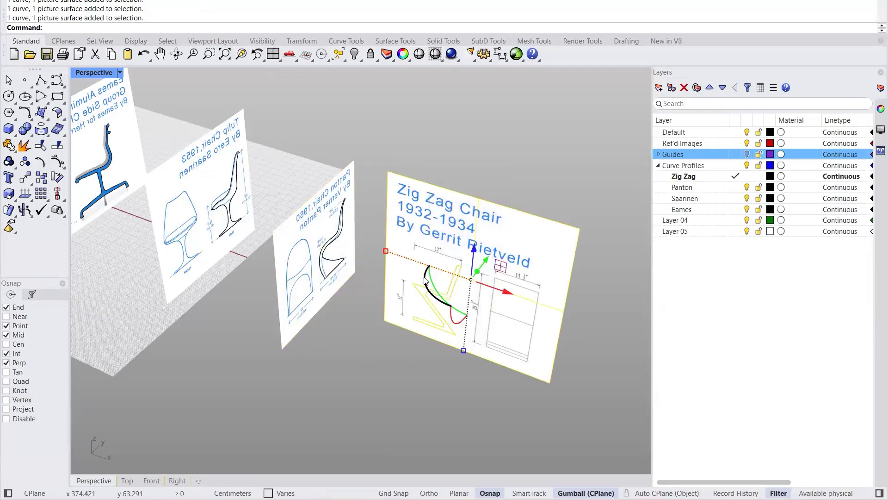
click(458, 264)
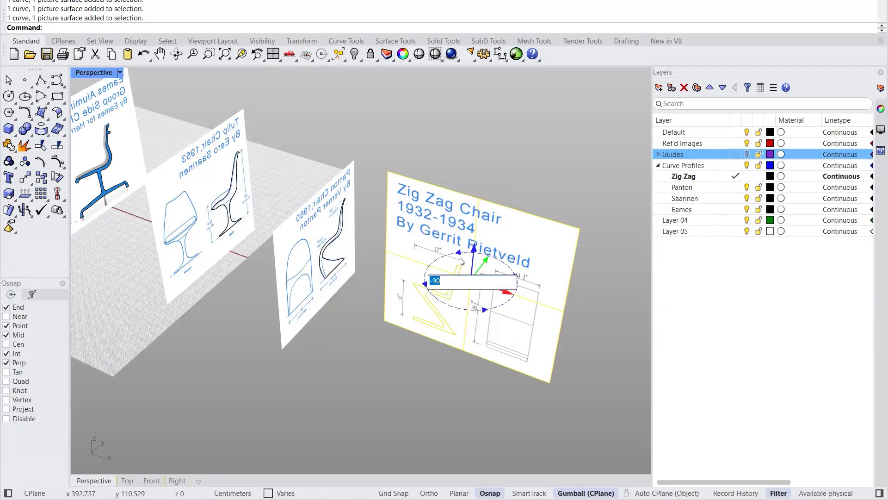
key(Return)
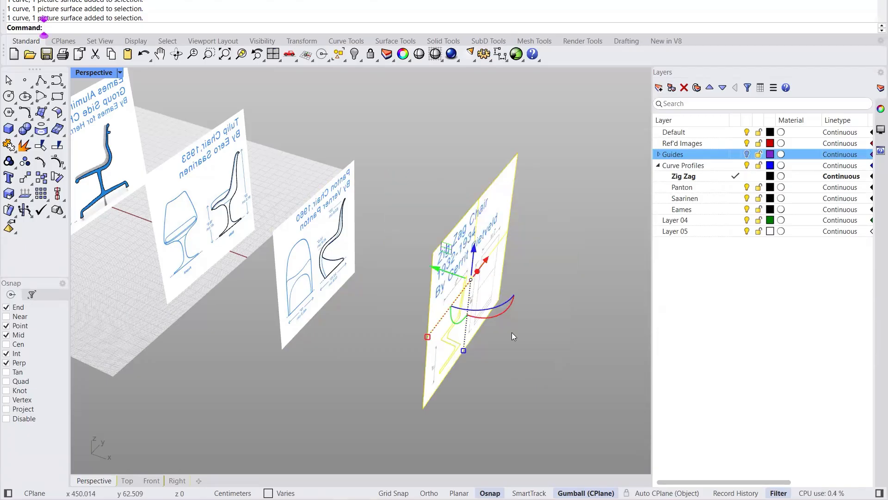
key(Escape)
Step: Hide the Ref'd Images layer so only the chair profile curves are displayed
right_drag(510, 387, 476, 349)
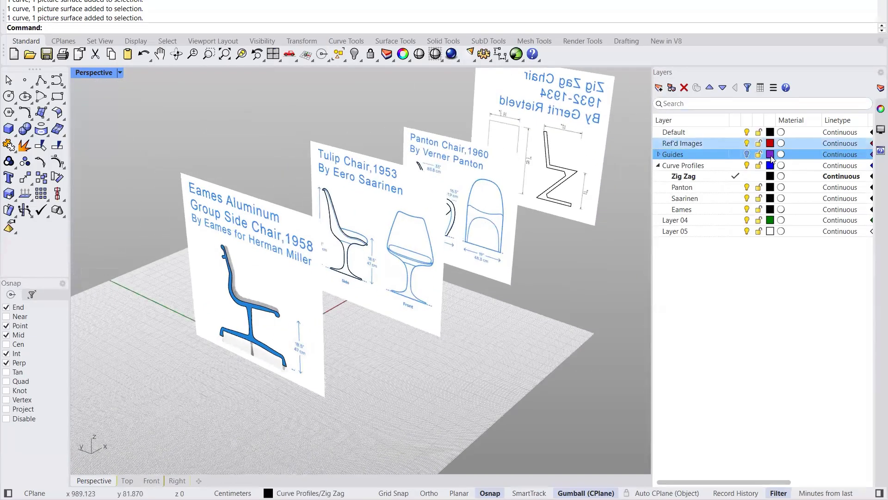
click(740, 144)
click(746, 143)
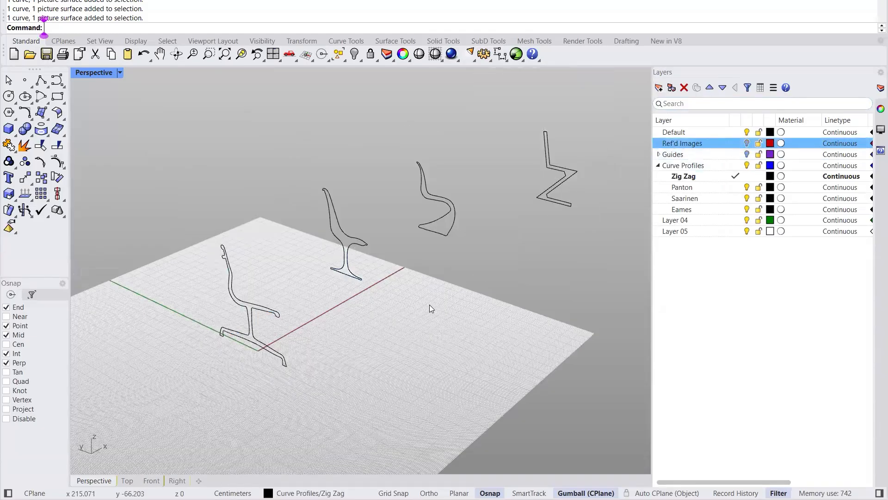
Step: Check the rotated profiles in the Top view and the four-view layout, and return to the maximized Perspective view
right_drag(424, 290, 231, 301)
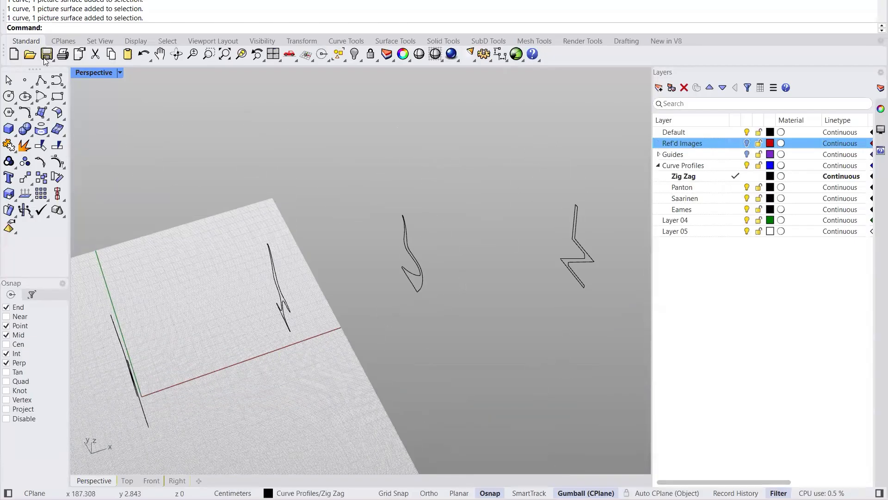
double_click(94, 72)
double_click(84, 74)
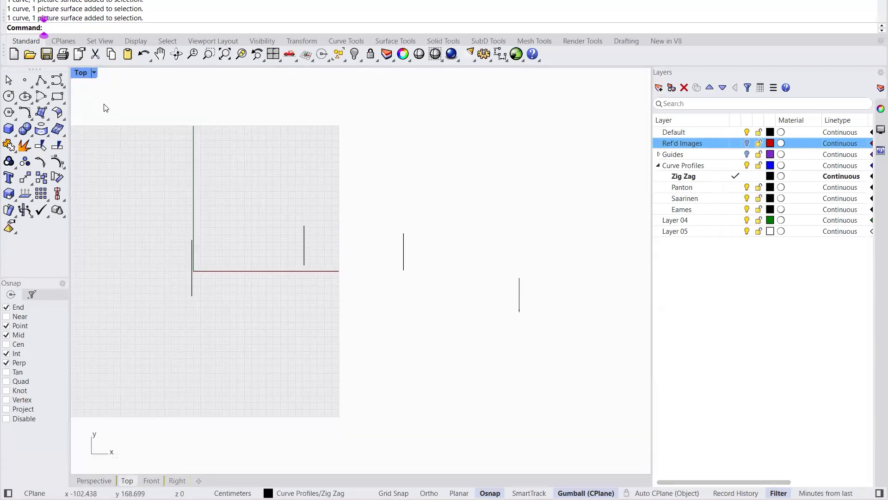
double_click(80, 73)
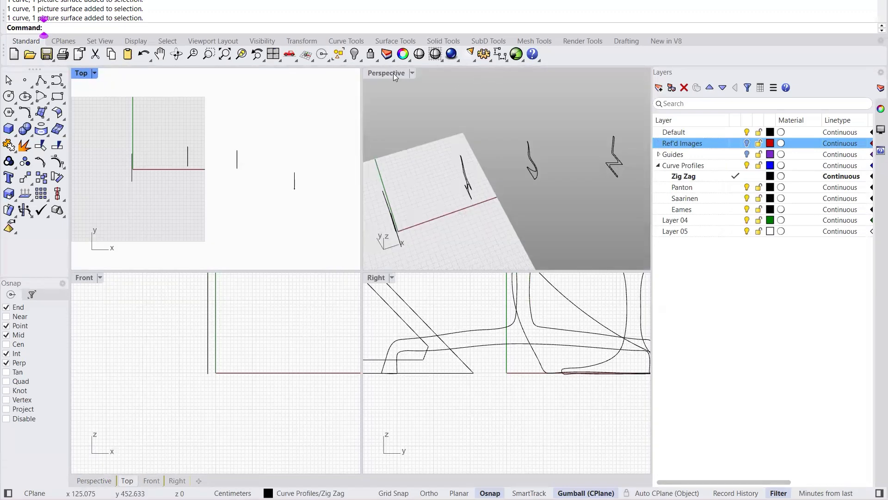
double_click(391, 74)
right_drag(350, 238, 388, 187)
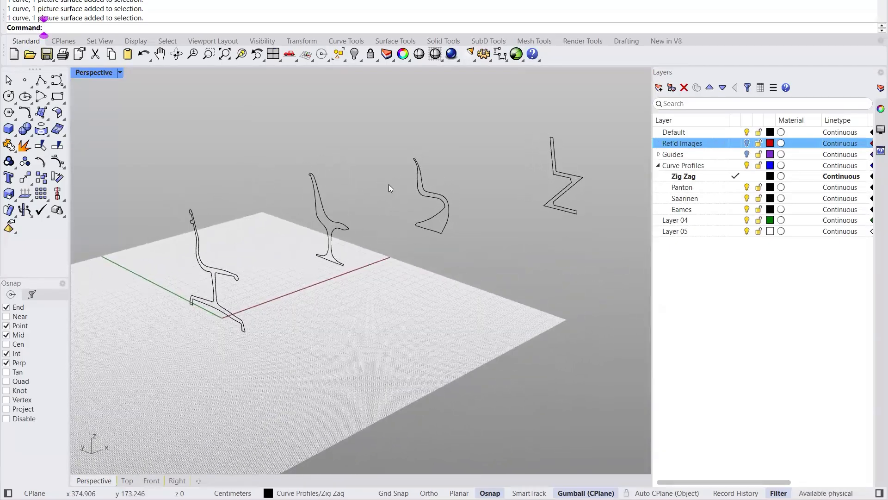
Step: Select the Eames, Tulip, Panton and Zig Zag profiles one at a time to inspect them, and clear the selection
scroll(219, 280, up, 3)
click(226, 266)
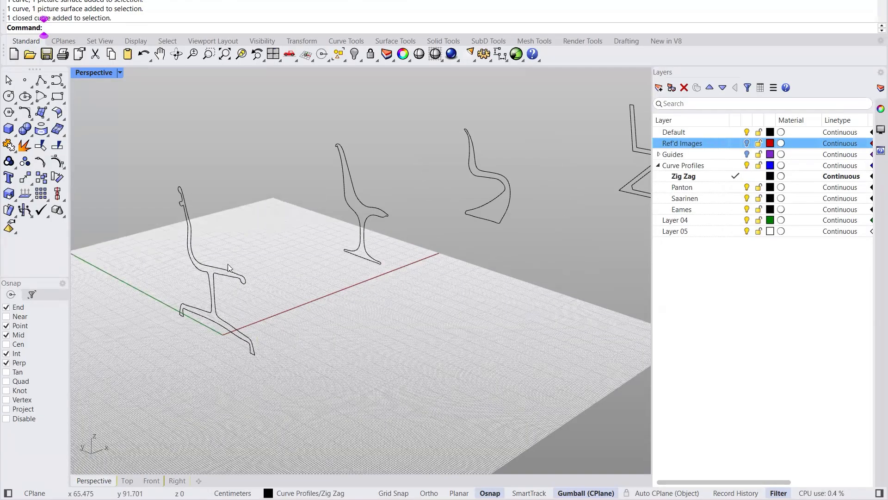
click(370, 206)
click(491, 173)
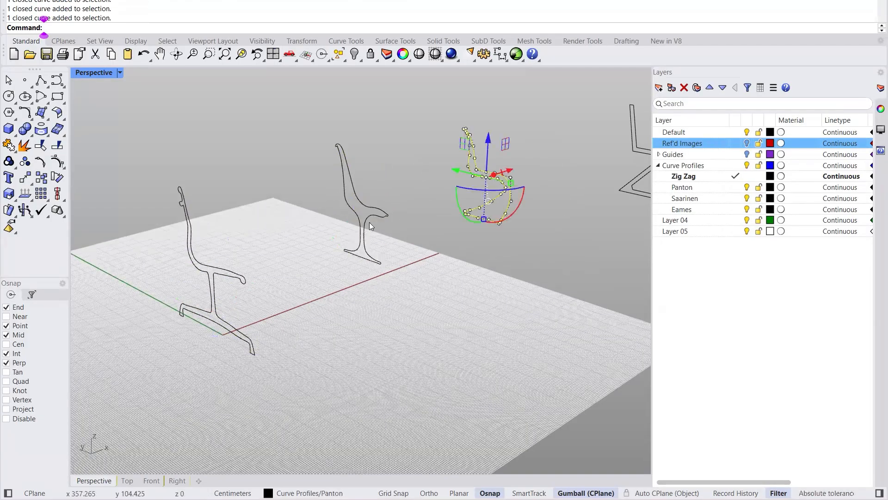
scroll(374, 221, down, 5)
scroll(631, 175, up, 3)
click(531, 173)
click(443, 313)
scroll(457, 252, down, 4)
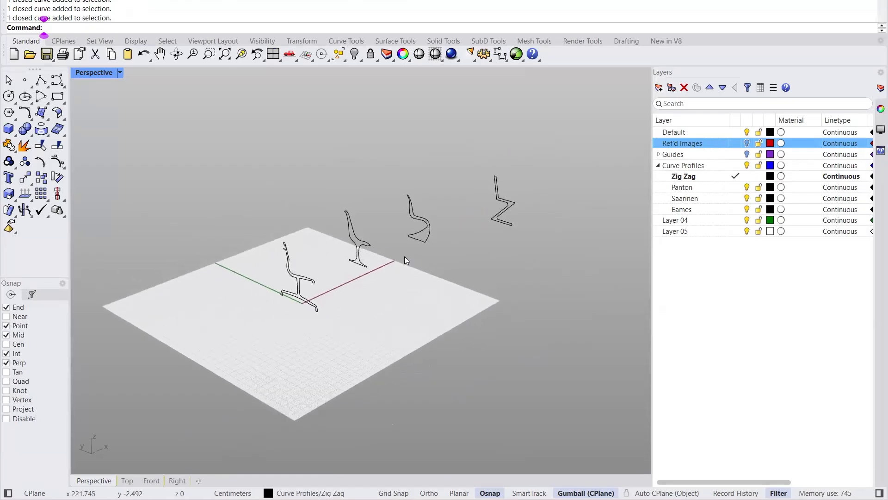
scroll(404, 256, up, 3)
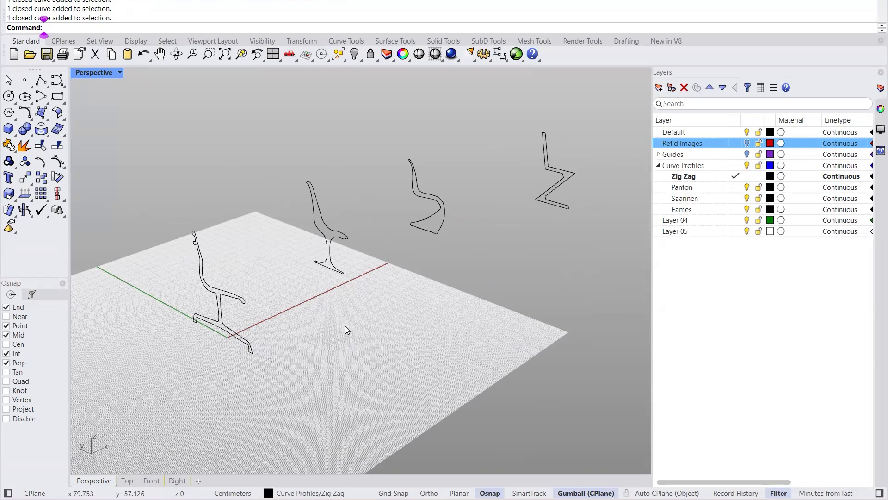
Step: Hide the grid and its axes in the Perspective viewport, keeping all four chair profiles in view
key(F7)
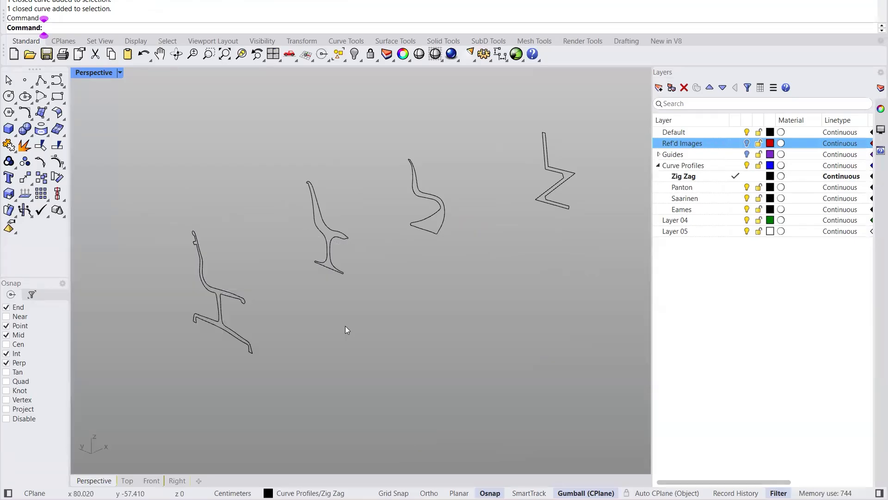
right_drag(407, 272, 343, 248)
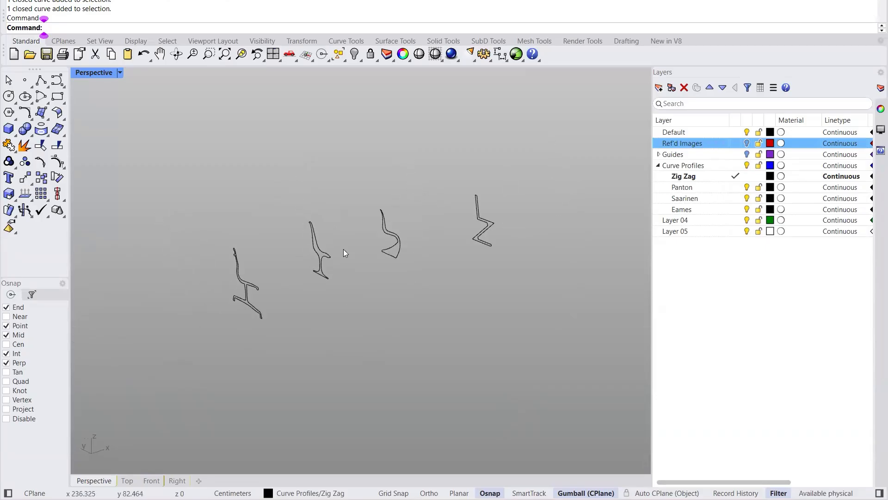
scroll(343, 250, up, 4)
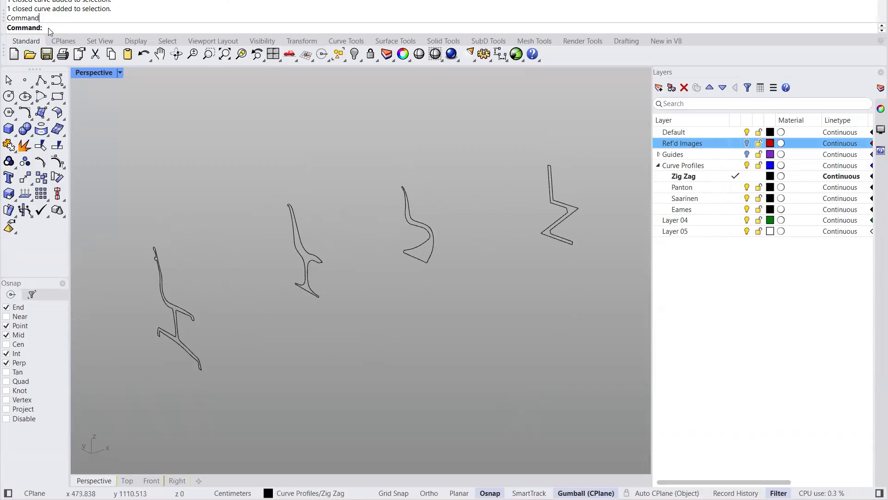
Step: Launch Grasshopper and dismiss its getting-started tutorial browser
text(rasshopper)
key(Return)
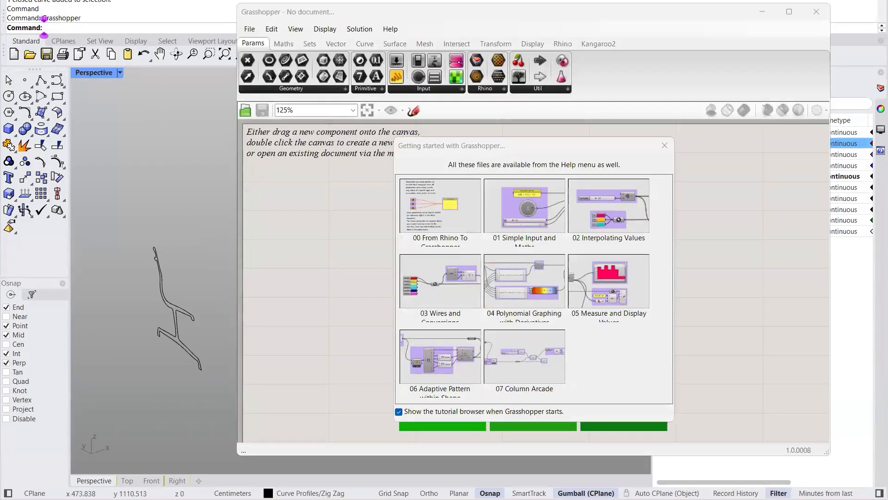
click(664, 146)
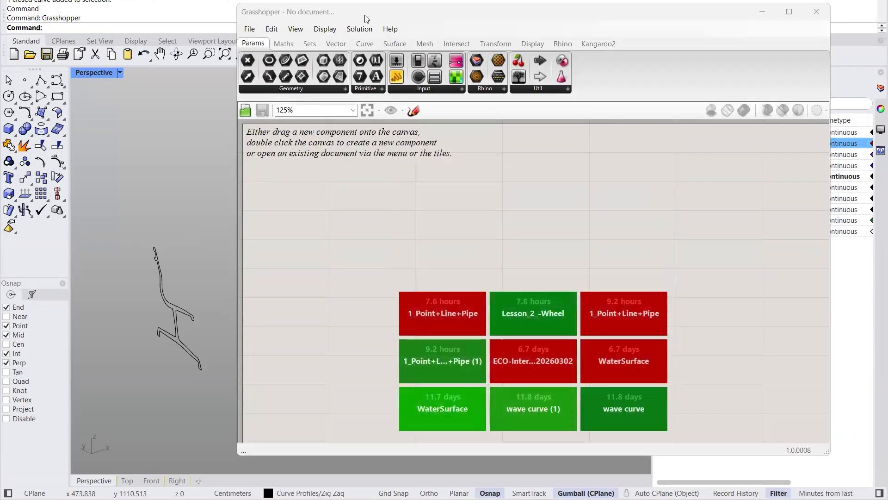
Step: Move and narrow the Grasshopper window so all four chair profiles are uncovered beside it in the Perspective viewport
drag(342, 13, 530, 24)
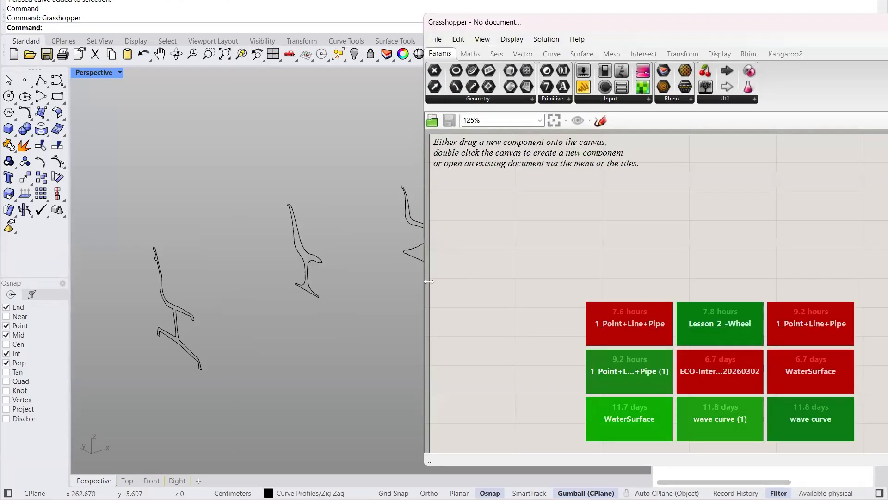
drag(425, 266, 590, 266)
right_drag(318, 239, 350, 244)
scroll(199, 250, down, 4)
scroll(427, 264, up, 2)
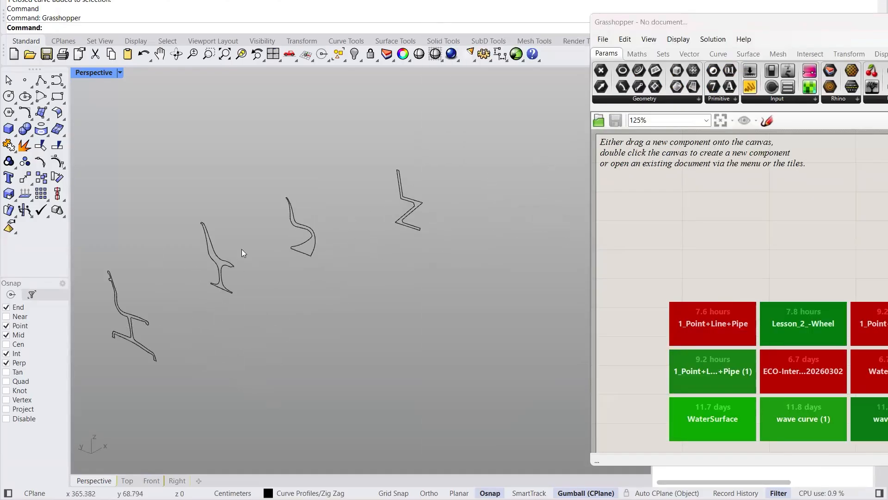
scroll(180, 303, up, 3)
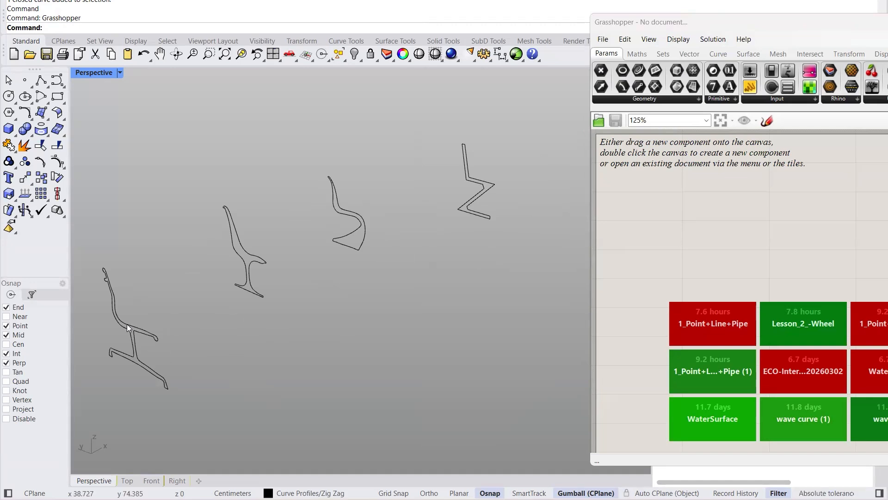
Step: Review the four chair profile curves beside Grasshopper by selecting them individually, and leave everything deselected
click(130, 324)
click(256, 258)
click(328, 328)
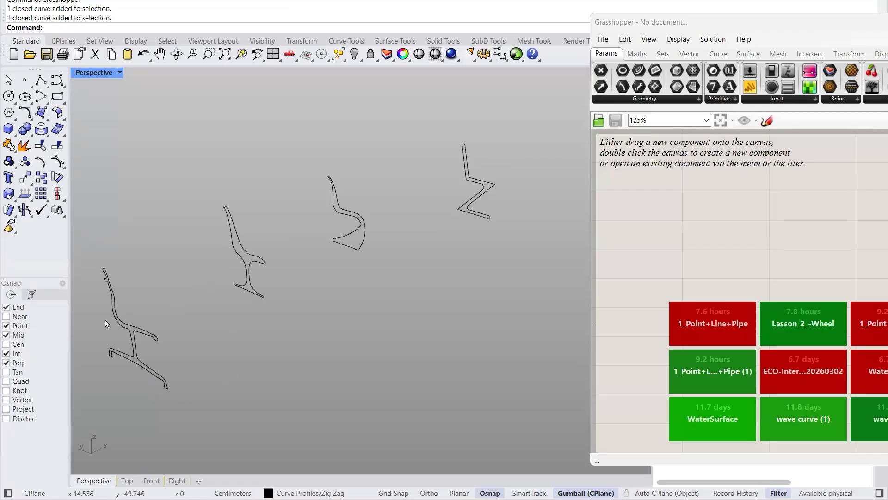
right_drag(270, 306, 215, 221)
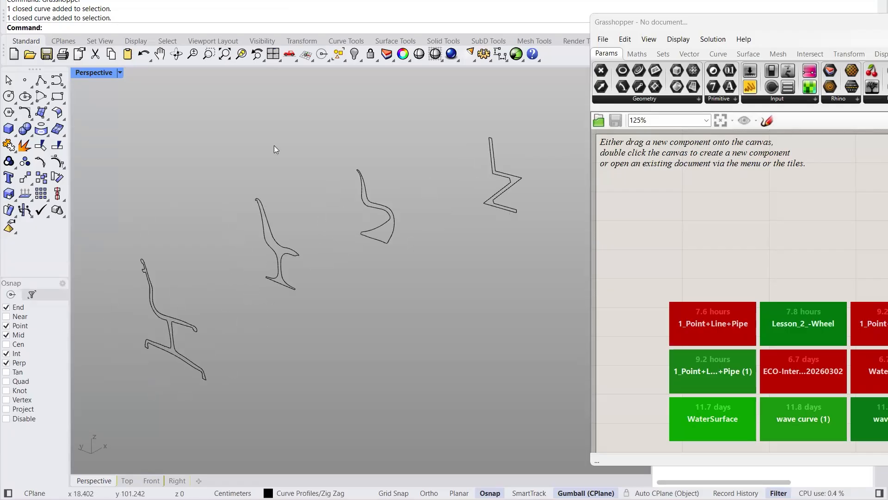
click(175, 314)
click(288, 245)
click(388, 207)
click(511, 173)
click(431, 272)
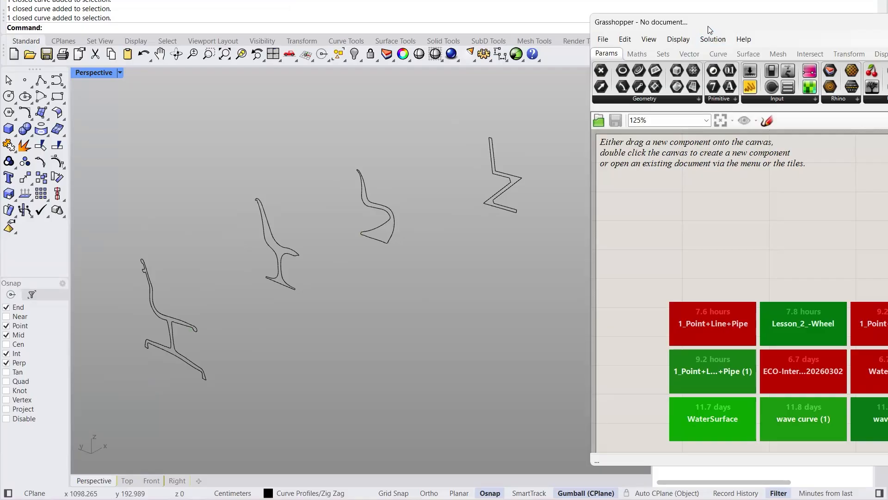
Step: Move and enlarge the Grasshopper window so it fills the area beside the chair profiles in the Perspective viewport
drag(710, 29, 402, 19)
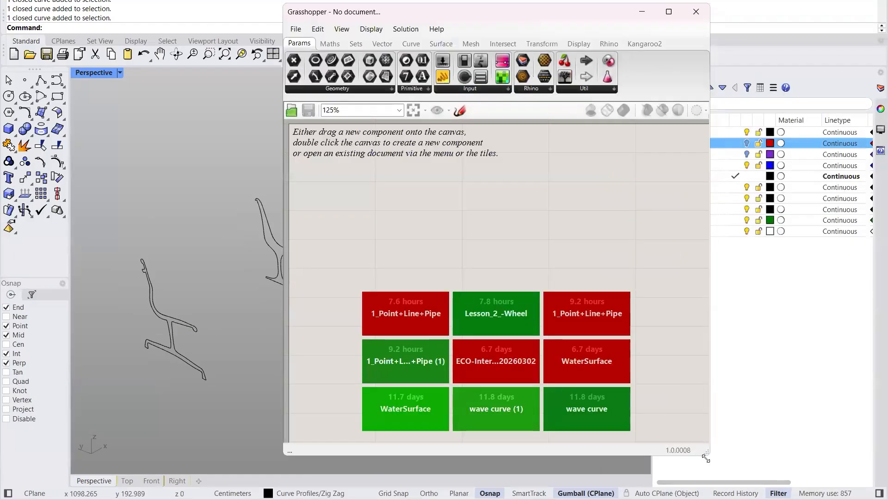
drag(705, 458, 872, 474)
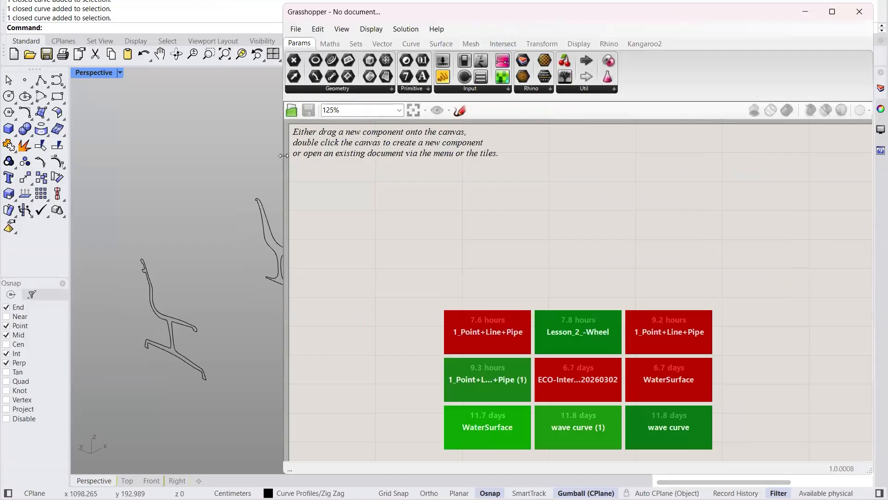
drag(281, 155, 384, 157)
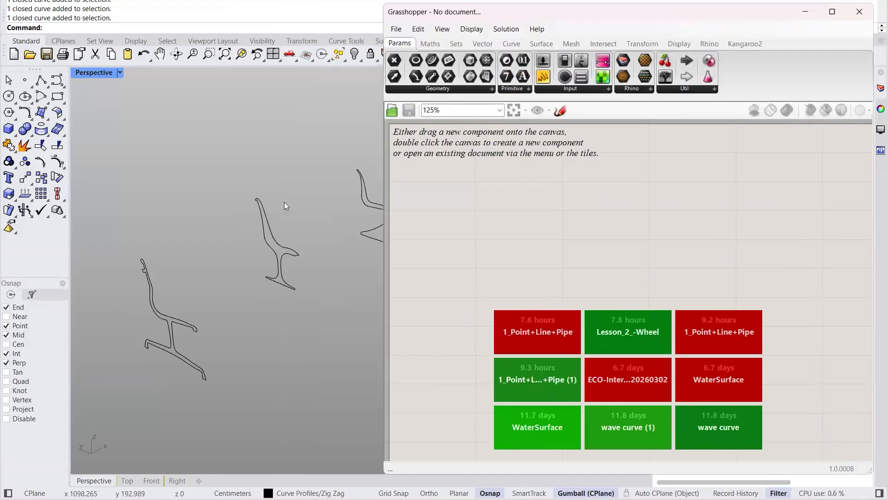
right_drag(258, 204, 262, 241)
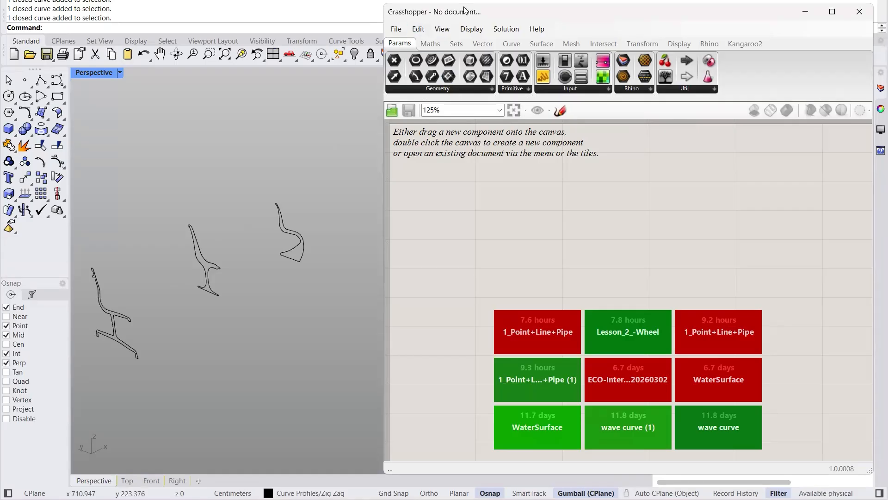
drag(467, 10, 432, 12)
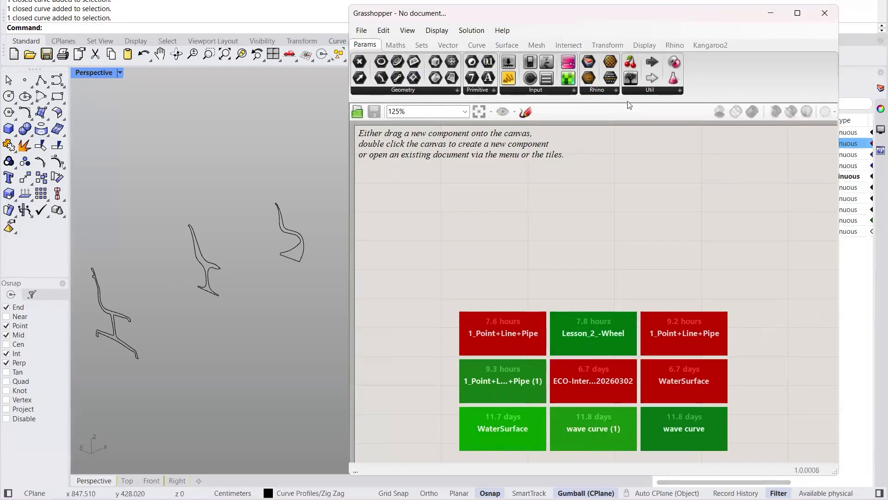
Step: Add a Curve geometry parameter near the upper corner of the blank Grasshopper canvas
click(421, 91)
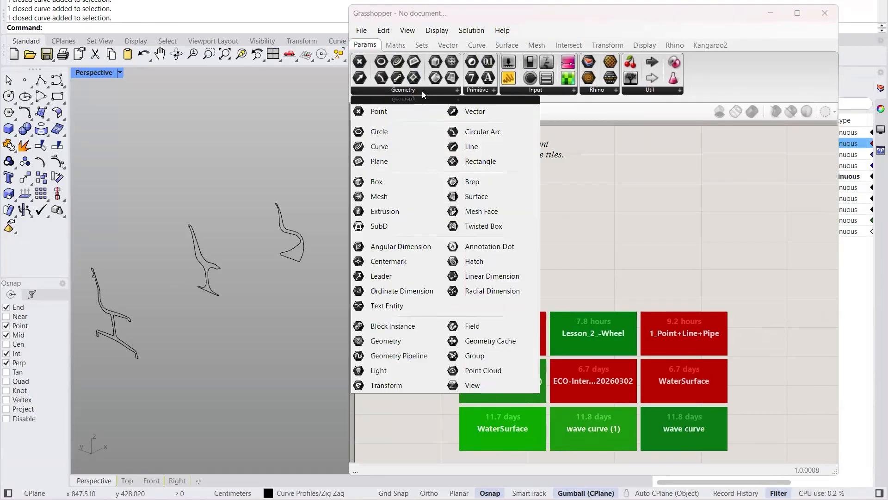
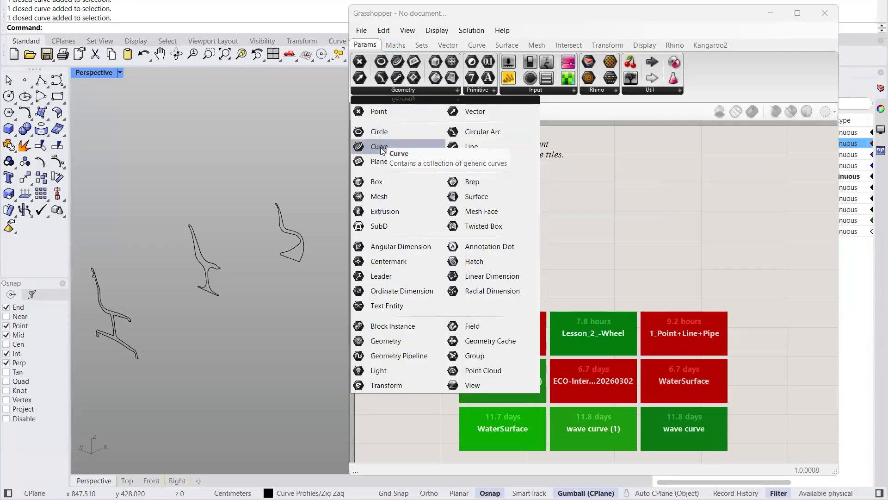
drag(380, 147, 411, 180)
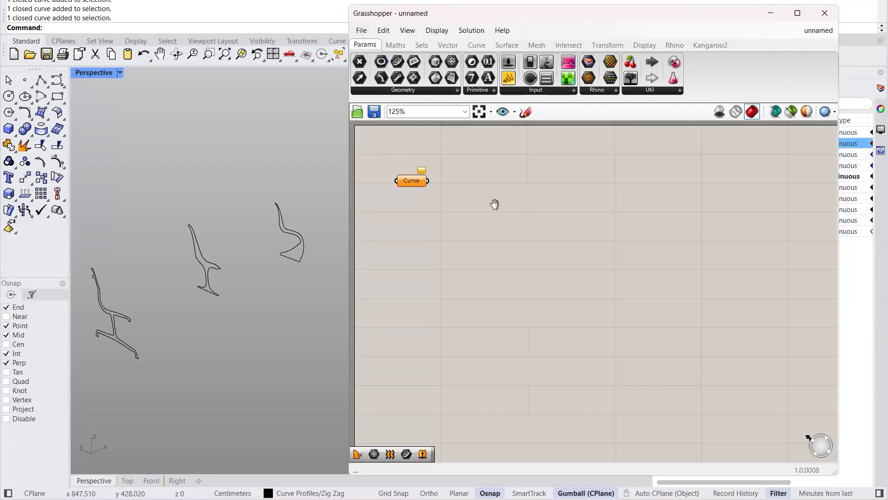
scroll(416, 159, up, 3)
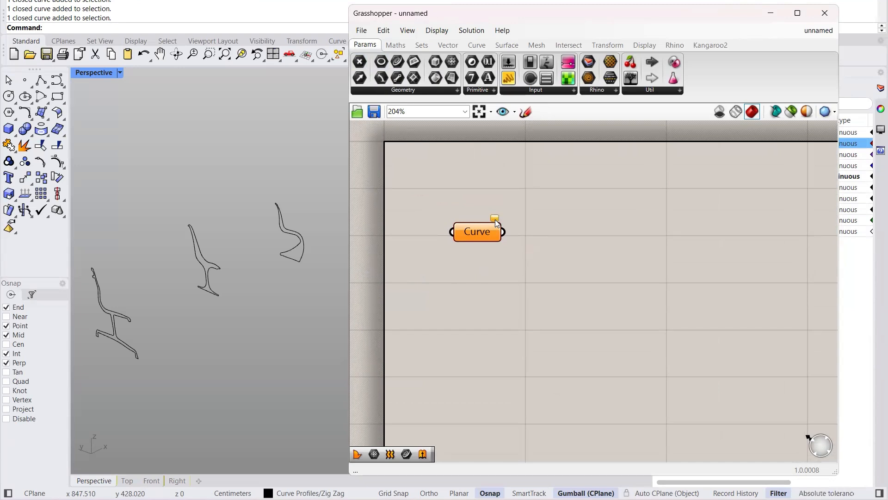
mouse_move(495, 219)
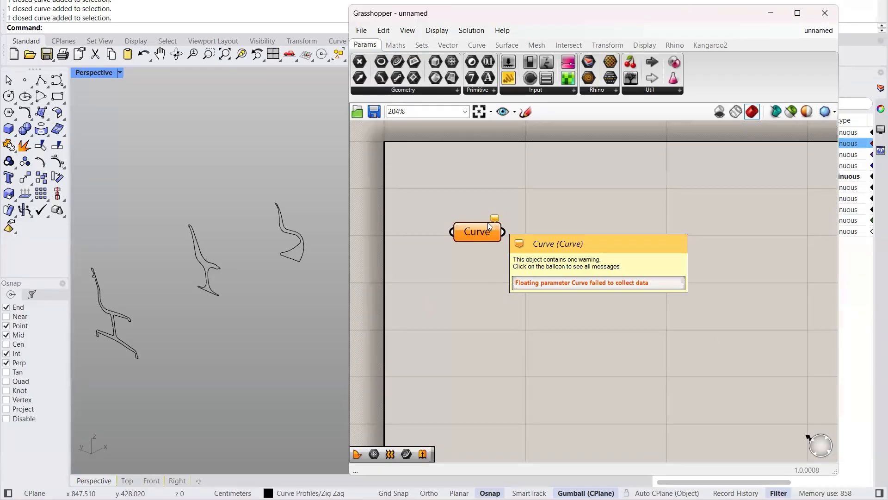
right_drag(225, 252, 190, 253)
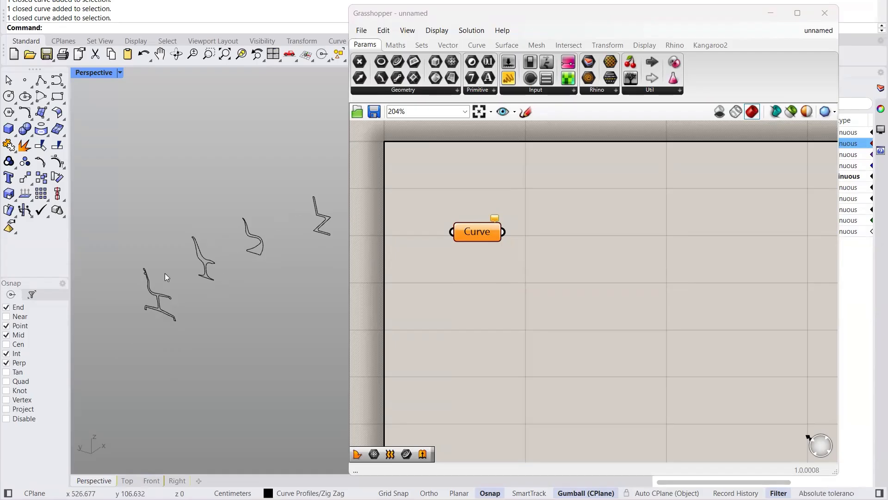
Step: Add a second Curve parameter by searching the canvas for "curve" and place it just below the first
click(389, 90)
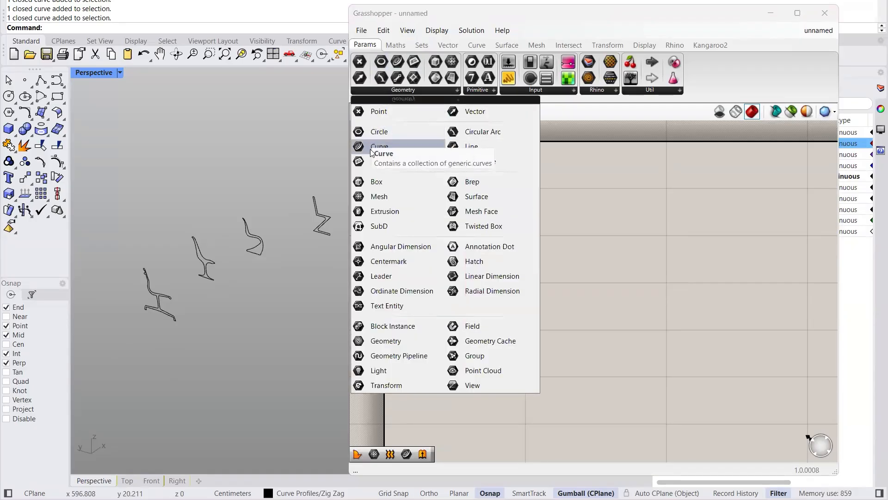
click(629, 289)
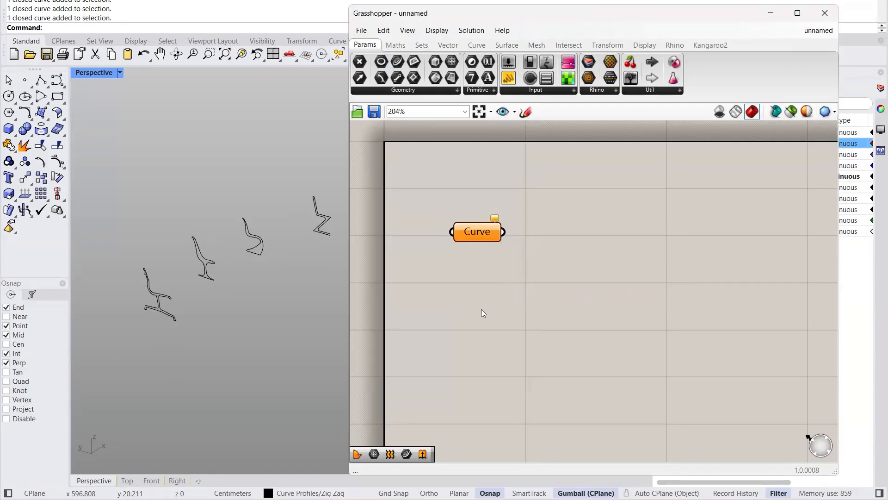
double_click(481, 309)
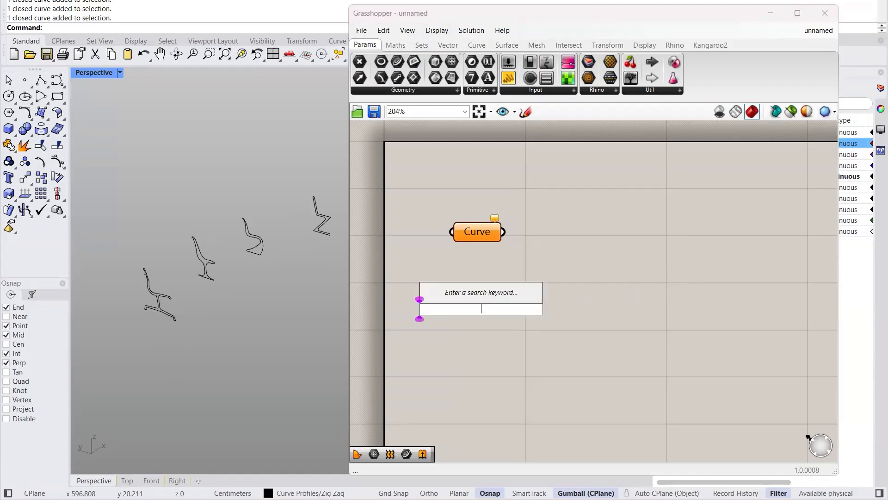
text(curve)
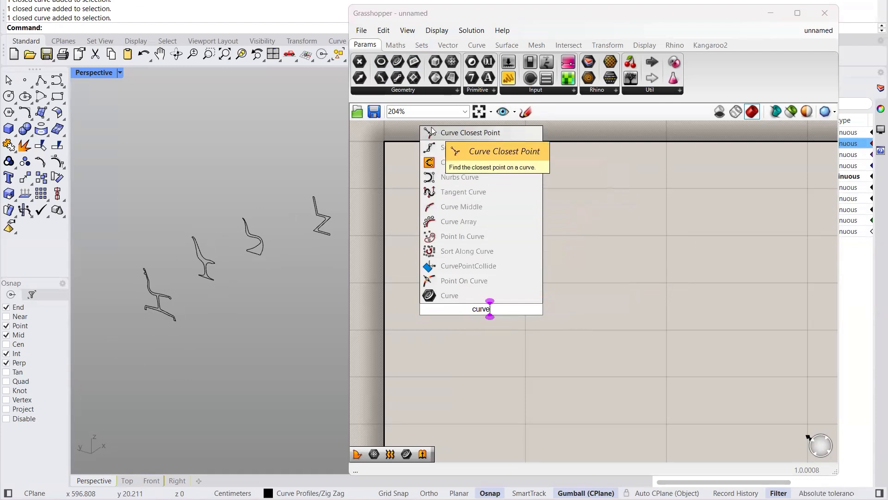
click(433, 296)
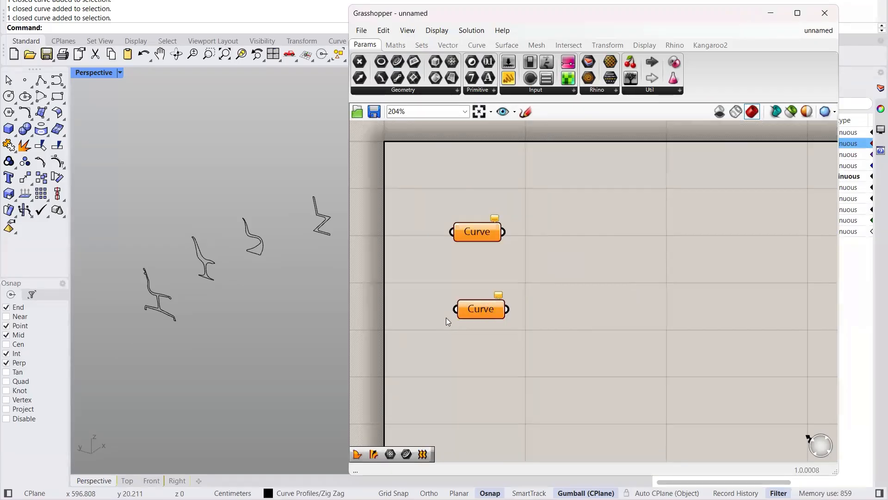
click(469, 303)
drag(470, 306, 466, 306)
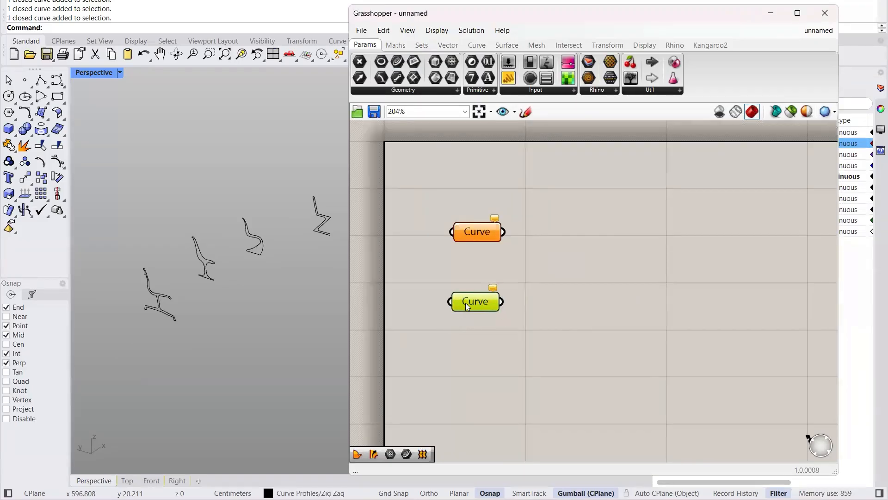
click(532, 204)
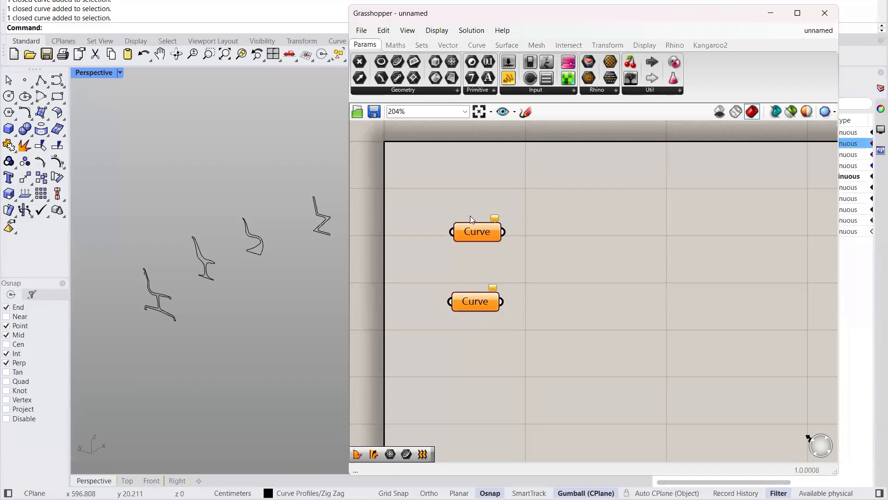
Step: Turn on Draw Icons so the canvas components show icons instead of names, comparing them with the Geometry component list
click(445, 32)
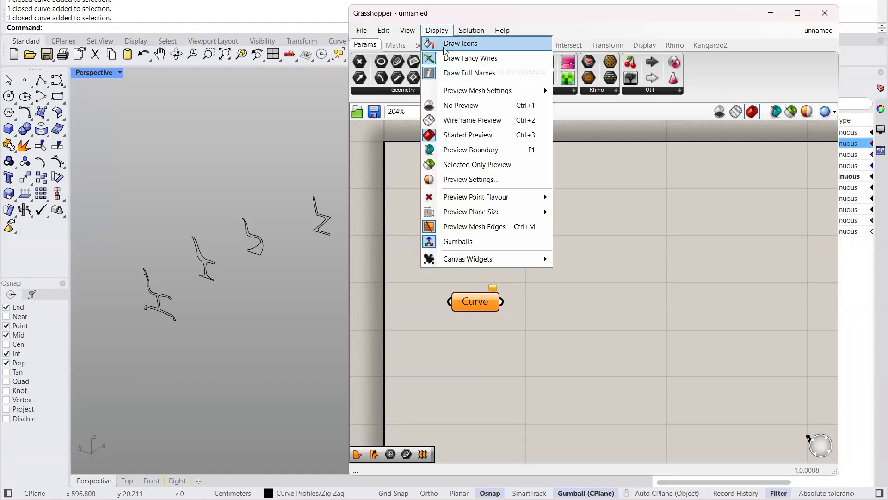
click(441, 43)
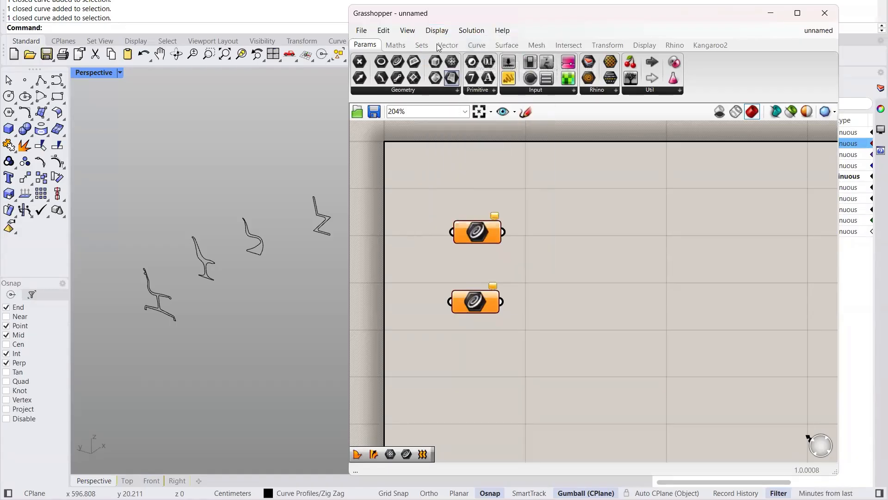
click(438, 32)
click(444, 43)
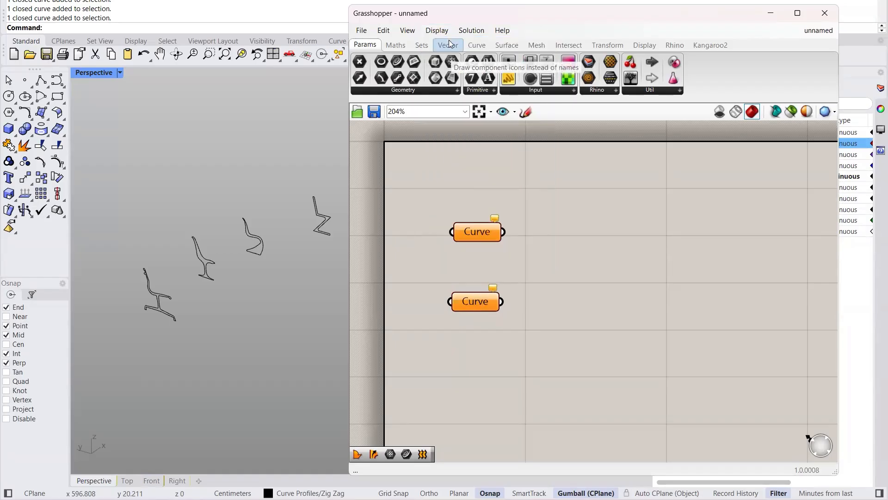
click(446, 31)
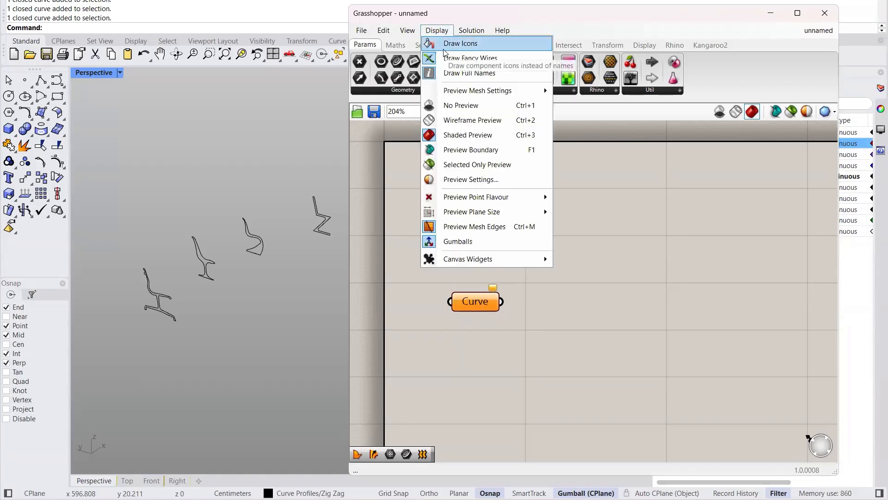
click(443, 43)
click(403, 90)
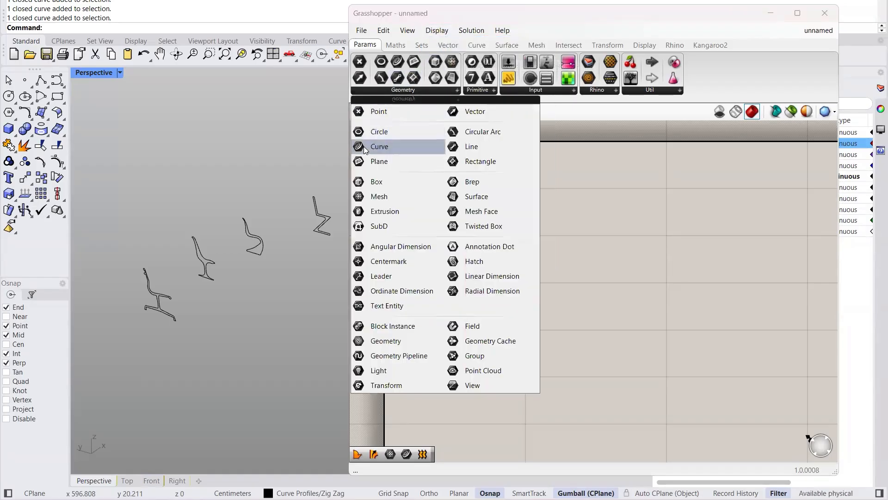
Step: Try toggling the Draw Full Names display option and return to the Params components
click(439, 31)
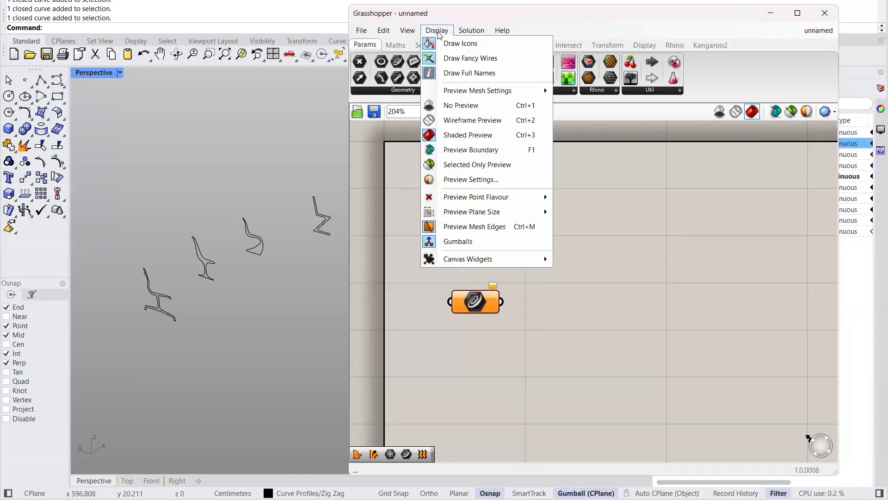
click(448, 74)
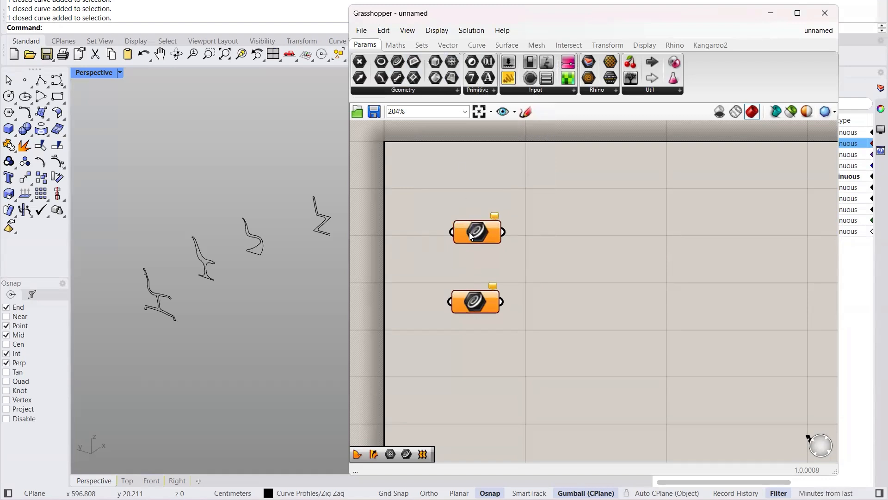
click(448, 45)
click(437, 30)
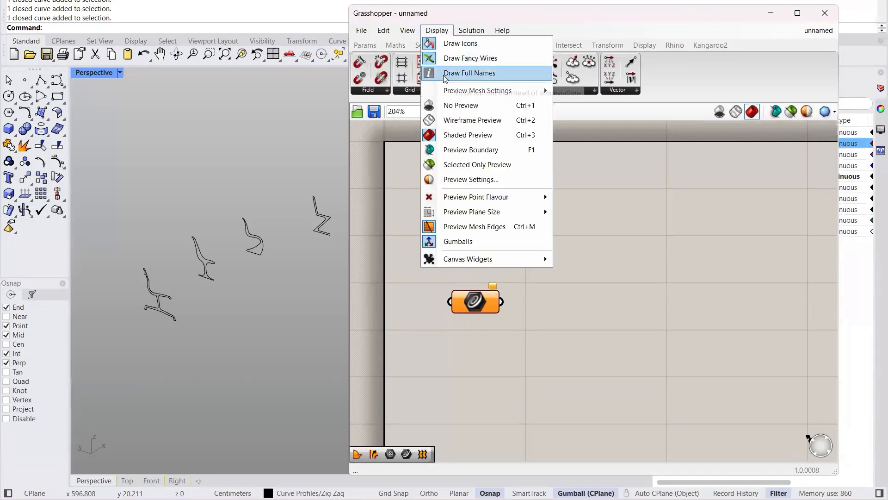
click(463, 72)
click(377, 47)
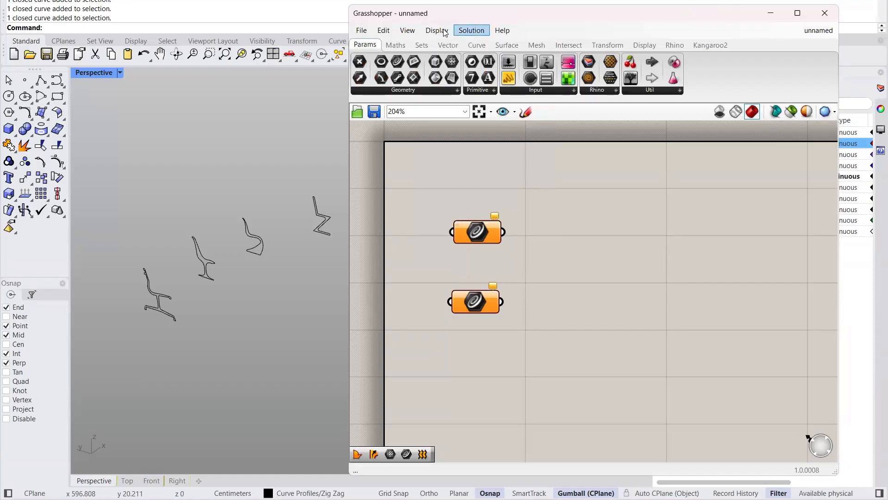
Step: Duplicate the two Curve parameters together and place the copies below the originals to form a column of four
right_drag(522, 319, 510, 276)
click(484, 256)
click(528, 176)
click(487, 183)
click(486, 257)
click(519, 289)
drag(519, 290, 451, 190)
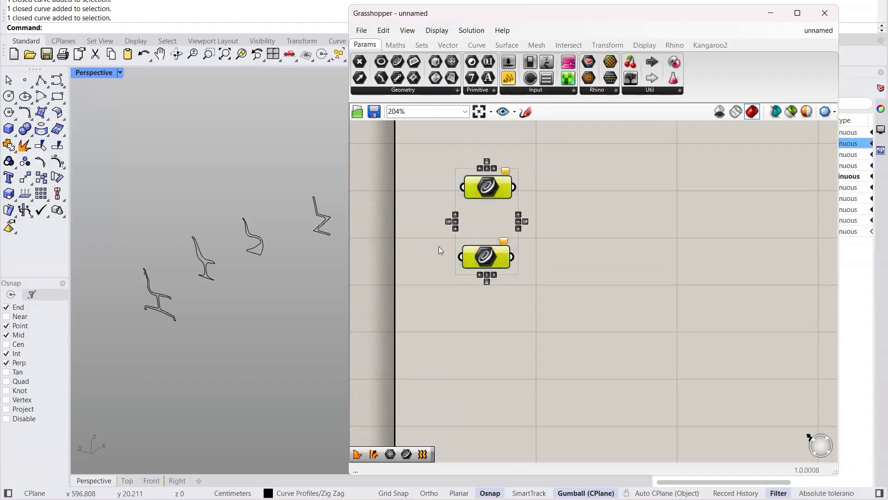
key(ctrl+c)
key(ctrl+v)
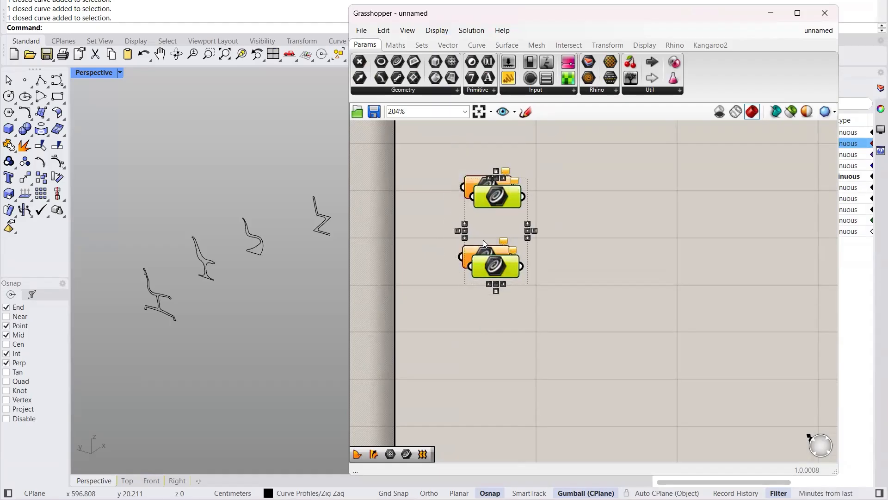
drag(506, 204, 488, 336)
click(539, 280)
mouse_move(514, 343)
right_down()
mouse_move(511, 309)
mouse_move(504, 332)
right_up()
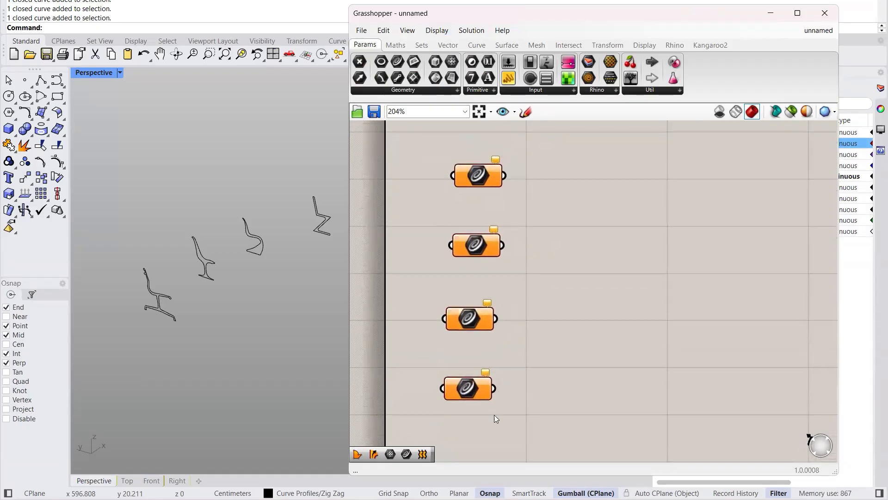
Step: Align the left edges of all four Curve parameters on the canvas and deselect them
drag(538, 413, 435, 292)
click(542, 373)
drag(497, 407, 440, 142)
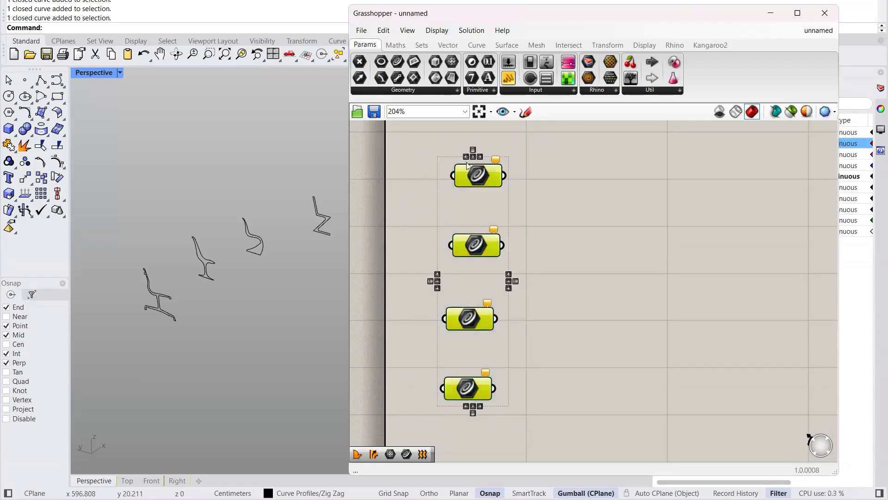
click(466, 156)
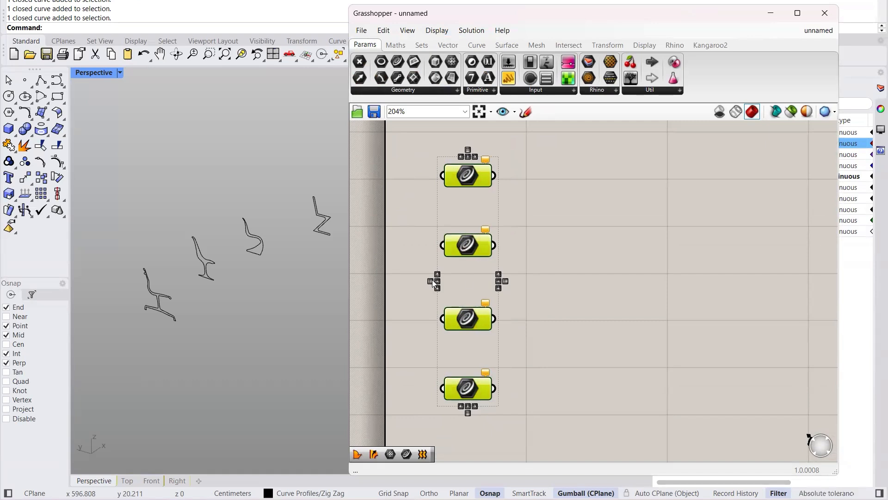
click(562, 262)
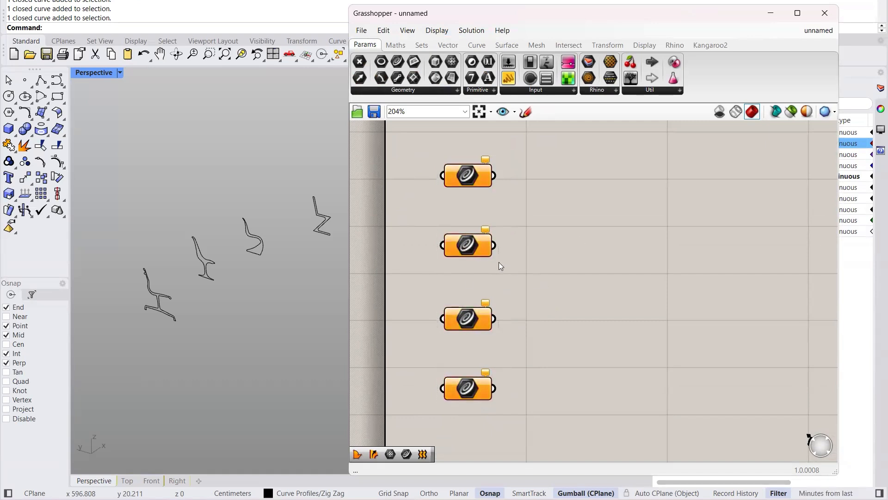
Step: Switch Rhino from the maximized Perspective viewport back to the multi-viewport layout
scroll(199, 215, down, 3)
scroll(245, 229, up, 3)
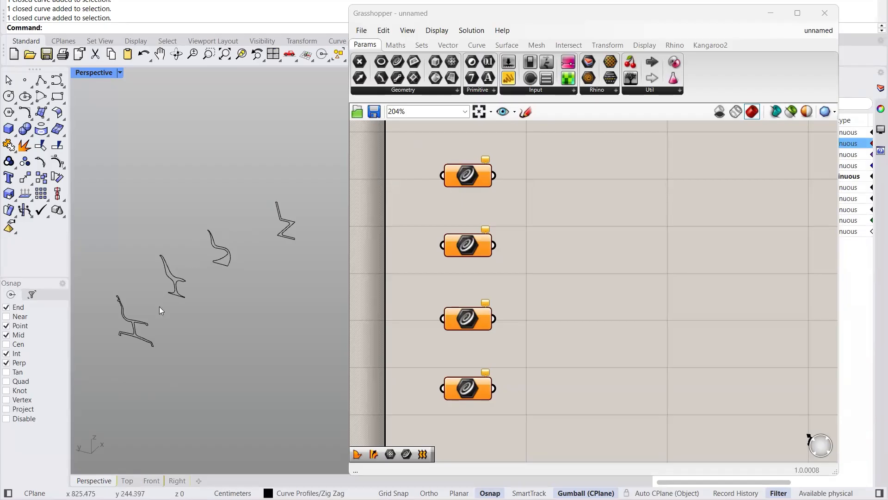
right_drag(252, 208, 242, 227)
double_click(97, 72)
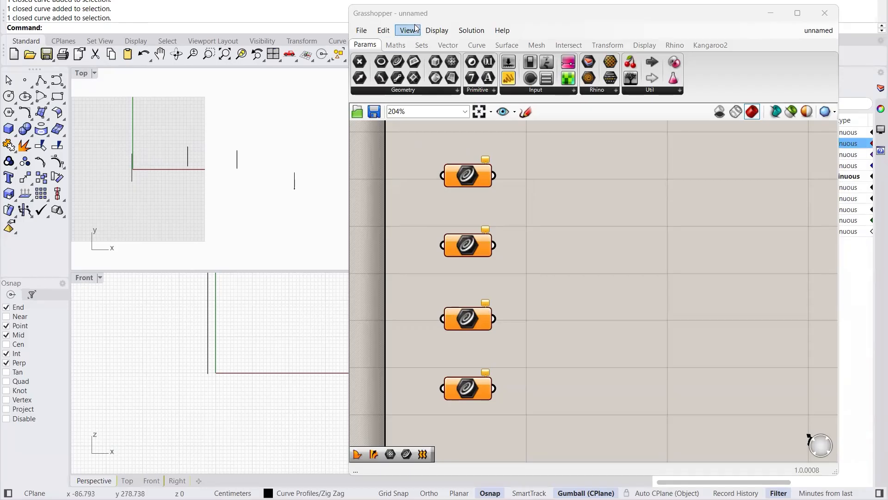
Step: Move the Grasshopper window aside and maximize Rhino's Perspective viewport with all four chair profiles in view
drag(410, 12, 451, 21)
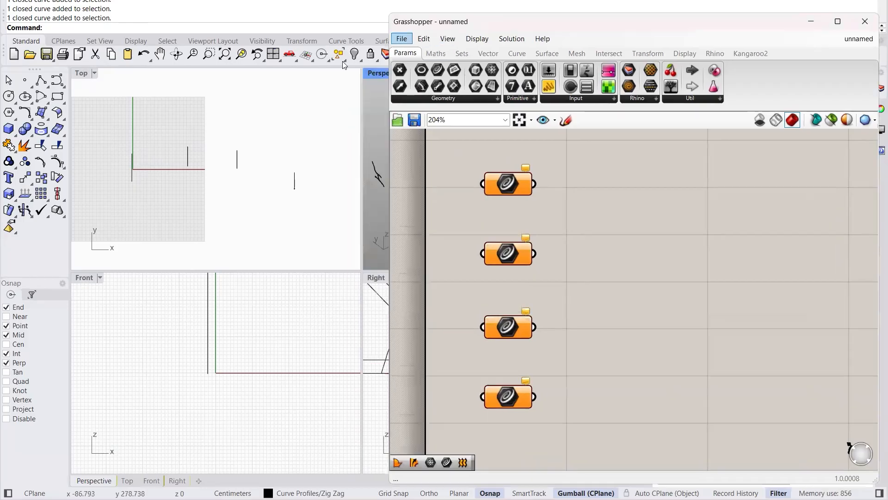
double_click(367, 74)
right_drag(158, 237, 118, 326)
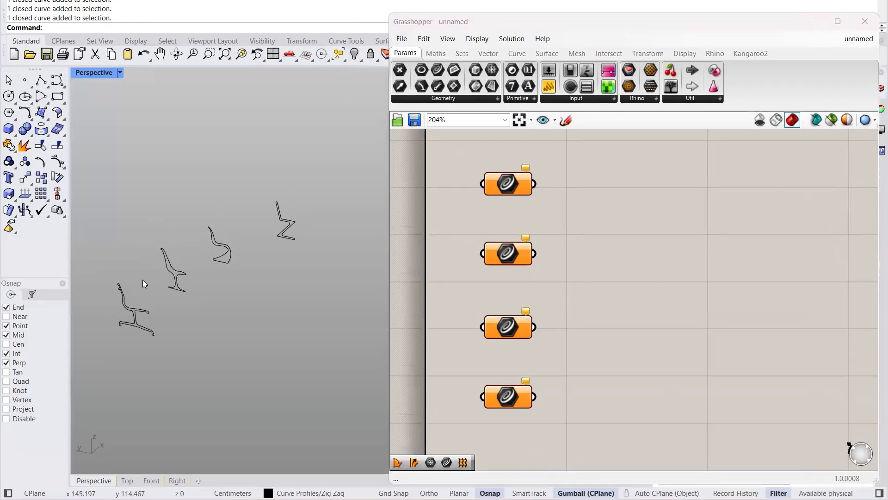
right_drag(144, 283, 102, 327)
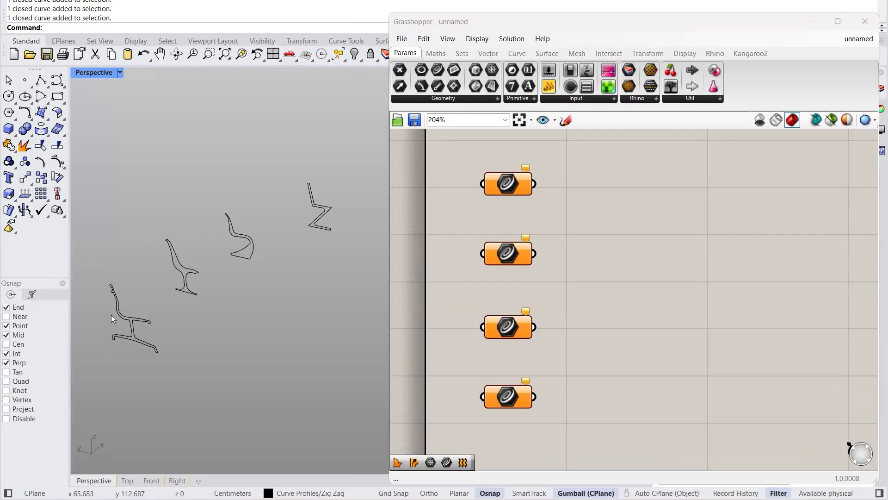
Step: Reference the Eames chair profile from Rhino as the single curve of the first Curve parameter
right_click(507, 186)
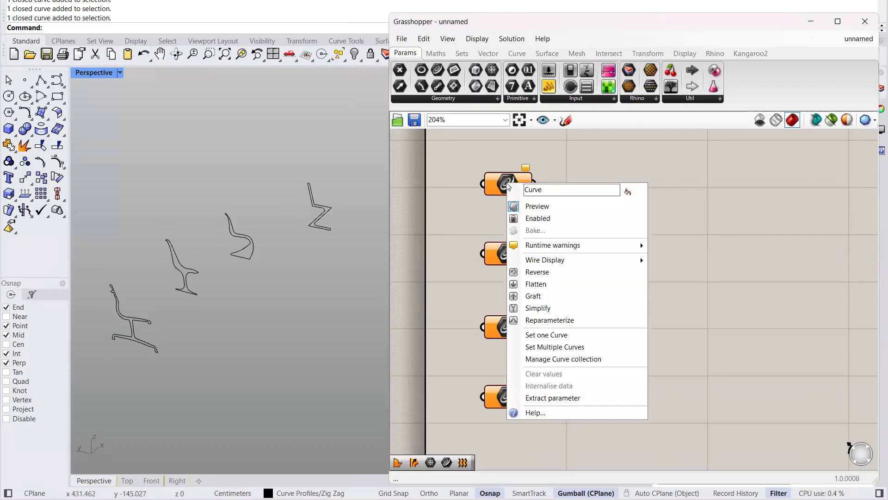
click(529, 338)
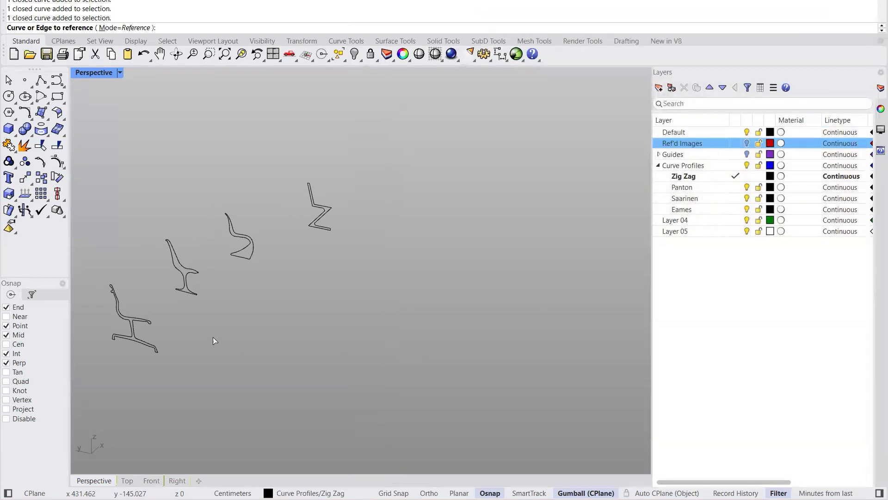
click(148, 344)
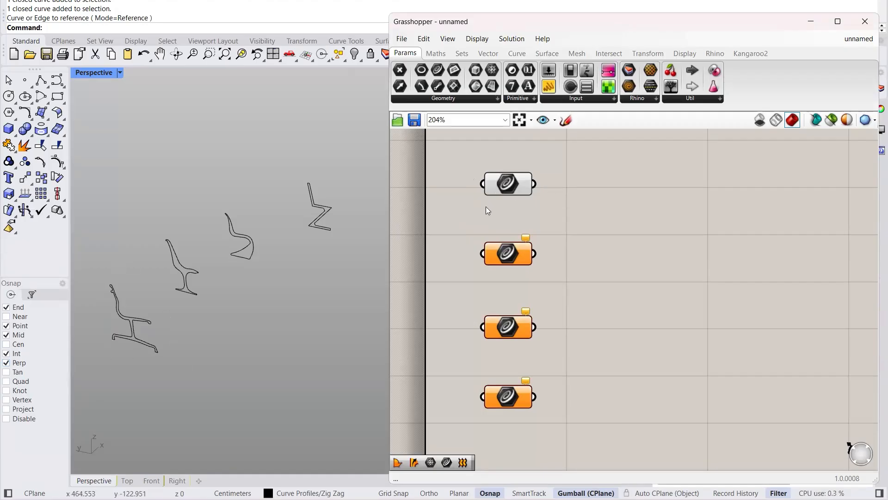
Step: Select and deselect the first Curve parameter and its Rhino profile to check which curve is referenced
click(511, 181)
click(574, 206)
click(510, 183)
click(550, 210)
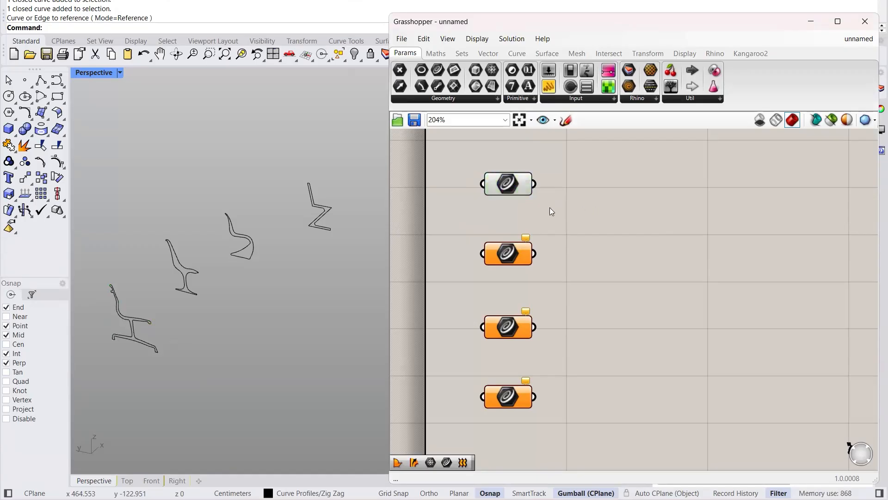
click(509, 184)
click(541, 238)
click(496, 189)
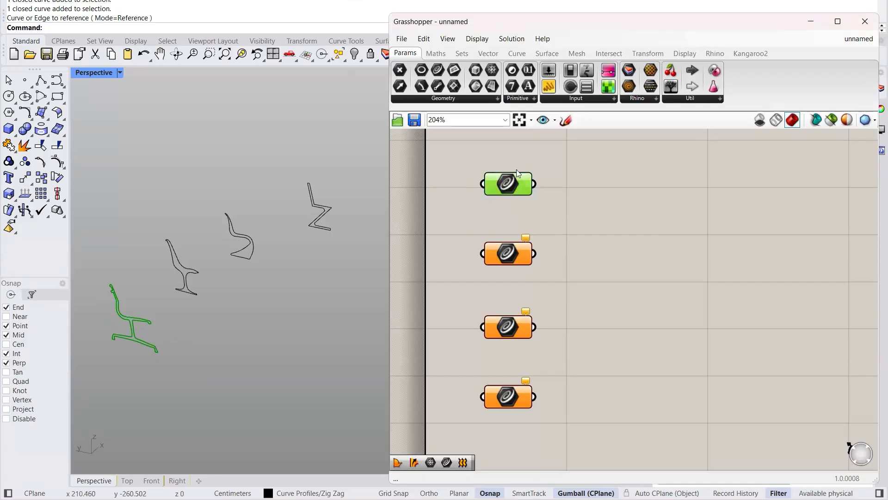
click(489, 205)
click(136, 318)
click(249, 359)
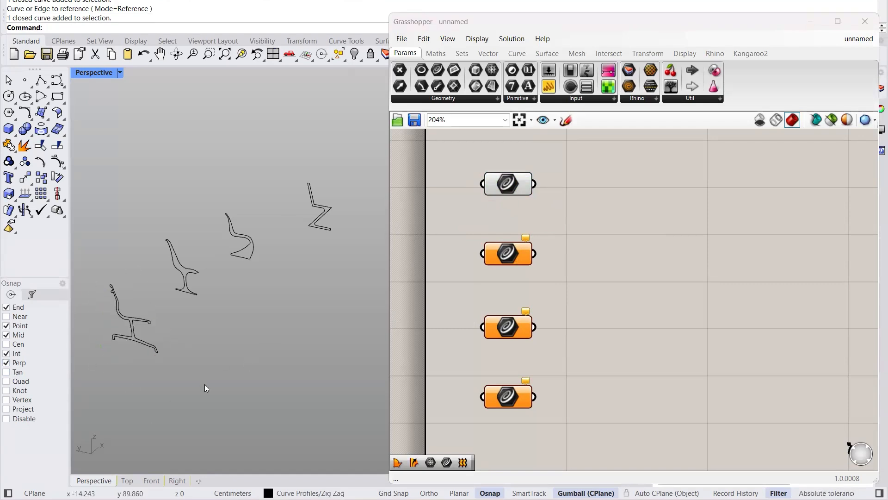
Step: Move the Grasshopper window clear of the layer list and hide the Eames layer
drag(487, 16, 567, 190)
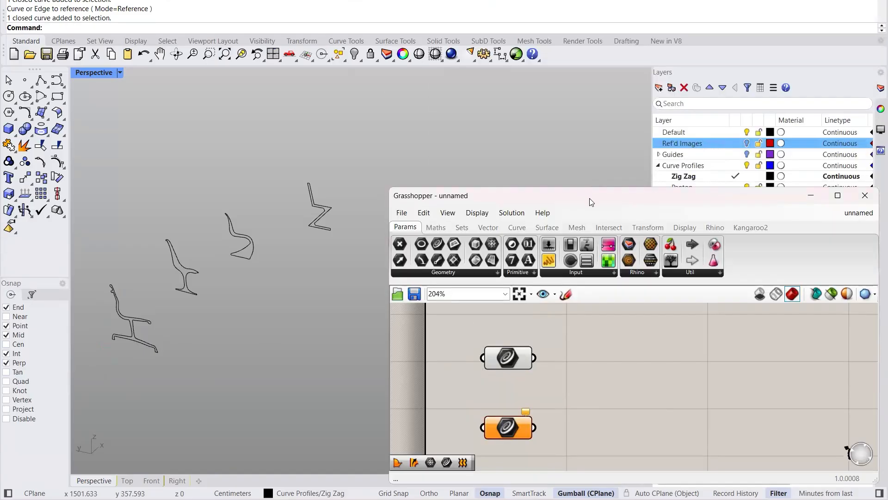
drag(590, 202, 343, 1)
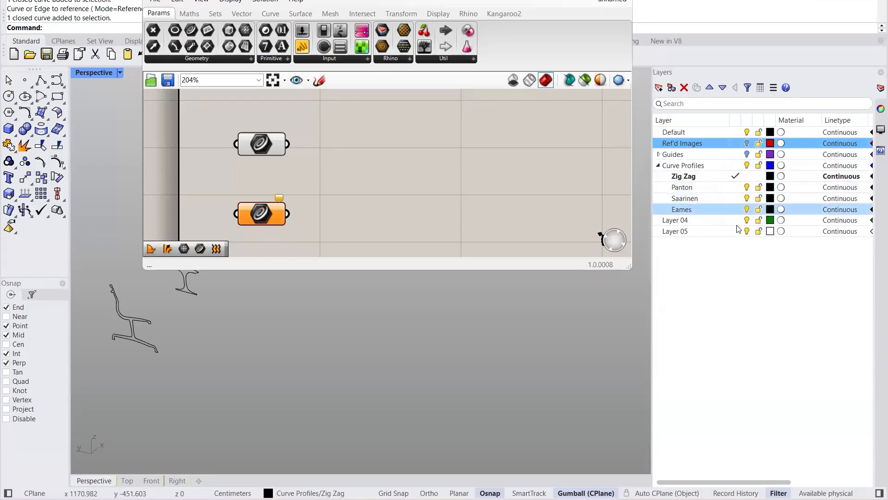
click(703, 210)
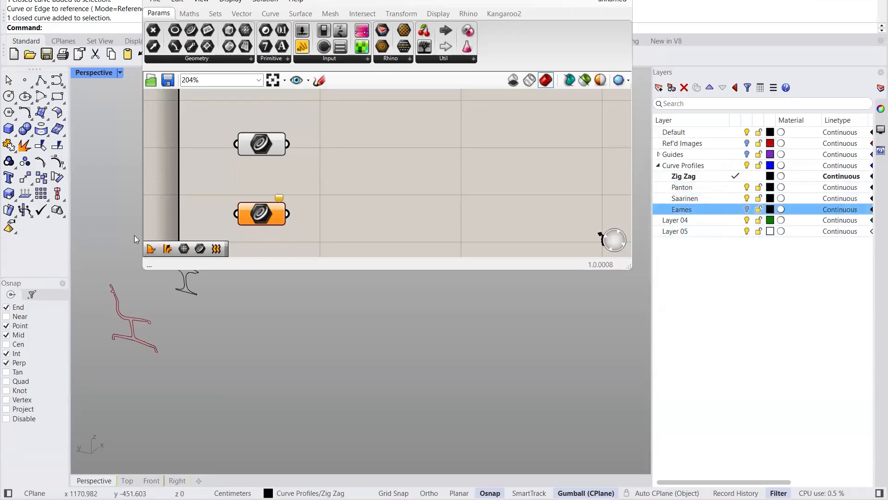
Step: Examine the first Curve parameter's preview against the Rhino curve while toggling the Eames layer's visibility, leaving the layer hidden
click(268, 148)
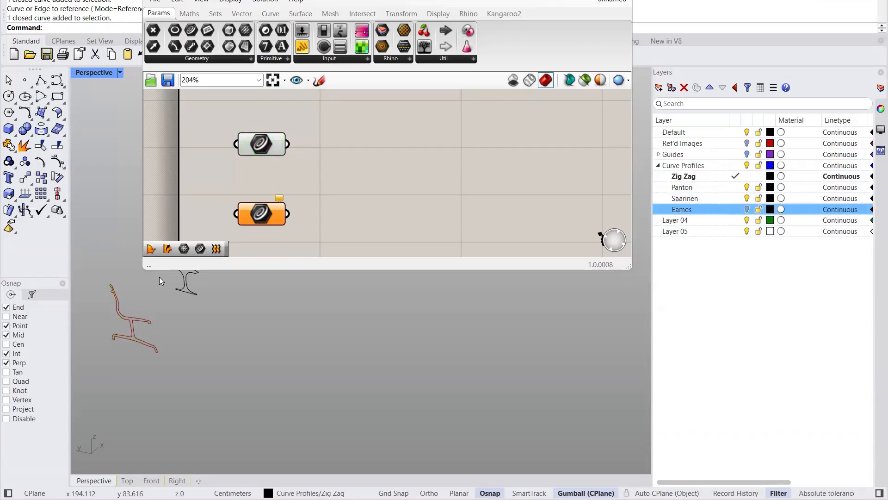
scroll(130, 325, up, 3)
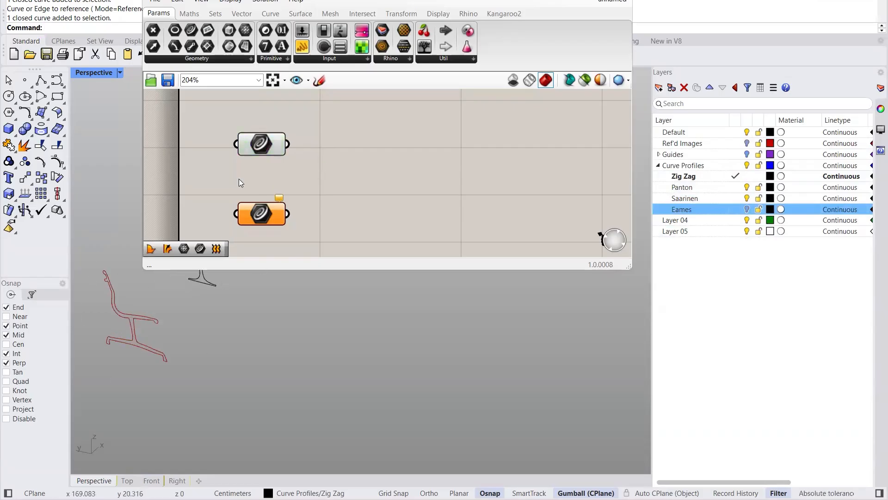
click(747, 210)
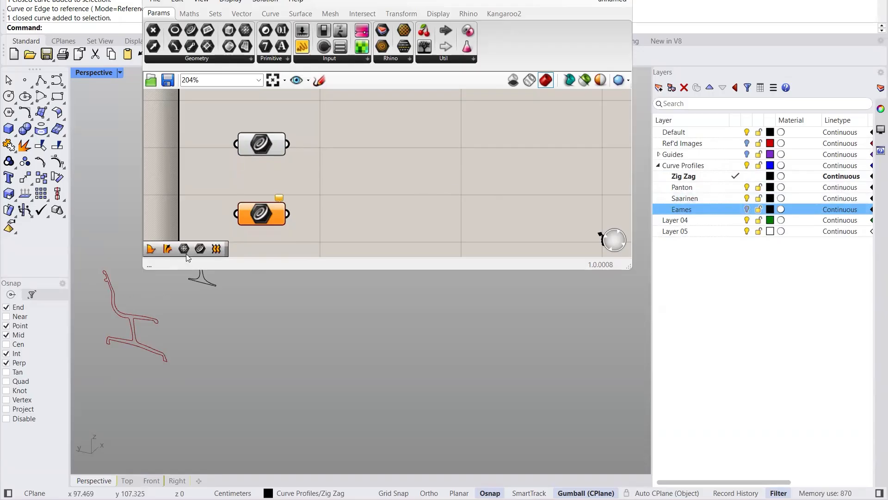
click(324, 175)
click(747, 210)
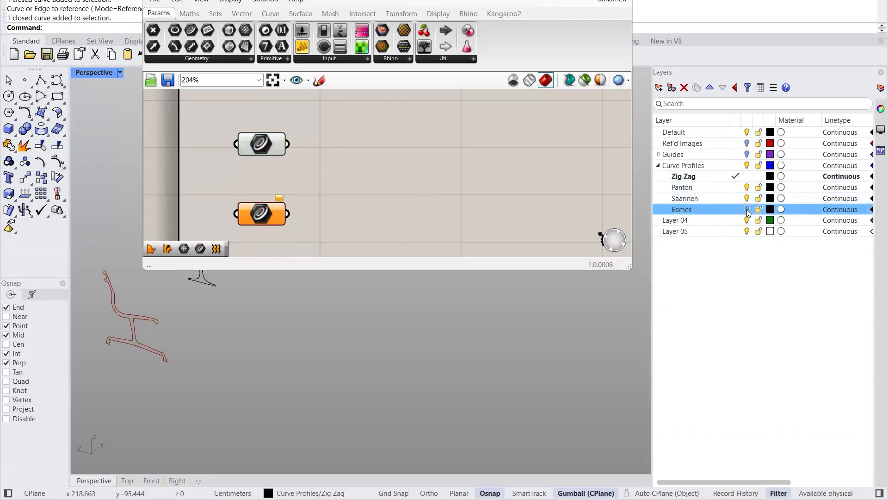
Step: Put the first Curve parameter into its own group on the canvas
drag(351, 0, 580, 255)
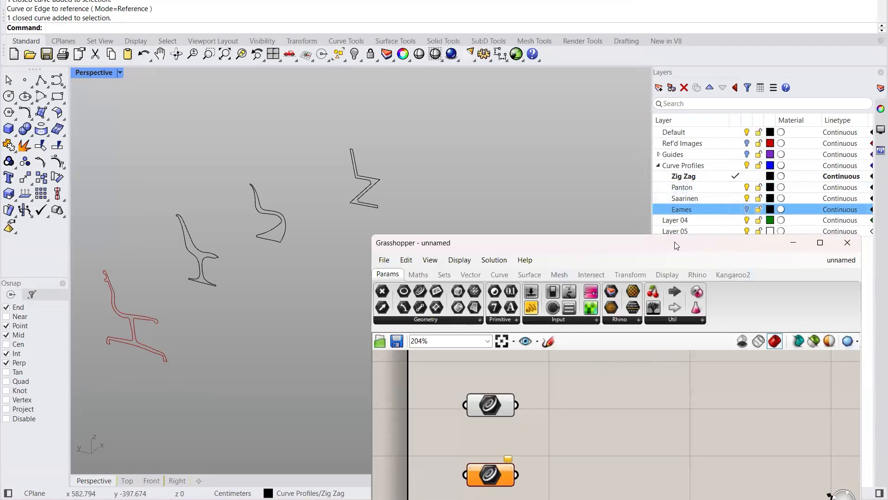
drag(522, 245, 560, 245)
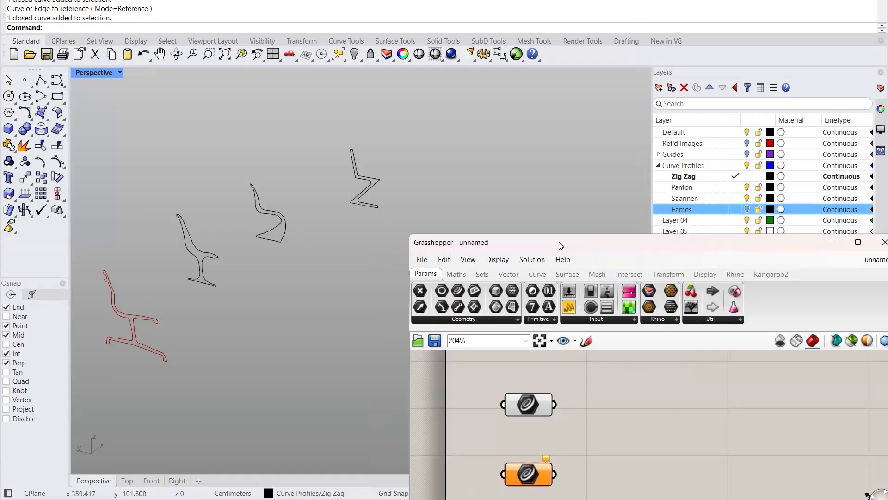
drag(561, 245, 322, 5)
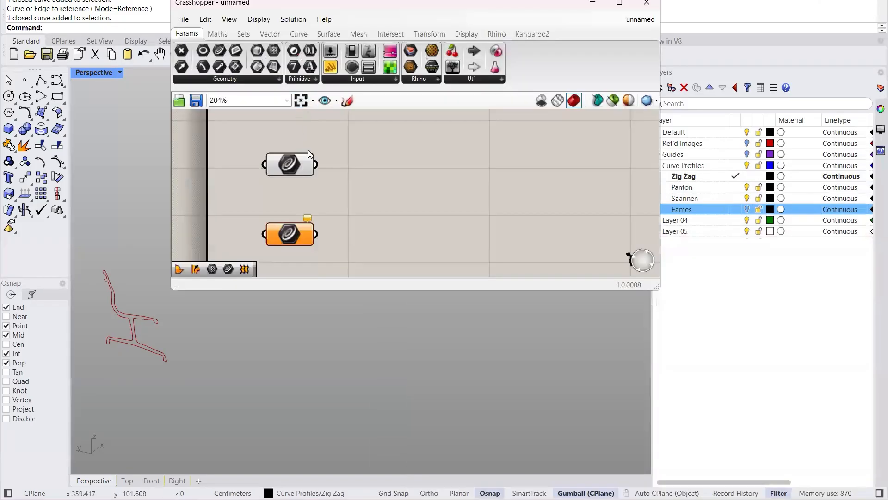
scroll(377, 158, down, 2)
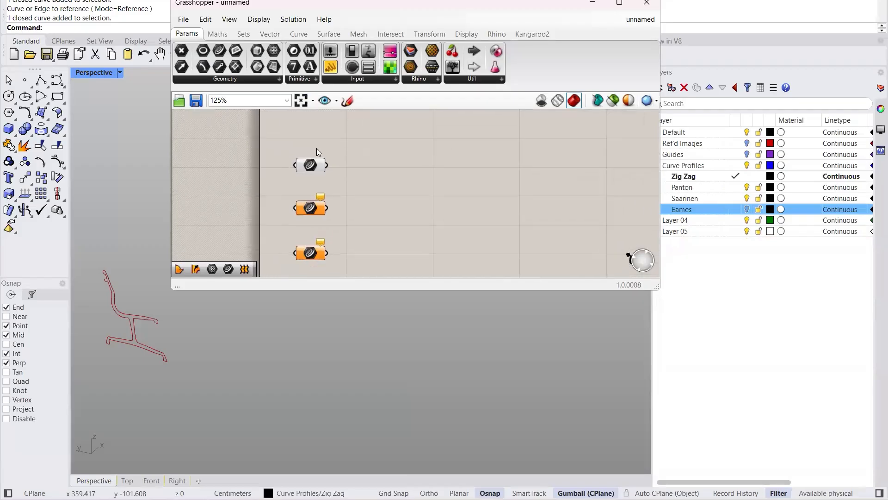
click(314, 174)
click(352, 159)
drag(347, 140, 278, 186)
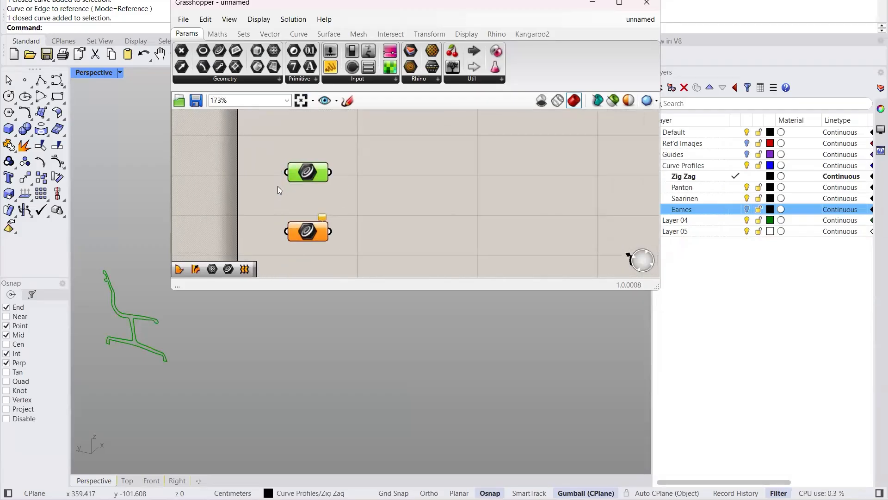
key(ctrl+g)
click(347, 150)
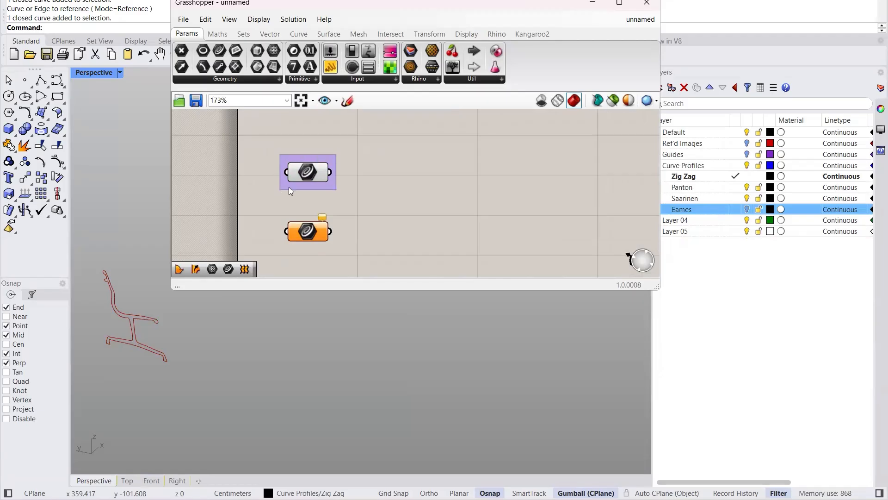
Step: Name the group around the first Curve parameter "Eames"
right_click(305, 156)
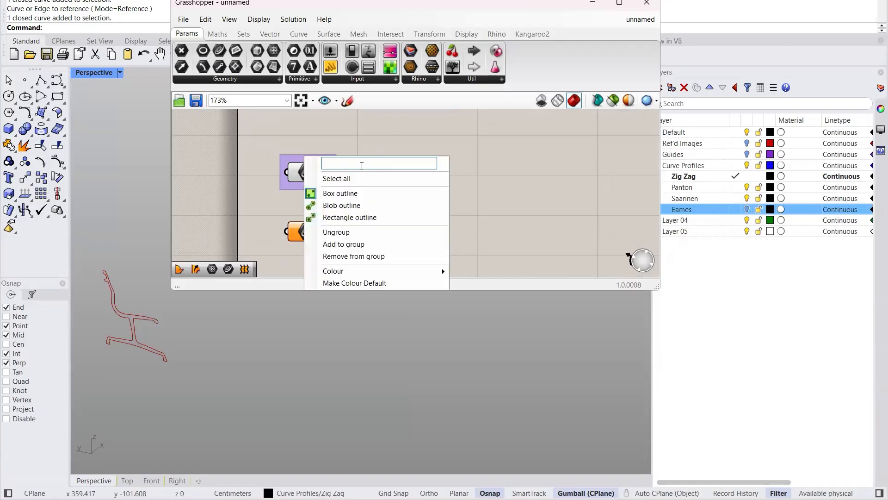
text(Ea)
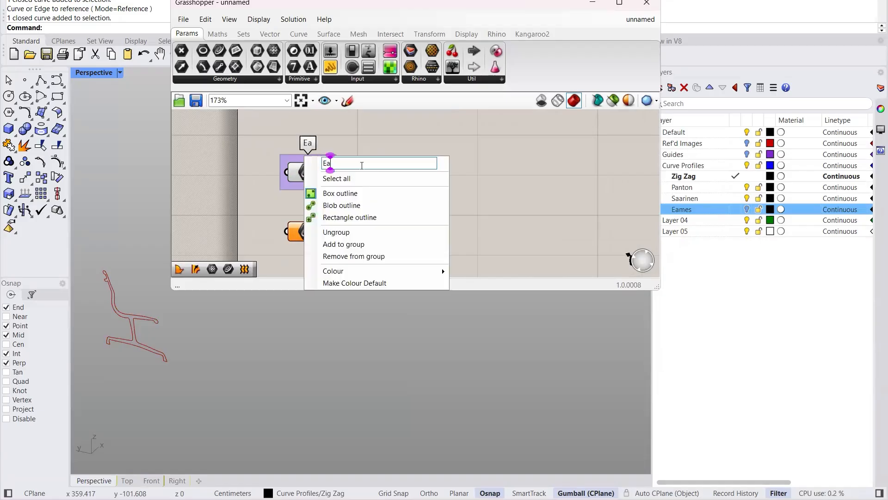
text(mes)
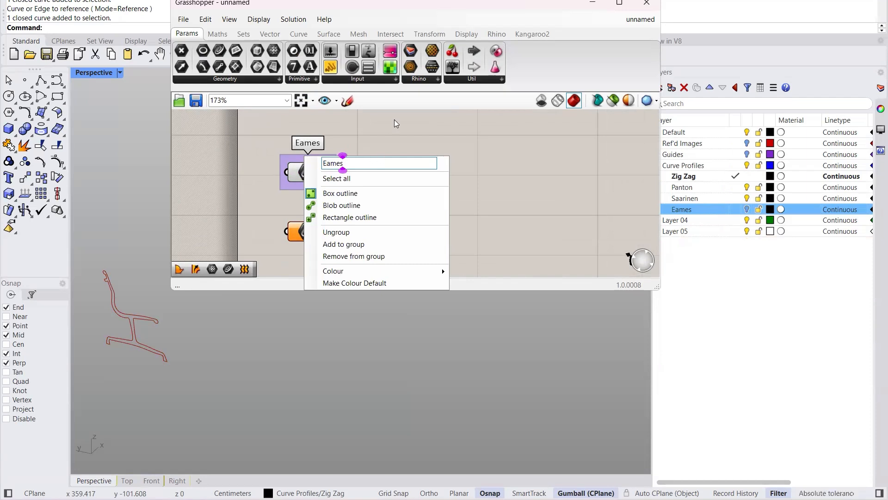
key(Return)
Step: Reference the Saarinen chair profile, next to the Eames profile, as the single curve of the second Curve parameter
right_drag(304, 175, 321, 154)
drag(339, 9, 495, 18)
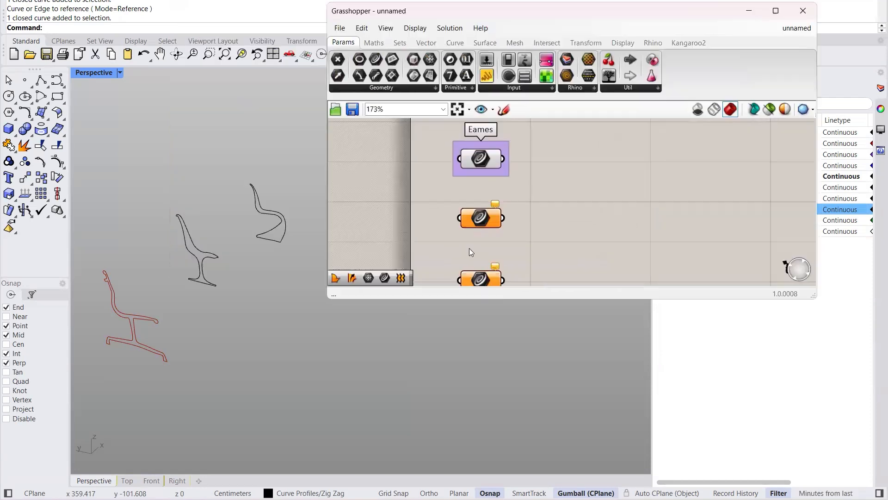
right_click(483, 217)
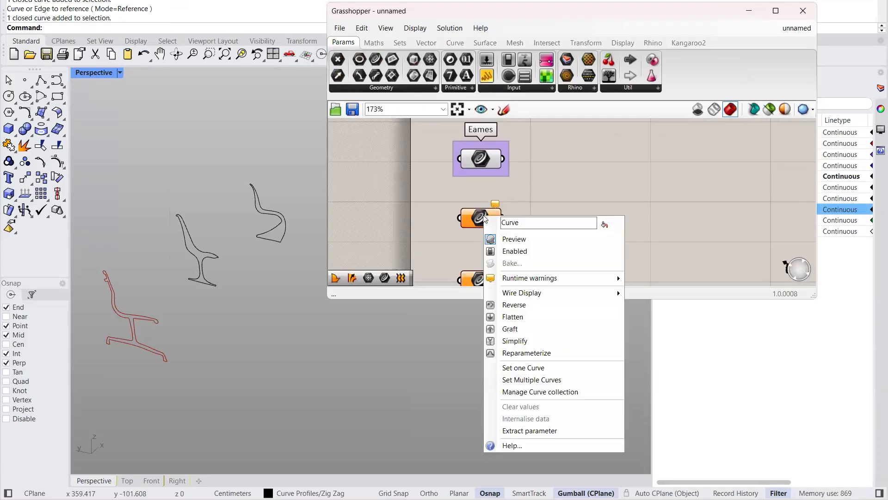
click(520, 367)
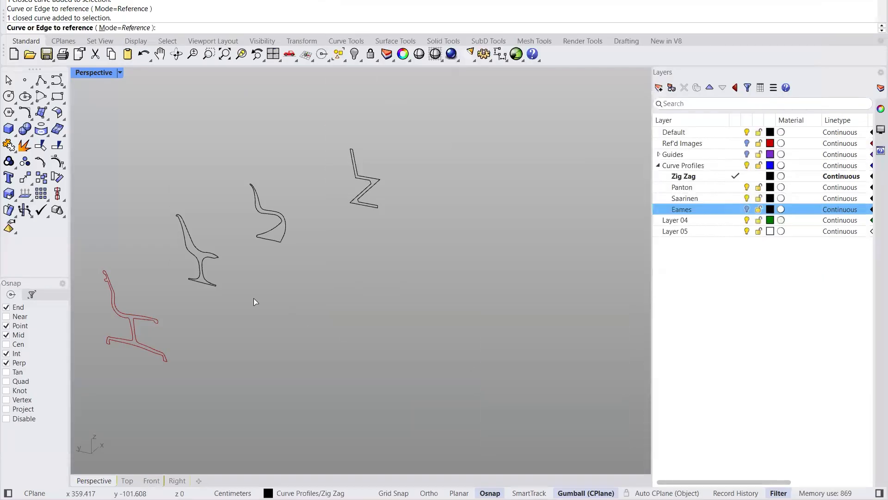
key(Return)
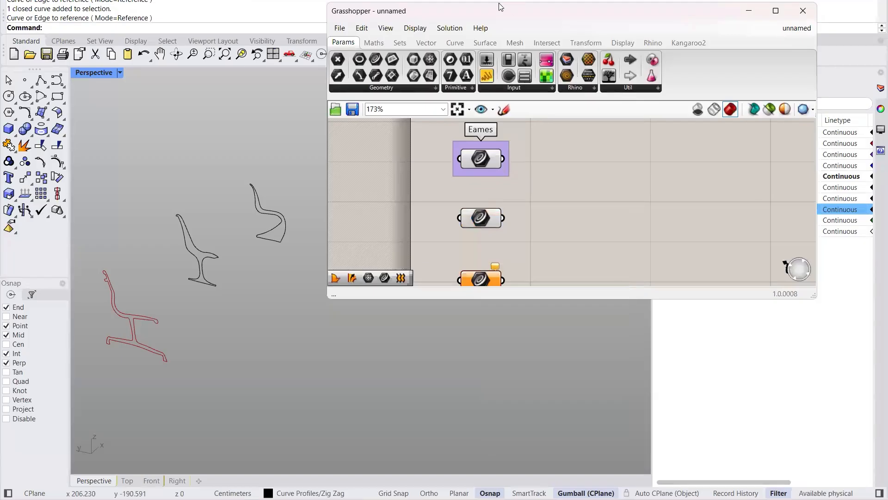
Step: Hide the Saarinen layer and resize the Grasshopper window to fit between the first three chair profiles and the layer list
drag(495, 17, 292, 11)
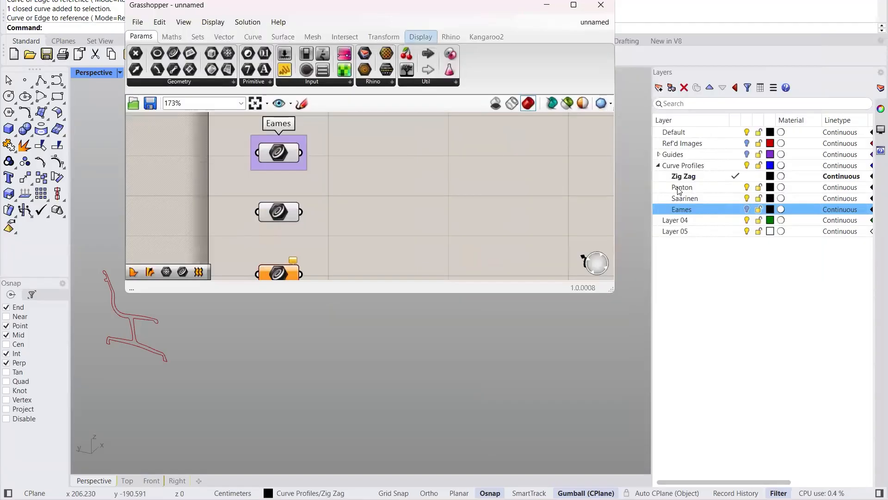
ctrl+click(736, 200)
click(747, 198)
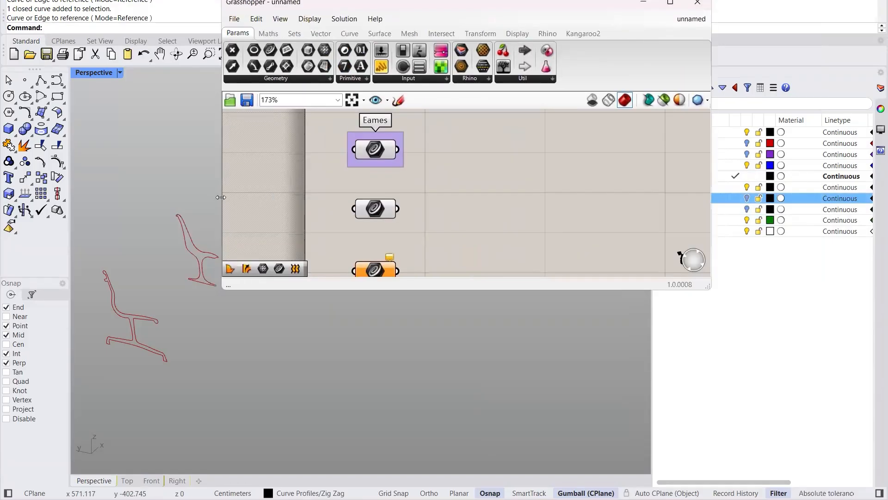
drag(221, 197, 289, 197)
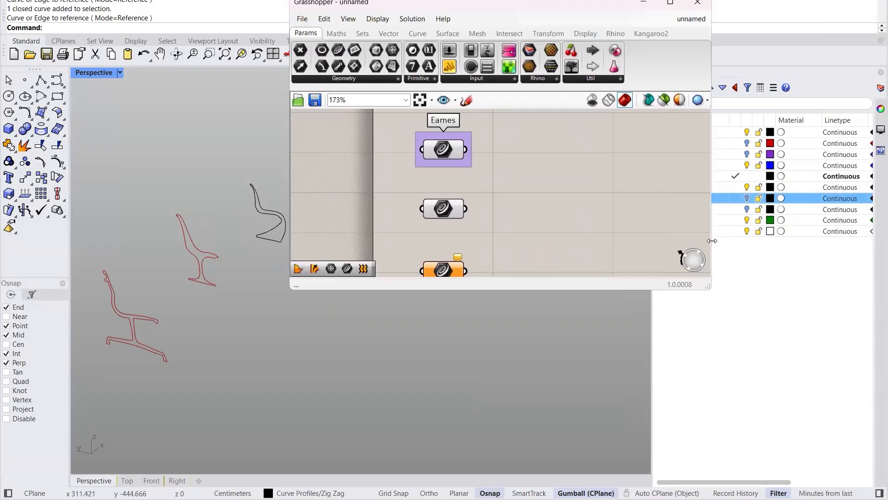
drag(710, 288, 646, 288)
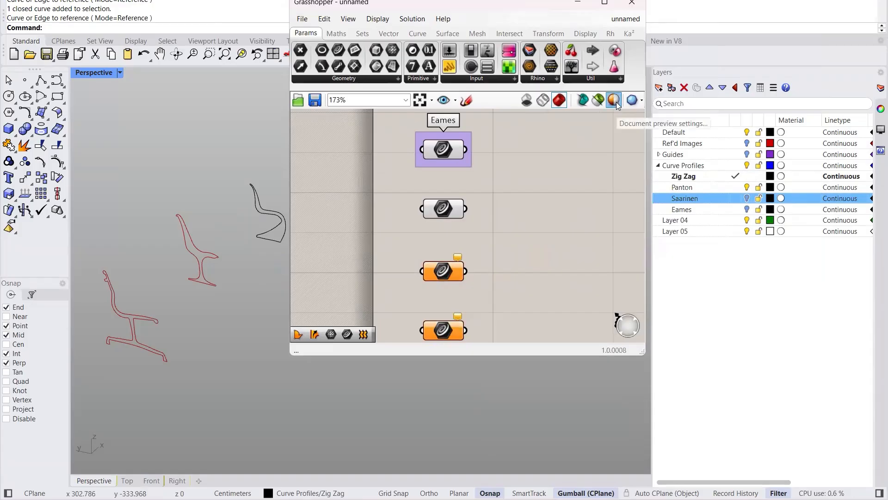
Step: View the normal and selected colours in the document preview settings, and leave without changing them
click(616, 102)
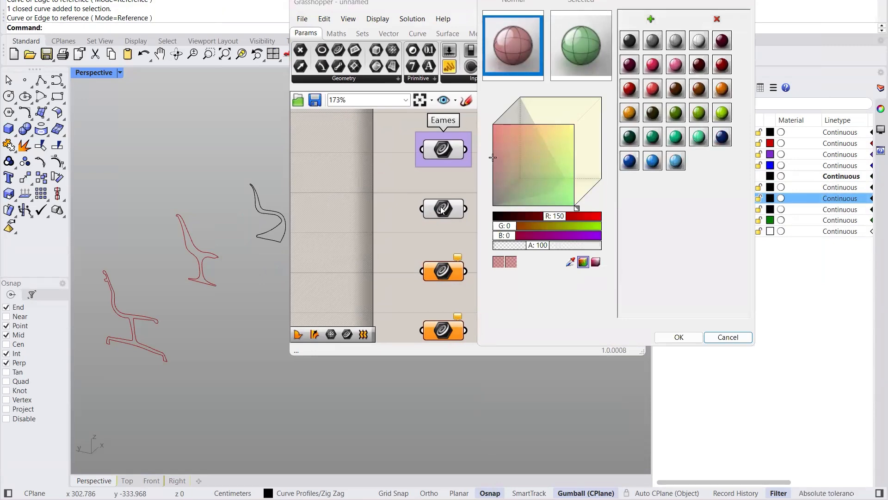
click(729, 337)
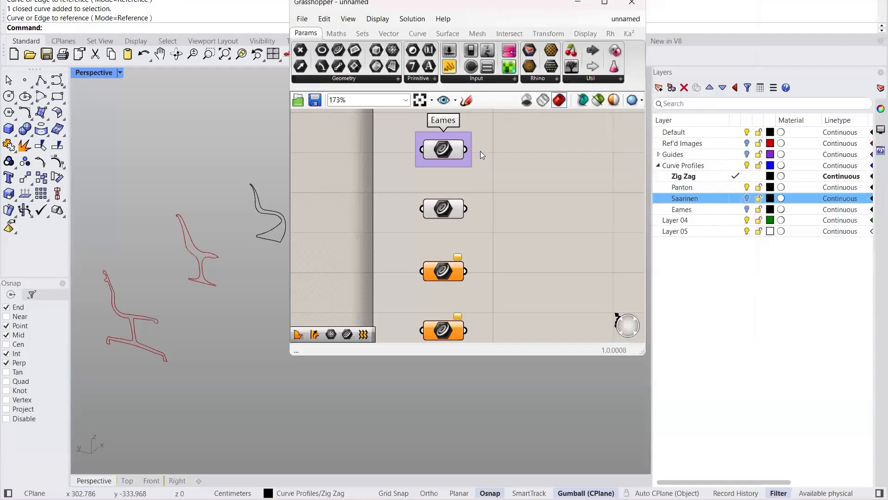
Step: Group the second Curve parameter on its own and name the group "Saarinen"
click(439, 211)
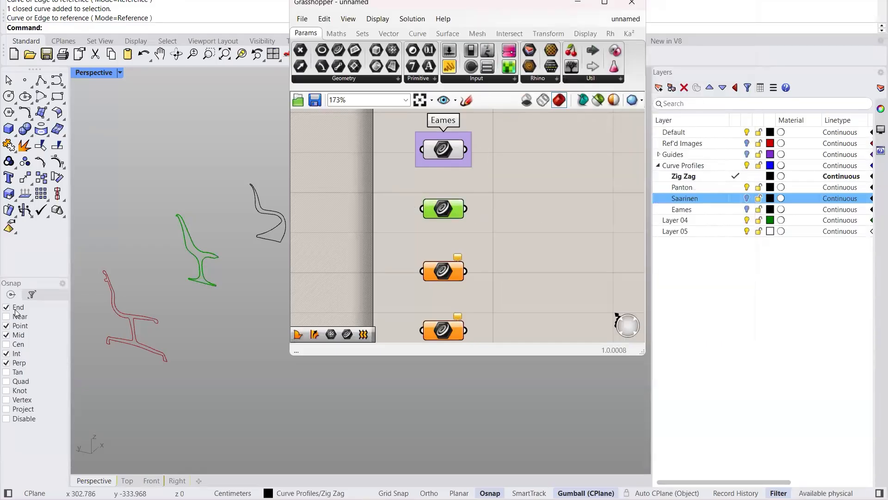
click(463, 229)
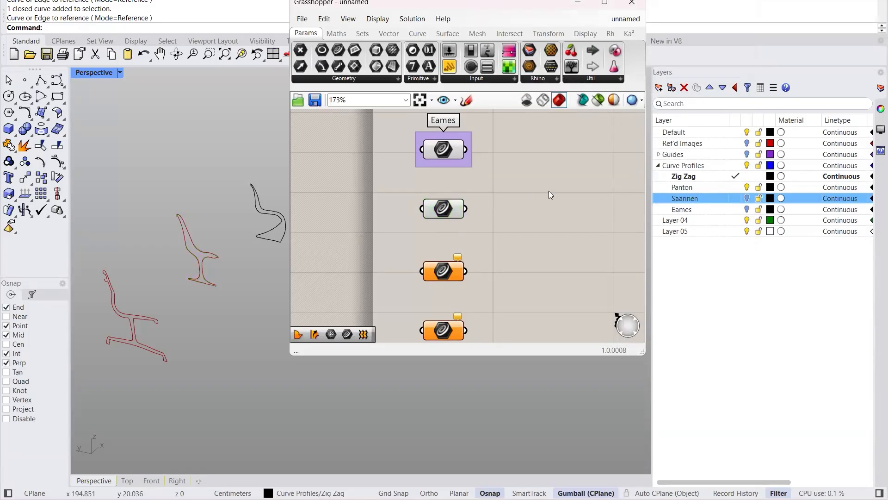
drag(473, 225, 417, 190)
key(ctrl+g)
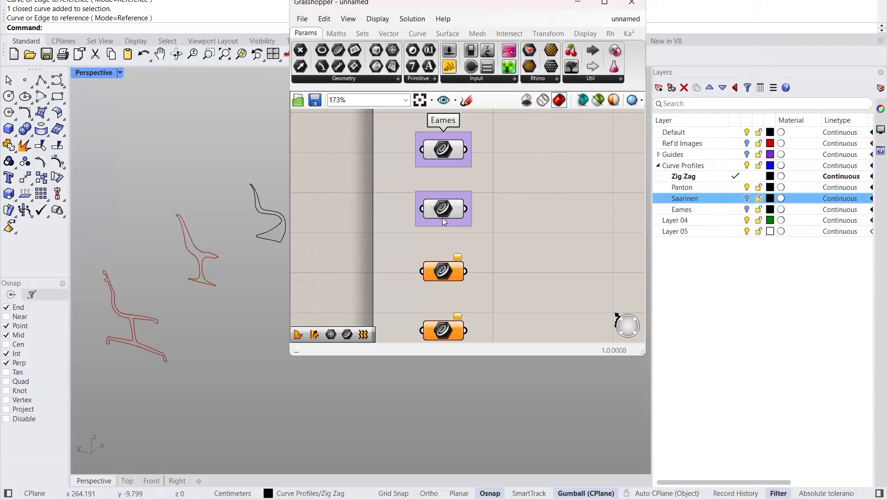
right_click(441, 219)
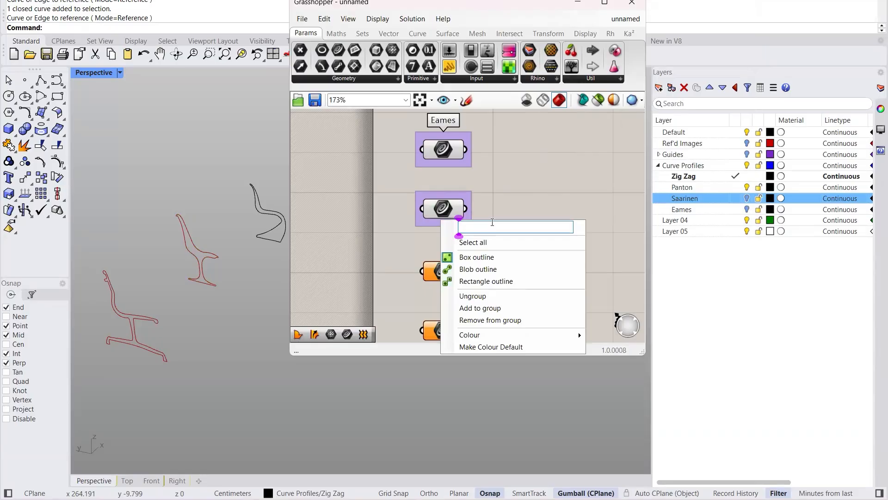
text(Saa)
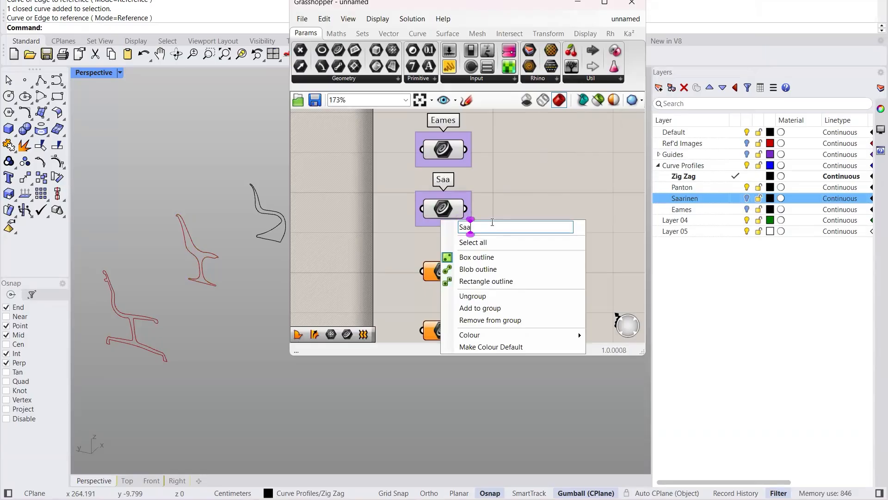
text(rinen)
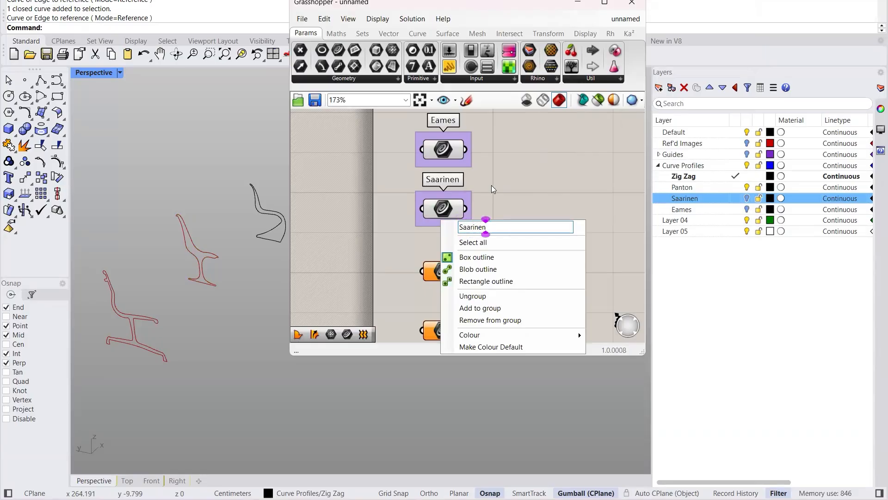
key(Return)
Step: Reference the Panton chair profile as the single curve of the third Curve parameter, and hide the Panton layer
right_drag(561, 204, 555, 184)
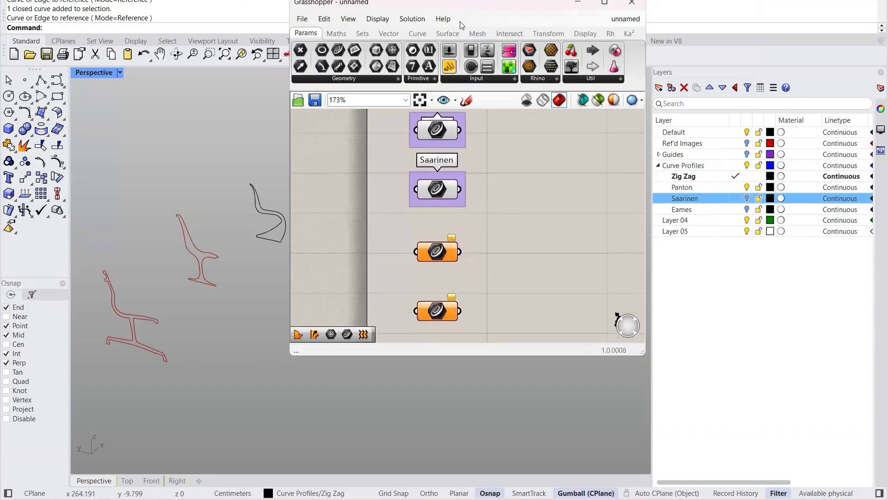
right_click(467, 249)
click(527, 402)
click(283, 235)
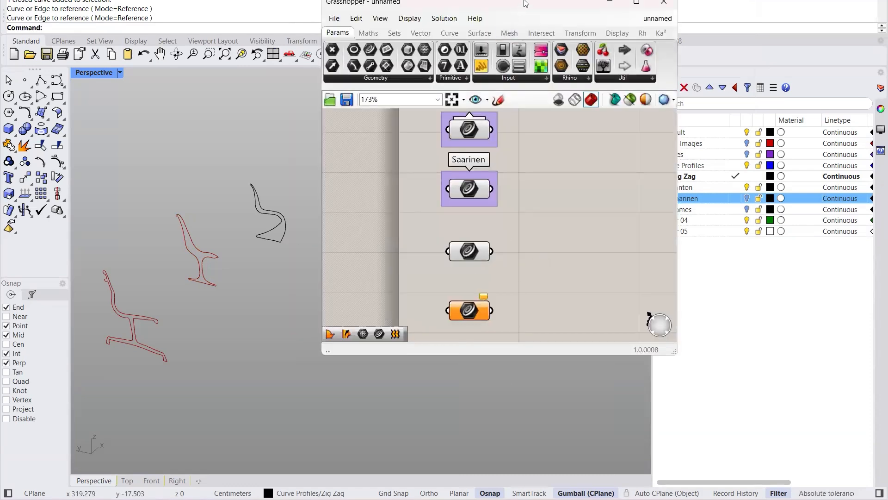
drag(526, 2, 462, 0)
click(748, 186)
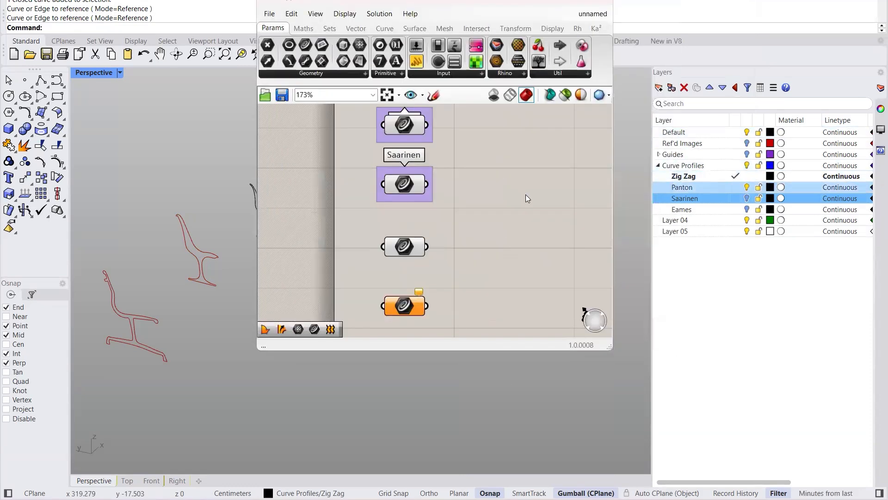
Step: Group the third Curve parameter on its own and name the group "Panton"
drag(456, 207, 353, 265)
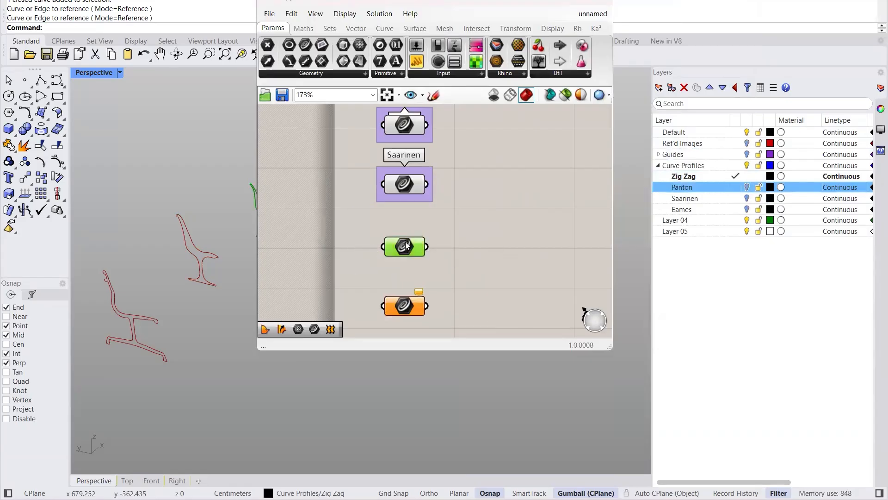
key(ctrl+g)
click(454, 217)
drag(462, 1, 513, 4)
right_click(446, 228)
text(Panton)
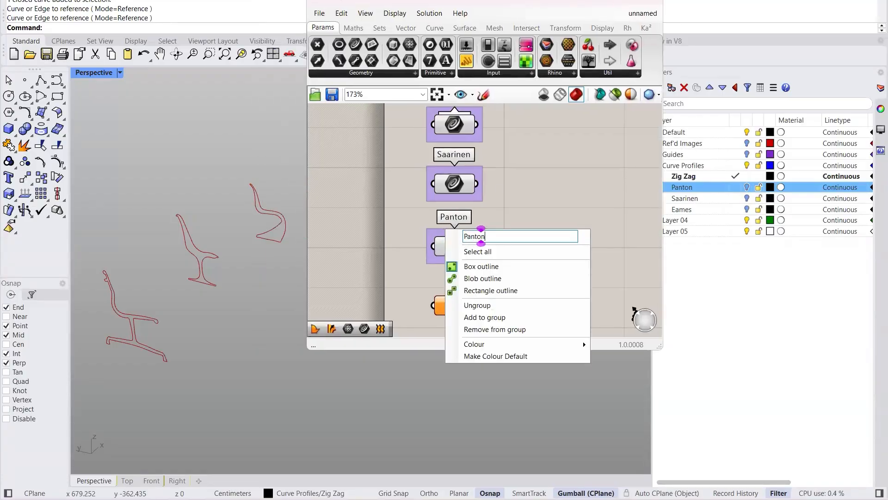
click(564, 198)
Step: Reference the Zig Zag chair profile as the single curve of the fourth Curve parameter
right_drag(209, 181, 296, 206)
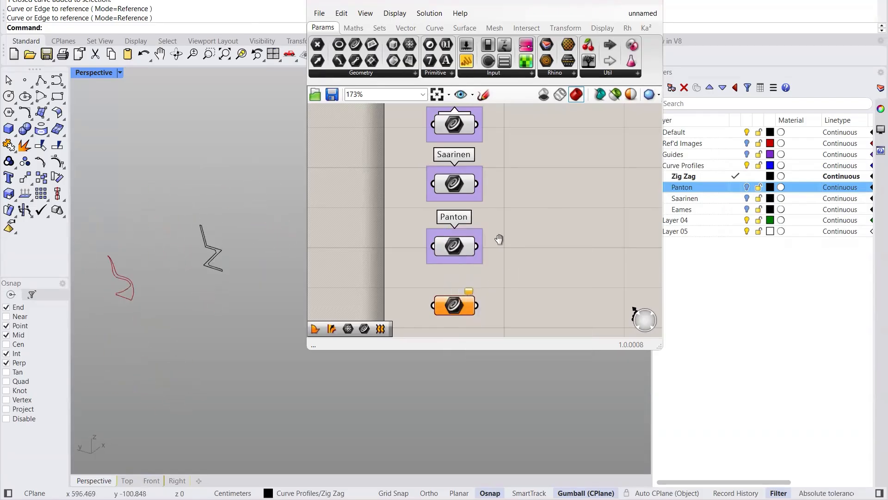
right_drag(499, 239, 480, 179)
right_click(435, 250)
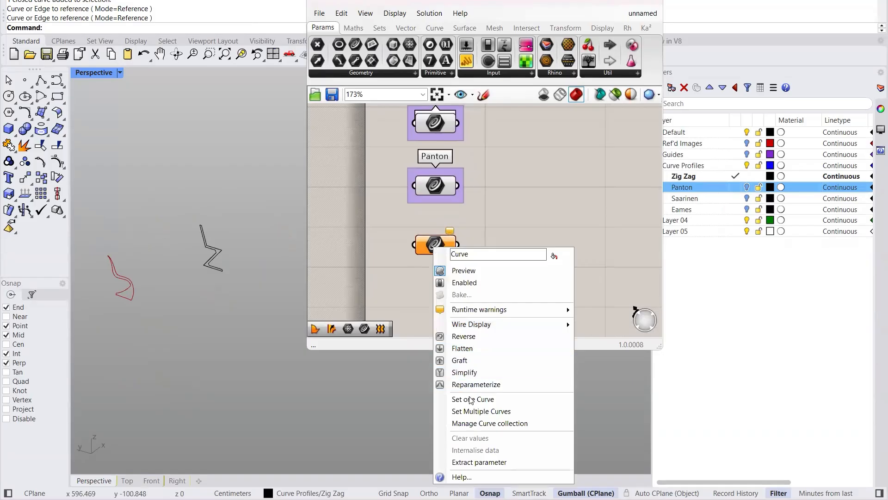
click(471, 399)
click(216, 266)
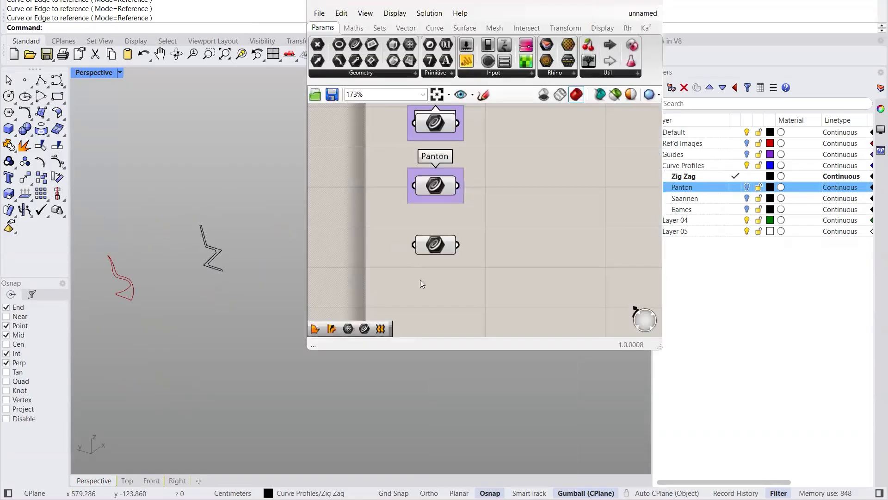
Step: Make Curve Profiles the current layer and hide its Zig Zag sublayer
drag(511, 2, 481, 5)
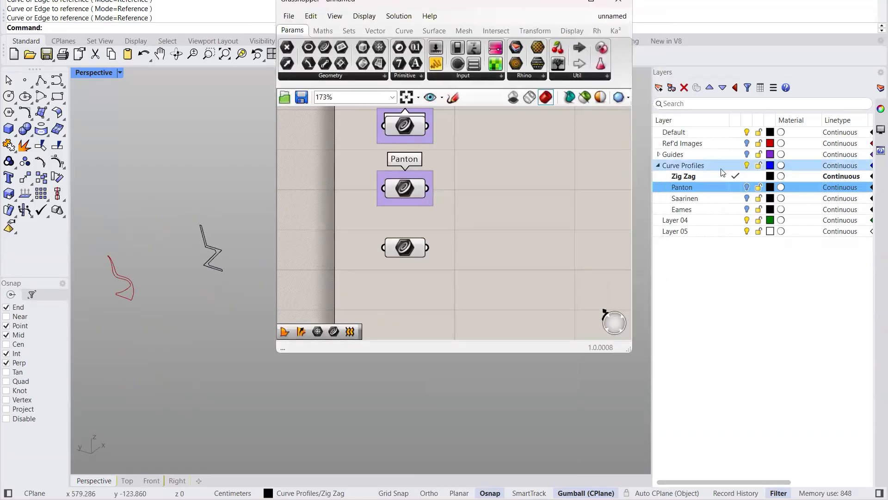
click(735, 165)
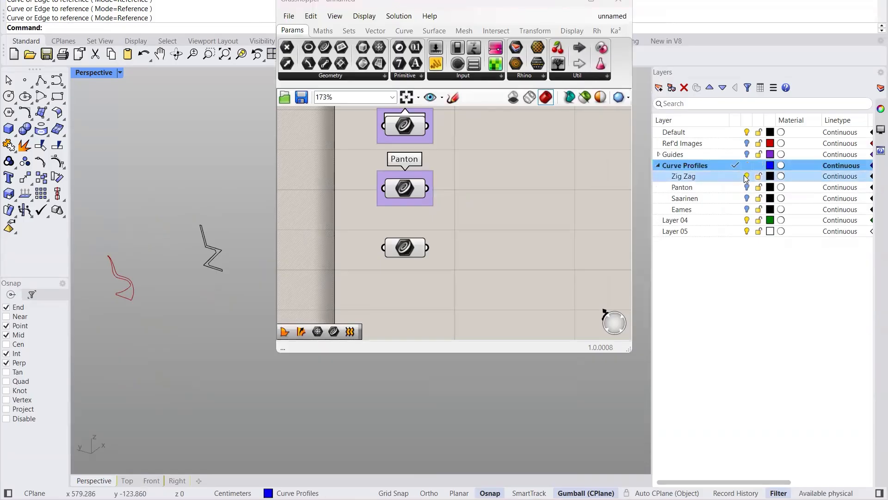
click(745, 178)
Step: Group the fourth Curve parameter on its own and name the group "Zig Zag"
drag(466, 267, 351, 225)
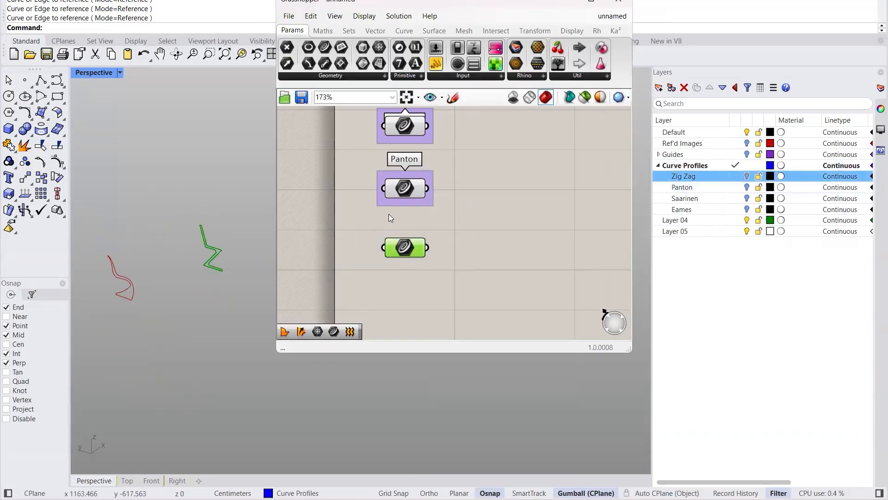
key(ctrl+g)
click(491, 214)
right_click(418, 235)
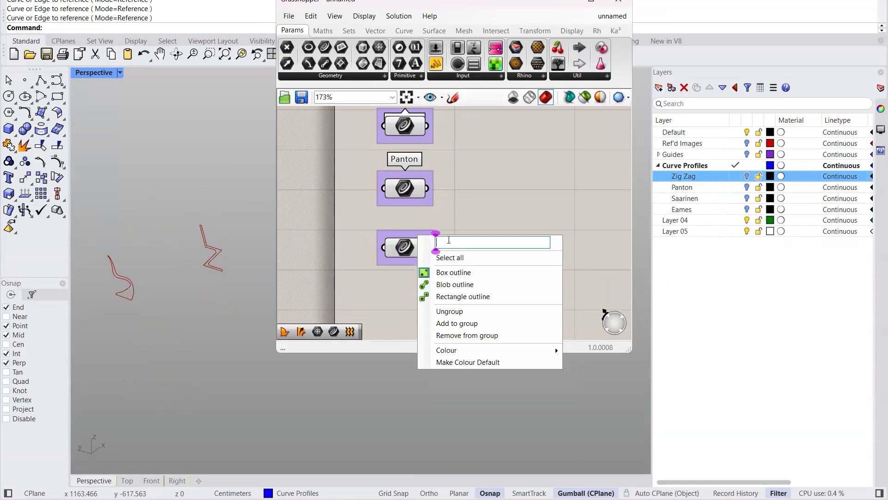
text(ig)
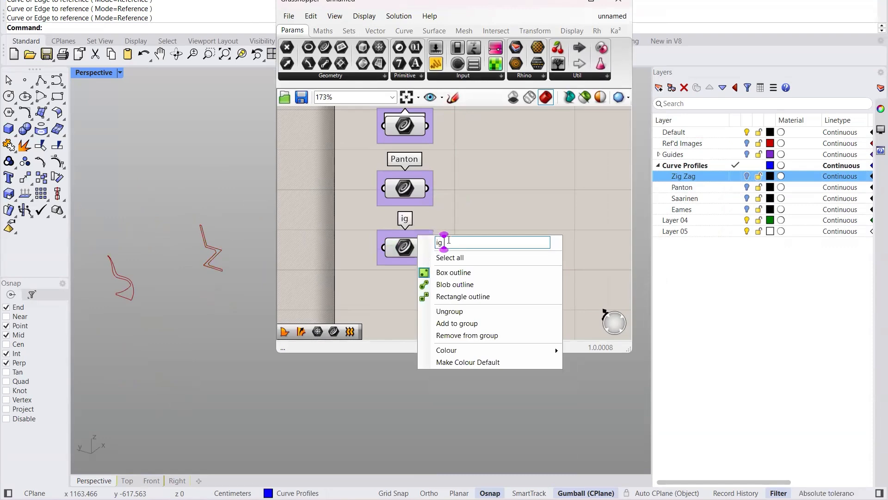
key(BackSpace)
key(BackSpace)
text(Zig Zag)
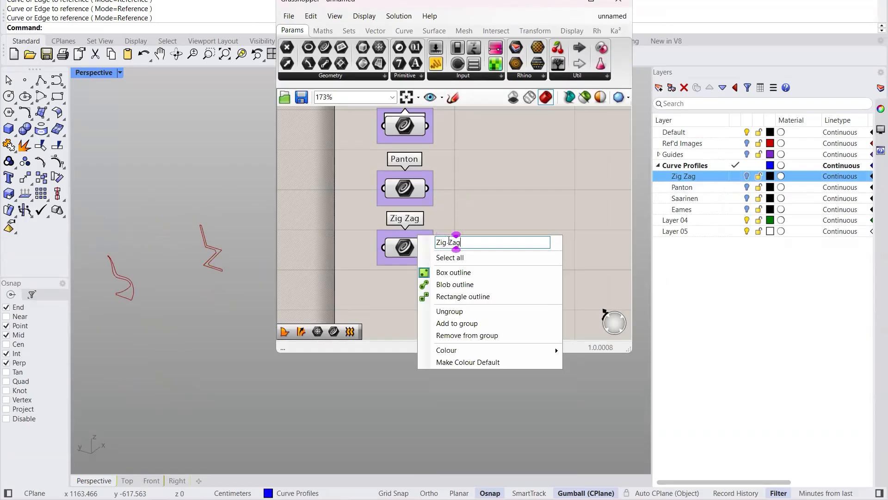
click(503, 190)
Step: Make the Grasshopper window taller so that all four named groups fit on the canvas
right_drag(245, 187, 265, 212)
scroll(265, 211, down, 6)
scroll(207, 236, down, 3)
scroll(210, 245, up, 5)
right_drag(438, 148, 423, 231)
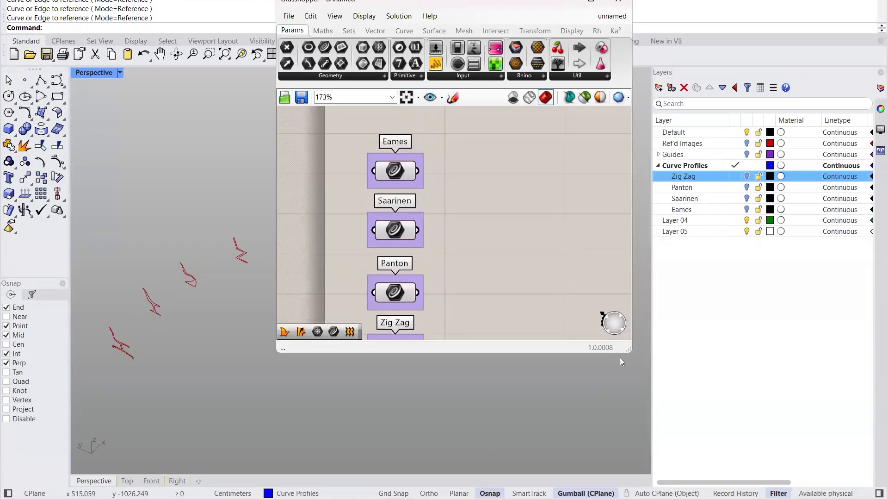
drag(630, 349, 639, 427)
right_drag(463, 202, 459, 216)
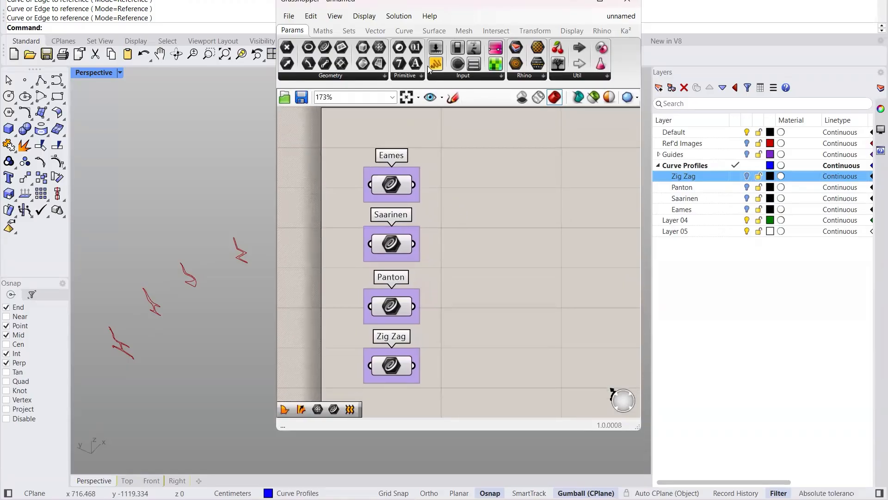
Step: Add a Panel beside the Eames group and connect the Eames Curve parameter's output to it
click(453, 97)
click(480, 81)
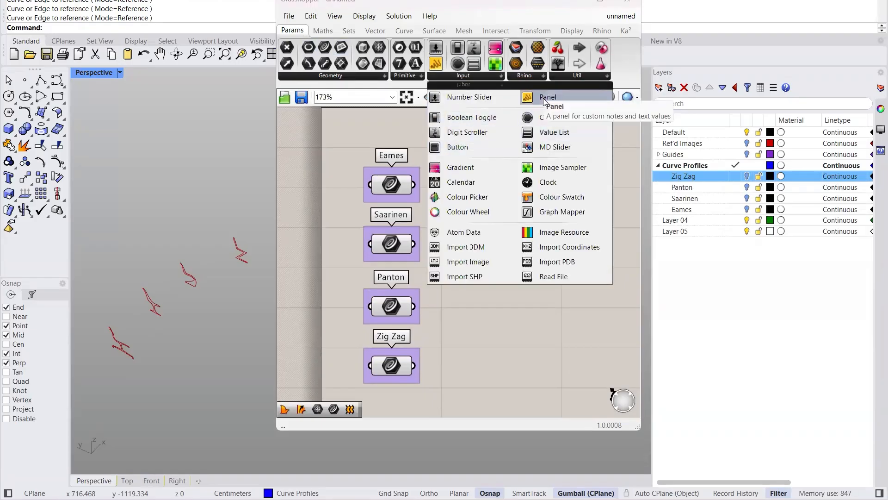
drag(535, 142, 504, 184)
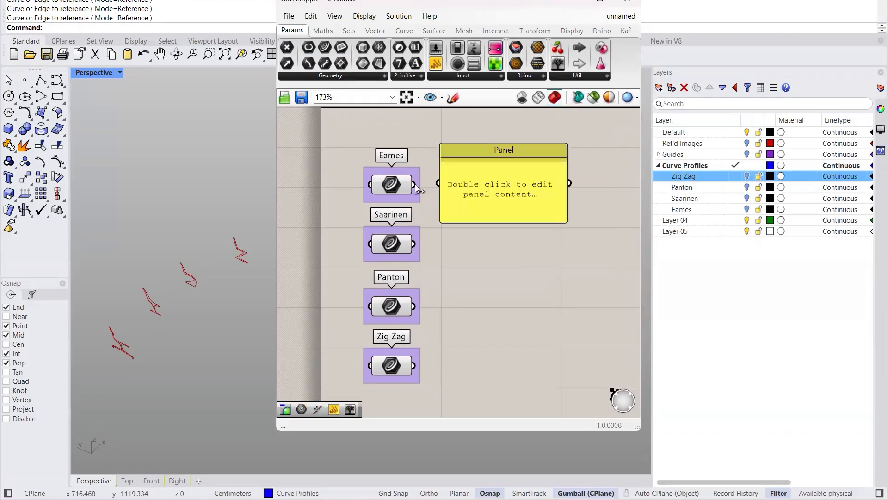
drag(428, 186, 437, 183)
Step: Make the Eames panel wider and shorter so its text fits on one line, and move it level with its parameter
right_drag(522, 227, 499, 226)
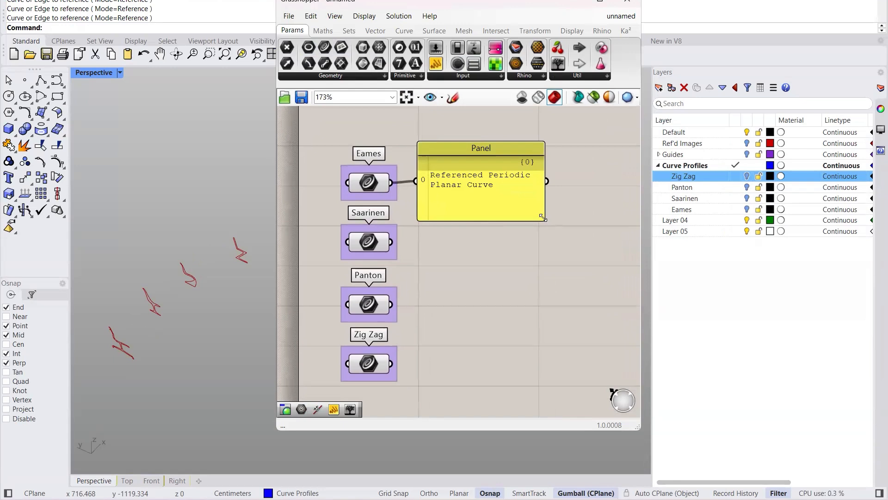
drag(545, 219, 626, 193)
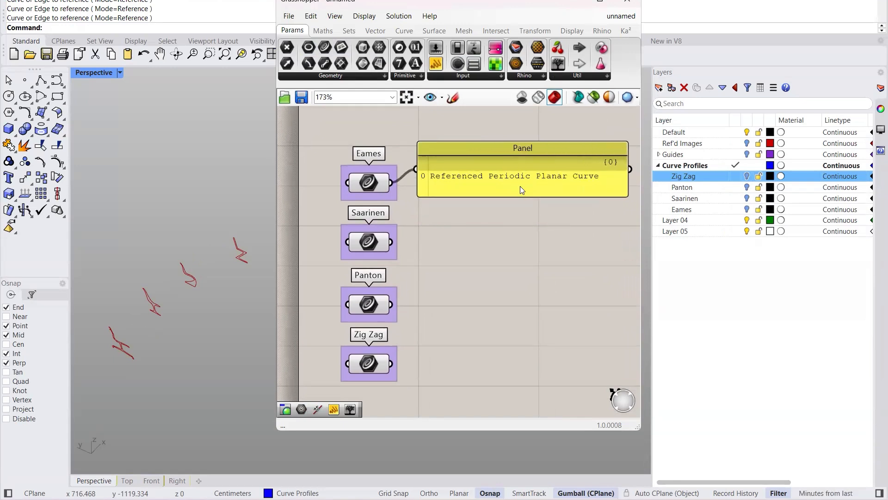
drag(520, 187, 518, 196)
click(456, 266)
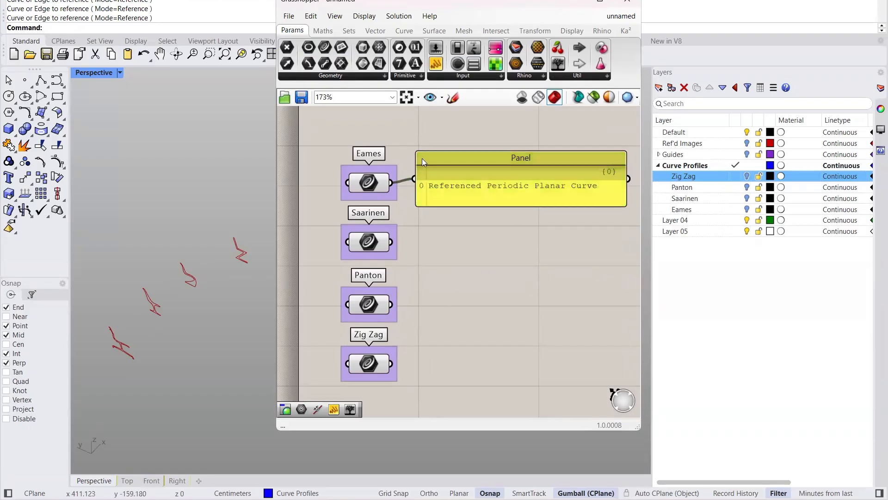
Step: Add a second Panel below the Eames panel and connect the Saarinen Curve parameter's output to it
right_drag(486, 268, 484, 264)
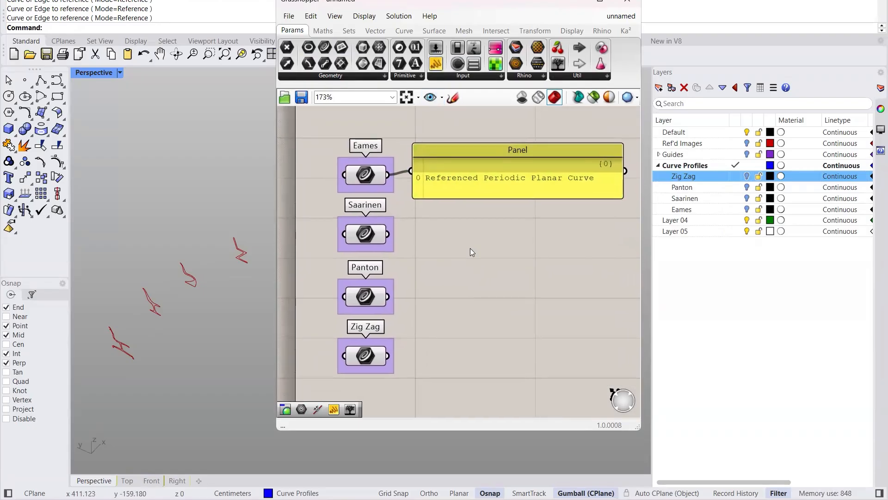
double_click(470, 248)
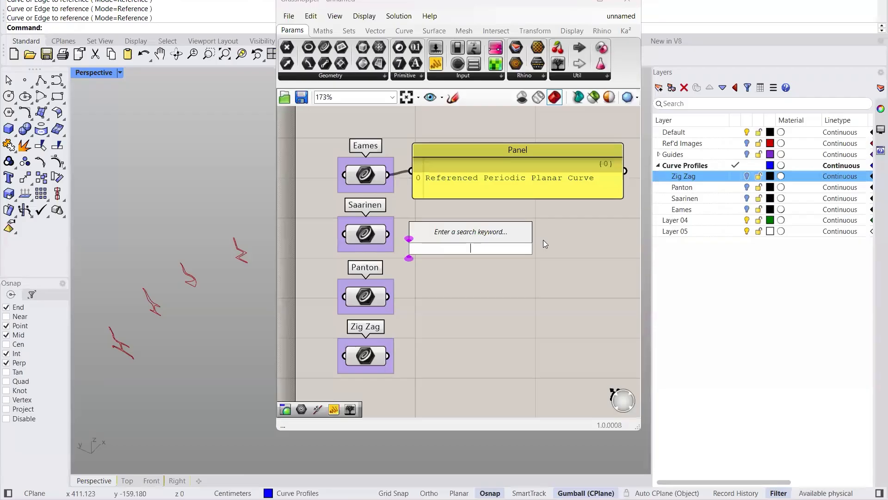
text(")
key(Return)
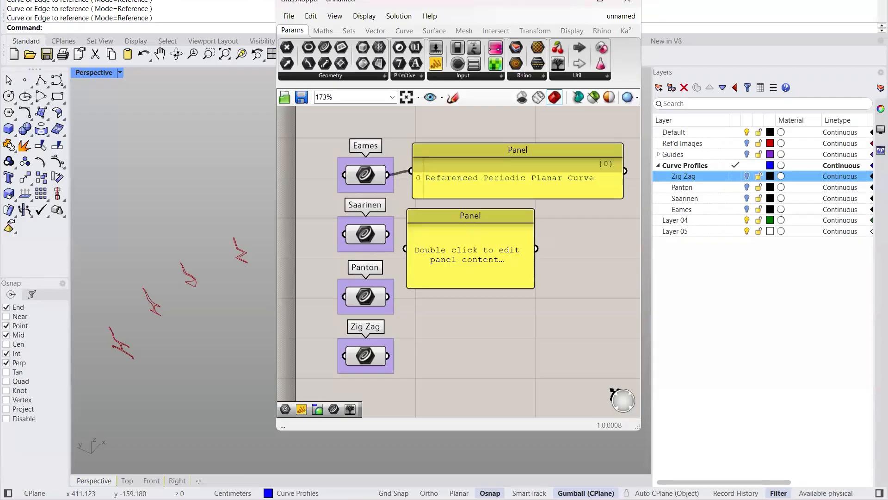
drag(388, 234, 405, 248)
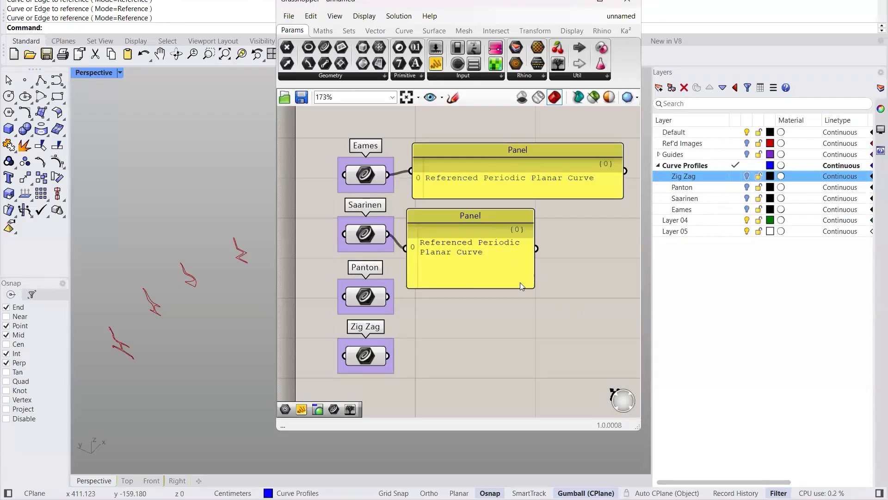
Step: Resize the Saarinen panel to fit its text on one line, and shift the Eames panel to line up above it
drag(532, 287, 616, 261)
drag(518, 179, 495, 178)
click(449, 302)
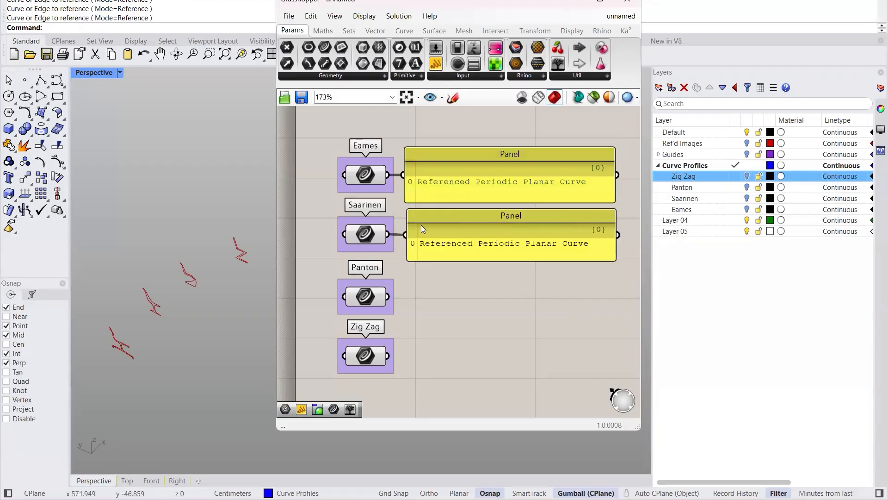
Step: Open the Saarinen parameter's curve collection, examine the referenced curve's properties, and close it without making changes
right_click(371, 234)
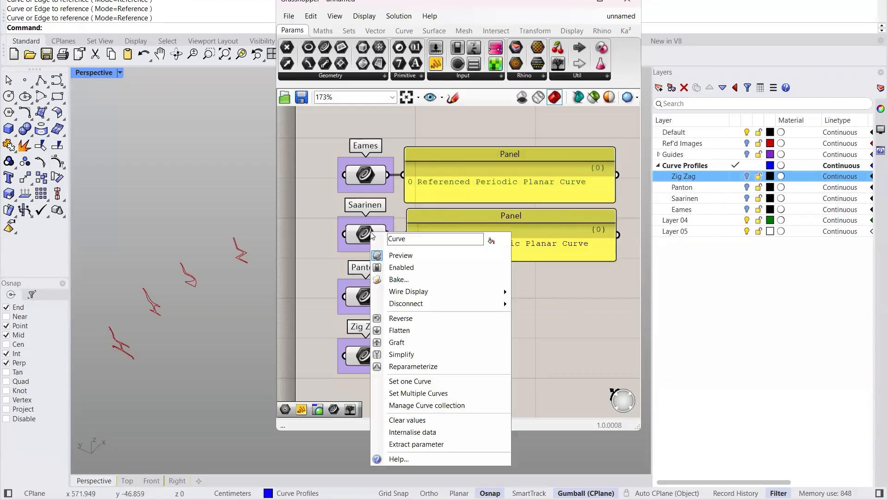
click(416, 406)
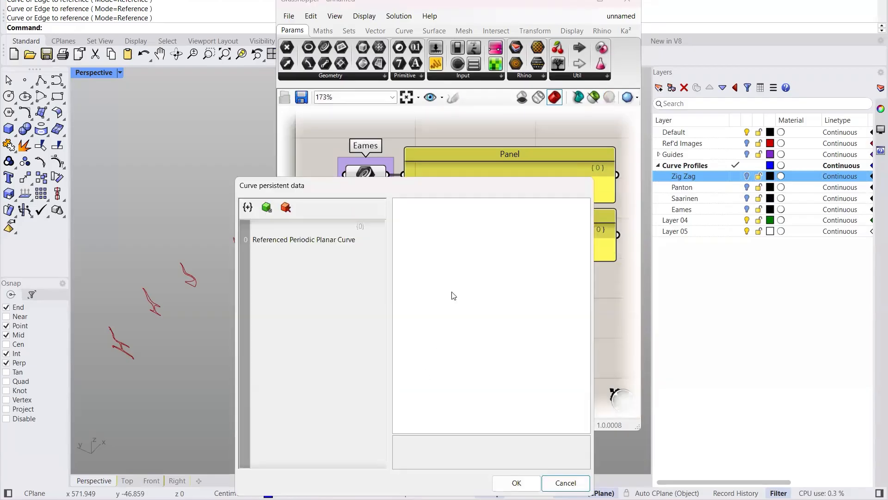
click(283, 240)
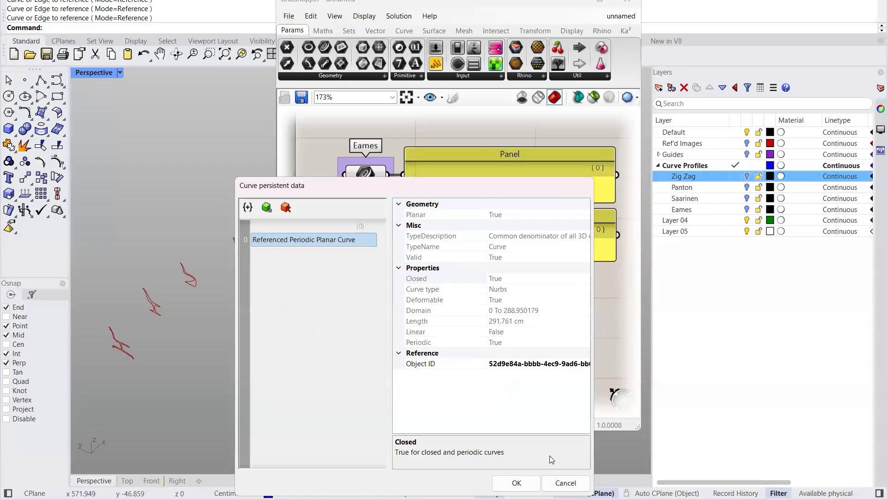
click(566, 482)
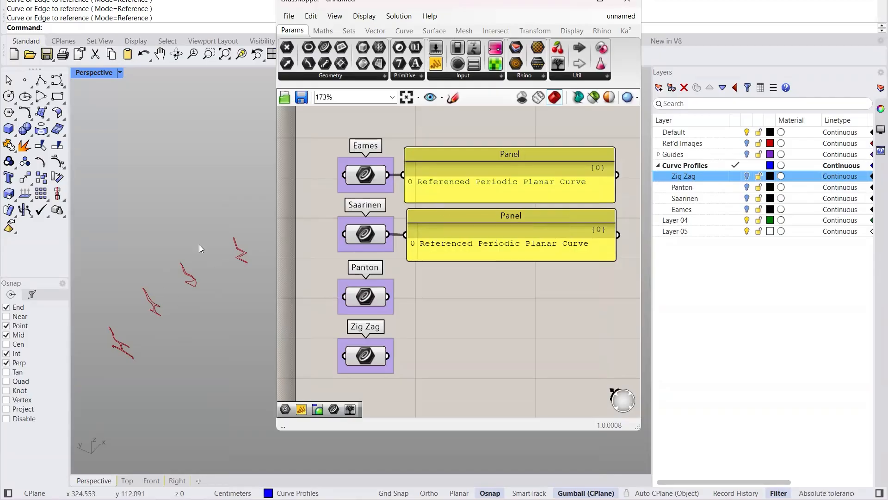
Step: Rewire the Saarinen panel to the Zig Zag Curve parameter's output and move the panel beside the Zig Zag group
right_drag(434, 314, 401, 309)
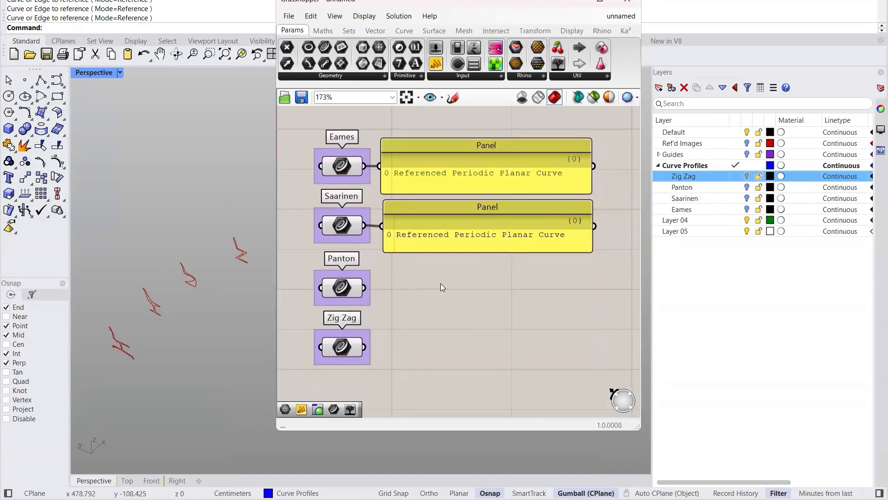
drag(364, 288, 364, 346)
drag(456, 234, 460, 354)
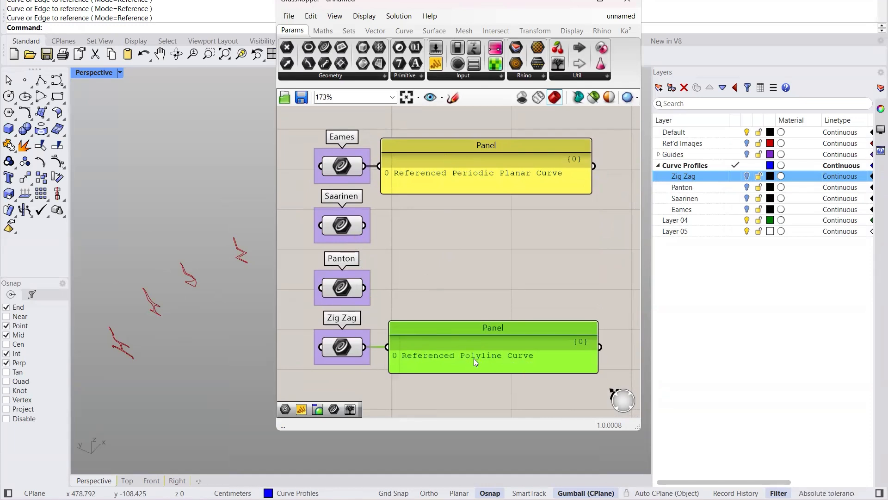
Step: Delete both the Zig Zag panel and the Eames panel from the canvas
key(Delete)
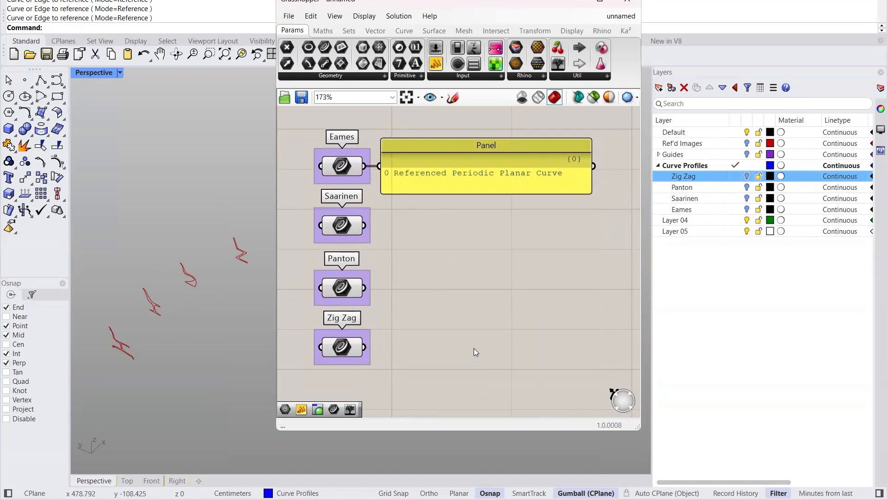
click(428, 157)
key(Delete)
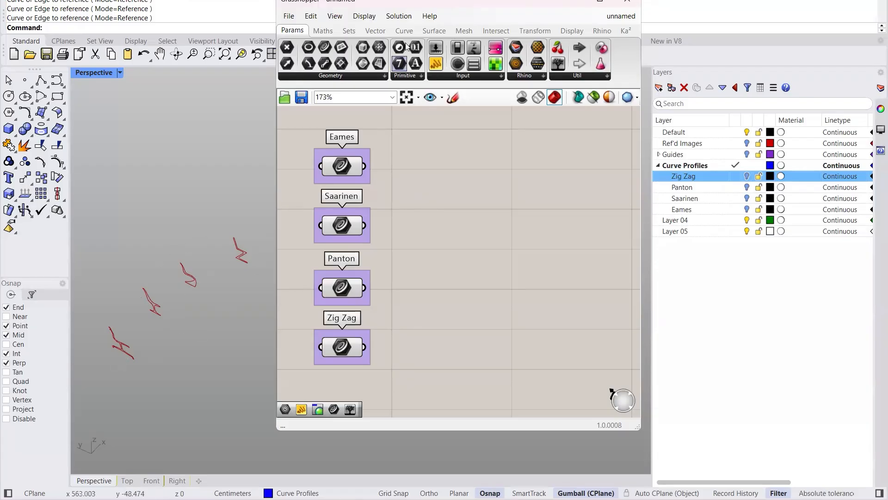
Step: Add a Loft component to the empty canvas area beside the four chair curve groups
click(433, 34)
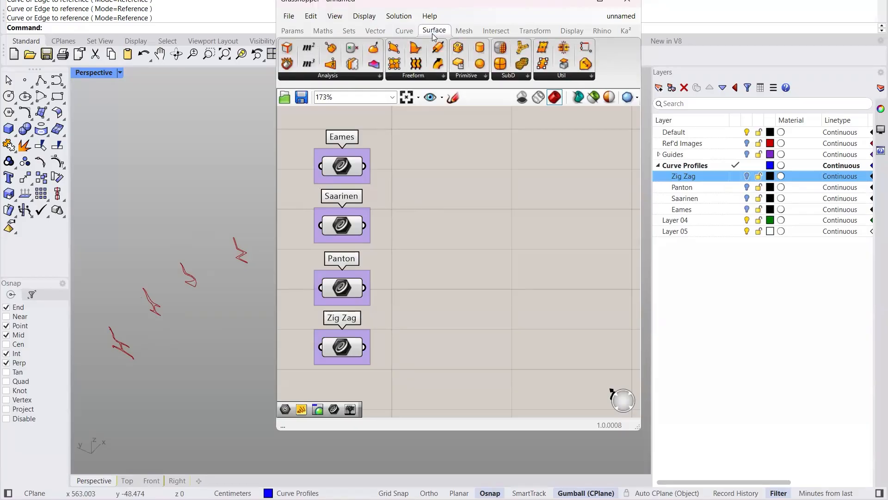
click(437, 76)
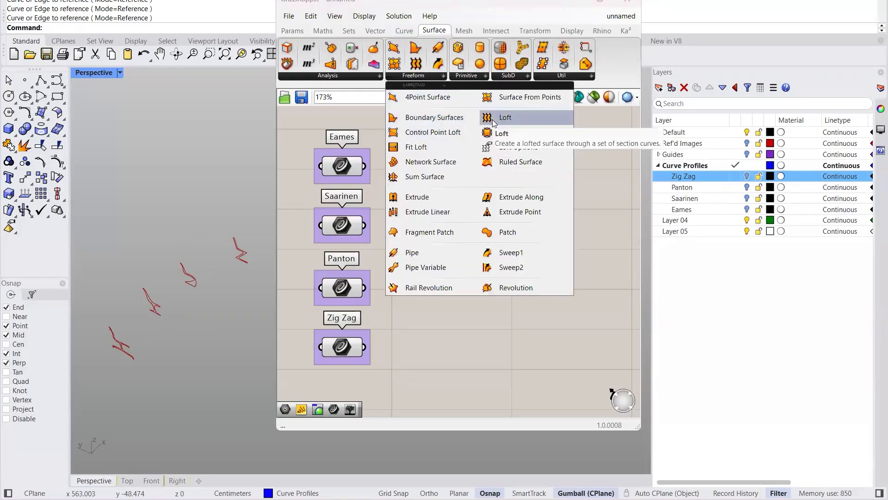
click(507, 120)
click(528, 215)
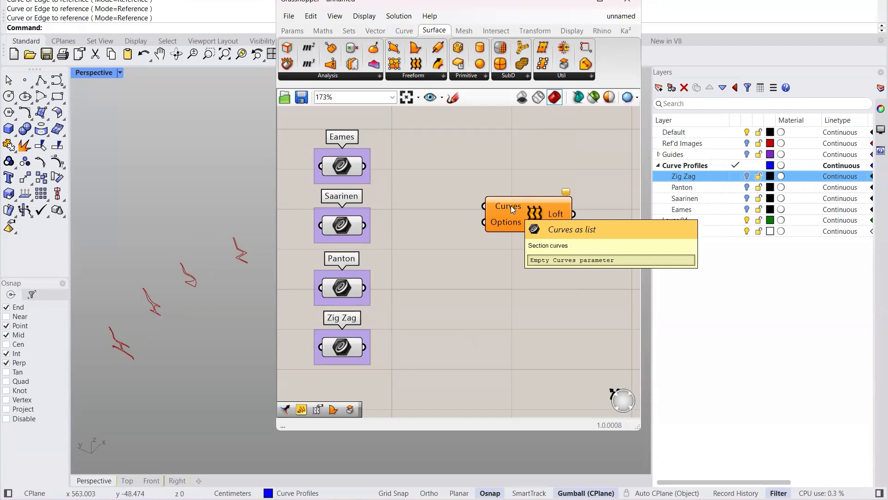
Step: Check which chair profile the Eames, Saarinen, Panton and Zig Zag curve parameters each reference in the viewport
right_drag(219, 325, 228, 303)
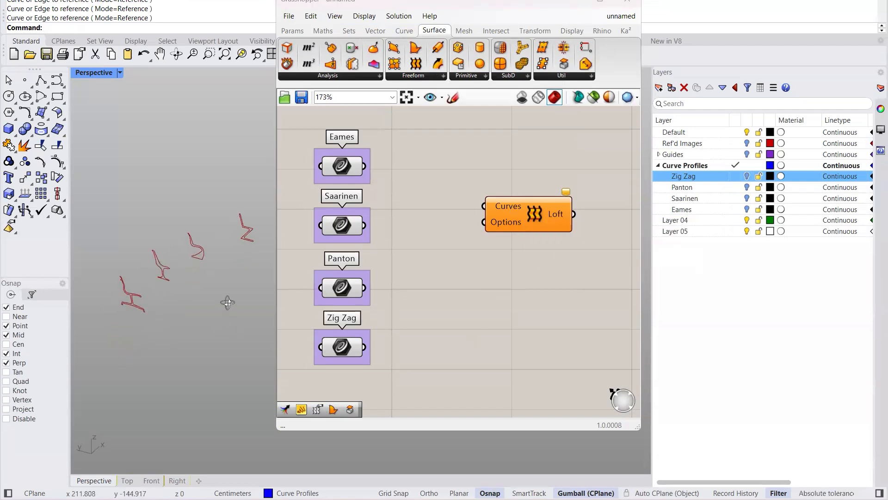
scroll(149, 269, up, 2)
click(346, 167)
click(349, 227)
click(342, 285)
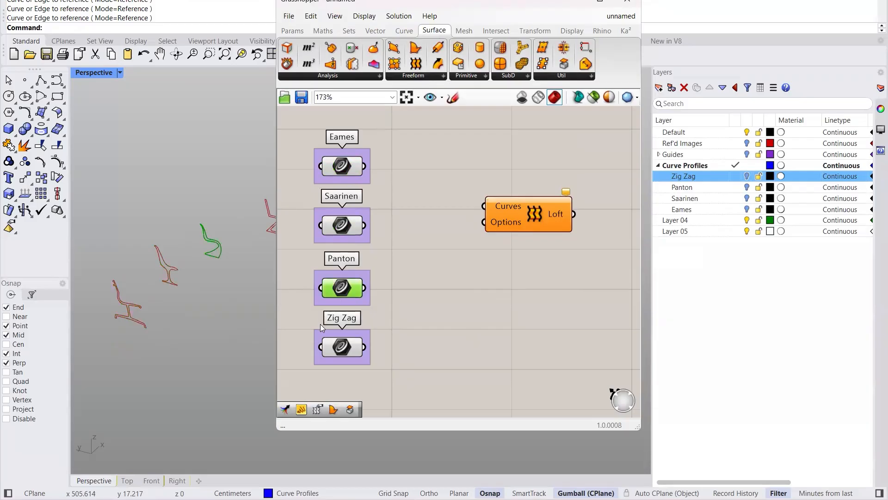
click(493, 284)
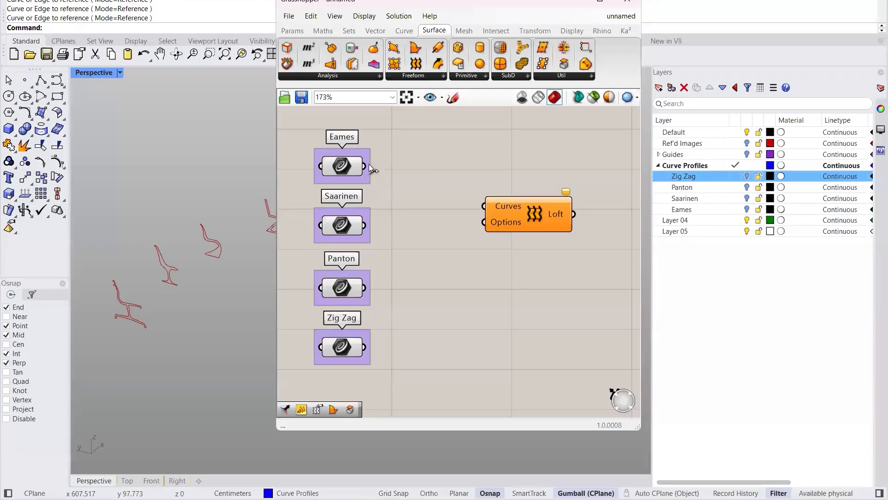
click(337, 166)
click(346, 226)
click(355, 287)
click(354, 344)
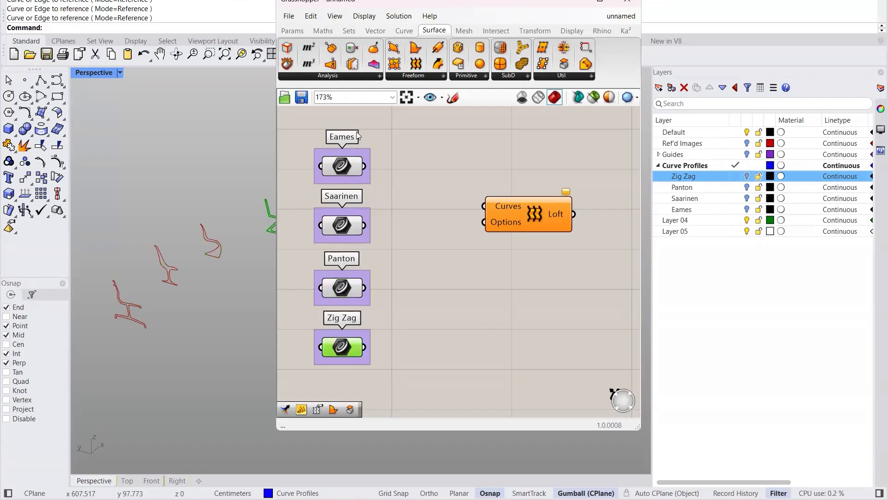
click(453, 206)
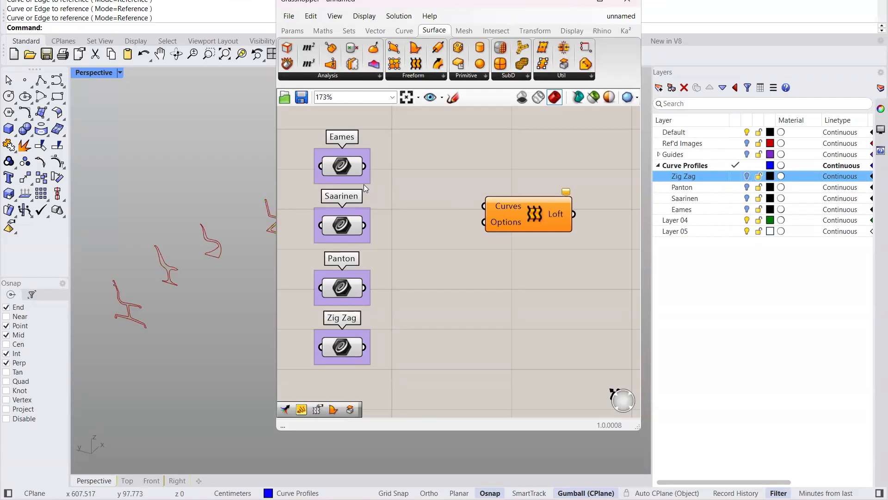
Step: Connect the Eames curve to the Loft's Curves input and look for the component's runtime errors
drag(364, 167, 484, 205)
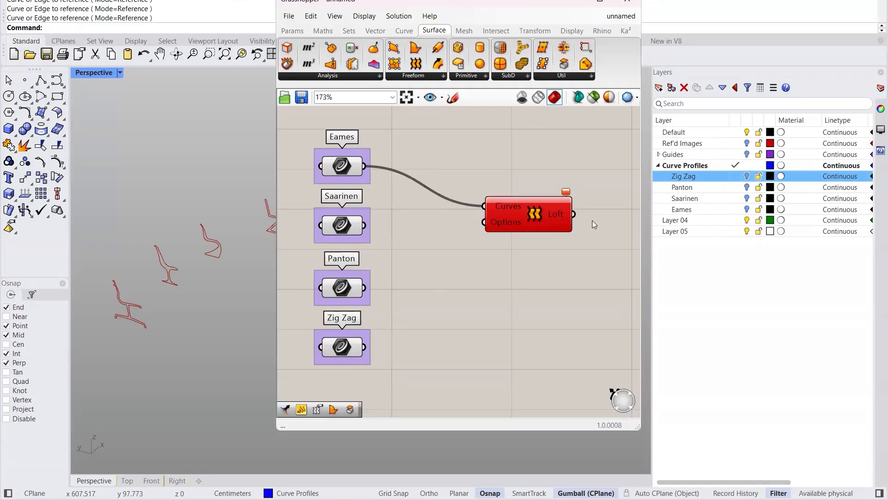
right_click(531, 212)
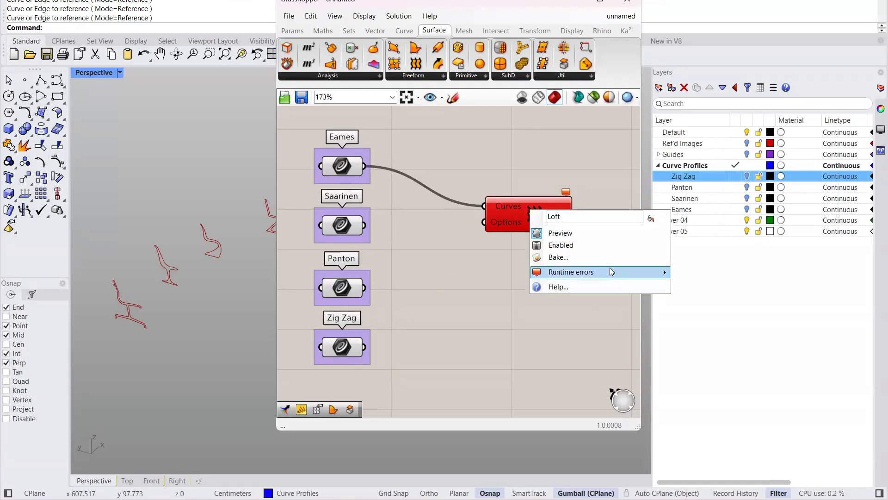
mouse_move(611, 271)
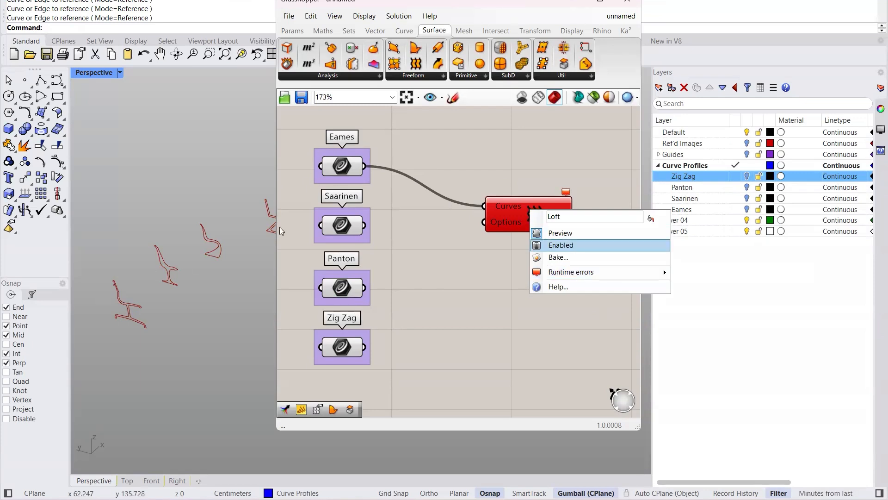
click(375, 243)
Step: Add the Saarinen curve to the Loft's Curves input alongside Eames and inspect the lofted surface
scroll(165, 235, down, 4)
scroll(208, 220, up, 5)
scroll(361, 217, up, 1)
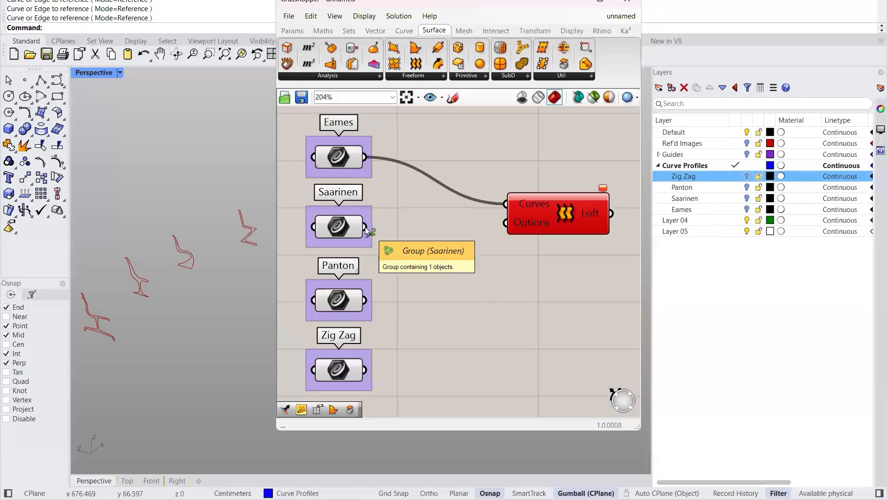
drag(371, 225, 506, 204)
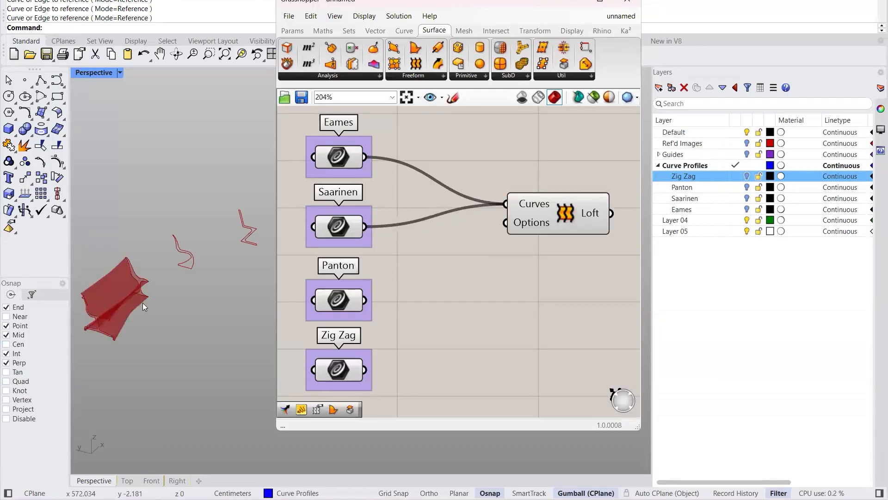
right_drag(167, 217, 168, 256)
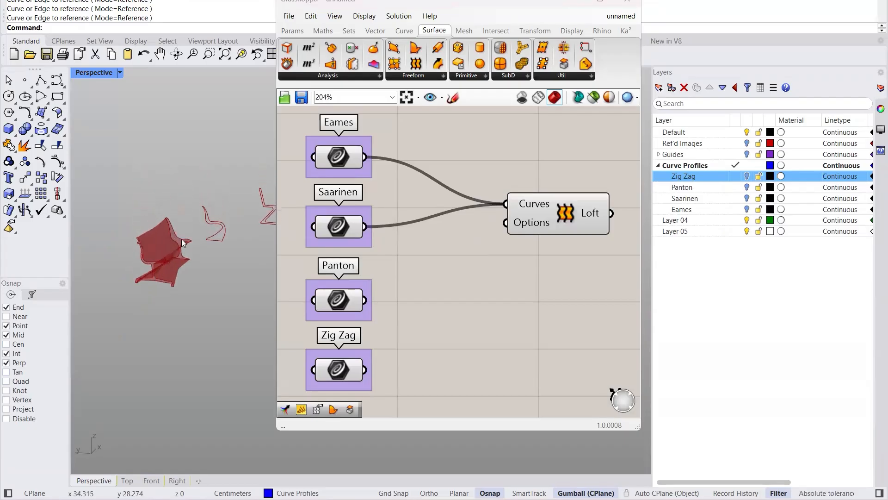
scroll(168, 255, up, 3)
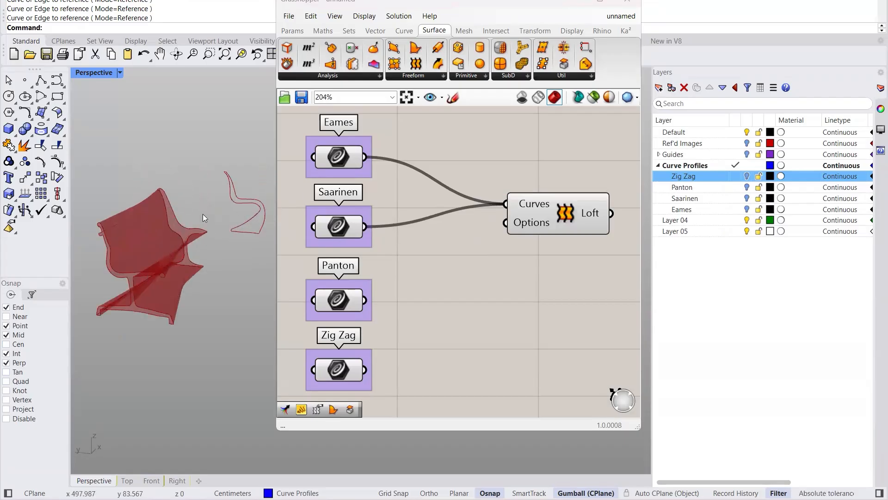
right_drag(186, 218, 289, 206)
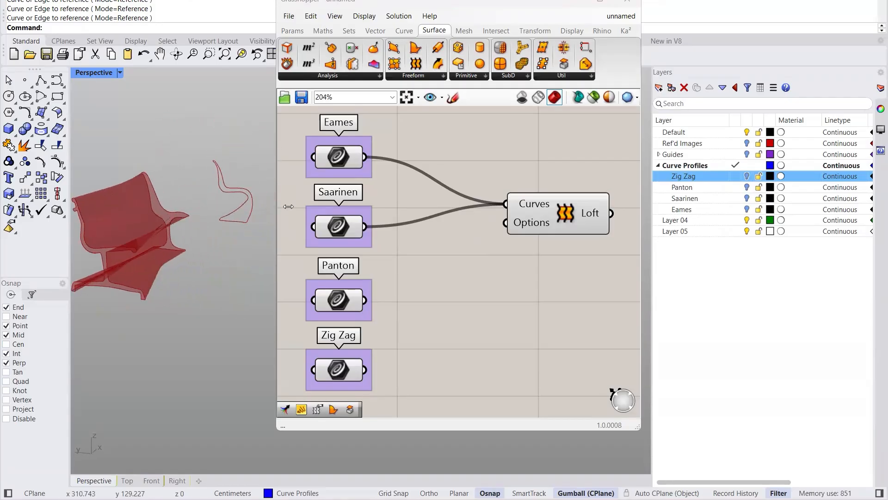
right_drag(154, 235, 310, 265)
Step: Add the Panton and Zig Zag curves to the Loft's Curves input and inspect the surface through all four profiles
shift+drag(365, 300, 506, 203)
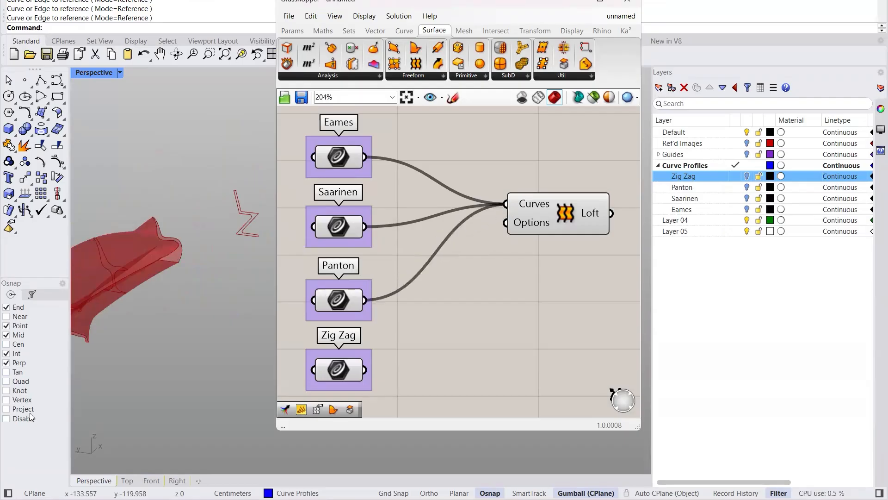
shift+drag(364, 369, 494, 208)
right_drag(176, 250, 226, 239)
scroll(270, 240, up, 4)
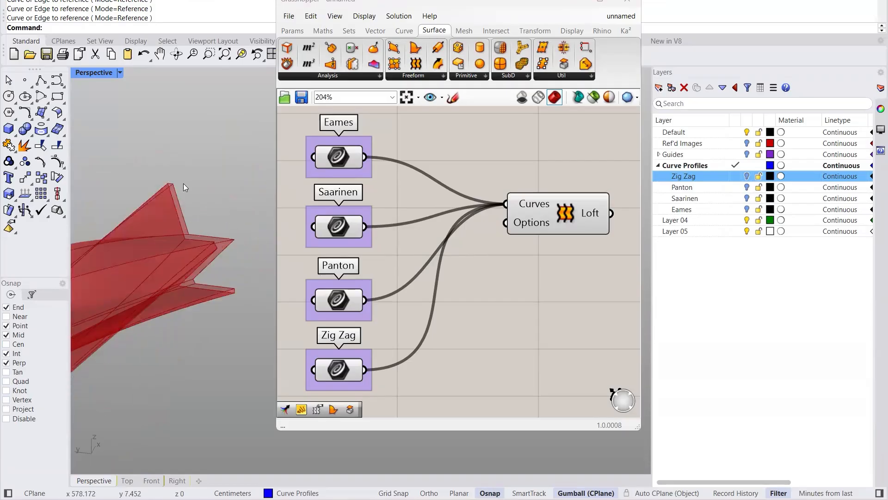
right_drag(192, 206, 140, 290)
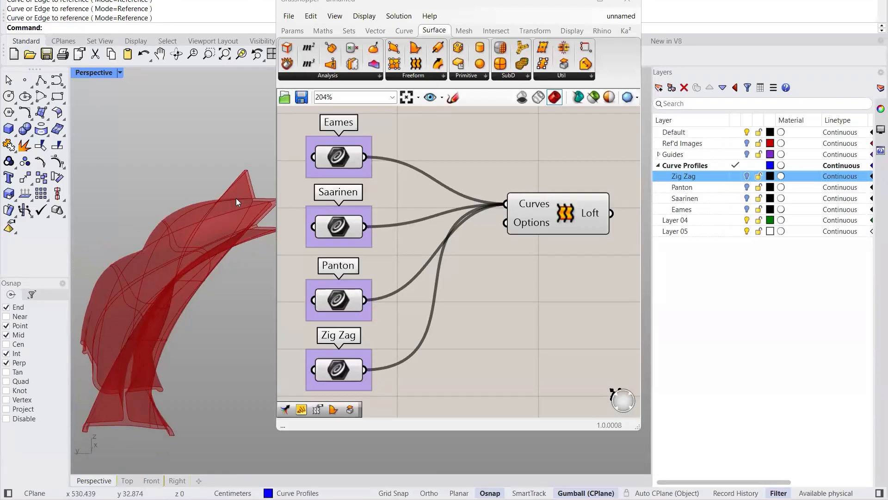
right_drag(127, 304, 328, 276)
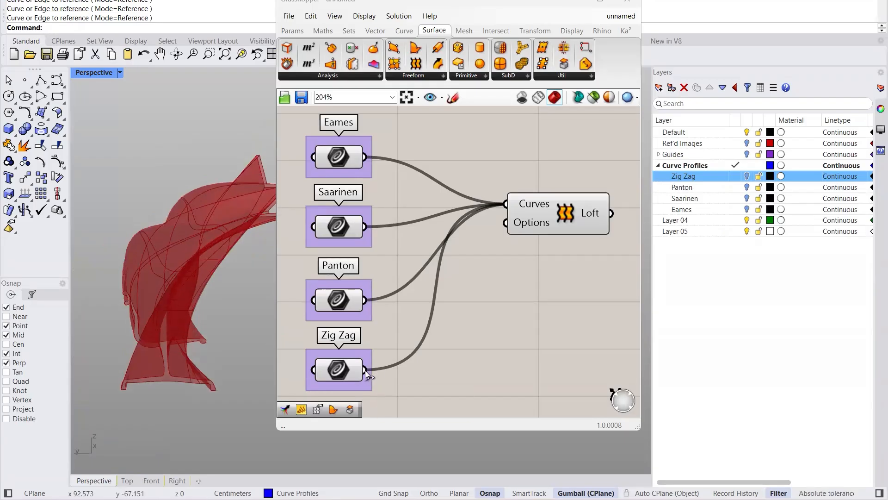
Step: Disconnect the Zig Zag curve from the Loft's Curves input and inspect the shortened loft
right_click(521, 205)
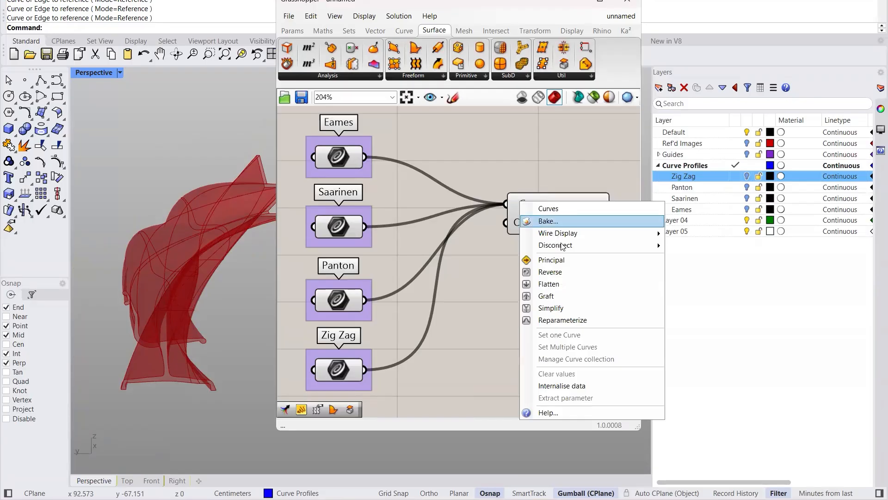
mouse_move(610, 245)
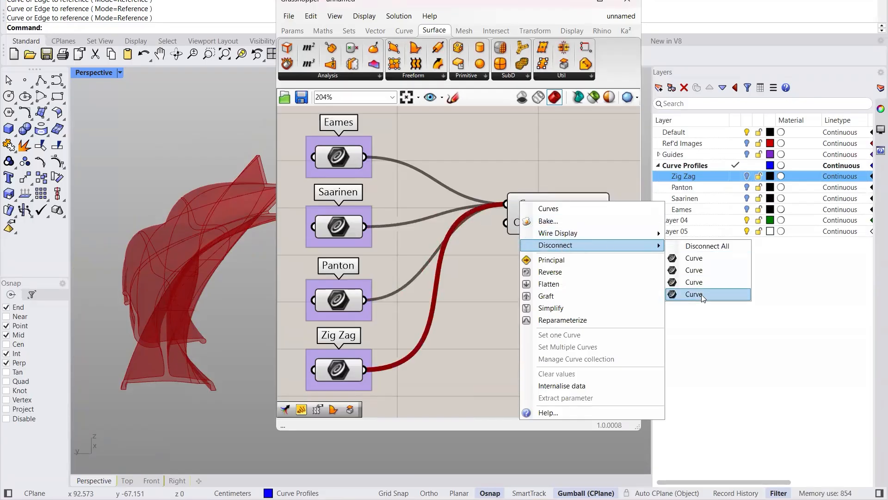
click(365, 370)
drag(366, 371, 504, 205)
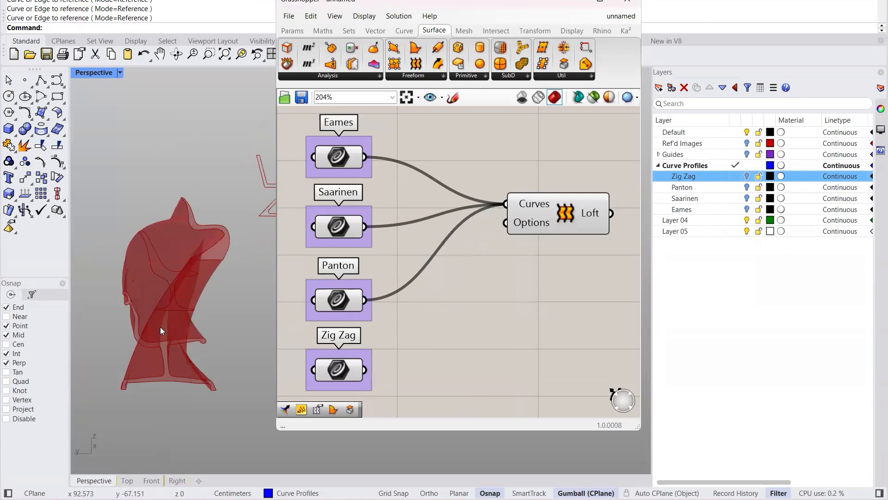
right_drag(202, 224, 218, 212)
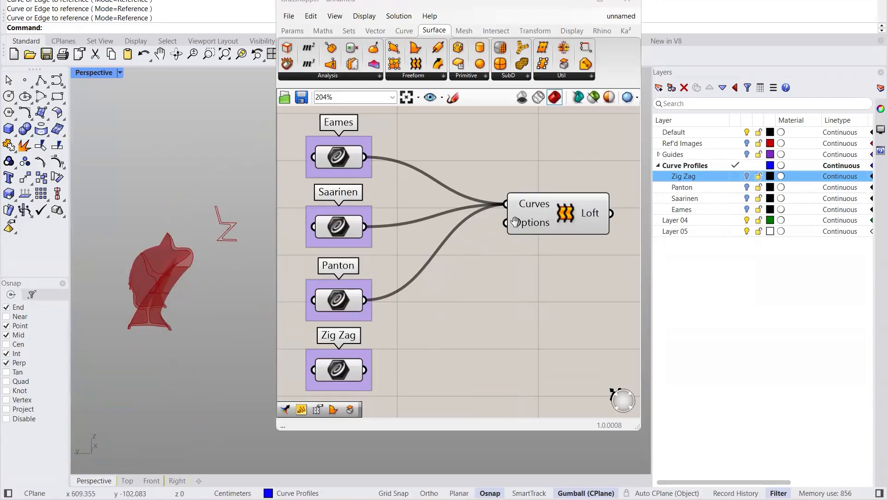
scroll(515, 221, down, 3)
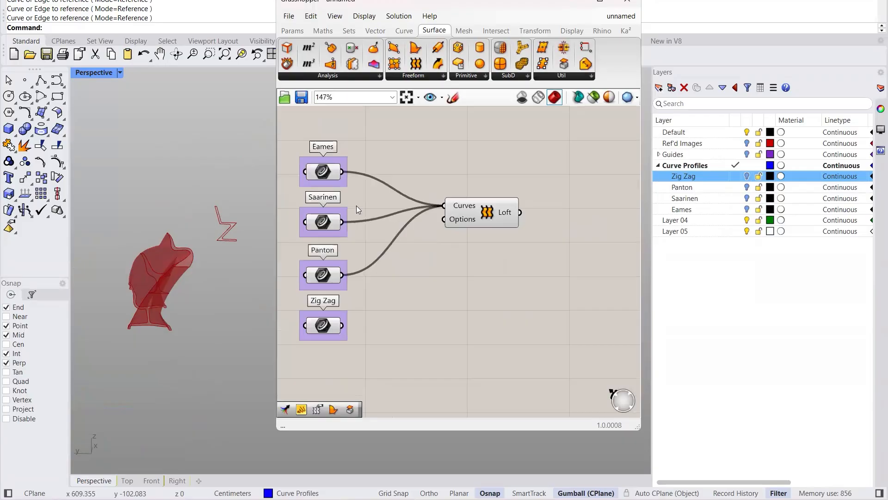
scroll(391, 224, up, 2)
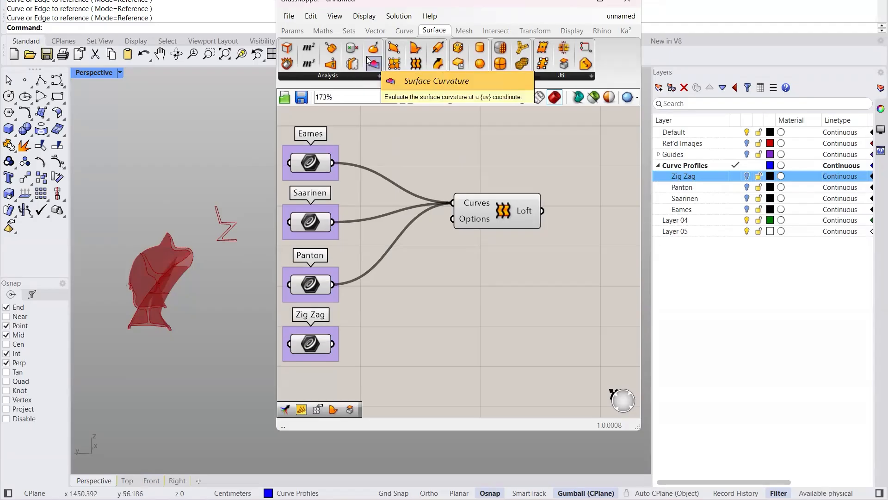
Step: Add a Merge component between the curve parameters and the Loft, shifting the Loft away to make room
click(356, 29)
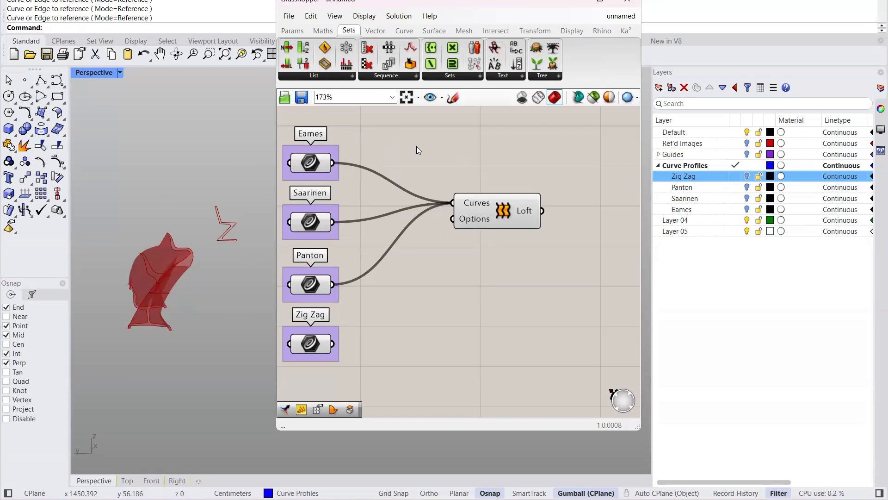
click(504, 76)
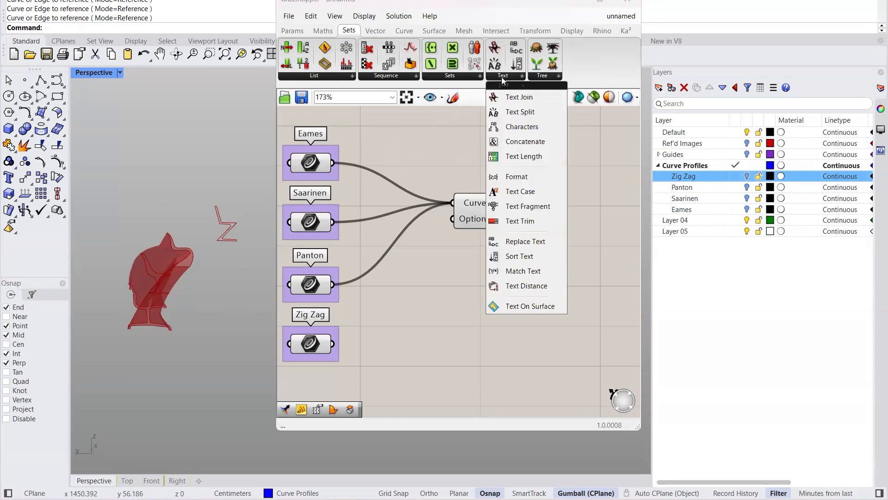
click(553, 78)
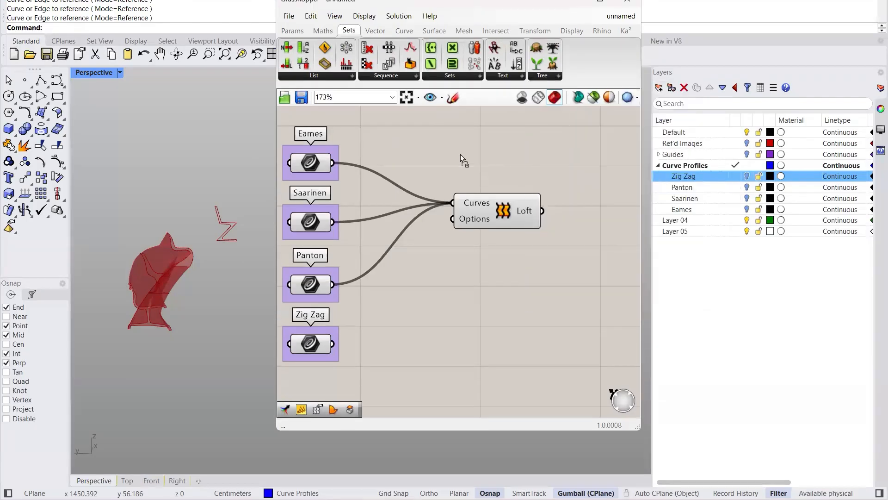
drag(460, 154, 460, 154)
drag(511, 213, 588, 217)
click(435, 175)
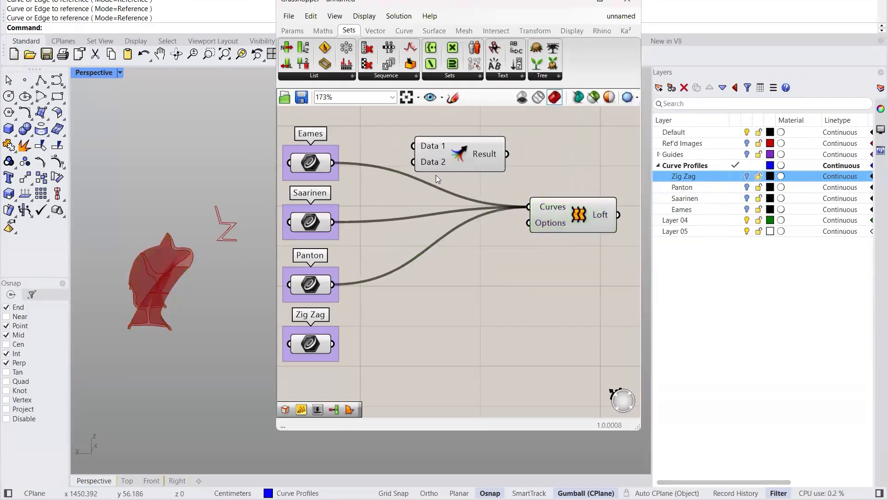
drag(449, 156, 439, 202)
click(427, 281)
right_drag(321, 190, 336, 192)
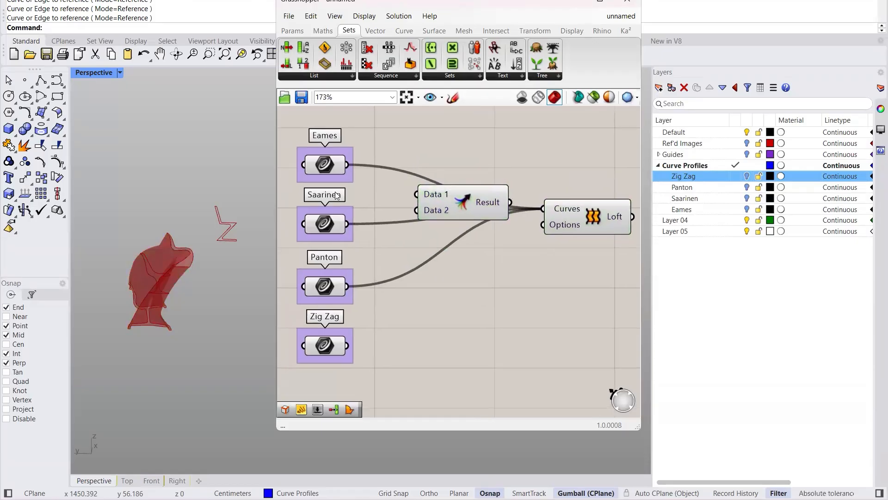
Step: Move the Merge component clear of the wires and disconnect all curves from the Loft's Curves input
drag(476, 203, 495, 151)
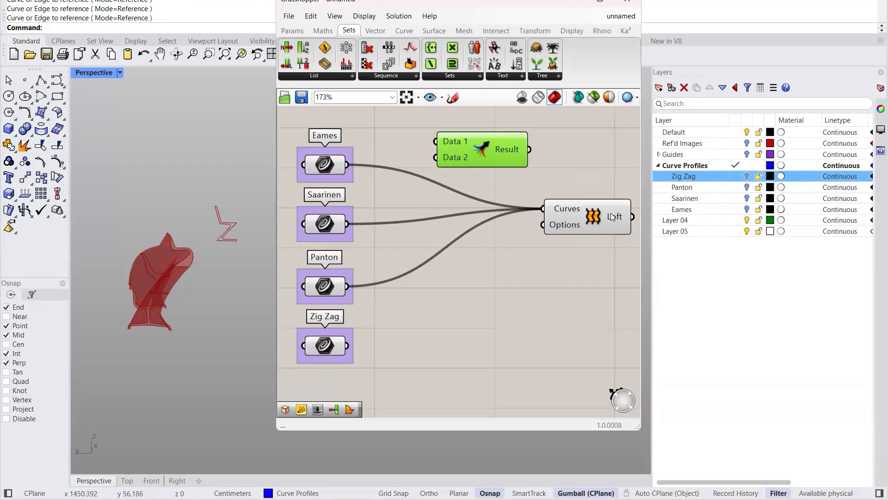
right_click(556, 210)
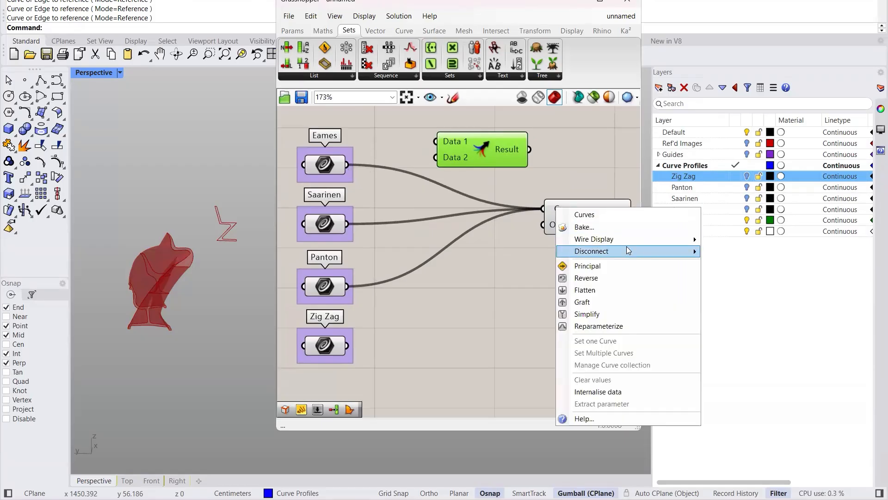
click(708, 251)
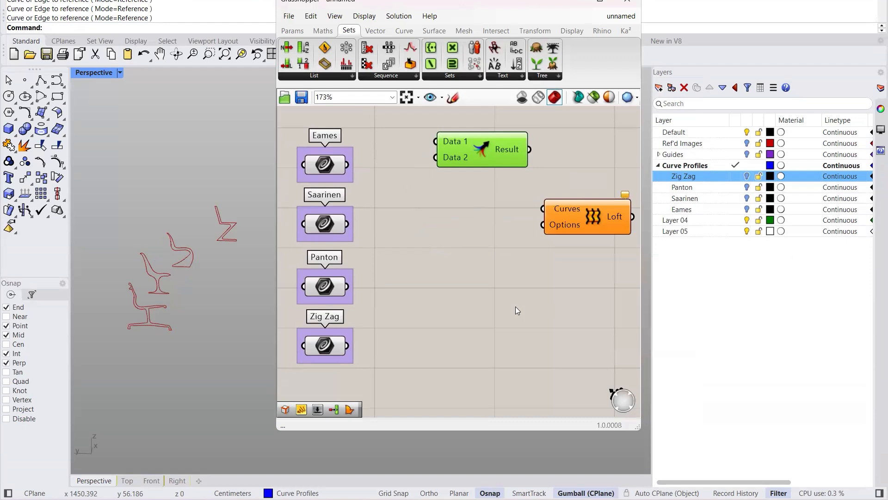
Step: Connect Eames, Saarinen, Panton and Zig Zag to Merge inputs D1 to D4 in that order, and reposition the Merge beside them
drag(348, 165, 441, 189)
drag(347, 228, 429, 198)
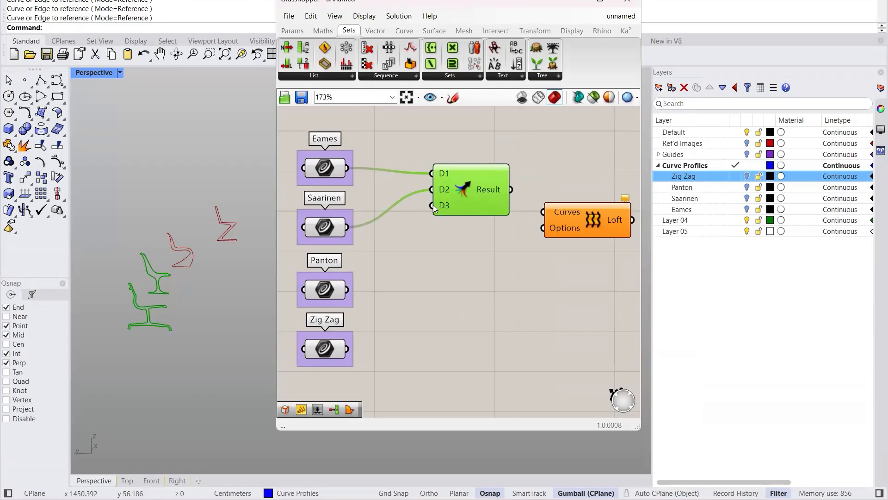
drag(347, 289, 432, 205)
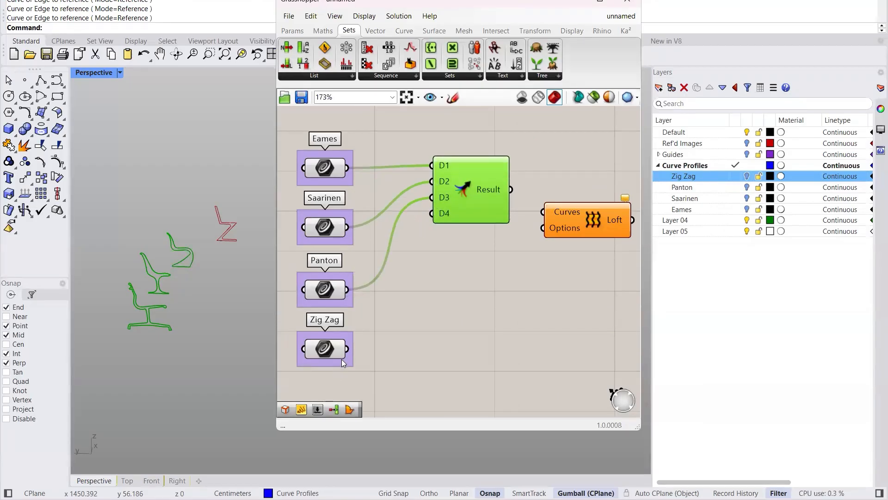
drag(347, 348, 432, 213)
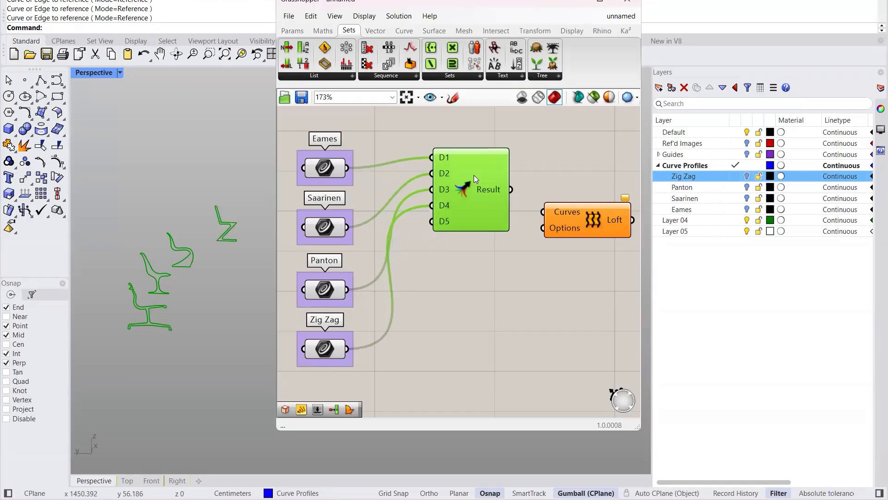
drag(475, 178, 458, 256)
right_drag(483, 279, 464, 244)
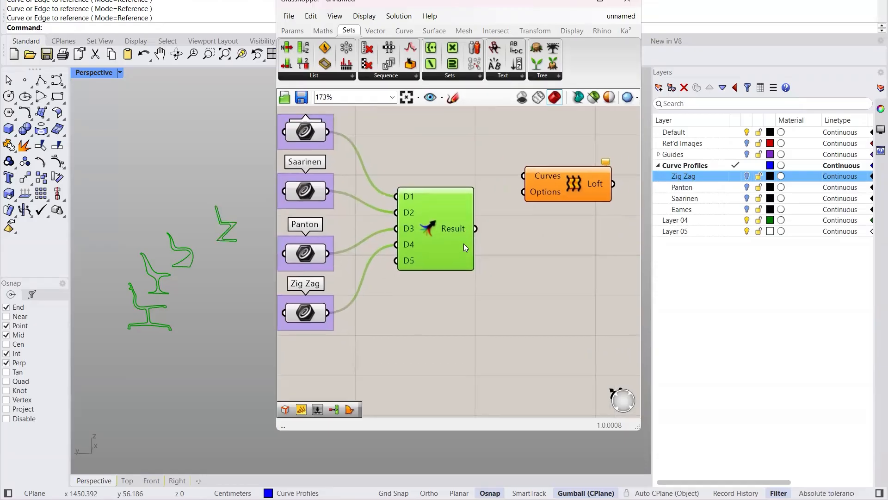
Step: Nudge the Merge component slightly closer to the four chair curve parameters
scroll(409, 198, down, 2)
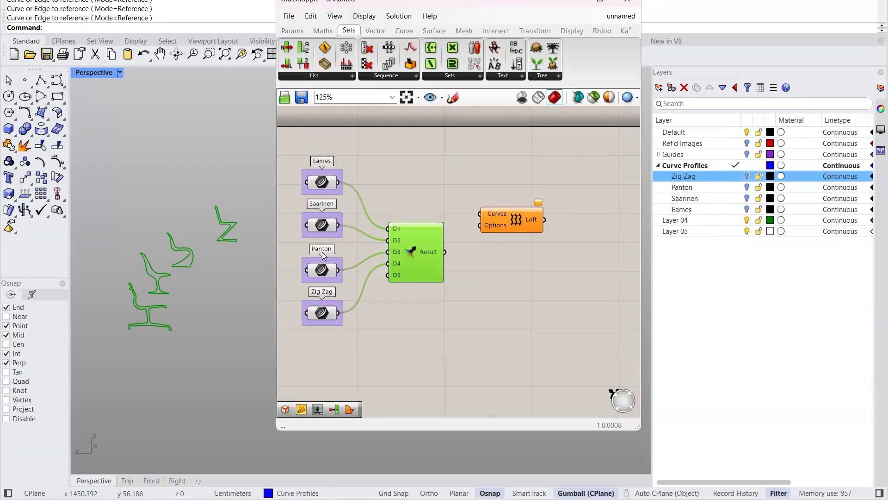
drag(411, 249, 404, 241)
click(448, 201)
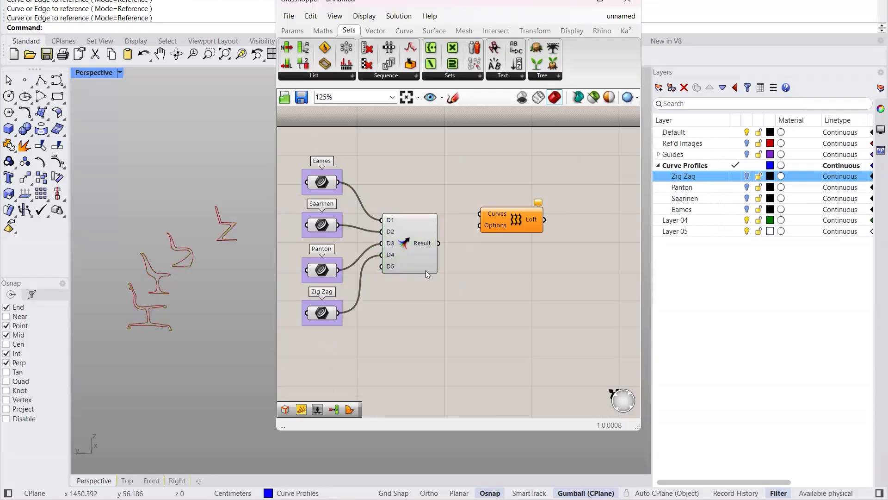
Step: Add a Panel, feed it from the Merge Result output and enlarge it to fit the list of curves
double_click(484, 288)
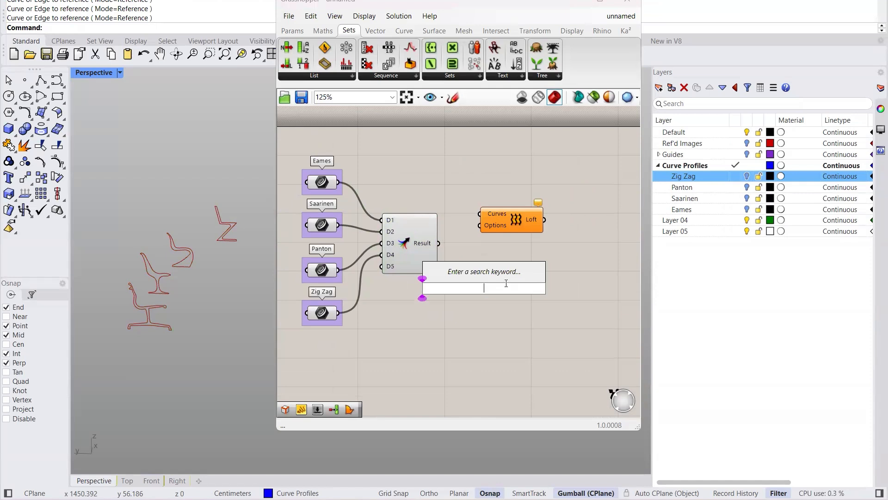
text(//)
key(Return)
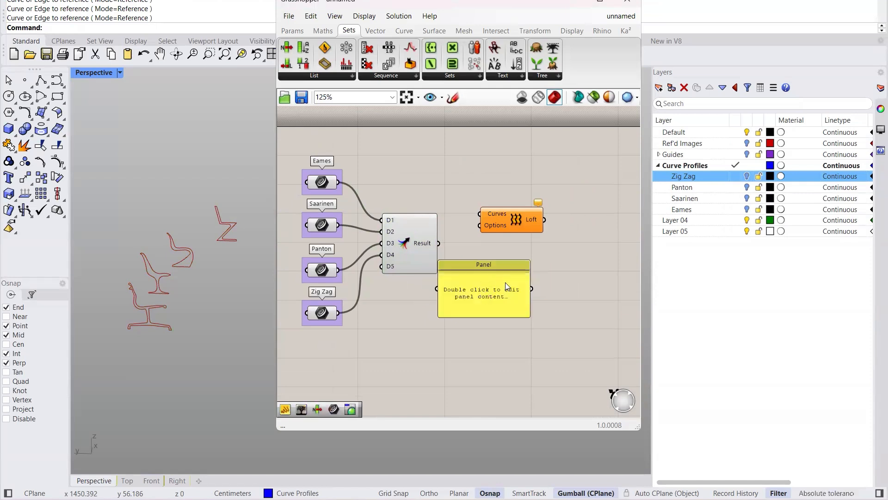
drag(438, 243, 437, 288)
drag(529, 304, 619, 326)
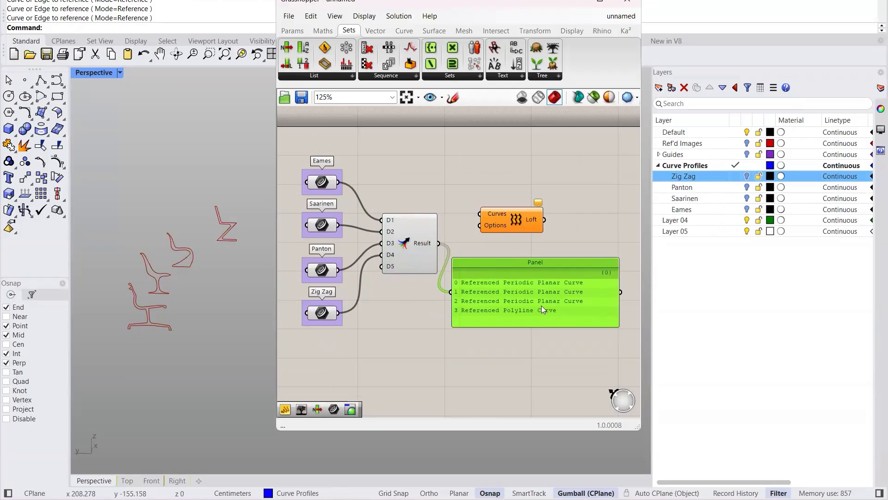
Step: Connect the Merge Result output to the Loft's Curves input
scroll(571, 286, up, 1)
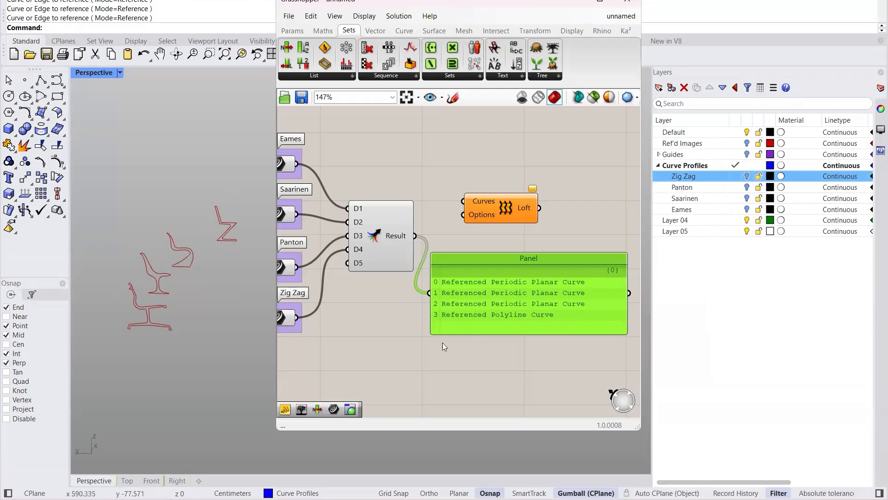
scroll(396, 224, up, 2)
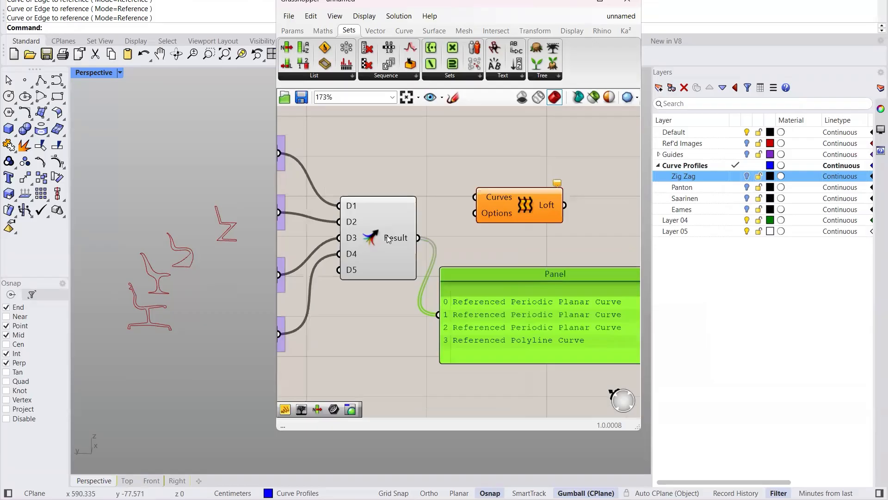
click(380, 242)
click(380, 286)
right_drag(385, 291, 426, 293)
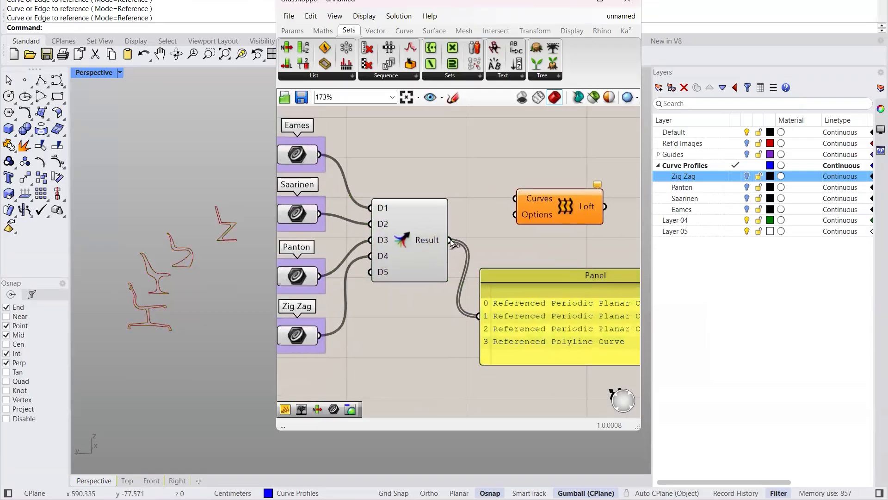
drag(494, 207, 514, 199)
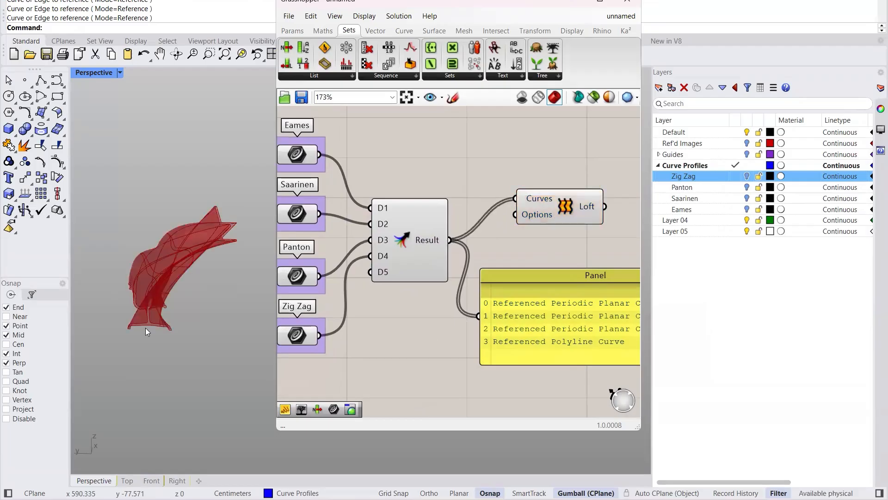
Step: Examine the lofted chair surface from several angles and close up in the Perspective viewport
right_drag(220, 230, 233, 196)
scroll(208, 243, up, 6)
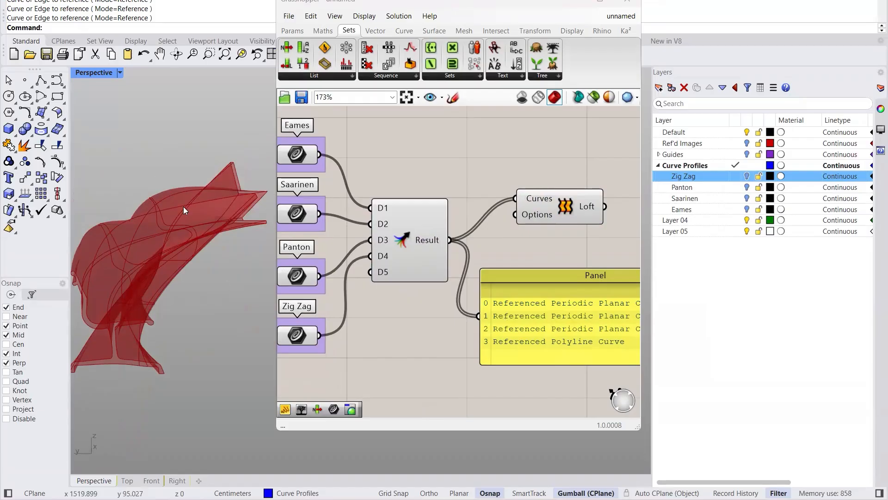
right_drag(261, 191, 639, 199)
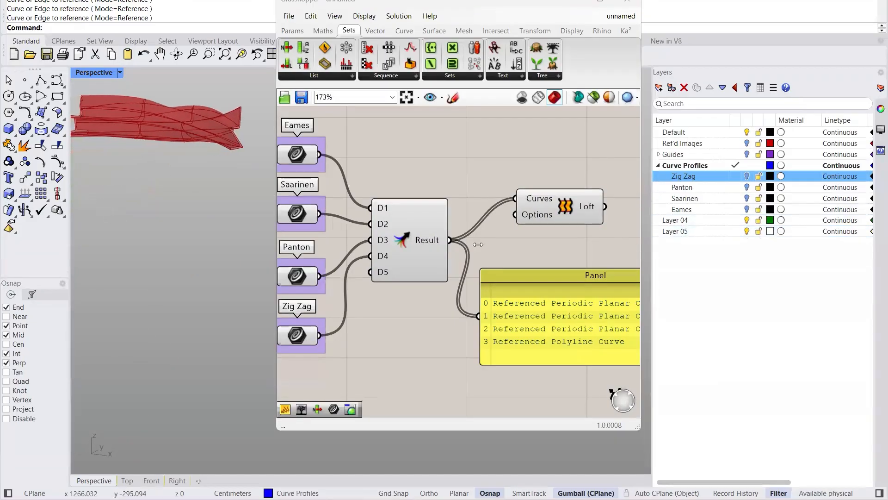
right_drag(175, 169, 285, 113)
scroll(285, 114, up, 2)
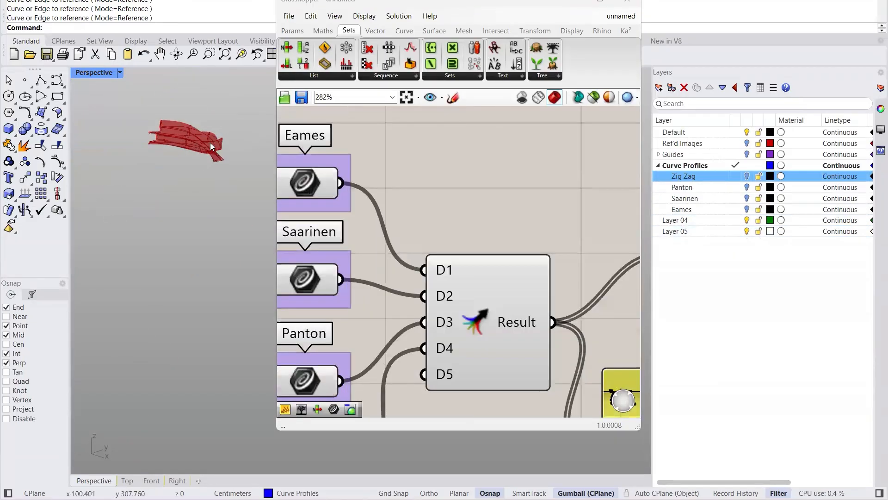
scroll(245, 131, up, 4)
right_drag(219, 213, 136, 164)
scroll(136, 164, up, 4)
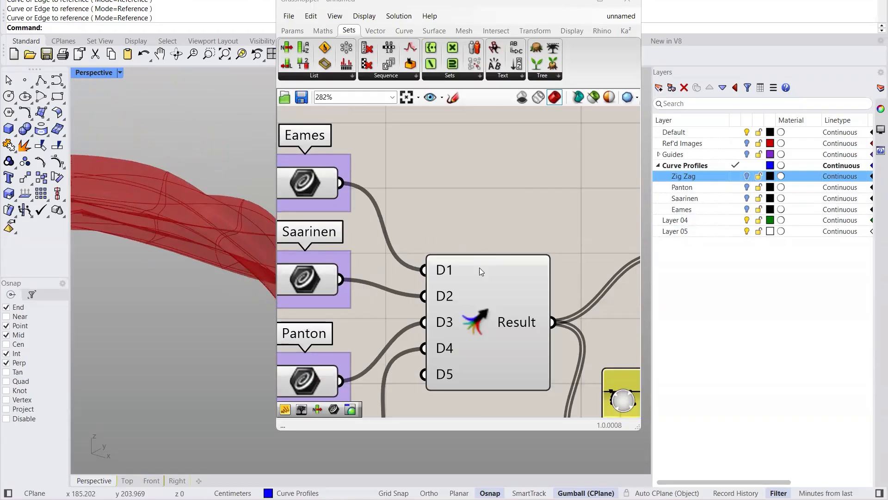
Step: Shift the Merge component slightly up and move the Grasshopper window aside to uncover more of the loft
drag(479, 269, 498, 223)
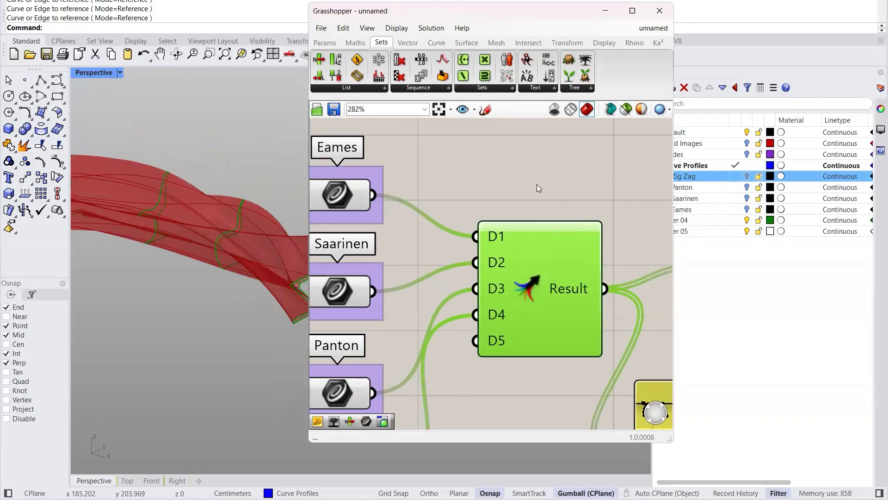
click(537, 185)
click(219, 340)
Step: Turn on visibility for the Zig Zag, Panton, Saarinen and Eames layers
click(747, 178)
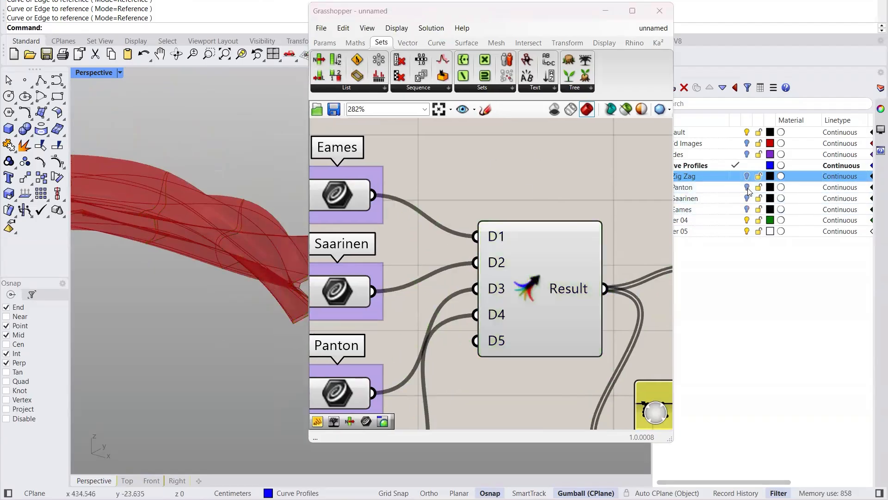
click(747, 188)
click(746, 199)
click(747, 209)
Step: Select all four chair profile curves and show their control points with PointsOn
scroll(195, 248, down, 4)
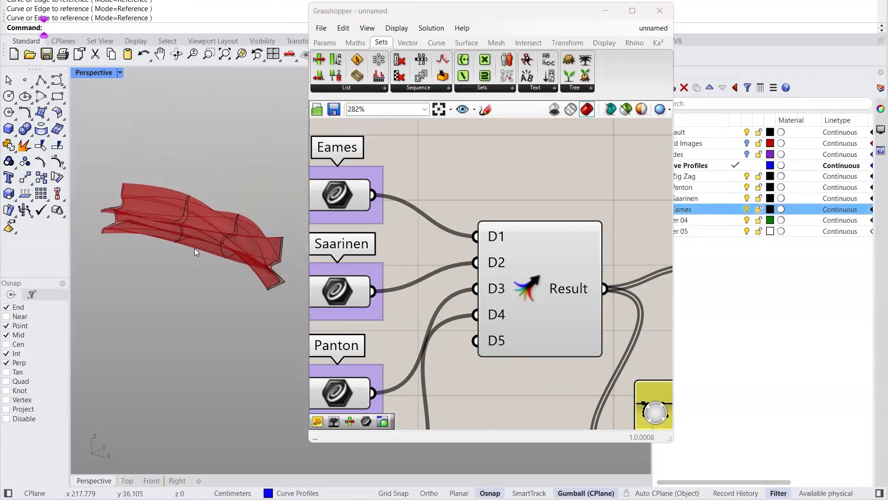
drag(274, 292, 114, 170)
scroll(210, 248, up, 3)
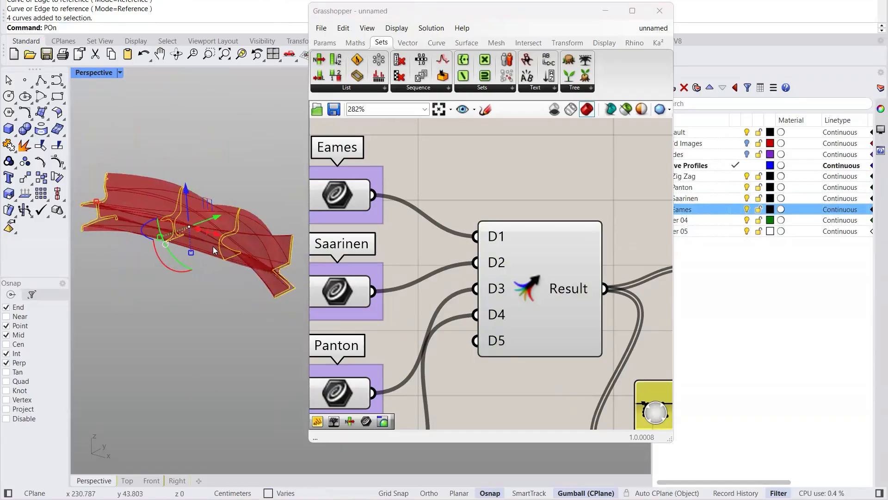
key(Return)
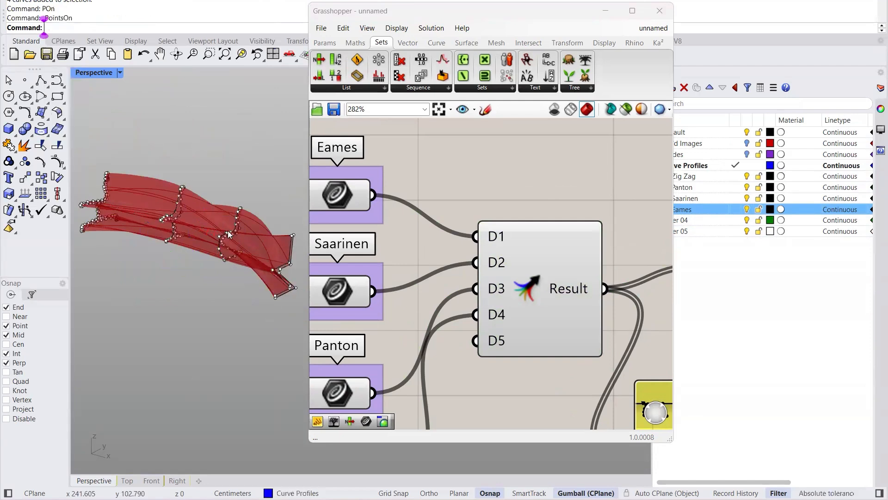
Step: Compare the control points along the four profiles, check the Loft's Options input, and turn the control points off
scroll(243, 251, up, 4)
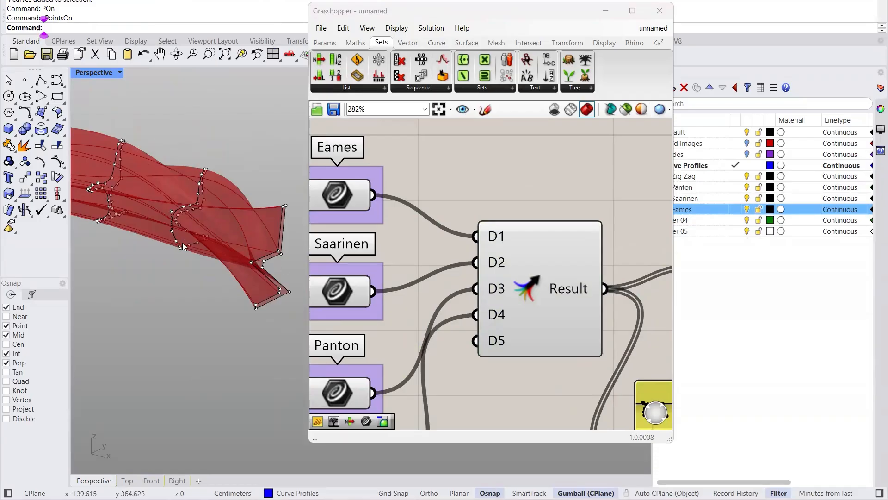
scroll(198, 252, down, 4)
scroll(176, 253, up, 2)
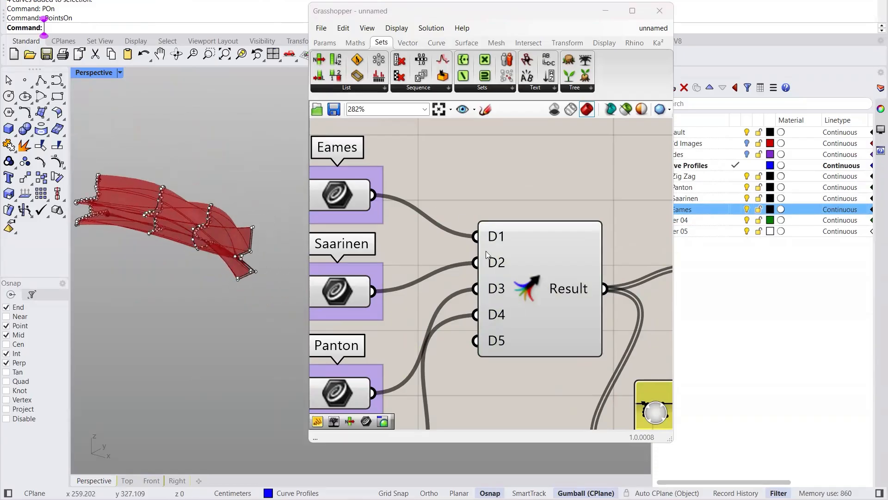
right_drag(533, 313, 405, 228)
scroll(417, 237, down, 4)
right_drag(558, 250, 511, 262)
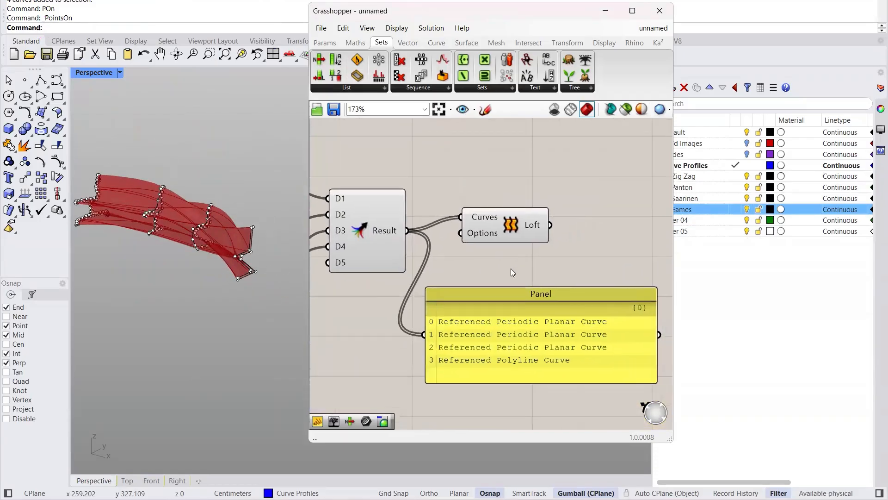
scroll(246, 240, up, 2)
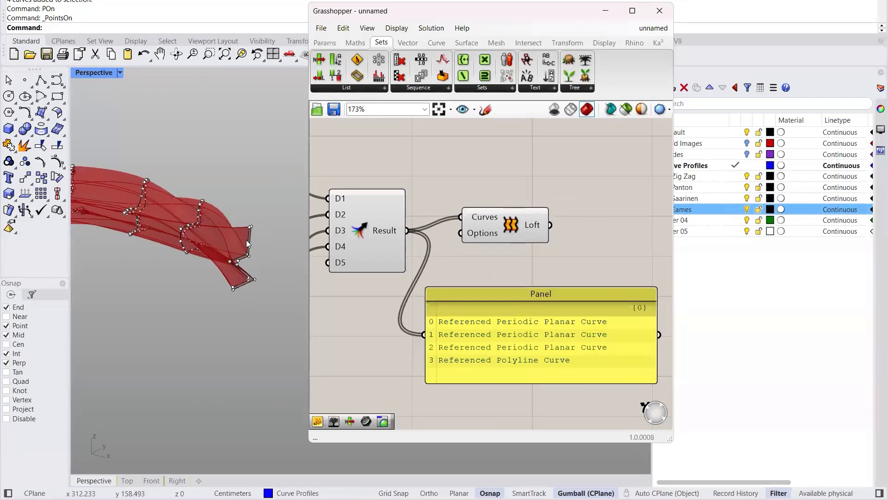
scroll(246, 240, up, 1)
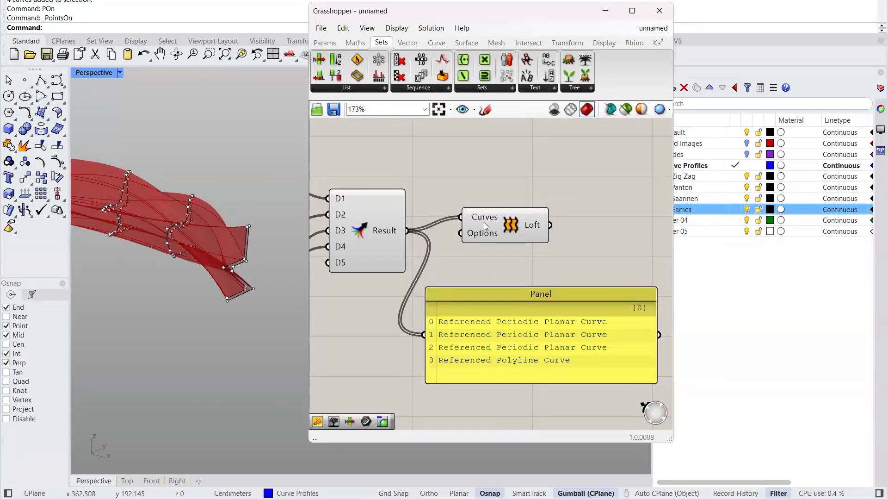
mouse_move(474, 238)
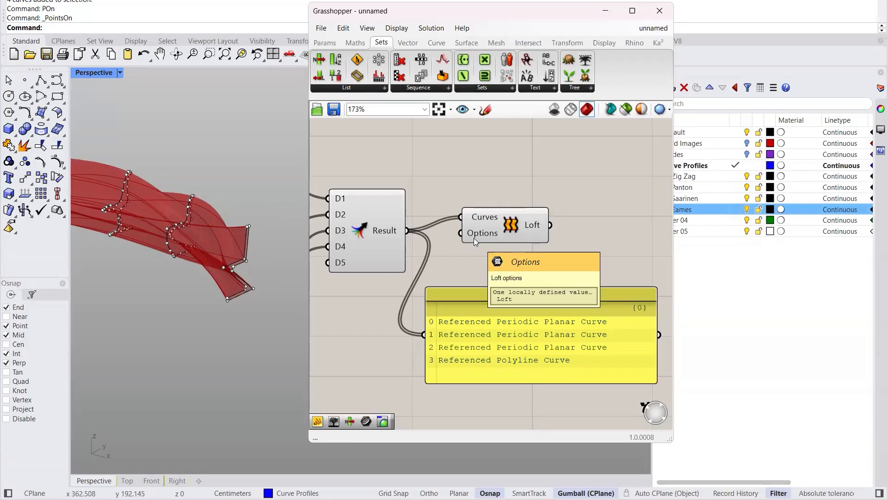
right_drag(255, 285, 205, 313)
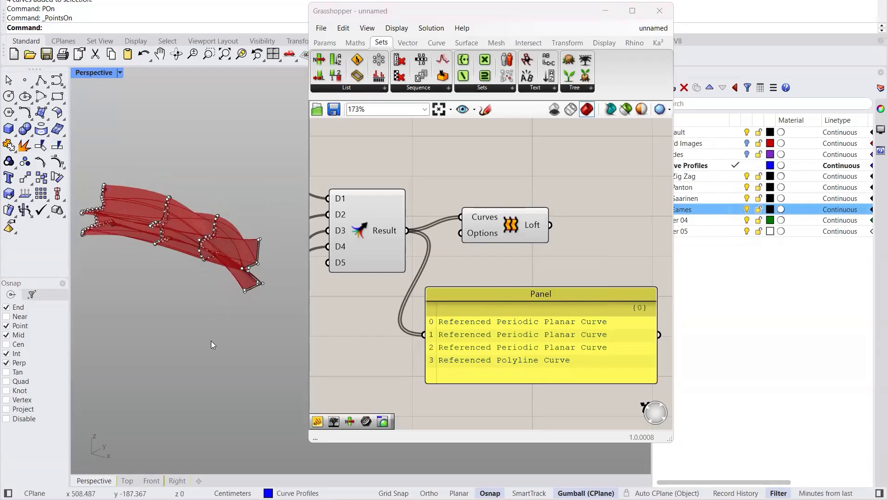
key(Escape)
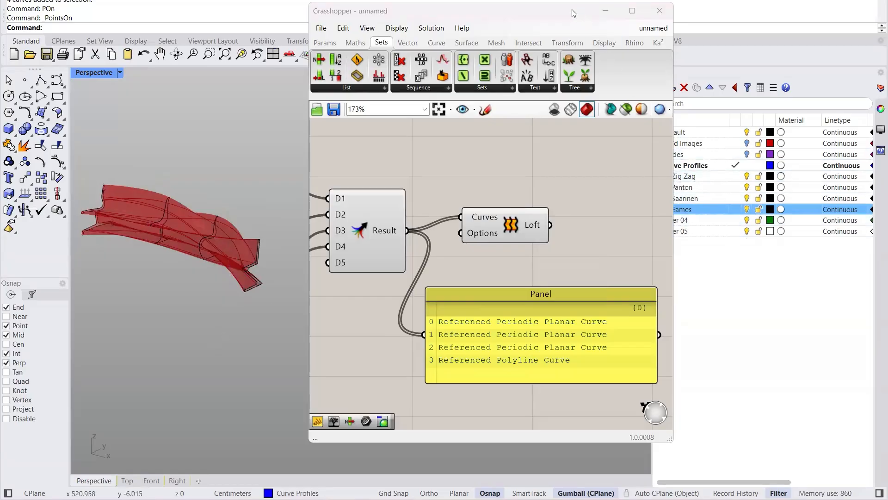
Step: Make Default the current layer and hide the Curve Profiles layer, repositioning the Grasshopper window around the Layers list
drag(573, 12, 546, 17)
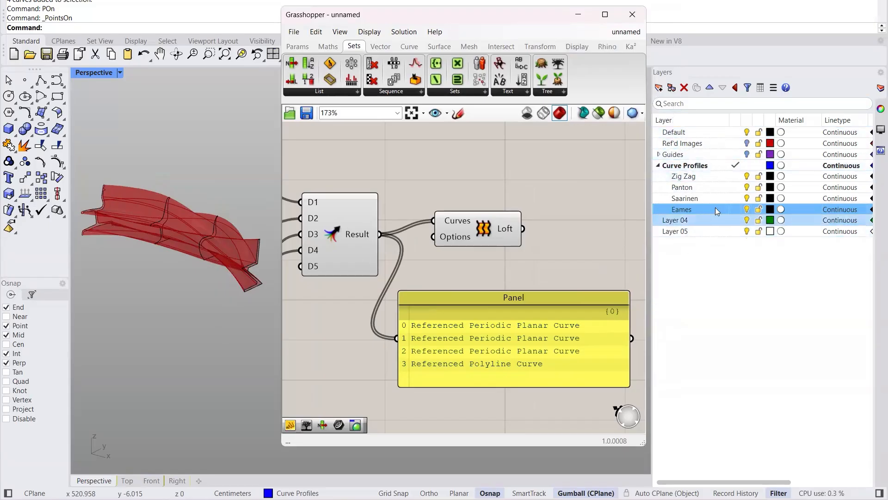
double_click(713, 132)
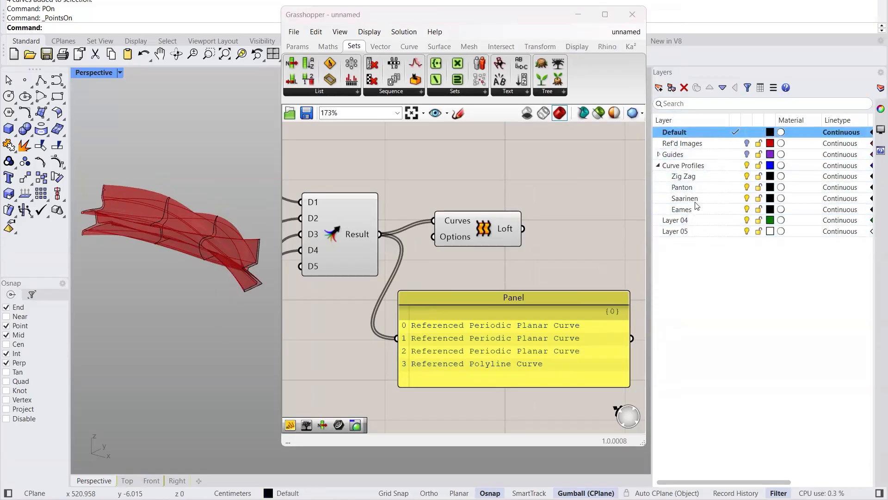
click(746, 166)
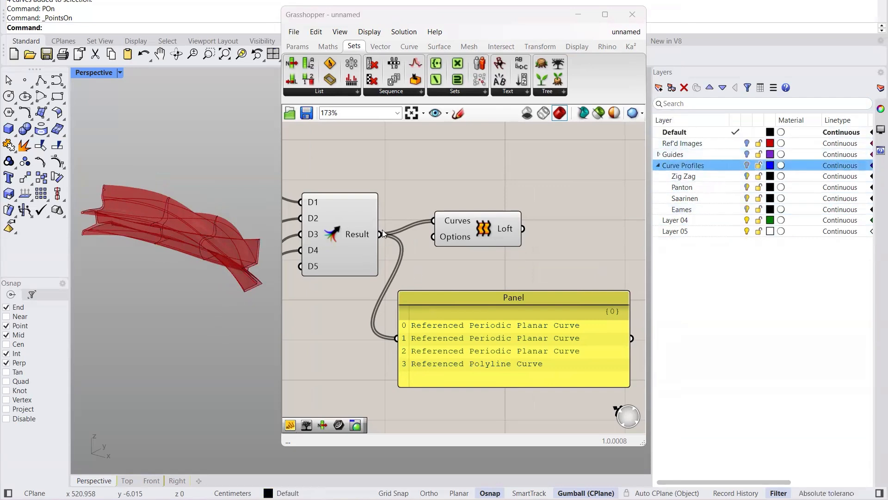
drag(382, 14, 415, 11)
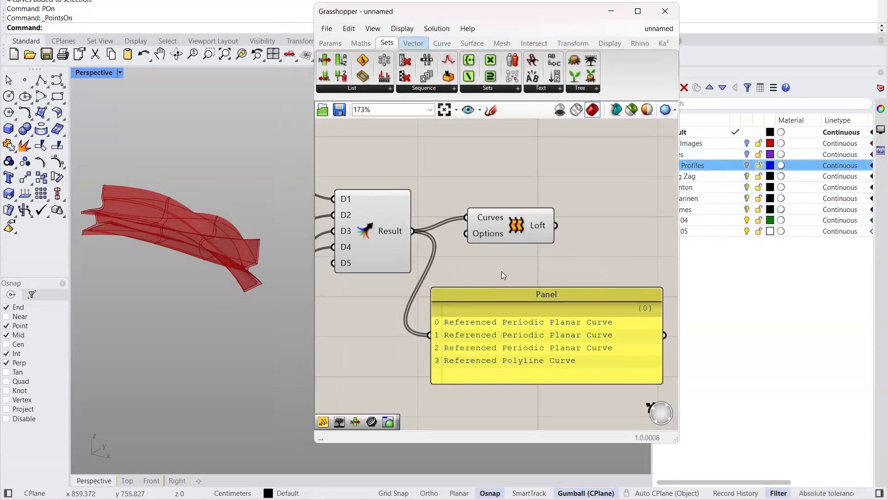
Step: Rearrange the canvas with the Panel above and the Loft component below the Merge's output wires
click(506, 233)
drag(566, 291, 573, 117)
drag(583, 229, 561, 292)
click(423, 316)
right_drag(420, 314, 397, 321)
drag(464, 178, 526, 185)
drag(528, 296, 510, 289)
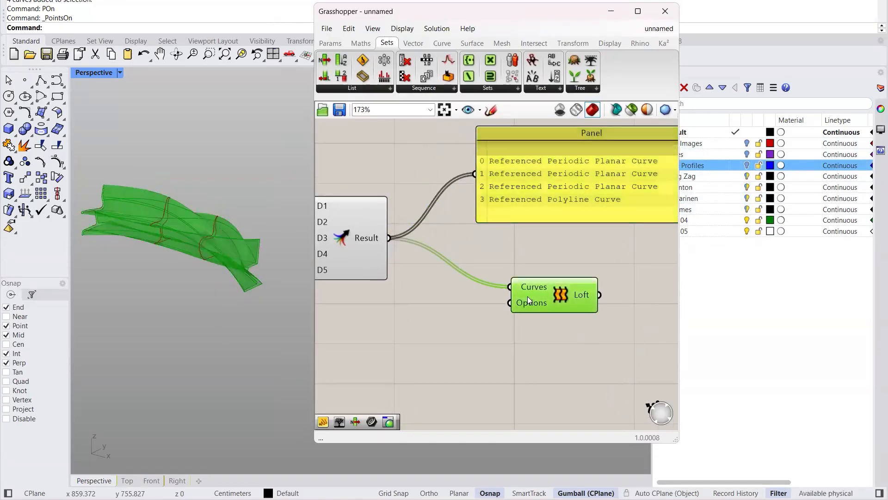
click(415, 186)
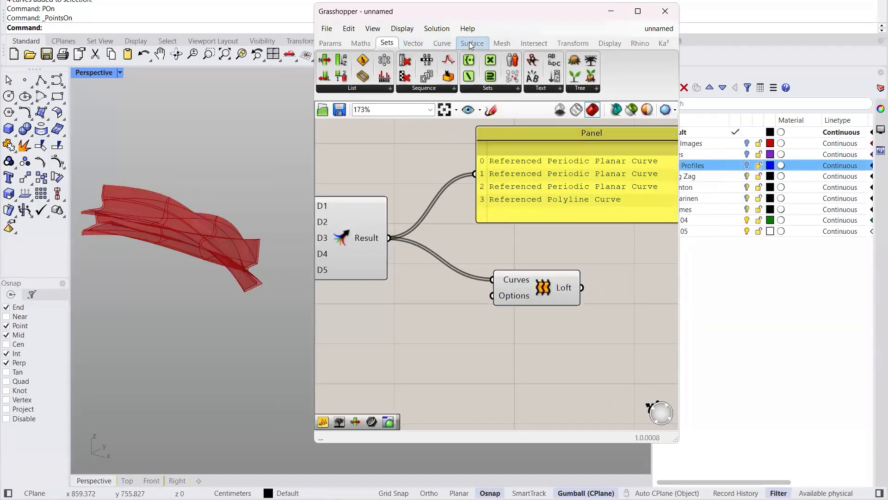
Step: Add a Loft Options component to the canvas below the Loft component
click(472, 43)
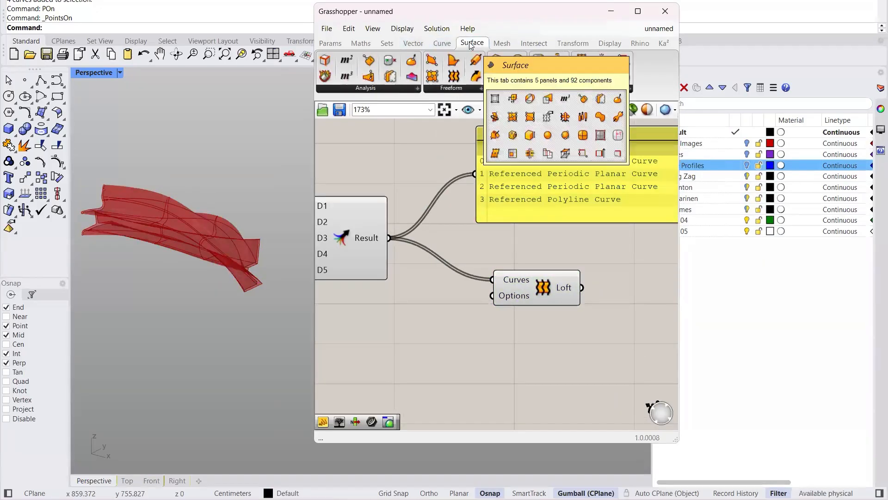
click(462, 89)
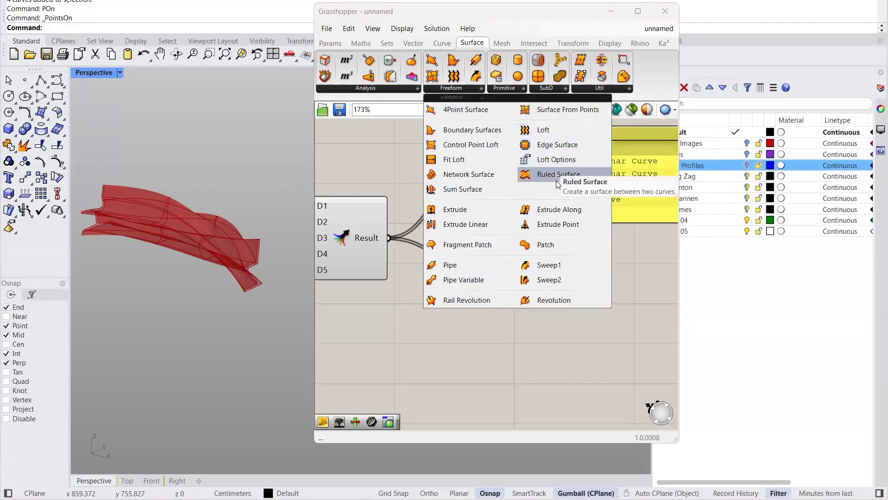
click(549, 160)
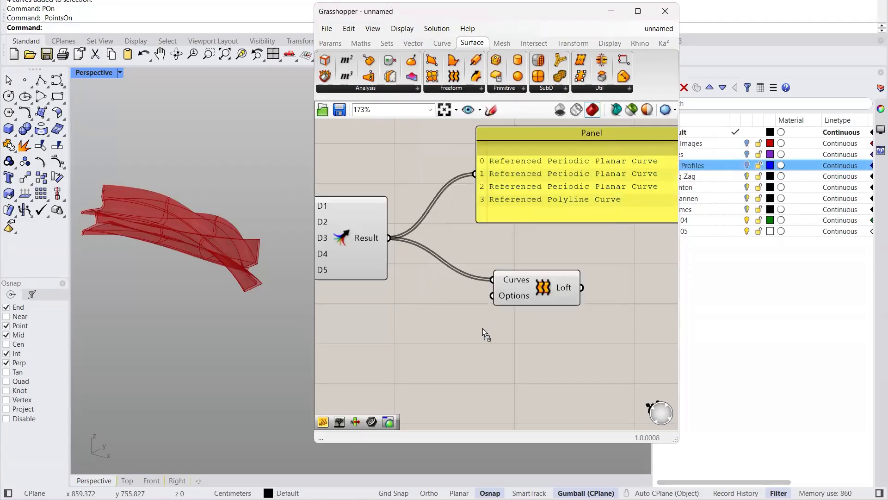
click(460, 356)
scroll(493, 290, up, 3)
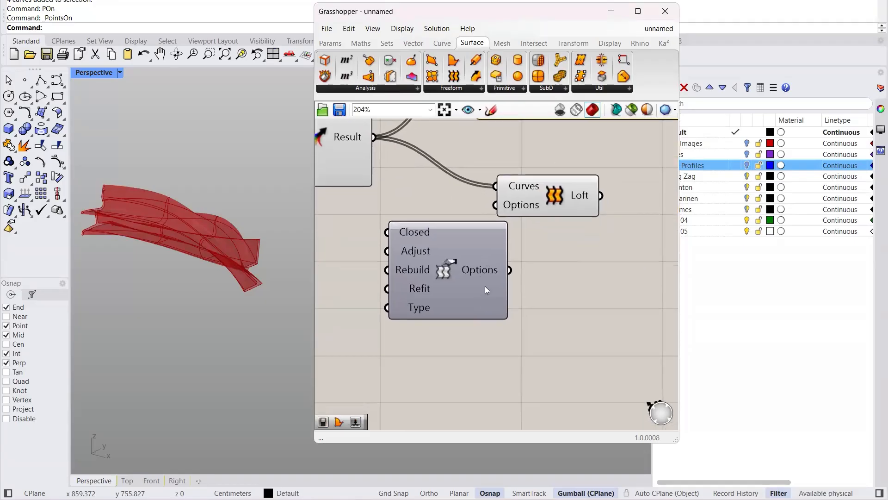
click(485, 290)
scroll(482, 265, up, 1)
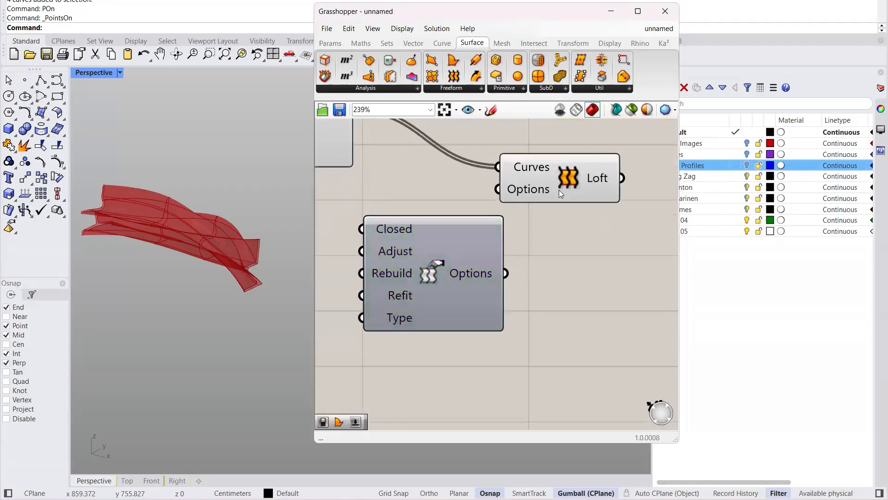
Step: Examine the built-in Loft options of the Loft's Options input, including the available loft types, and leave them without committing
right_click(522, 190)
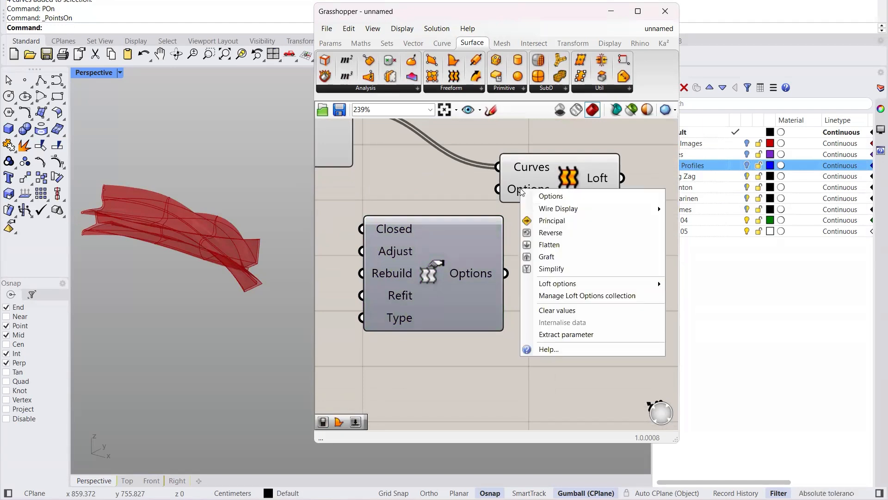
mouse_move(548, 286)
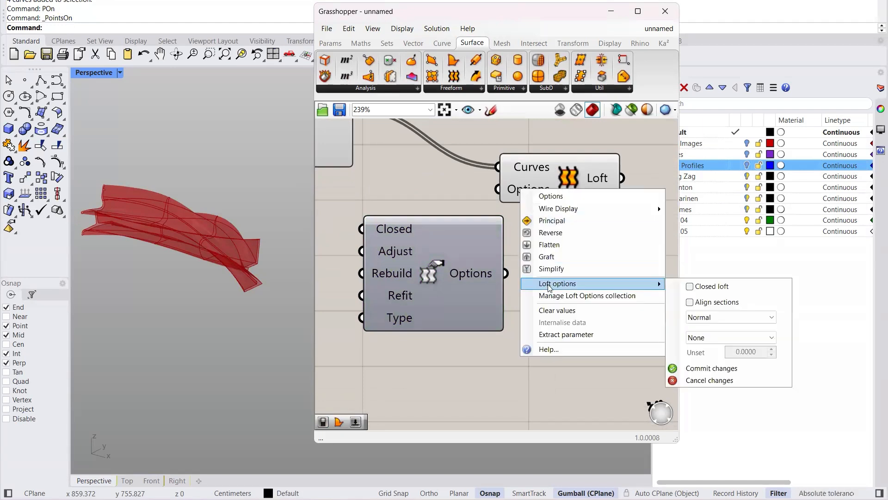
click(698, 318)
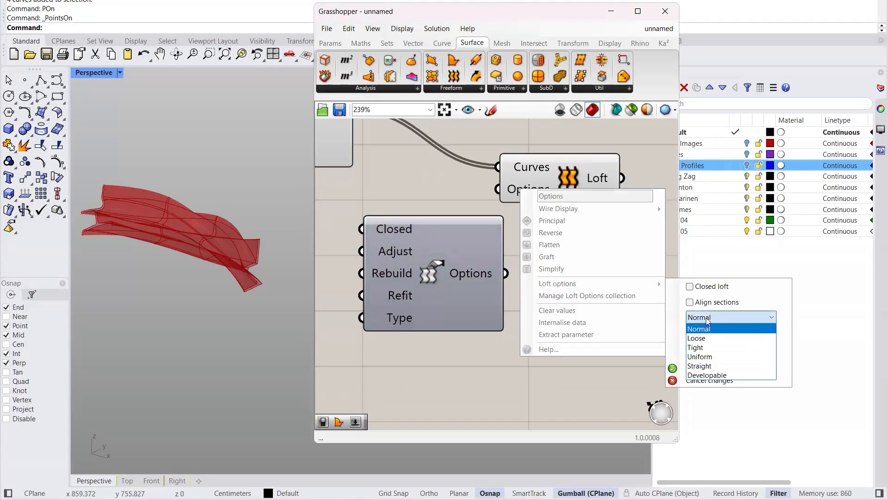
click(678, 322)
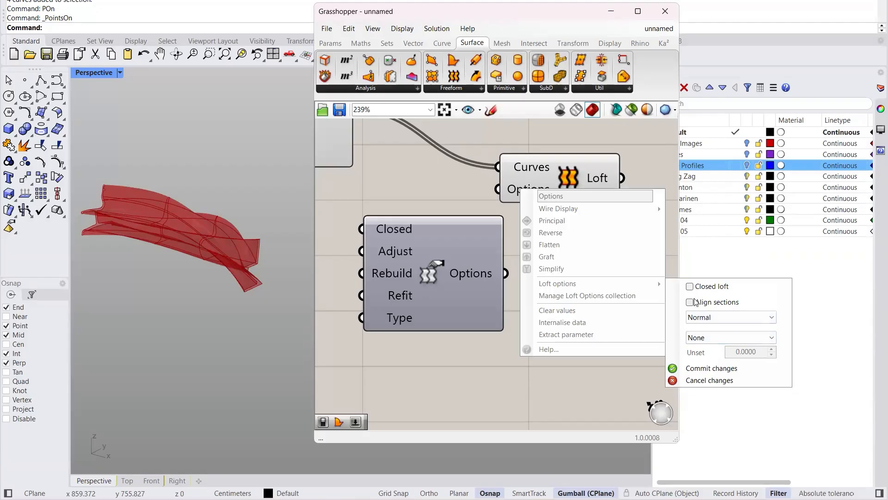
click(487, 361)
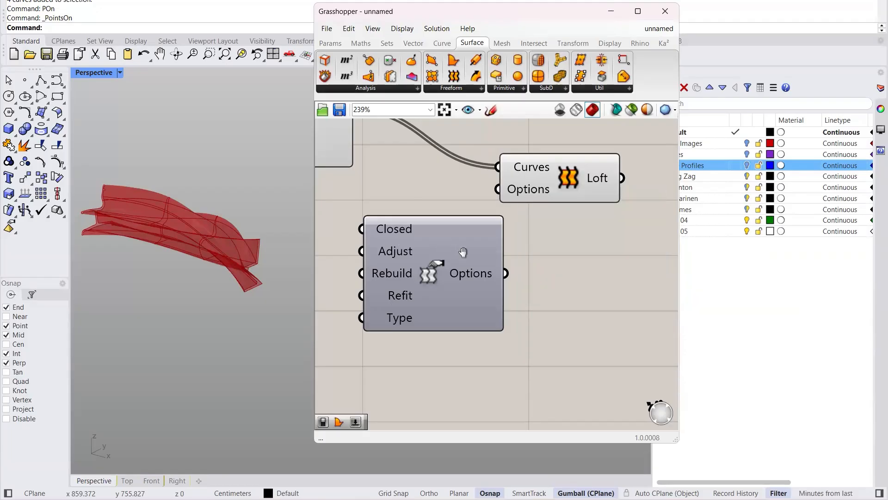
Step: Space the Loft and Loft Options components apart and connect the Loft Options output to the Loft's Options input
scroll(532, 232, down, 2)
right_drag(530, 228, 471, 214)
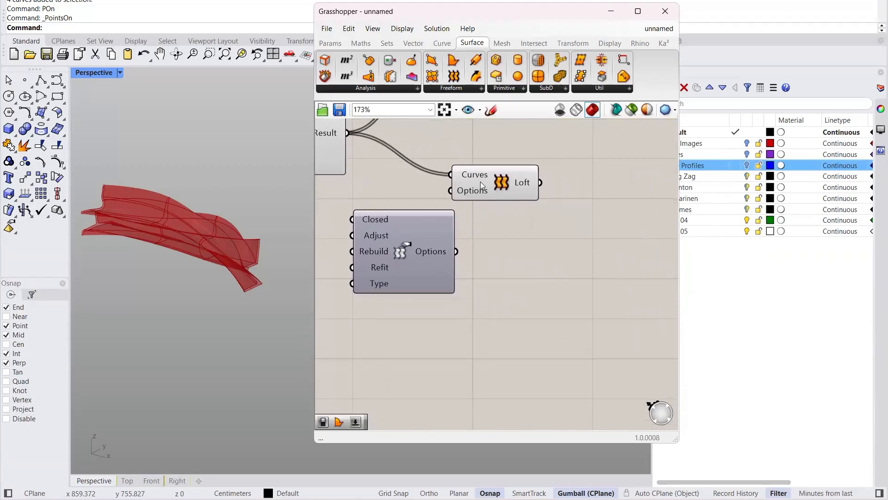
drag(481, 182, 525, 184)
click(545, 276)
drag(435, 246, 454, 248)
click(356, 269)
right_drag(353, 268, 425, 276)
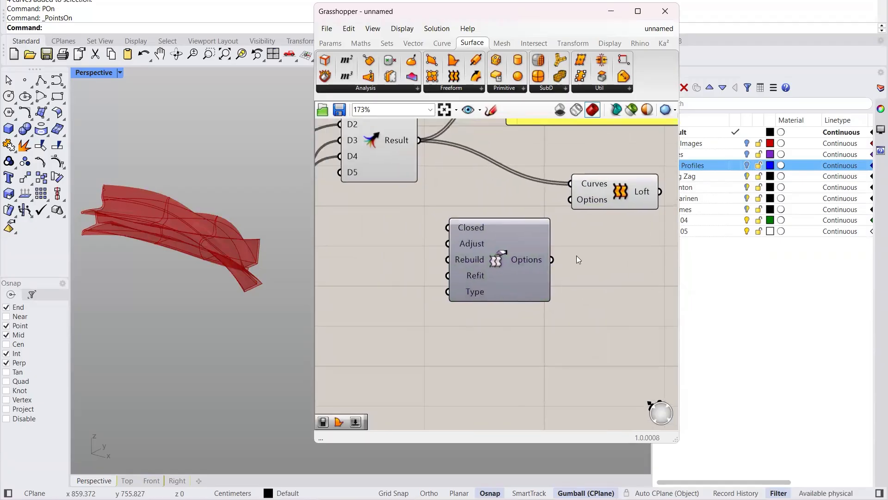
drag(572, 204, 570, 200)
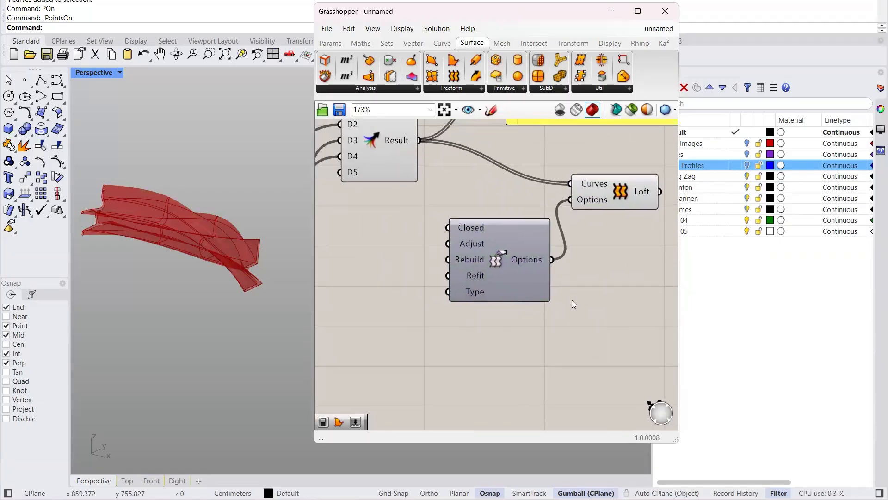
Step: Move the Loft component slightly up and the Loft Options component further along the canvas to make room for its inputs
right_drag(364, 261, 333, 197)
scroll(405, 207, up, 1)
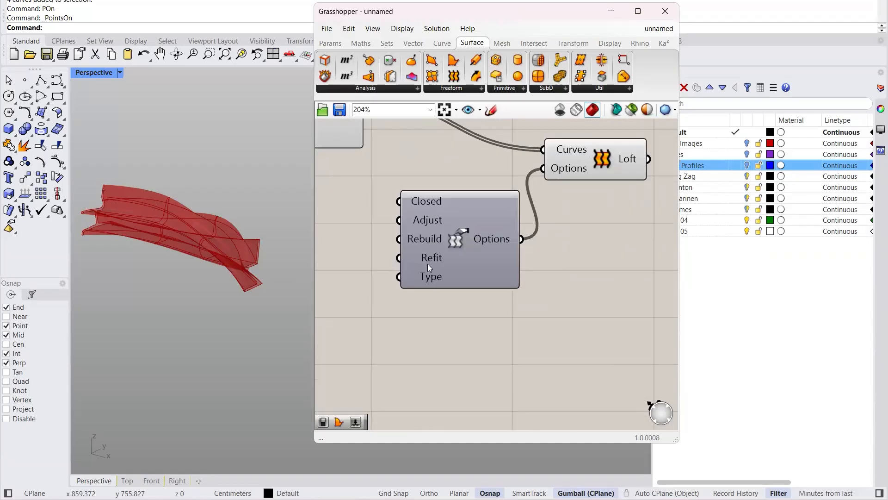
drag(584, 166, 598, 157)
click(551, 248)
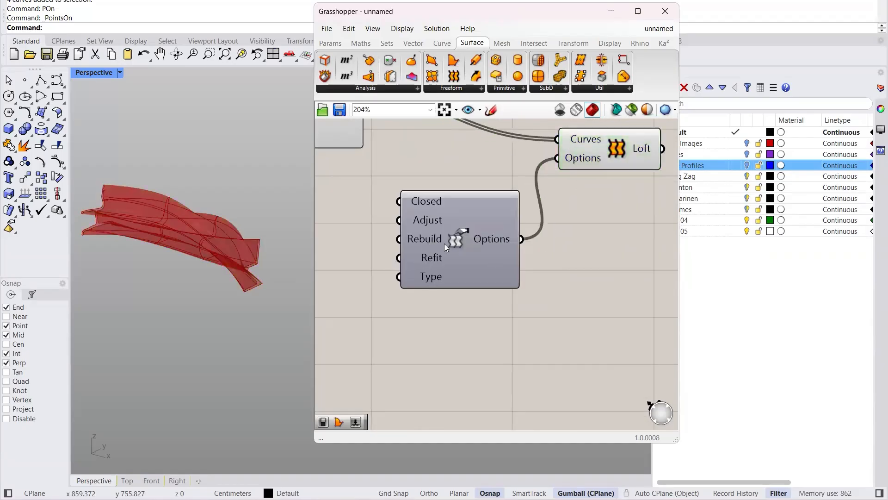
drag(444, 243, 477, 251)
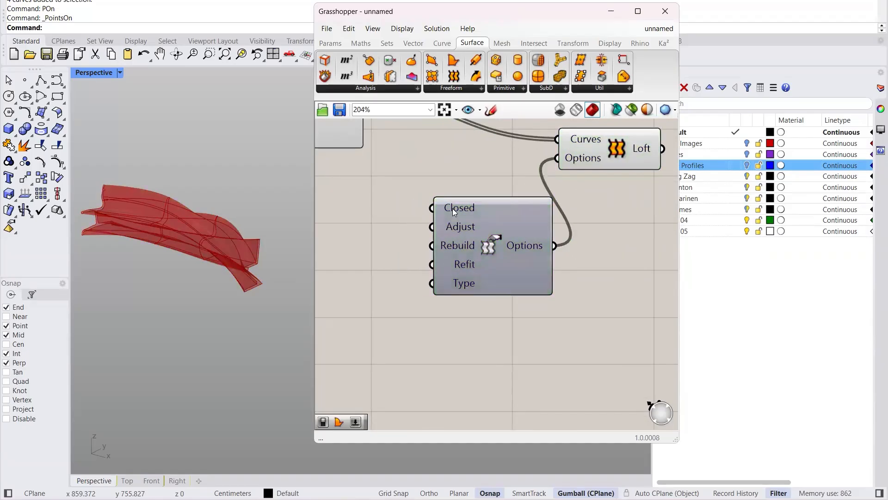
Step: Examine the loft surface and read the description of the Loft Options' Closed input
mouse_move(452, 209)
right_drag(449, 217, 495, 225)
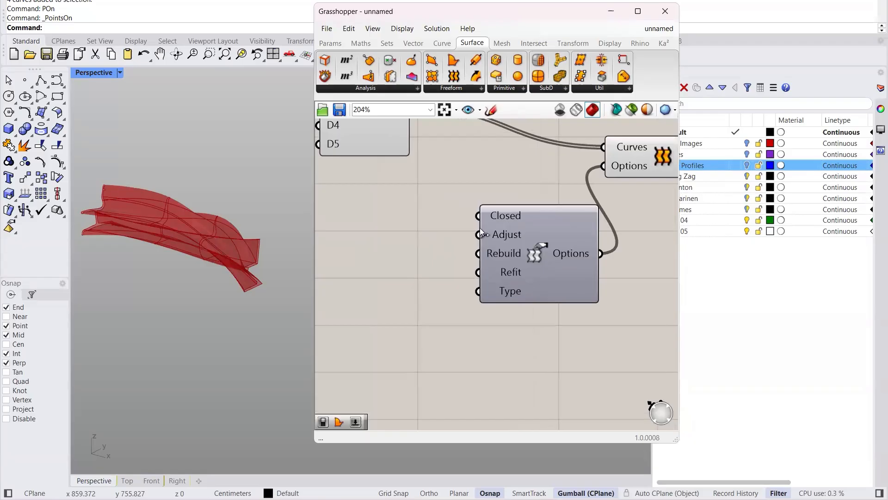
right_drag(442, 139, 429, 244)
scroll(477, 178, down, 2)
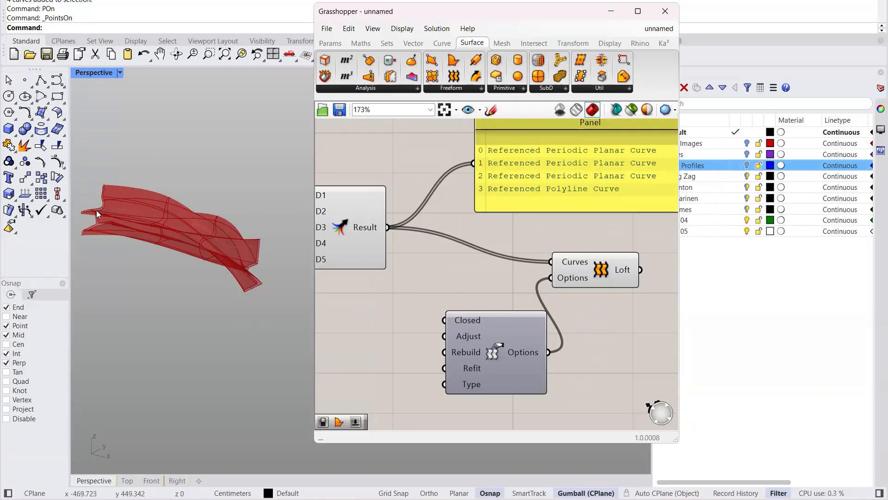
right_drag(483, 309, 482, 270)
scroll(484, 374, up, 1)
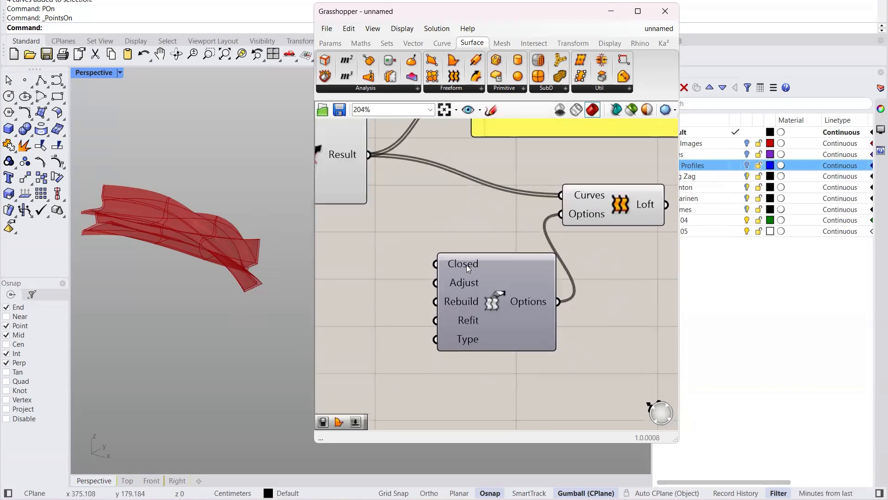
mouse_move(466, 265)
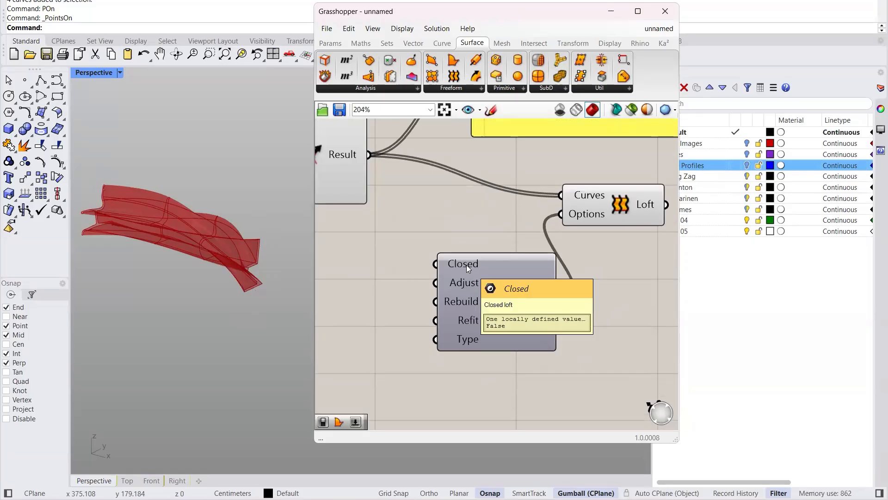
Step: Add a Boolean Toggle beside Loft Options and connect it to the Closed input
click(334, 45)
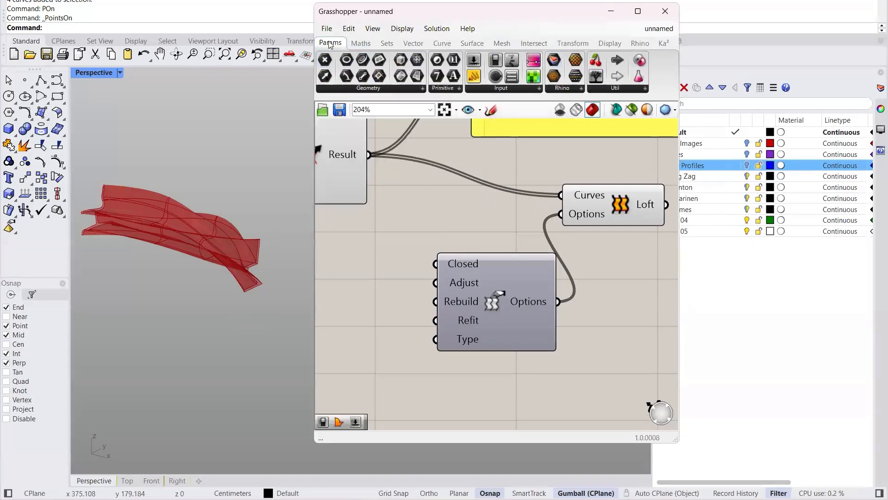
click(502, 90)
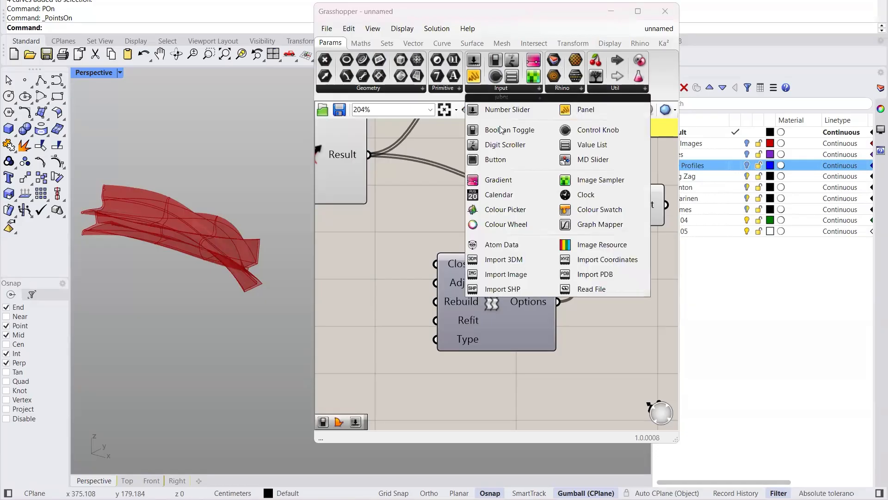
click(504, 130)
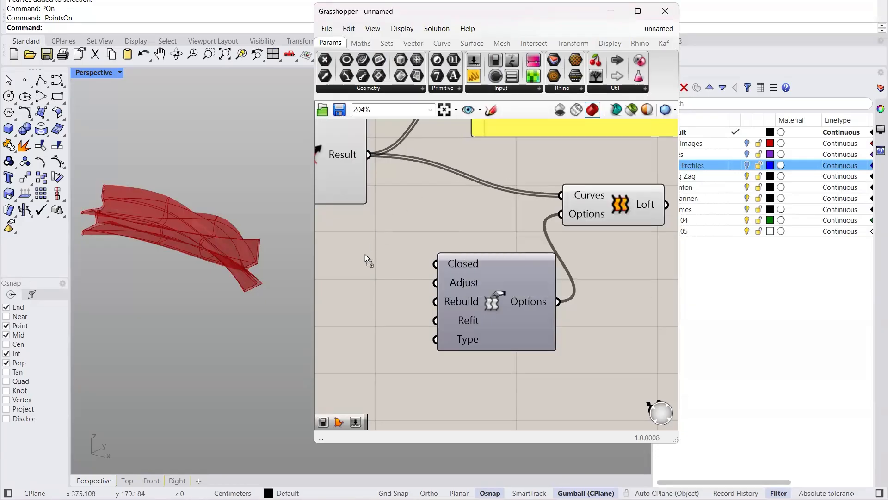
click(359, 266)
right_drag(471, 281, 562, 273)
drag(458, 262, 442, 261)
click(442, 292)
drag(503, 257, 527, 255)
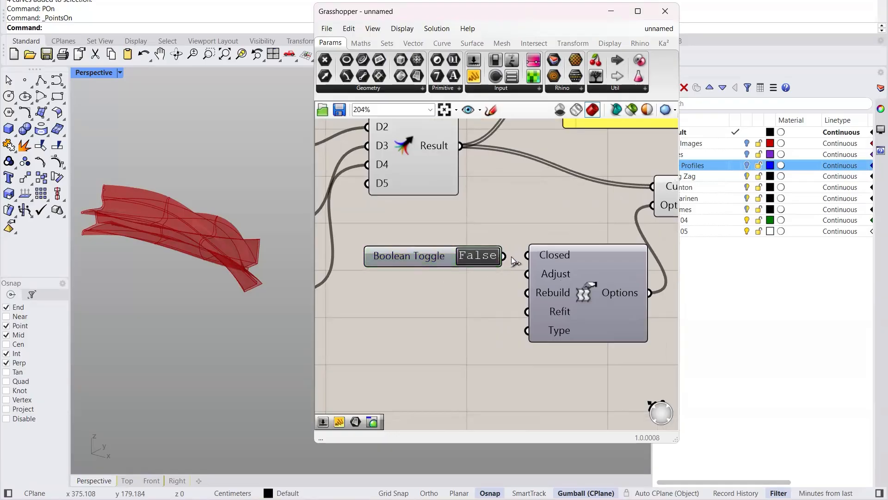
Step: Switch the Boolean Toggle to True, examine the closed loft, and switch the toggle back to False
right_drag(449, 286, 431, 285)
double_click(456, 254)
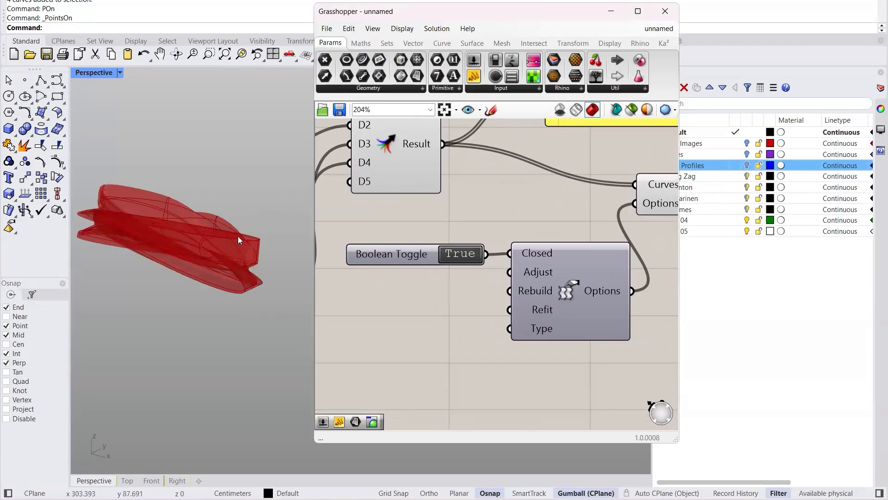
right_drag(222, 252, 140, 236)
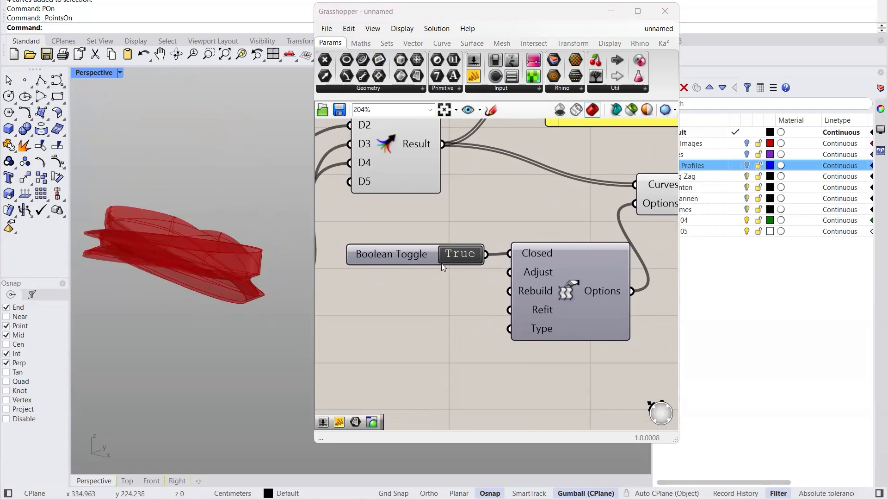
double_click(455, 255)
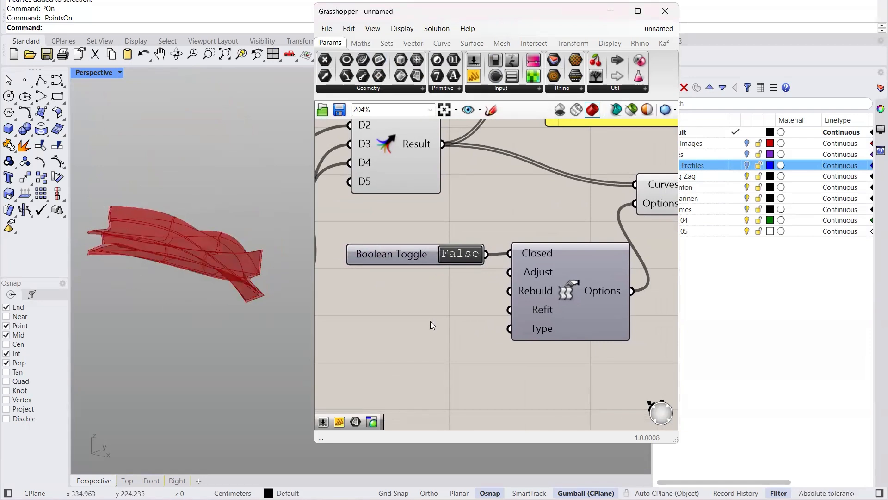
Step: Close the Grasshopper window and show the Curve Profiles layer to view the four chair profiles
mouse_move(536, 272)
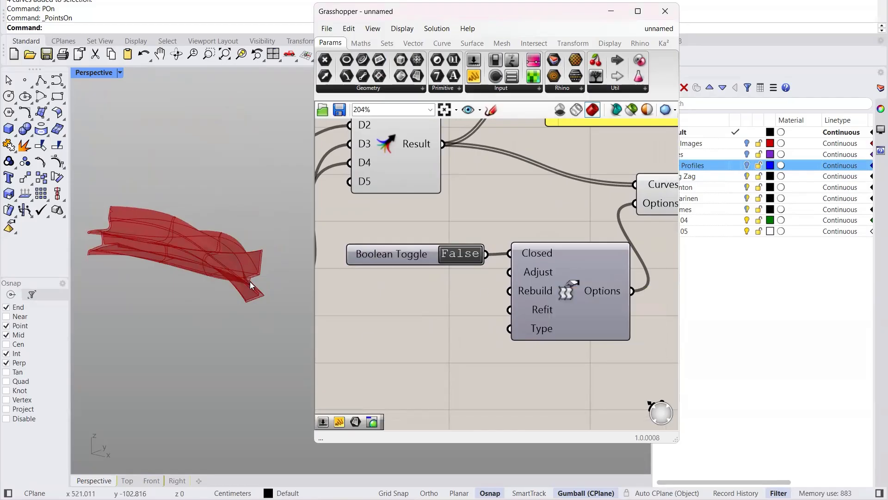
click(665, 12)
click(749, 164)
scroll(271, 293, down, 2)
scroll(290, 252, up, 2)
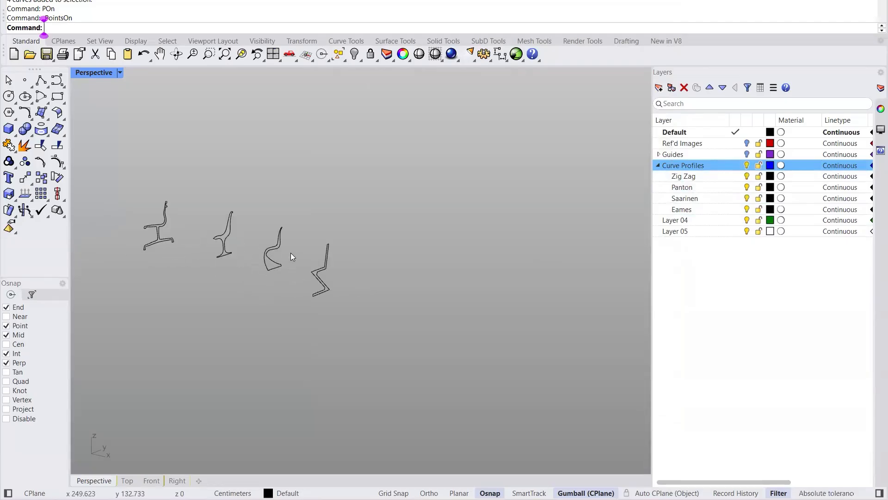
scroll(291, 253, up, 3)
scroll(348, 302, up, 4)
scroll(376, 295, down, 6)
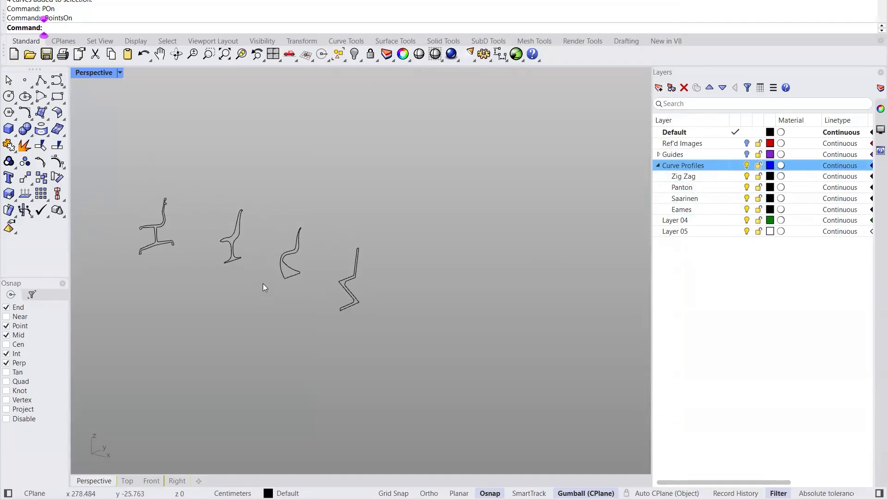
scroll(263, 283, up, 1)
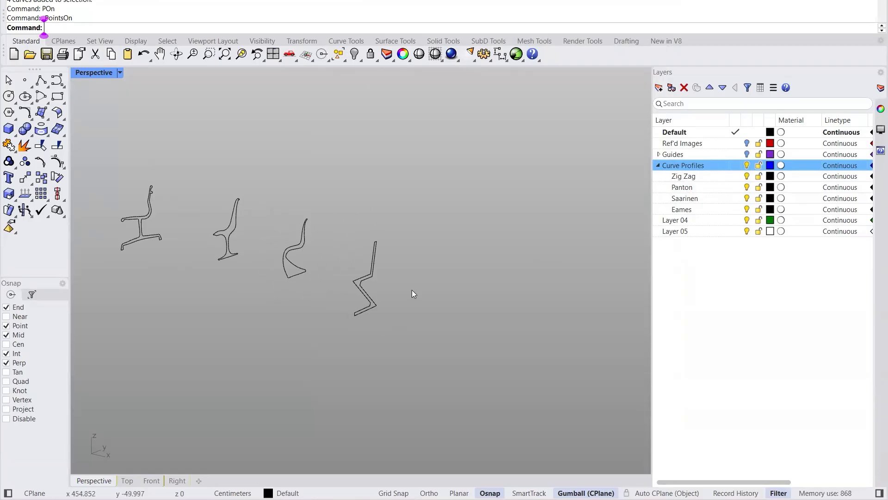
Step: Analyze the direction of the Zig Zag profile curve with Dir and follow the arrows along its edges
scroll(391, 302, up, 10)
scroll(345, 269, down, 2)
click(337, 268)
scroll(377, 353, down, 3)
scroll(378, 353, down, 3)
scroll(359, 306, up, 5)
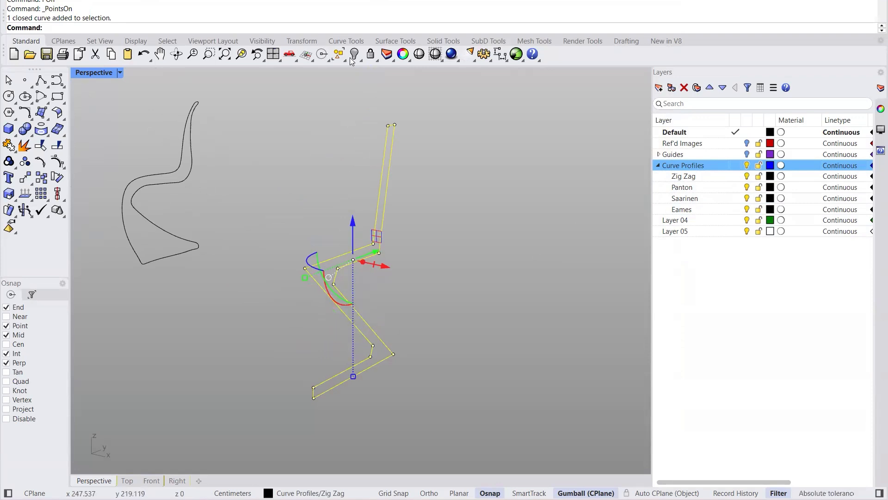
click(302, 0)
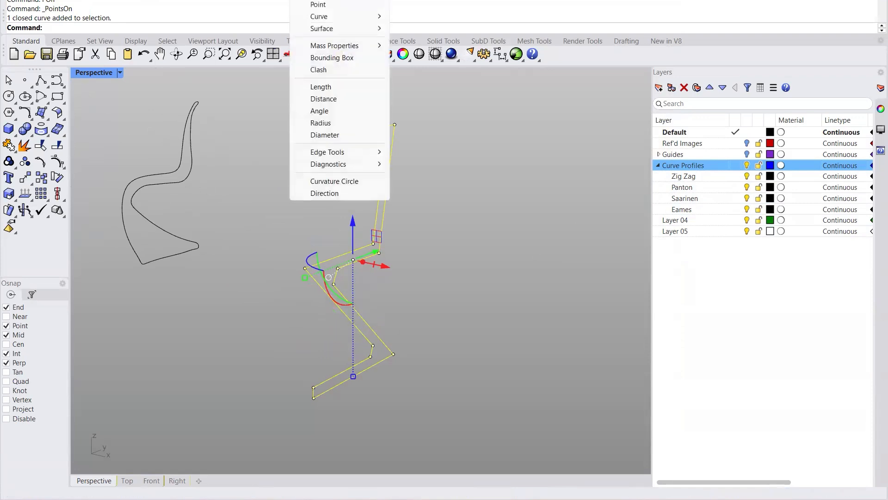
click(326, 193)
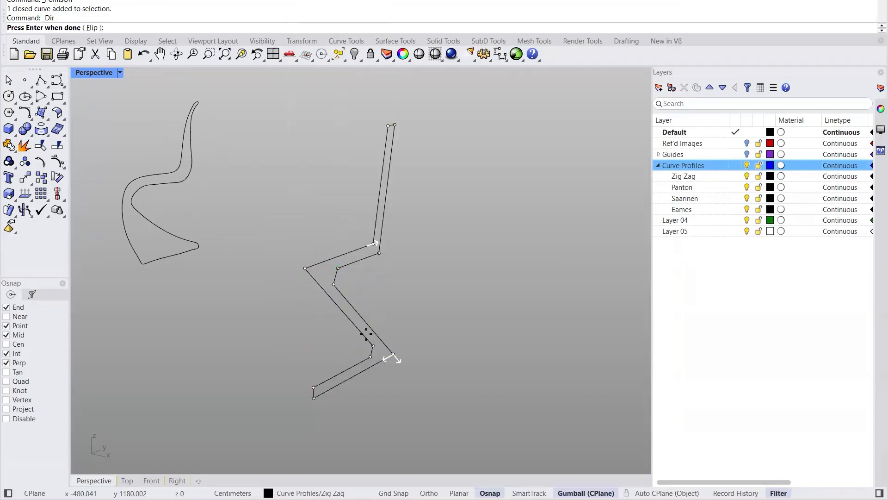
scroll(389, 378, up, 3)
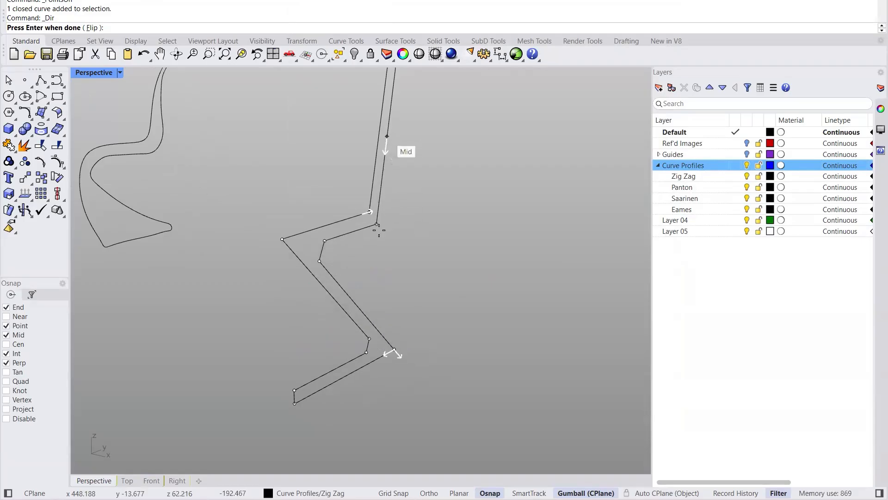
right_drag(400, 369, 407, 383)
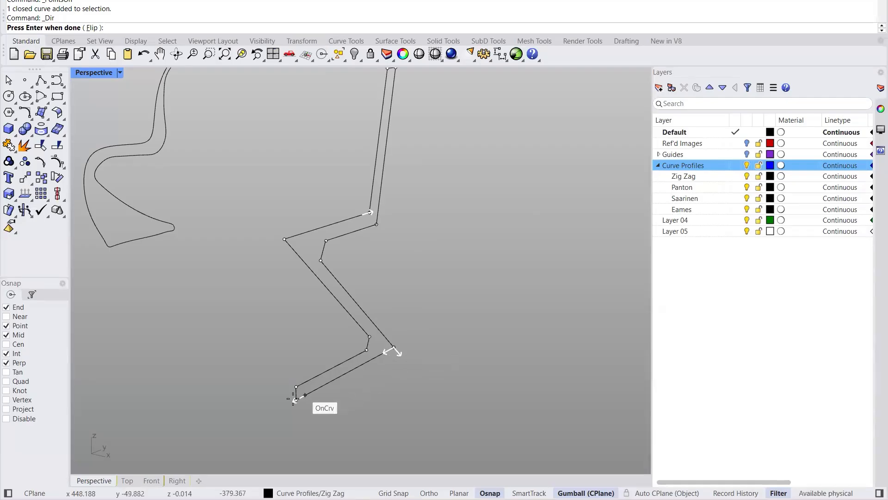
scroll(461, 333, down, 3)
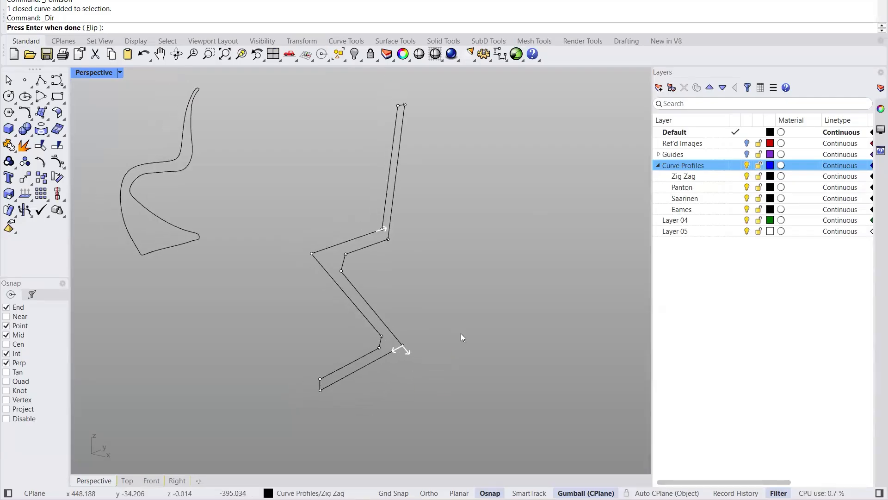
key(Return)
Step: Run Dir on all four chair profiles together and compare their seam points and direction arrows
scroll(460, 333, down, 3)
drag(386, 341, 174, 183)
click(528, 397)
drag(528, 397, 170, 134)
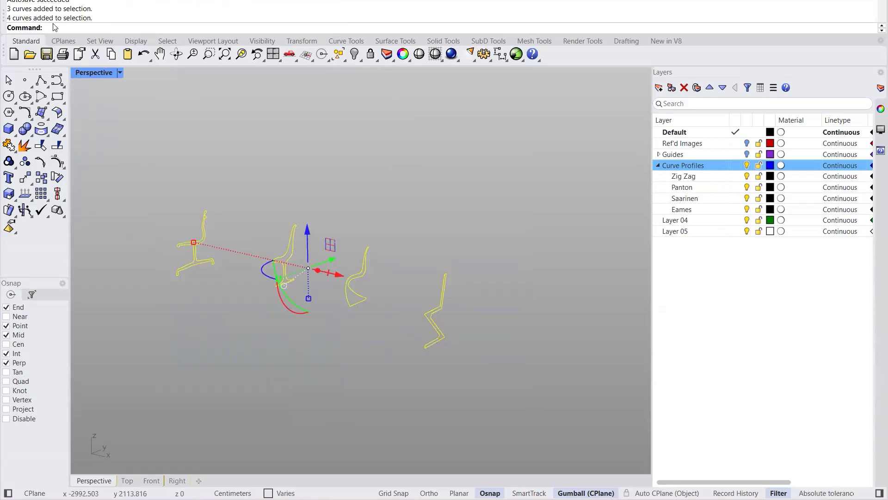
text(Dir)
key(Return)
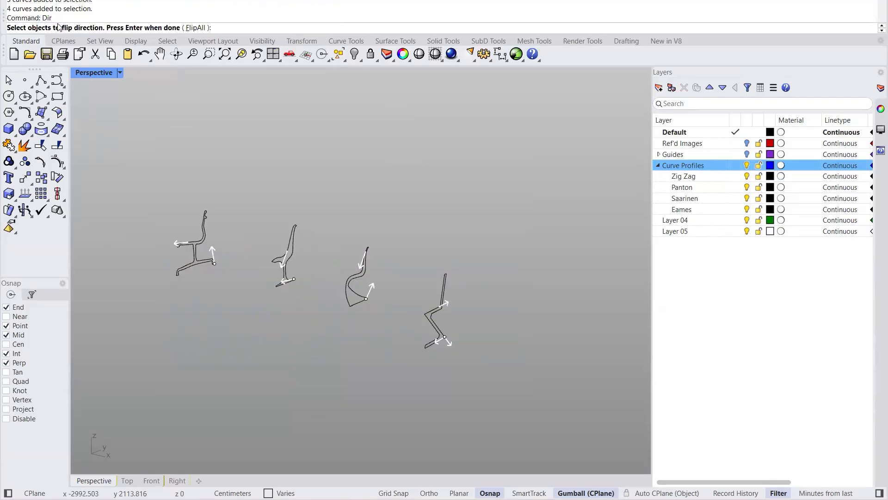
scroll(382, 298, up, 2)
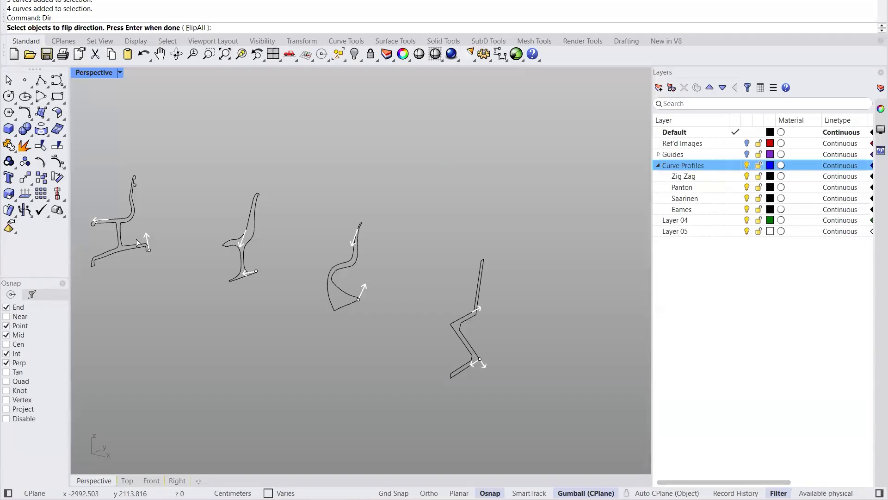
scroll(341, 282, up, 6)
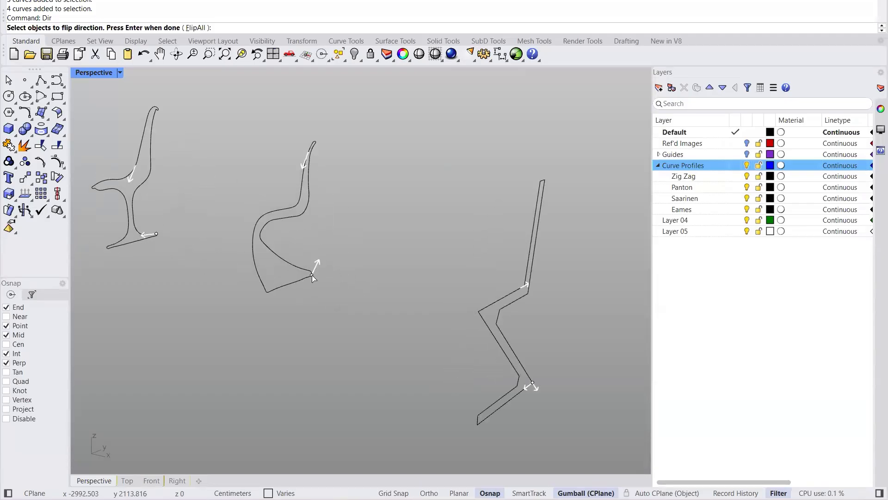
scroll(373, 280, down, 8)
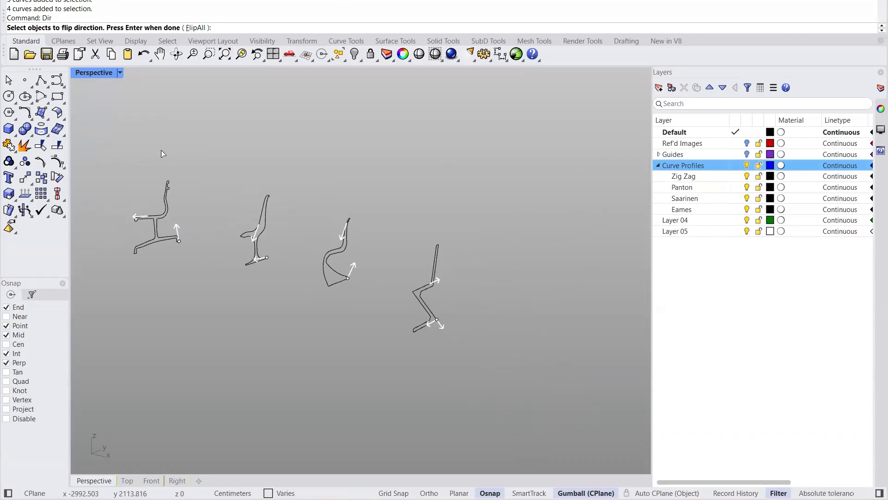
key(Return)
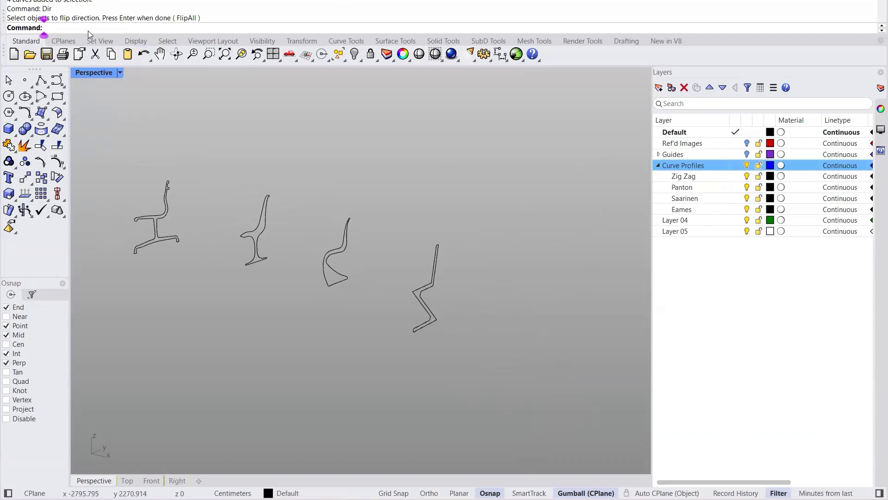
Step: Reopen Grasshopper and move its window aside so the whole loft surface is visible in the Perspective viewport
text(Grasshopper)
key(Return)
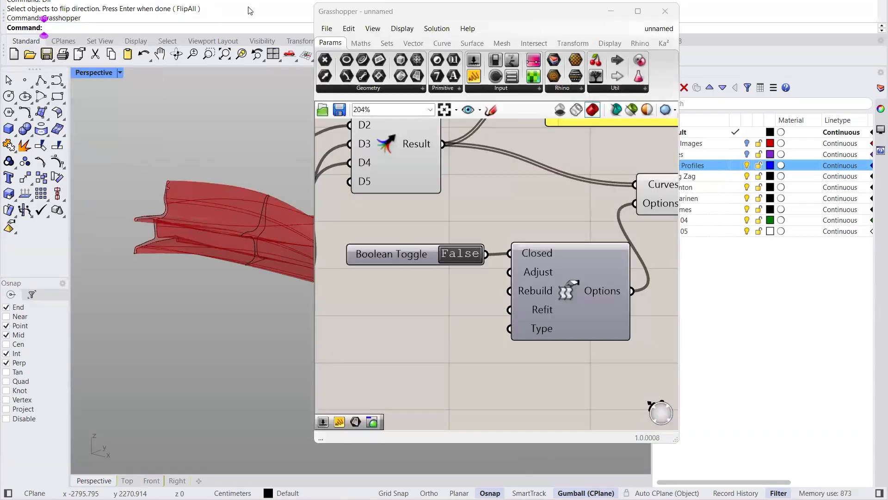
drag(401, 11, 617, 24)
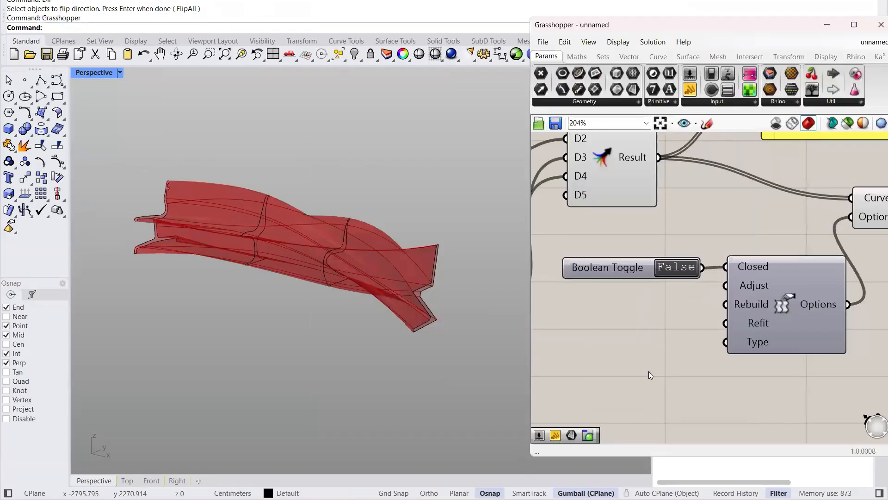
scroll(666, 231, down, 4)
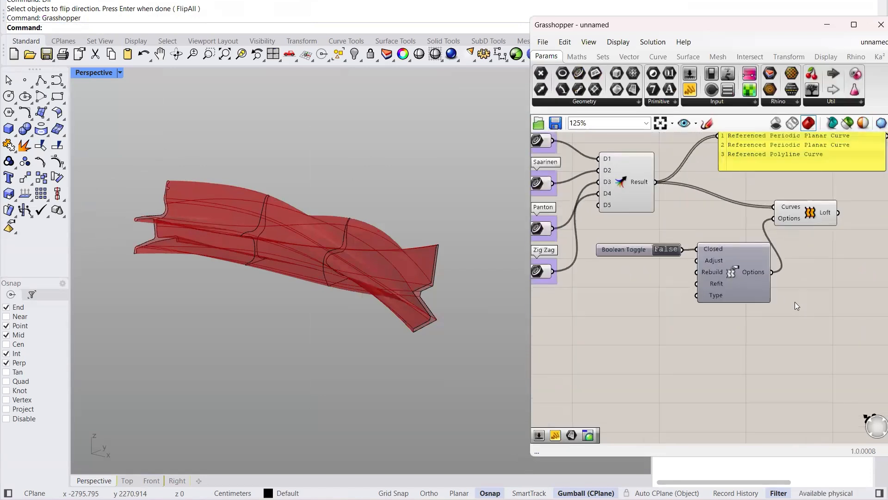
Step: Duplicate the Boolean Toggle, place the copy below the original and connect it to the Loft Options' Adjust input
scroll(794, 304, up, 4)
drag(565, 217, 649, 221)
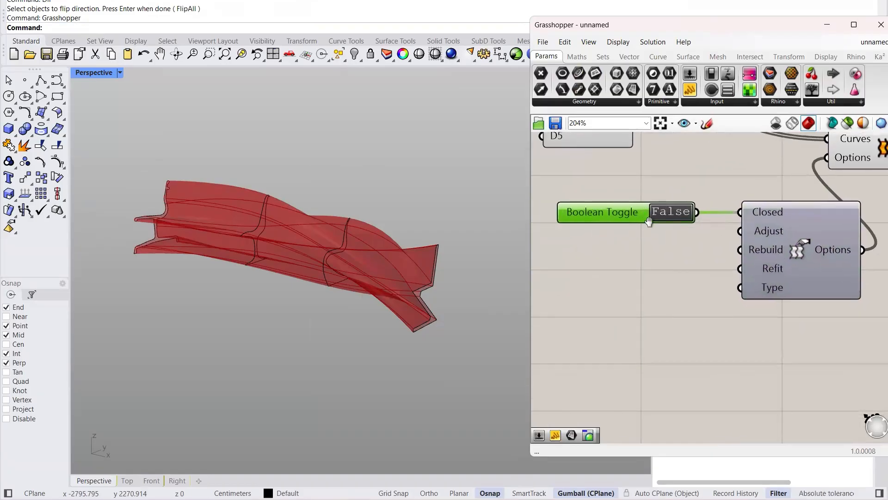
right_drag(649, 221, 658, 239)
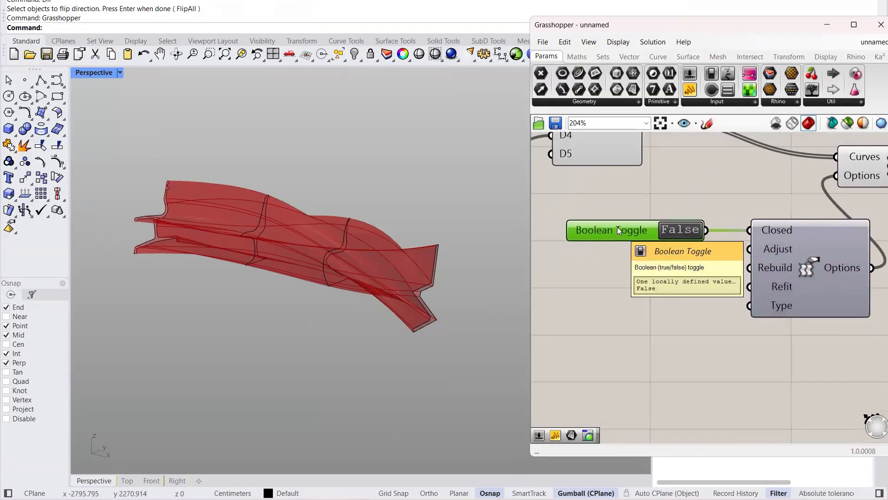
key(ctrl+c)
key(ctrl+v)
drag(638, 240, 630, 259)
click(709, 306)
right_drag(726, 275, 718, 293)
scroll(717, 294, up, 1)
drag(695, 273, 736, 271)
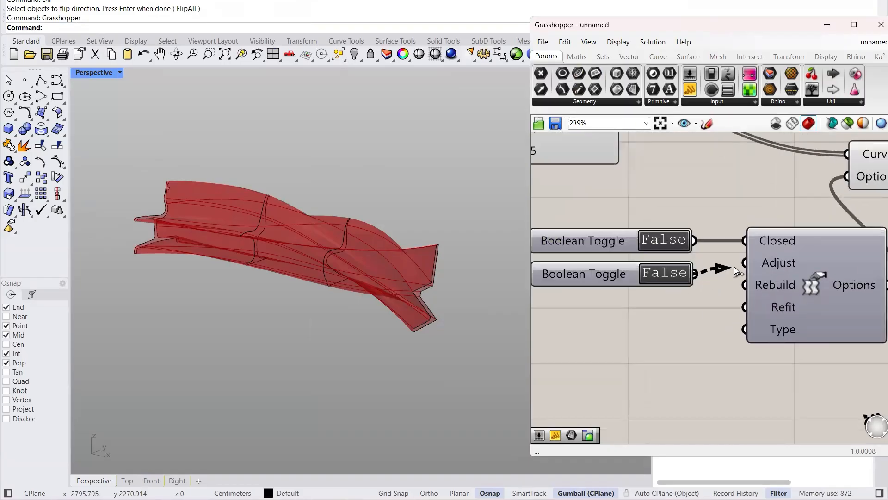
Step: Switch the Adjust toggle to True, examine the seam-adjusted loft, and switch the toggle back to False
double_click(665, 273)
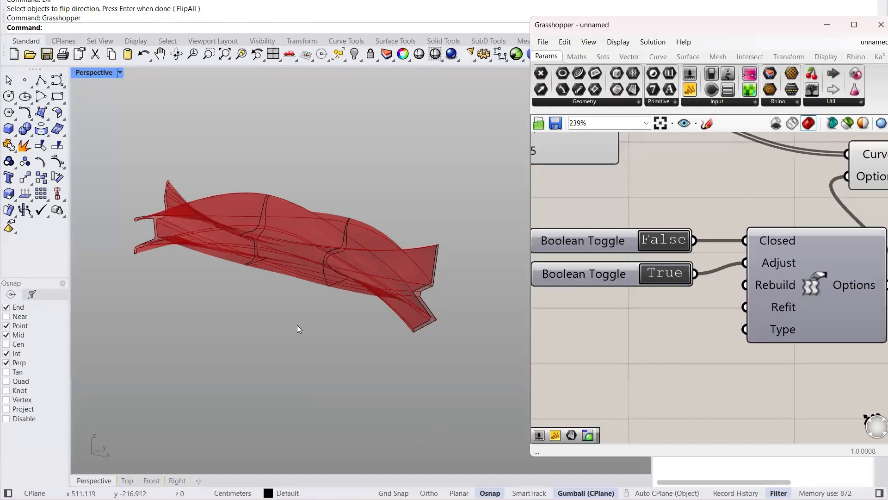
right_drag(238, 261, 174, 208)
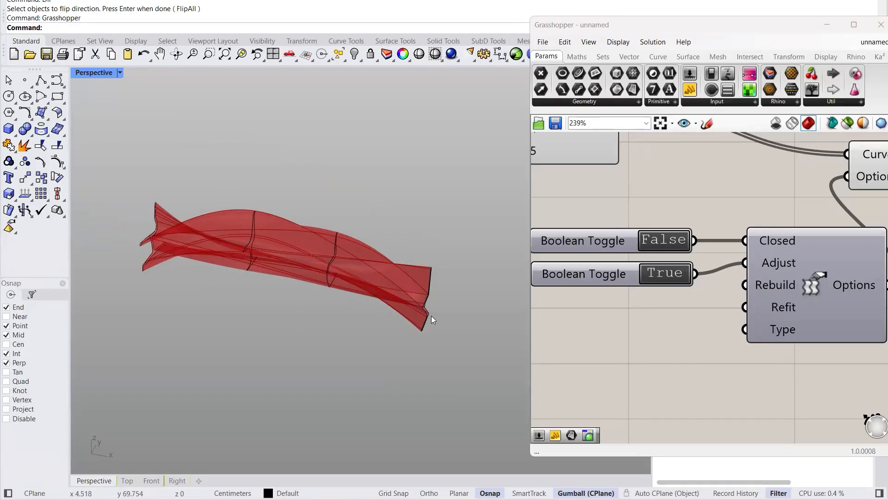
double_click(665, 275)
right_drag(414, 377, 284, 276)
Step: Flip the direction of the Zig Zag profile curve with the Dir command
scroll(398, 326, up, 5)
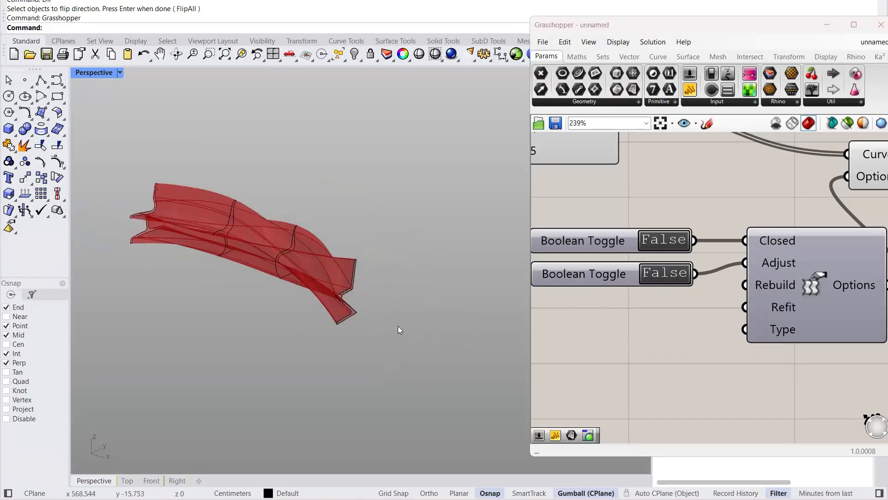
scroll(366, 319, down, 3)
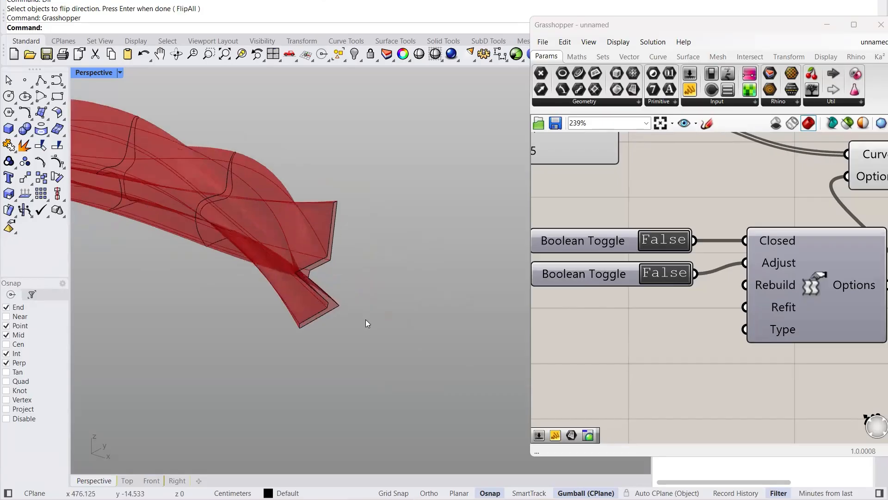
scroll(366, 326, up, 4)
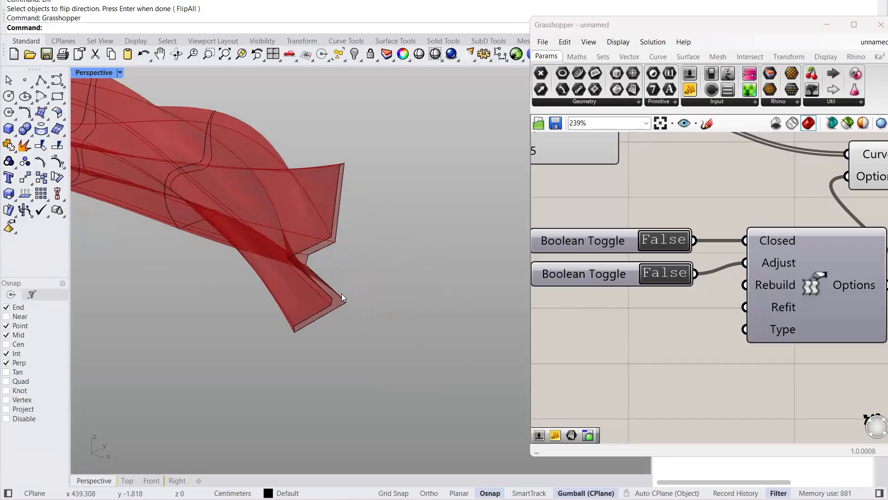
click(342, 299)
text(Dir)
key(Return)
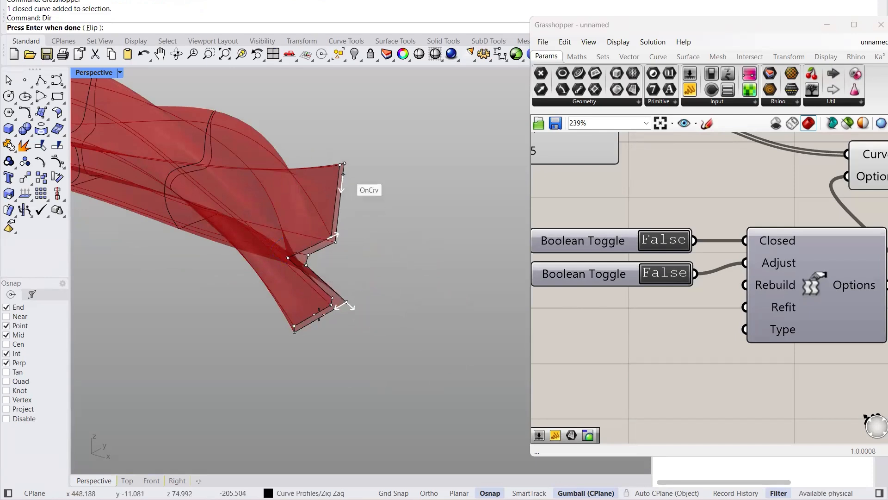
click(93, 28)
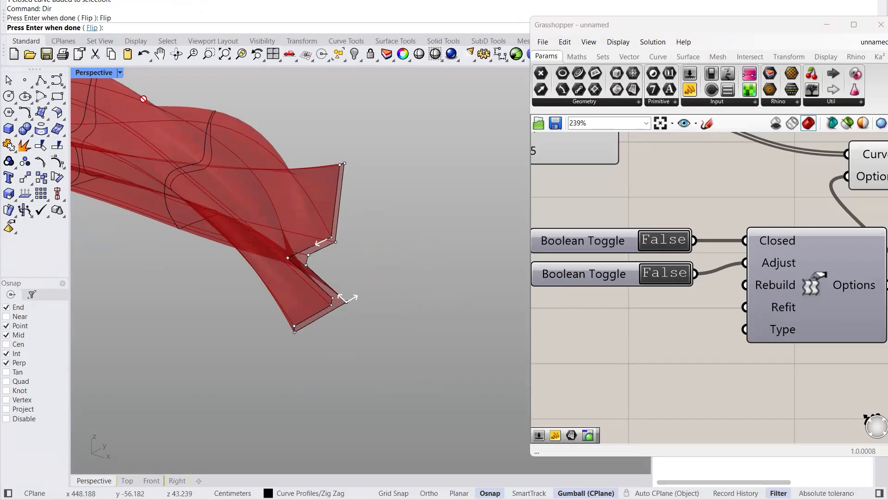
right_click(146, 101)
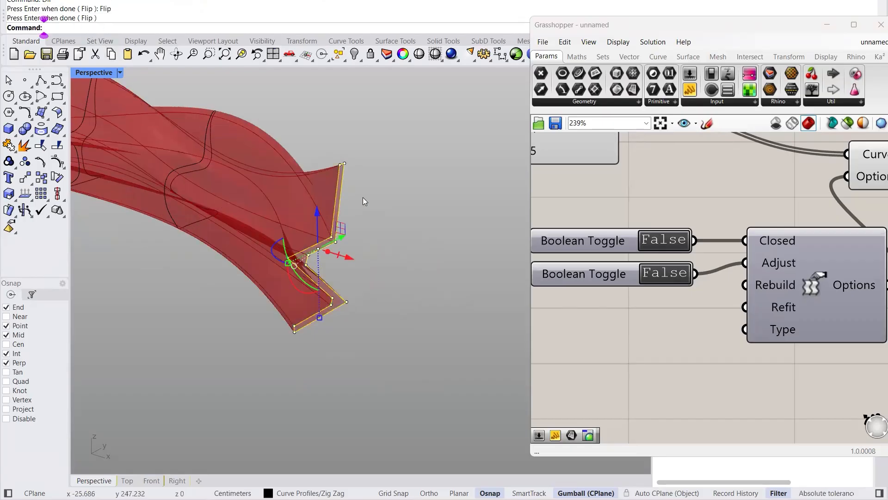
Step: Examine the loft with the flipped Zig Zag curve, then undo the direction change
scroll(444, 271, down, 9)
right_drag(336, 310, 409, 243)
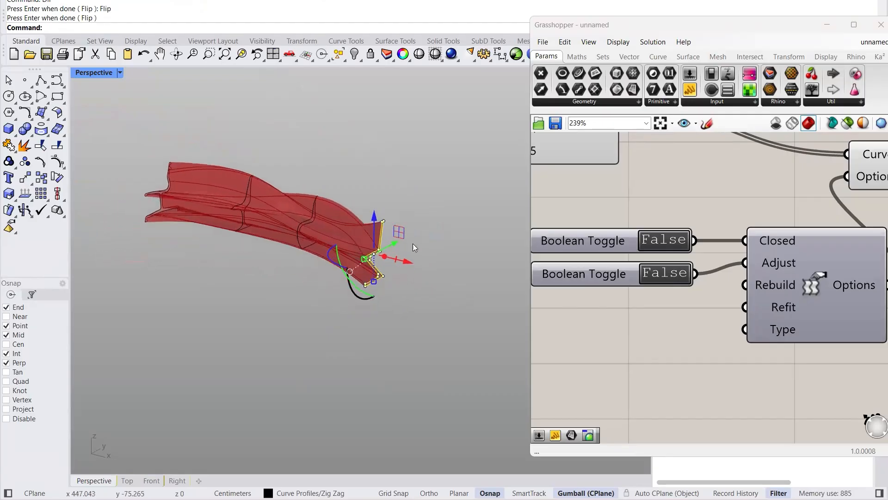
scroll(401, 244, up, 6)
right_drag(457, 310, 309, 198)
key(Escape)
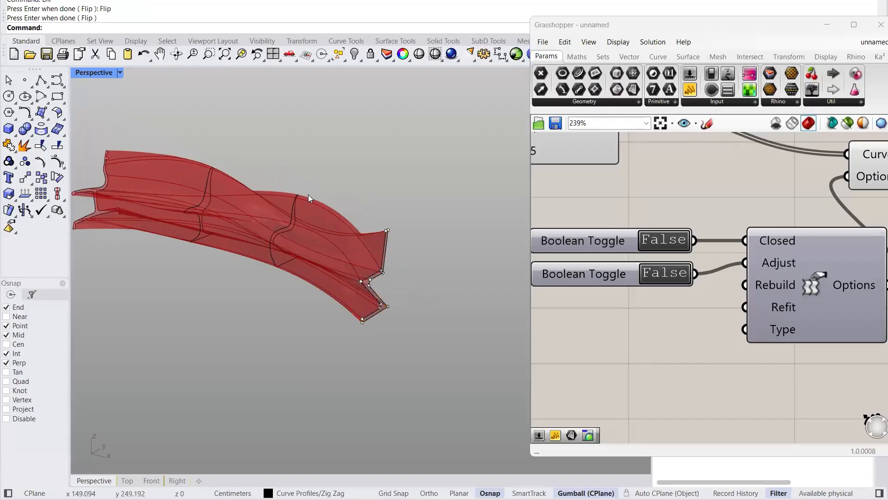
key(ctrl+z)
scroll(367, 290, down, 3)
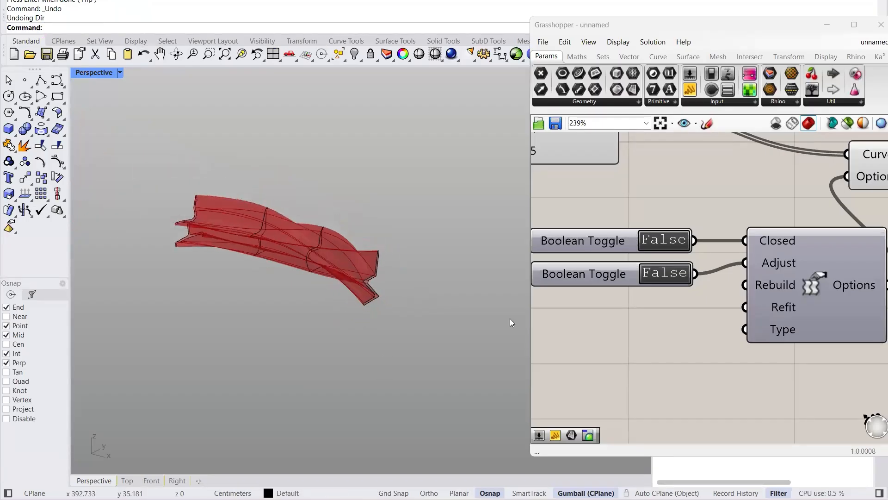
Step: Shift the Loft Options component so its Adjust input lines up with the second toggle, and move the Grasshopper window closer to the loft
right_drag(739, 321, 727, 305)
scroll(693, 271, down, 2)
scroll(788, 314, up, 3)
click(799, 313)
click(703, 338)
right_drag(711, 275, 705, 256)
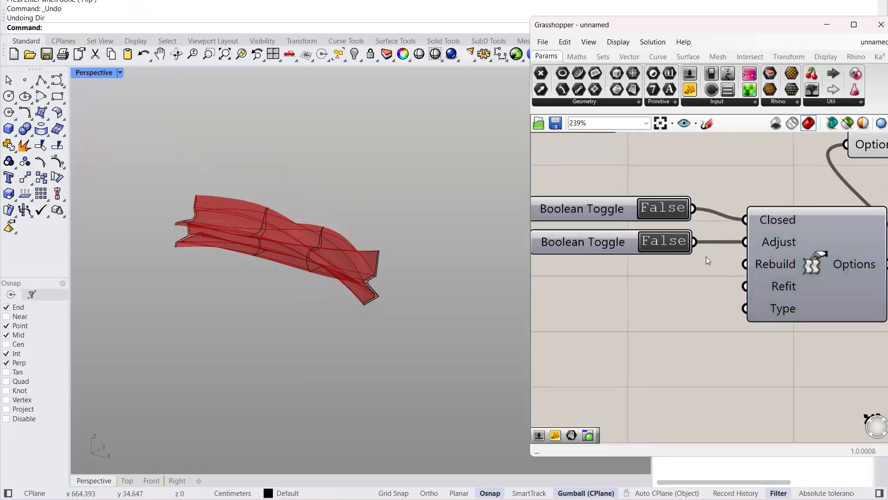
drag(625, 25, 507, 22)
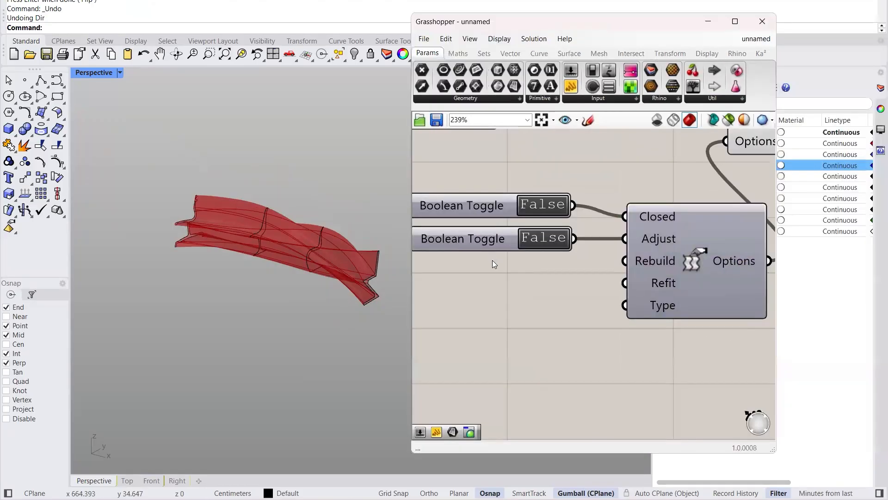
right_drag(546, 277, 568, 286)
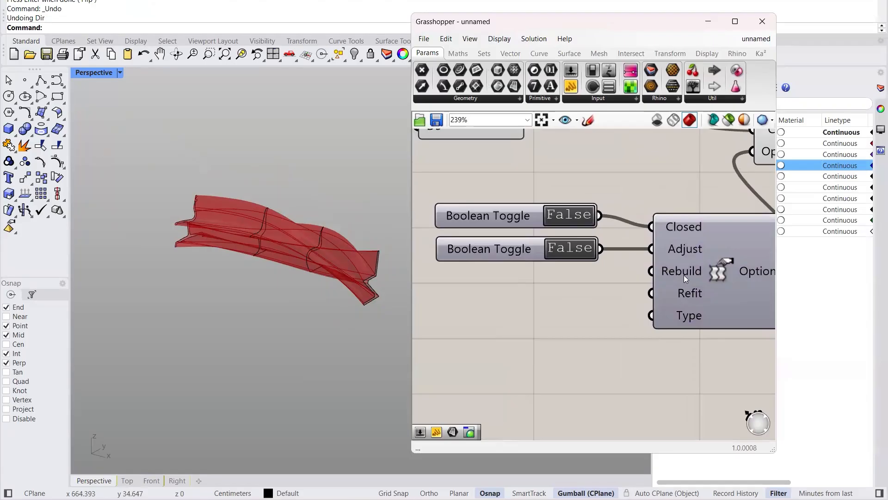
Step: Check the point count and degree of the Panton profile curve with the Rebuild command
scroll(370, 242, up, 1)
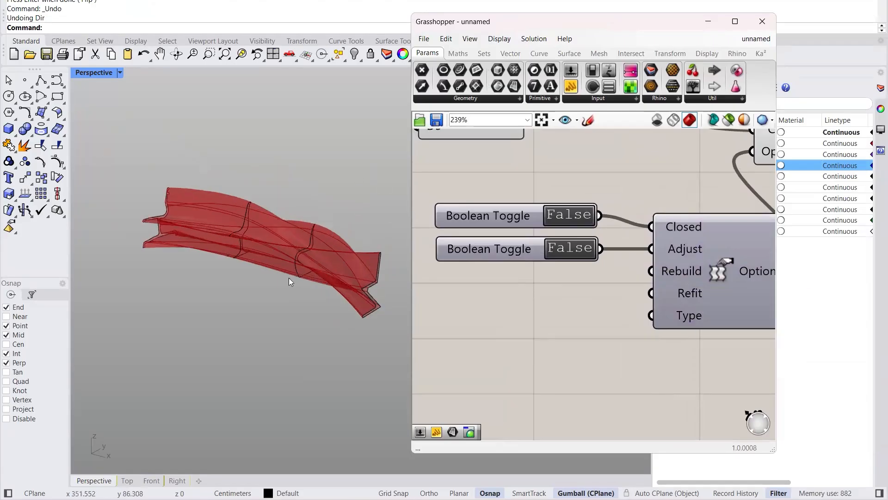
scroll(288, 277, down, 2)
scroll(312, 262, up, 2)
click(291, 253)
scroll(303, 275, up, 4)
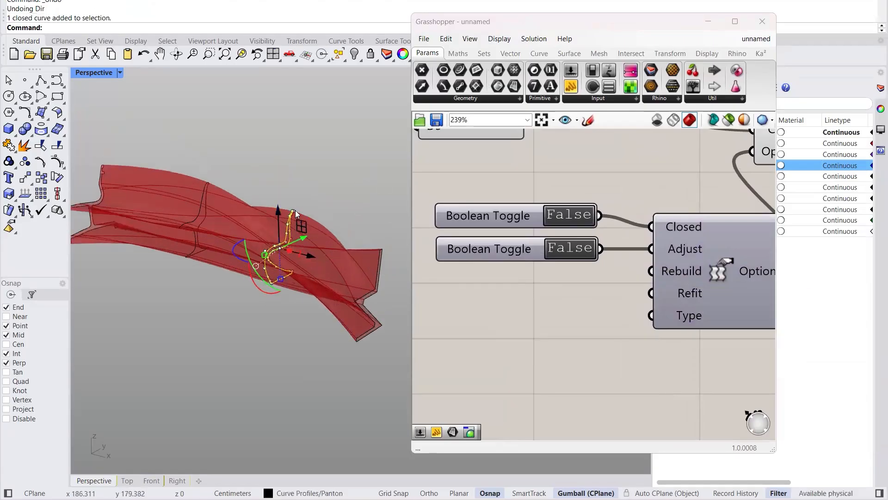
text(Rebuild)
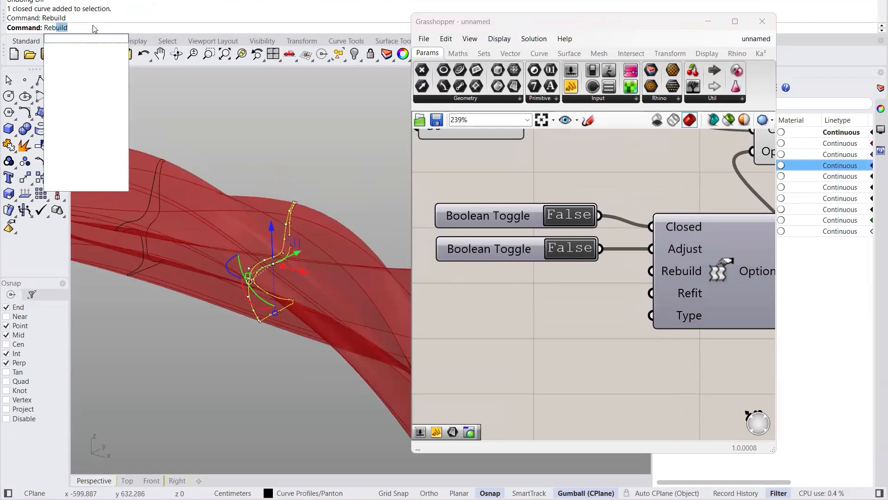
key(Return)
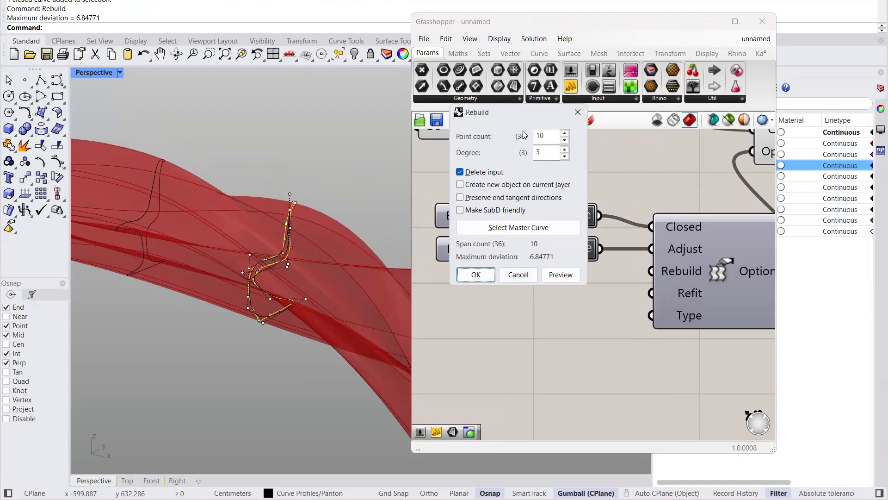
click(477, 274)
Step: Check the point count and degree of the Zig Zag end profile curve with the Rebuild command, then cancel it
right_drag(216, 176, 298, 238)
click(299, 239)
text(Rebuild)
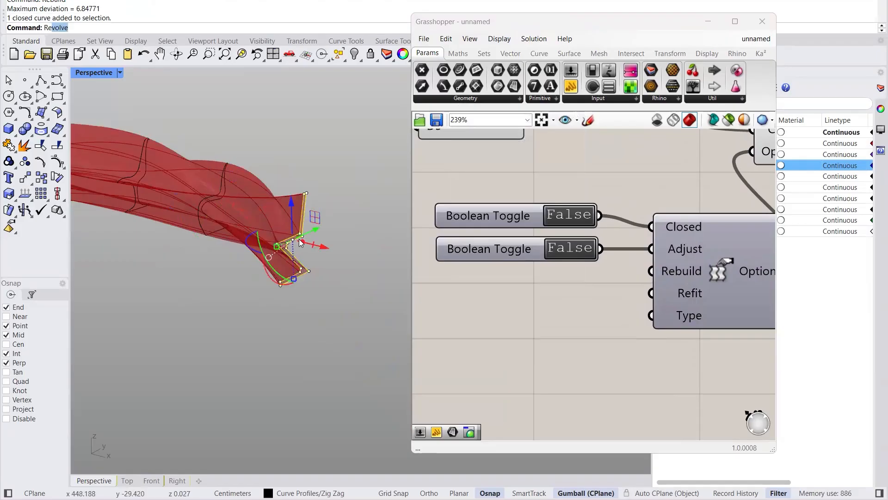
key(Return)
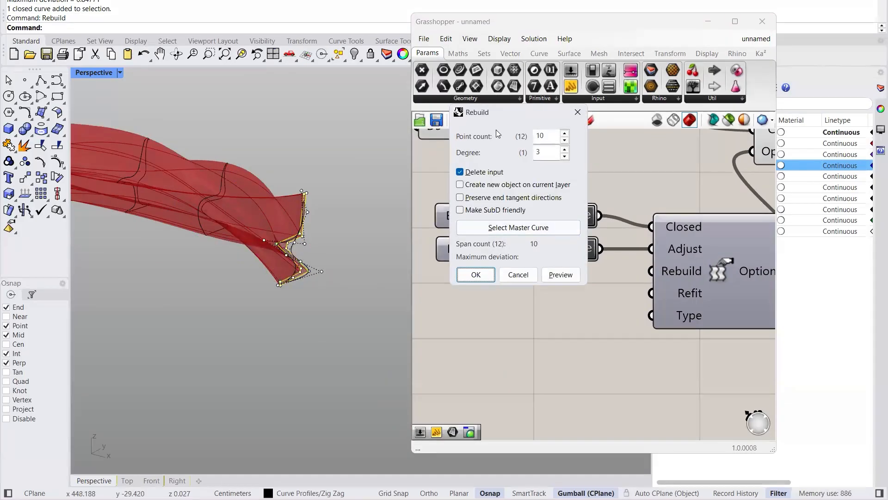
click(518, 274)
Step: Check the point count and degree of the Saarinen profile curve with Rebuild, cancel it, and deselect the curve
scroll(349, 264, down, 5)
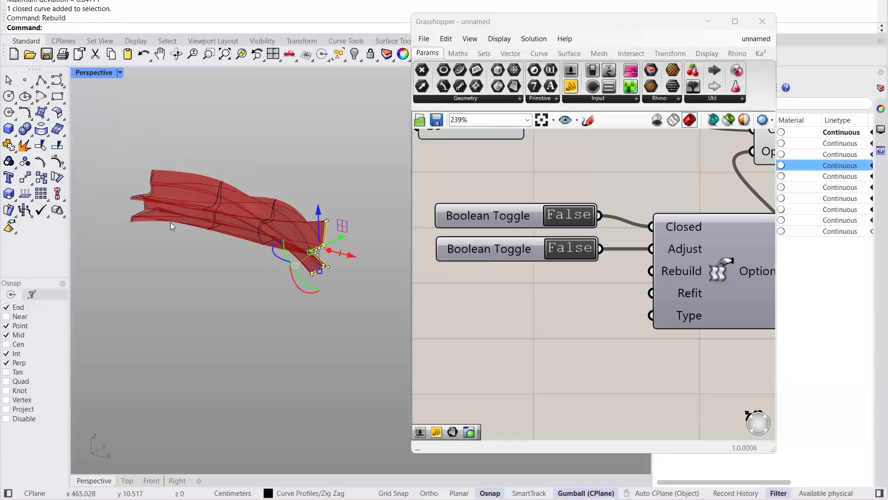
click(202, 255)
scroll(209, 213, up, 3)
click(248, 234)
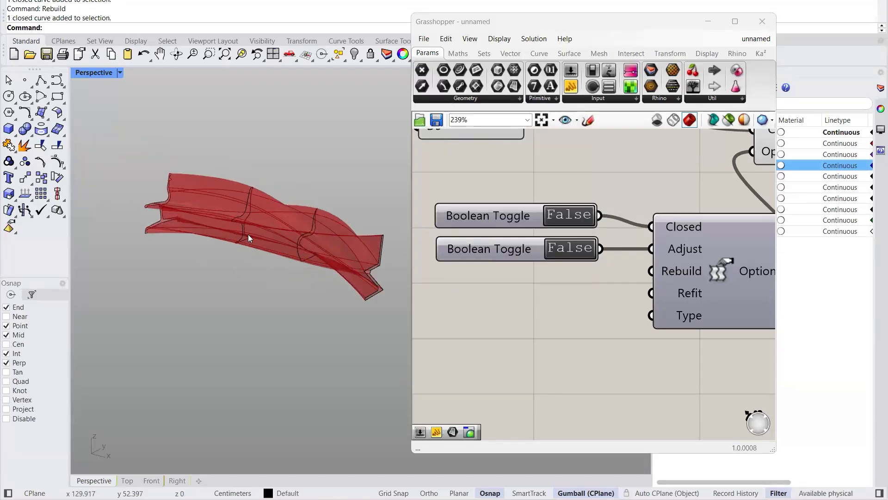
text(Rebuild)
key(Return)
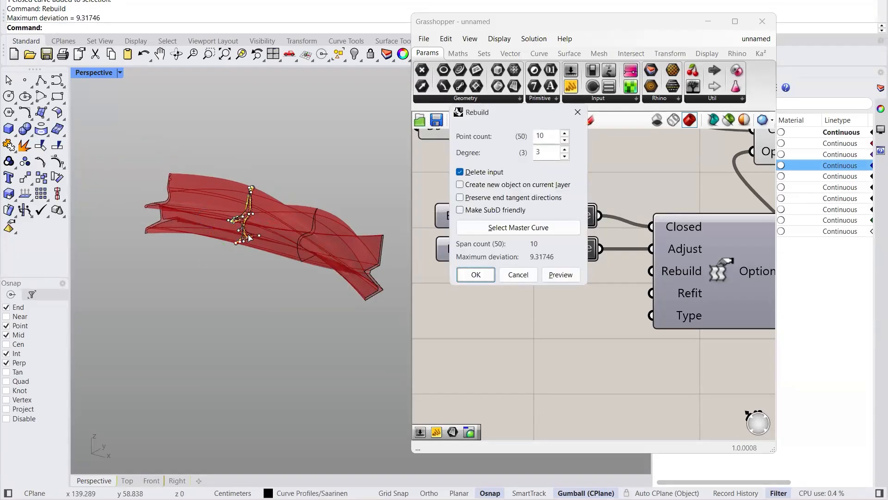
click(518, 274)
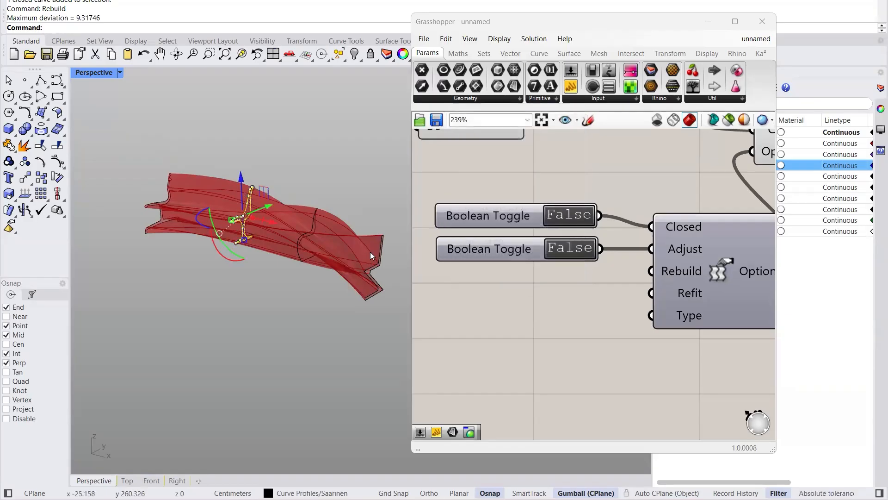
click(355, 302)
Step: Add a number slider with range 10 to 50 and value 30, and wire it to the Rebuild input of Loft Options
scroll(189, 237, down, 7)
right_drag(639, 312, 605, 300)
scroll(605, 300, down, 2)
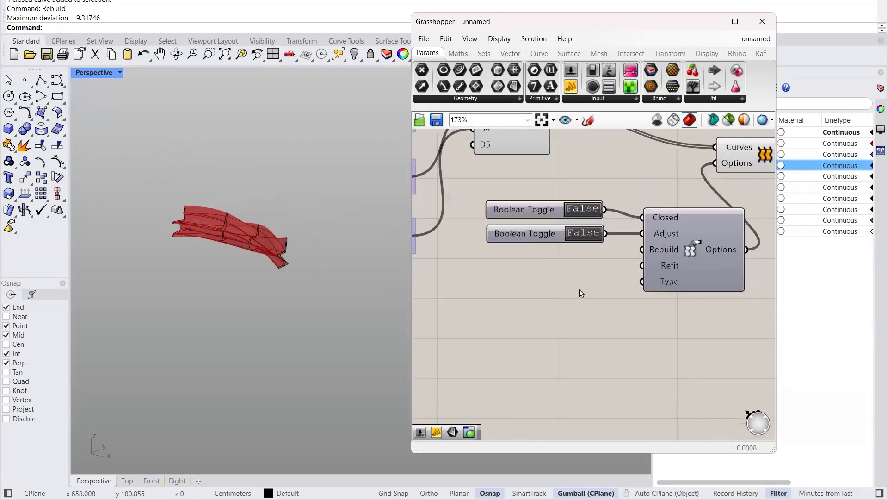
mouse_move(679, 254)
mouse_down()
mouse_move(686, 265)
mouse_move(686, 256)
mouse_up()
click(525, 318)
scroll(499, 278, up, 2)
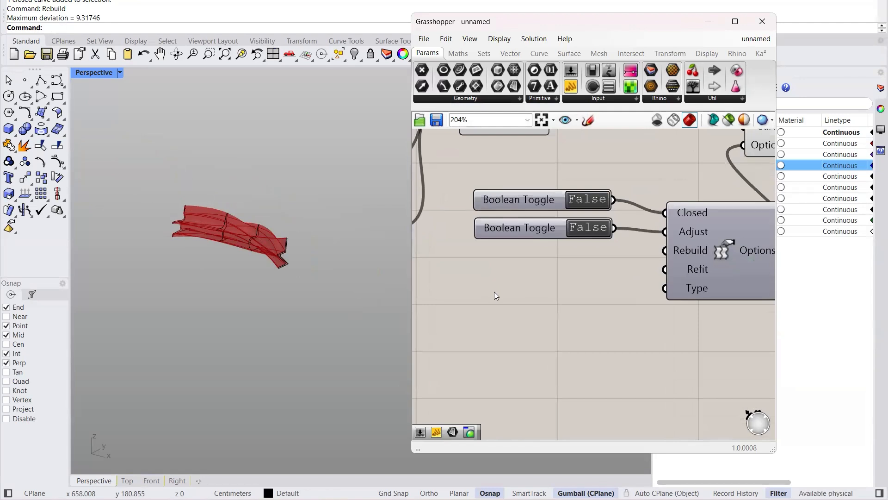
double_click(494, 292)
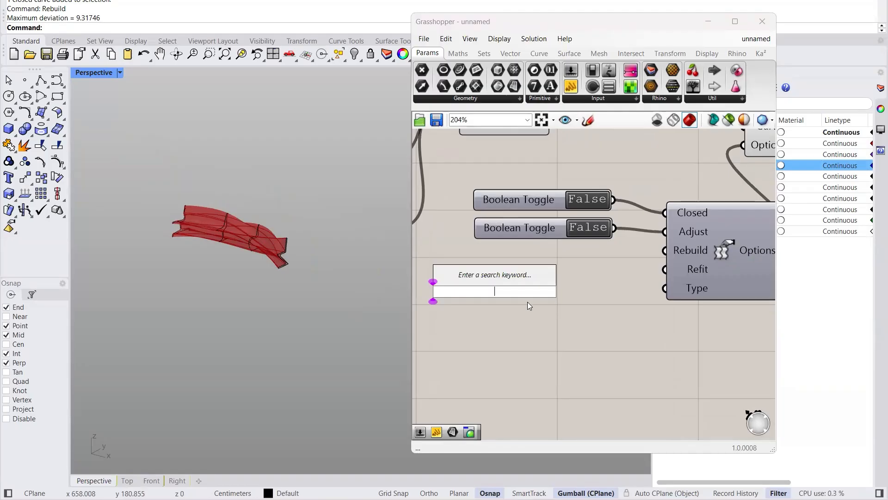
text(10)
key(Return)
text(<30<50)
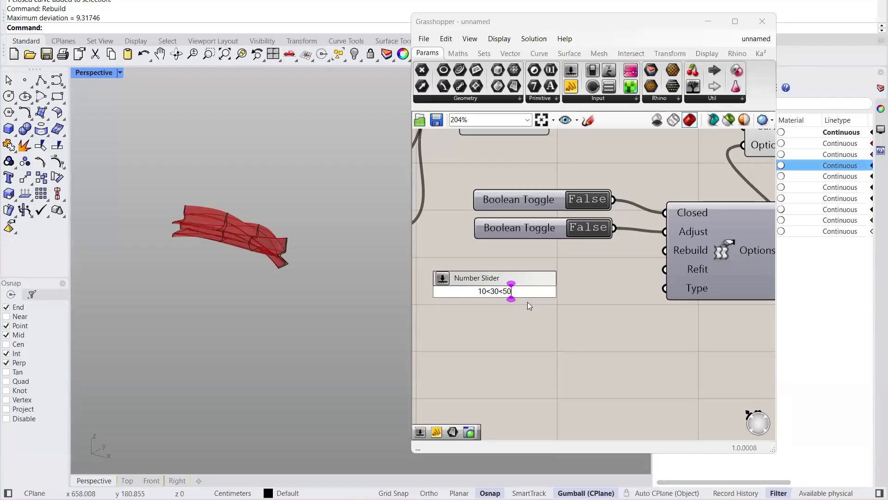
key(Return)
drag(577, 296, 665, 251)
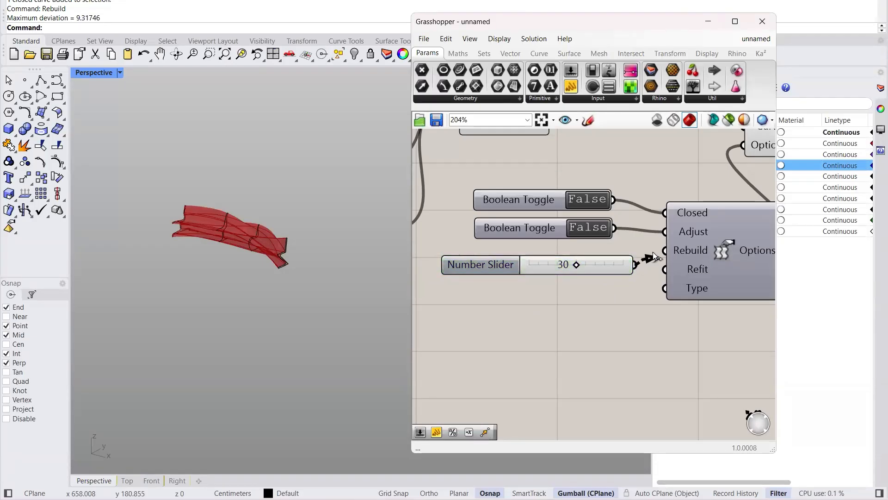
Step: Examine the rebuilt loft around the Zig Zag end profile and set the Rebuild slider to 50
scroll(279, 254, up, 5)
scroll(254, 300, up, 3)
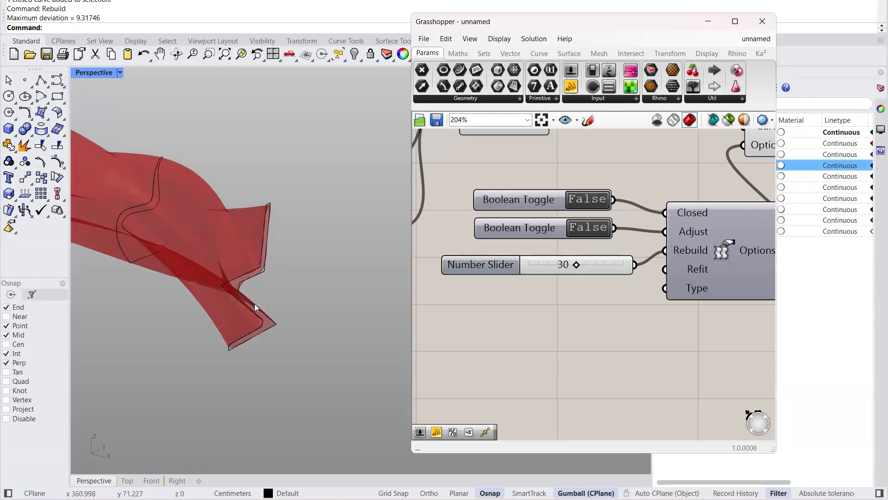
scroll(247, 292, up, 3)
scroll(328, 286, up, 3)
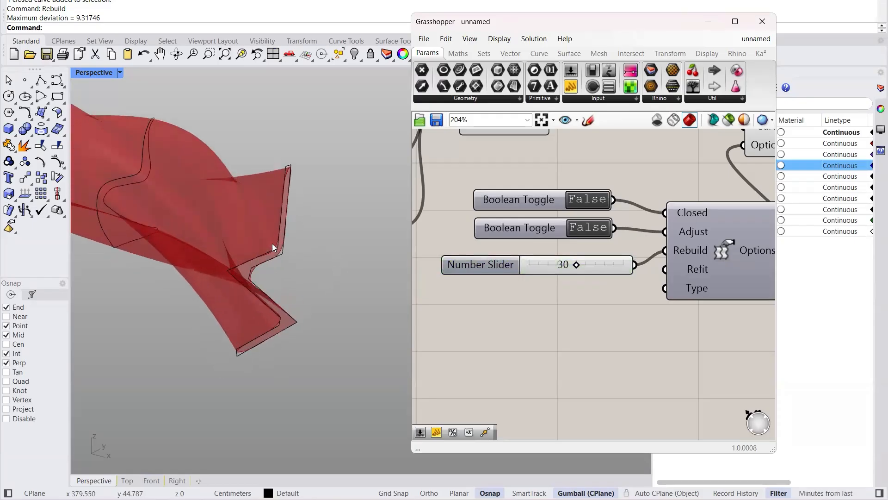
scroll(275, 248, up, 3)
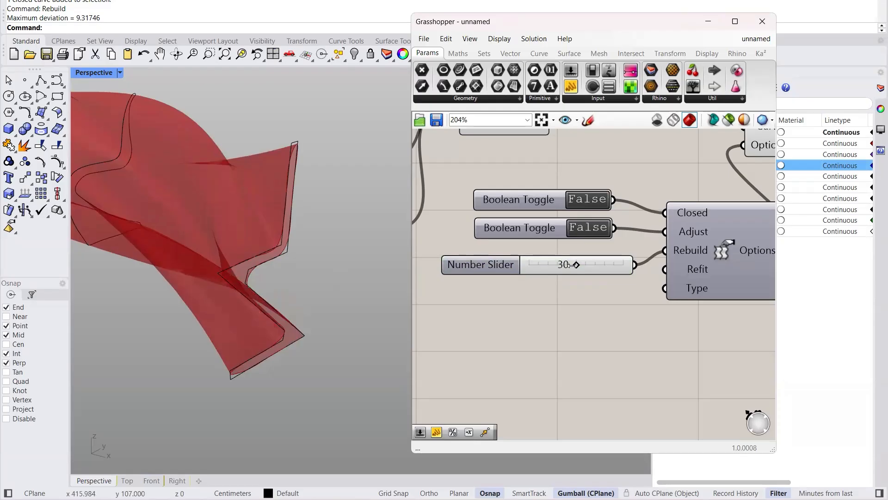
drag(579, 265, 632, 266)
right_drag(351, 274, 247, 281)
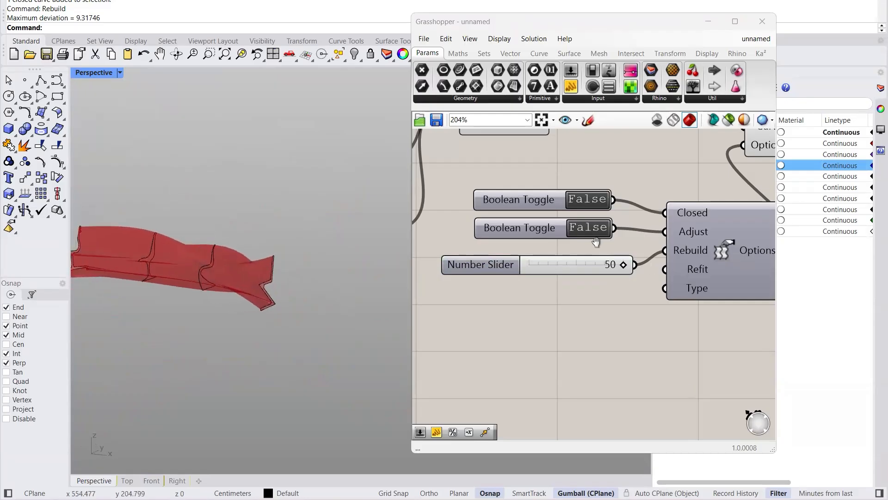
Step: Add a number slider with range 0.1 to 20 and value 10.0, and wire it to the Refit input of Loft Options
right_drag(687, 384, 629, 363)
click(671, 255)
drag(673, 259, 685, 270)
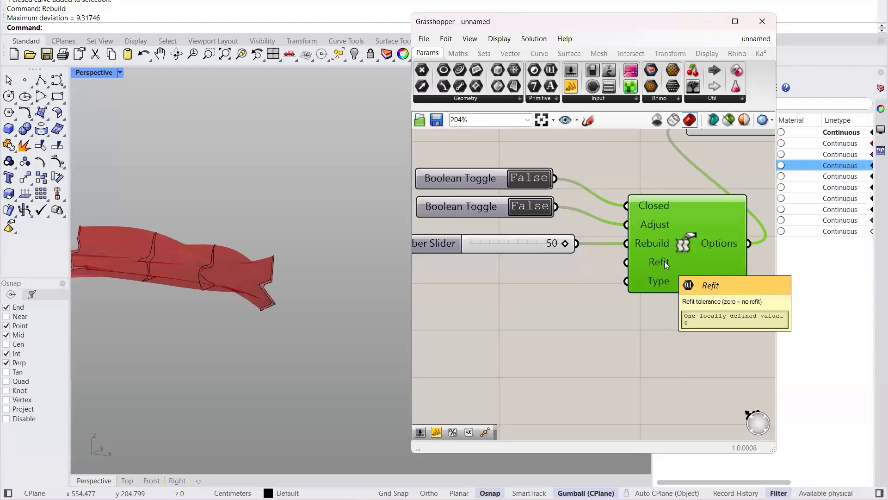
mouse_move(655, 266)
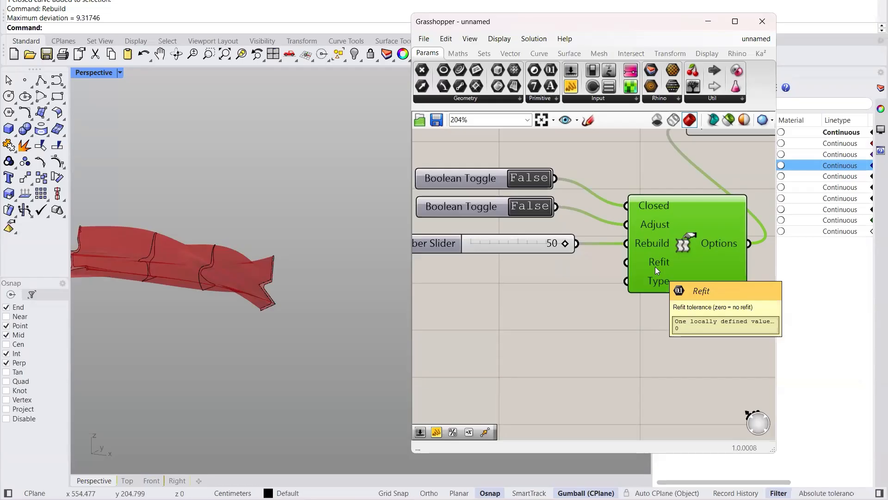
double_click(512, 277)
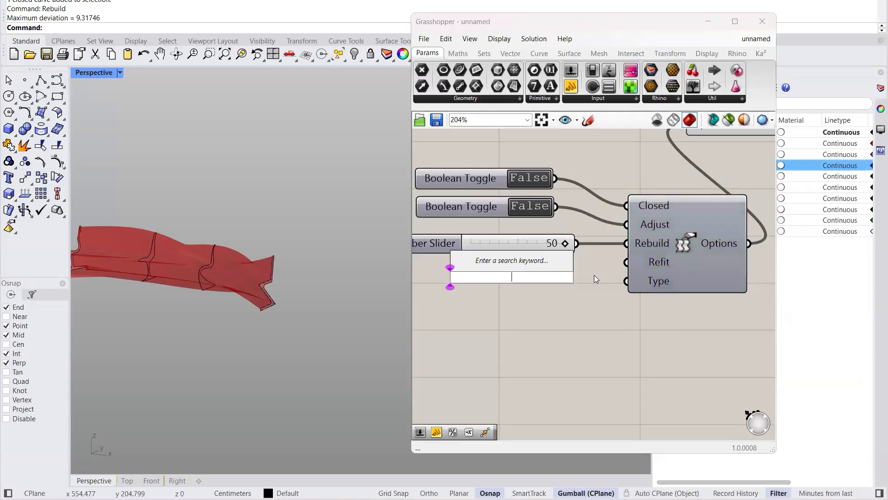
text(.1)
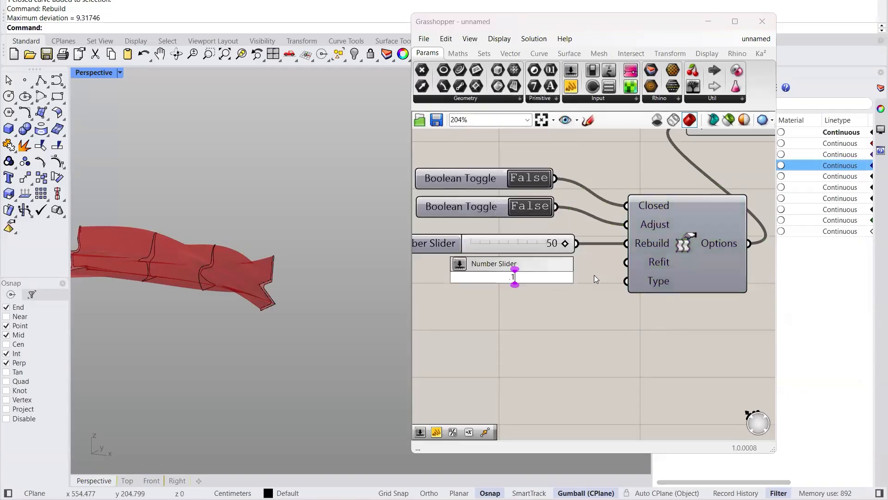
text(<10<20)
key(Return)
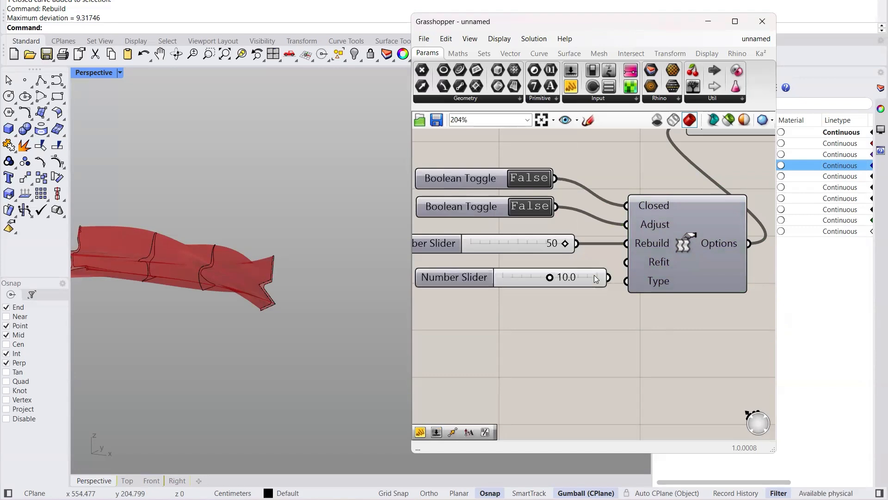
drag(609, 277, 626, 263)
Step: Set the Refit slider to 4.9 and examine how closely the loft follows the Zig Zag end profile
drag(549, 277, 527, 286)
mouse_move(319, 299)
right_down()
mouse_move(252, 296)
mouse_move(332, 287)
right_up()
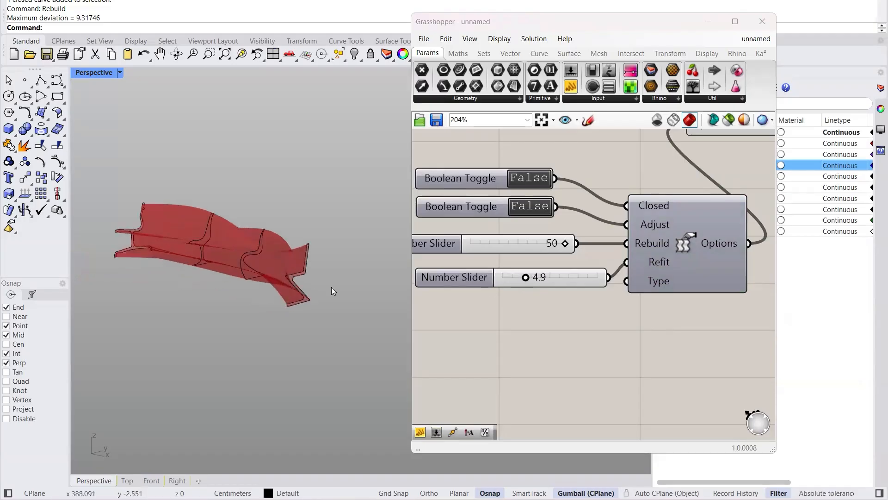
scroll(332, 287, up, 10)
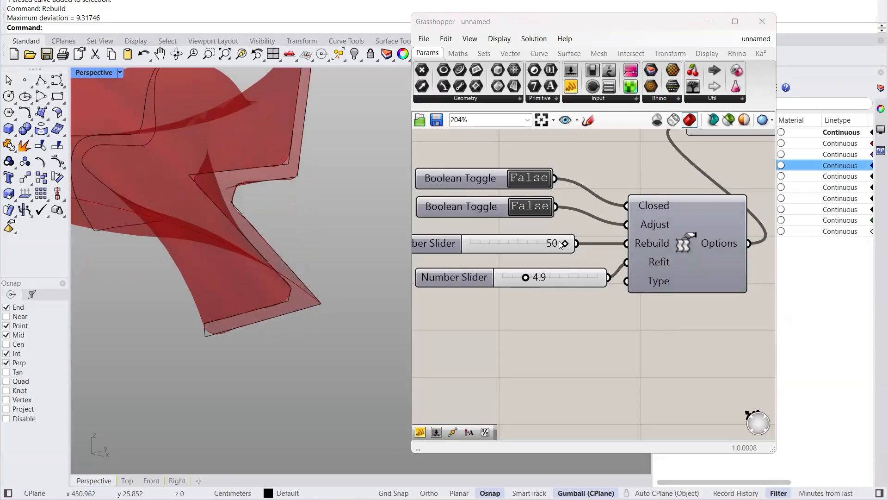
mouse_move(562, 243)
mouse_down()
mouse_move(460, 243)
mouse_move(578, 245)
mouse_up()
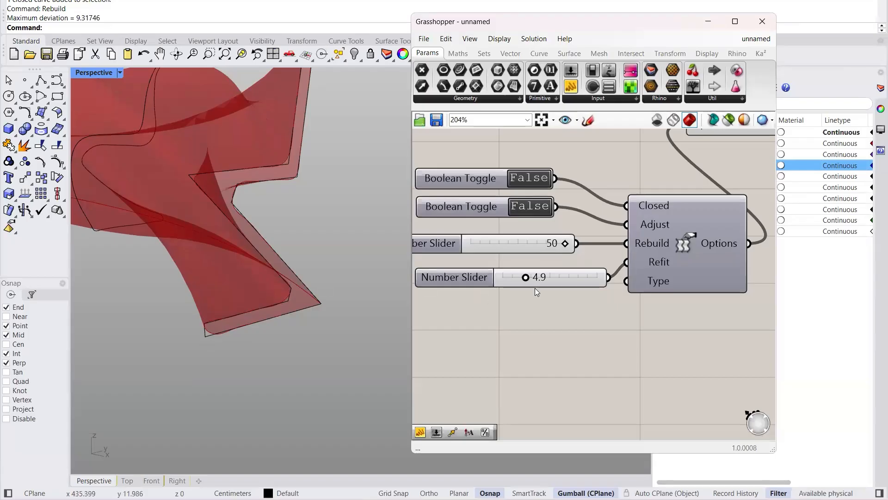
Step: Disconnect the Rebuild and Refit sliders from the Loft Options component and view the whole loft
ctrl+drag(612, 243, 578, 244)
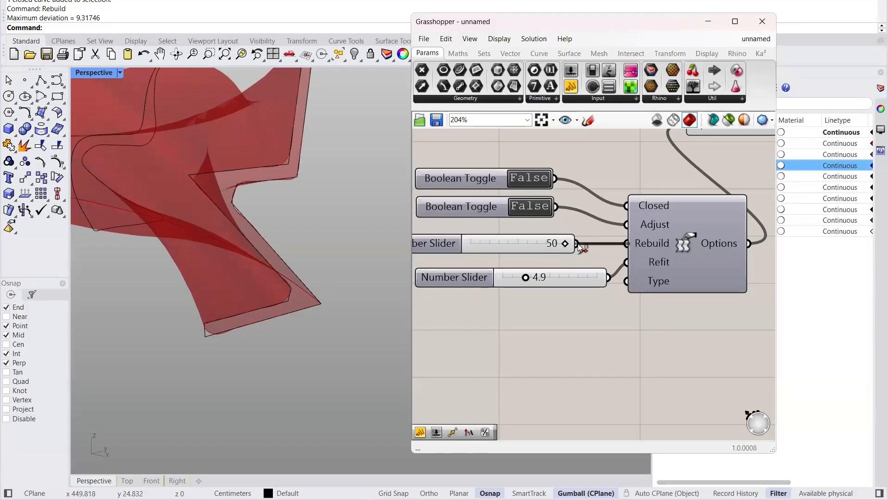
scroll(223, 325, up, 1)
right_drag(192, 355, 302, 252)
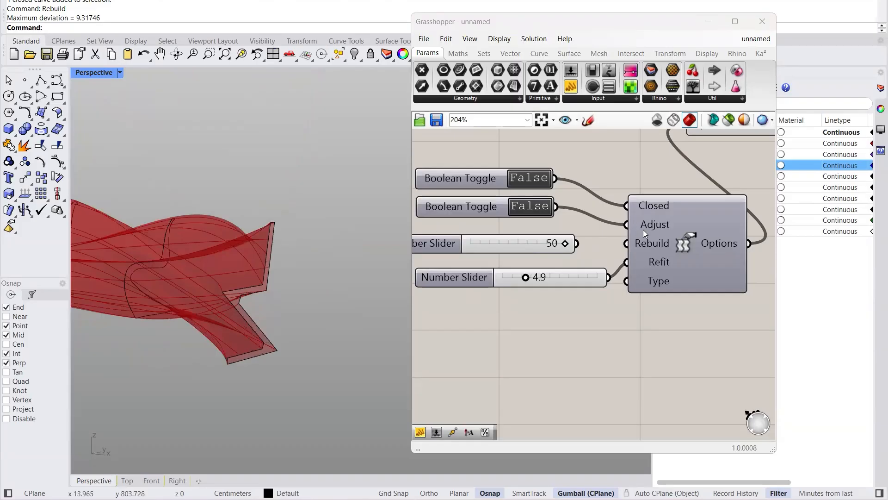
drag(572, 280, 628, 262)
click(604, 298)
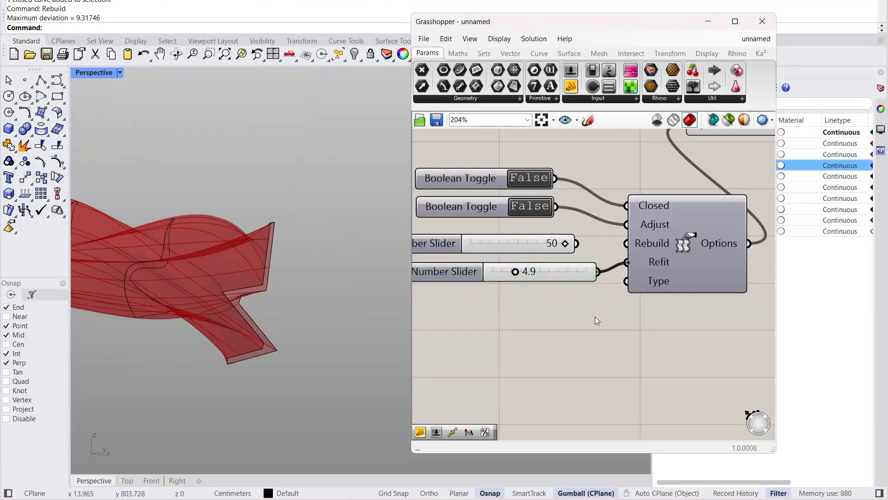
right_drag(231, 285, 154, 185)
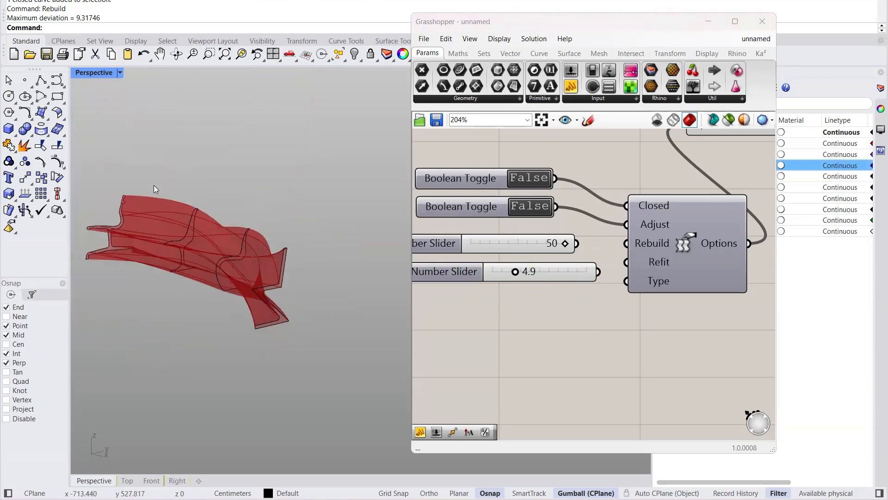
Step: Try the Loose and Tight loft types on the Type input of Loft Options, and return it to Normal
right_drag(652, 306, 635, 269)
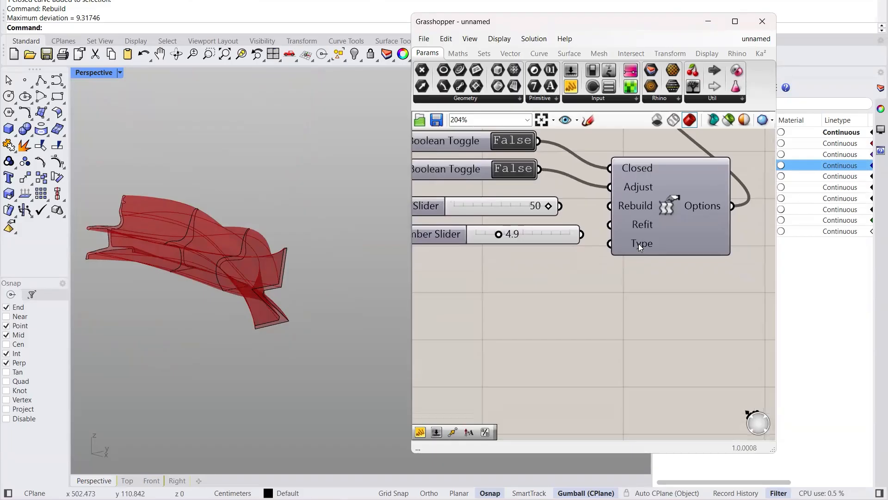
mouse_move(639, 244)
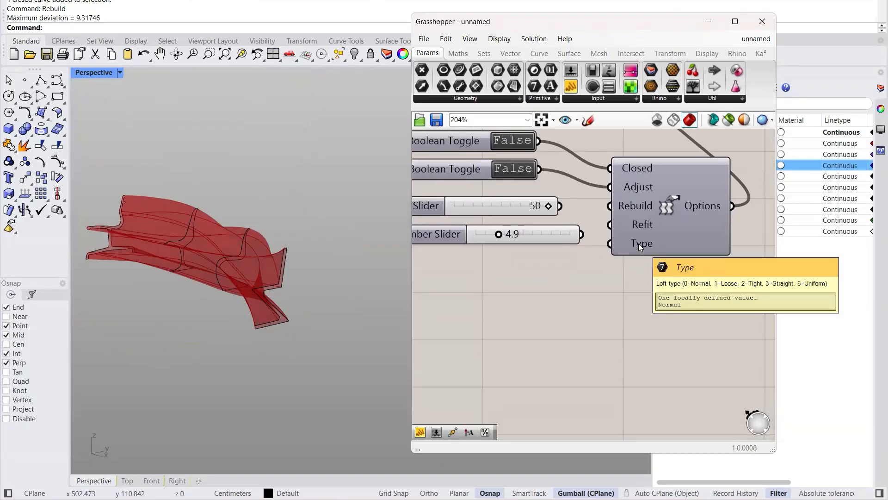
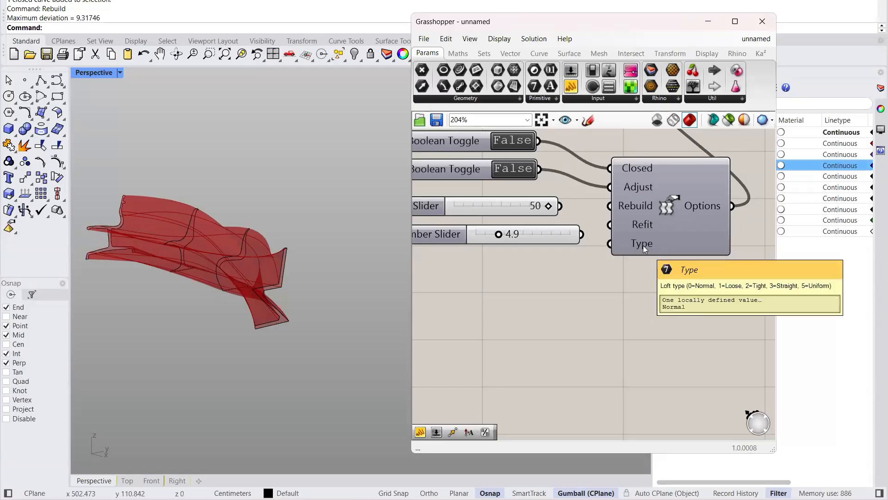
right_click(643, 248)
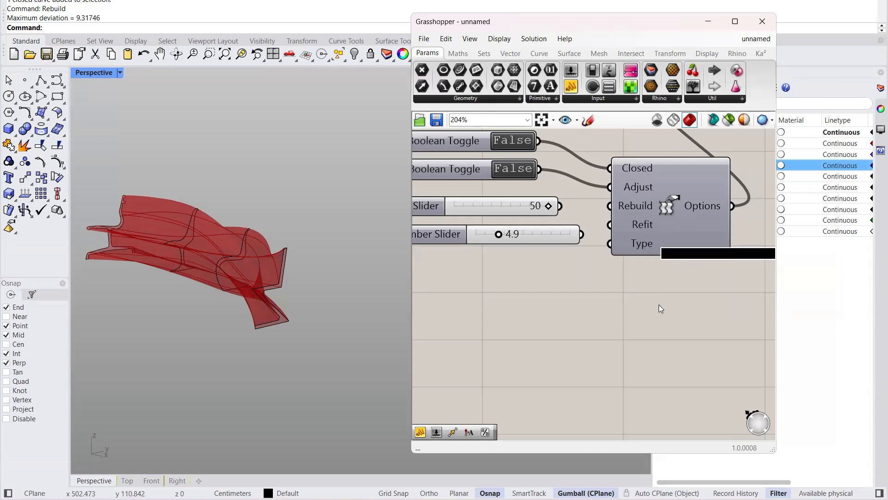
click(668, 354)
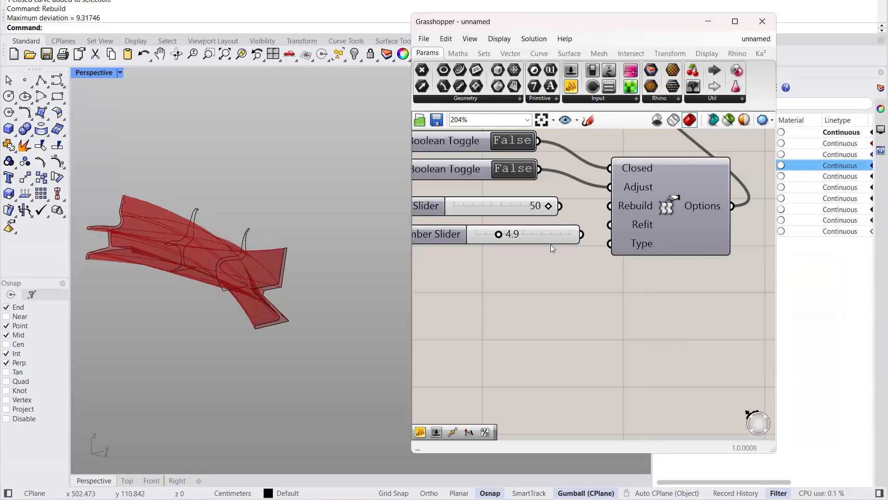
right_click(638, 245)
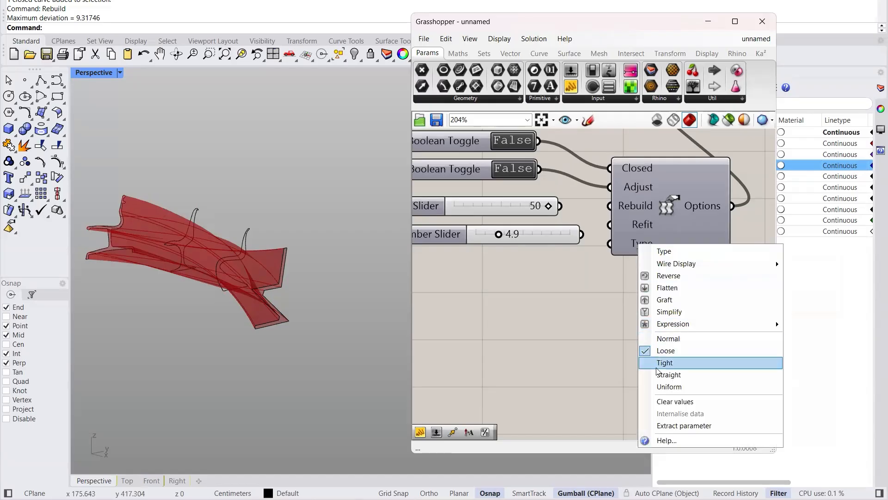
click(666, 364)
right_click(643, 248)
click(669, 352)
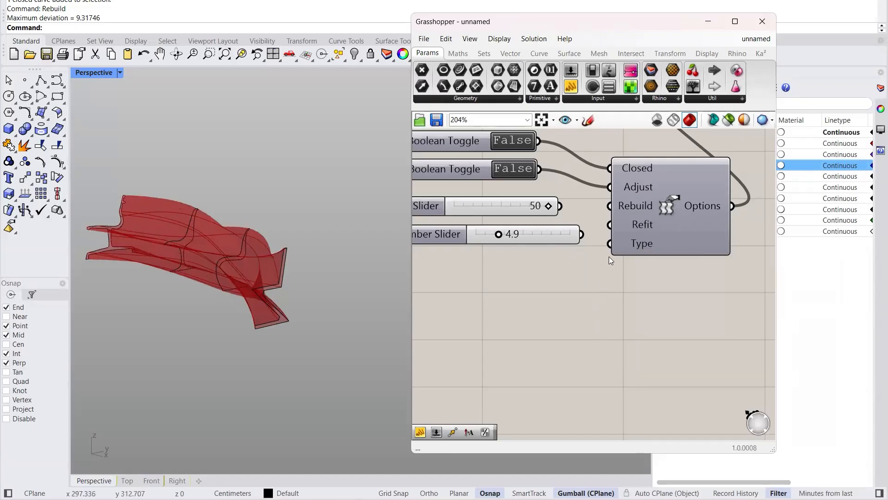
Step: Add an integer number slider ranging from 0 to 5, wire it to the Type input of Loft Options, and set it to 0
mouse_move(648, 243)
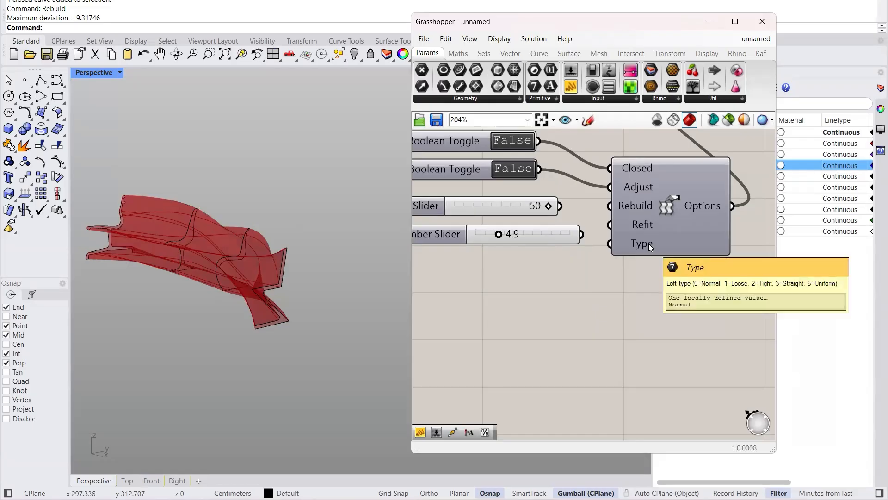
double_click(528, 281)
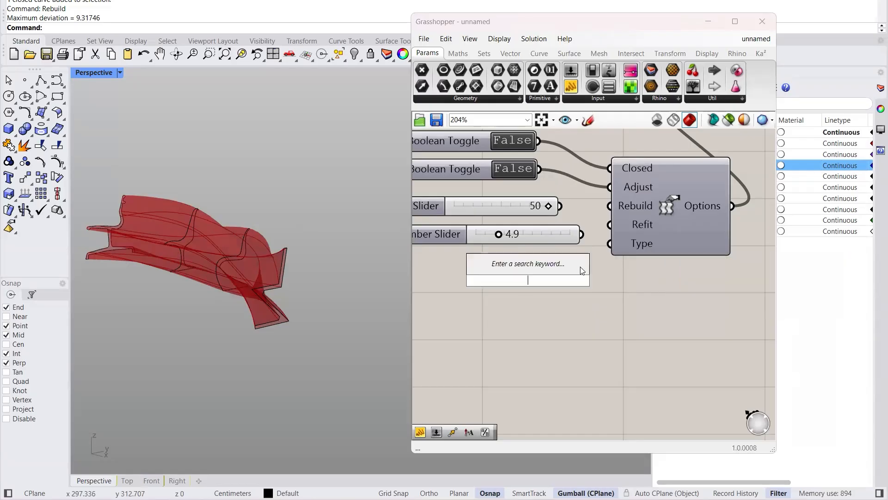
text(0<1<5)
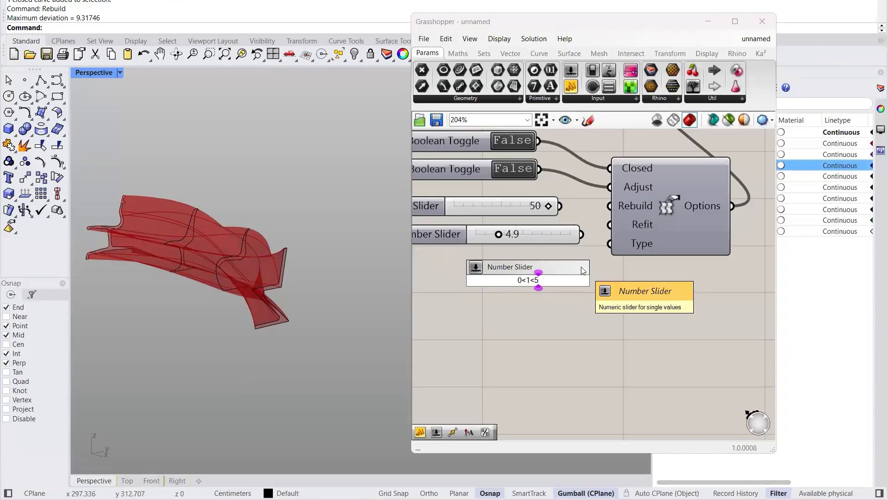
key(Return)
right_drag(562, 278, 631, 273)
drag(664, 281, 682, 238)
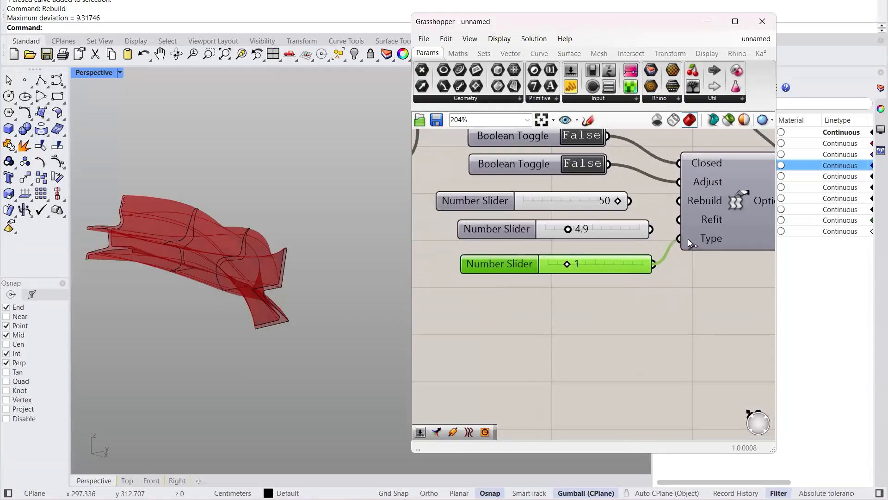
click(612, 280)
drag(575, 264, 557, 269)
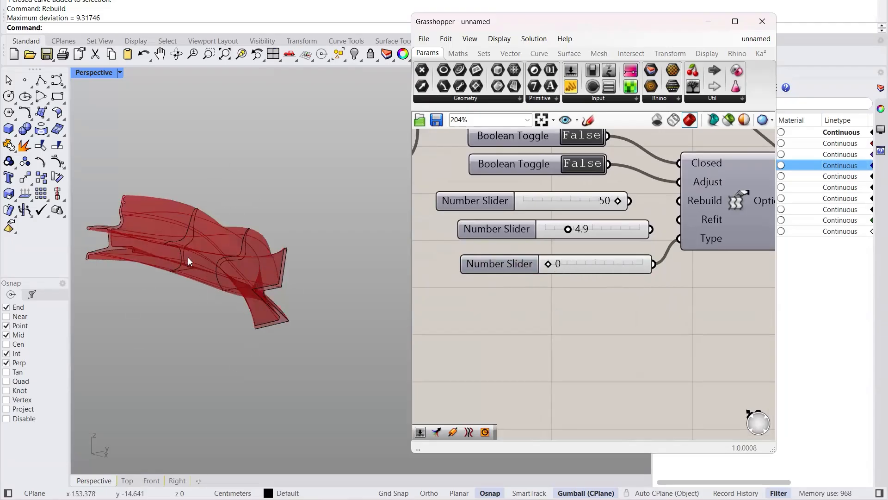
Step: Set the Adjust toggle to True and examine how the loft changes along the profile curves
right_drag(578, 183, 572, 218)
double_click(573, 203)
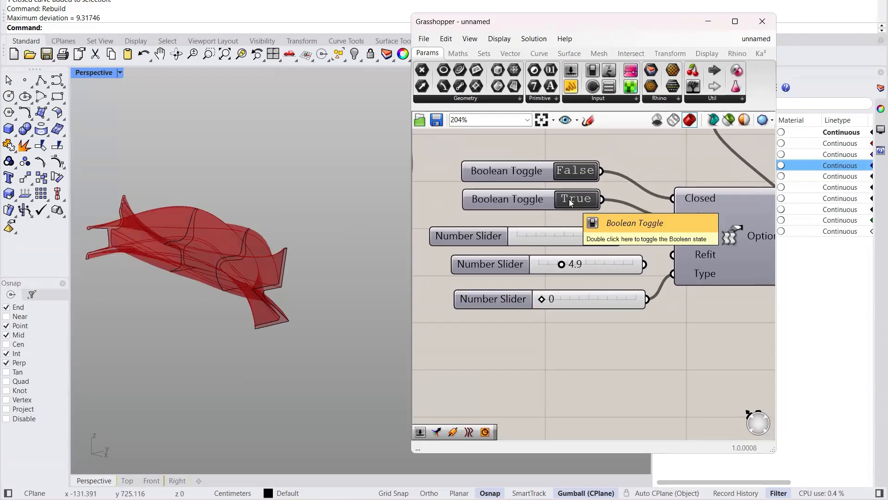
right_drag(185, 296, 133, 234)
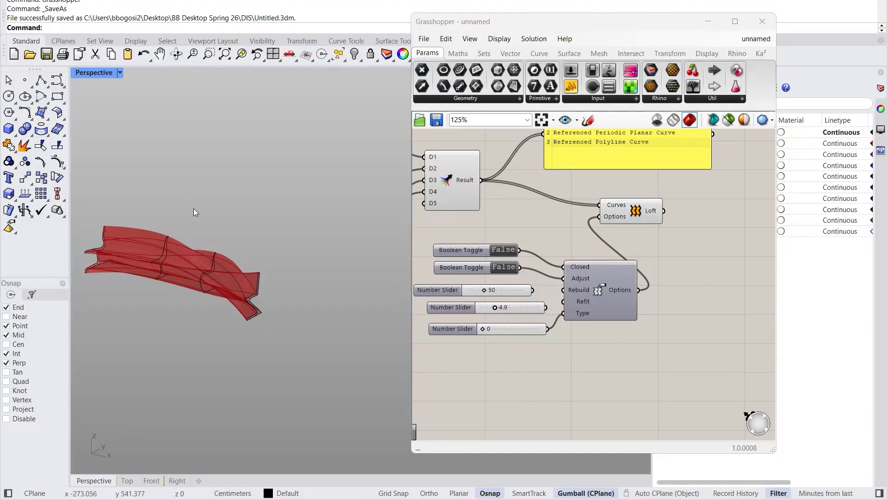
Step: Disconnect the Zig Zag curve from the D4 input of the merge component, and wire it back in
right_drag(190, 255, 253, 231)
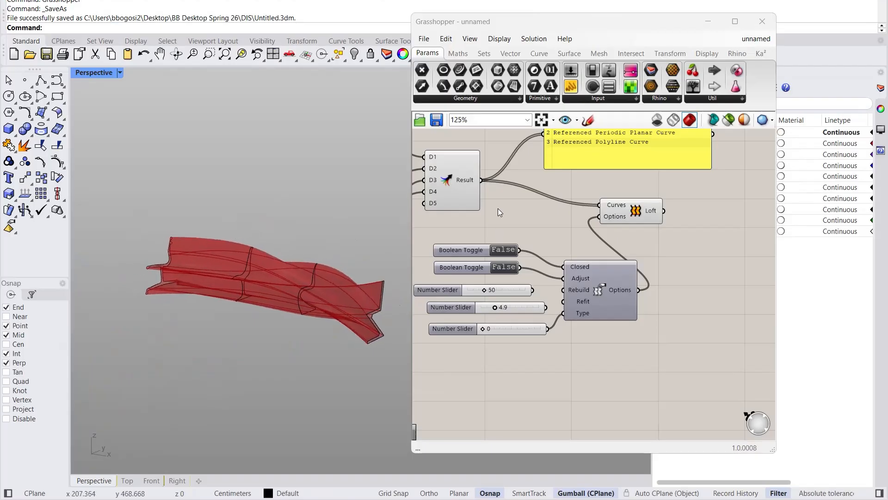
right_drag(447, 231, 564, 294)
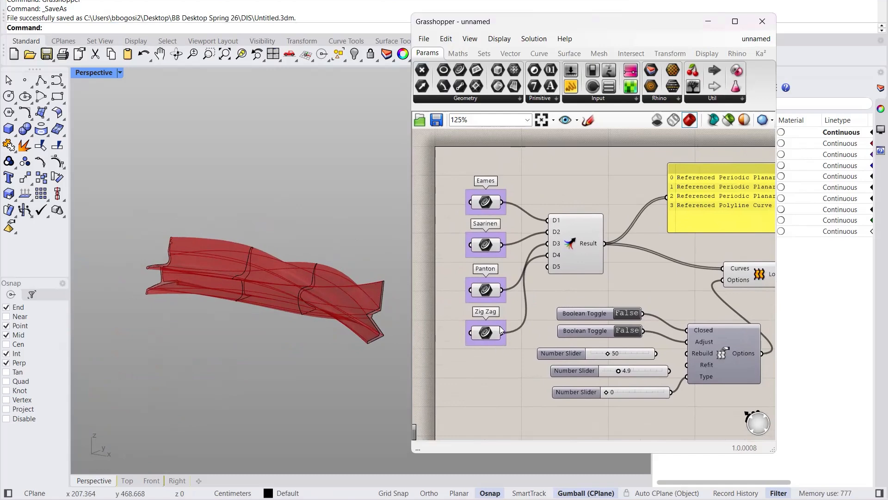
right_drag(301, 302, 269, 302)
right_drag(389, 259, 344, 286)
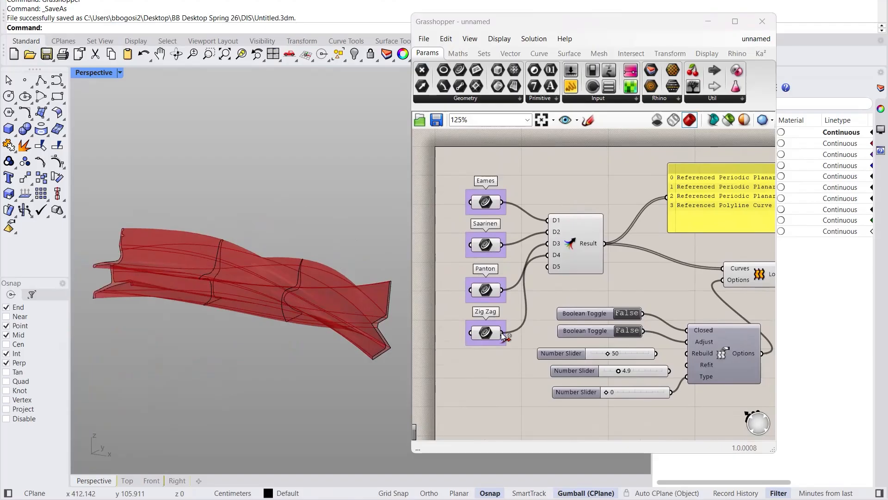
scroll(502, 333, up, 2)
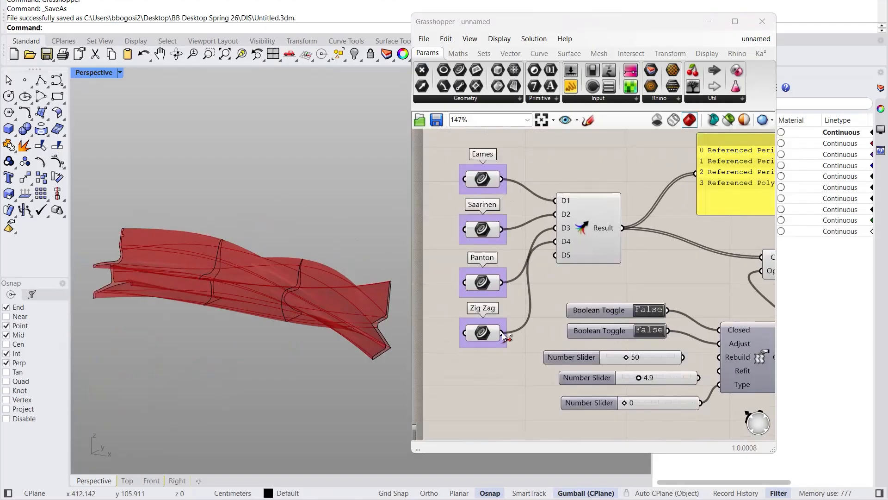
ctrl+drag(502, 334, 555, 241)
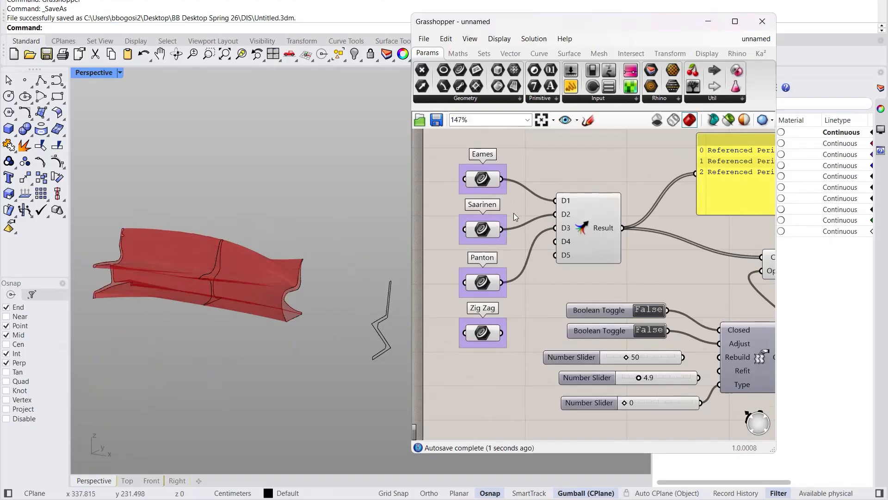
drag(502, 333, 555, 241)
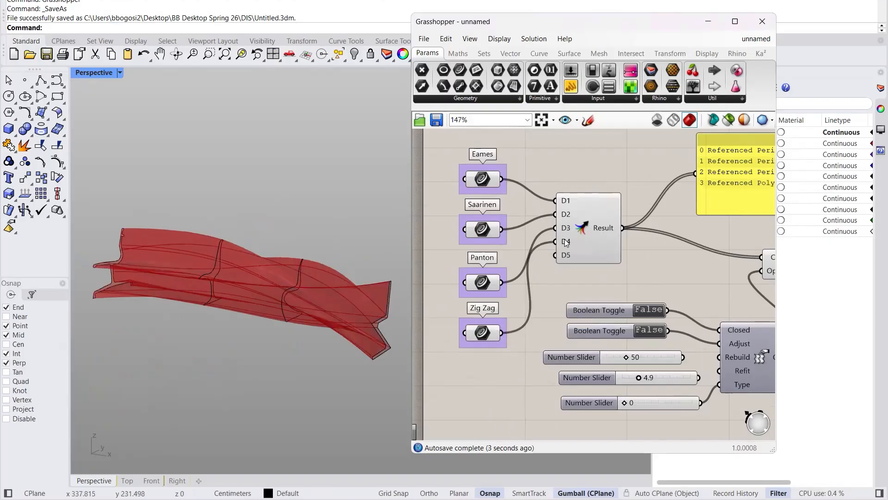
Step: Remove the Zig Zag curve's wire from the D4 input so only Eames, Saarinen and Panton are lofted
right_click(566, 242)
mouse_move(608, 283)
click(723, 283)
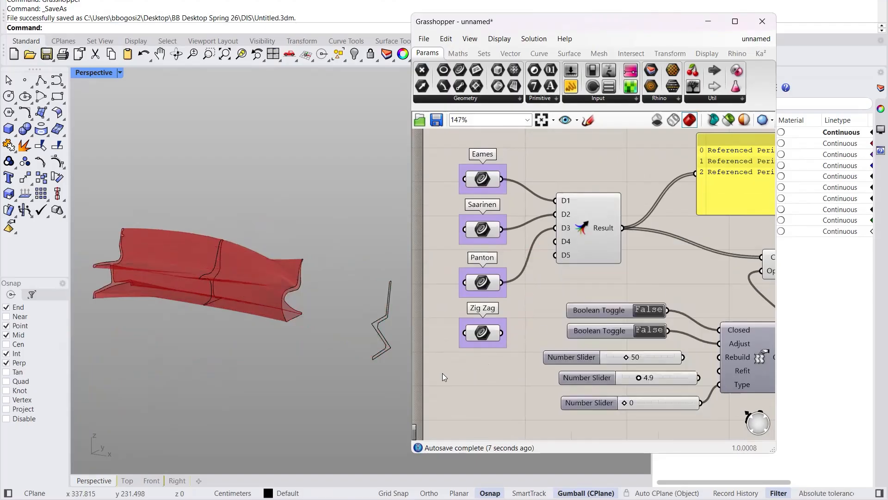
Step: Examine the three-profile loft from several angles for folds and twisting between the Eames, Saarinen and Panton curves
right_drag(178, 284, 202, 267)
right_drag(271, 321, 325, 267)
scroll(361, 299, up, 3)
right_drag(320, 326, 190, 213)
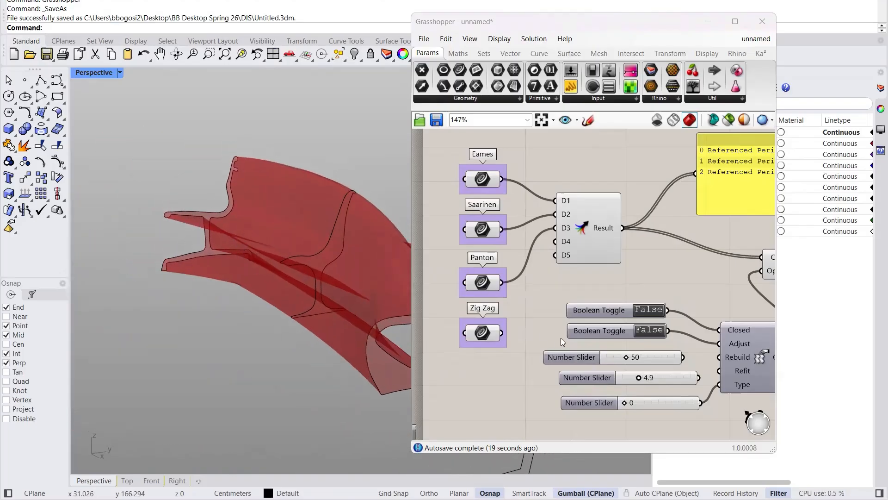
mouse_move(206, 259)
right_down()
mouse_move(252, 309)
mouse_move(250, 246)
mouse_move(259, 266)
mouse_move(187, 292)
mouse_move(210, 275)
right_up()
scroll(210, 275, up, 3)
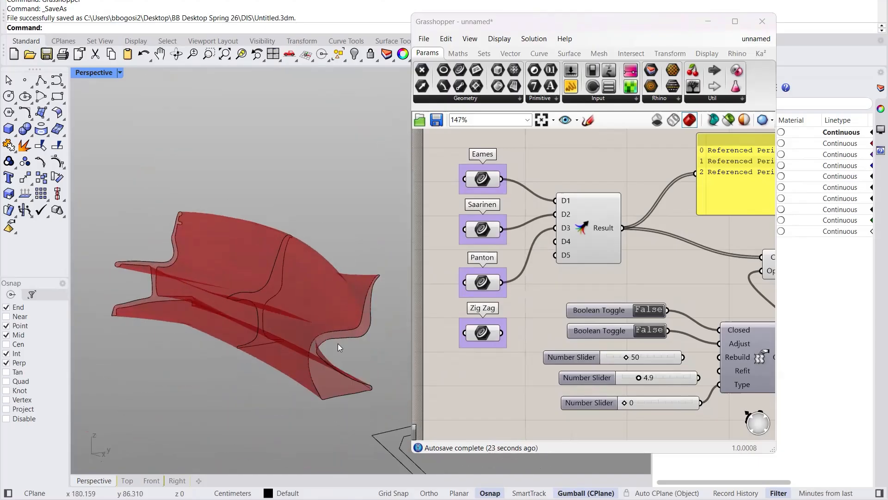
right_drag(358, 346, 278, 331)
right_drag(554, 334, 478, 279)
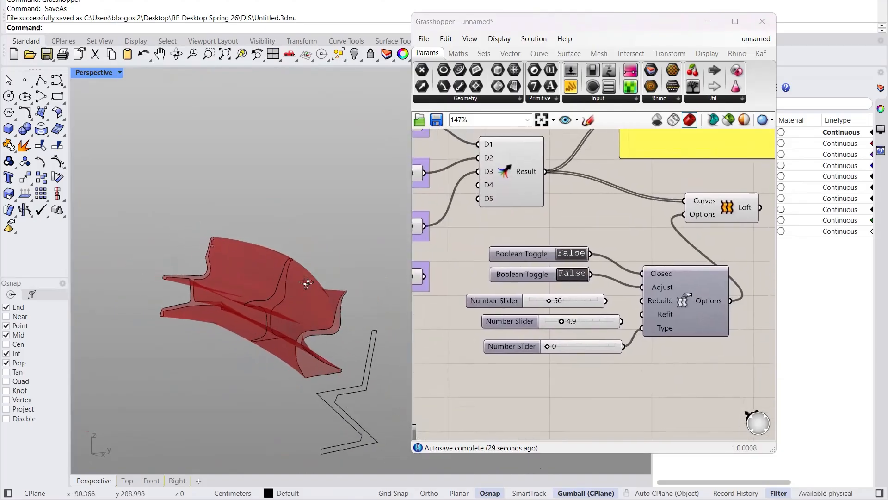
scroll(271, 282, up, 3)
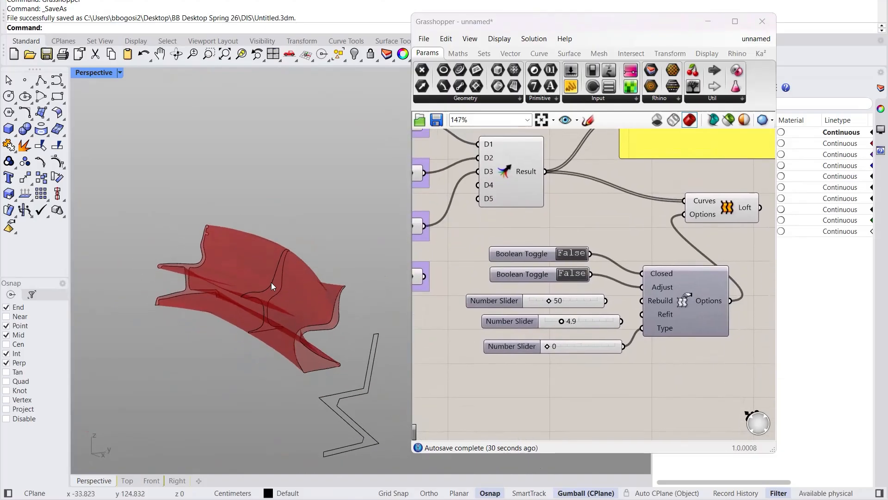
Step: Try the Adjust toggle at True, compare the three-profile loft, and set the toggle back to False
double_click(569, 272)
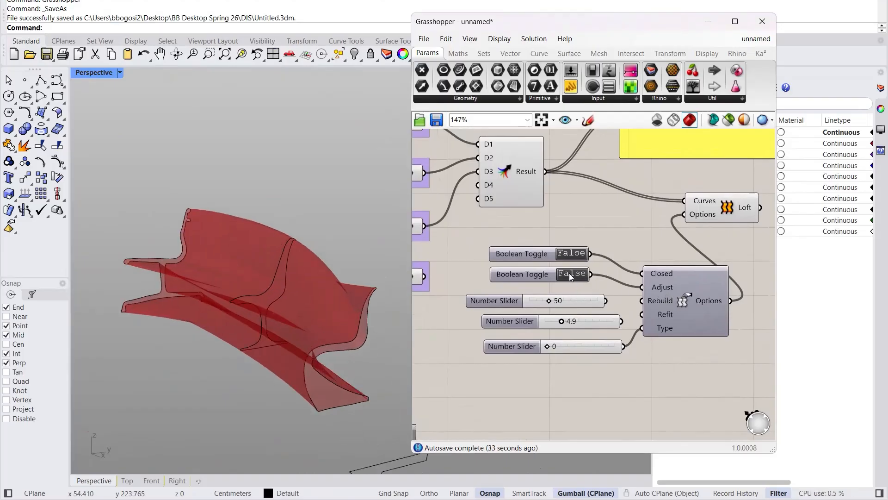
right_drag(307, 324, 312, 371)
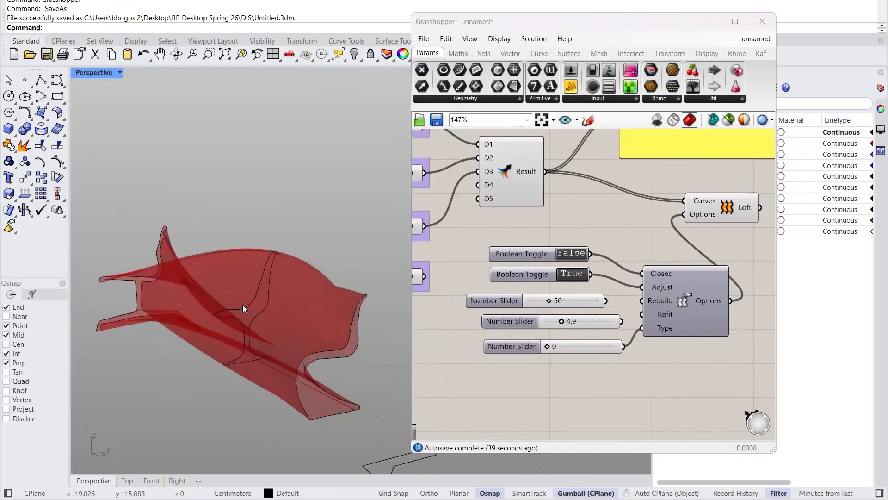
double_click(569, 274)
right_drag(206, 354, 245, 296)
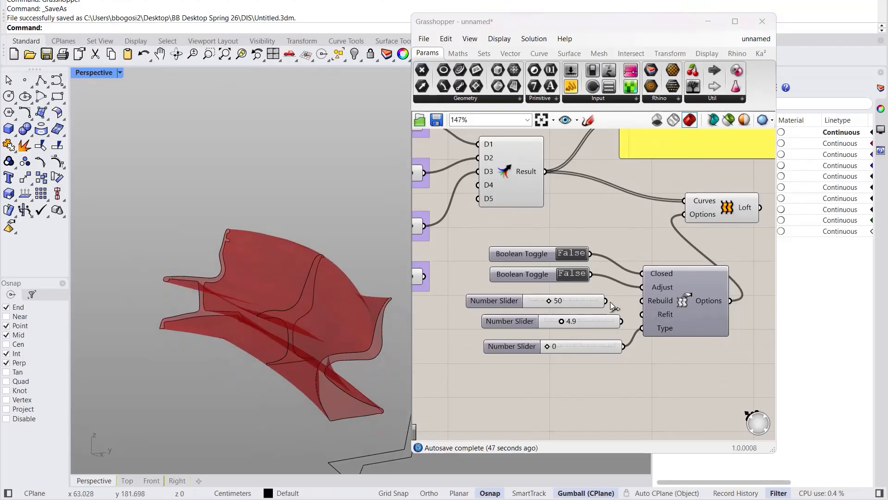
Step: Wire the integer slider to the Rebuild input, set it to 150, and examine the loft's folded areas
drag(605, 301, 642, 300)
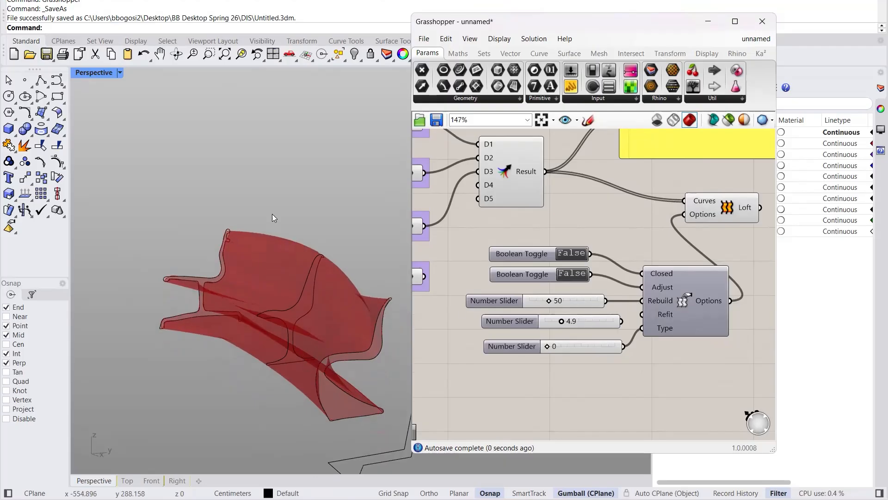
scroll(262, 243, up, 2)
drag(550, 301, 601, 303)
right_drag(189, 345, 229, 255)
right_drag(239, 206, 197, 314)
right_drag(324, 208, 304, 325)
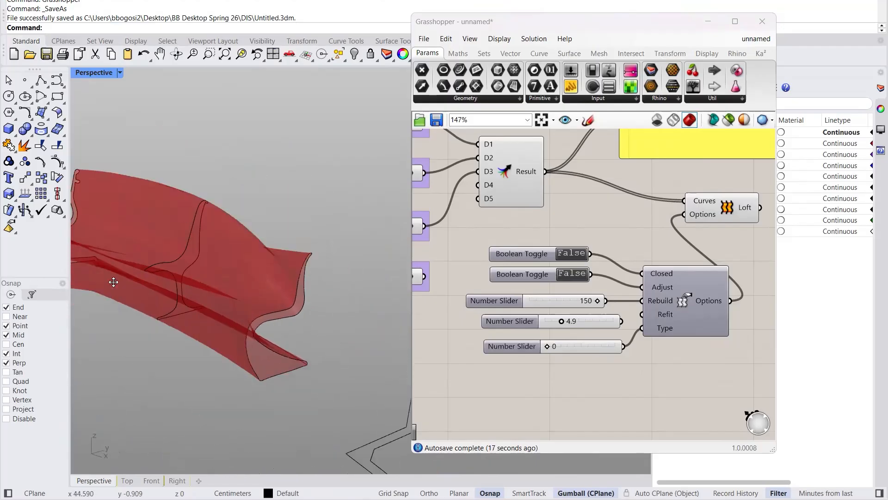
Step: Display the direction arrows of the Eames curve with the Dir command and examine where the curve starts
right_drag(169, 257, 375, 233)
scroll(227, 302, up, 5)
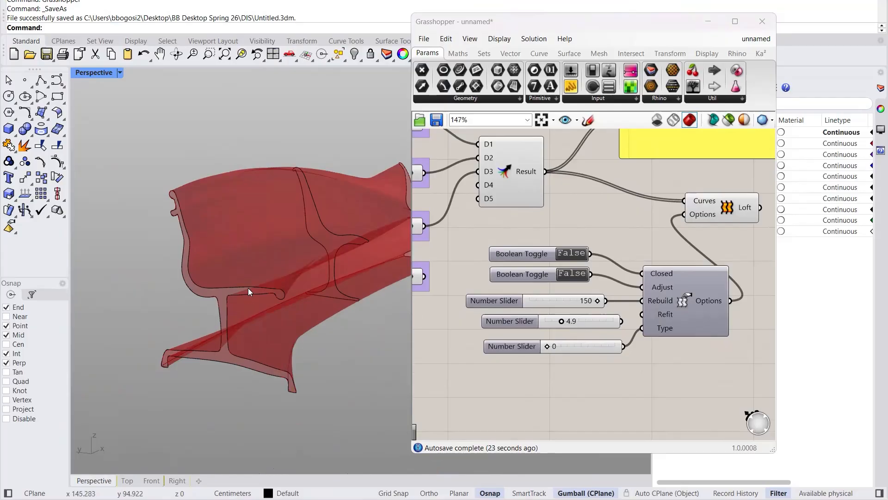
click(248, 291)
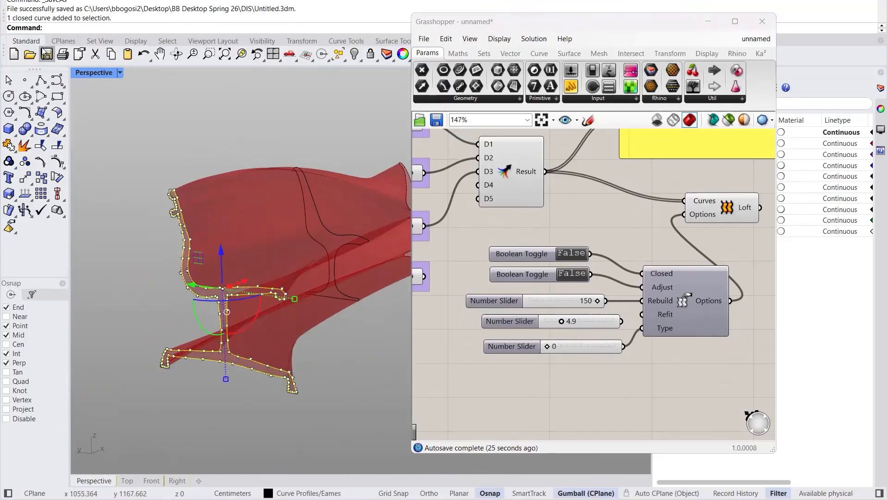
text(Dir)
key(Return)
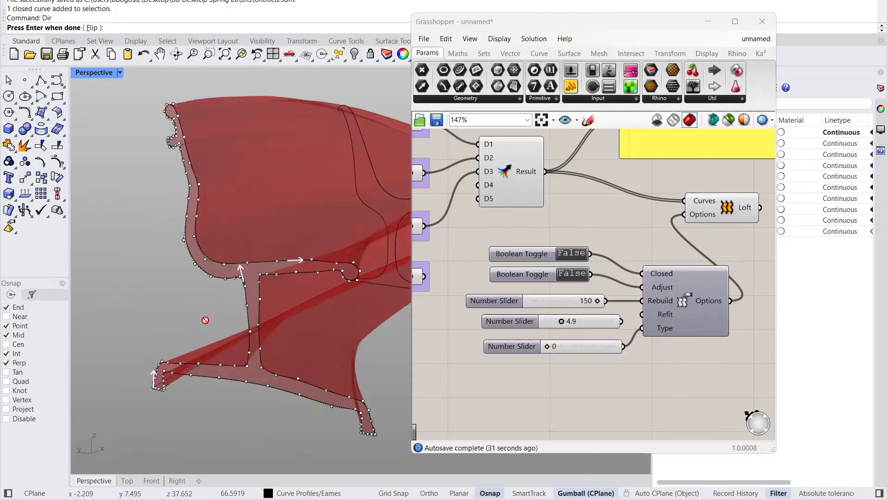
mouse_move(309, 271)
right_down()
mouse_move(282, 294)
mouse_move(319, 268)
mouse_move(302, 276)
right_up()
scroll(127, 407, up, 3)
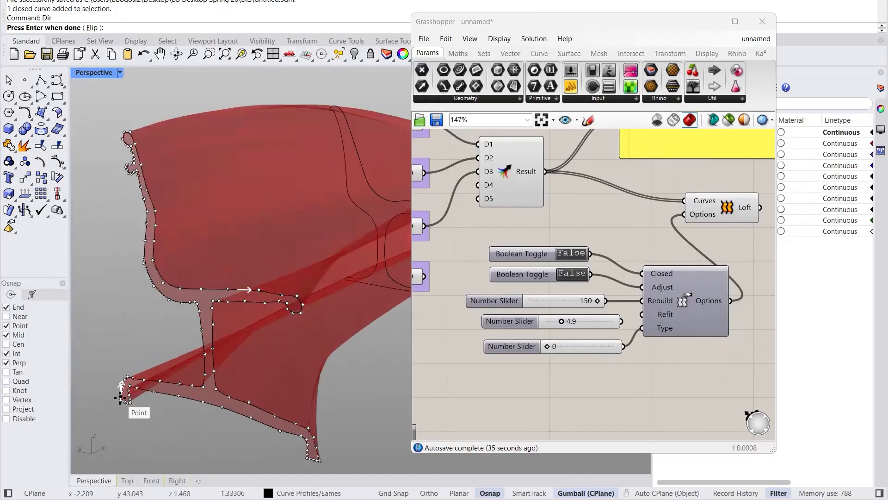
Step: Try flipping the Eames curve's direction, flip it back, and end the direction display
click(128, 401)
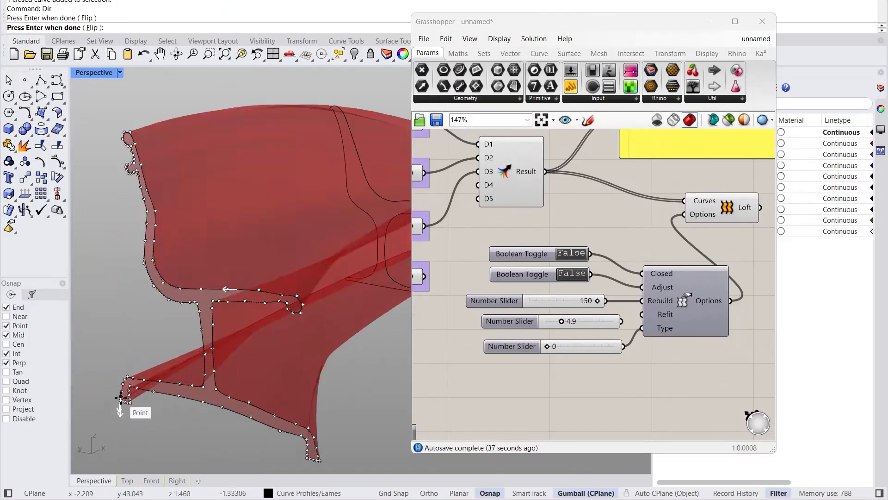
click(175, 383)
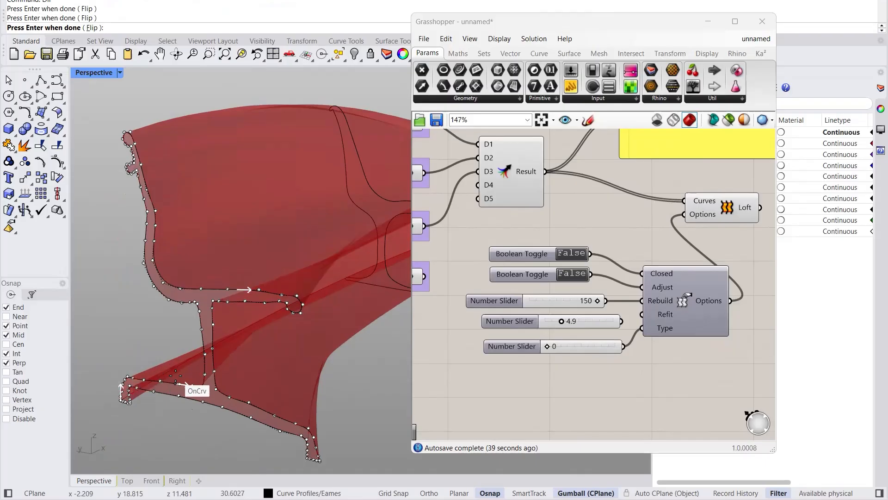
right_click(175, 376)
click(151, 438)
key(Escape)
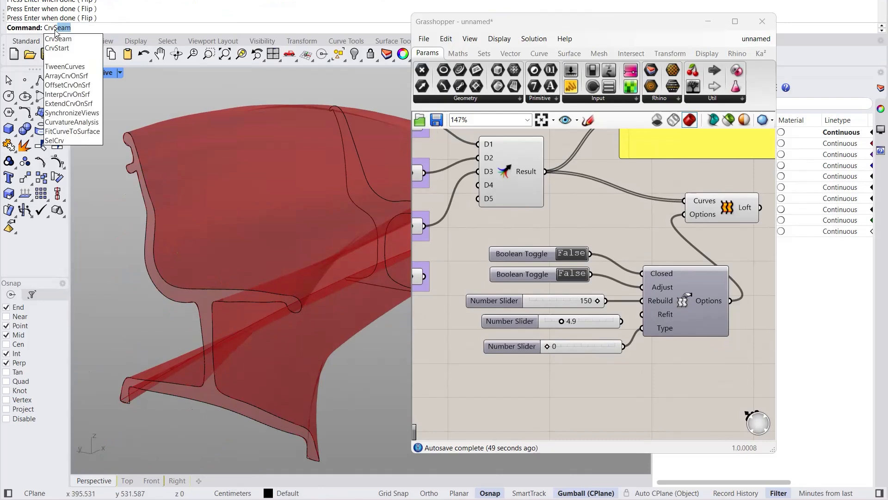
Step: Use CrvSeam on the Eames curve to move its seam point from the foot onto the upper edge of the base
key(Return)
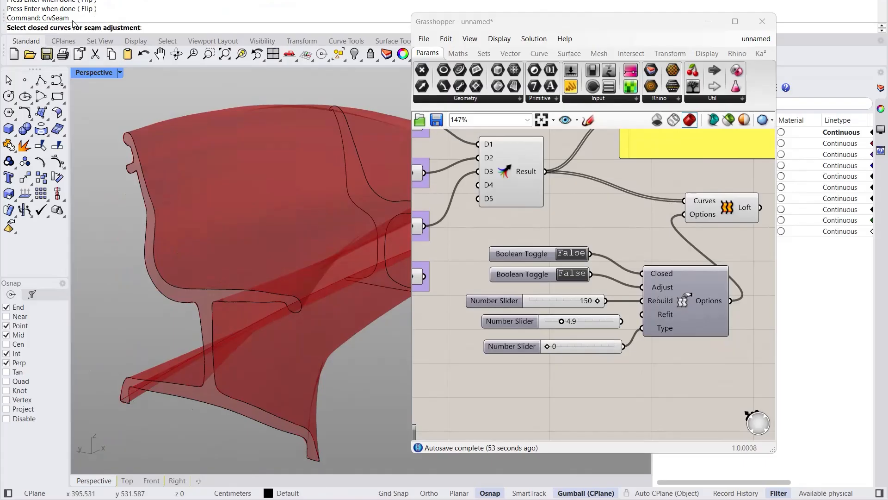
click(175, 393)
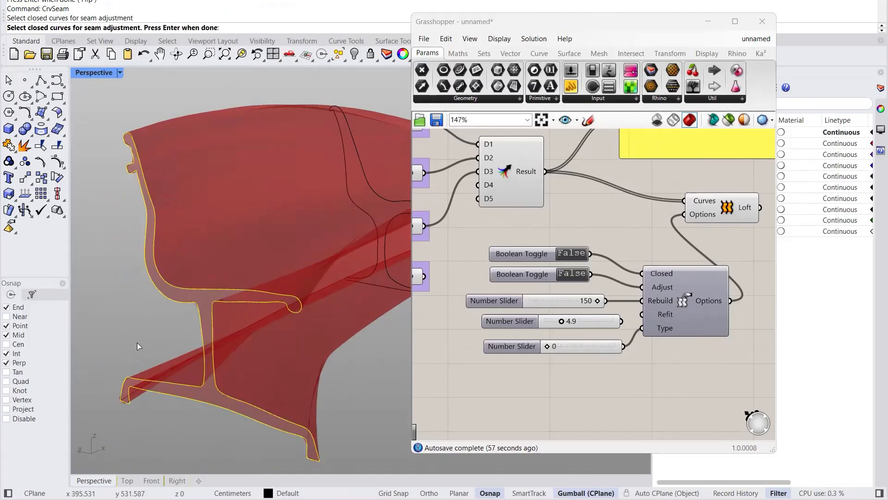
key(Return)
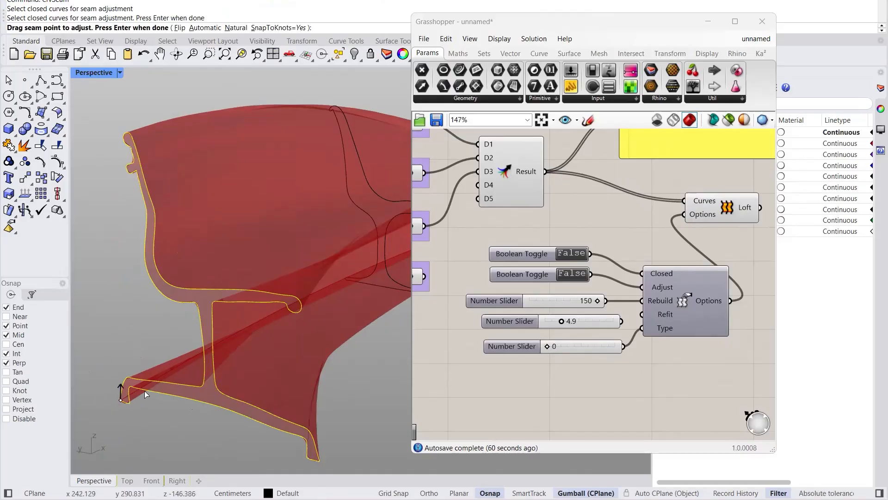
scroll(143, 393, up, 5)
scroll(122, 415, down, 5)
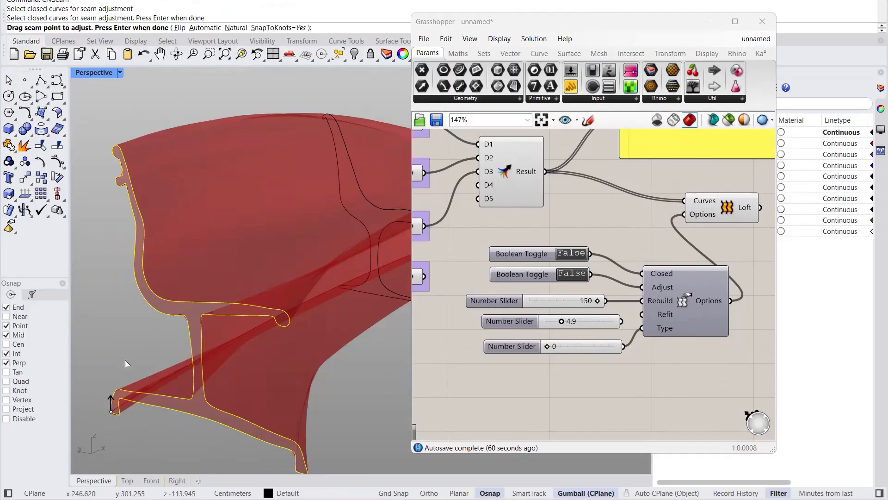
scroll(110, 409, up, 4)
drag(108, 422, 215, 394)
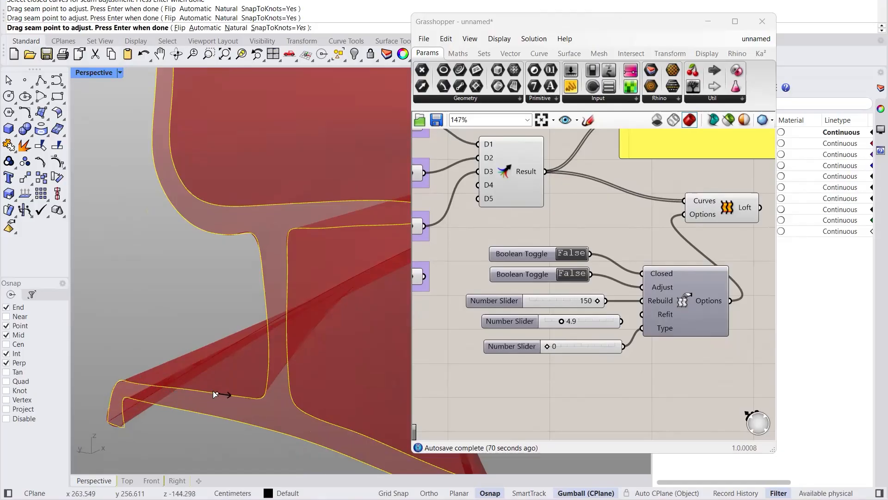
key(Return)
Step: Examine the loft from several angles with the relocated Eames seam, and undo the seam adjustment
scroll(212, 391, down, 5)
right_drag(226, 319, 278, 325)
scroll(155, 327, down, 8)
right_drag(145, 327, 316, 342)
right_drag(393, 348, 306, 324)
scroll(217, 291, up, 10)
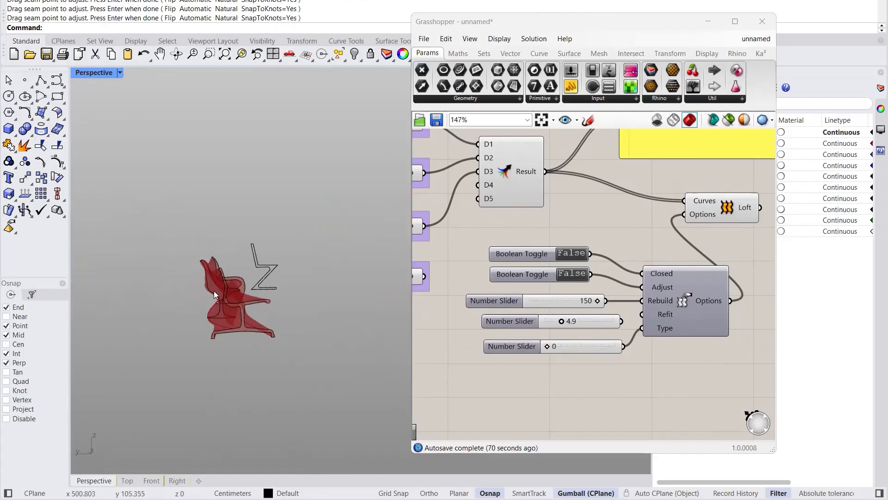
right_drag(270, 288, 238, 301)
scroll(239, 302, down, 7)
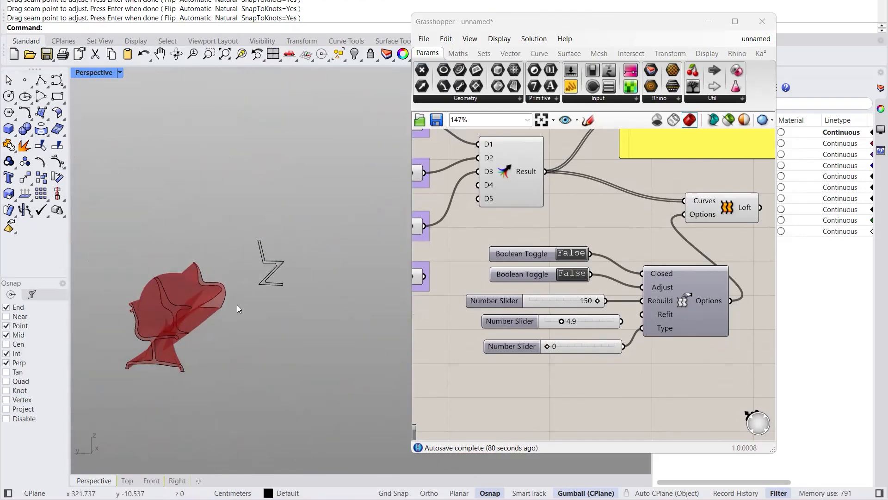
scroll(179, 320, up, 5)
right_drag(179, 320, 132, 340)
scroll(132, 339, down, 6)
scroll(203, 329, up, 6)
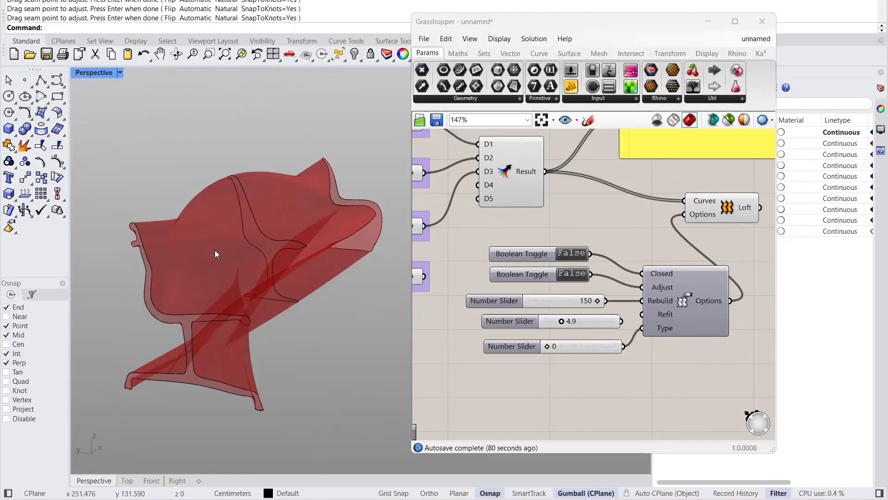
key(ctrl+z)
right_drag(337, 354, 212, 333)
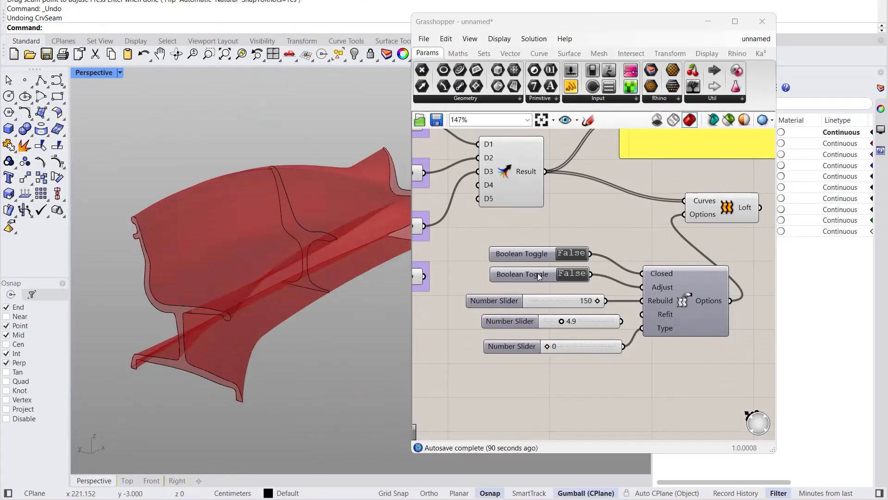
Step: Set the toggle for the Adjust input to True and examine the loft between the chair profiles
double_click(567, 273)
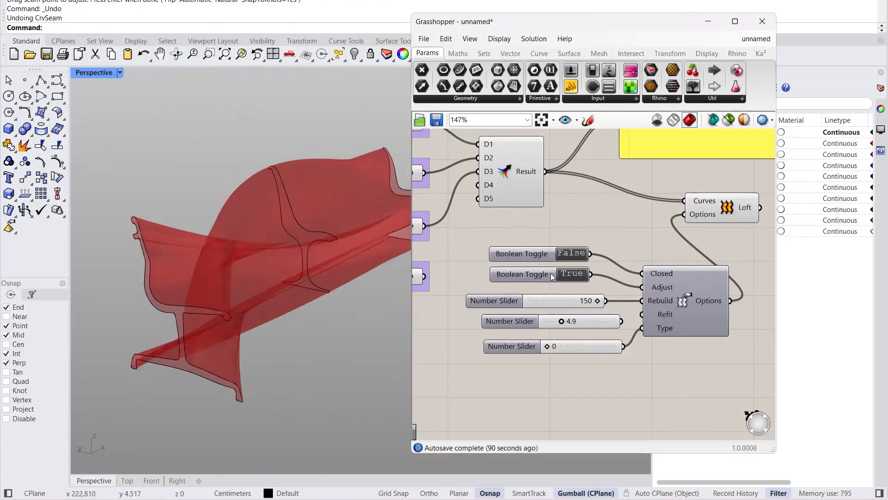
right_drag(329, 282, 361, 213)
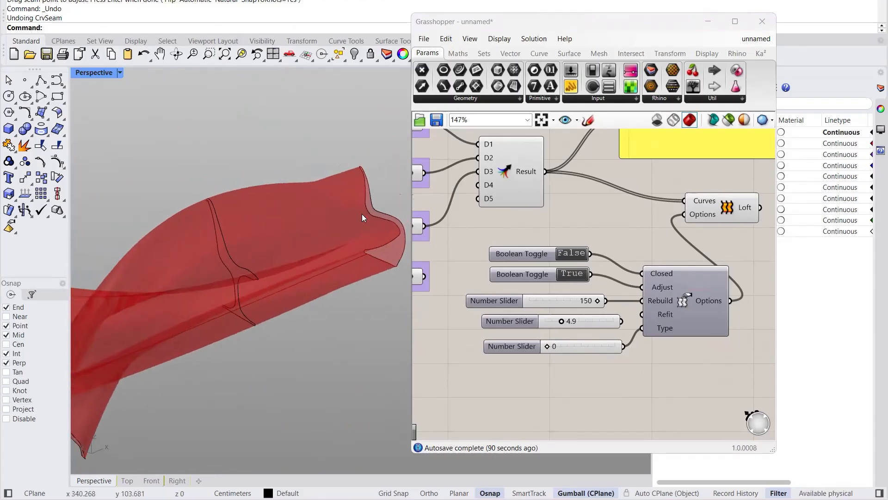
right_drag(241, 213, 250, 253)
Step: Move the Saarinen curve slightly along its X axis, deselect it, and examine the loft around it
click(250, 253)
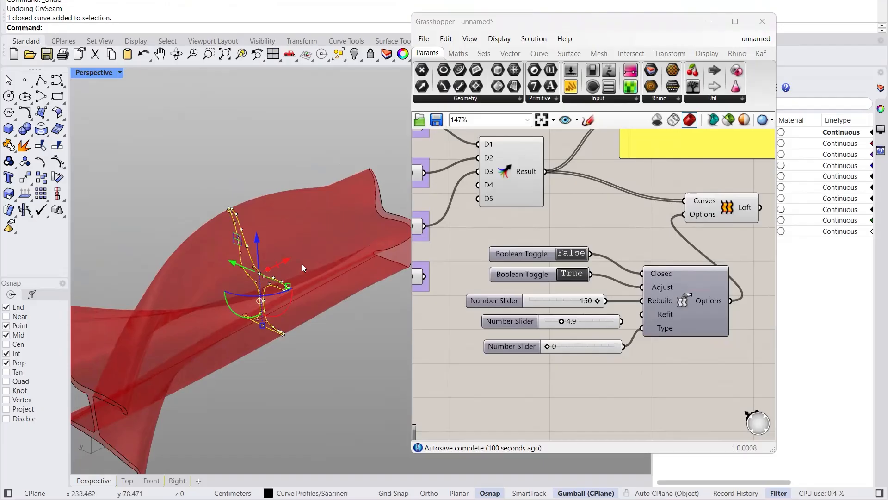
scroll(302, 264, up, 3)
mouse_move(274, 261)
mouse_down()
mouse_move(313, 249)
mouse_move(268, 261)
mouse_up()
right_drag(305, 330, 278, 277)
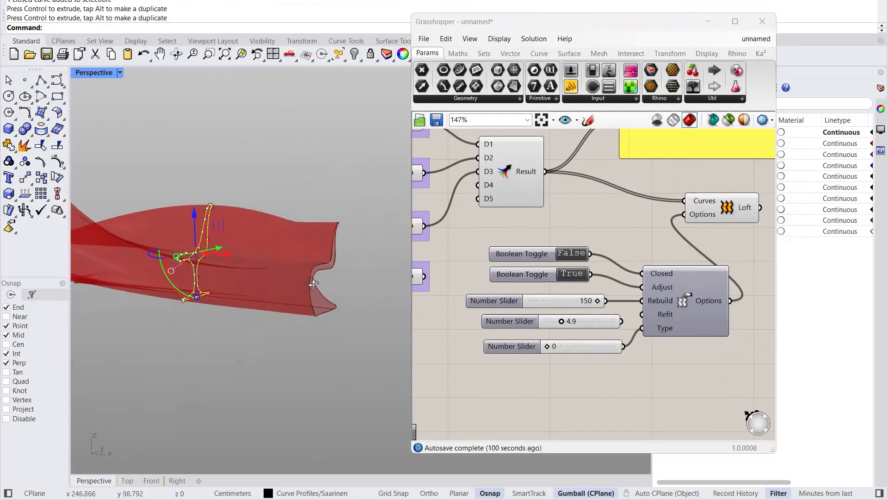
right_drag(313, 324, 277, 337)
click(265, 347)
right_drag(272, 256, 280, 258)
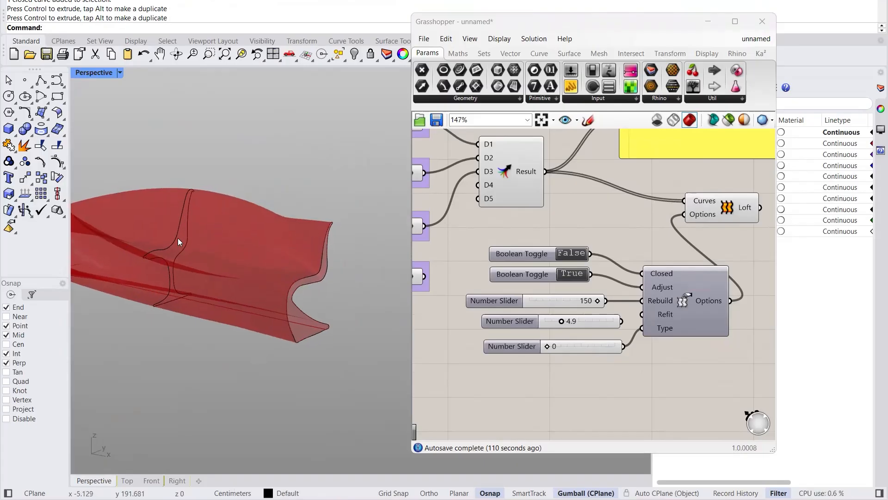
right_drag(292, 244, 244, 237)
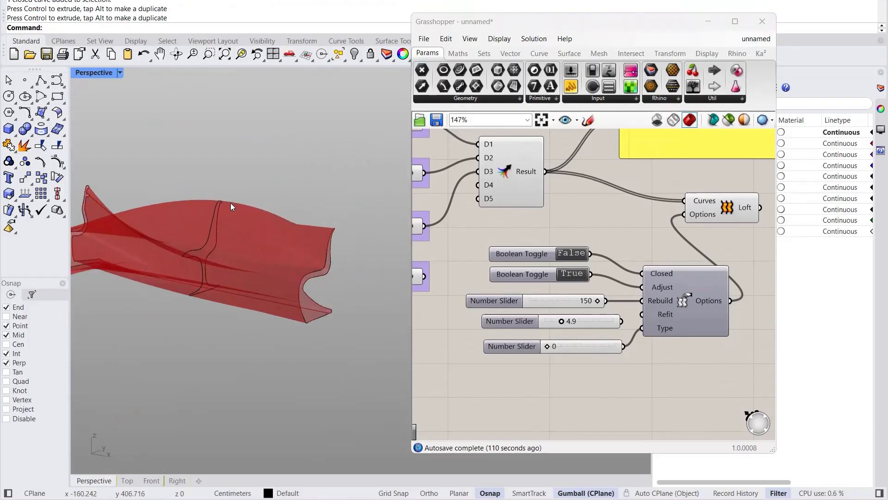
Step: Use CrvSeam on the Saarinen curve to move its seam point from the base tip onto the lower part of the pedestal
scroll(203, 234, up, 3)
click(216, 227)
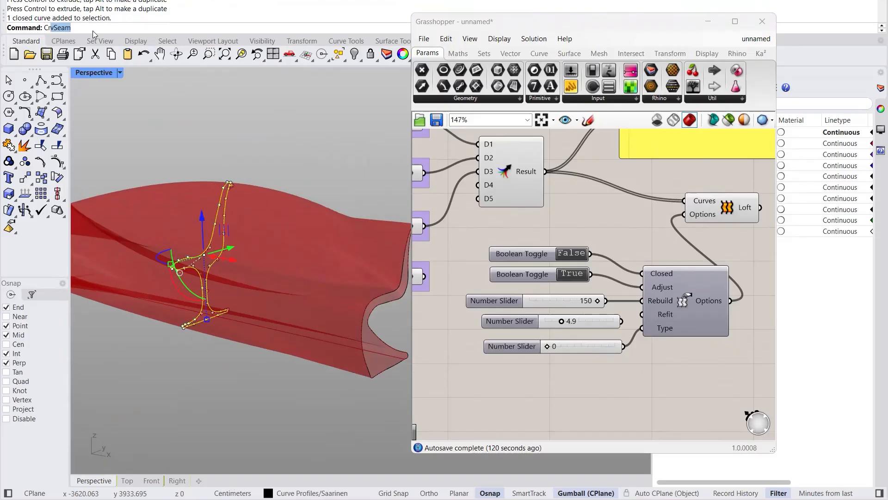
key(Return)
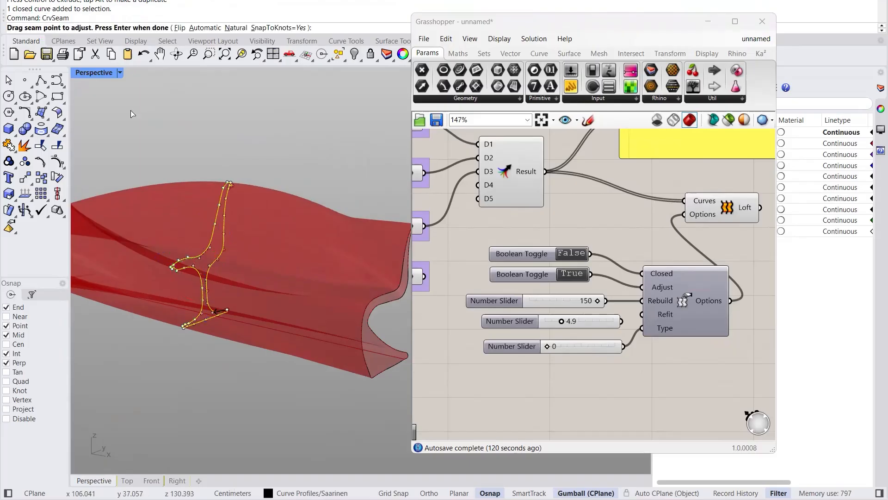
right_drag(241, 263, 260, 273)
right_drag(326, 236, 329, 236)
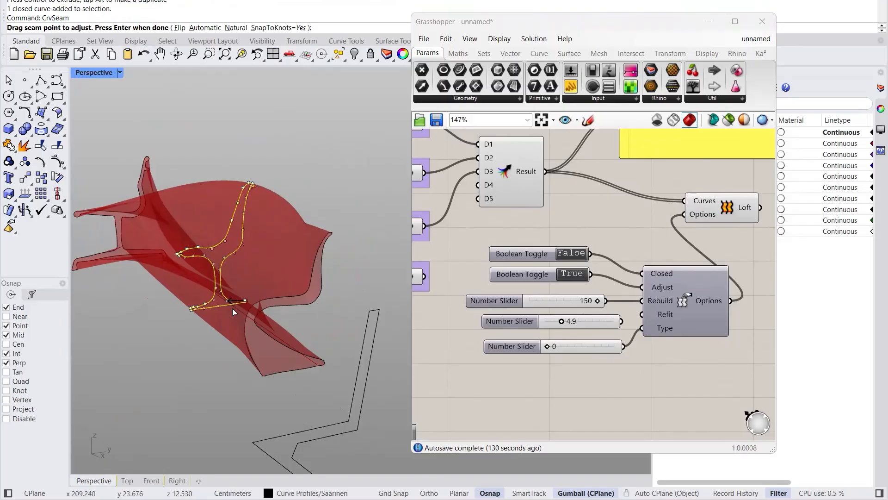
scroll(231, 303, up, 5)
scroll(235, 297, up, 1)
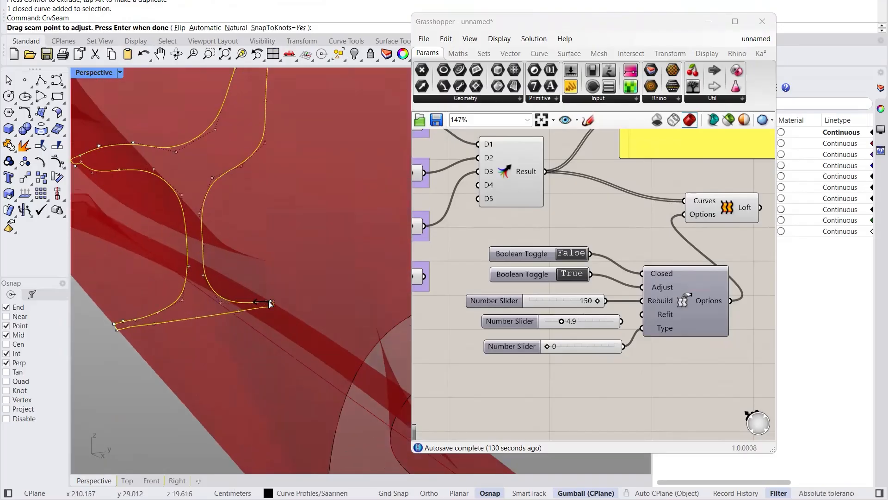
drag(271, 302, 253, 301)
drag(199, 268, 204, 271)
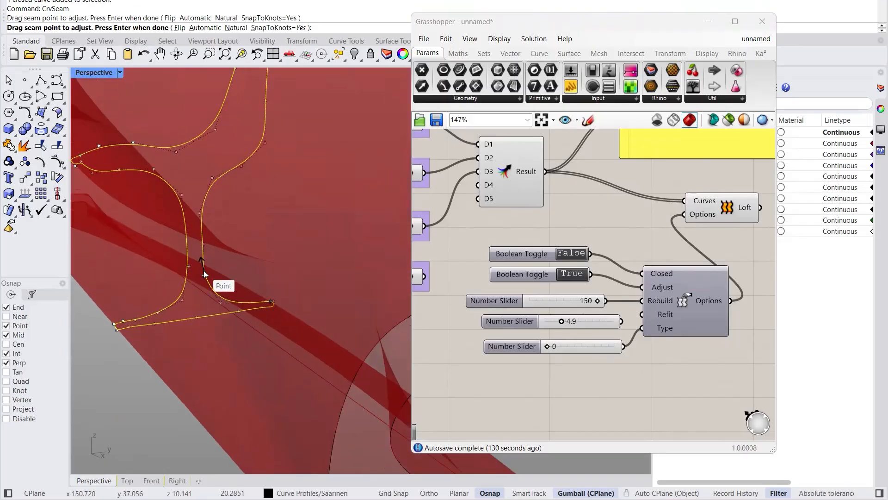
key(Return)
Step: Inspect the loft at the Eames end, try reversing the Eames curve with Flip, and undo the flip
scroll(204, 273, down, 5)
mouse_move(365, 226)
right_down()
mouse_move(338, 234)
mouse_move(300, 214)
mouse_move(380, 228)
right_up()
scroll(355, 255, down, 6)
scroll(271, 261, up, 3)
right_drag(239, 236, 317, 174)
right_drag(246, 198, 202, 251)
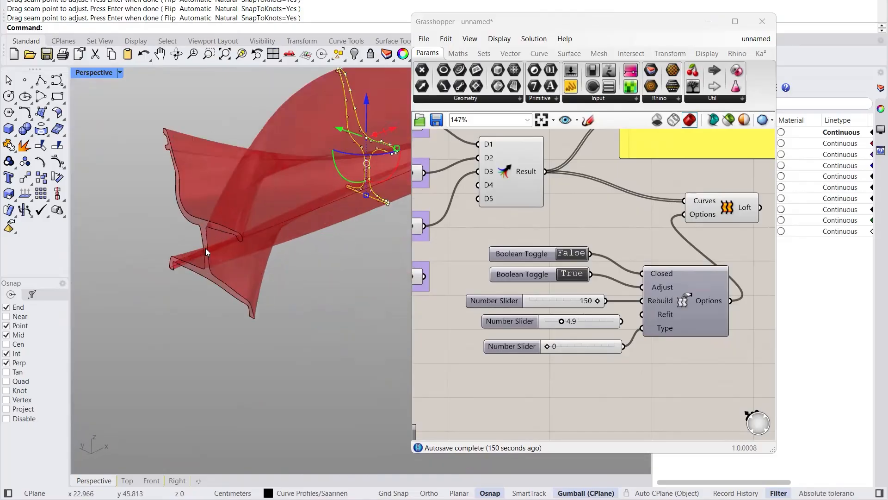
click(220, 226)
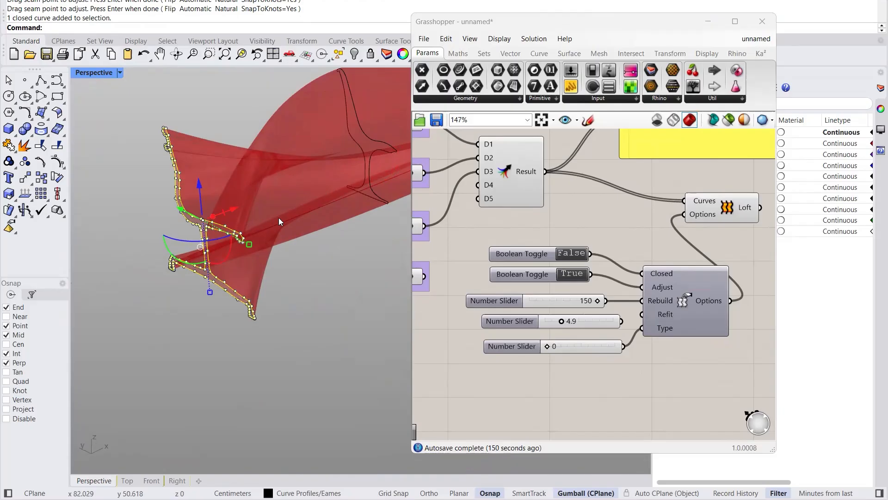
text(flip)
key(Return)
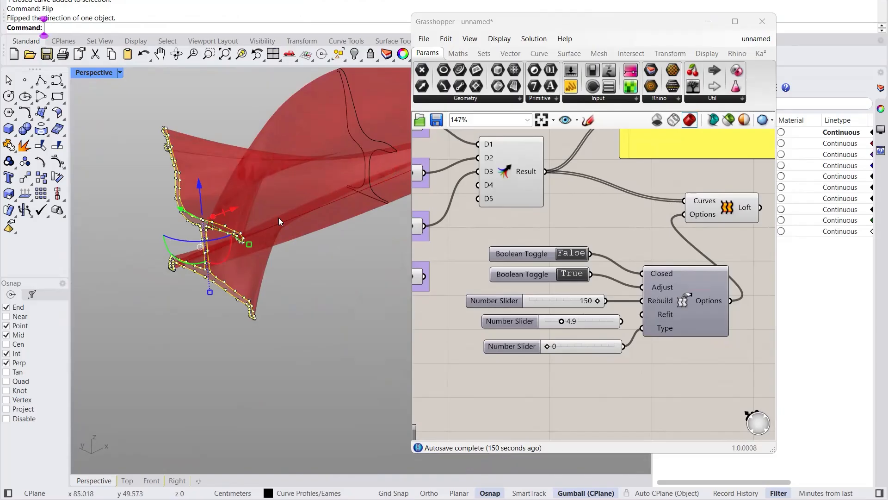
key(ctrl+z)
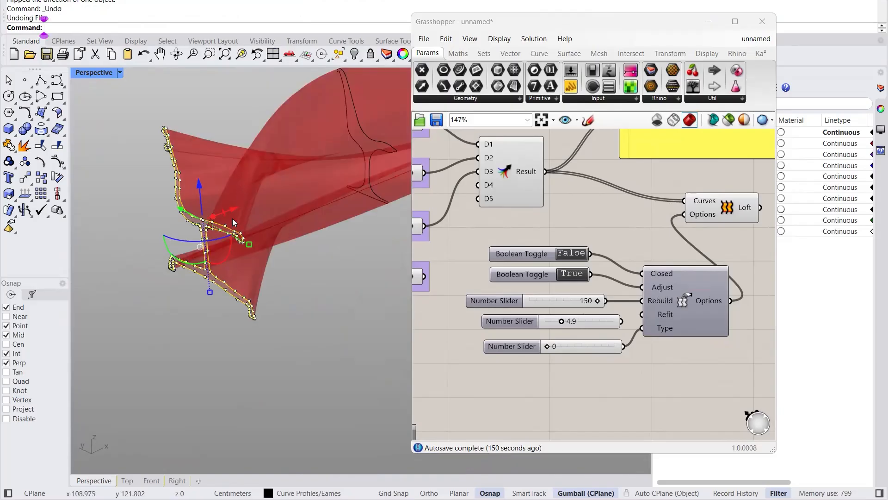
Step: Use CrvSeam on the Eames curve to move its seam point from the foot tip onto the underside of the base
right_drag(260, 203, 290, 211)
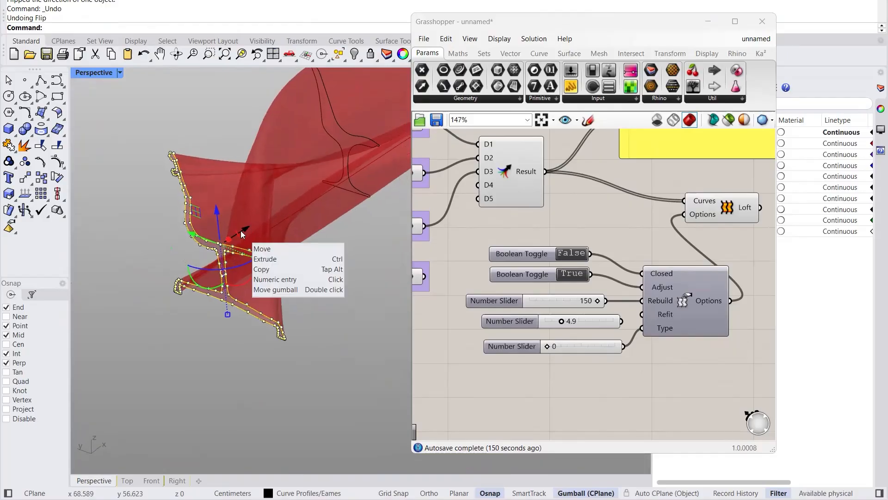
key(Return)
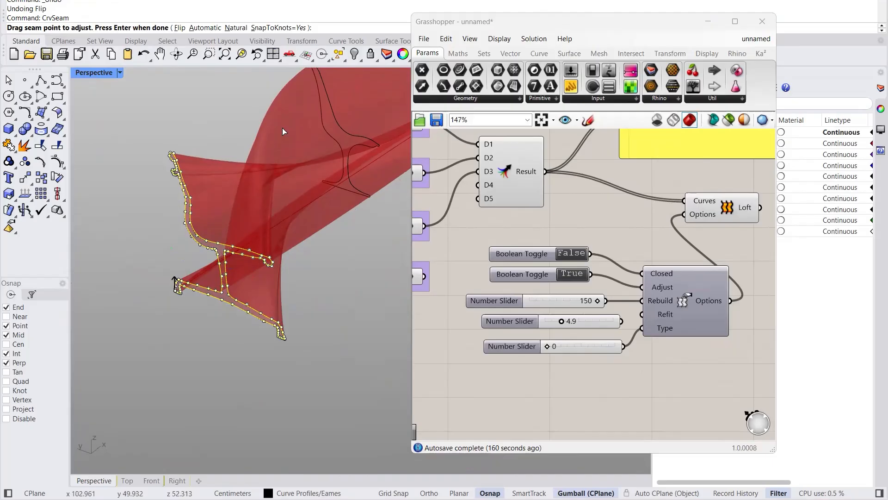
right_drag(200, 329, 280, 302)
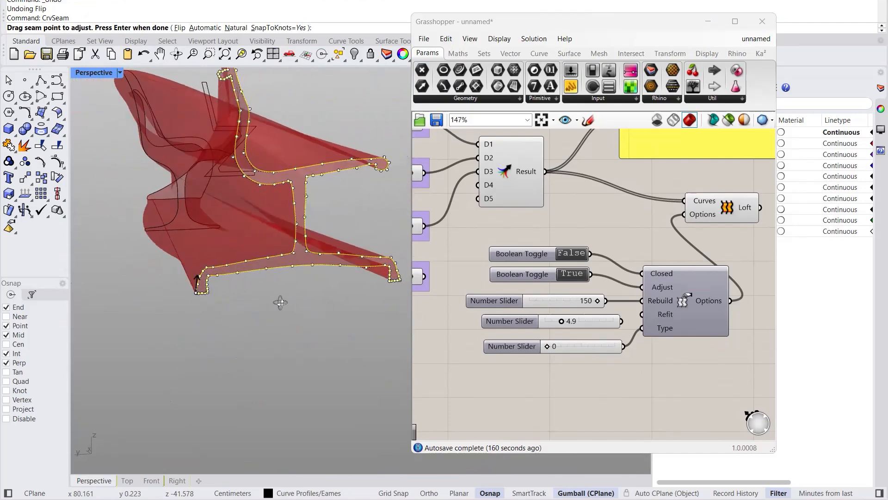
scroll(162, 285, up, 5)
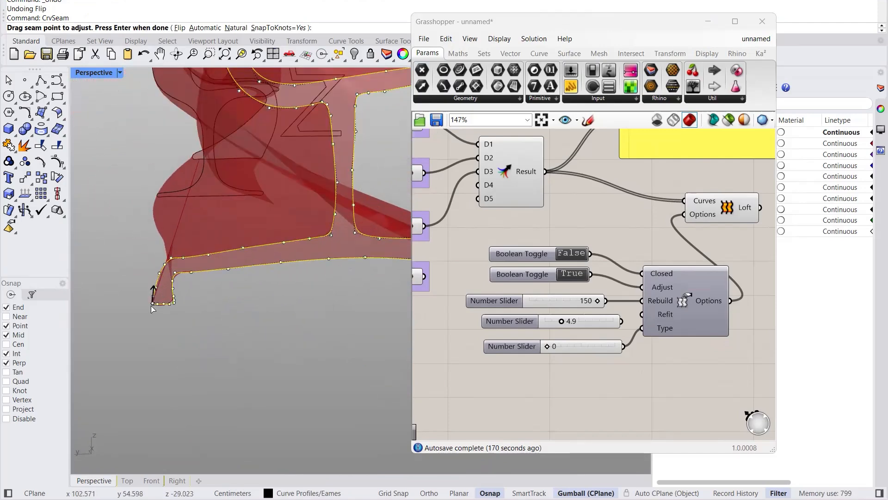
click(153, 304)
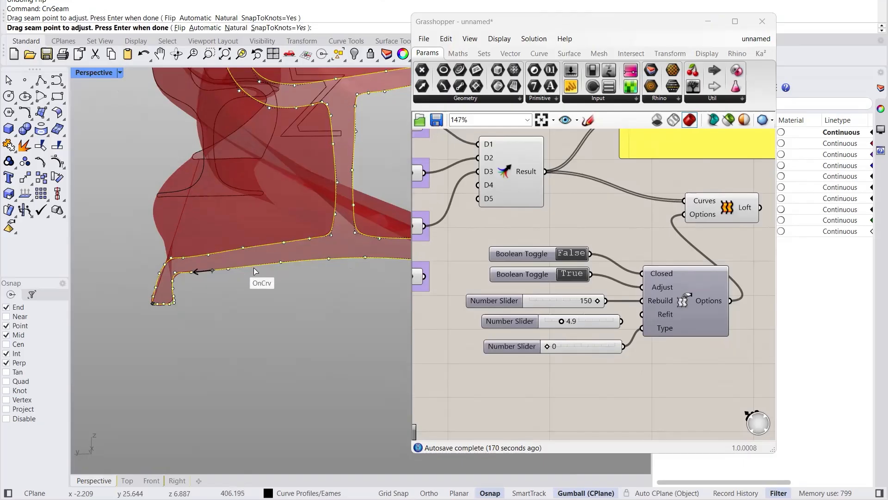
click(299, 263)
key(Return)
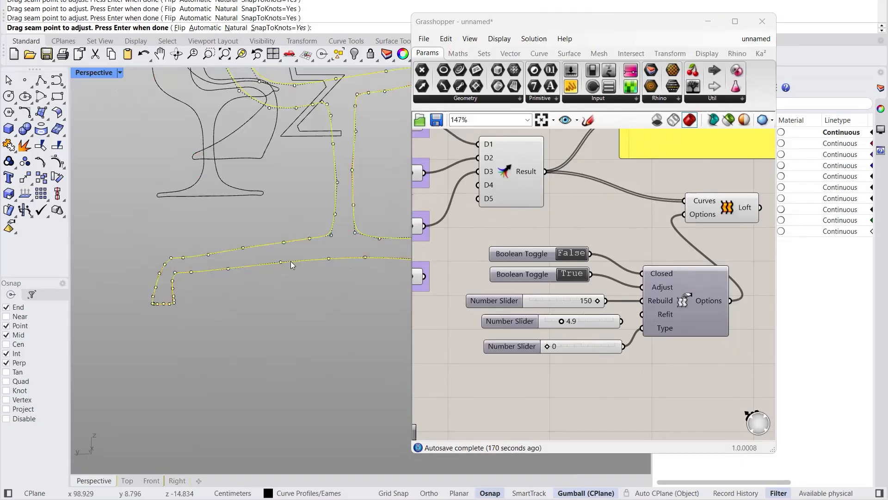
click(247, 302)
right_drag(320, 270, 265, 223)
scroll(270, 282, down, 7)
right_drag(256, 297, 235, 273)
Step: Use CrvSeam on the Eames curve to move its seam point from the base to where the pedestal meets the seat
click(232, 278)
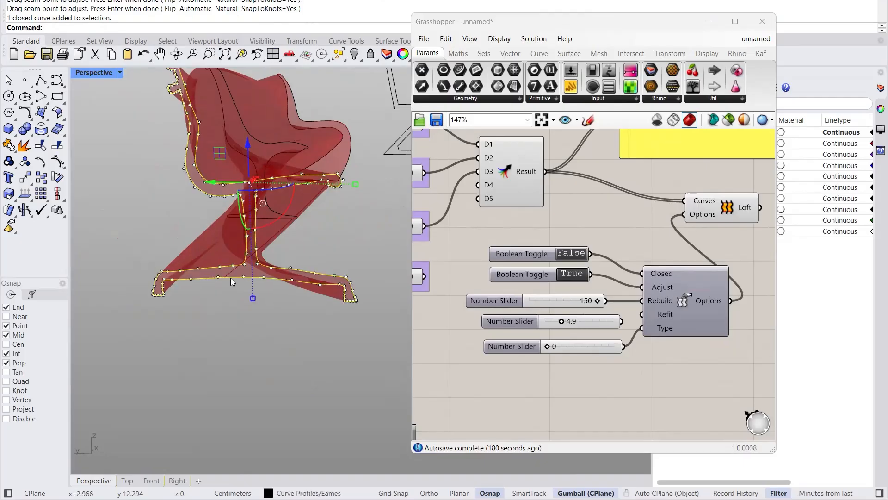
text(v)
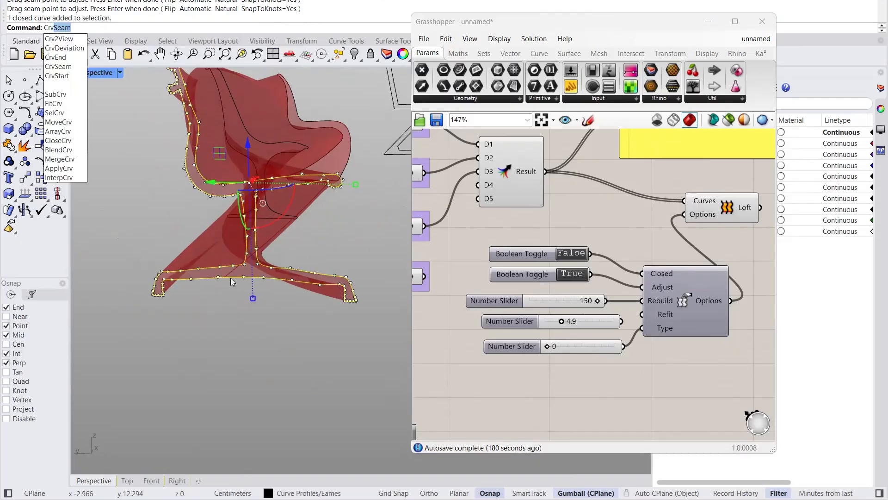
key(Return)
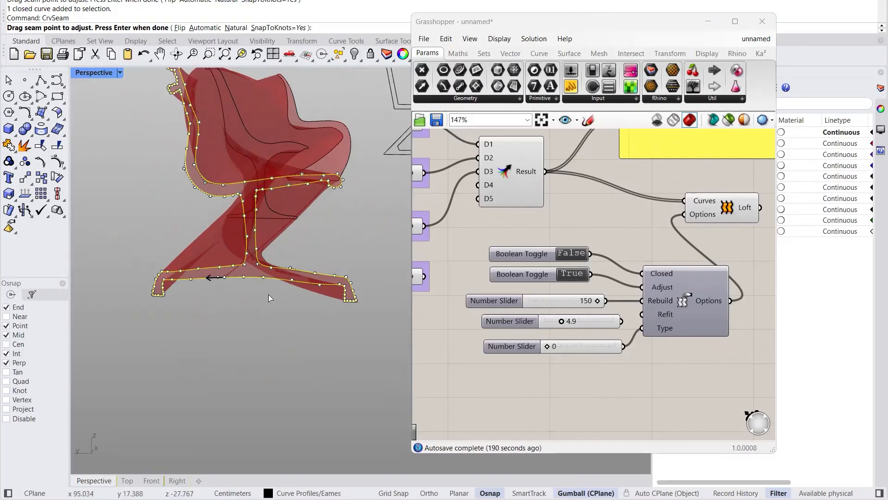
drag(224, 276, 155, 287)
drag(240, 260, 241, 196)
key(Return)
click(234, 328)
Step: Use CrvSeam on the Eames curve to move its seam point from the seat up near the top of the backrest
mouse_move(248, 229)
right_down()
mouse_move(305, 223)
mouse_move(276, 210)
mouse_move(260, 235)
mouse_move(258, 213)
mouse_move(250, 223)
right_up()
click(337, 261)
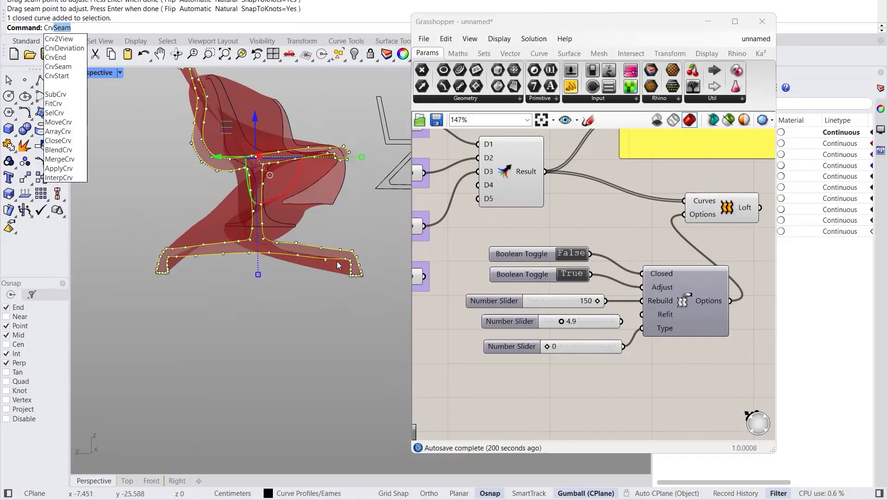
key(Return)
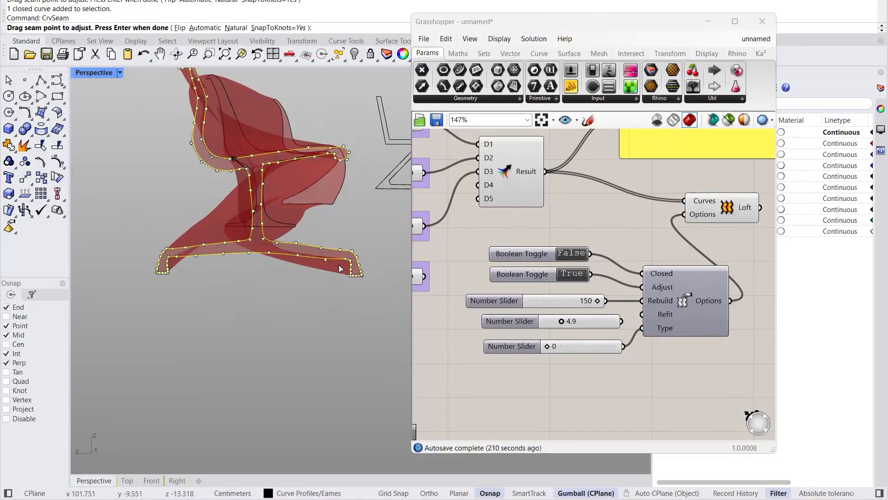
right_drag(311, 248, 302, 189)
drag(303, 186, 242, 83)
key(Return)
click(159, 272)
right_drag(234, 216, 218, 268)
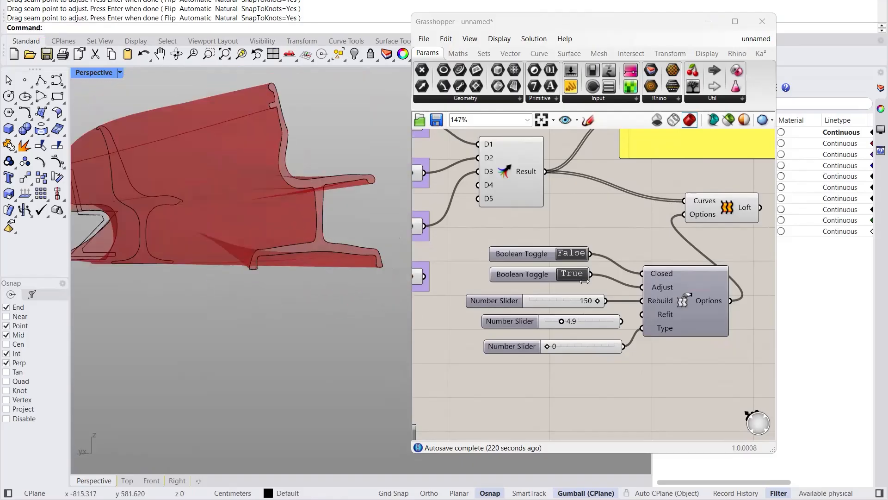
Step: Compare the loft with the Adjust toggle at False and back at True, and set the unconnected number slider to 8.7
double_click(573, 274)
right_drag(259, 222, 207, 256)
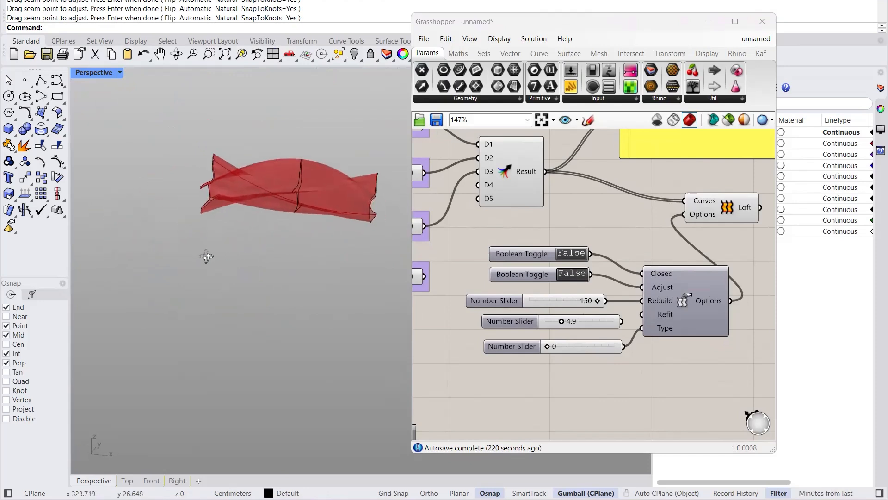
scroll(314, 182, up, 3)
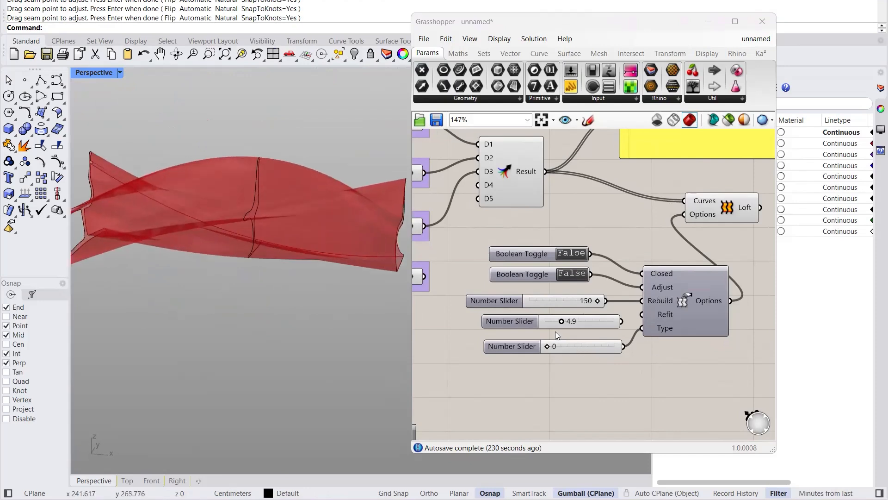
drag(561, 323, 584, 321)
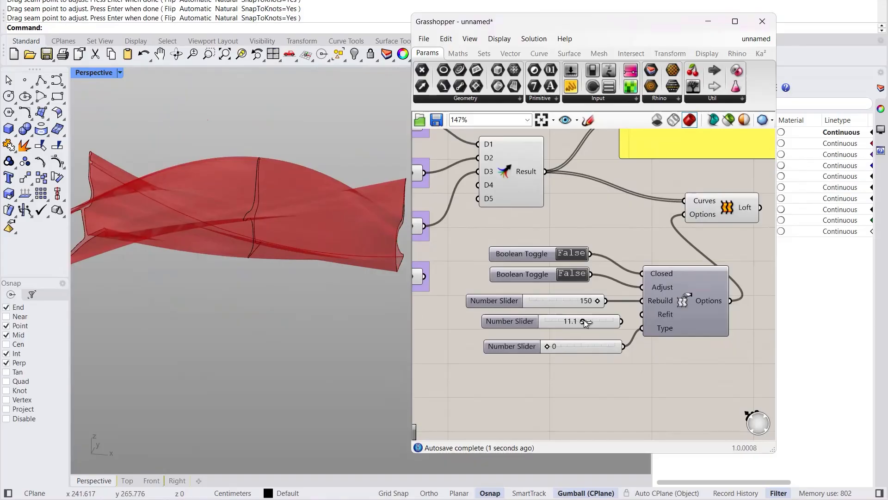
double_click(578, 274)
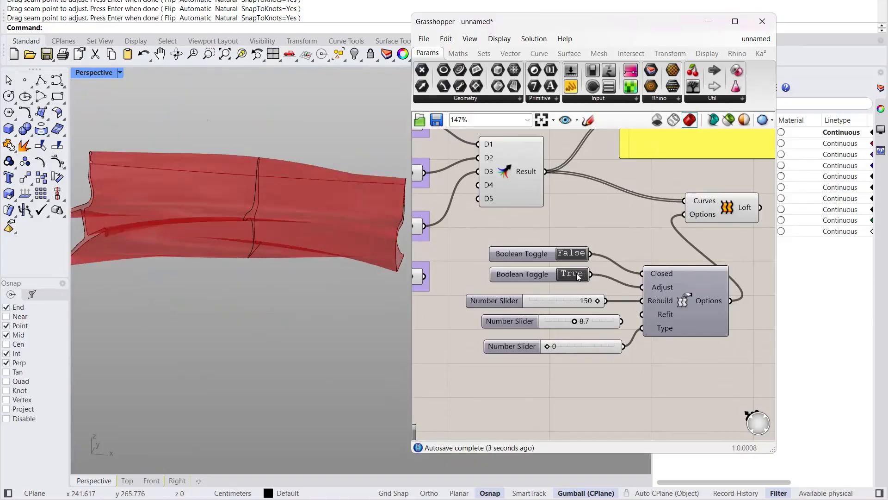
scroll(193, 263, down, 5)
right_drag(272, 233, 292, 310)
scroll(292, 310, up, 3)
right_drag(192, 348, 248, 360)
Step: Move the Eames curve slightly along its Y axis and deselect it
click(248, 360)
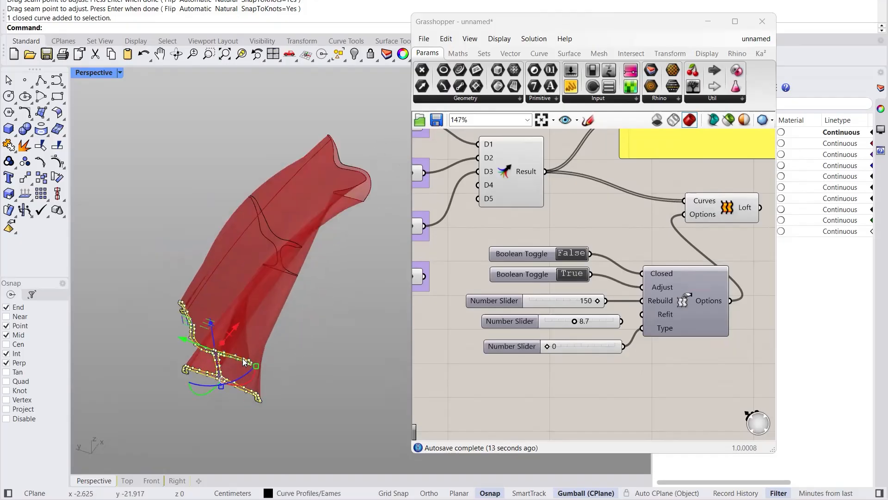
scroll(243, 328, up, 3)
drag(172, 347, 137, 325)
click(272, 343)
Step: Examine the loft between the Eames, Saarinen and Panton profiles from several angles for remaining twists
right_drag(331, 252, 348, 184)
right_drag(143, 221, 325, 237)
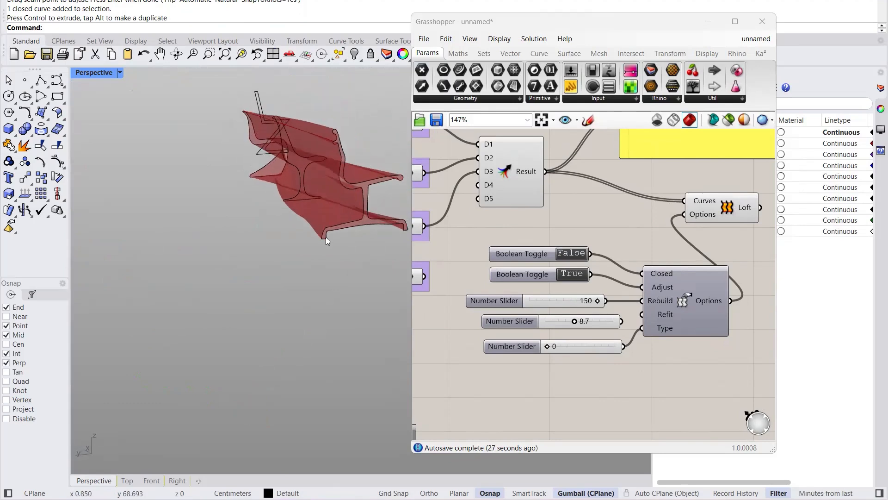
right_drag(267, 193, 242, 207)
scroll(236, 202, up, 3)
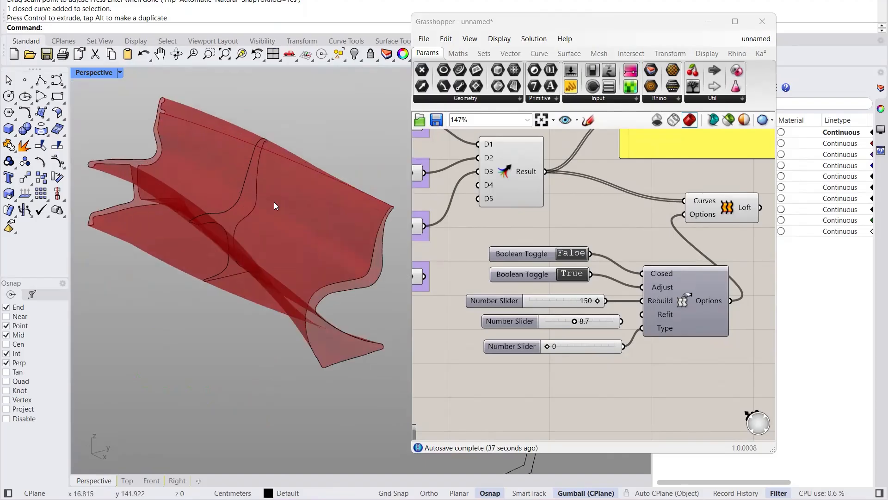
mouse_move(259, 262)
right_down()
mouse_move(259, 251)
mouse_move(258, 262)
right_up()
scroll(261, 263, down, 2)
scroll(309, 257, up, 2)
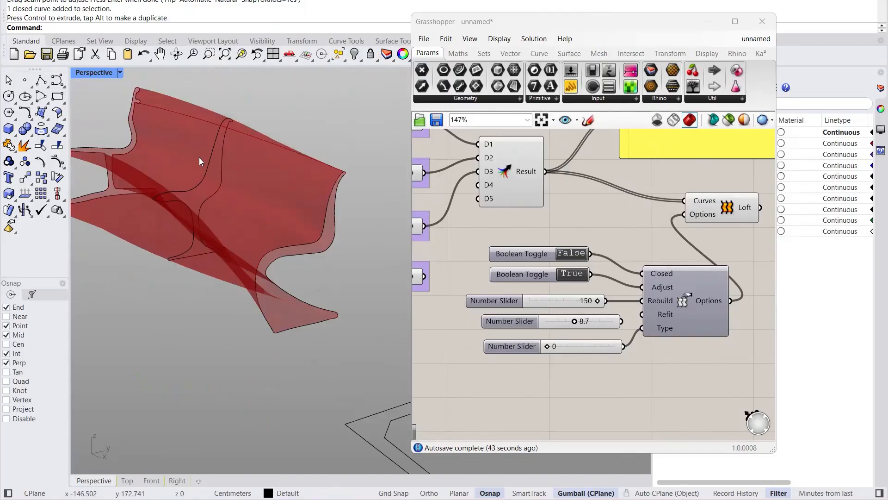
Step: Use CrvSeam on the Panton curve to move its seam point from the base tip to the opposite lower corner
right_drag(264, 205, 292, 238)
click(301, 340)
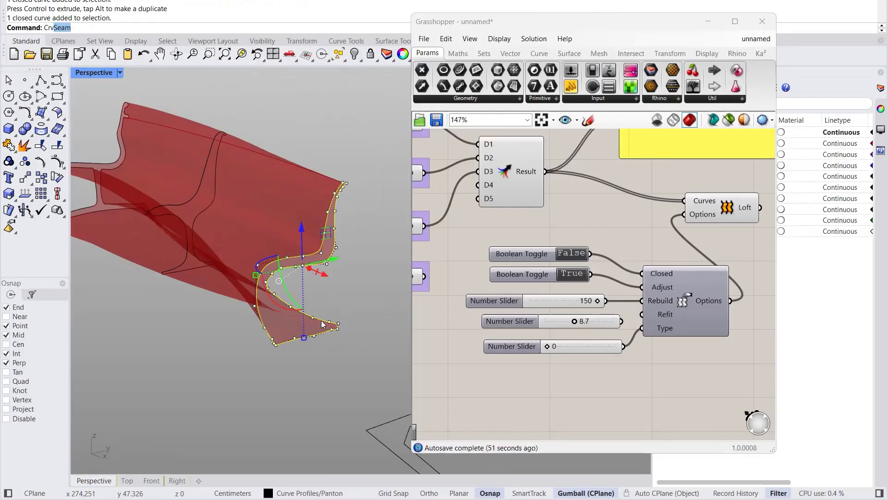
key(Return)
scroll(342, 336, up, 6)
scroll(344, 330, down, 6)
scroll(338, 327, up, 6)
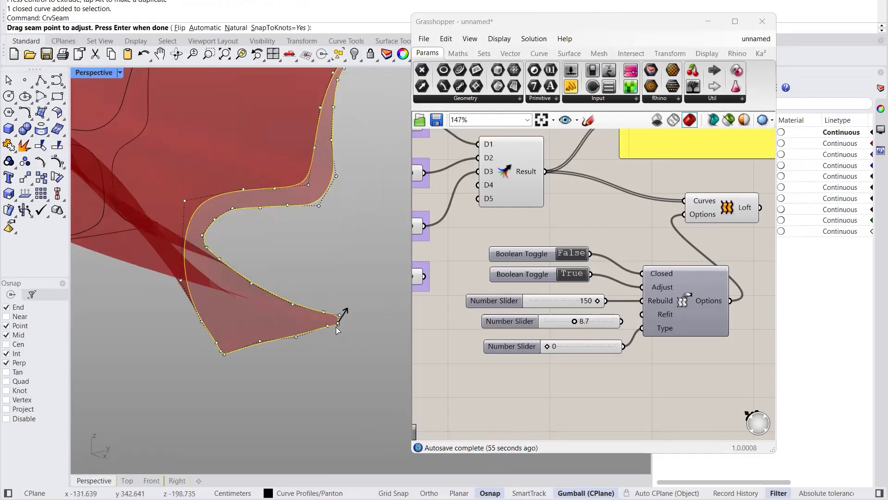
drag(337, 325, 230, 351)
key(Return)
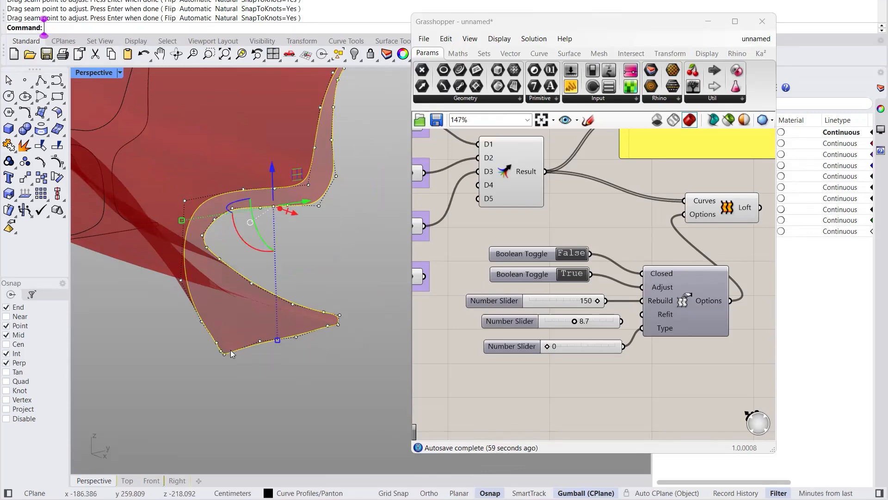
scroll(225, 353, down, 8)
right_drag(224, 353, 229, 312)
scroll(334, 244, up, 4)
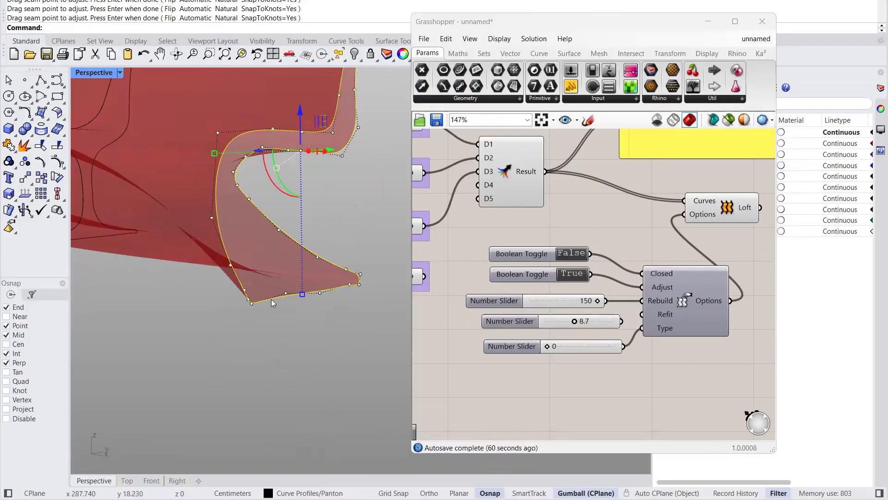
Step: Use CrvSeam on the Panton curve to move its seam point from the lower corner up to the outer bend of the seat
click(283, 295)
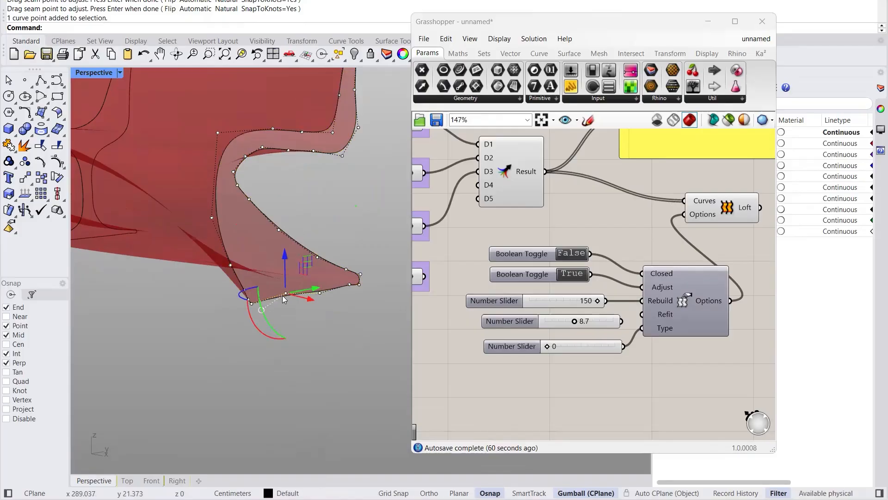
key(Return)
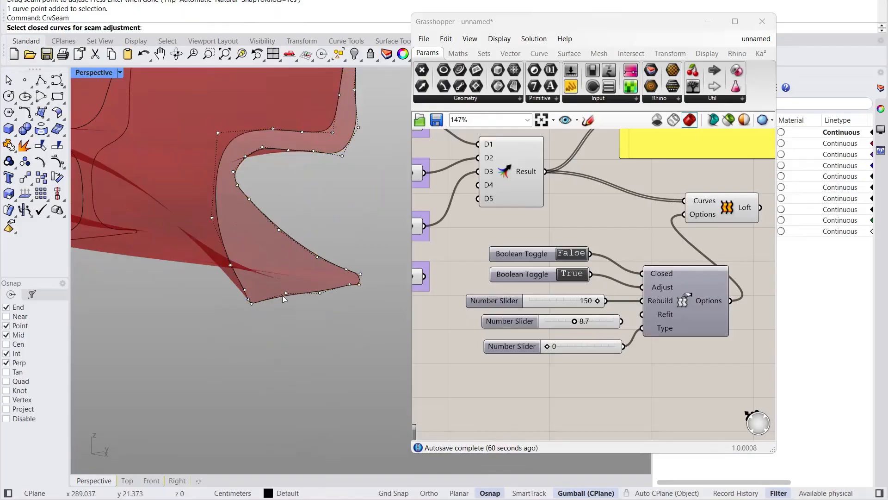
scroll(284, 282, down, 4)
scroll(284, 301, up, 4)
click(275, 369)
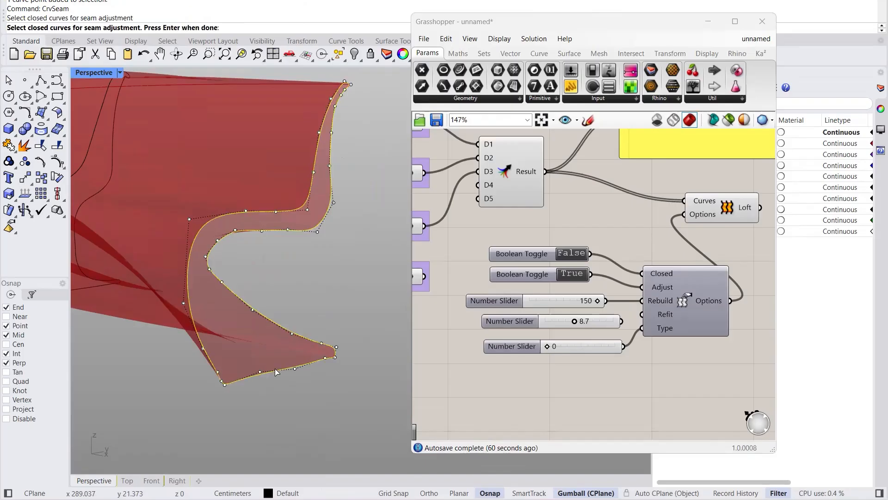
key(Return)
drag(231, 388, 204, 230)
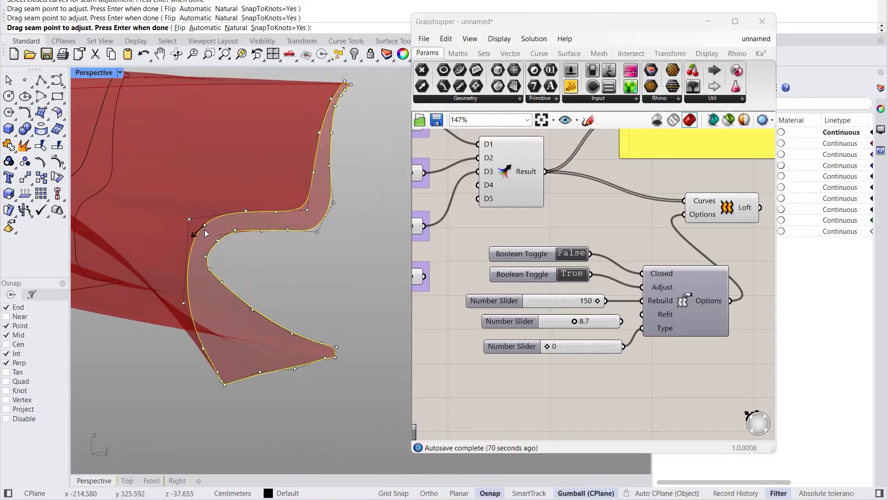
key(Return)
scroll(236, 298, down, 4)
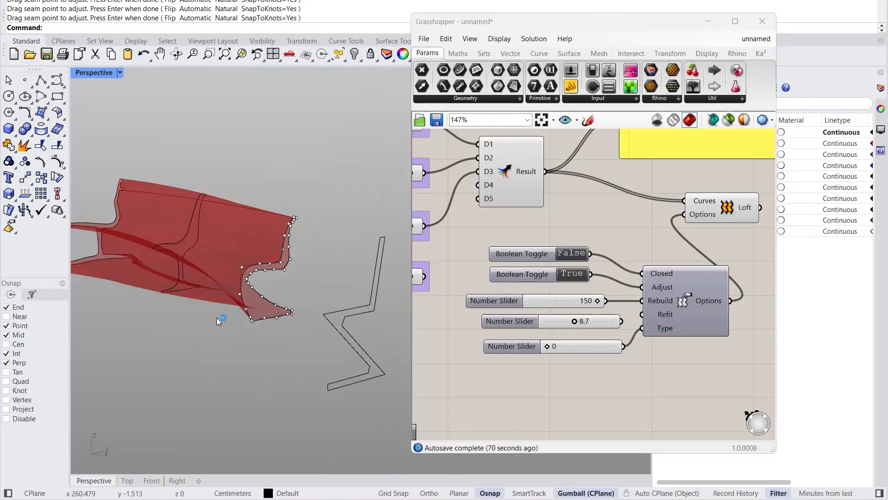
scroll(231, 308, up, 3)
Step: Switch the Adjust toggle to False and back to True, and examine the loft at the Panton end
double_click(576, 276)
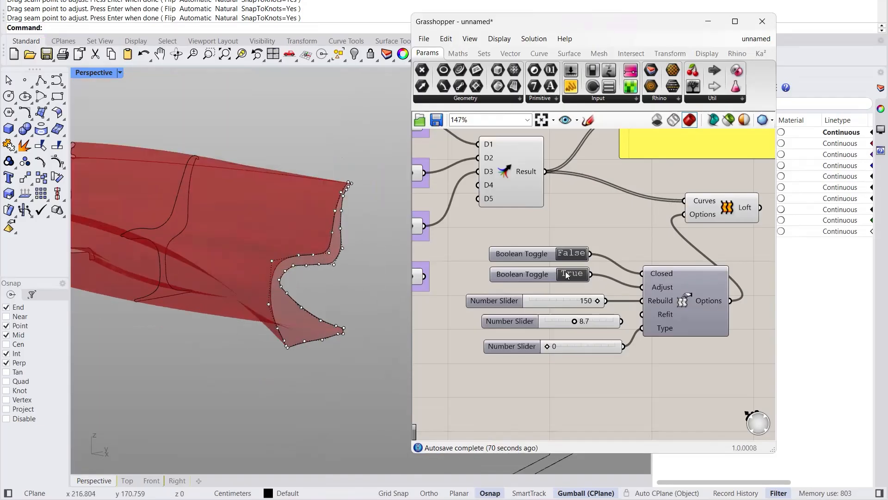
double_click(573, 274)
right_drag(245, 352, 254, 292)
scroll(257, 331, down, 6)
scroll(274, 272, up, 6)
right_drag(173, 167, 222, 208)
scroll(217, 223, down, 7)
scroll(227, 326, up, 7)
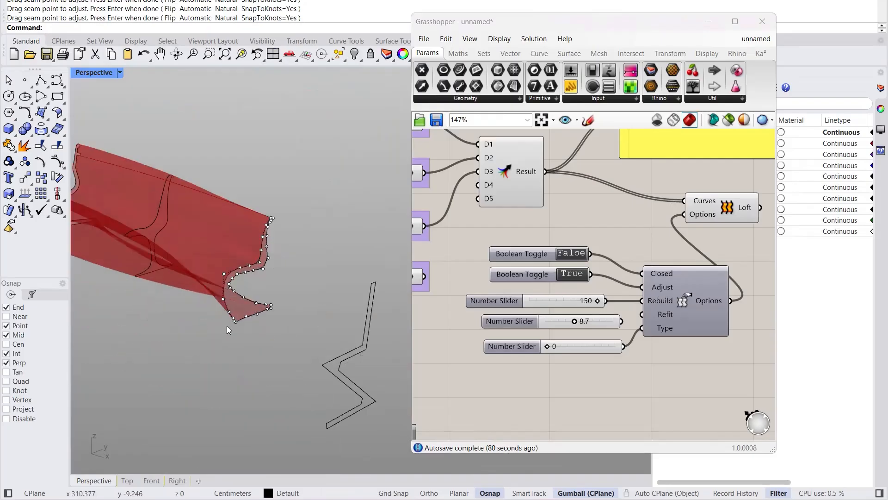
Step: Move the Panton curve slightly upward, deselect it, and check the overall loft
click(255, 263)
scroll(325, 281, down, 4)
right_drag(326, 282, 348, 368)
scroll(362, 372, up, 4)
drag(348, 352, 348, 314)
click(230, 392)
right_drag(230, 392, 267, 345)
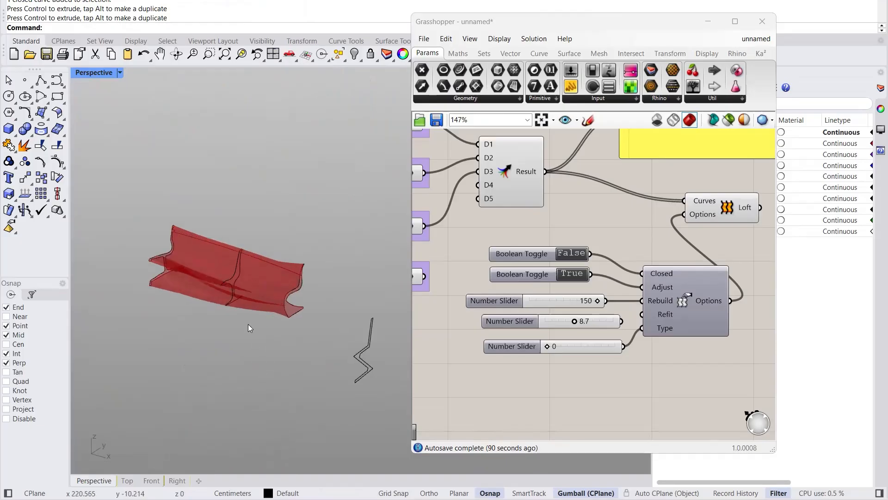
scroll(248, 323, down, 4)
scroll(314, 327, up, 4)
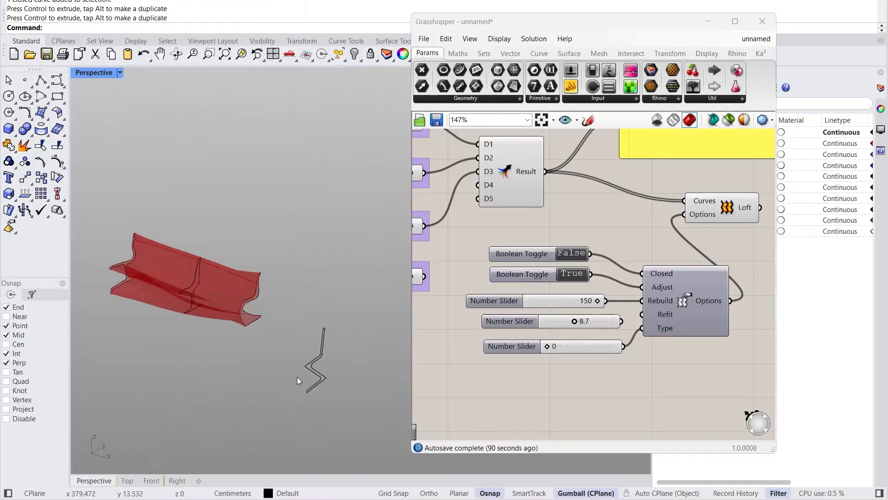
Step: Connect the Zig Zag curve to the D5 input of the Merge component to add it to the loft
double_click(77, 73)
double_click(77, 73)
scroll(131, 213, down, 3)
scroll(343, 248, up, 3)
right_drag(526, 244, 600, 265)
right_drag(490, 281, 482, 307)
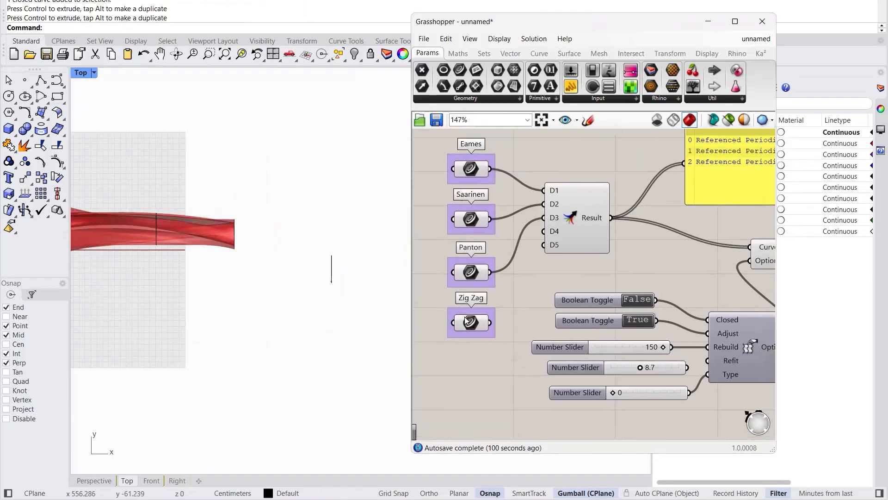
scroll(285, 285, down, 5)
scroll(240, 259, up, 3)
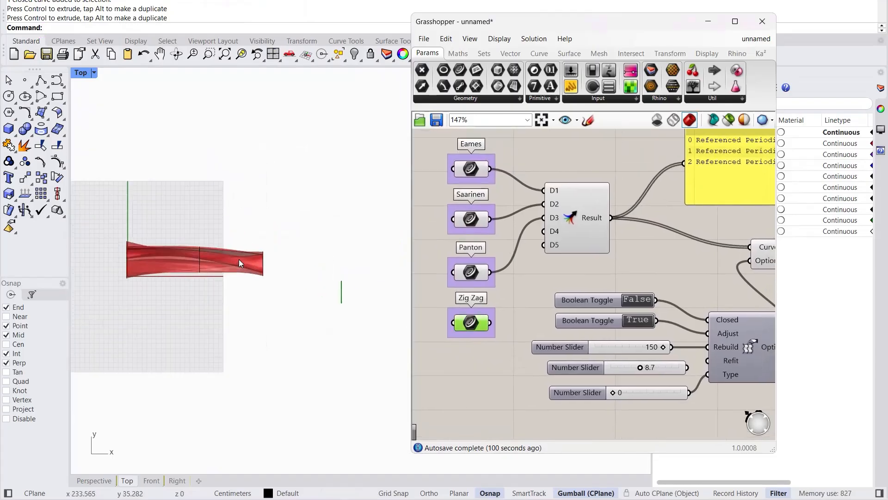
scroll(130, 256, up, 3)
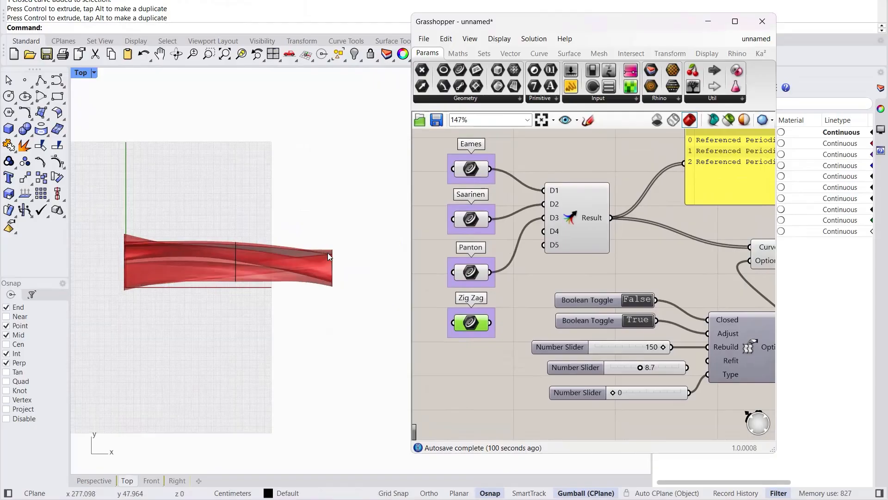
scroll(135, 274, down, 2)
drag(489, 323, 544, 244)
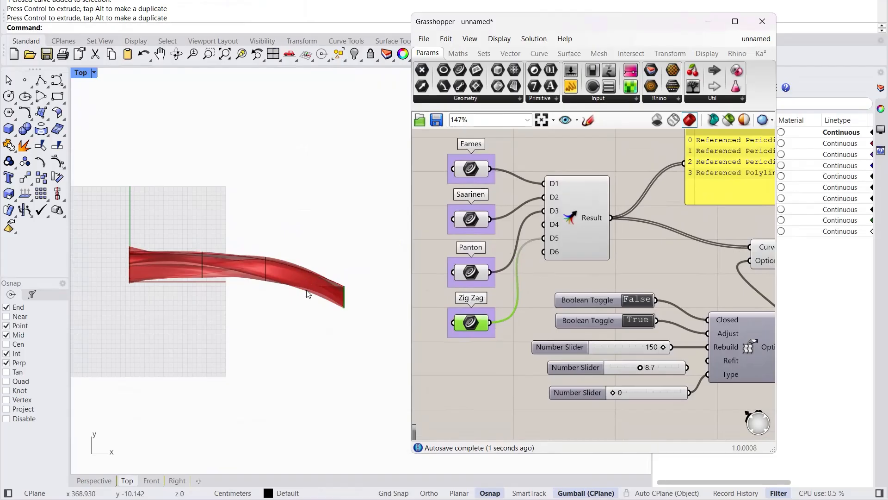
Step: Examine the loft with the Zig Zag profile in the Perspective and Right views, moving the Grasshopper window aside
double_click(79, 73)
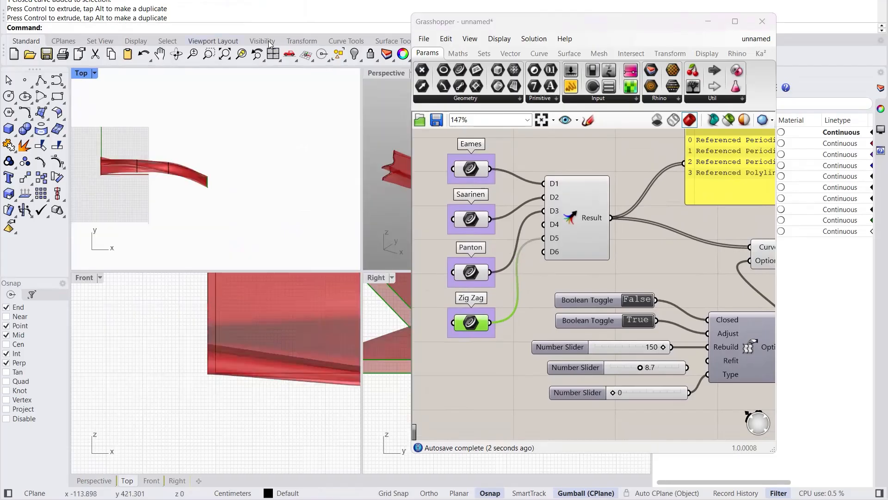
double_click(372, 74)
right_drag(231, 233, 290, 223)
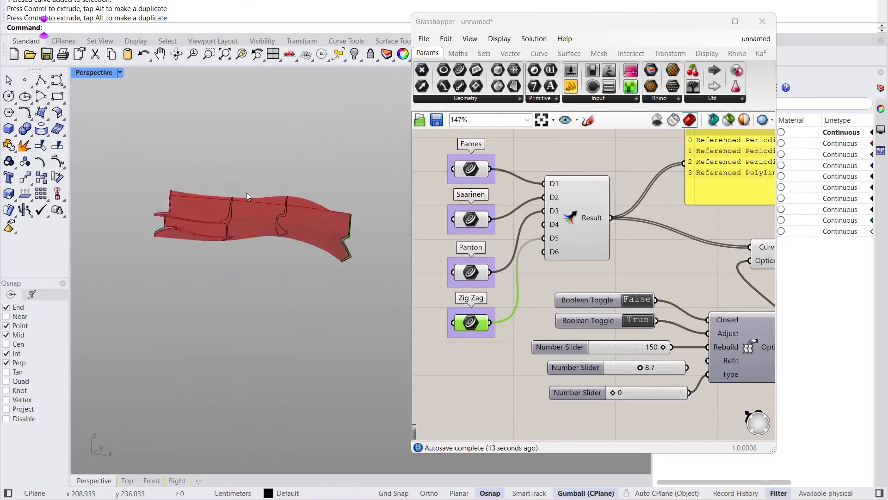
double_click(94, 73)
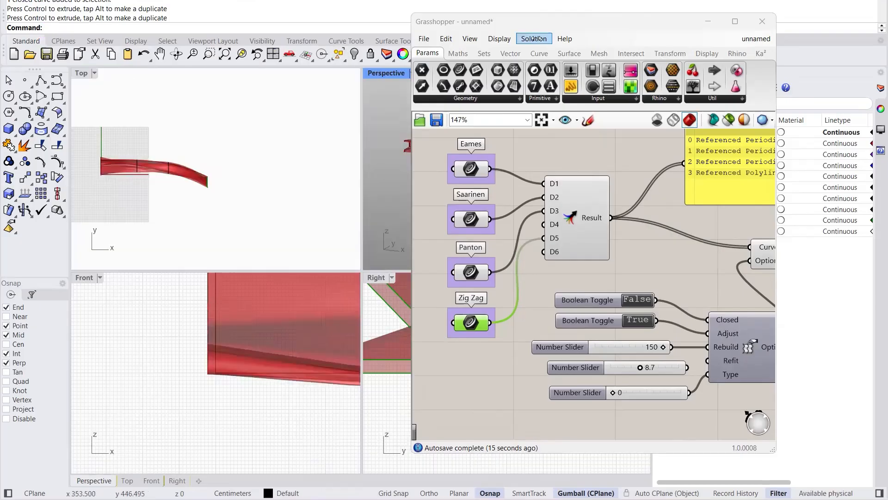
drag(459, 29, 628, 63)
double_click(376, 276)
scroll(305, 340, down, 13)
scroll(369, 299, up, 4)
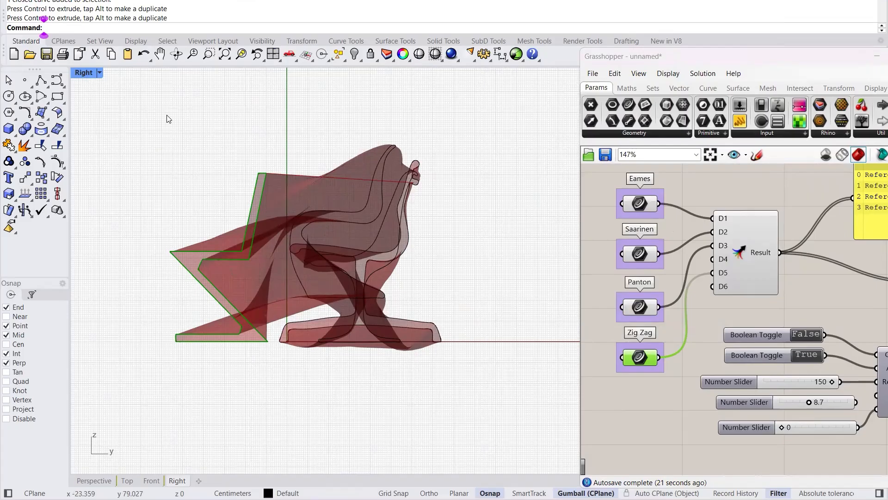
double_click(86, 73)
double_click(388, 75)
mouse_move(300, 232)
right_down()
mouse_move(283, 237)
mouse_move(293, 239)
right_up()
scroll(293, 240, up, 3)
mouse_move(346, 266)
right_down()
mouse_move(418, 267)
mouse_move(299, 293)
mouse_move(313, 261)
mouse_move(340, 266)
right_up()
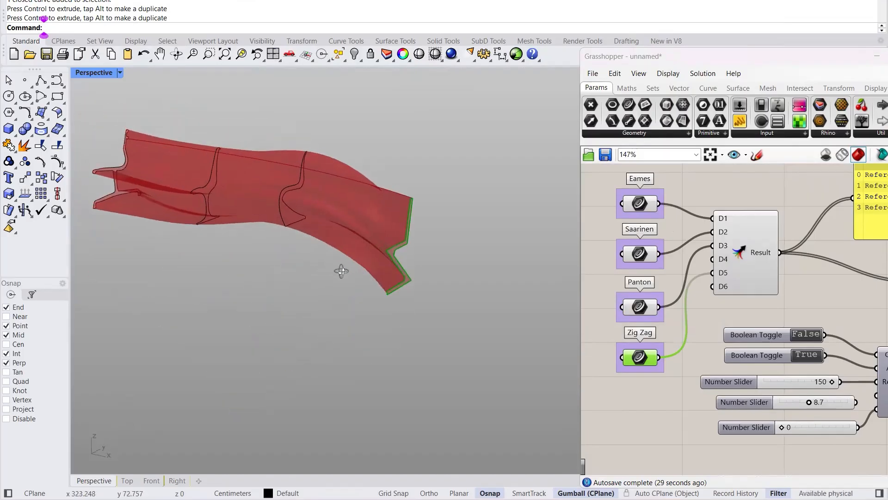
Step: Move the Zig Zag curve about 47 cm along the X axis toward the Panton curve
scroll(399, 260, up, 3)
click(394, 267)
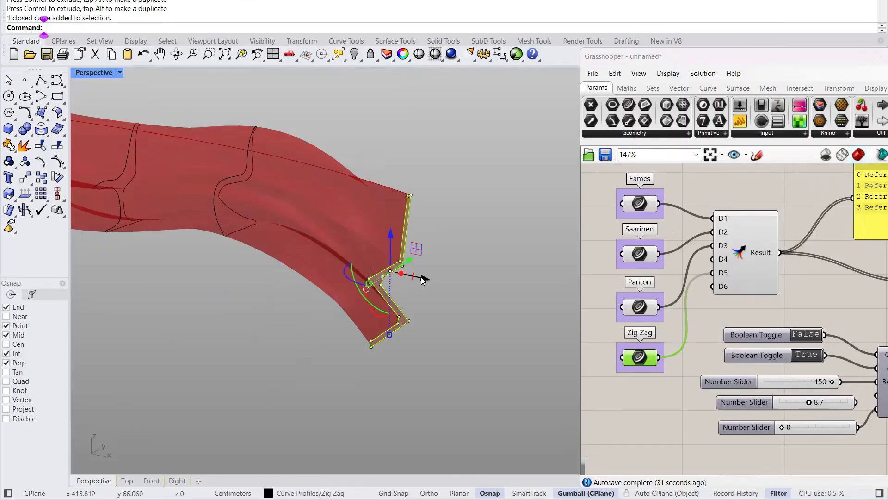
drag(426, 279, 356, 260)
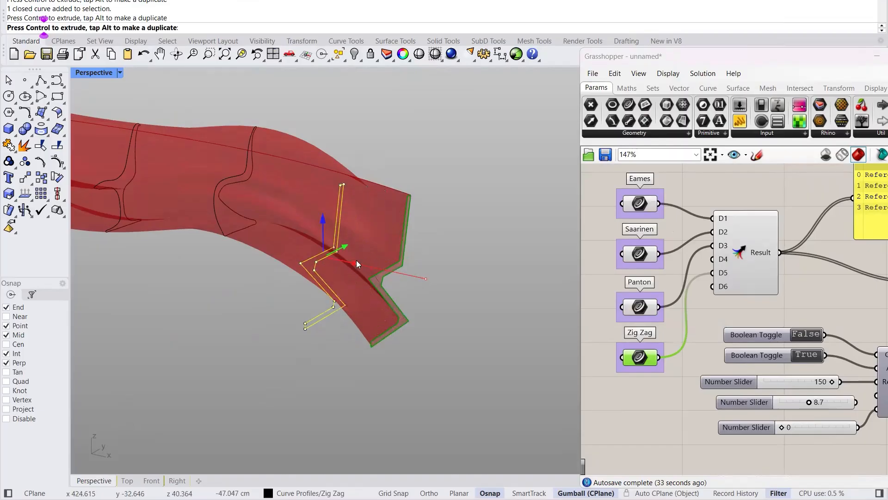
Step: Move the Zig Zag curve along the Y axis to line up with the other profiles, and deselect it
scroll(362, 267, down, 5)
right_drag(362, 267, 319, 272)
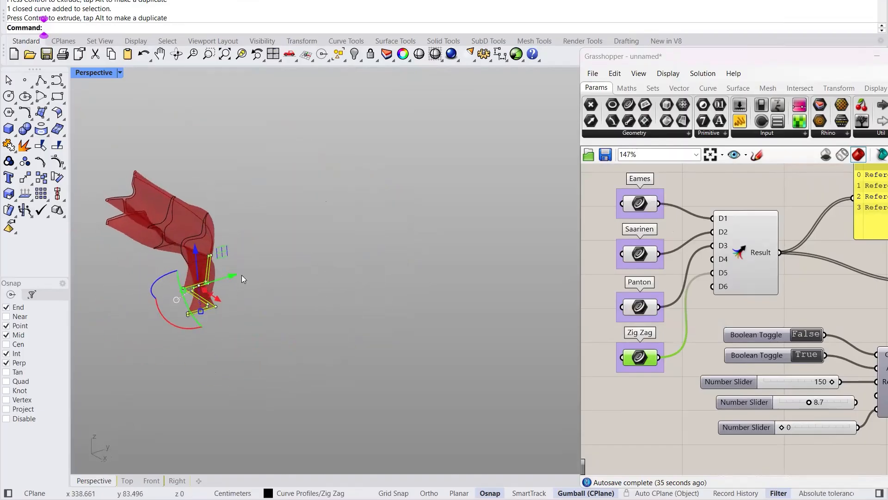
drag(230, 274, 269, 270)
click(301, 327)
right_drag(297, 238, 266, 264)
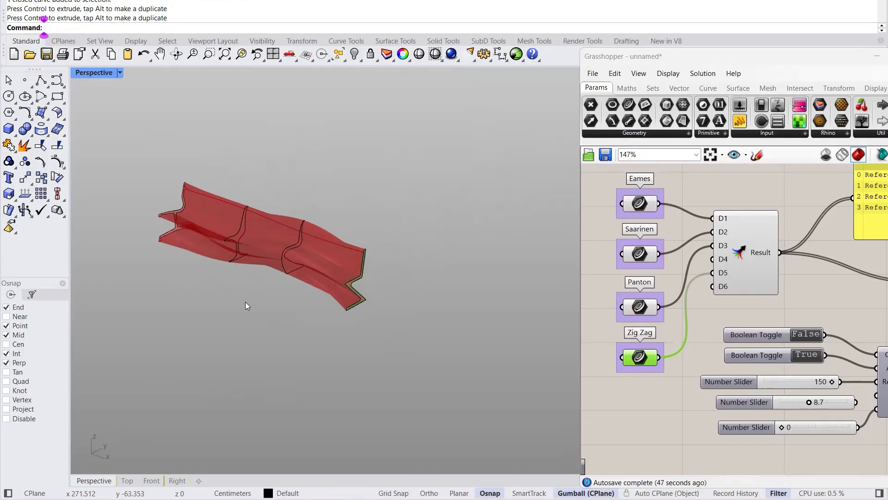
key(Escape)
Step: Examine the loft's alignment in the Front view and its surface between the Panton and Zig Zag curves in Perspective
right_drag(301, 248, 253, 211)
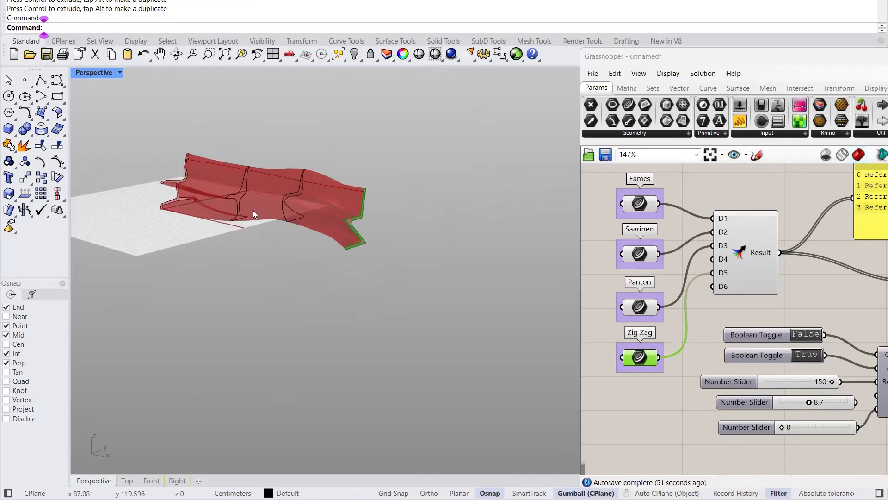
double_click(94, 73)
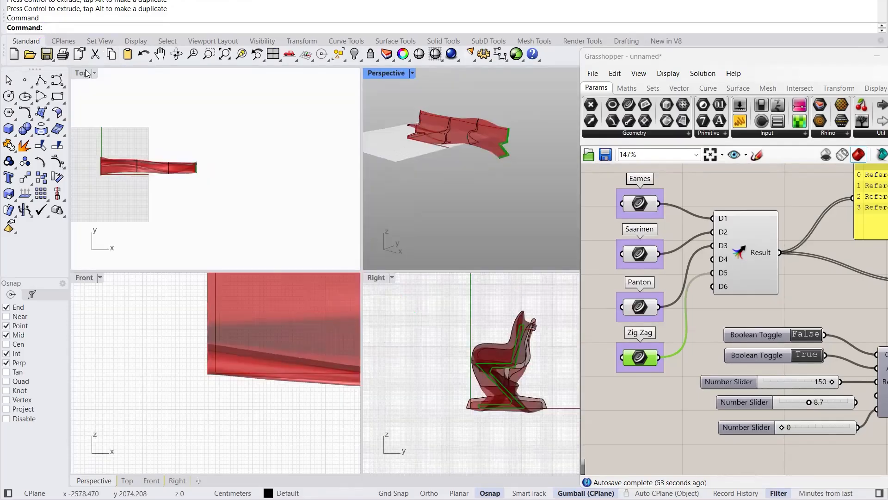
double_click(84, 277)
scroll(297, 346, down, 8)
right_drag(458, 343, 402, 345)
scroll(402, 343, up, 2)
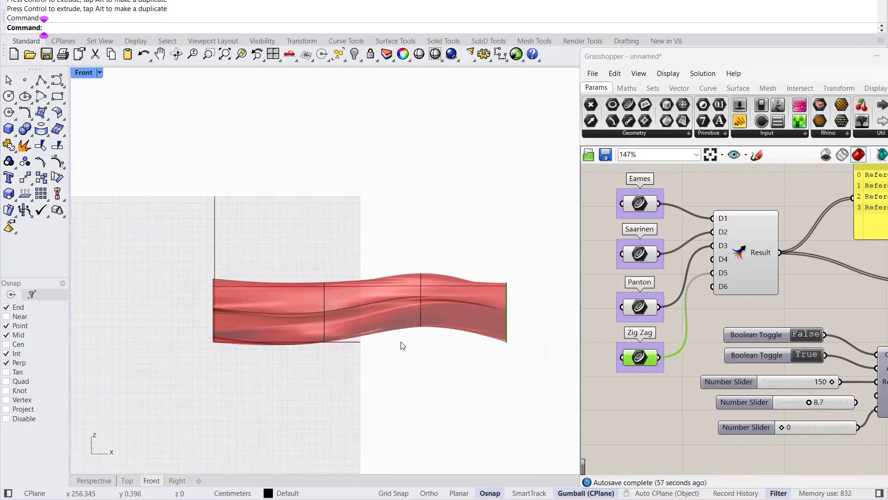
scroll(444, 304, up, 2)
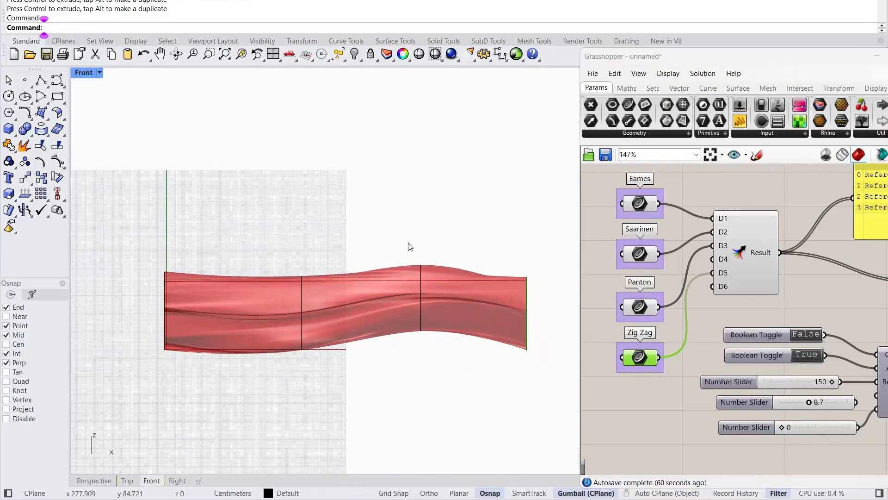
double_click(90, 71)
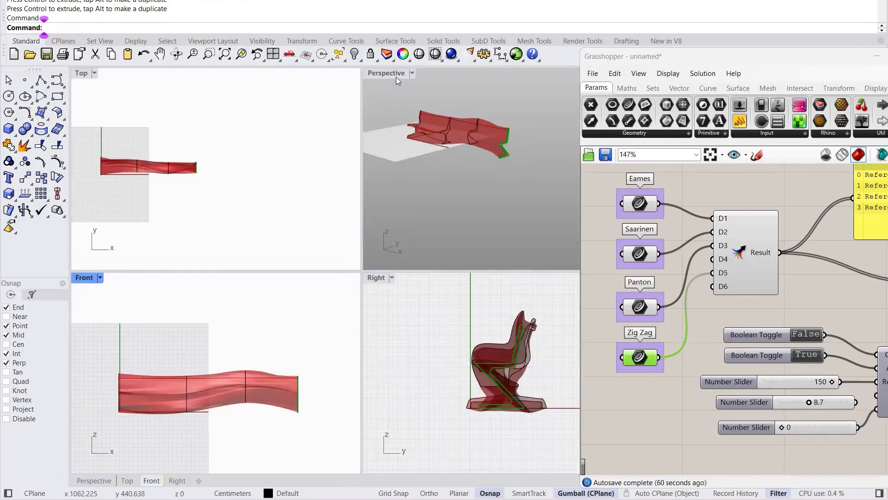
double_click(386, 73)
scroll(296, 226, up, 5)
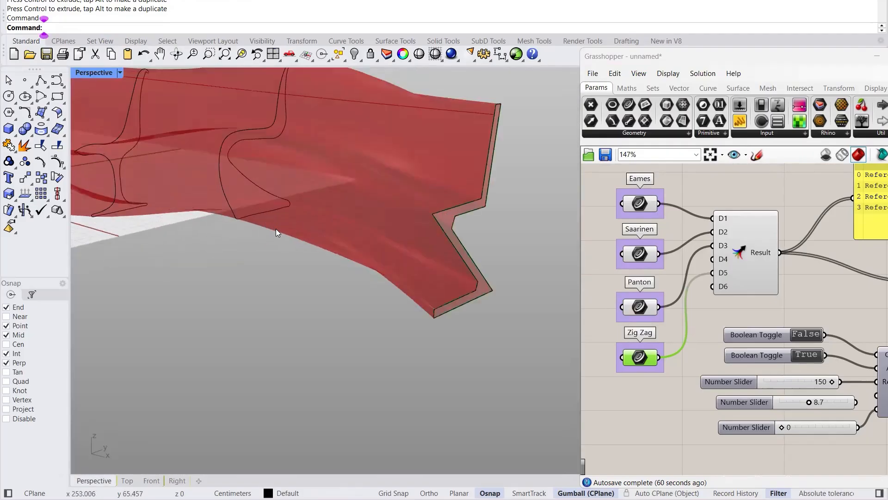
scroll(276, 233, down, 5)
scroll(244, 207, up, 3)
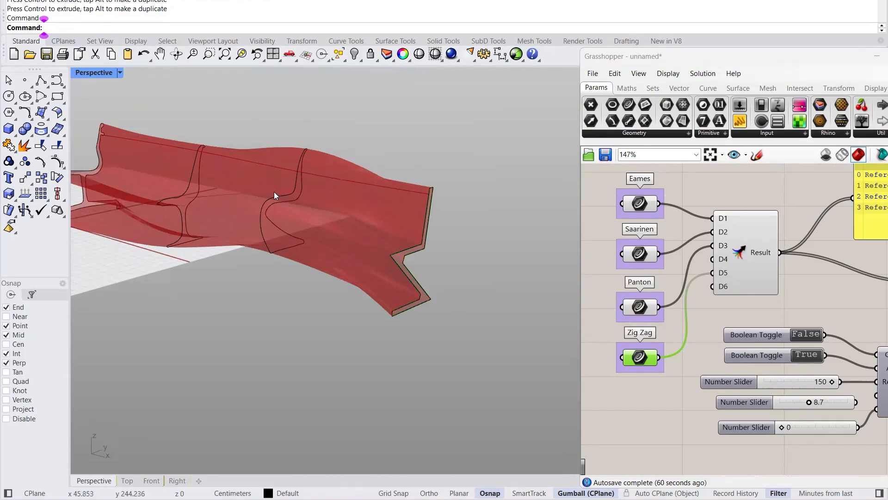
Step: Start a Move of the Panton curve, minimize the Grasshopper window, and turn on the Guides layer
click(286, 248)
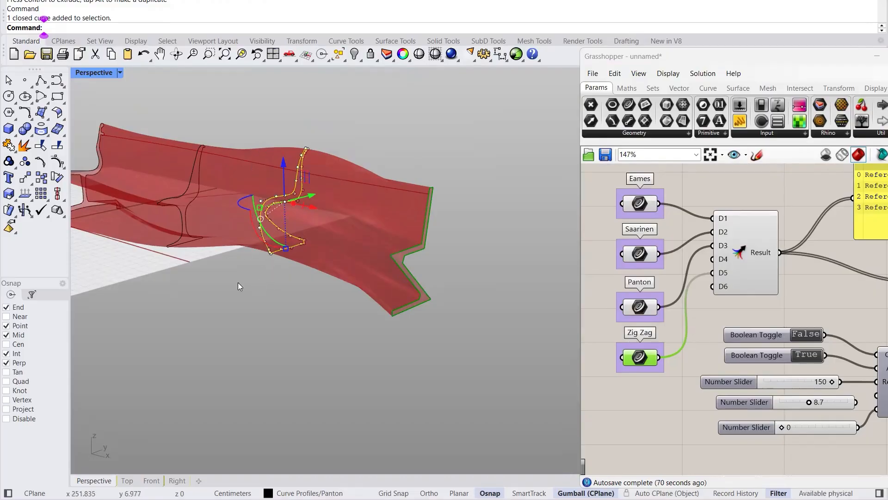
scroll(241, 203, up, 3)
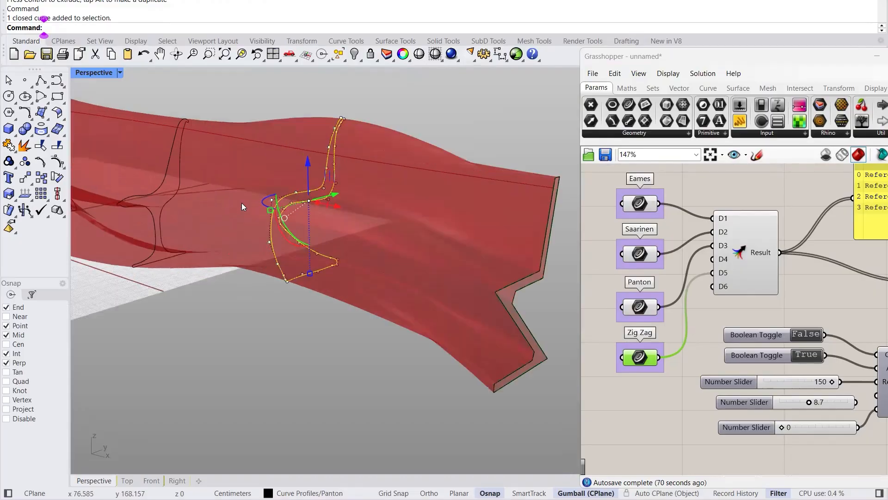
click(242, 309)
click(309, 276)
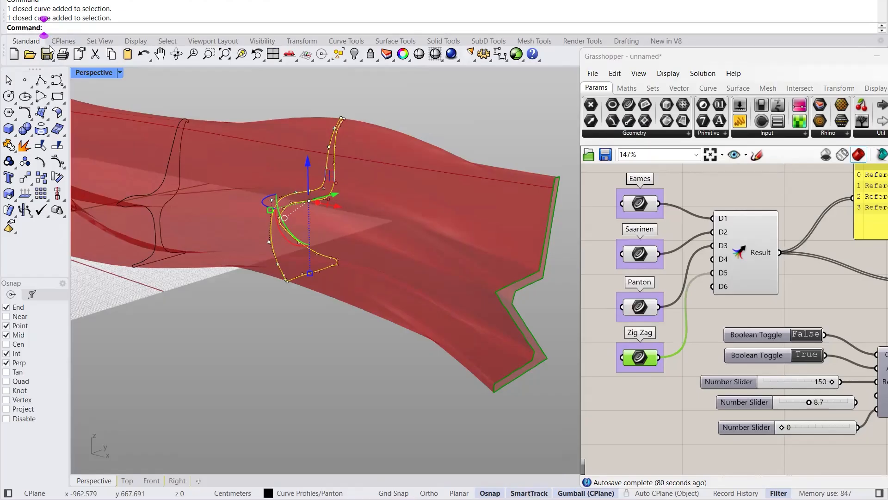
text(move)
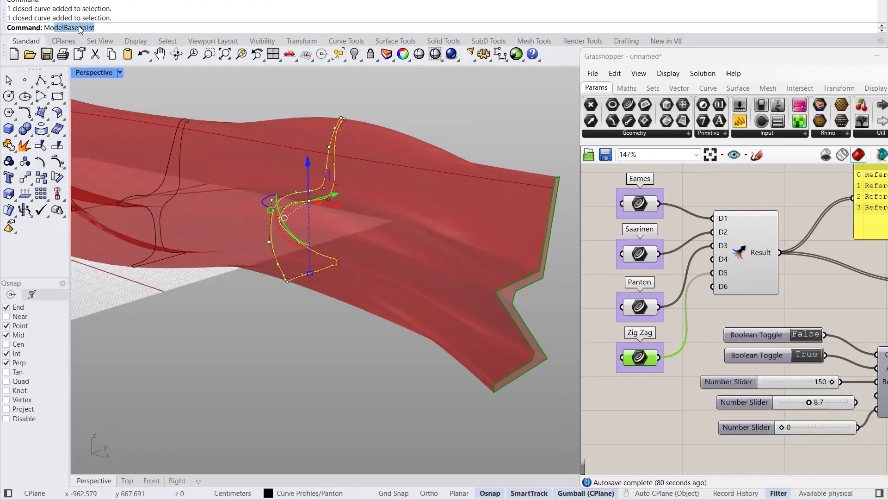
key(Return)
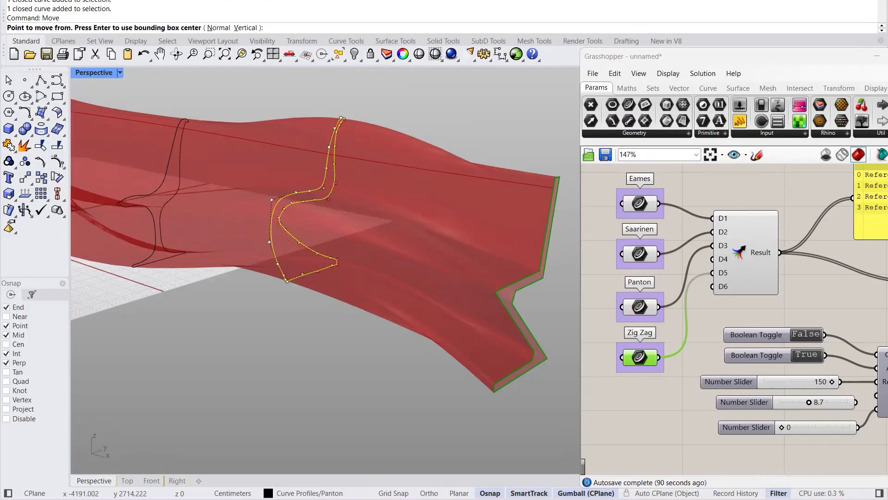
click(719, 61)
drag(719, 58, 436, 150)
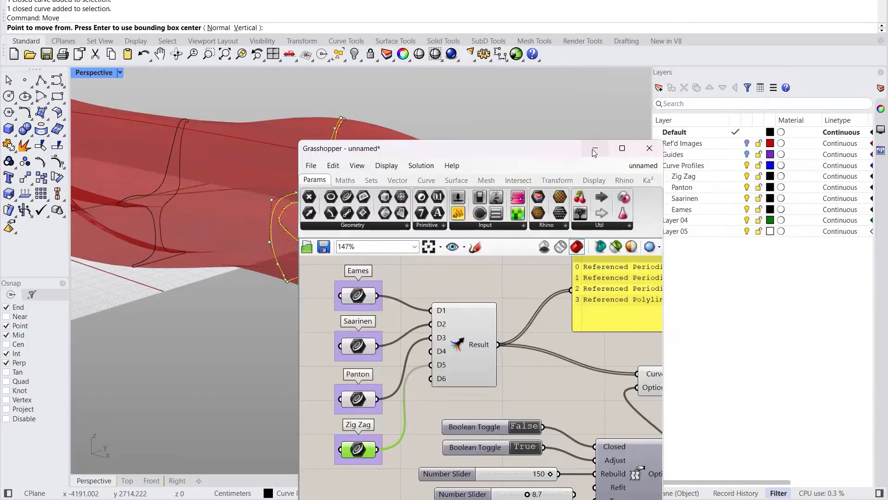
click(593, 150)
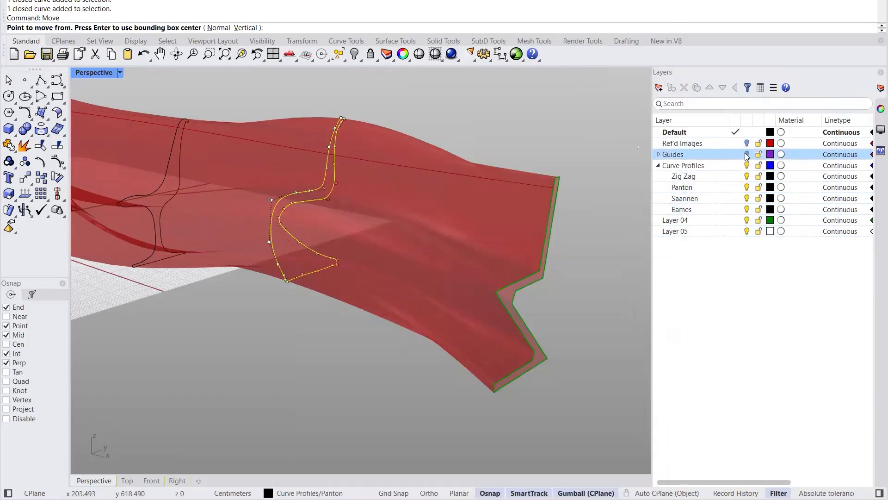
Step: Move the Panton curve about 31 cm from a point on its base edge perpendicularly onto the lower guide line
scroll(307, 297, down, 5)
scroll(307, 297, up, 5)
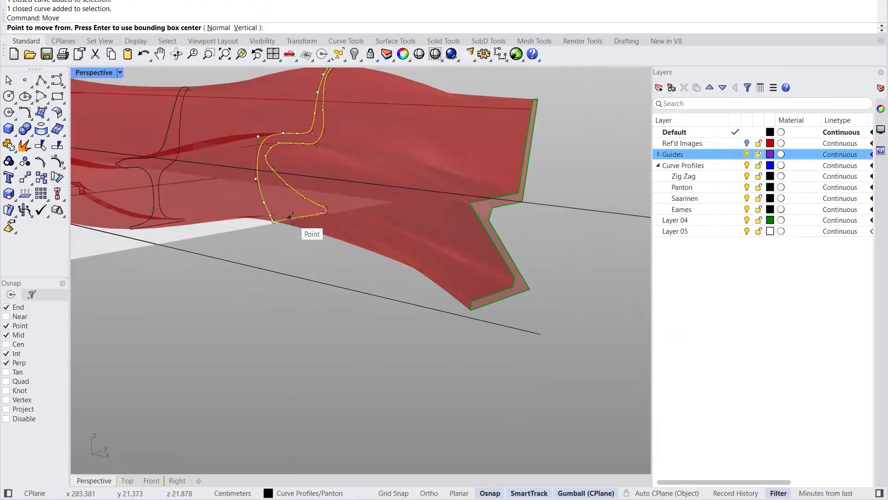
click(290, 216)
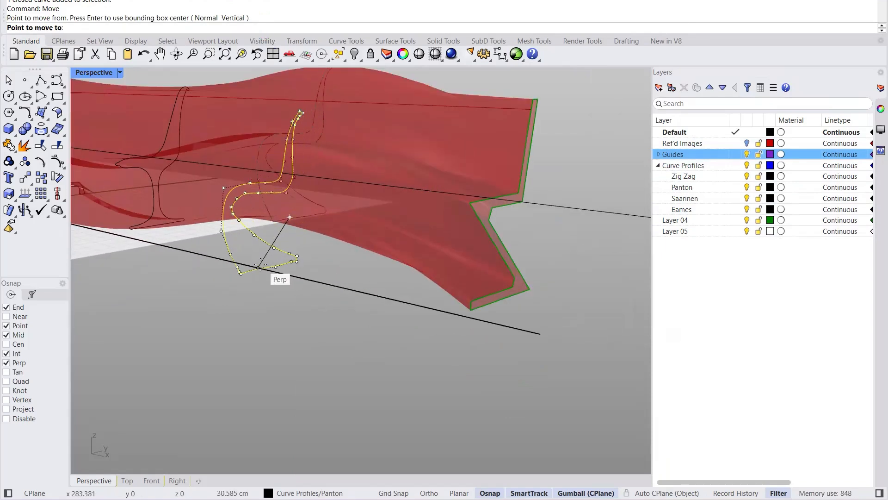
click(259, 268)
click(277, 311)
Step: Move the Zig Zag curve about 38 cm from the midpoint of its base's short end to the lower guide line's endpoint
right_drag(344, 233, 317, 238)
scroll(342, 241, down, 5)
scroll(246, 235, up, 3)
mouse_move(258, 225)
right_down()
mouse_move(232, 216)
mouse_move(262, 228)
right_up()
scroll(338, 272, up, 3)
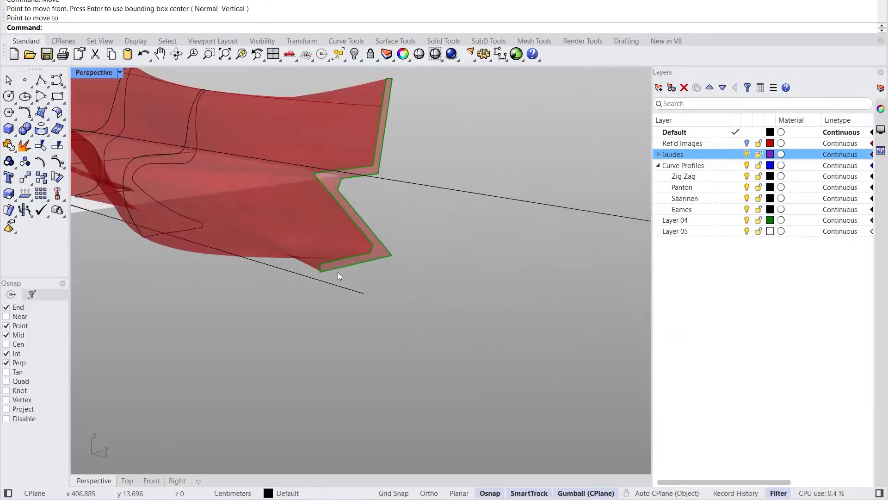
click(363, 265)
key(Return)
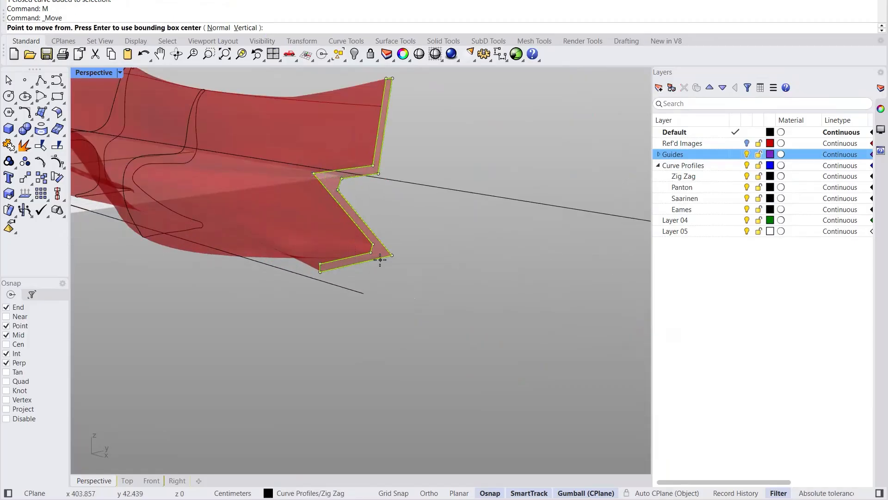
click(320, 268)
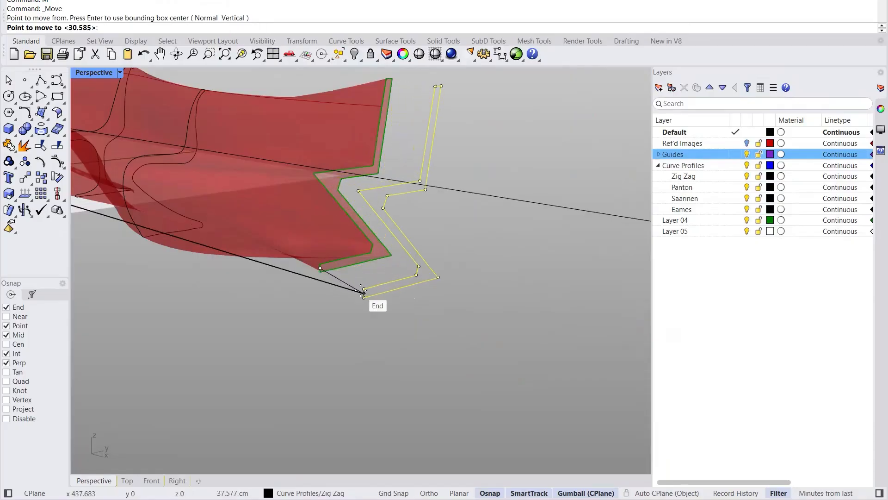
click(363, 293)
click(269, 280)
Step: Examine the overall loft with the Panton and Zig Zag curves placed on the lower guide line
right_drag(269, 280, 344, 219)
scroll(315, 255, down, 8)
scroll(344, 219, up, 3)
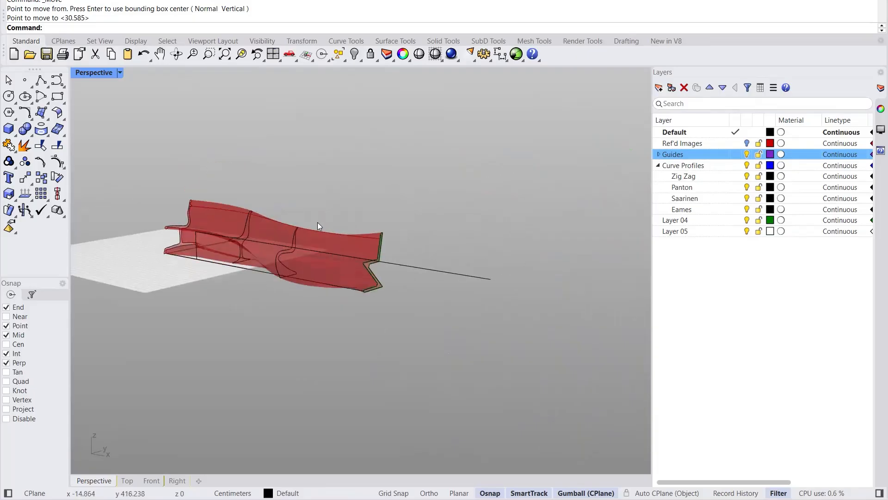
scroll(318, 232, down, 4)
scroll(332, 271, up, 3)
scroll(332, 275, up, 2)
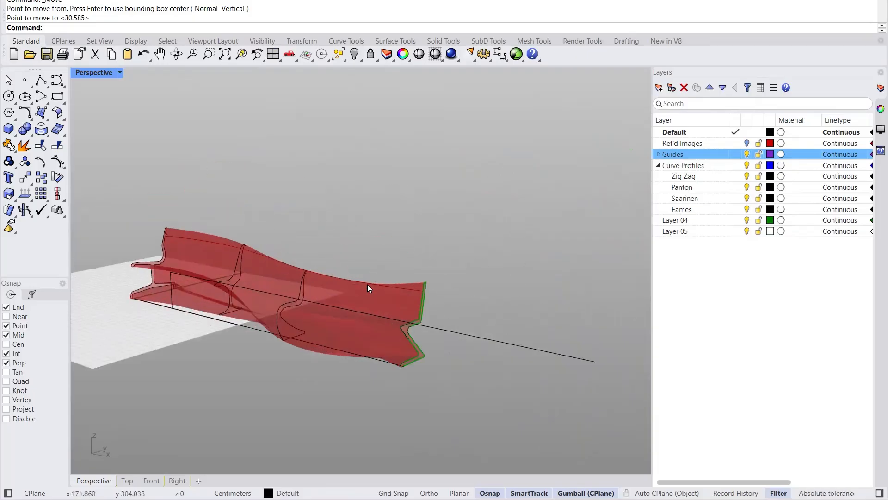
right_drag(439, 299, 395, 279)
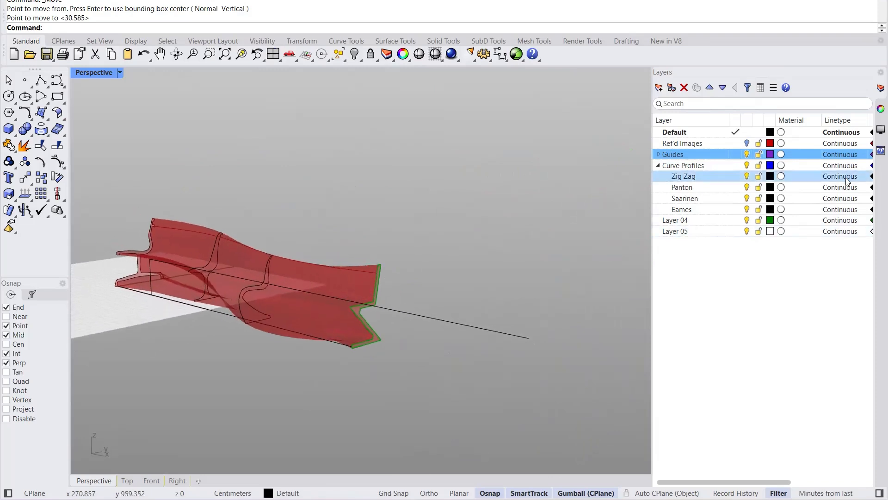
Step: Hide the Guides and Curve Profiles layers so that only the loft preview is shown
click(746, 154)
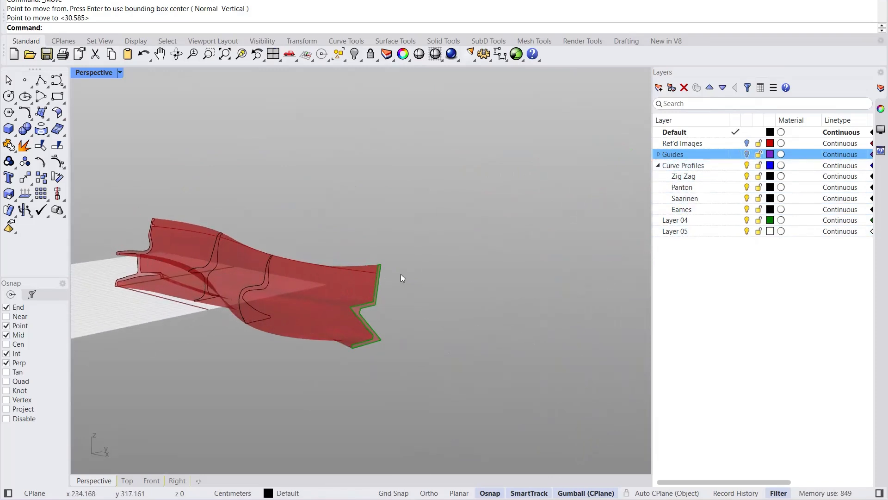
click(747, 166)
right_drag(577, 279, 365, 239)
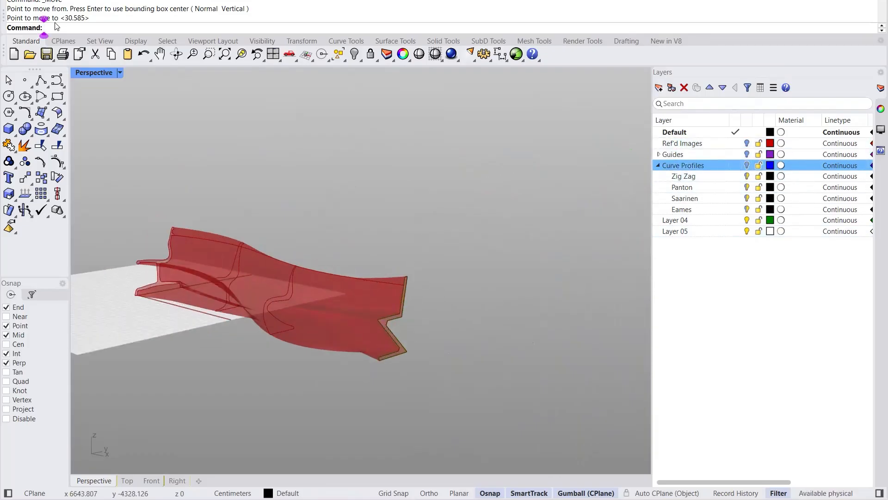
Step: Switch back to the Grasshopper window and place it beside the loft preview with the whole definition in view
text(Grasshopper)
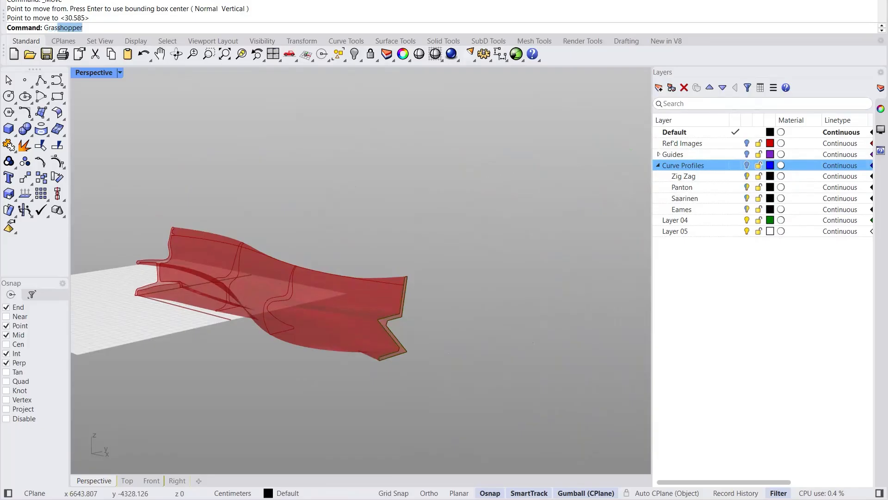
key(Return)
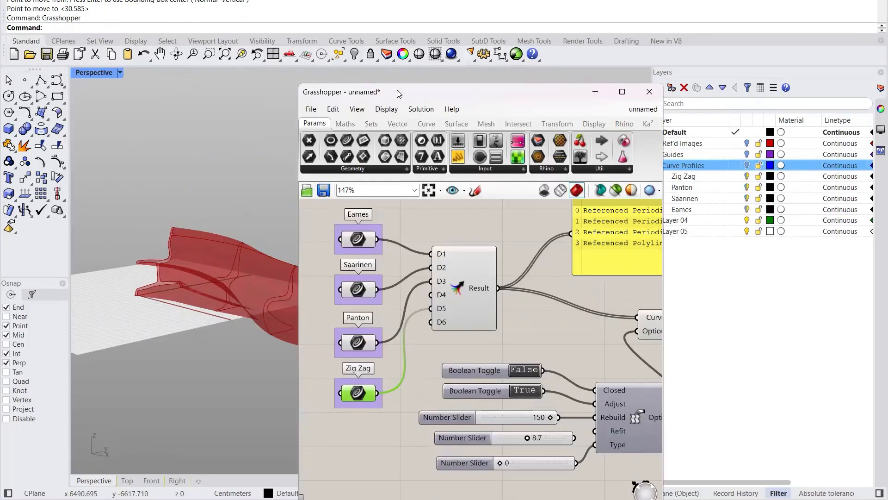
drag(398, 93, 526, 42)
scroll(501, 293, down, 4)
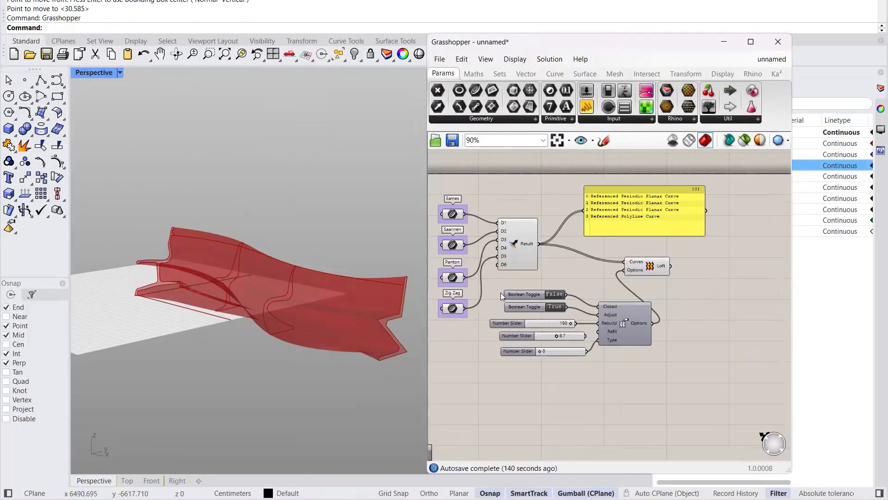
scroll(501, 294, down, 2)
right_drag(578, 255, 564, 254)
scroll(578, 270, up, 4)
Step: Space out the Loft component, delete the unconnected 8.7 number slider, and tidy the remaining toggles and sliders beside Loft Options
drag(621, 271, 692, 264)
click(654, 321)
right_drag(654, 321, 684, 309)
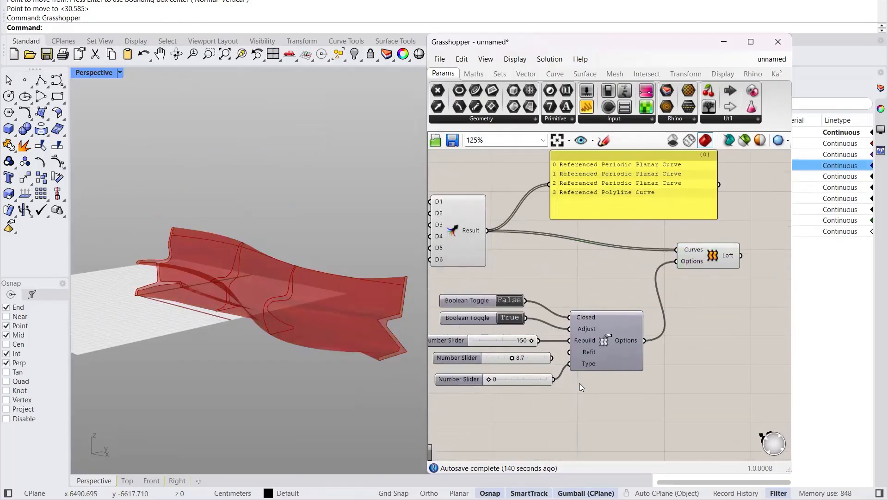
click(538, 358)
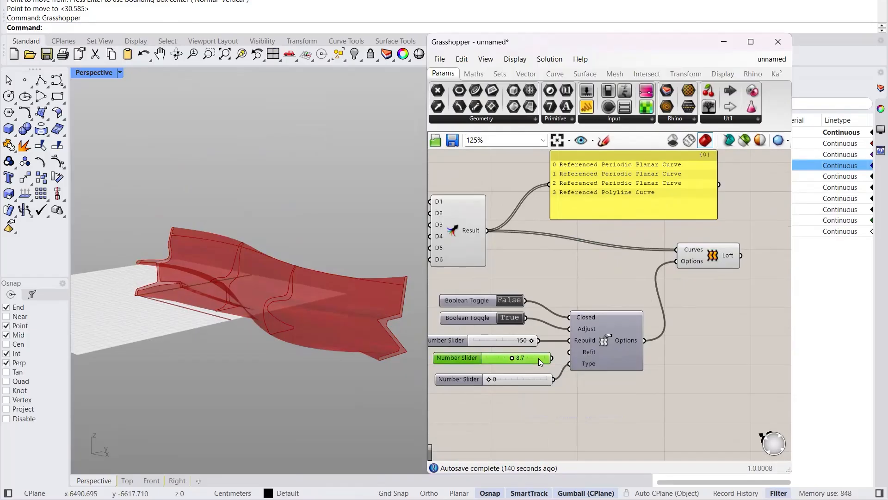
key(Delete)
drag(458, 379, 451, 360)
drag(532, 388, 494, 314)
click(601, 390)
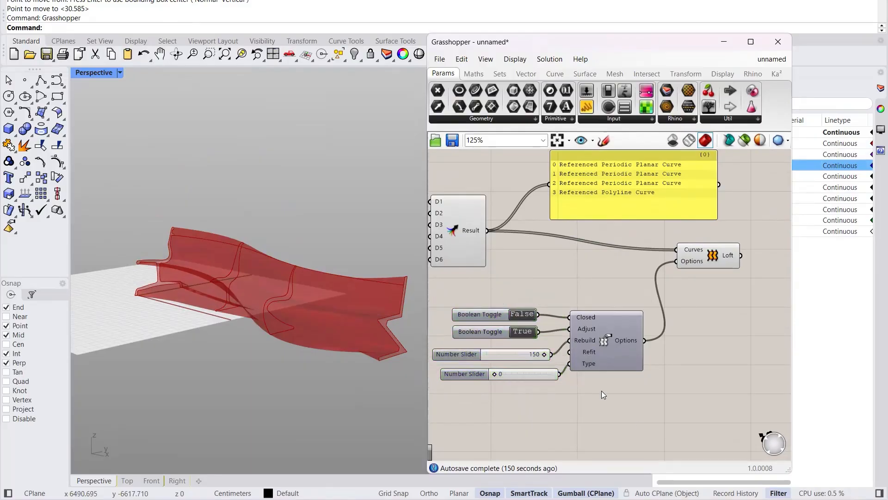
Step: Place the Loft component beside Loft Options, group it with the options and their inputs, and name the group Lofted Chair
drag(713, 257, 708, 311)
click(686, 368)
drag(736, 404, 471, 300)
key(ctrl+g)
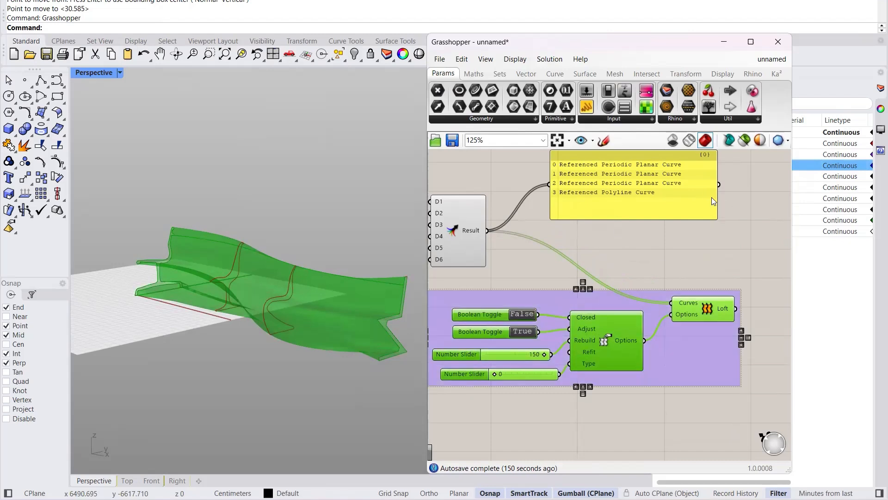
click(633, 263)
right_click(556, 301)
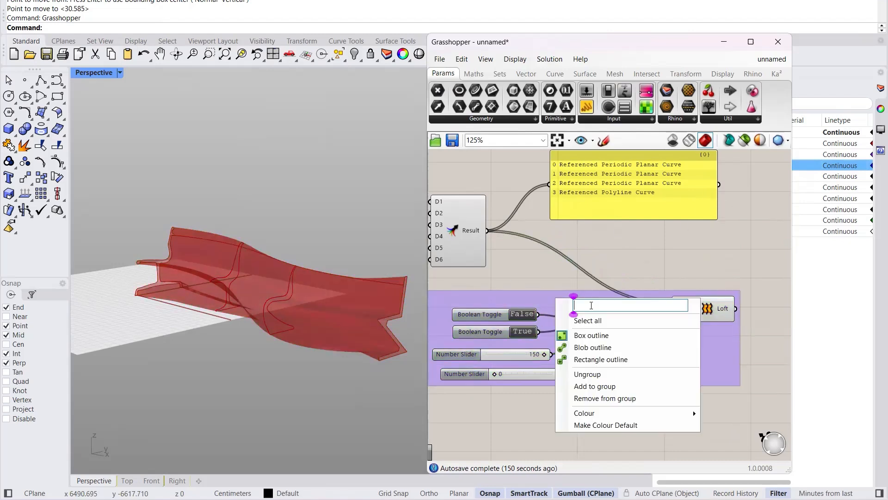
text(Lo)
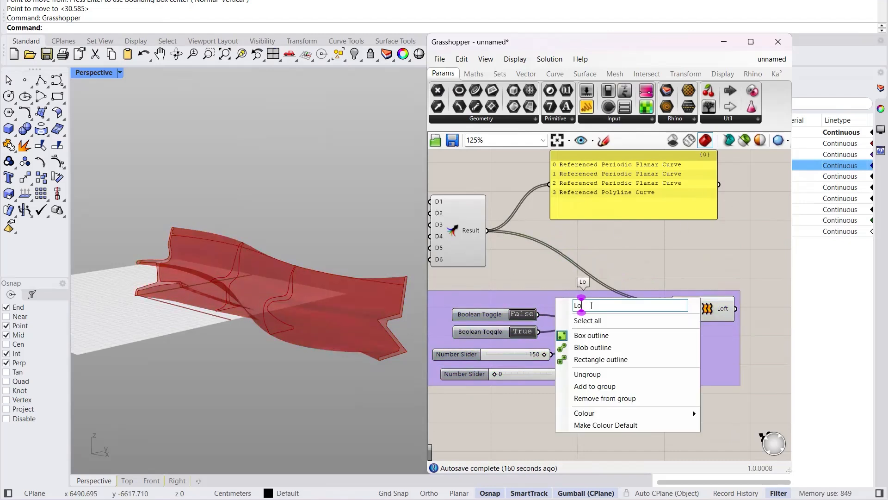
text(fted Chair)
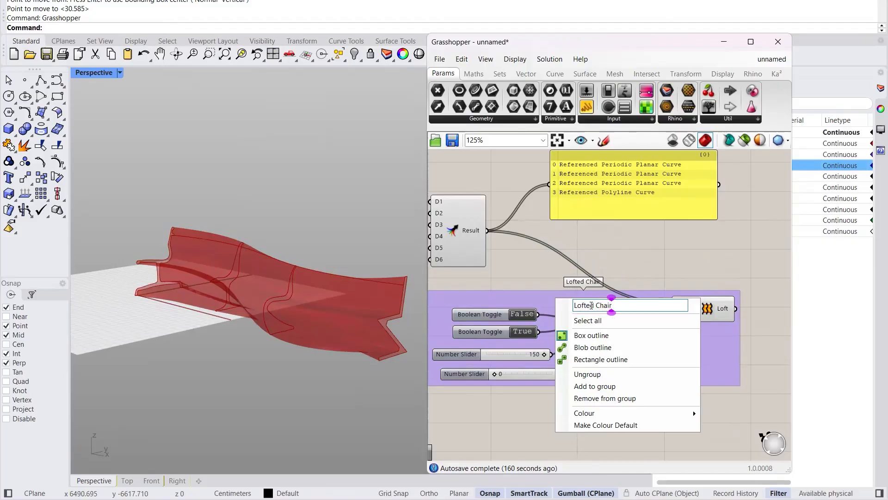
click(689, 274)
Step: Put the Merge component in its own group and name the group Merged Curves
right_drag(480, 260, 601, 288)
drag(585, 261, 599, 275)
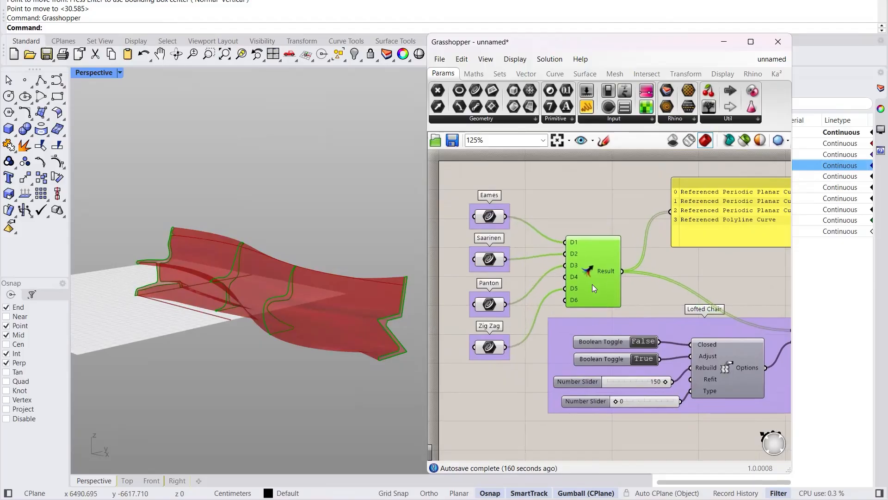
key(ctrl+g)
click(599, 201)
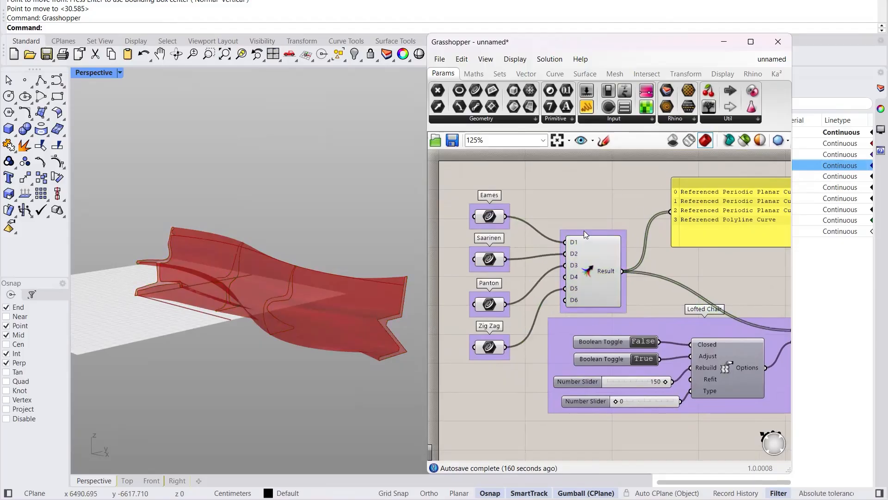
right_click(584, 230)
text(Mer)
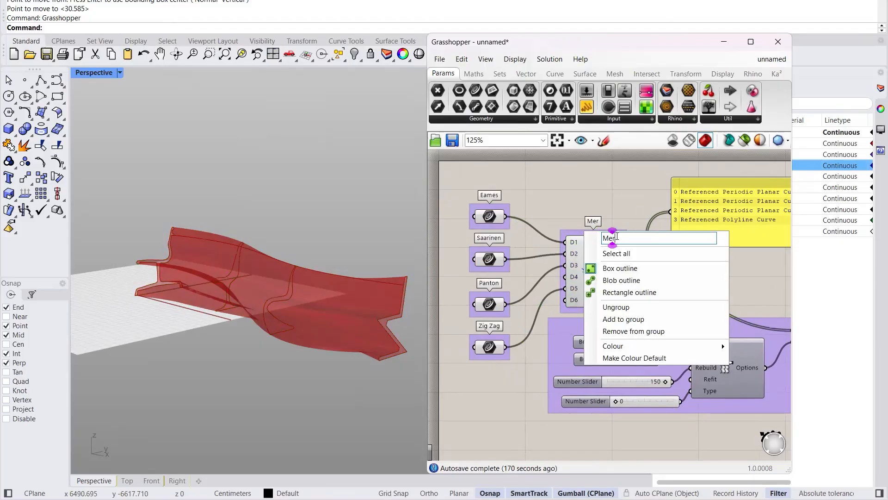
text(ged Curves)
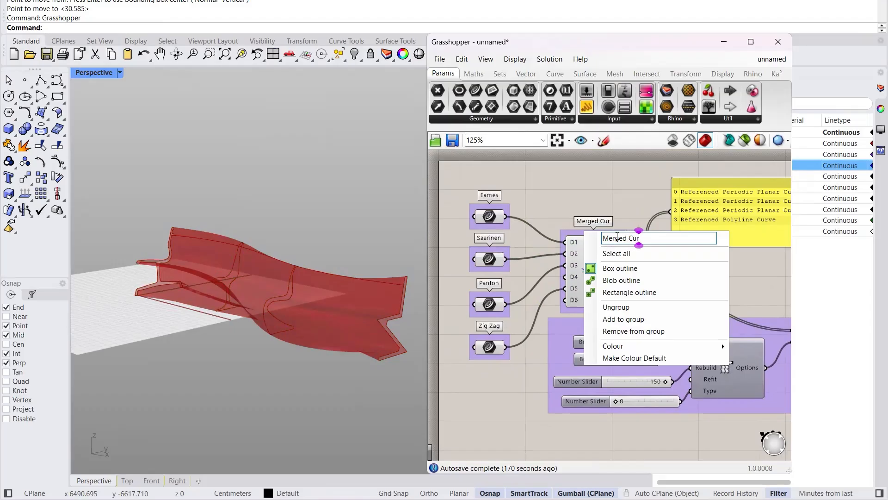
key(Return)
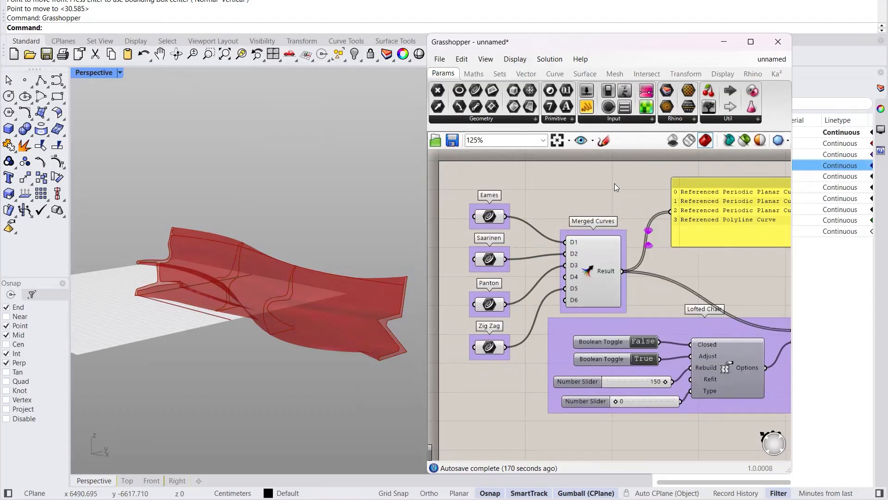
Step: Delete the yellow panel listing the referenced curves and move the Lofted Chair group below and closer to the Merge component
click(712, 211)
key(Delete)
right_drag(740, 328, 708, 236)
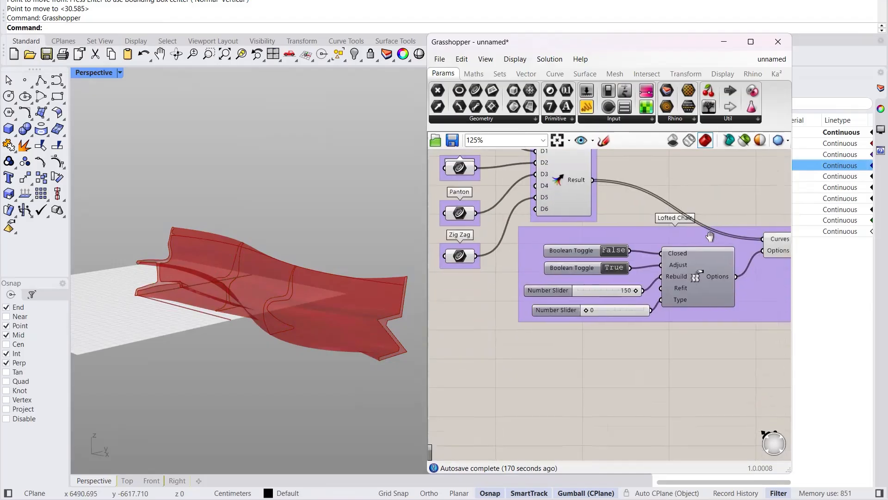
drag(732, 308, 660, 366)
click(687, 245)
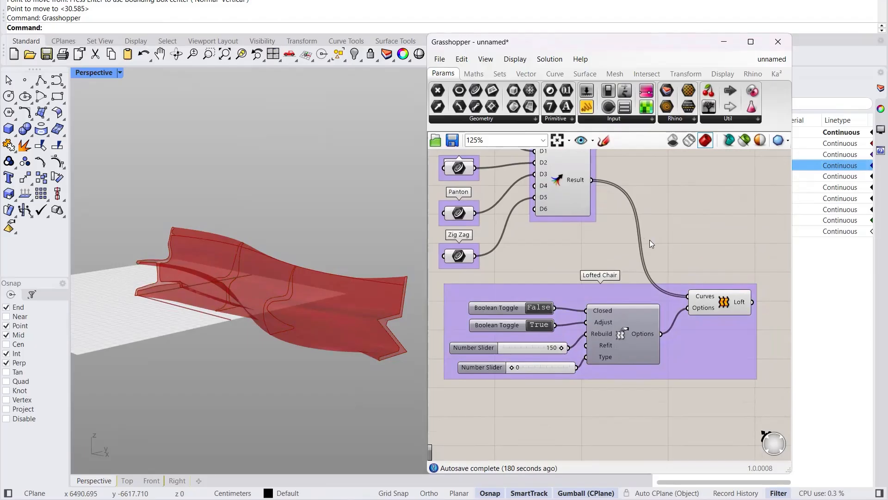
Step: Examine the chair surface produced by the Loft component by highlighting it in the model
mouse_move(378, 271)
right_down()
mouse_move(361, 273)
mouse_move(384, 277)
right_up()
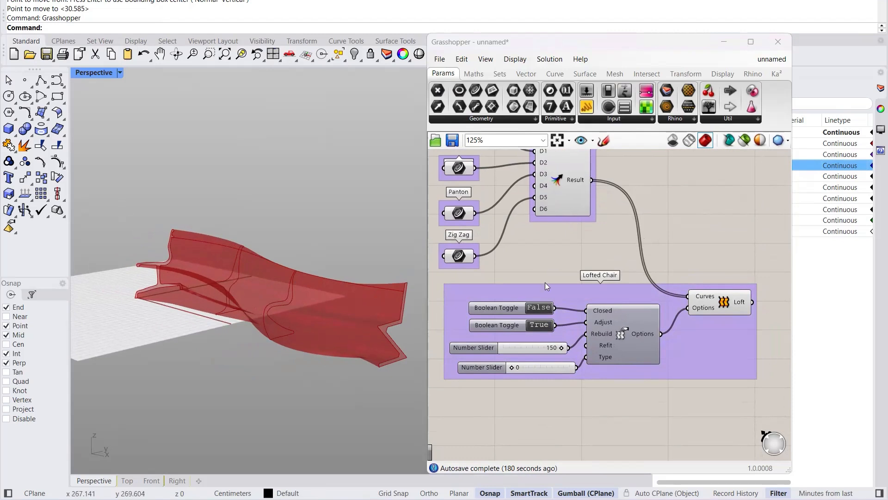
right_drag(649, 308, 541, 300)
click(614, 295)
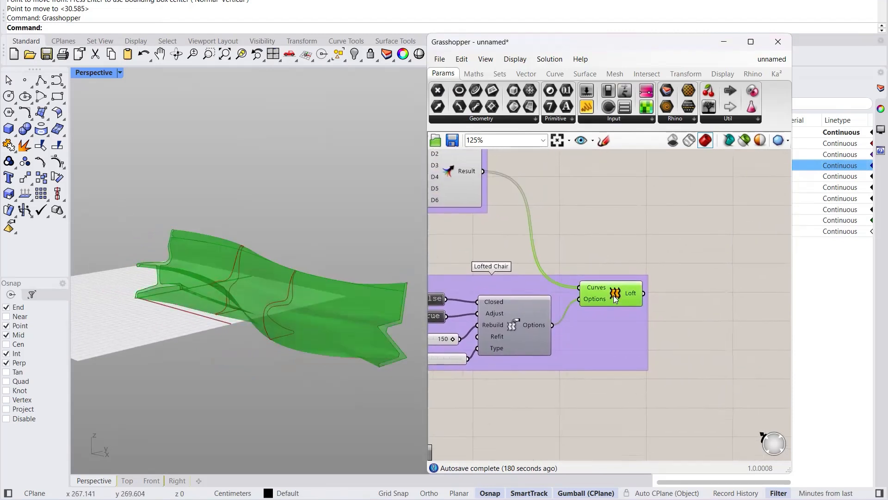
click(666, 237)
click(625, 300)
click(609, 219)
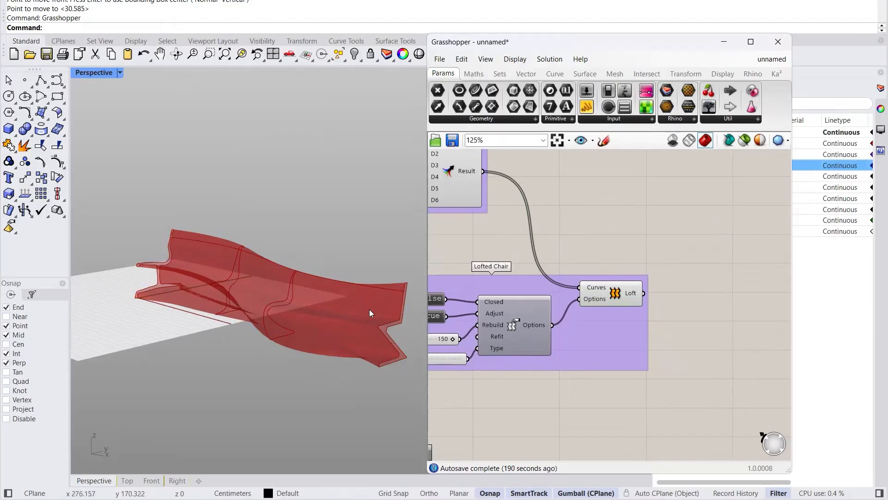
Step: Open the list of mathematical intersection components
click(656, 73)
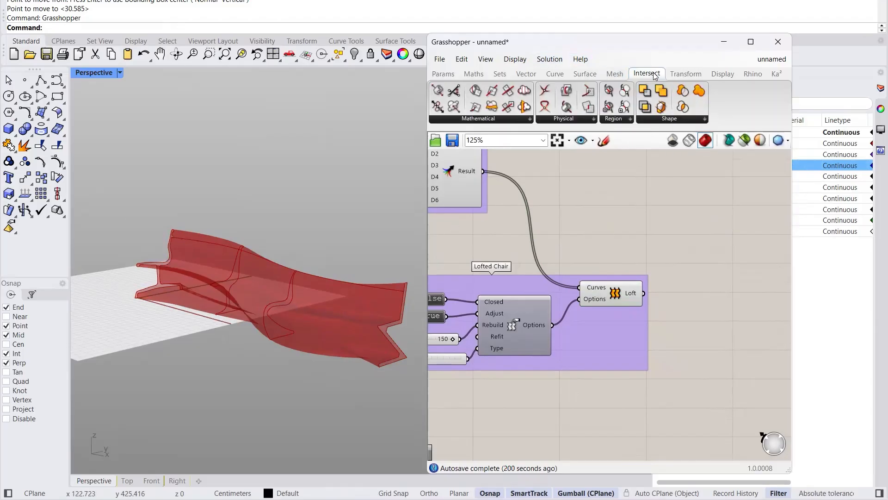
click(487, 119)
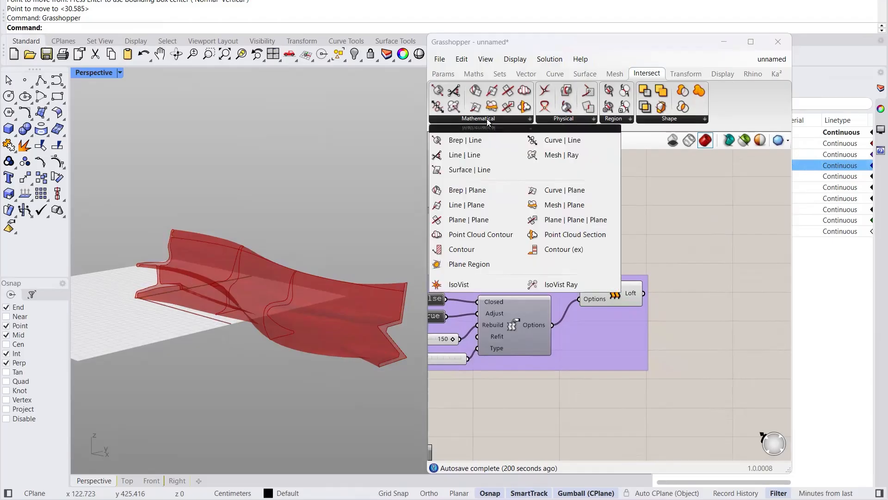
Step: Add a Contour component to the canvas beside the Lofted Chair group
click(453, 249)
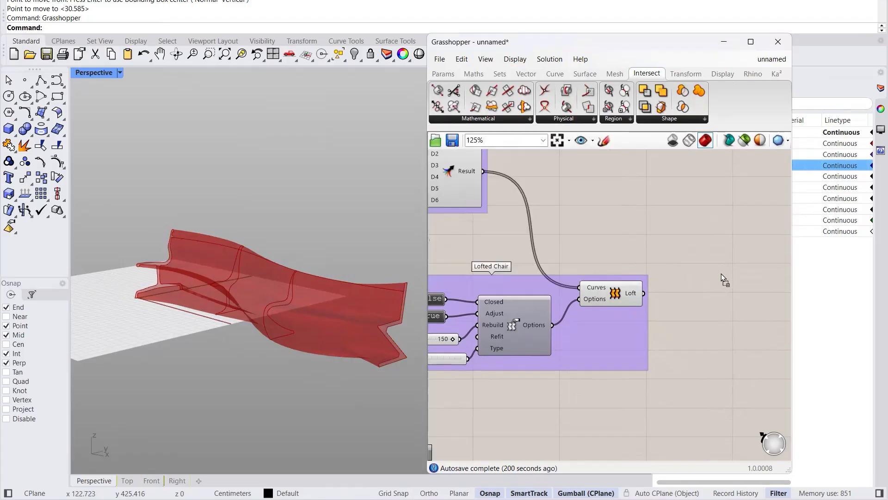
click(716, 266)
right_drag(711, 320, 683, 303)
drag(681, 268, 687, 312)
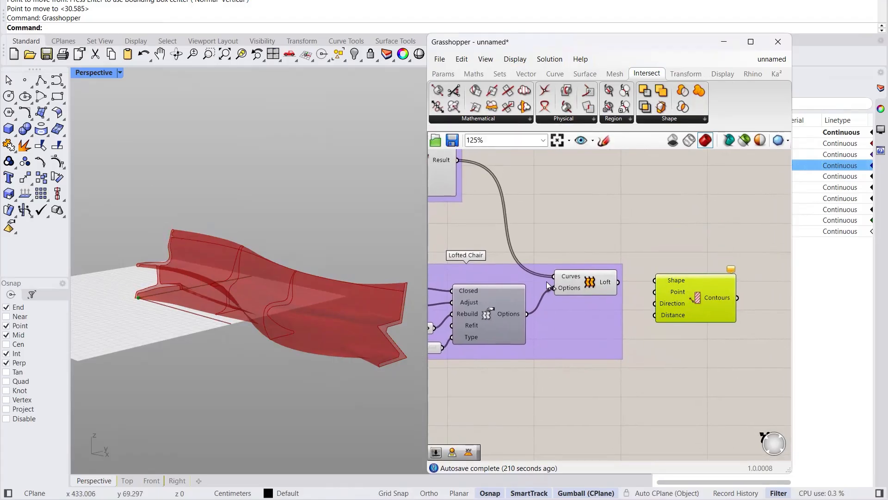
drag(692, 293, 698, 290)
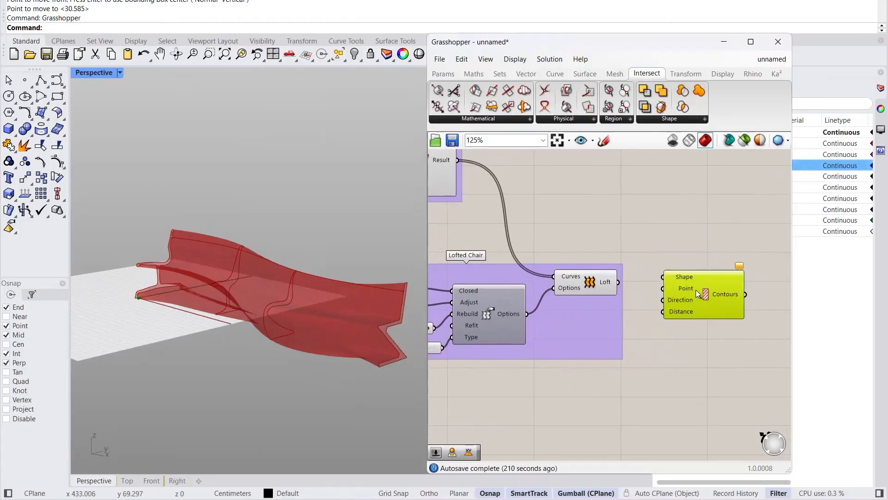
Step: Connect the Loft output to the Contour component's Shape input and move the component farther from the group
click(641, 288)
drag(607, 282, 606, 281)
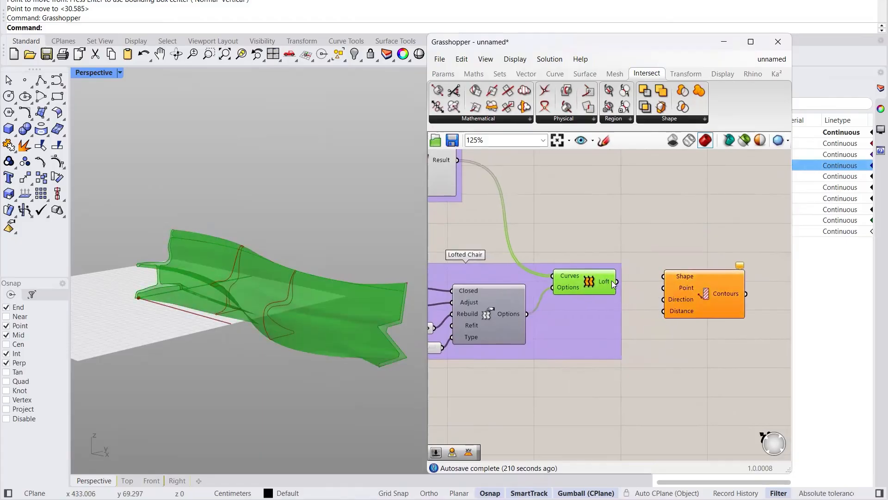
drag(716, 299, 716, 304)
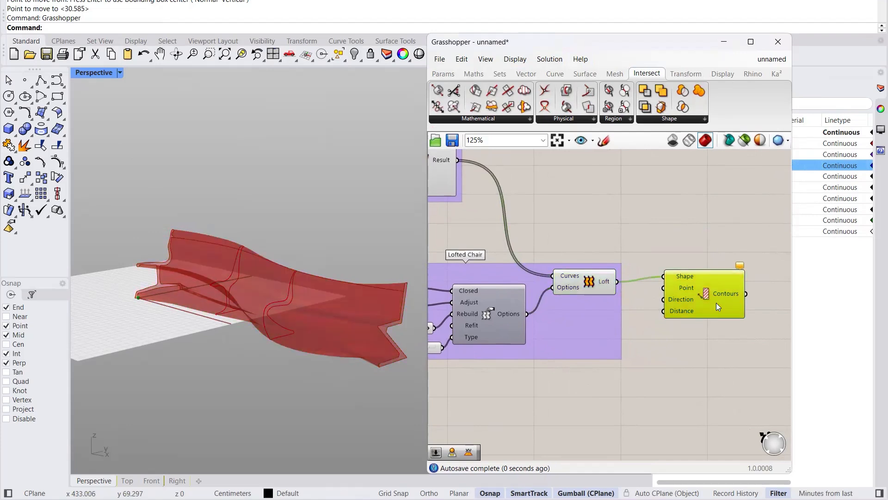
click(680, 378)
right_drag(679, 378, 640, 316)
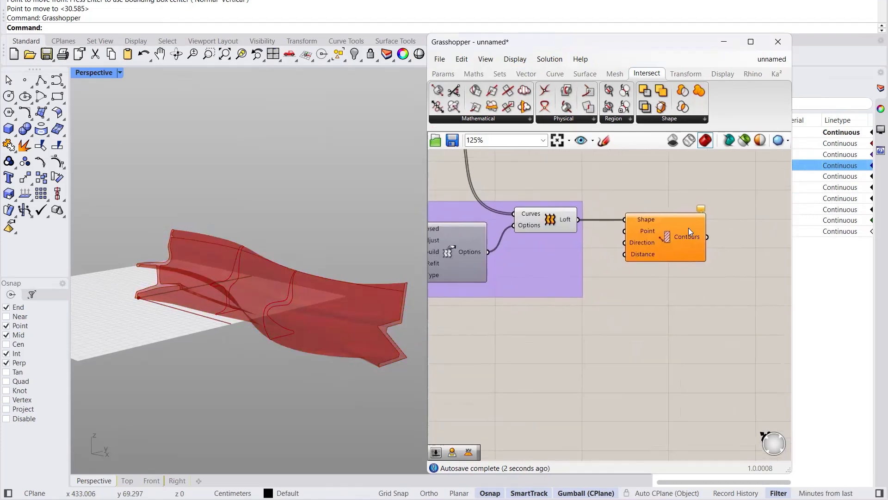
scroll(688, 227, up, 1)
drag(629, 250, 657, 251)
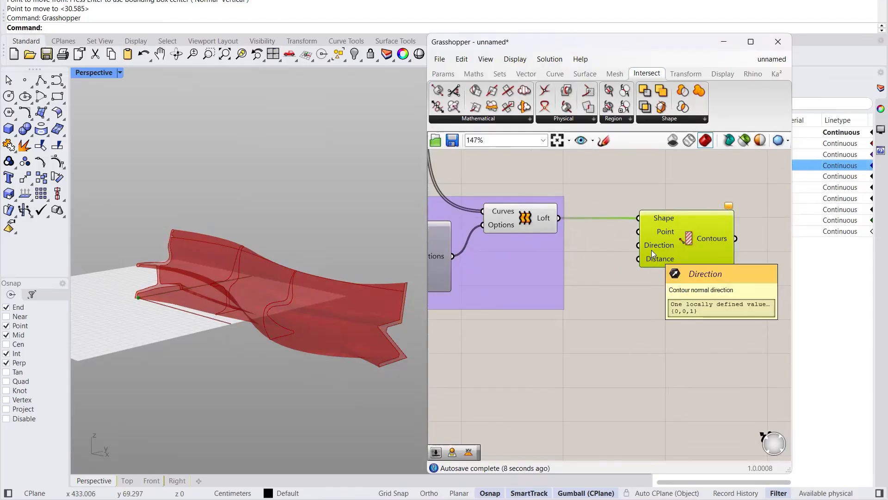
Step: Add a Unit X vector component below the wire between Loft and Contour
click(571, 426)
right_drag(187, 326, 228, 361)
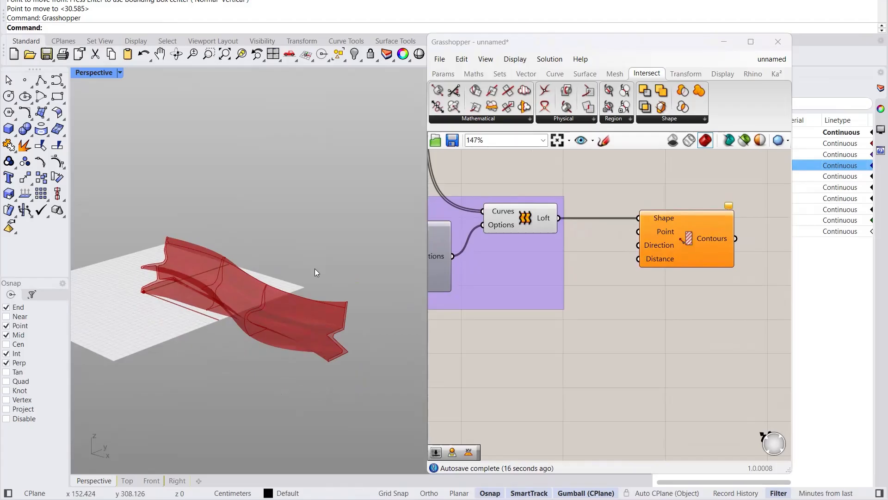
scroll(639, 291, up, 2)
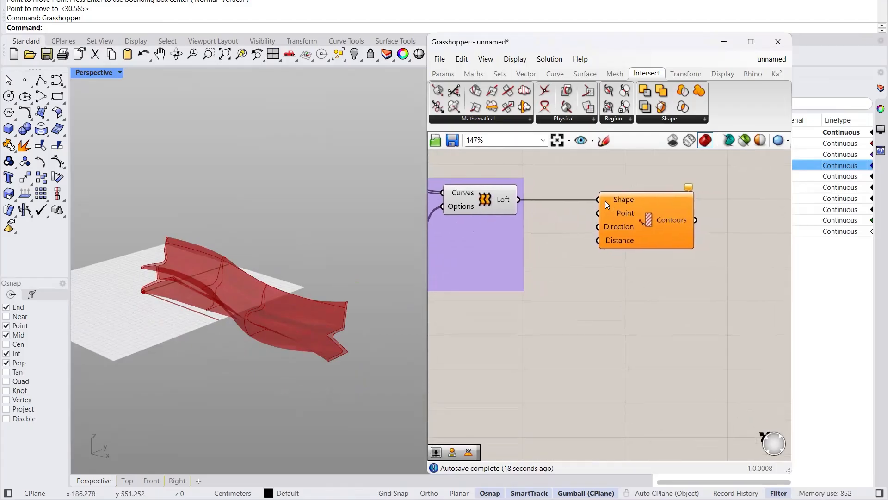
click(524, 75)
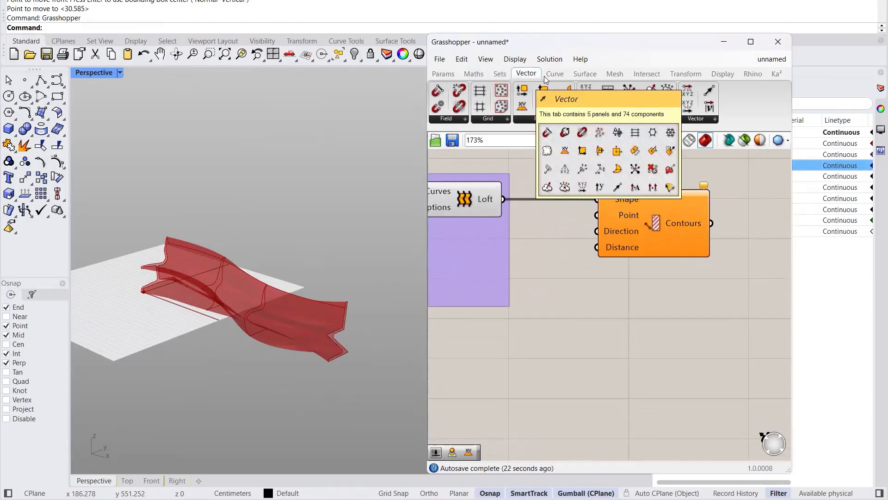
click(696, 119)
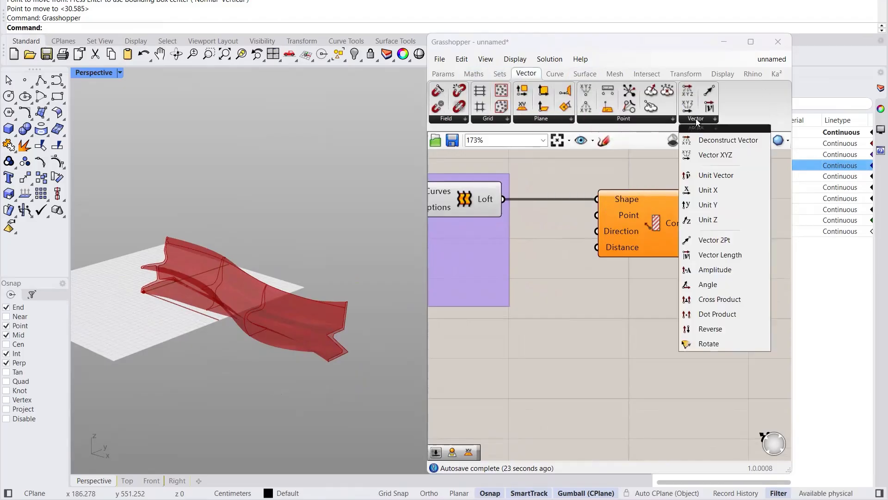
click(709, 191)
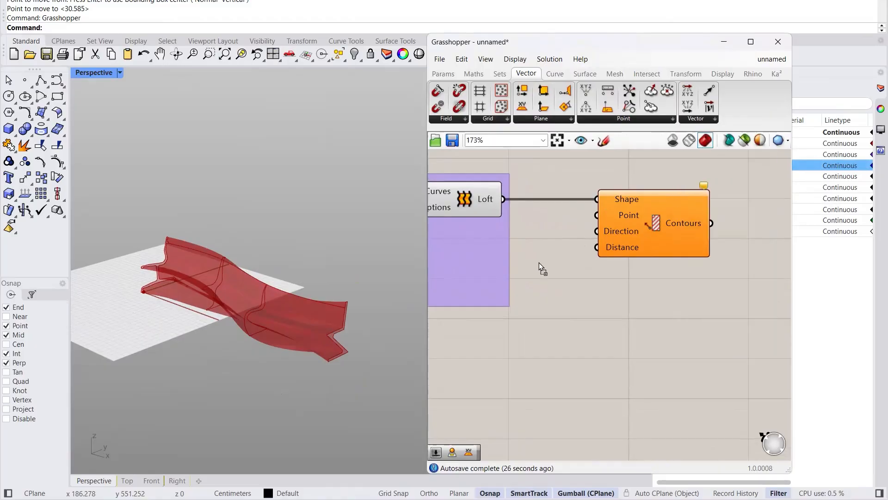
click(509, 279)
Step: Connect the Unit X vector to the Contour component's Direction input and rearrange both components for clearer spacing
drag(564, 280, 597, 231)
drag(672, 243, 684, 243)
drag(539, 289, 549, 350)
drag(662, 233, 675, 251)
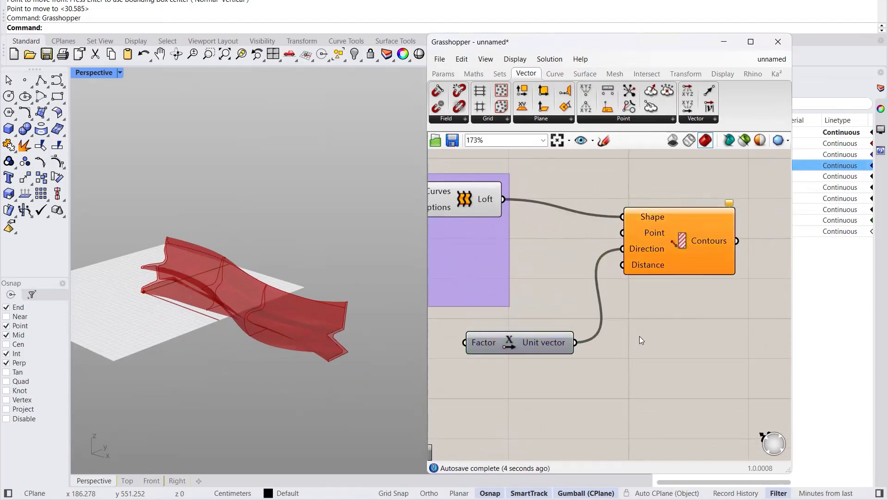
drag(538, 345, 509, 329)
click(602, 317)
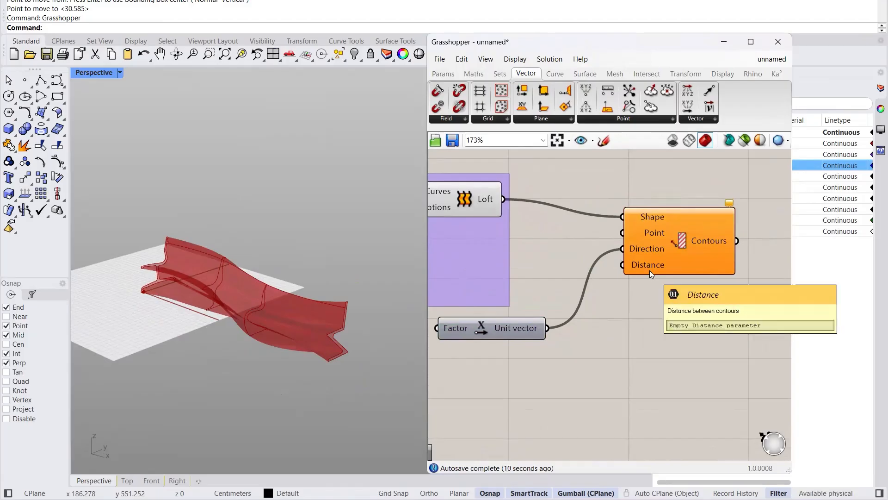
Step: Create a number slider ranging from 1 to 10 with value 3 and connect it to the Contour's Distance input
double_click(570, 357)
text(1<3<10)
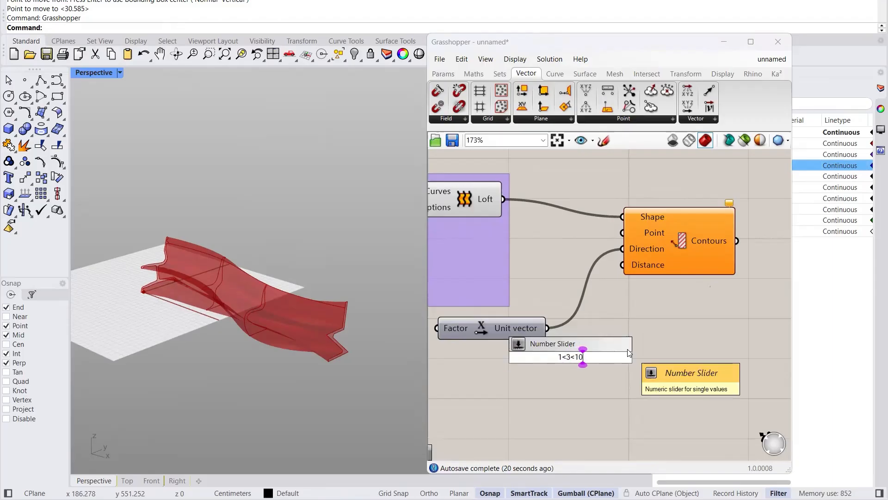
key(Return)
drag(652, 357, 633, 276)
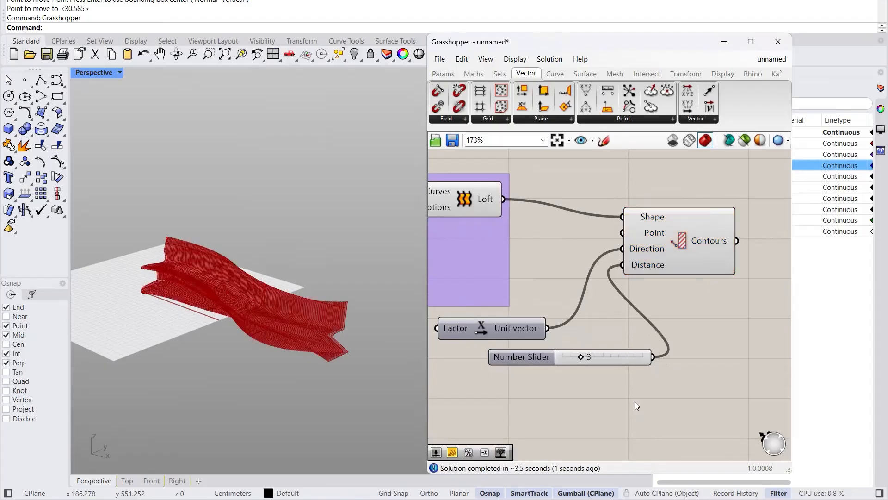
Step: Examine the spacing of the contour curves along the lofted chair from several angles and close up
scroll(370, 342, up, 5)
scroll(344, 239, down, 3)
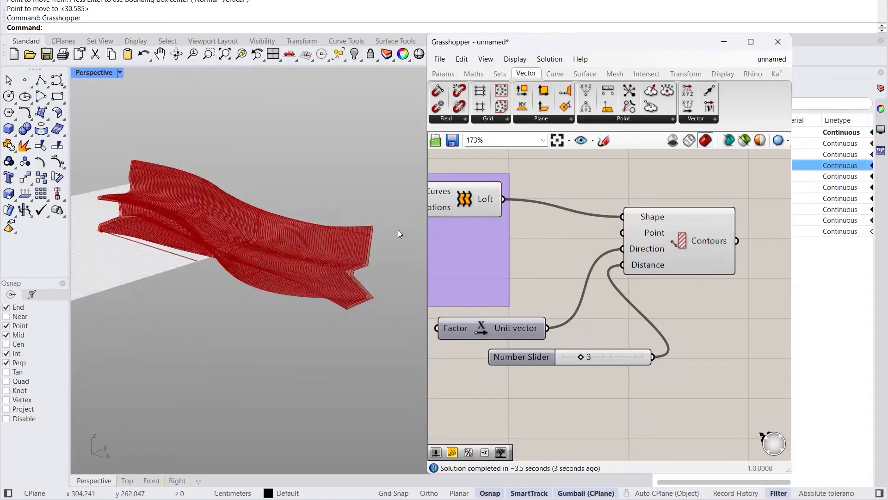
scroll(350, 224, up, 6)
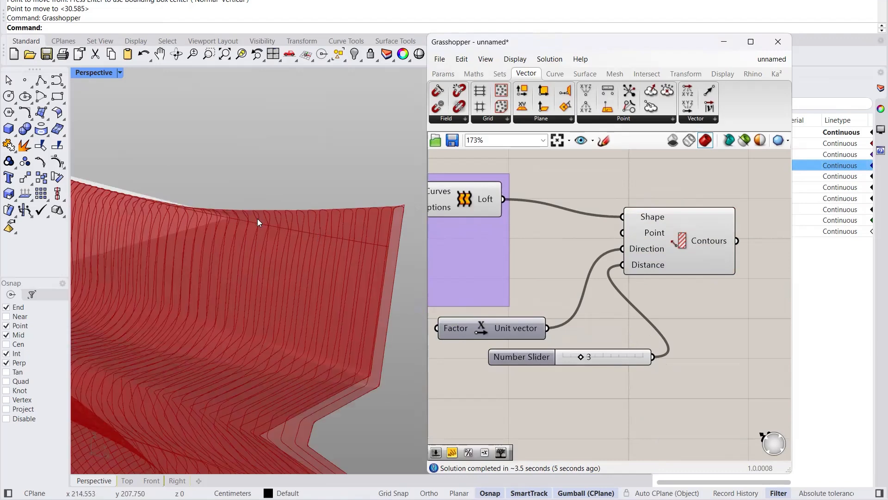
scroll(274, 214, down, 8)
scroll(293, 218, up, 6)
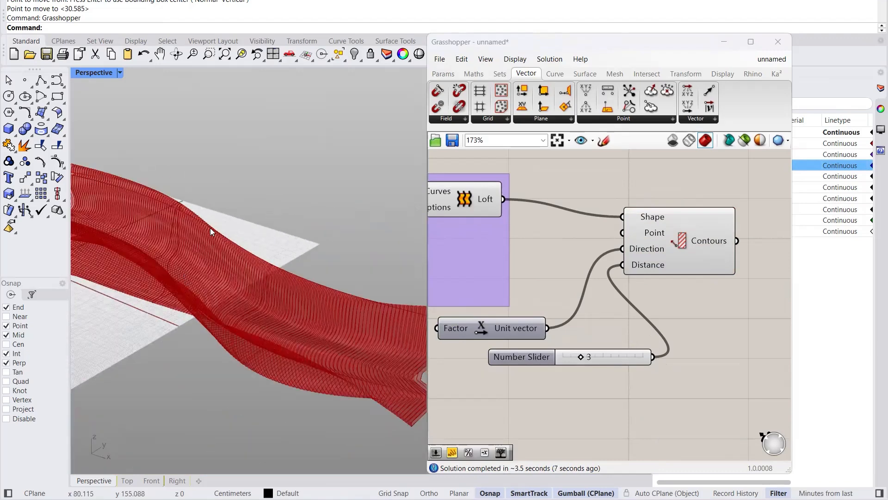
scroll(205, 220, up, 3)
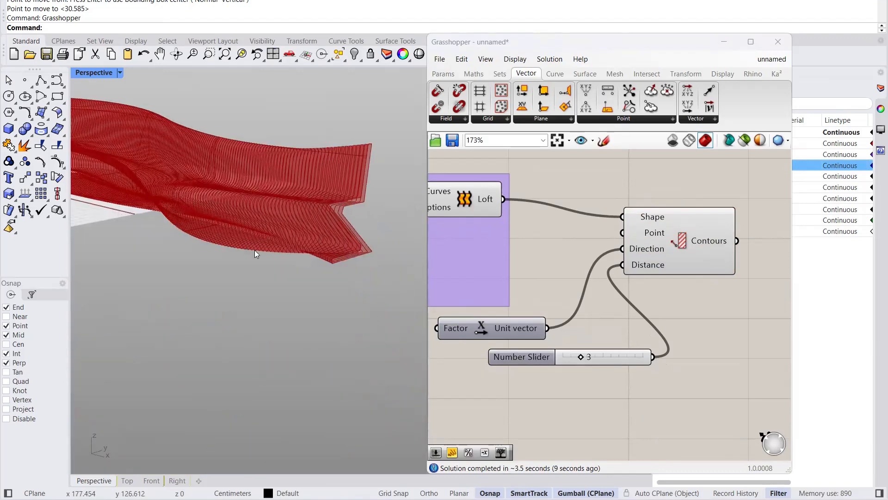
scroll(139, 185, down, 6)
scroll(173, 142, up, 6)
right_drag(131, 142, 191, 247)
scroll(193, 248, down, 5)
scroll(295, 272, up, 10)
right_drag(320, 279, 239, 290)
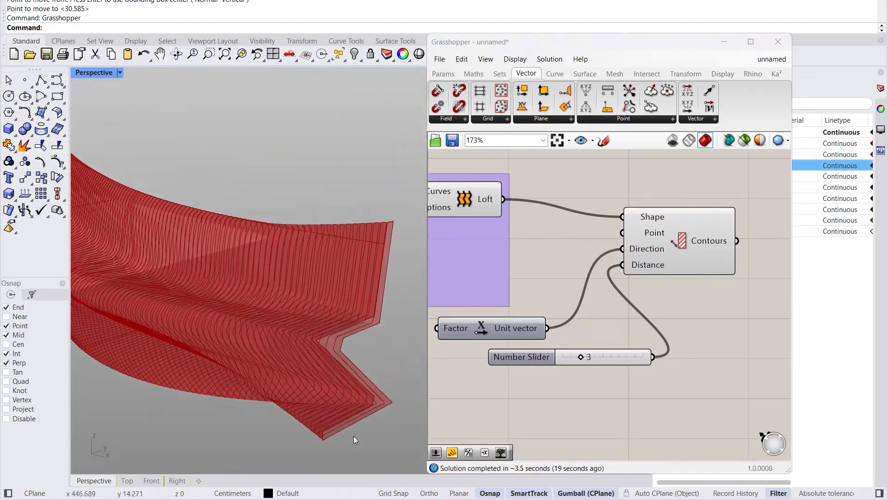
scroll(324, 438, up, 6)
scroll(324, 438, down, 3)
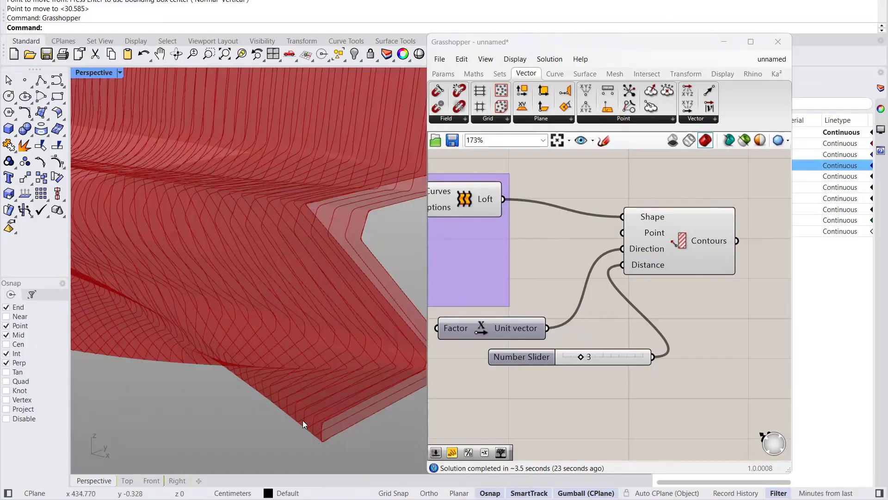
Step: Reposition the contour distance slider beneath the Unit X component and set its value to 6
drag(615, 366, 596, 368)
scroll(319, 336, down, 4)
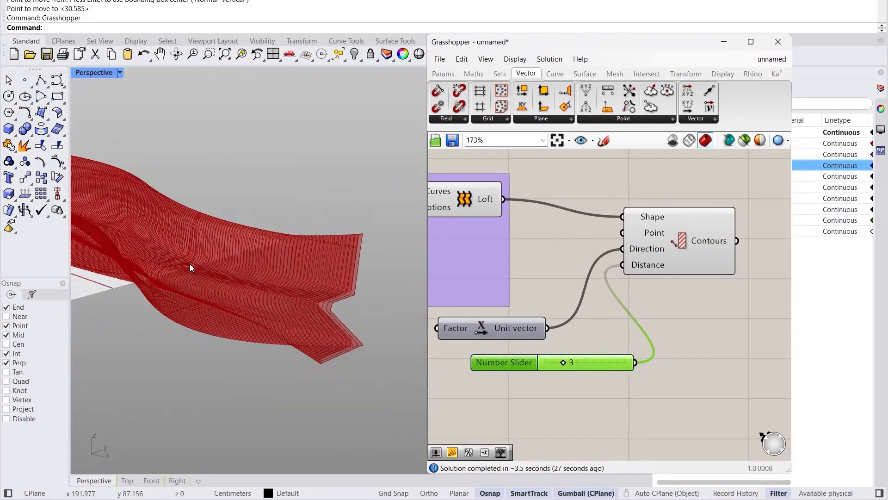
scroll(192, 263, up, 1)
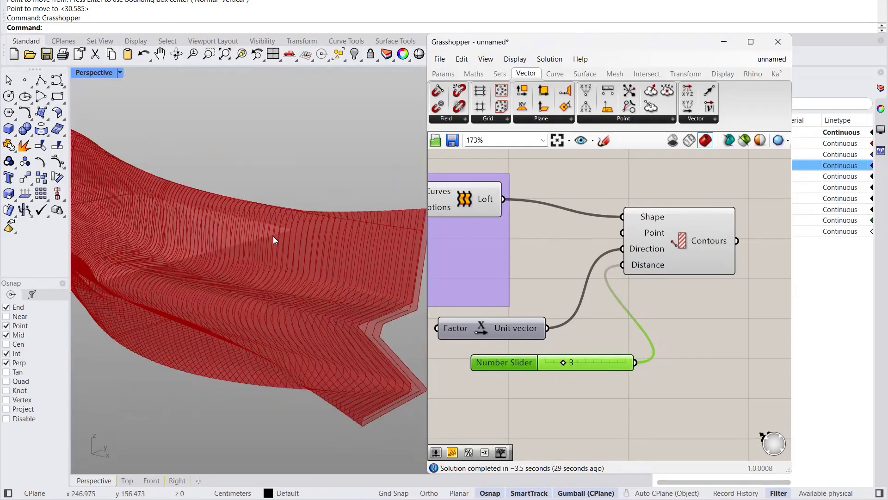
double_click(581, 363)
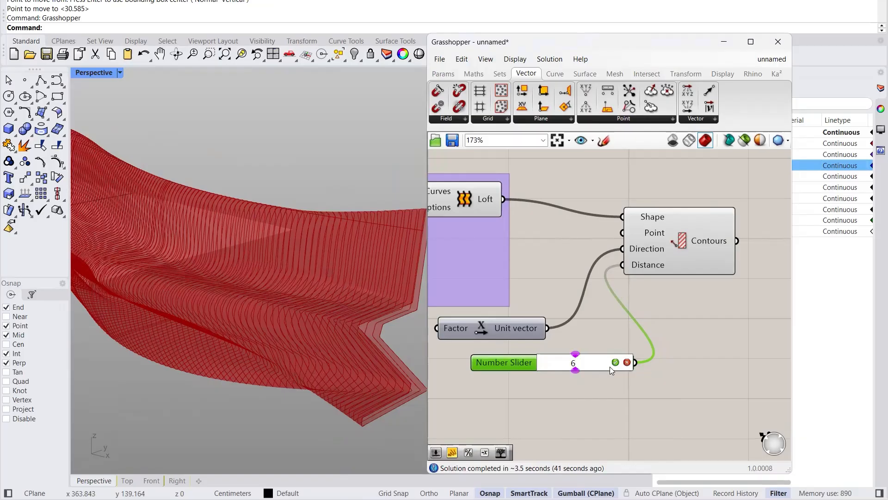
key(Return)
click(599, 429)
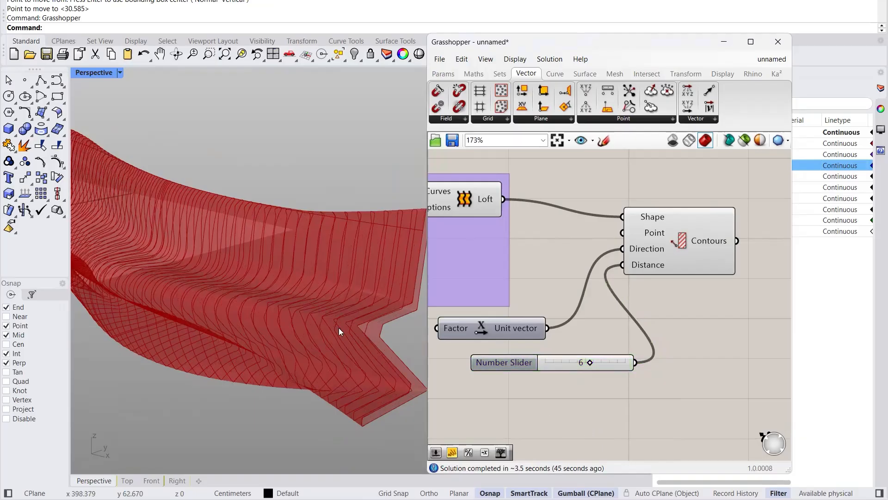
Step: Turn off the preview of the Loft component so only the contour curves are displayed
scroll(319, 262, down, 3)
scroll(245, 242, up, 3)
right_drag(557, 276, 638, 307)
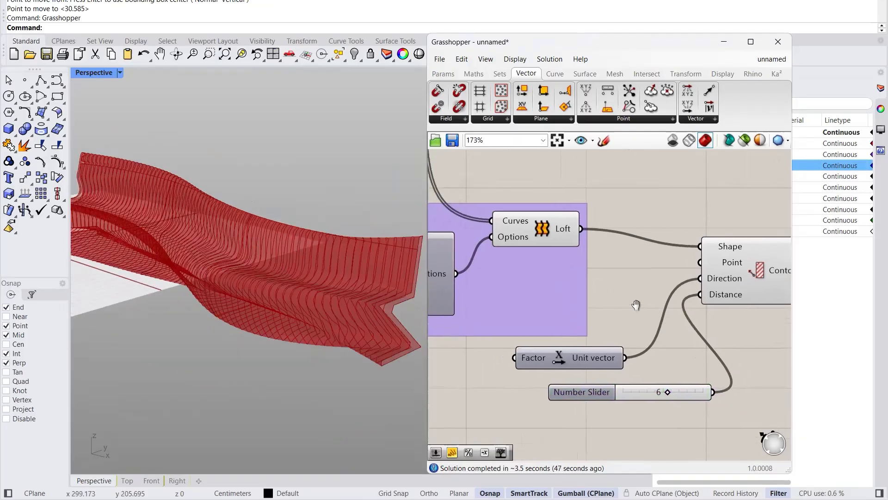
click(552, 227)
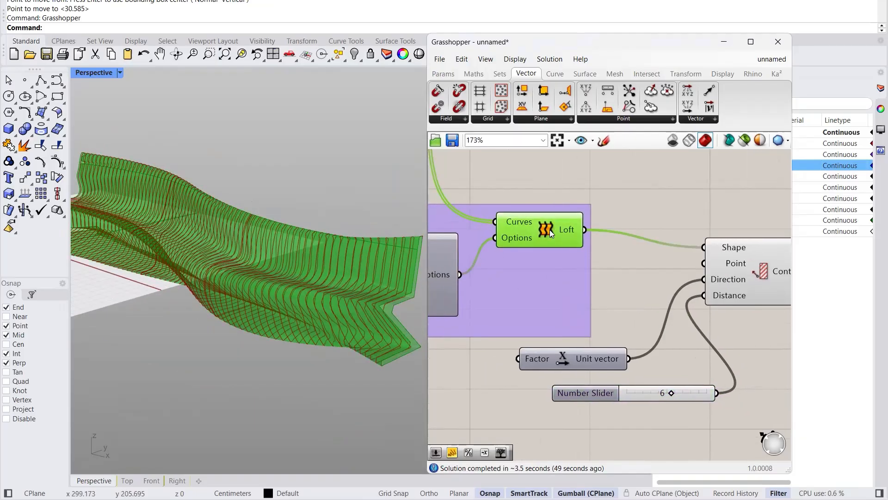
right_click(557, 237)
click(574, 254)
Step: Inspect the contour curves of the chair without the loft surface, both overall and near the end profile
right_drag(299, 266, 313, 250)
scroll(290, 248, up, 8)
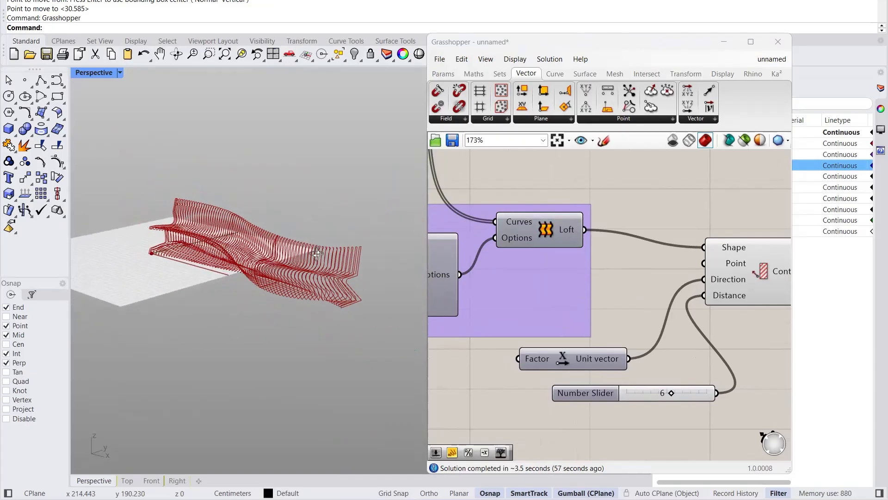
scroll(275, 247, down, 5)
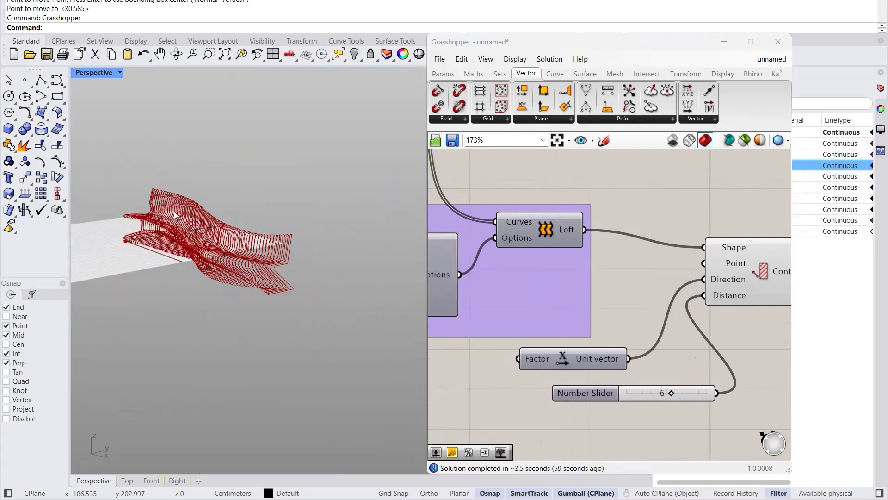
scroll(176, 211, up, 3)
right_drag(232, 273, 224, 255)
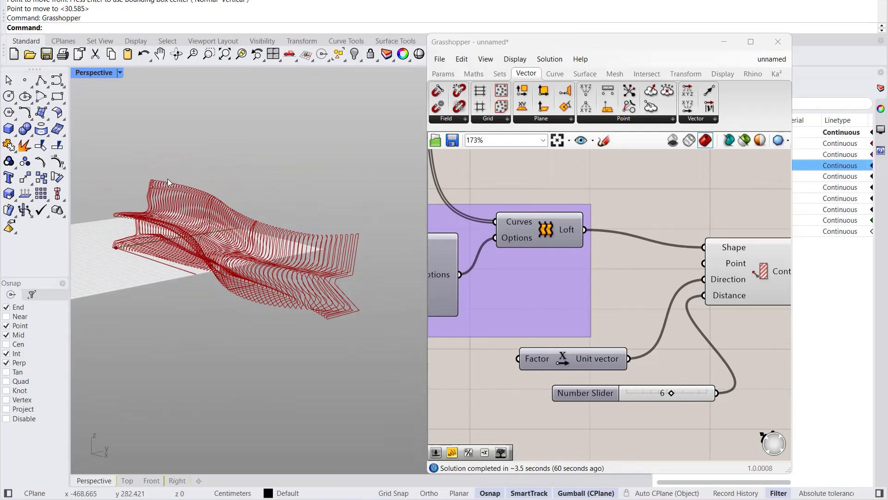
right_drag(258, 212, 228, 156)
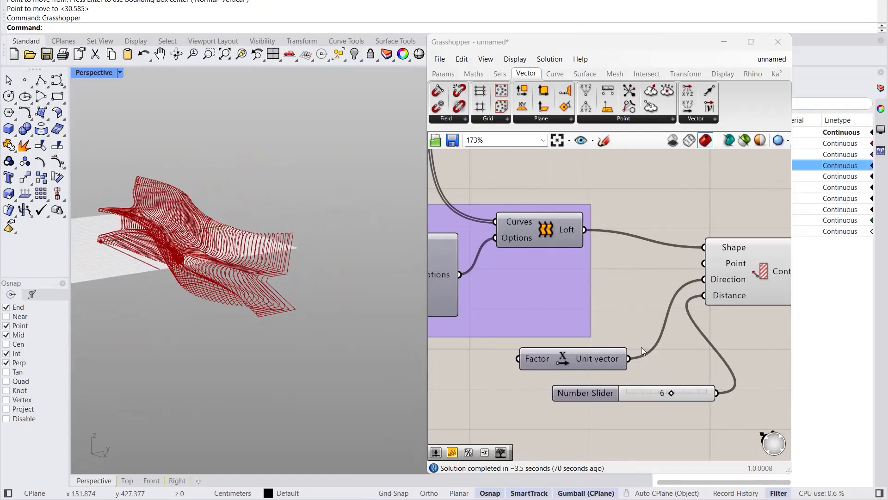
right_drag(721, 384, 687, 344)
right_drag(352, 335, 315, 362)
scroll(301, 367, up, 5)
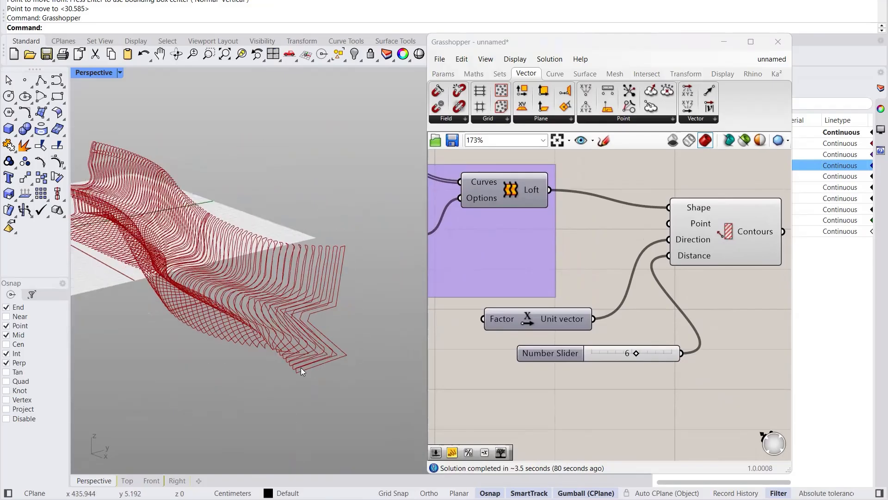
scroll(287, 331, down, 4)
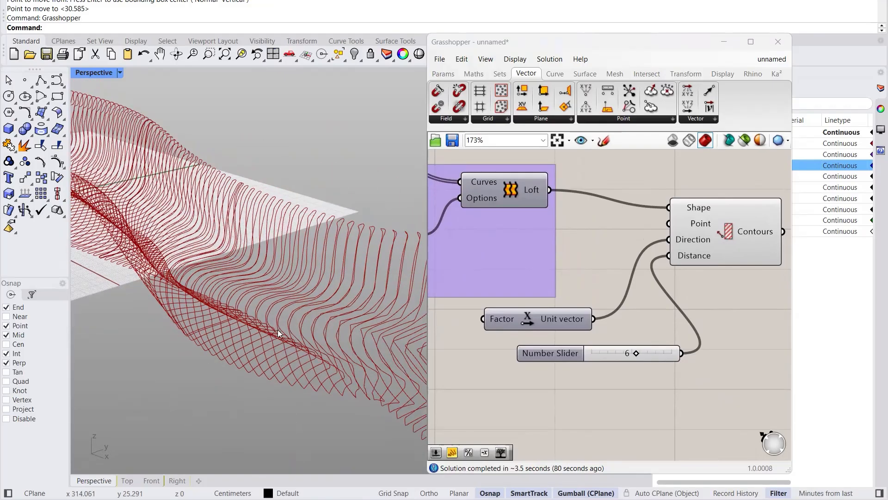
scroll(160, 245, down, 4)
right_drag(156, 243, 243, 319)
scroll(189, 199, up, 3)
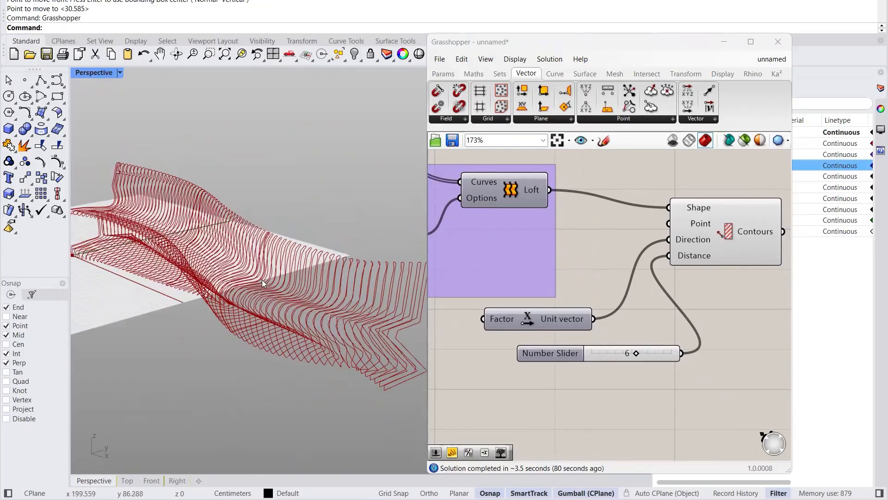
Step: Add an Extrude component beside the Contour component, leaving a gap between the two
scroll(229, 268, down, 3)
scroll(228, 268, up, 2)
right_drag(658, 257, 550, 257)
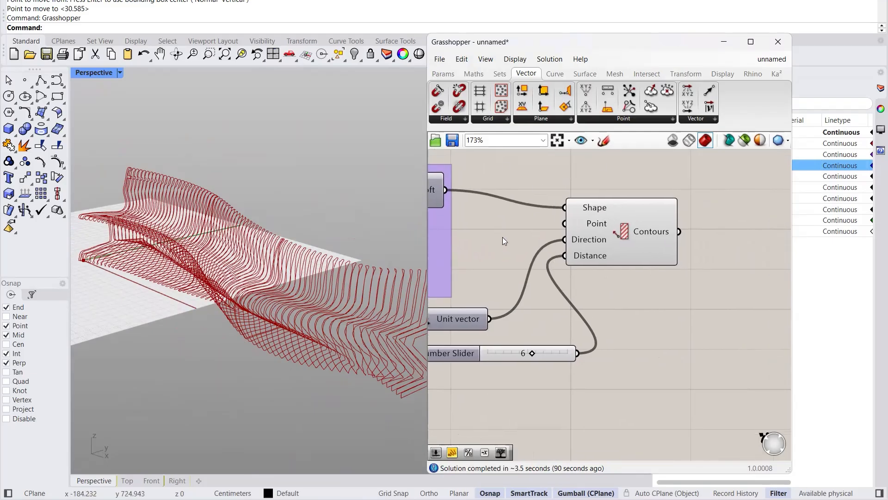
click(577, 76)
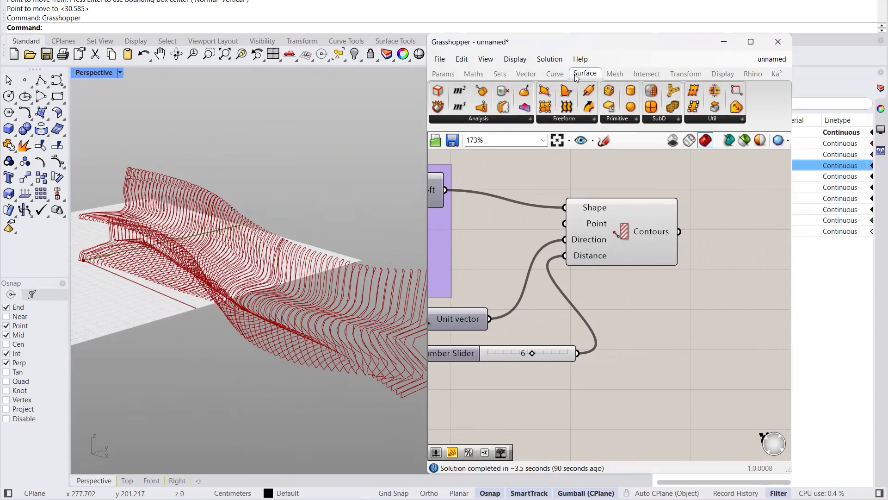
click(577, 119)
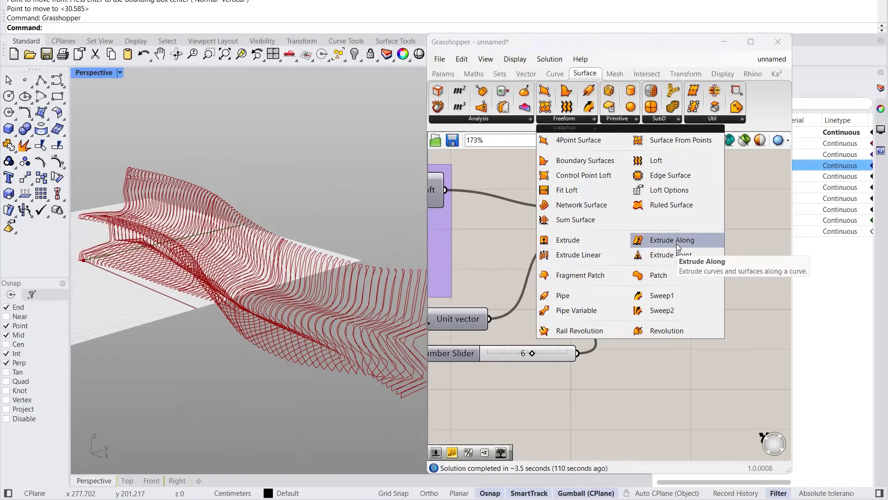
click(563, 243)
click(744, 274)
right_drag(737, 312, 684, 304)
right_drag(627, 311, 677, 309)
scroll(576, 325, down, 2)
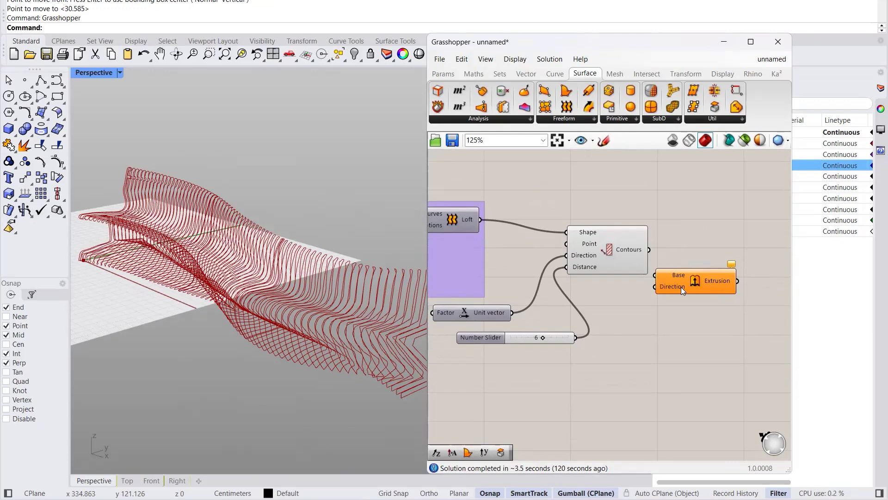
drag(681, 287, 700, 292)
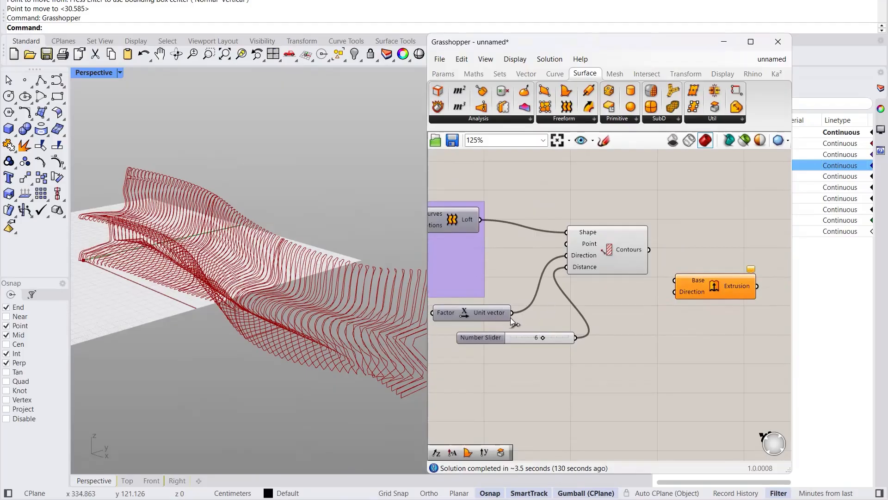
Step: Duplicate the Unit X component and place the copy below the Contour and Extrude components
drag(496, 310, 639, 363)
scroll(633, 350, up, 1)
drag(731, 281, 741, 293)
click(682, 363)
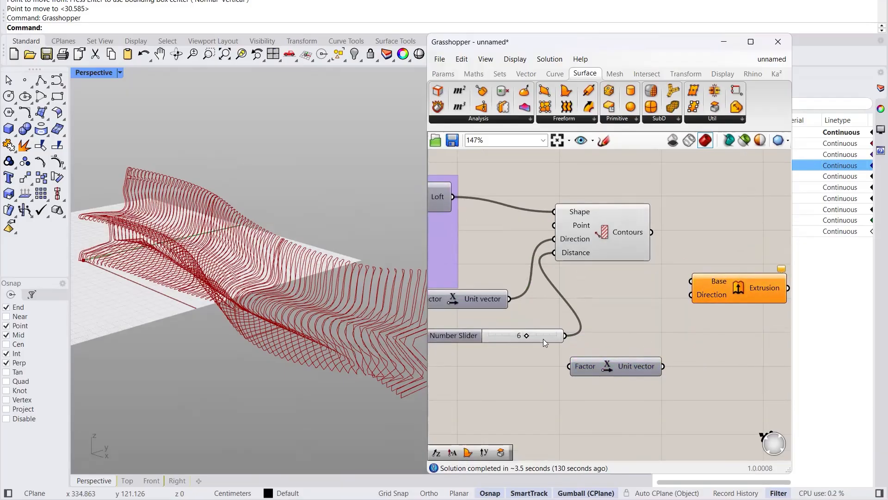
drag(583, 366, 614, 357)
click(584, 376)
Step: Shift the contour distance slider farther from the copied Unit X component to make room on the canvas
drag(543, 335, 533, 335)
click(546, 370)
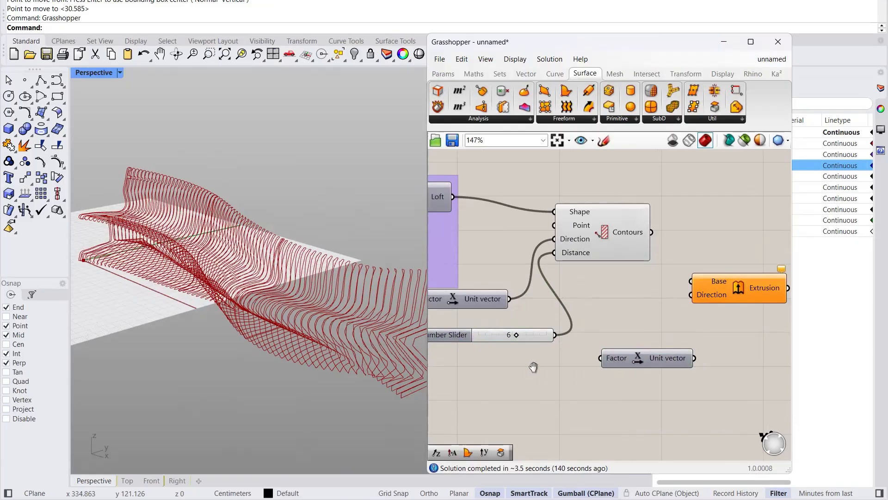
right_drag(531, 337, 556, 328)
drag(556, 328, 543, 325)
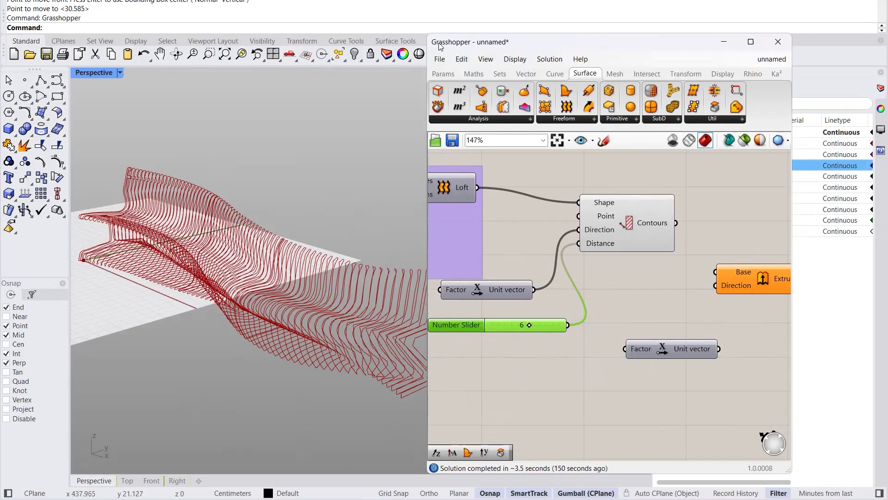
Step: Add a Division component between the contour distance slider and the copied Unit X component
click(473, 73)
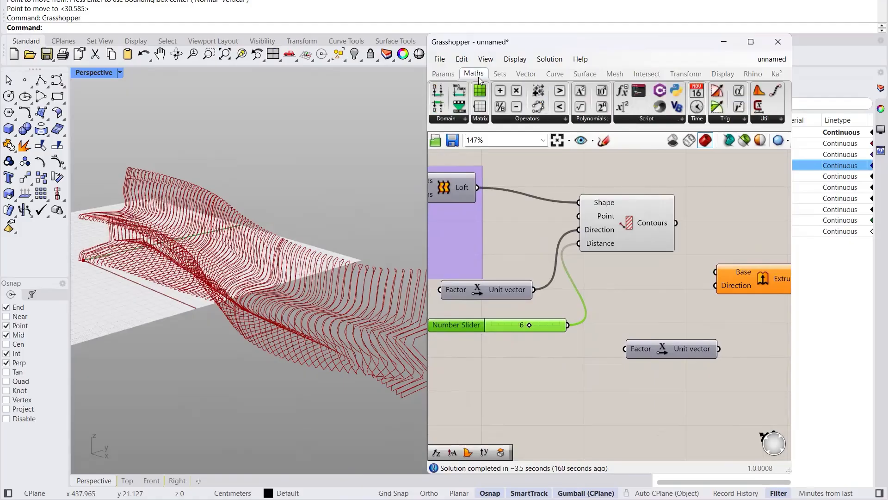
click(528, 120)
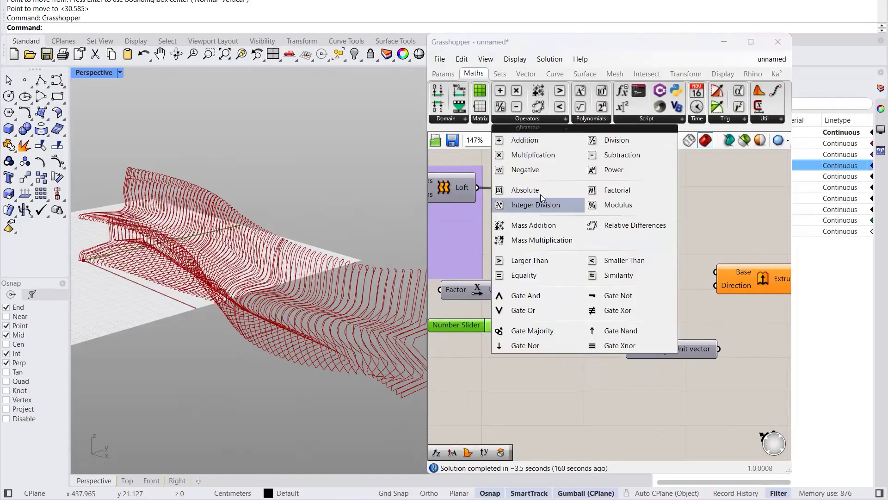
click(616, 143)
click(582, 370)
right_drag(638, 386, 675, 362)
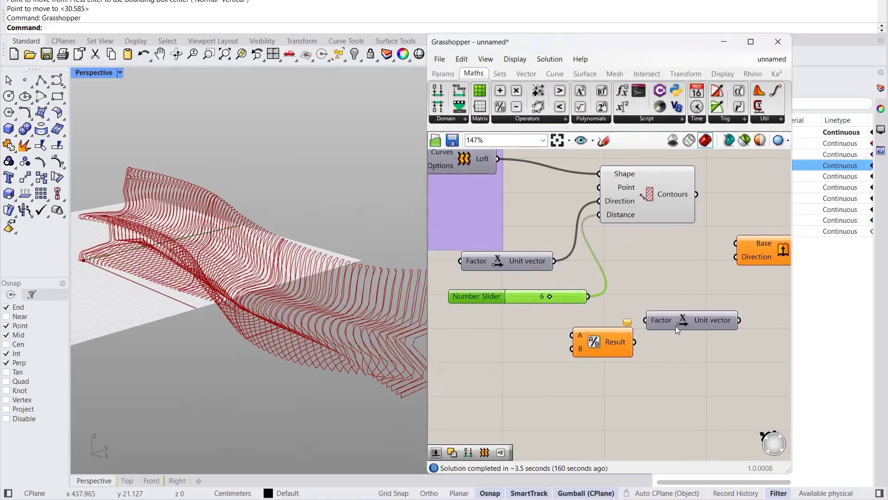
drag(675, 326, 694, 325)
drag(606, 351, 624, 340)
Step: Connect the contour distance slider to the Division component's A input and move the slider slightly away from it
drag(576, 296, 621, 331)
click(560, 328)
scroll(561, 331, up, 1)
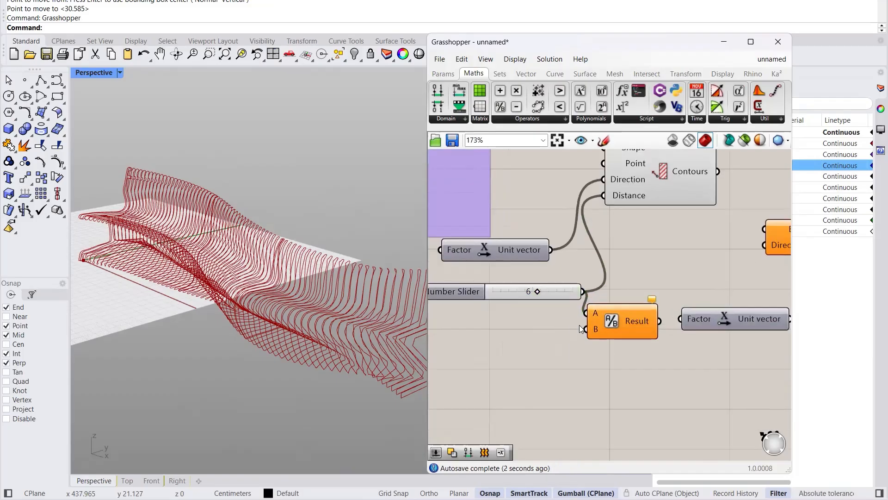
drag(551, 295, 542, 292)
click(545, 340)
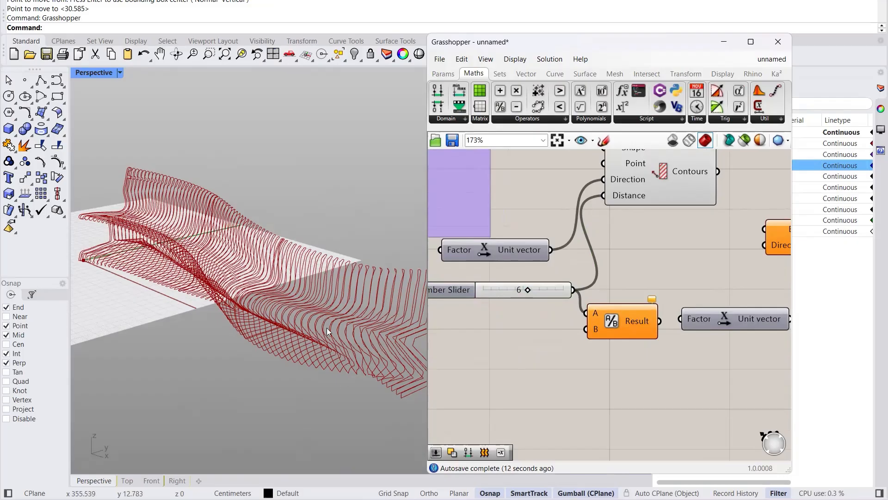
Step: Divide the slider value by a panel containing 2 and feed the result into the copied Unit X component's factor
double_click(536, 352)
text("2)
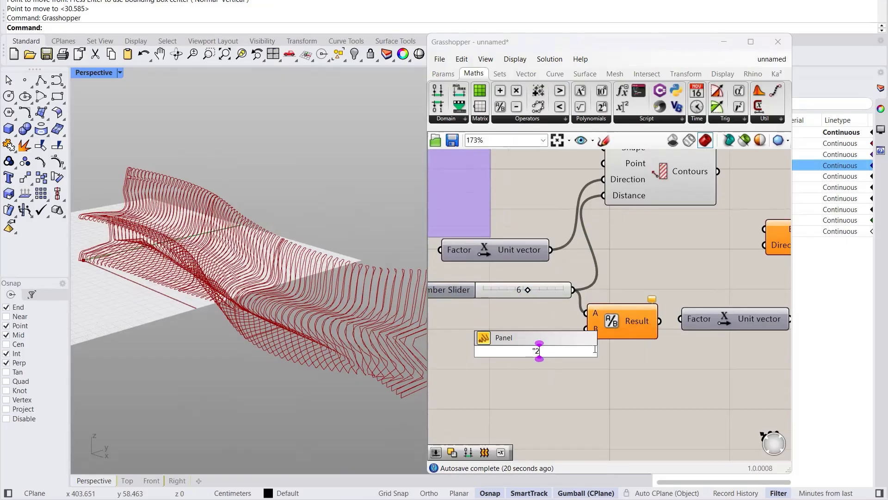
key(Return)
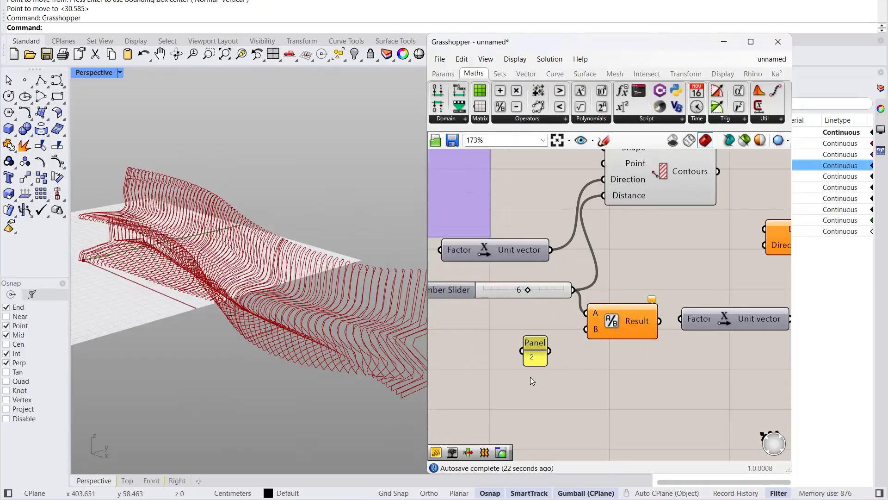
drag(524, 364, 587, 329)
click(642, 382)
scroll(620, 361, down, 3)
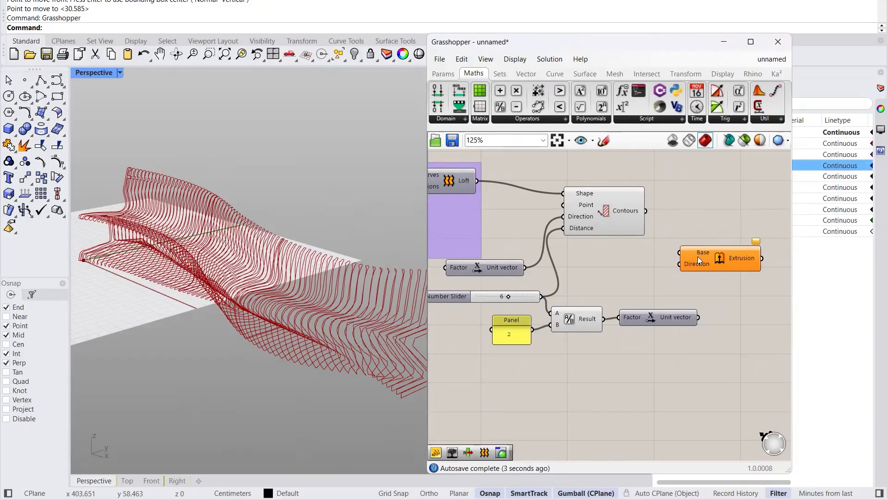
Step: Extrude the contour curves by wiring the Contours output to Base and the copied unit vector to Direction
drag(619, 210, 630, 216)
click(637, 278)
drag(698, 318, 671, 265)
drag(657, 217, 679, 252)
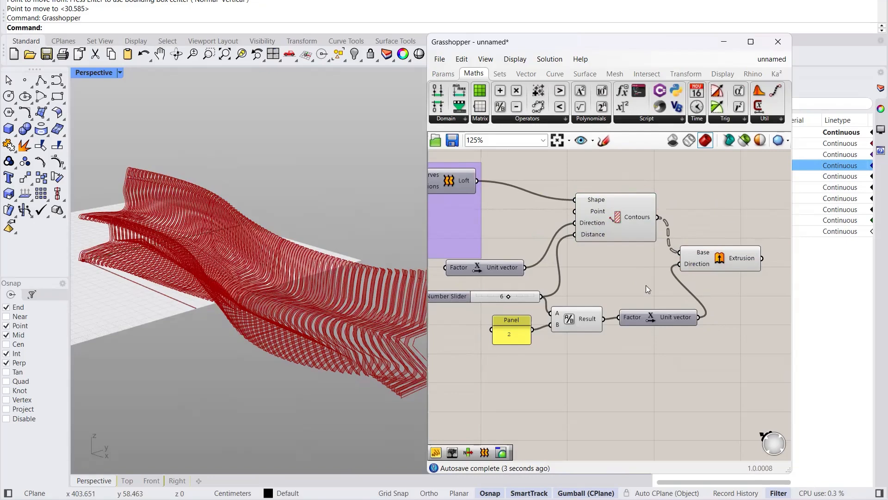
Step: Examine the extruded contour strips along the chair and at both ends, and check the Contours output's data tree
right_drag(388, 330, 316, 319)
scroll(304, 325, up, 9)
scroll(326, 340, down, 5)
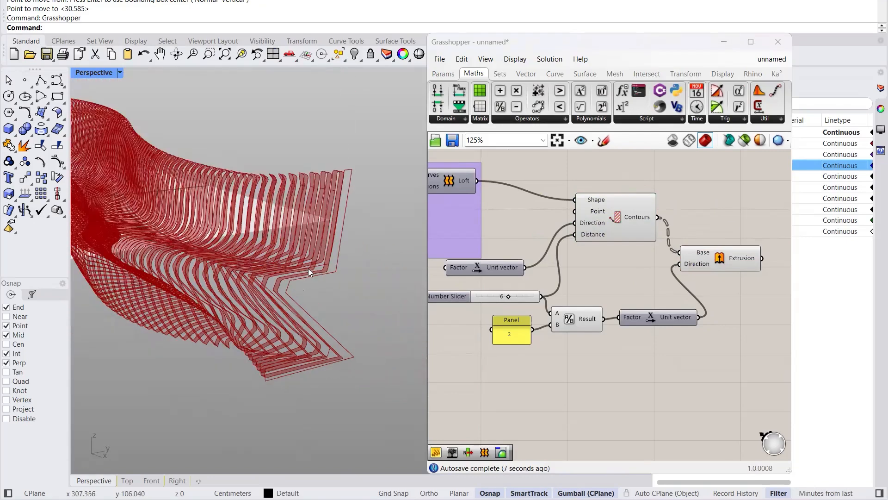
scroll(309, 272, down, 5)
scroll(395, 359, up, 8)
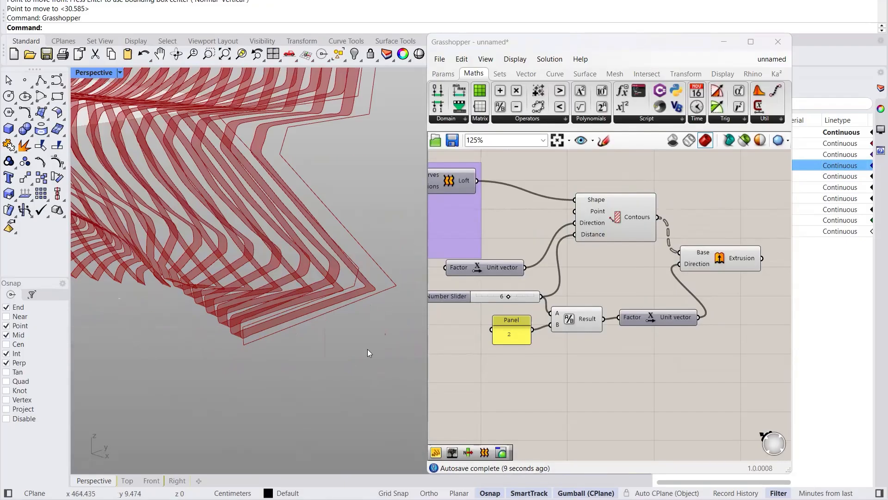
scroll(301, 360, down, 5)
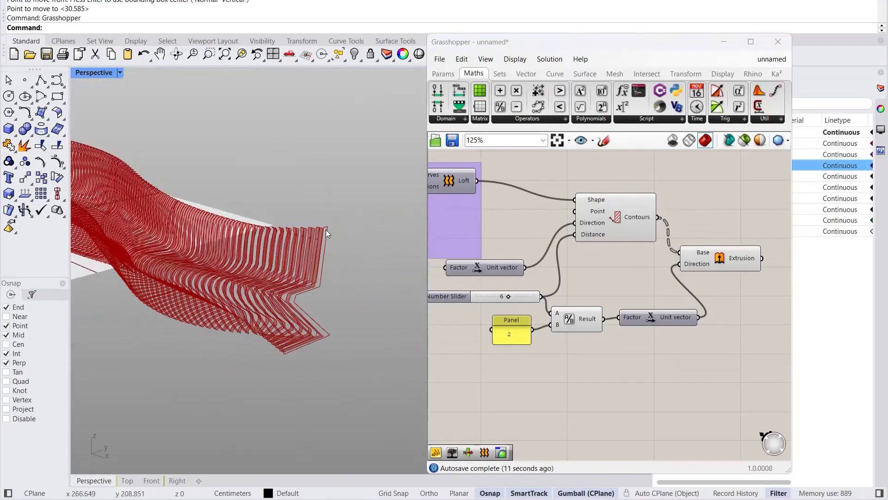
scroll(325, 229, up, 5)
mouse_move(311, 239)
right_down()
mouse_move(302, 242)
mouse_move(313, 246)
right_up()
scroll(313, 246, down, 9)
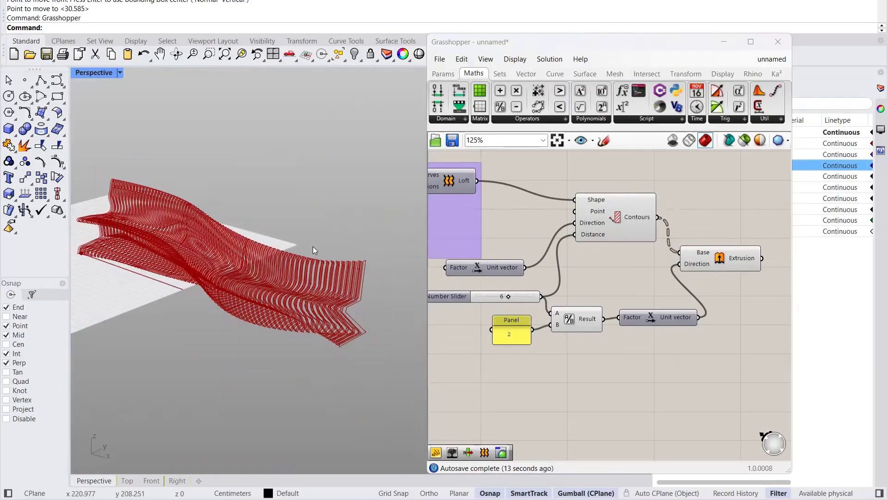
scroll(155, 176, up, 7)
scroll(185, 220, up, 3)
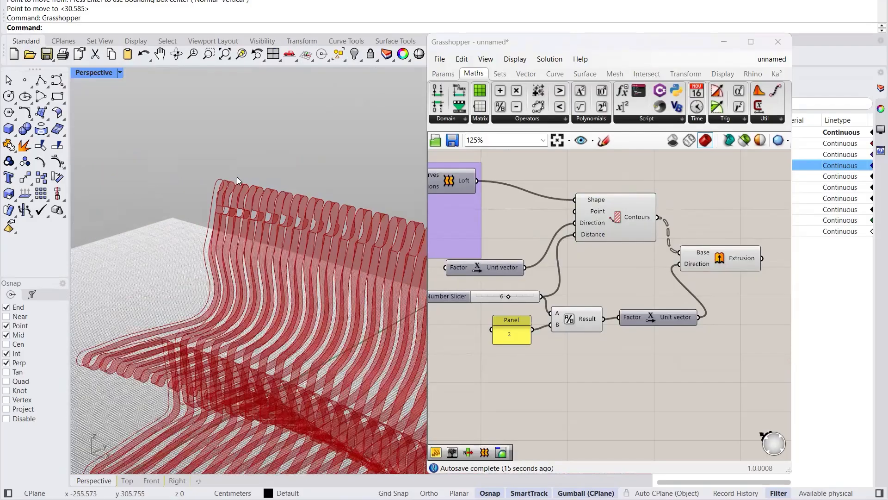
scroll(217, 212, down, 5)
mouse_move(176, 211)
right_down()
mouse_move(272, 317)
mouse_move(365, 314)
right_up()
scroll(348, 327, up, 5)
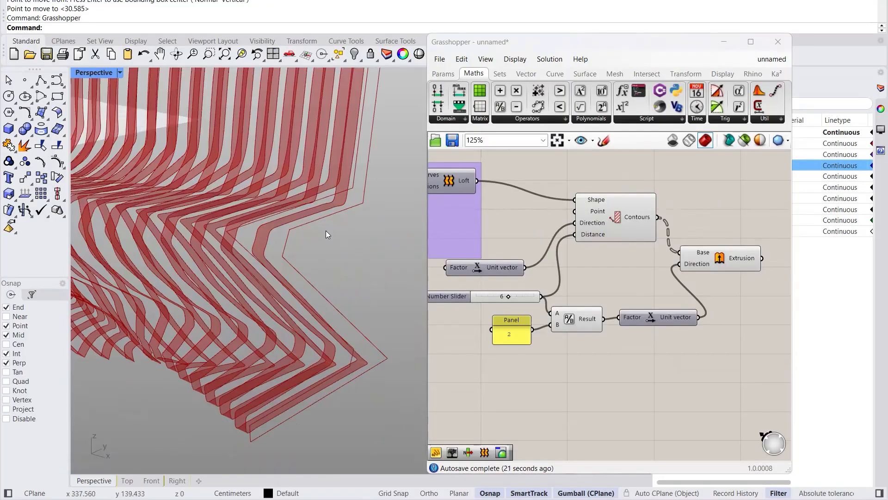
scroll(308, 327, down, 9)
scroll(240, 261, up, 7)
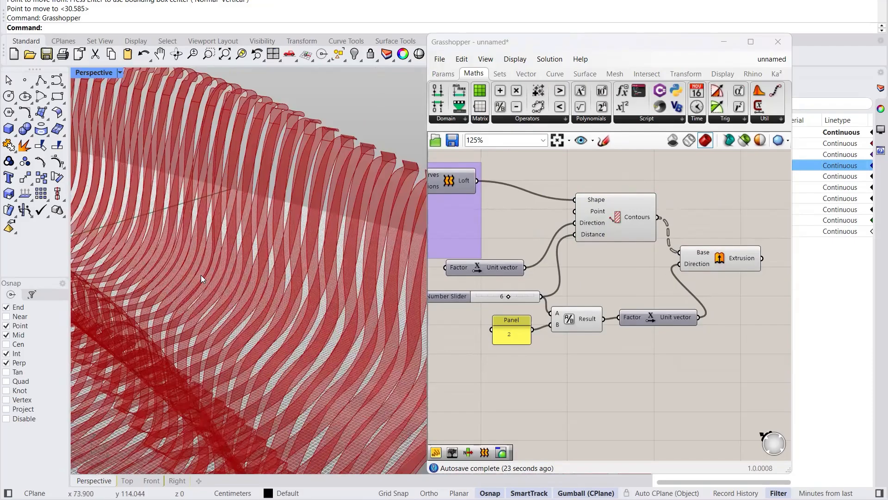
right_drag(197, 272, 312, 325)
scroll(273, 328, down, 4)
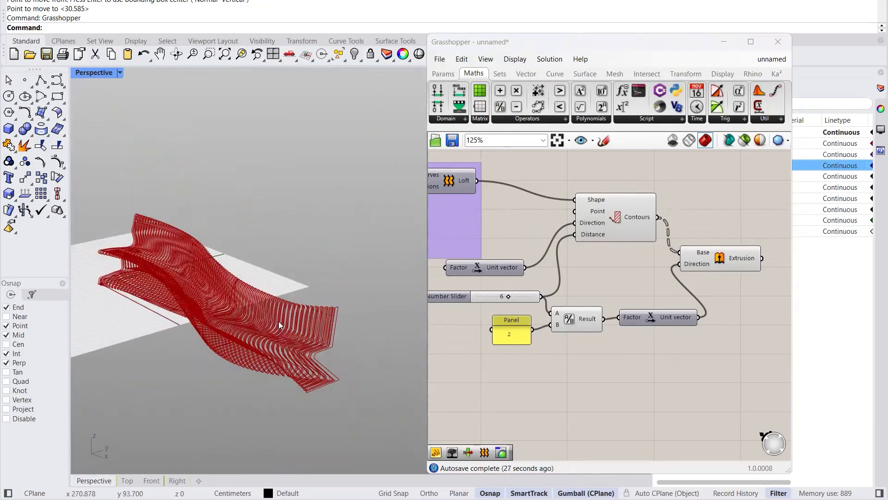
right_drag(744, 313, 626, 296)
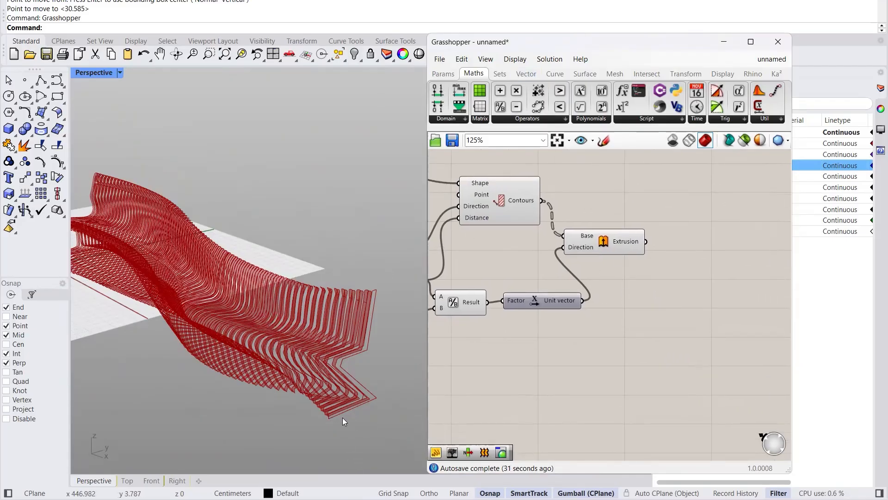
scroll(360, 429, up, 3)
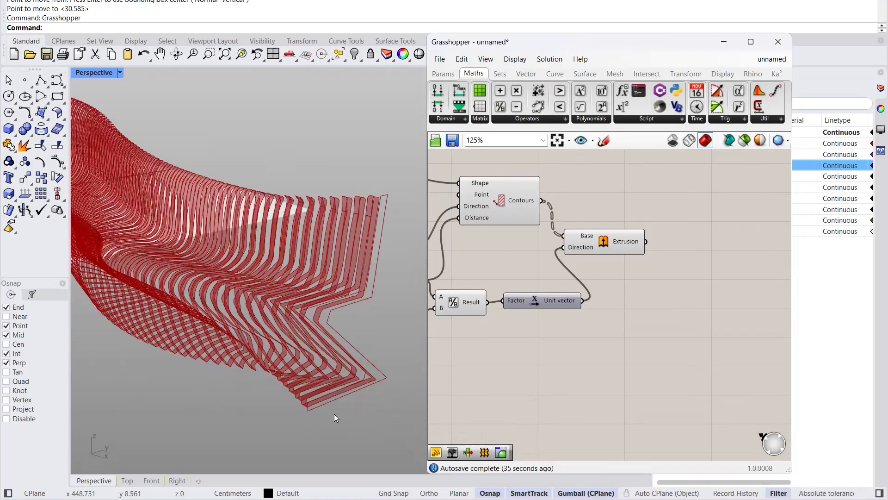
scroll(314, 334, down, 4)
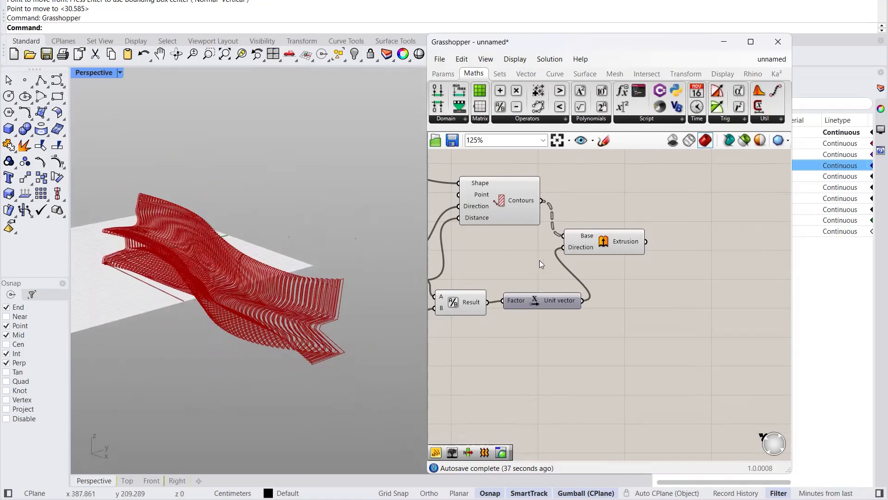
mouse_move(516, 204)
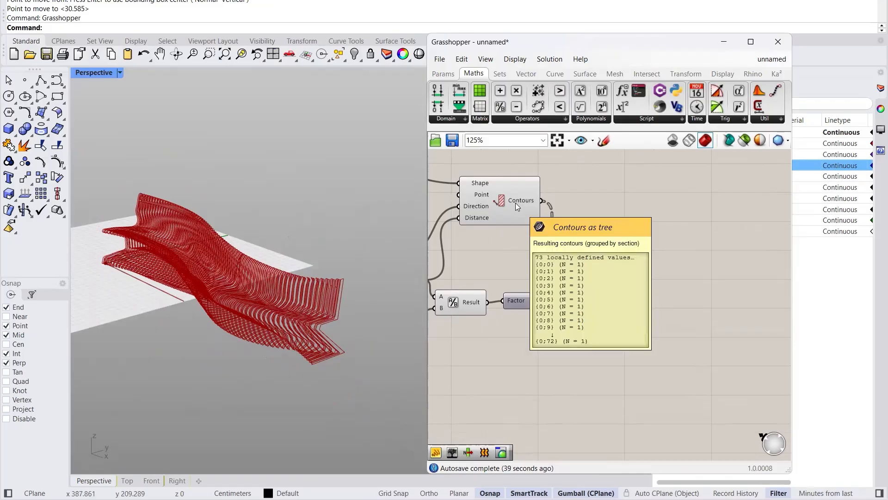
scroll(318, 329, up, 3)
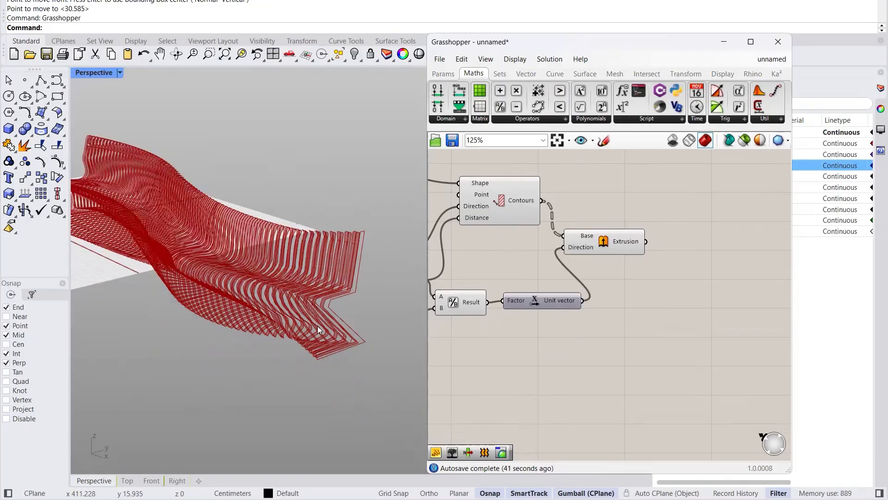
Step: Move the Extrude component and its Unit X component farther from Contour and Division to make room between them
drag(583, 252, 676, 261)
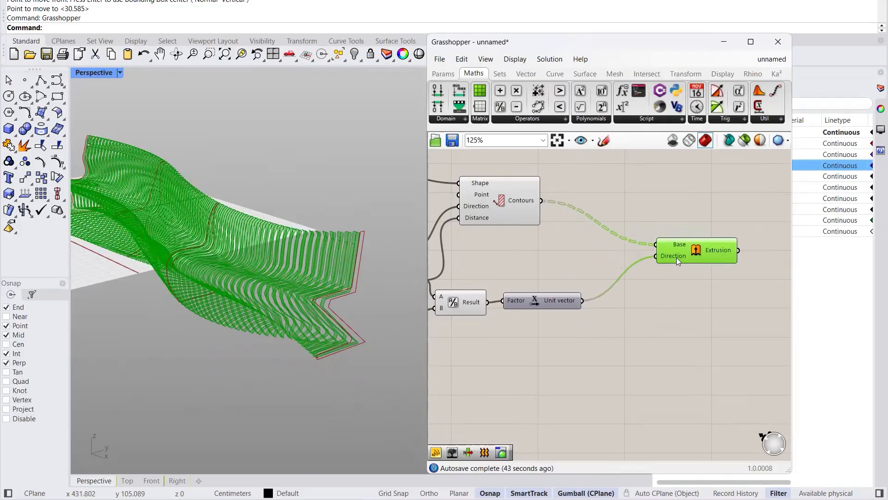
drag(554, 304, 590, 302)
click(592, 312)
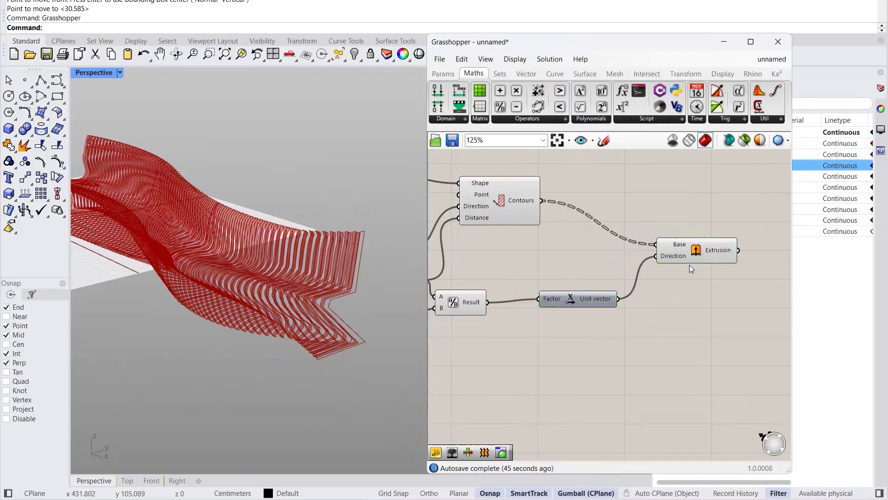
Step: Disconnect Contours from the Extrude component's Base and place a Boundary Surfaces component between Contour and Extrude
drag(655, 245, 657, 245)
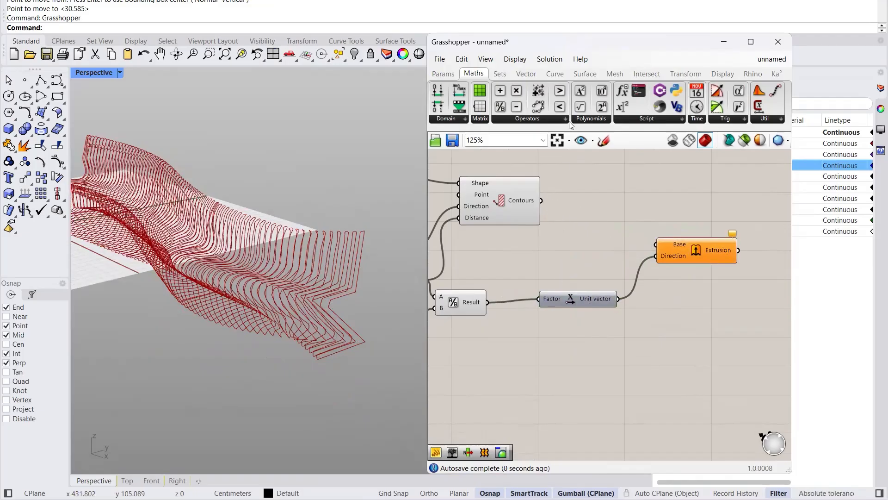
click(589, 73)
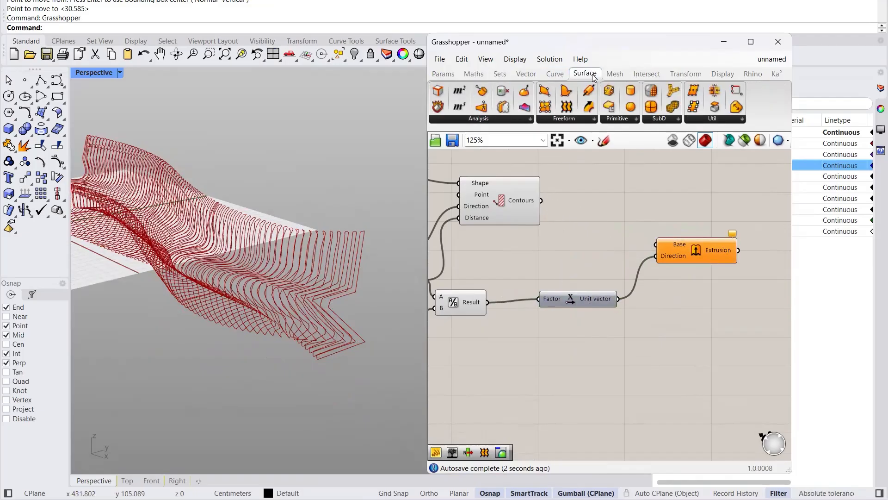
click(576, 121)
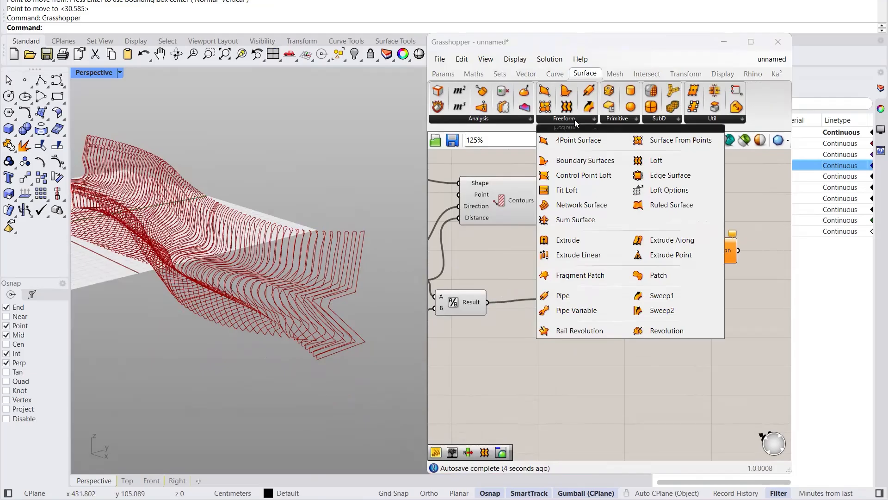
click(567, 161)
click(643, 200)
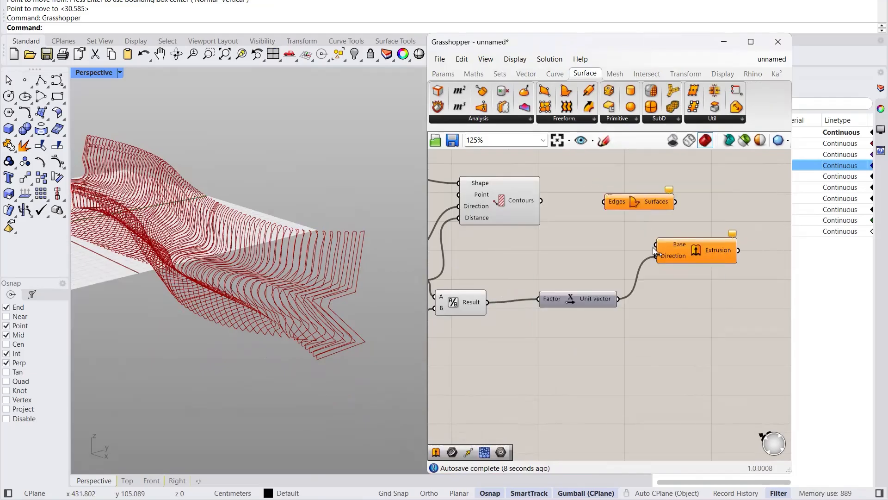
Step: Move Boundary Surfaces closer to Contour, wire the Contours output to its Edges input, and inspect the filled sections
scroll(565, 187, up, 2)
drag(656, 207, 620, 210)
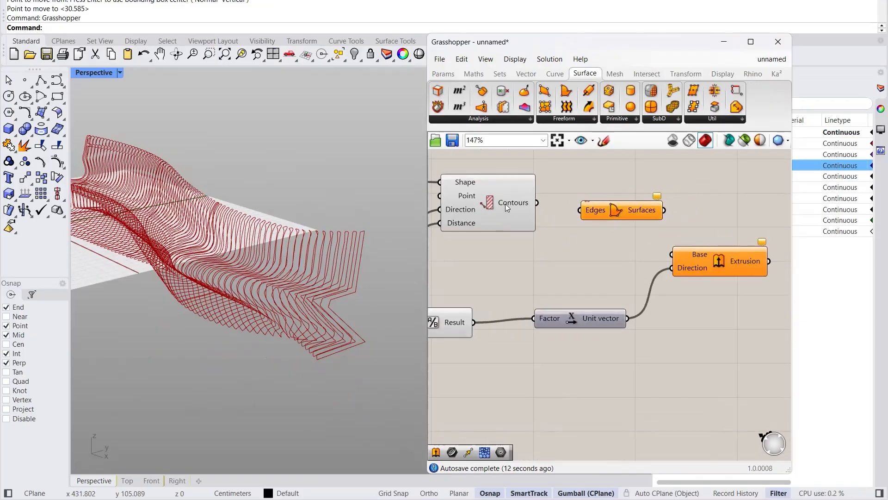
drag(537, 202, 578, 209)
right_drag(306, 285, 331, 319)
scroll(337, 305, up, 3)
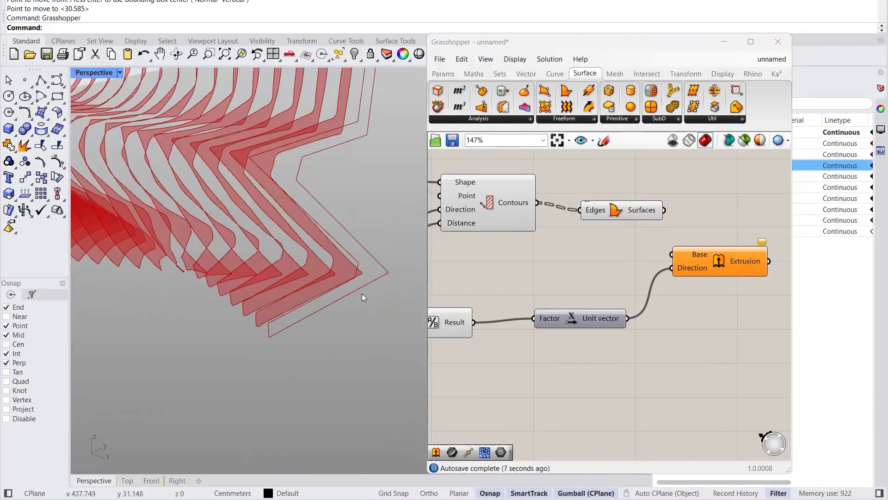
scroll(362, 293, down, 3)
right_drag(352, 264, 352, 246)
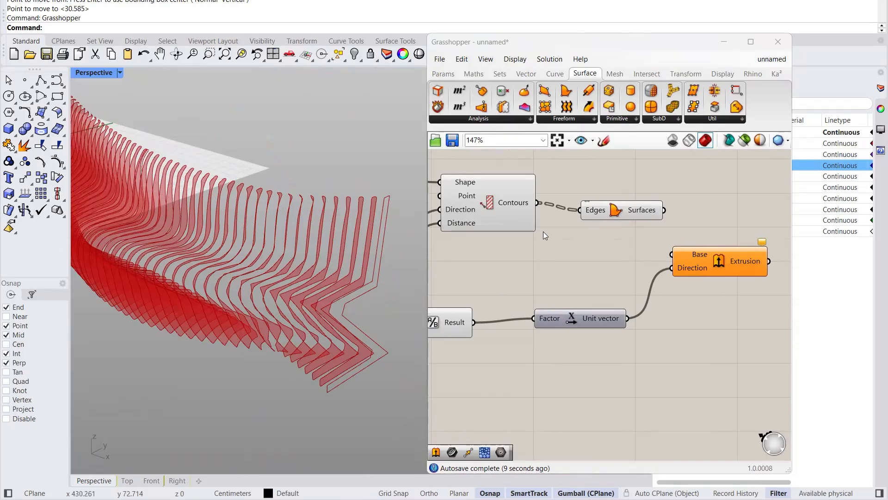
Step: Turn off the preview of the Eames, Saarinen, Panton and Zig Zag curve parameters
scroll(606, 273, down, 5)
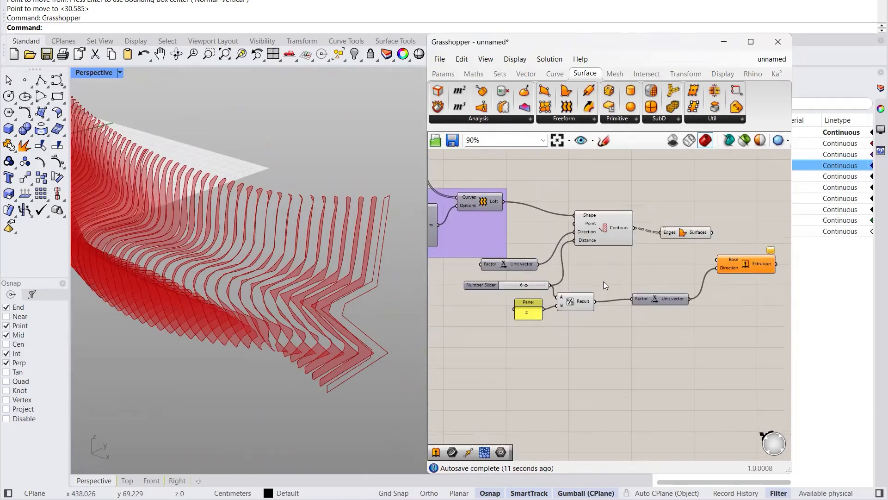
right_drag(586, 304, 542, 303)
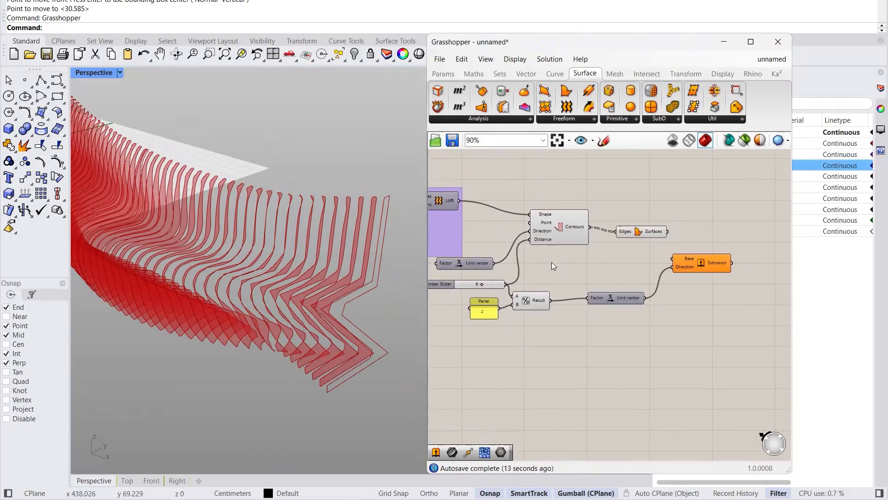
right_drag(573, 254, 764, 363)
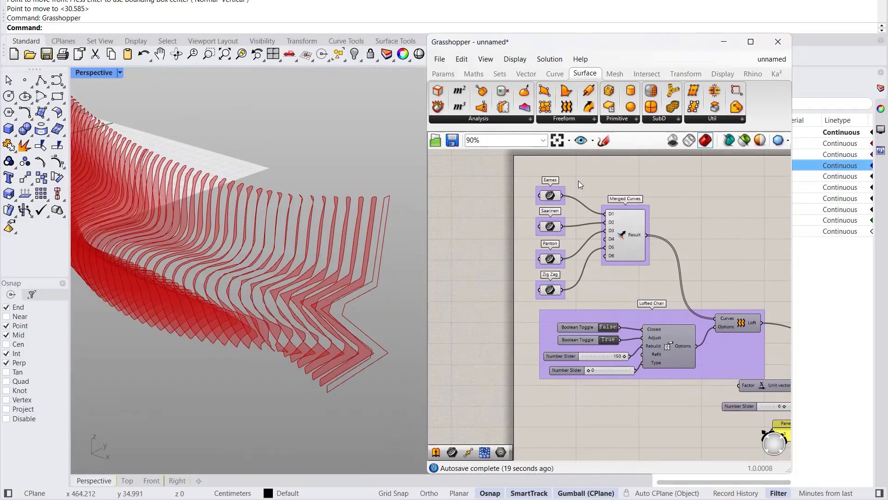
drag(579, 167, 522, 308)
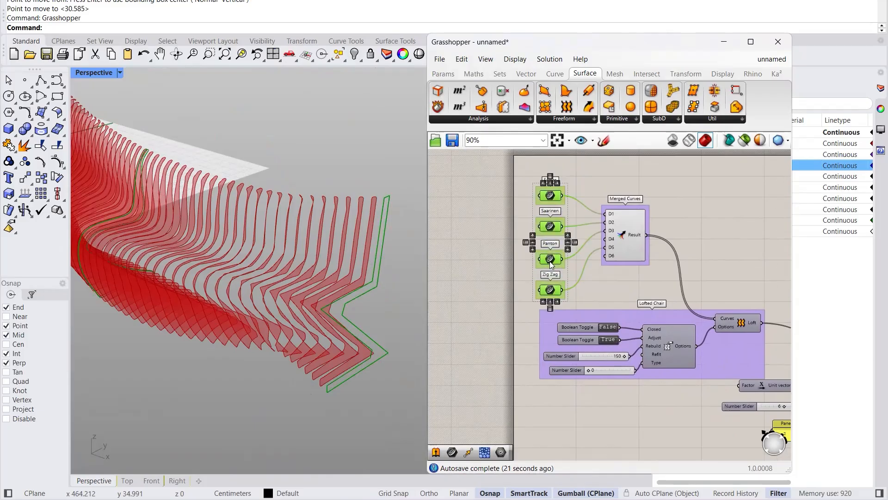
middle_click(550, 262)
click(579, 226)
click(504, 323)
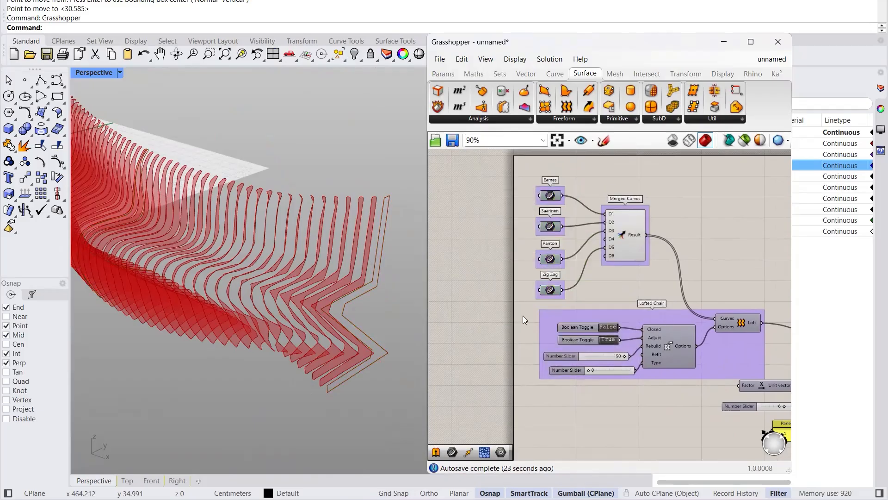
Step: Turn off the preview of the Merge component in the Merged Curves group
right_drag(650, 320, 559, 285)
click(530, 202)
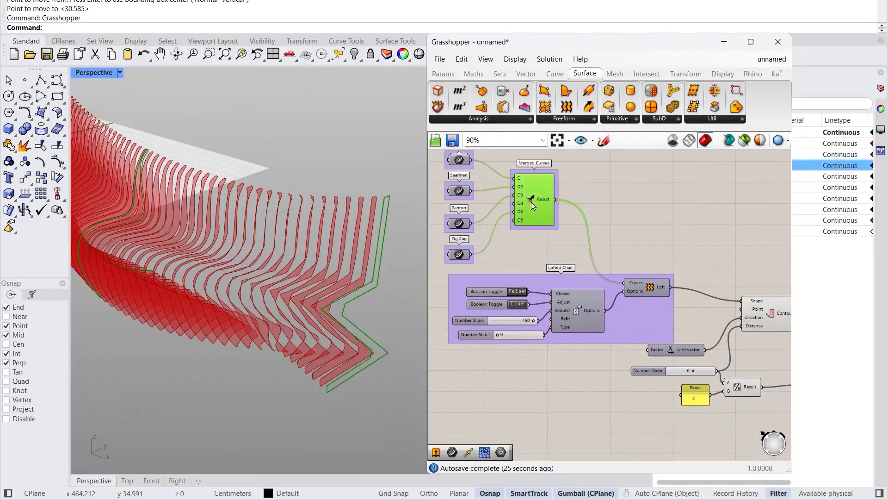
middle_click(531, 201)
click(567, 167)
click(671, 197)
right_drag(289, 289, 247, 273)
Step: Wire the Boundary Surfaces output to the Extrude component's Base input
right_drag(676, 350, 547, 302)
mouse_move(719, 325)
right_down()
mouse_move(649, 311)
mouse_move(598, 323)
right_up()
scroll(598, 323, up, 2)
drag(643, 248, 649, 285)
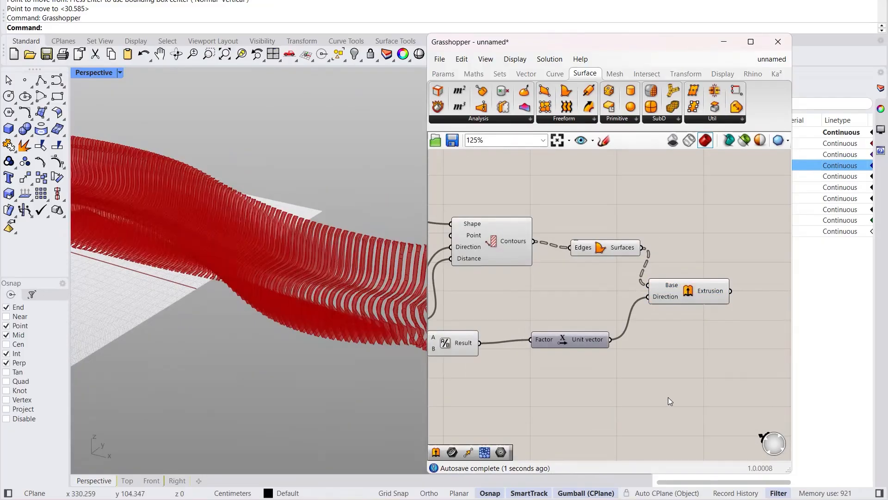
Step: Examine the extruded solid ribs along the chair from different angles and distances
right_drag(388, 309, 364, 299)
scroll(363, 299, down, 8)
scroll(331, 259, up, 10)
scroll(356, 343, up, 4)
scroll(356, 344, down, 5)
right_drag(338, 354, 383, 318)
scroll(382, 318, up, 7)
right_drag(264, 306, 282, 309)
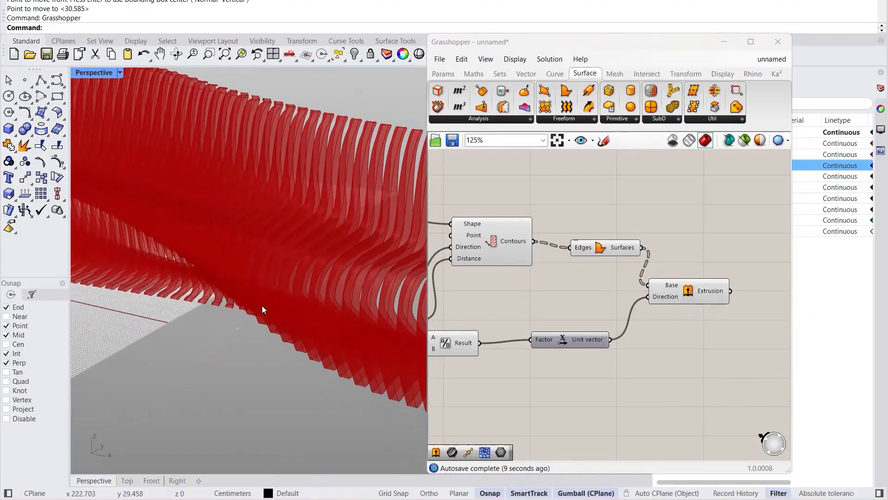
scroll(262, 310, down, 5)
right_drag(346, 291, 325, 287)
scroll(321, 320, up, 7)
Step: Set the number slider that drives the contour distance to 5
right_drag(517, 283, 607, 299)
right_drag(454, 324, 508, 331)
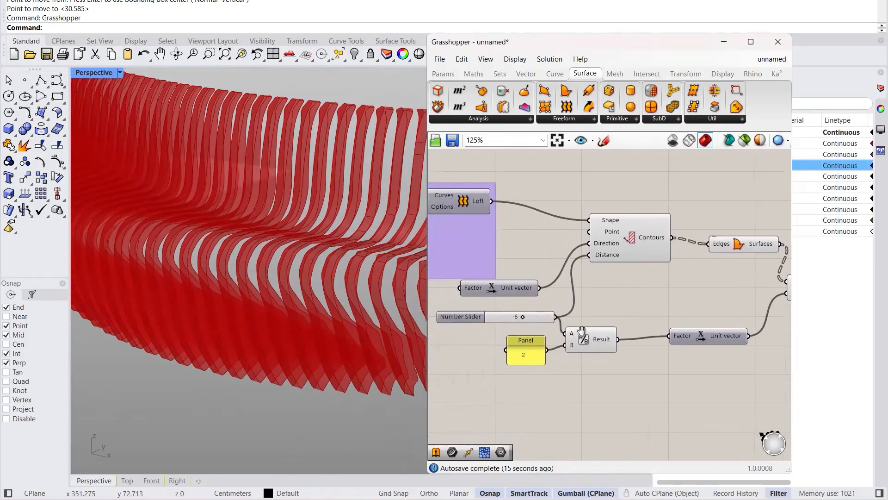
scroll(508, 330, up, 4)
click(547, 310)
double_click(546, 310)
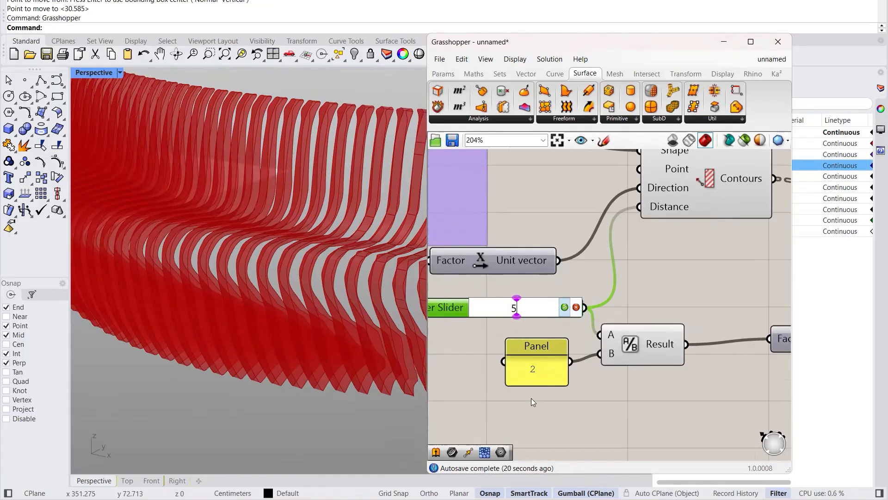
key(Return)
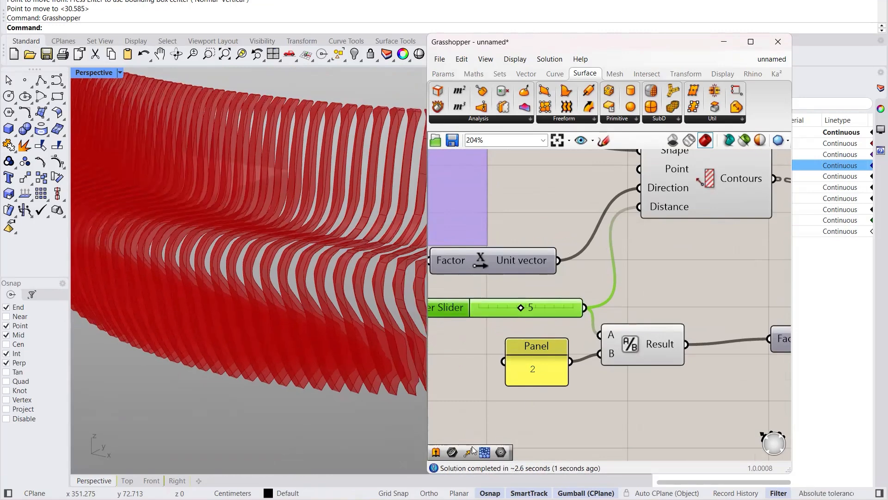
Step: Set the contour distance number slider to 4
click(480, 368)
double_click(539, 302)
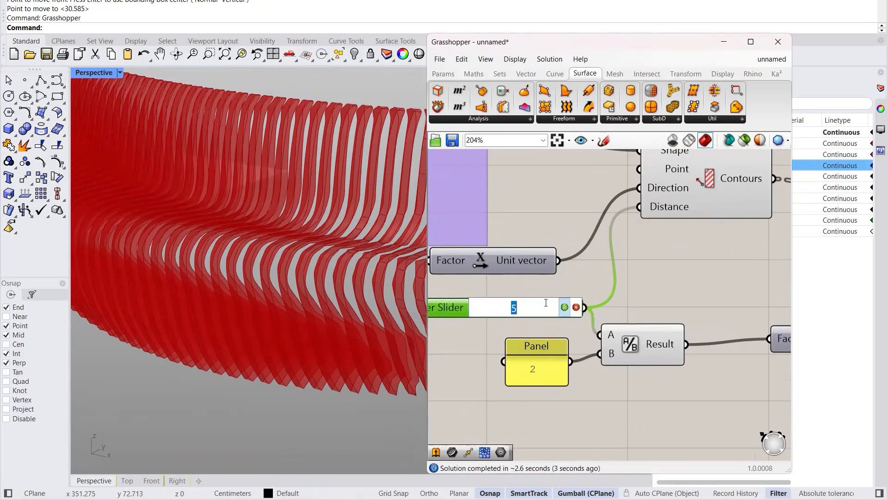
text(4)
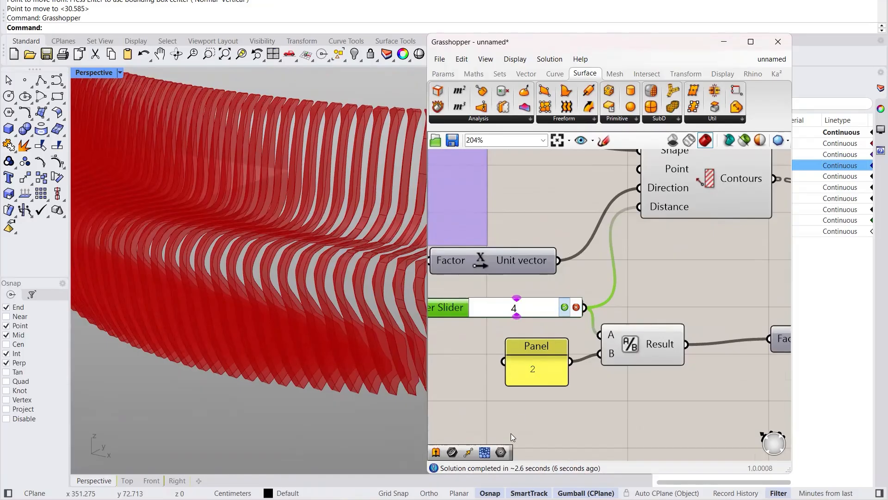
key(Return)
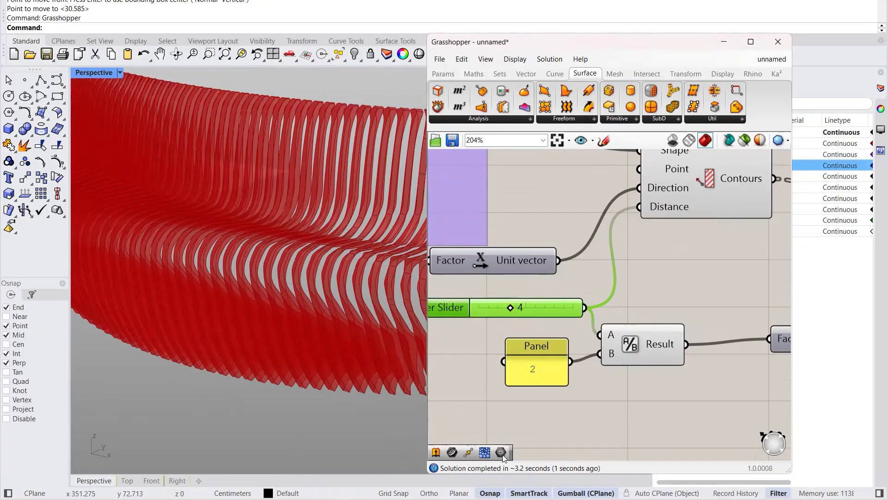
click(511, 433)
Step: Examine the density and gaps of the ribs over the whole chair, close up and from a distance
right_drag(314, 304, 231, 235)
scroll(319, 235, down, 12)
scroll(256, 238, up, 6)
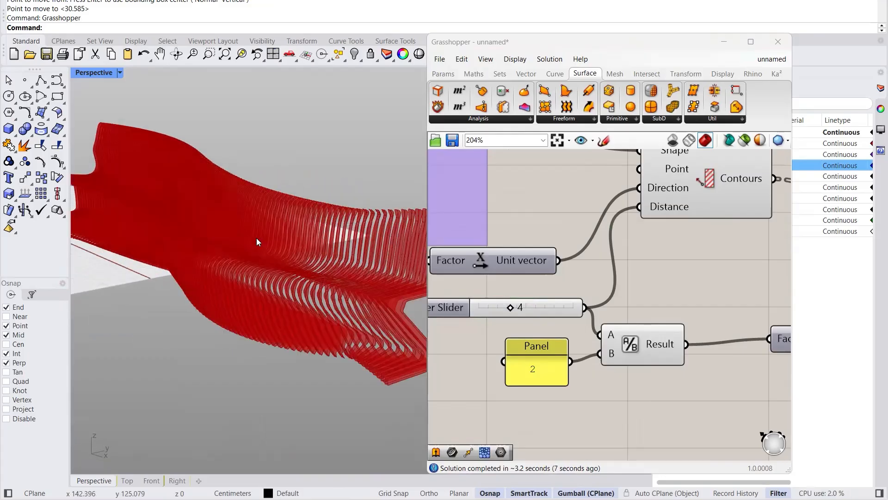
scroll(254, 263, down, 6)
scroll(291, 247, up, 9)
scroll(299, 278, down, 15)
right_drag(252, 271, 276, 277)
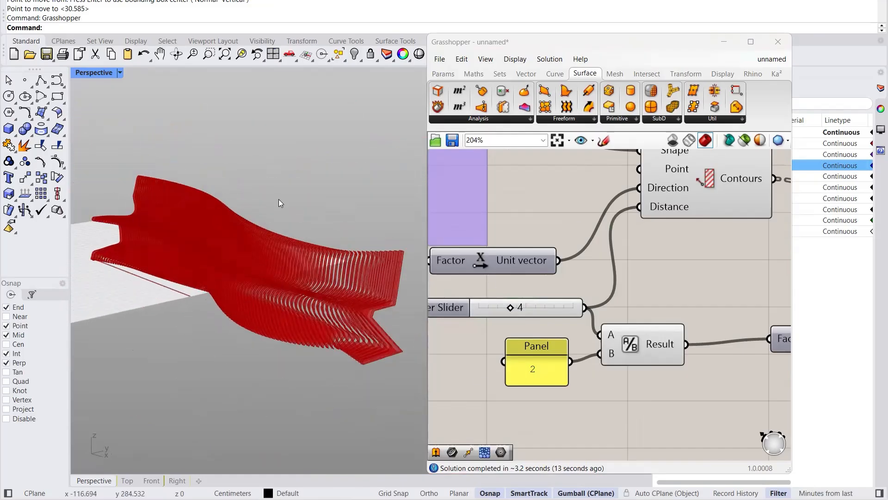
Step: Lower the Contour component toward its inputs and shift the Division component and the panel for a tidier layout
right_drag(692, 358, 589, 320)
scroll(536, 340, down, 5)
scroll(538, 312, up, 3)
drag(616, 209, 615, 249)
click(613, 298)
drag(573, 307, 585, 313)
click(546, 337)
drag(505, 319, 512, 318)
click(691, 373)
Step: Move the Boundary Surfaces and Extrude components down and closer to the Contour component
right_drag(692, 375, 642, 363)
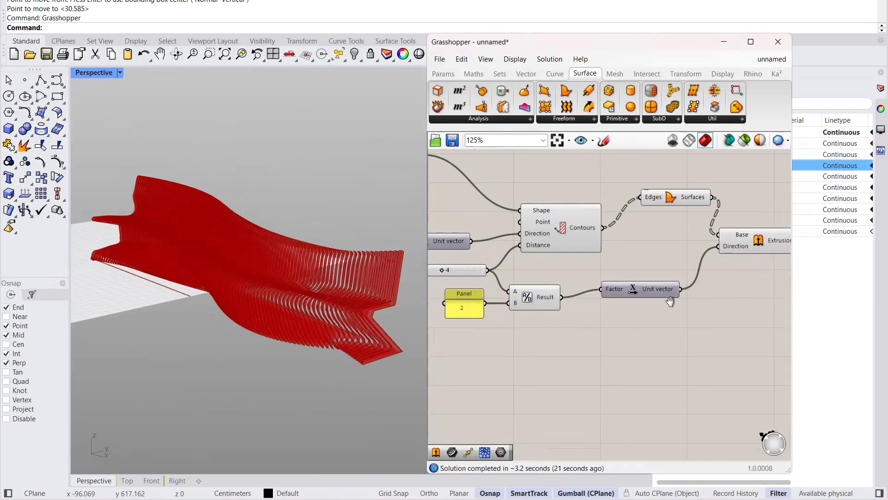
drag(652, 207, 632, 235)
click(719, 222)
drag(730, 241, 717, 261)
click(706, 328)
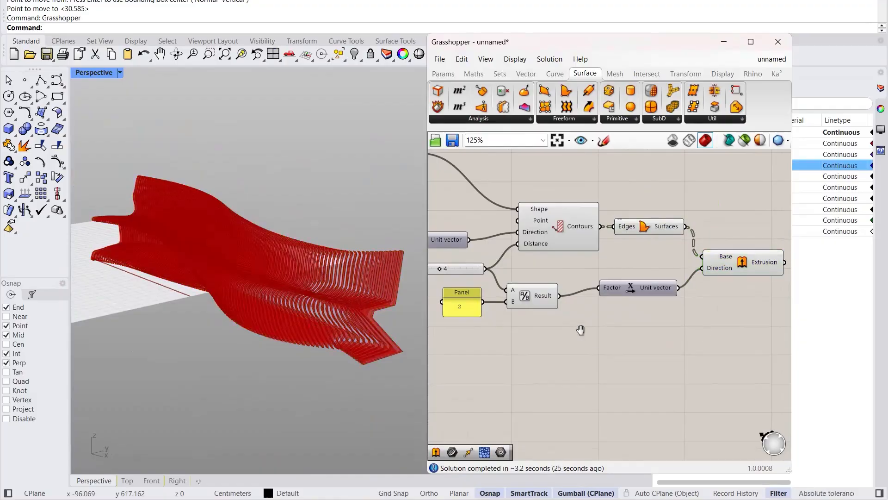
Step: Group all contouring and extrusion components, from the Unit X vector and slider to Extrude, after moving them away from Loft
scroll(584, 331, down, 2)
drag(700, 359, 485, 246)
drag(560, 252, 621, 232)
key(ctrl+g)
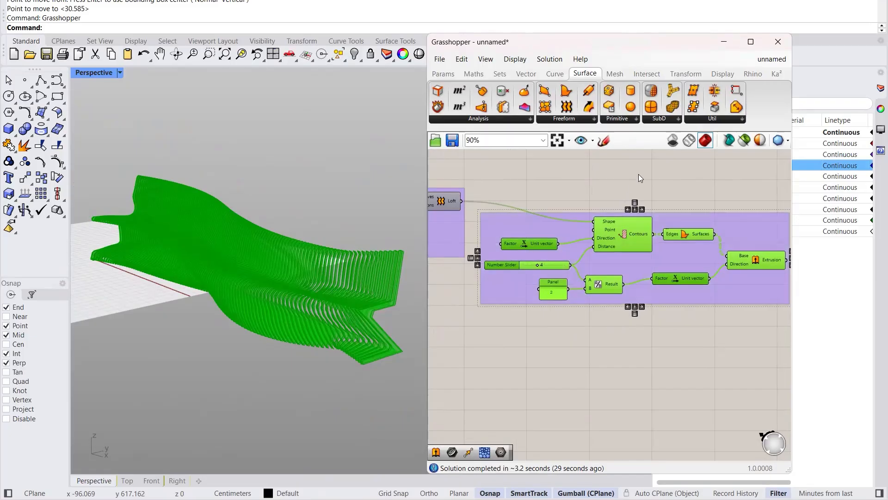
click(632, 183)
Step: Name the new group "Contouring Lofted Surface" and move it slightly upward on the canvas
right_click(554, 232)
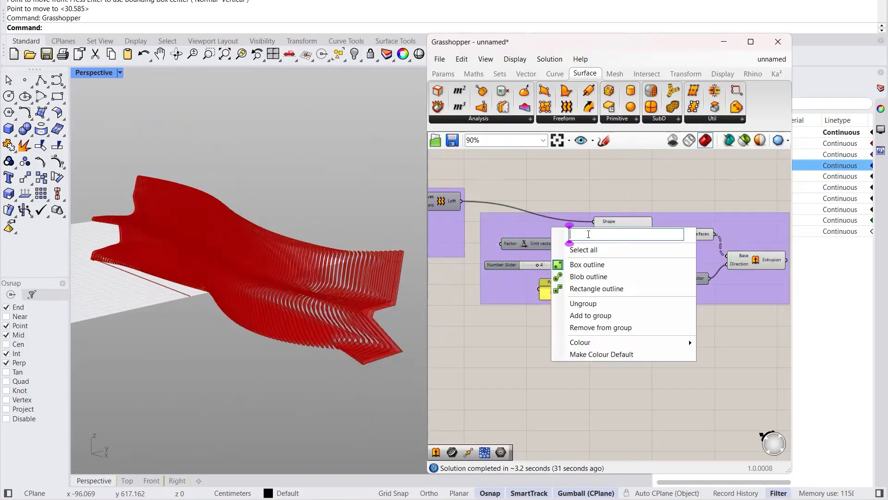
text(Contouring)
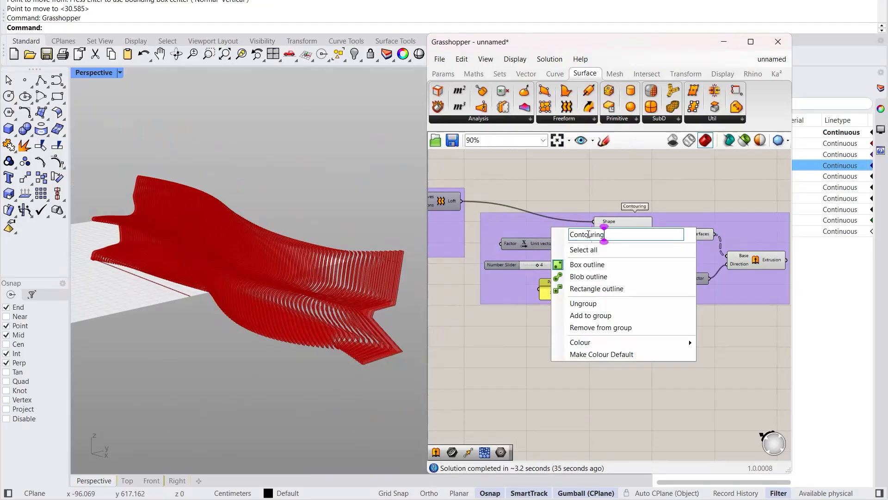
text( Lofted )
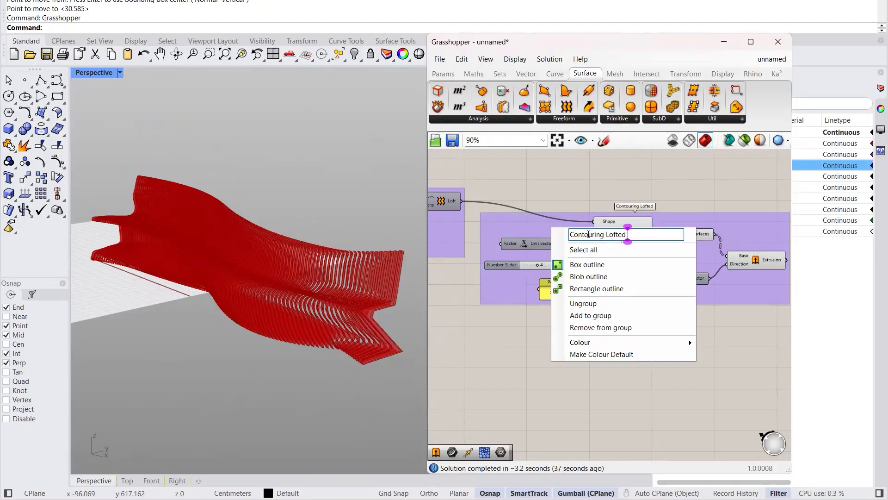
text(Surface)
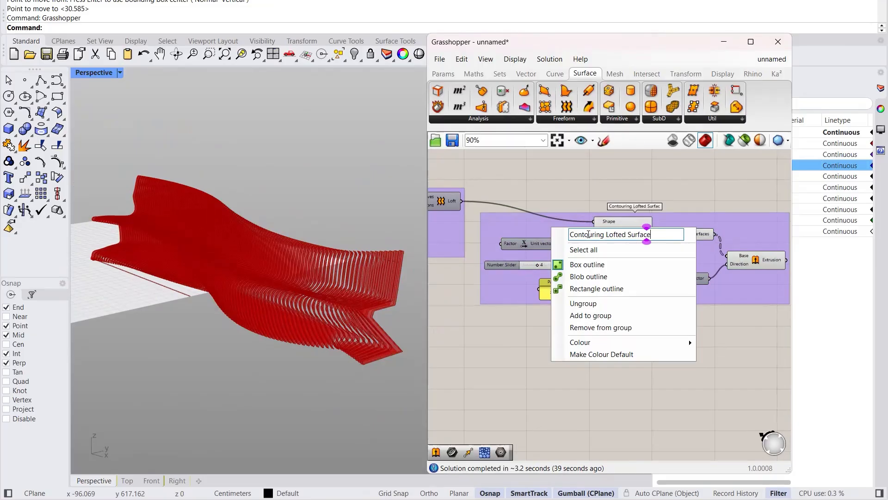
key(Return)
right_drag(662, 282, 621, 281)
drag(664, 288, 661, 263)
click(664, 336)
Step: Place a Custom Preview component beside the Extrude component, outside the "Contouring Lofted Surface" group
right_drag(676, 331, 528, 340)
scroll(629, 228, up, 2)
click(533, 250)
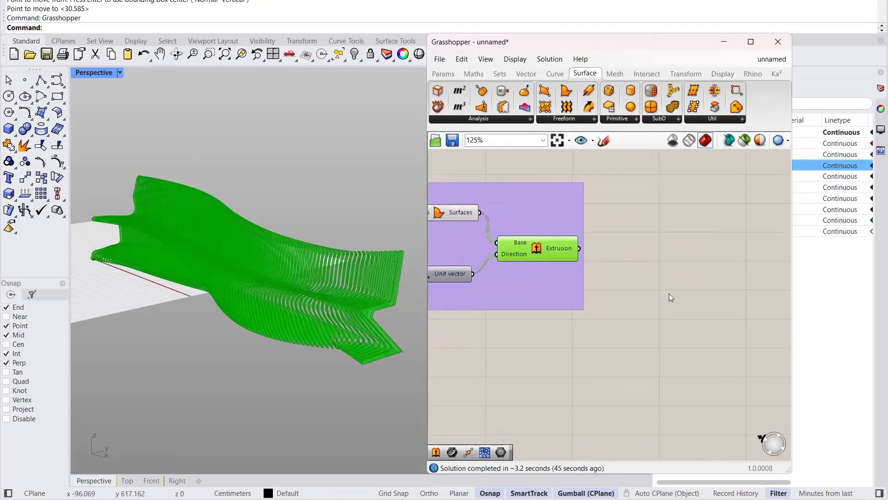
click(619, 322)
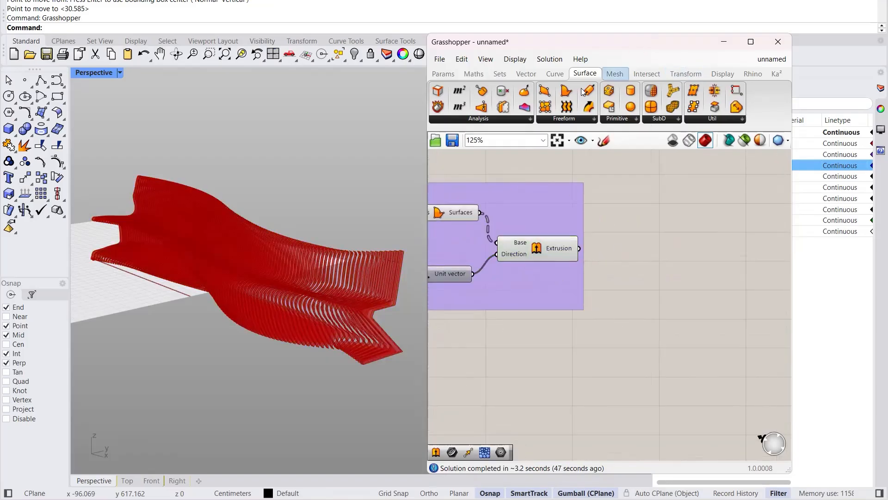
click(714, 76)
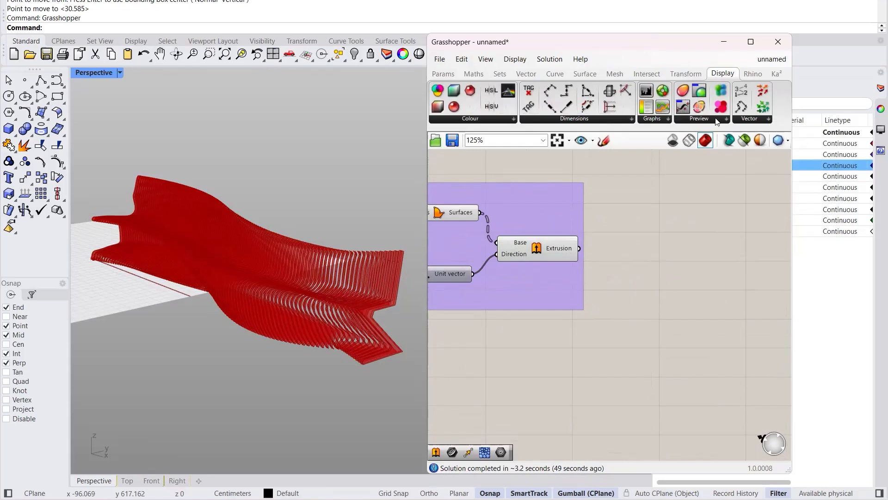
click(697, 121)
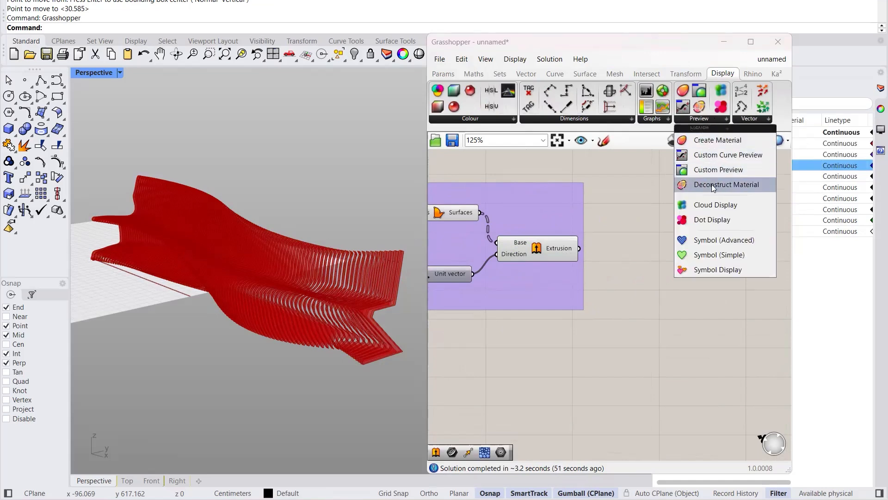
click(702, 175)
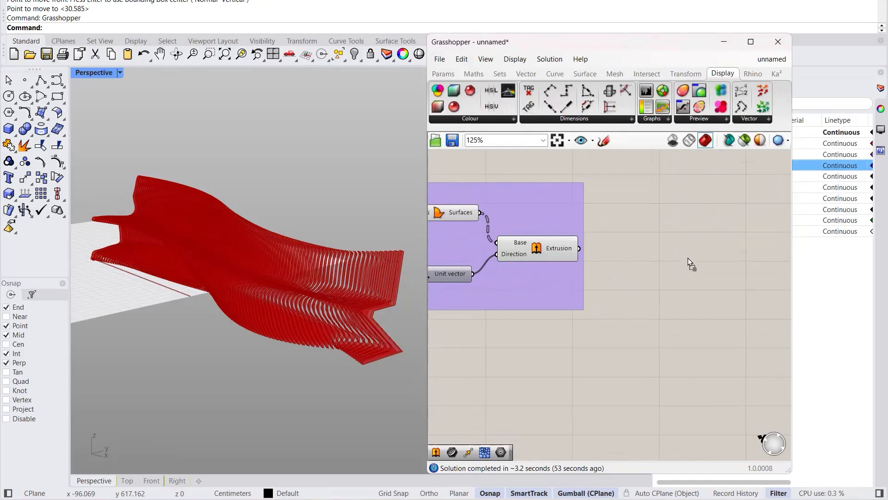
click(676, 254)
scroll(674, 257, up, 1)
drag(674, 257, 661, 258)
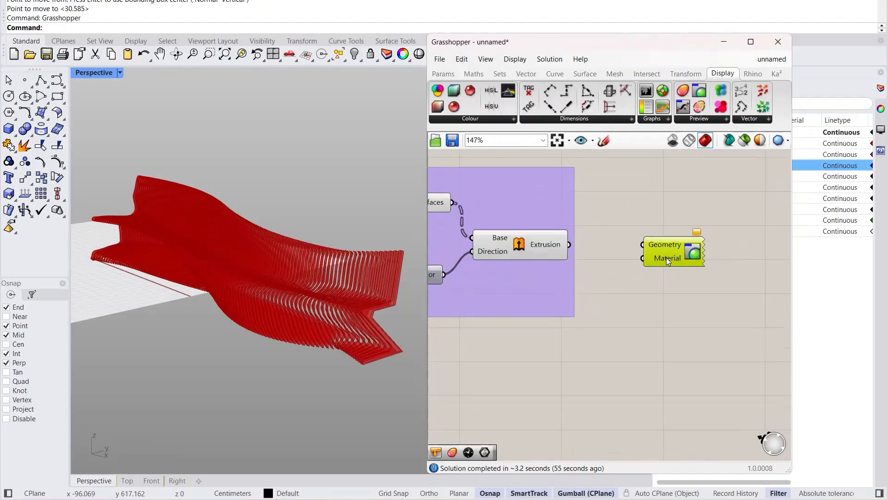
Step: Connect the Extrusion output to the Geometry input of the Custom Preview and shift the component slightly away from the group
click(619, 283)
drag(569, 245, 686, 251)
click(685, 284)
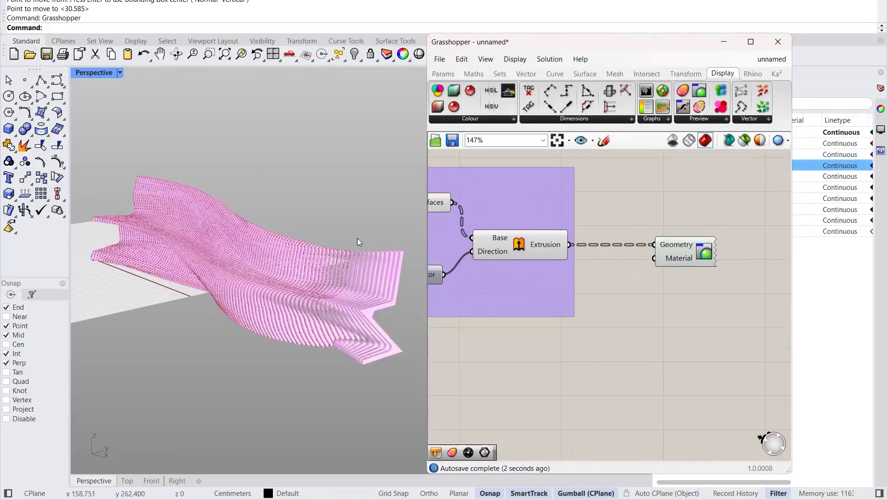
Step: Turn off the default preview for all components in the "Contouring Lofted Surface" group
mouse_move(261, 259)
right_down()
mouse_move(337, 264)
mouse_move(259, 259)
mouse_move(272, 259)
right_up()
right_drag(526, 229, 606, 251)
scroll(609, 252, down, 2)
right_drag(531, 283, 534, 282)
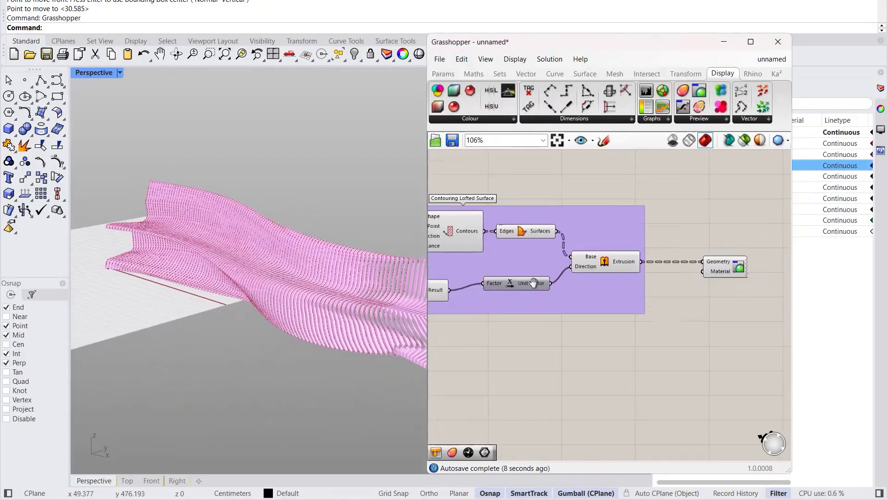
scroll(628, 292, down, 3)
drag(716, 339, 495, 221)
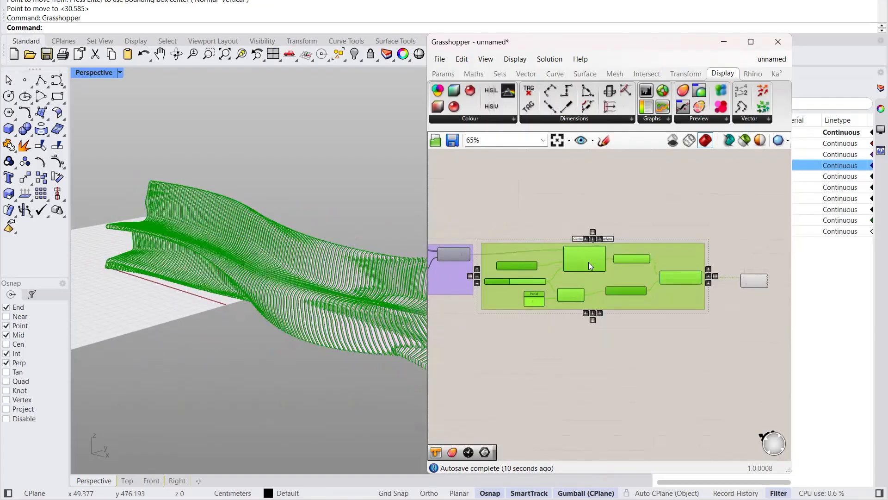
middle_click(589, 264)
click(628, 226)
click(665, 194)
Step: Add a Colour Swatch below the Custom Preview, connect it to the Material input and nudge the Custom Preview into place
right_drag(686, 399, 563, 363)
scroll(623, 260, up, 5)
right_drag(325, 292, 307, 281)
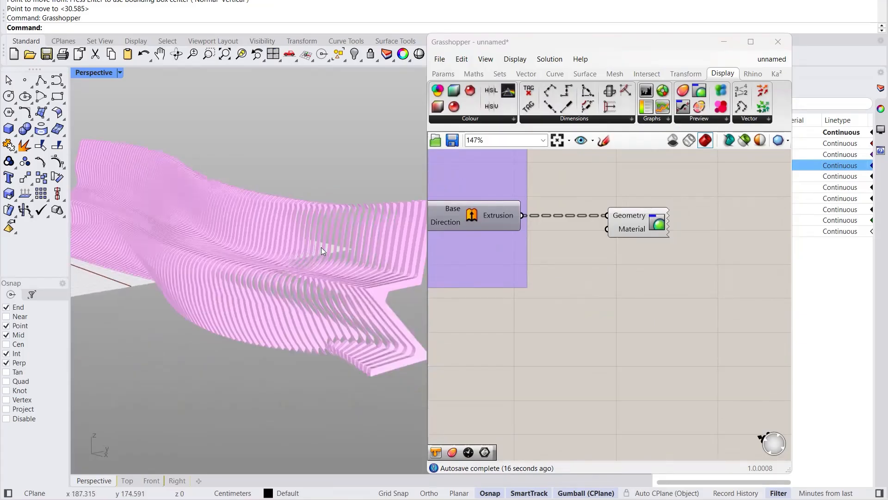
right_drag(238, 268, 152, 267)
right_drag(278, 293, 287, 216)
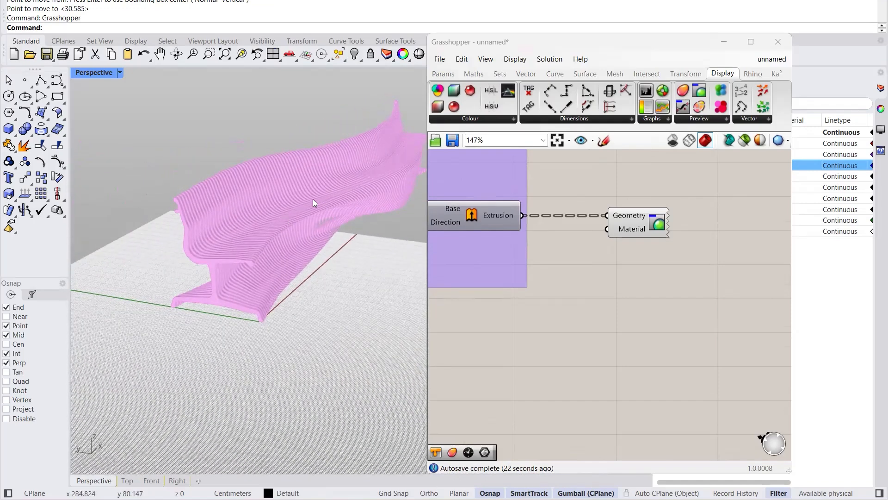
scroll(313, 203, up, 3)
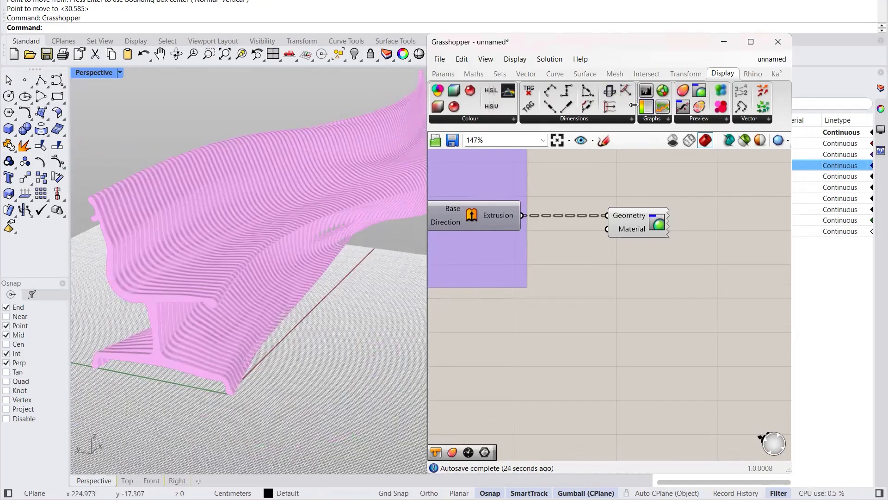
click(445, 74)
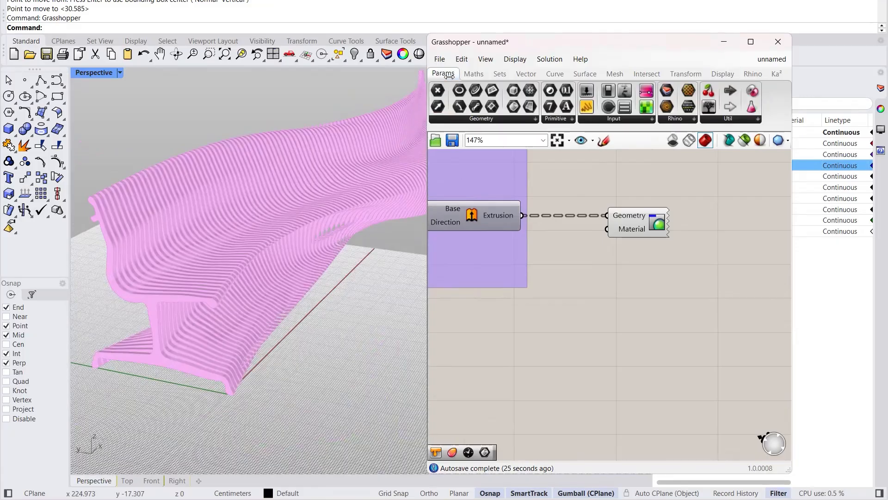
click(602, 124)
drag(544, 305, 544, 304)
drag(592, 278, 640, 223)
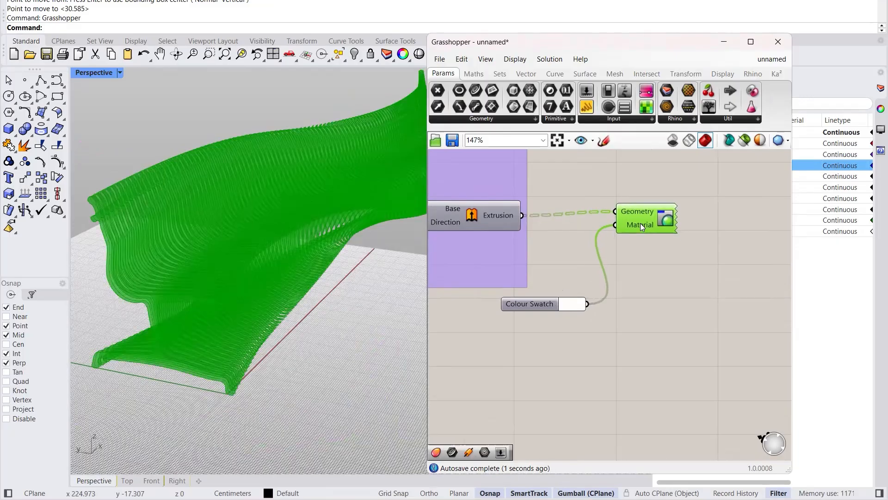
Step: Set the Colour Swatch to a pale cyan by lowering its red value
click(575, 304)
click(577, 306)
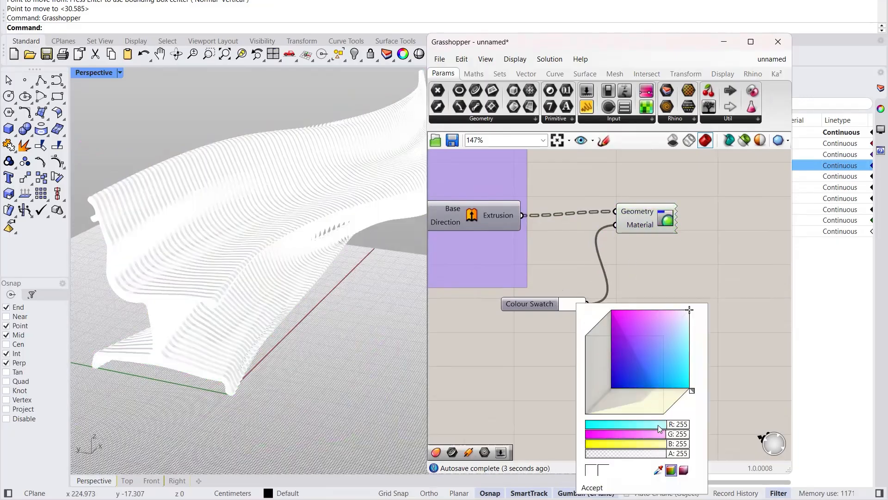
drag(677, 428, 663, 427)
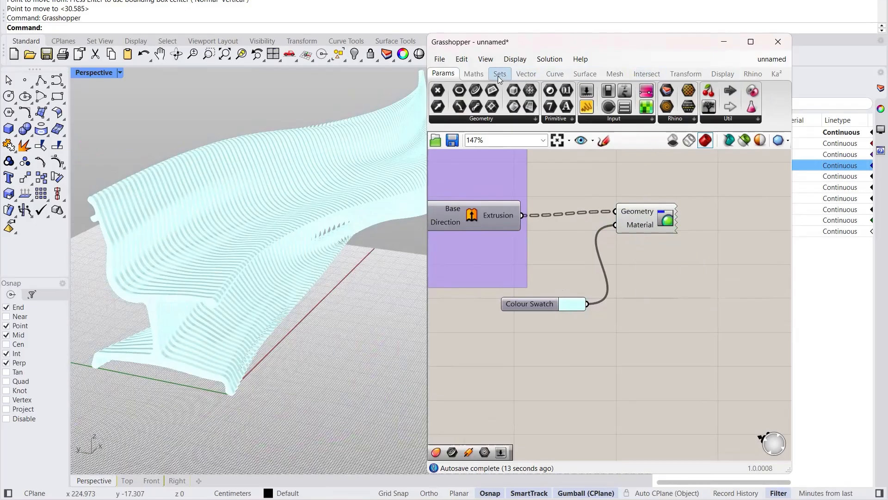
Step: Place a Create Material component between the Colour Swatch and the Custom Preview, moving the Custom Preview farther away to make room
click(723, 74)
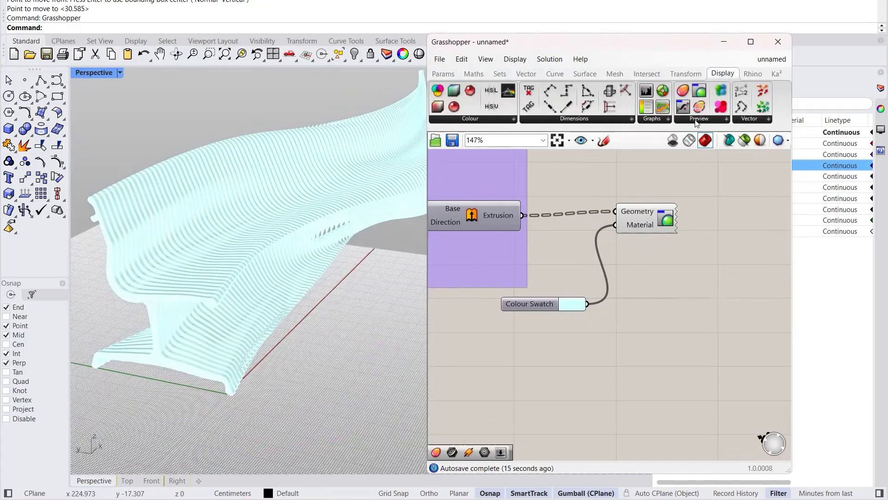
click(695, 120)
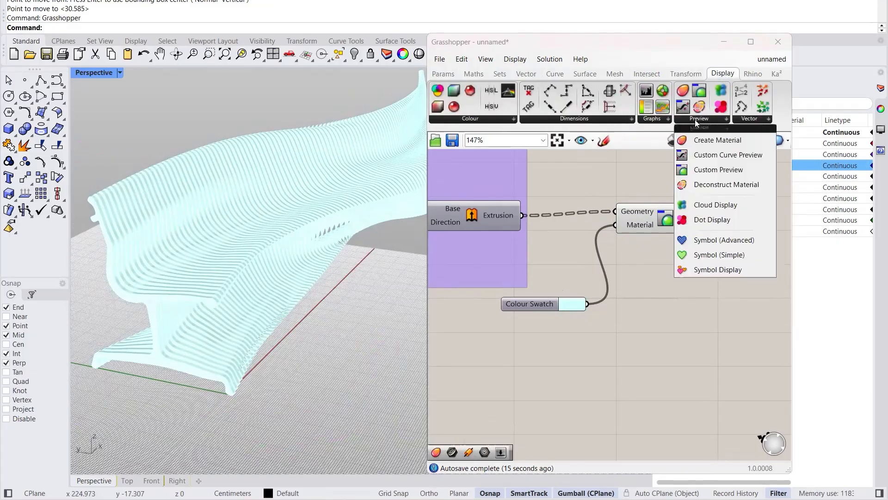
click(718, 141)
click(637, 318)
right_drag(641, 308, 631, 289)
drag(628, 198, 719, 203)
drag(621, 304, 645, 308)
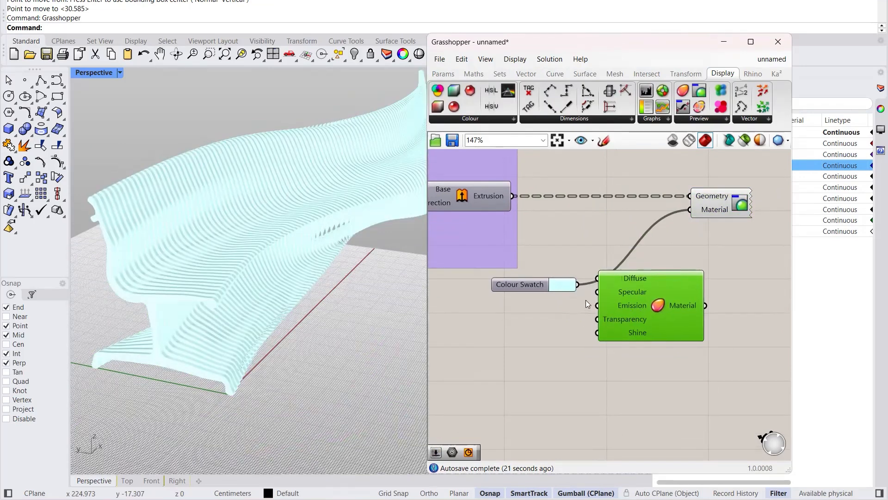
Step: Wire the Colour Swatch into Diffuse and the Create Material output into the Custom Preview's Material input
drag(529, 288, 589, 289)
mouse_move(596, 292)
mouse_down()
mouse_move(563, 283)
mouse_move(553, 291)
mouse_move(597, 278)
mouse_up()
drag(712, 303, 689, 209)
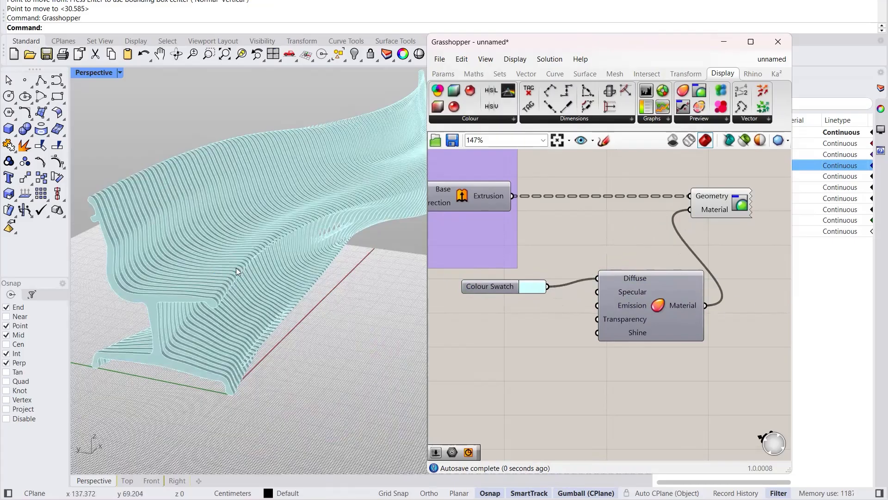
Step: Align the Create Material component so its Diffuse input is level with the Colour Swatch
scroll(237, 272, down, 6)
mouse_move(264, 223)
right_down()
mouse_move(252, 226)
mouse_move(253, 236)
right_up()
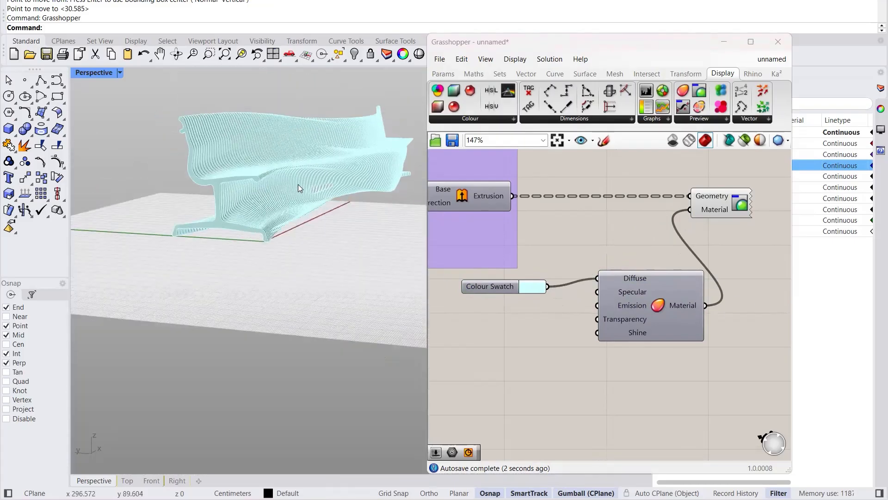
scroll(304, 165, up, 3)
scroll(306, 201, up, 5)
scroll(300, 189, down, 8)
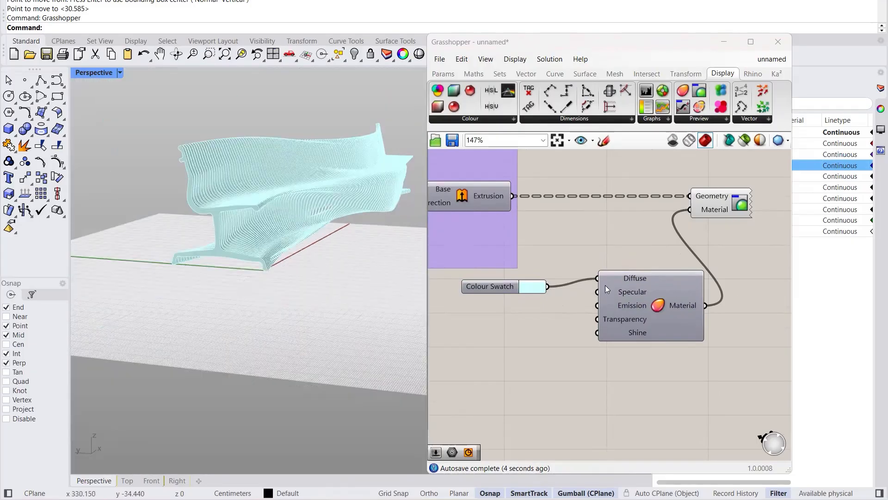
drag(641, 296, 632, 304)
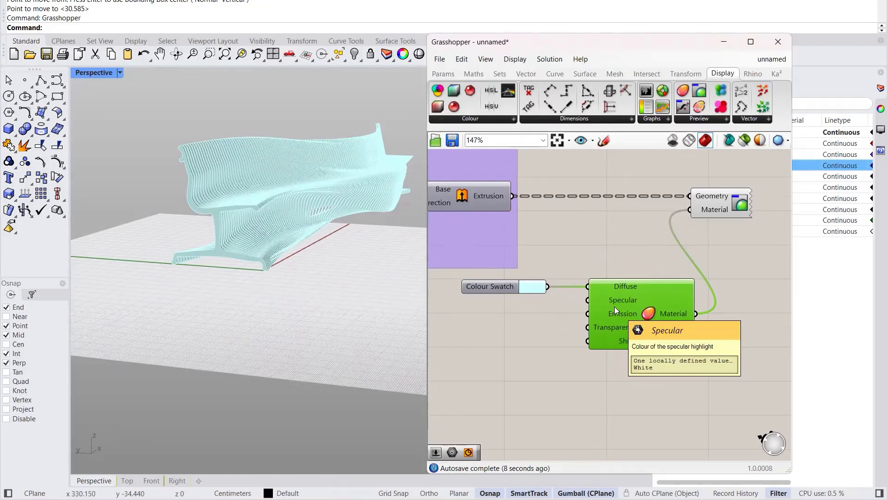
click(505, 309)
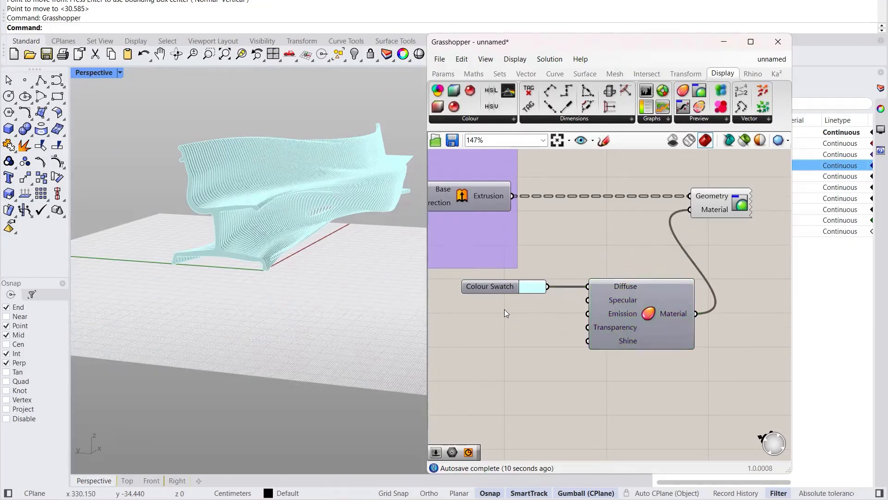
Step: Set the diffuse Colour Swatch to a greyish pink with hue 347°, saturation 11 and value 78
right_click(536, 279)
click(530, 286)
mouse_move(622, 339)
mouse_down()
mouse_move(619, 318)
mouse_move(607, 324)
mouse_move(615, 341)
mouse_move(607, 345)
mouse_up()
click(637, 454)
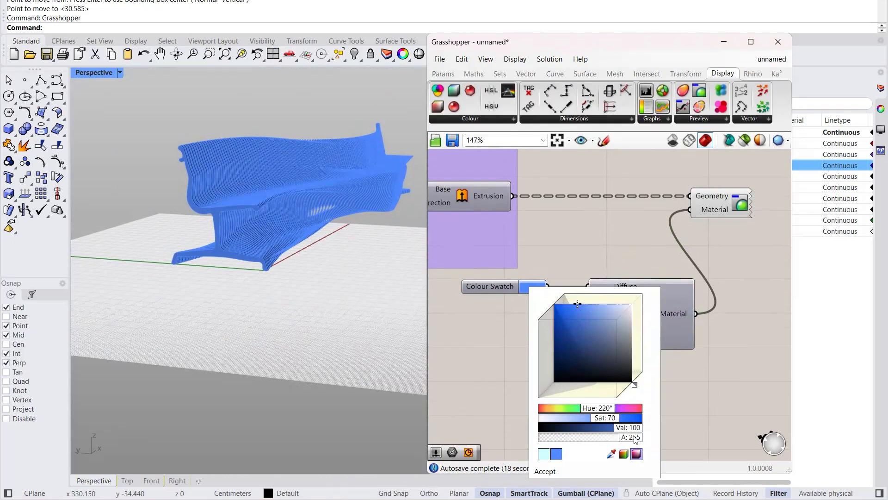
drag(634, 388, 646, 381)
mouse_move(598, 296)
mouse_down()
mouse_move(592, 303)
mouse_move(632, 307)
mouse_move(634, 316)
mouse_up()
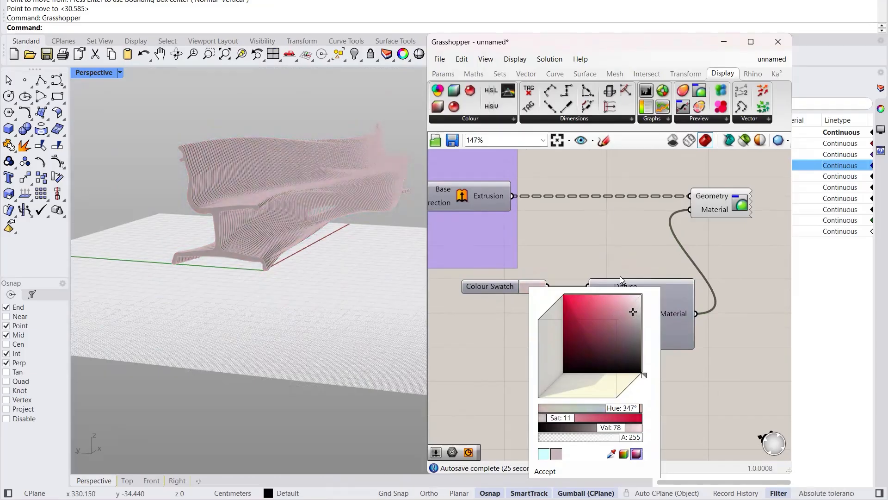
click(605, 254)
Step: Duplicate the Colour Swatch, connect the copy to the Specular input and change its colour to a near-white pink
right_drag(605, 254, 612, 257)
scroll(564, 333, up, 1)
alt+drag(504, 285, 491, 312)
click(546, 348)
drag(551, 309, 600, 297)
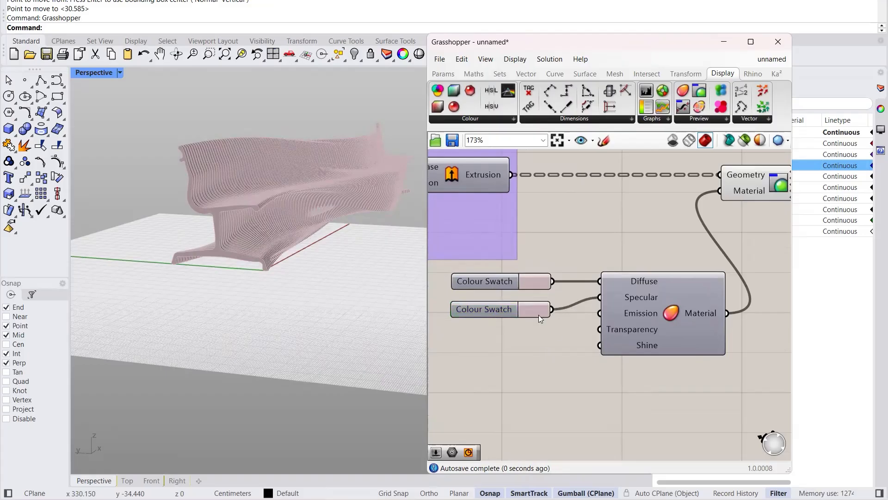
click(532, 310)
mouse_move(634, 332)
mouse_down()
mouse_move(600, 354)
mouse_move(635, 321)
mouse_up()
click(474, 361)
Step: Duplicate the specular Colour Swatch, connect the copy to the Emission input and change its colour to a dark golden brown
drag(489, 307, 488, 330)
click(513, 361)
drag(598, 319, 599, 316)
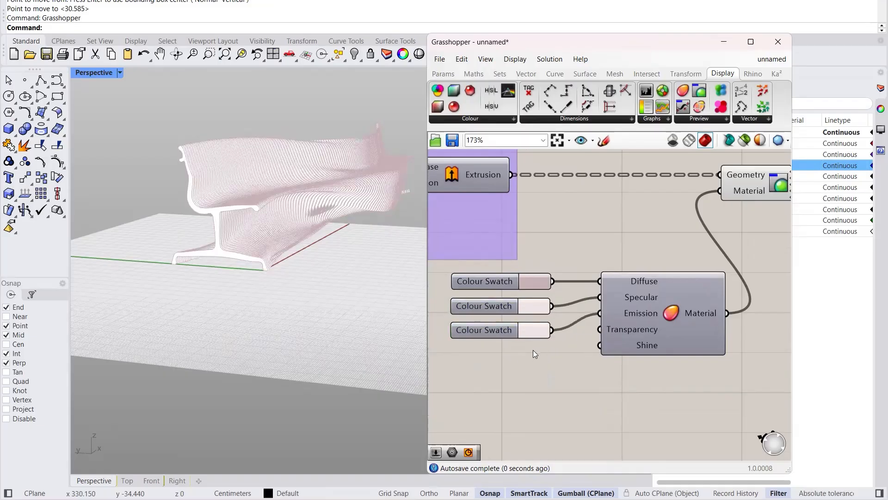
click(536, 331)
mouse_move(646, 322)
mouse_down()
mouse_move(600, 377)
mouse_move(565, 393)
mouse_move(612, 382)
mouse_up()
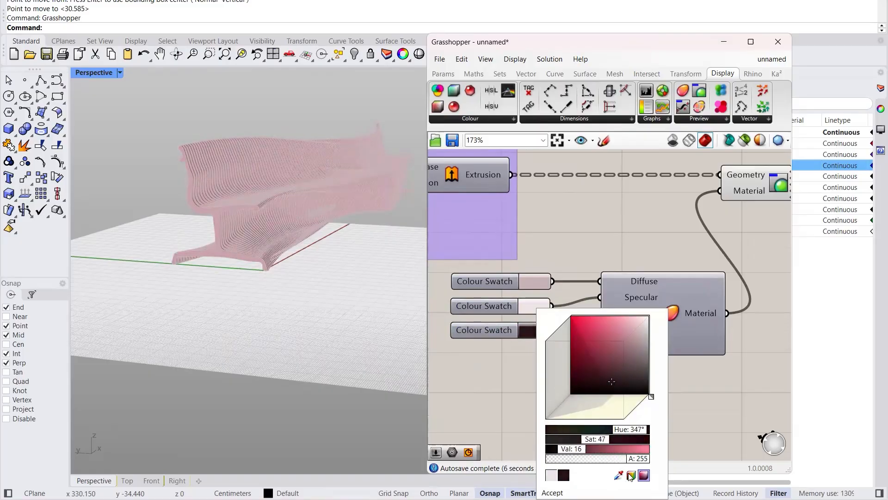
click(631, 475)
mouse_move(555, 403)
mouse_down()
mouse_move(578, 395)
mouse_move(573, 383)
mouse_move(588, 388)
mouse_move(590, 372)
mouse_move(575, 380)
mouse_up()
right_drag(390, 269, 407, 296)
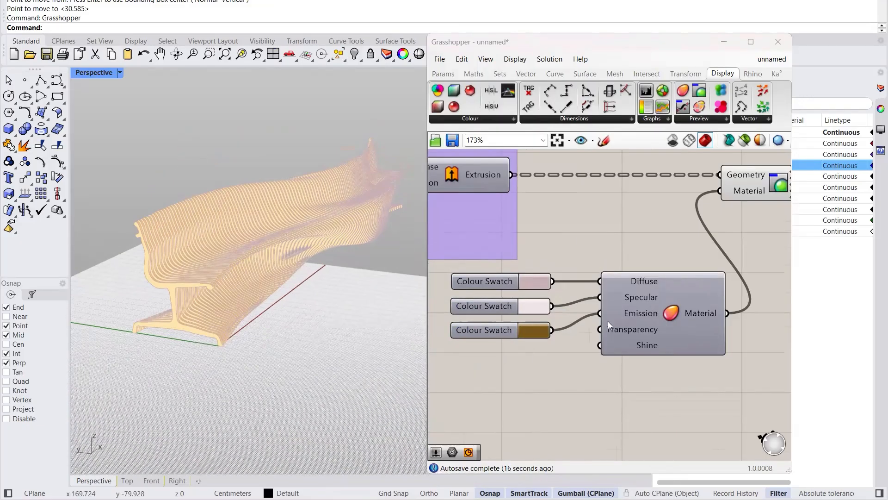
Step: Shift the three Colour Swatches slightly upward together beside the Create Material inputs
click(475, 330)
drag(464, 307, 471, 279)
click(502, 265)
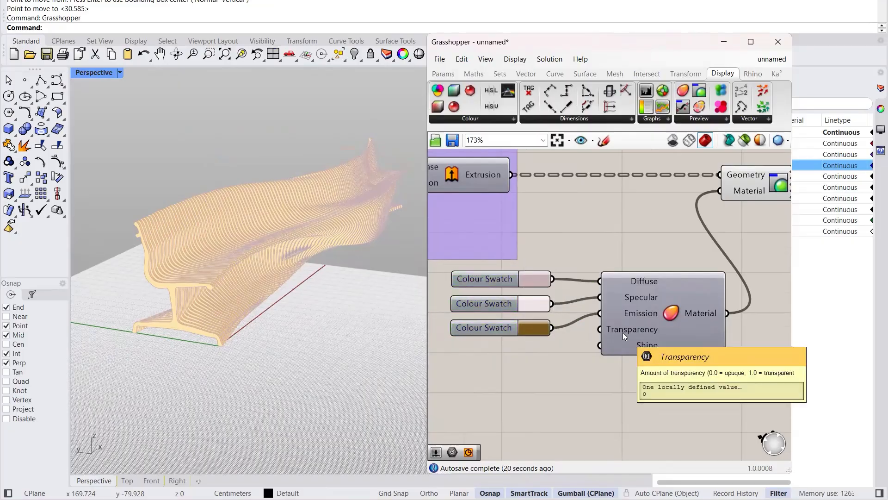
Step: Add a Number Slider below the swatches, connect it to the Transparency input and set it to 0.319
click(446, 73)
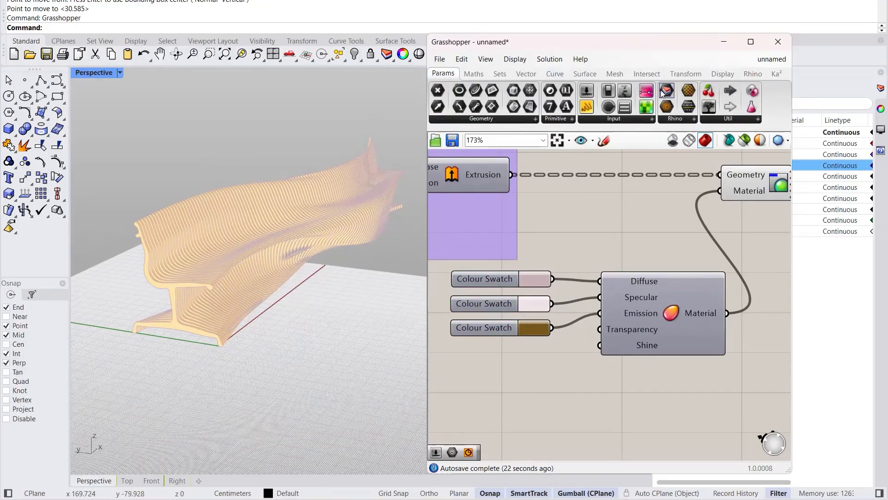
drag(473, 349, 477, 360)
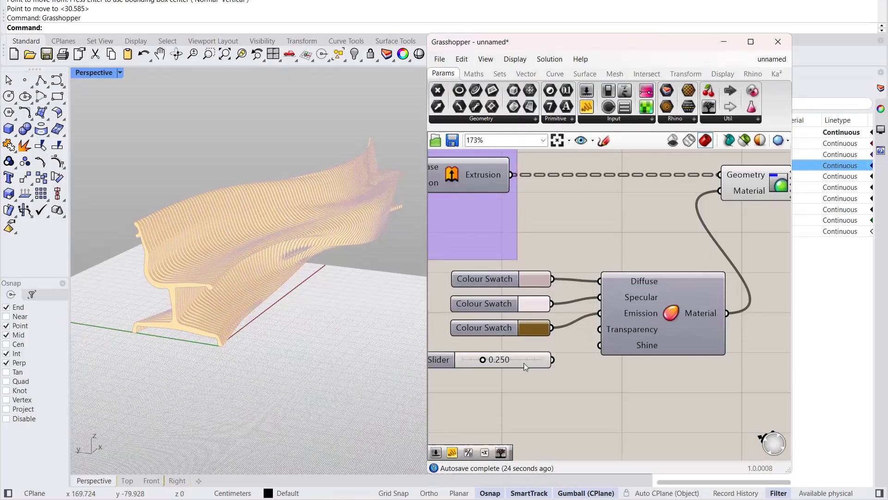
drag(591, 343, 599, 329)
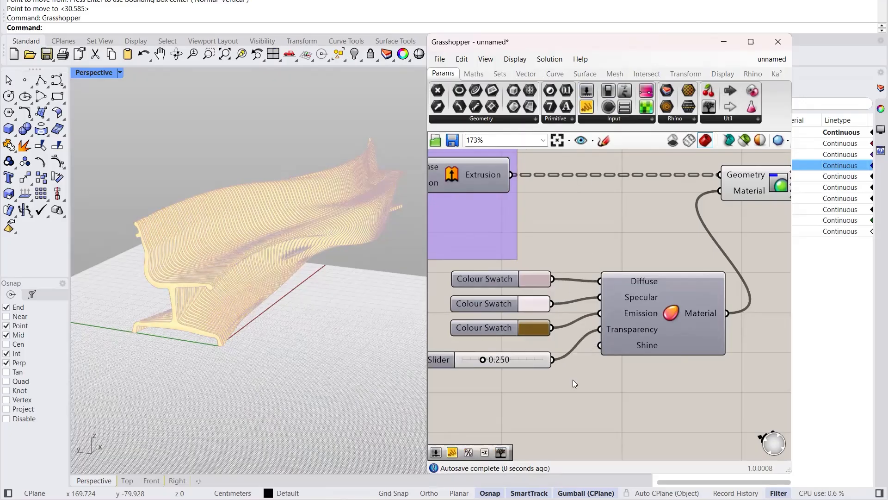
mouse_move(497, 364)
mouse_down()
mouse_move(530, 375)
mouse_move(467, 357)
mouse_move(488, 362)
mouse_up()
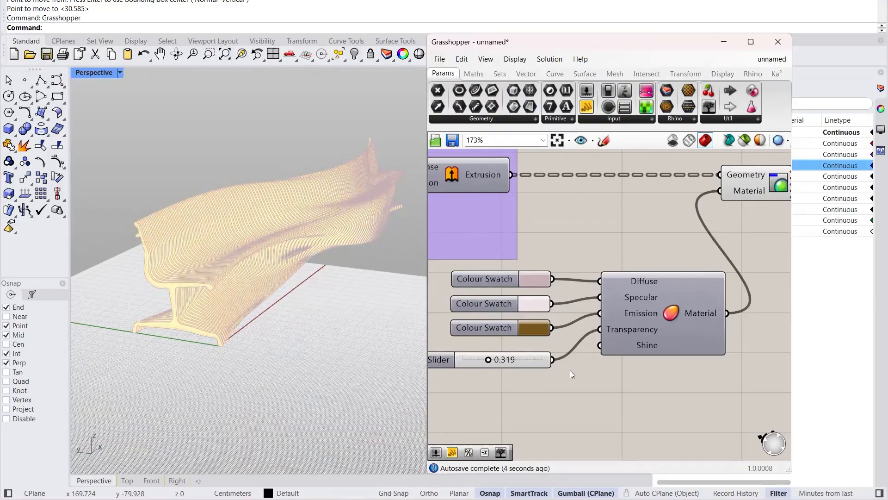
Step: Add a Number Slider below the Transparency slider, connect it to the Create Material Shine input and set it to 49
mouse_move(641, 349)
right_drag(578, 396, 590, 391)
drag(520, 356, 525, 349)
double_click(536, 382)
text(50)
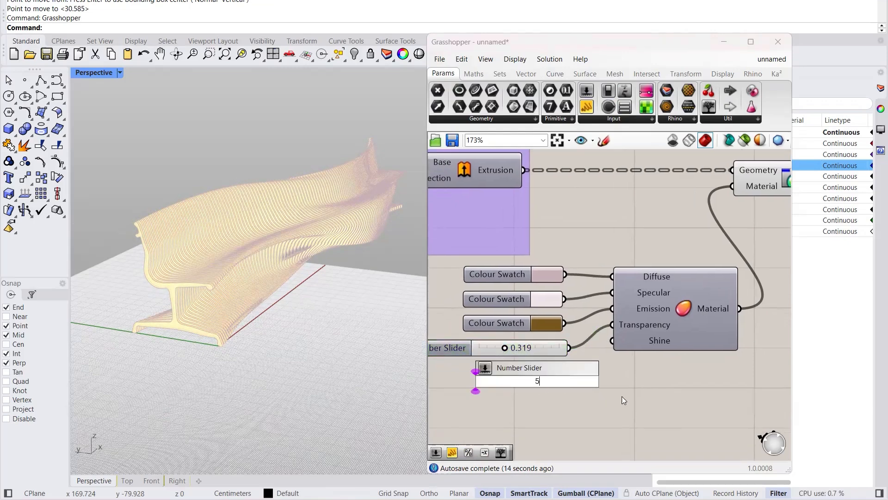
key(Return)
drag(588, 386, 540, 382)
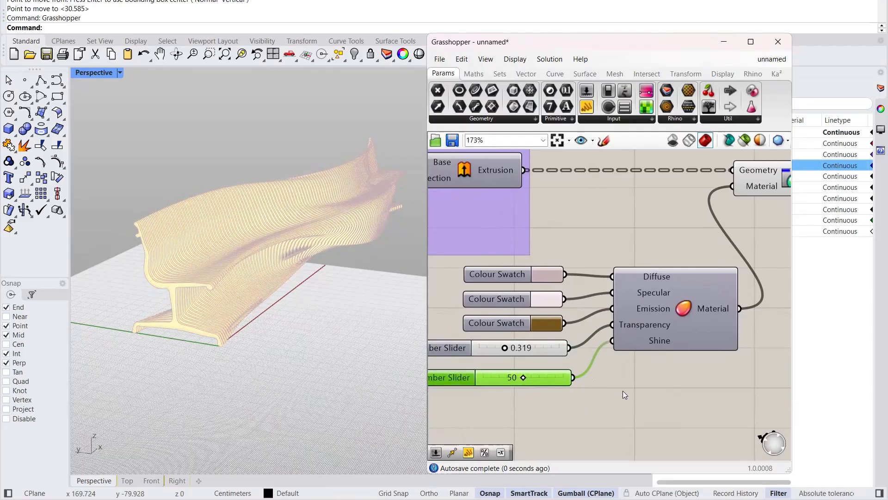
mouse_move(526, 376)
mouse_down()
mouse_move(543, 377)
mouse_move(530, 376)
mouse_up()
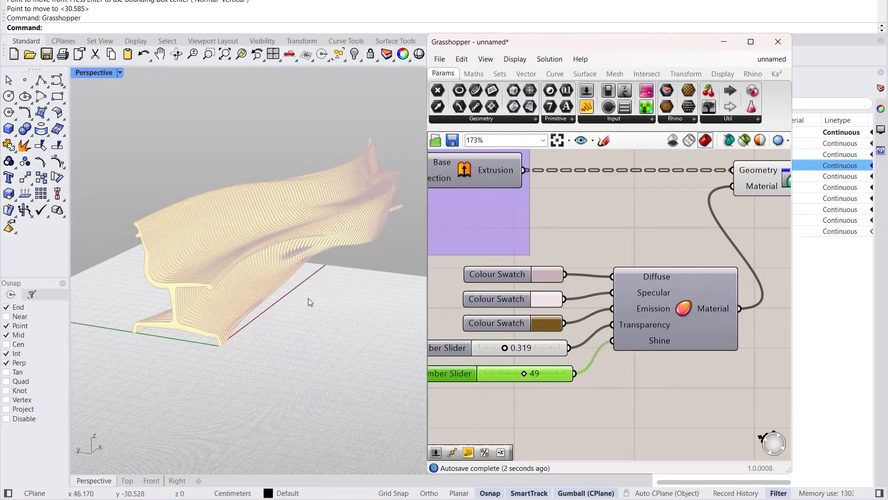
Step: Switch the Perspective viewport to the Rendered display mode and frame the ribbed bench up close
right_drag(325, 252, 292, 186)
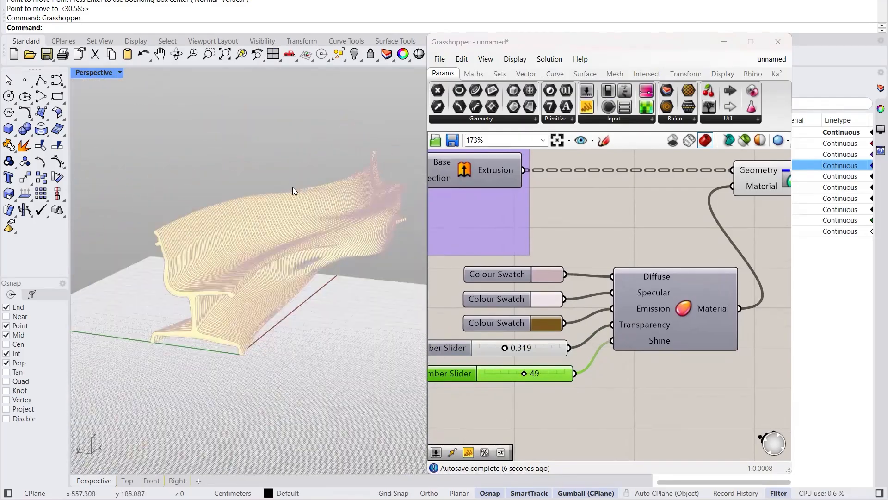
click(119, 72)
click(148, 134)
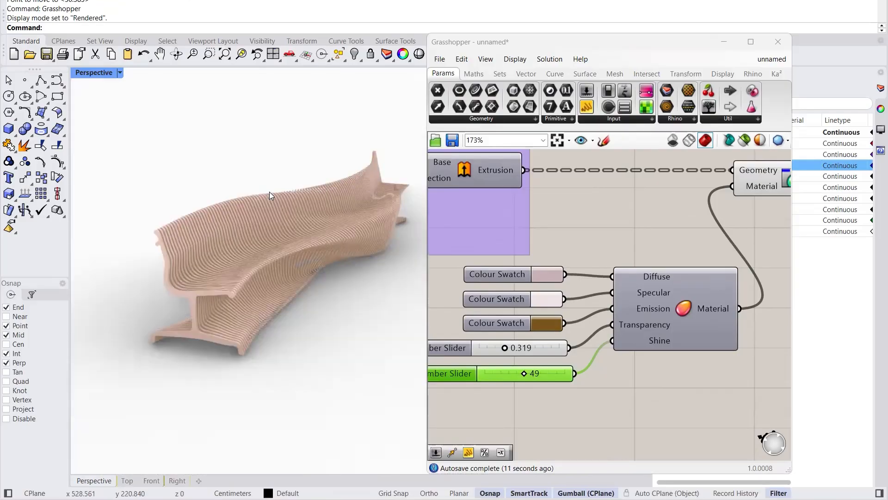
right_drag(324, 208, 270, 225)
scroll(270, 226, up, 3)
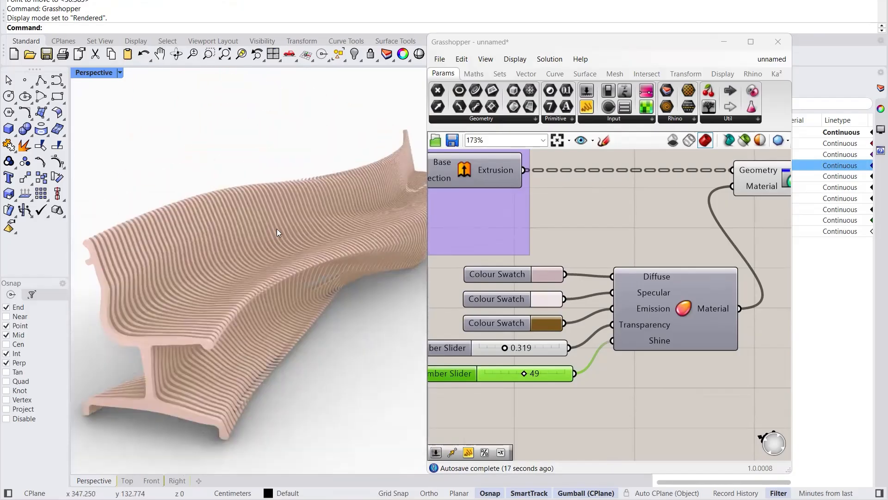
Step: Reposition and widen the Grasshopper window so the bench and the material components are visible side by side
click(586, 46)
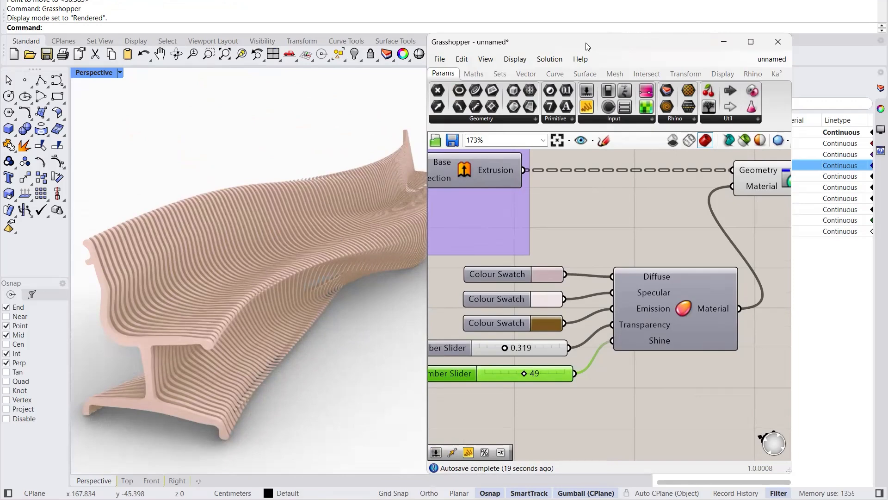
drag(586, 46, 505, 99)
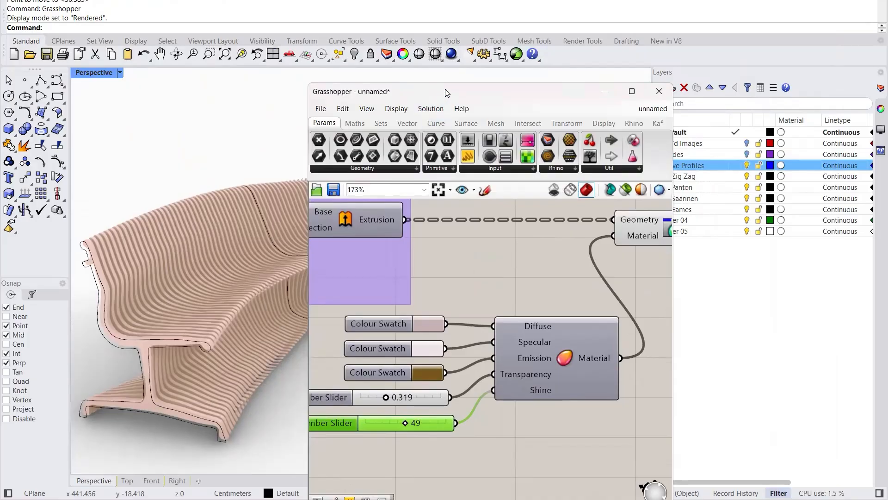
drag(447, 92, 597, 77)
right_drag(327, 300, 287, 284)
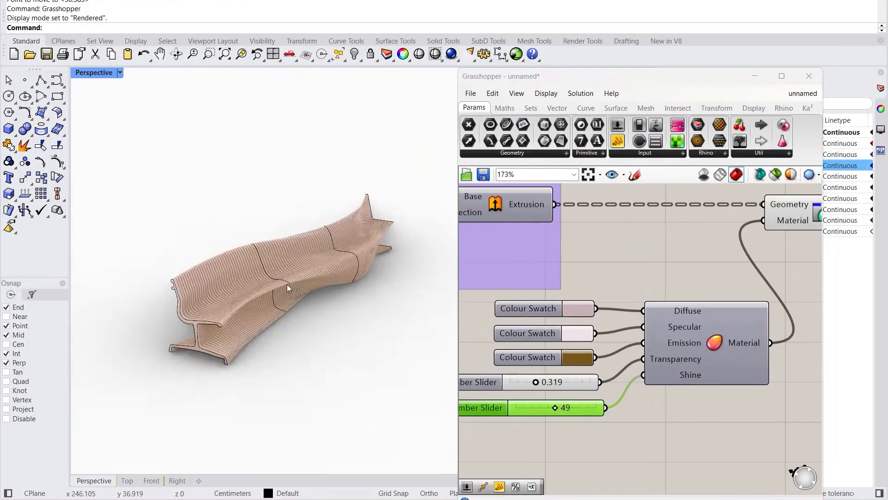
scroll(231, 317, up, 3)
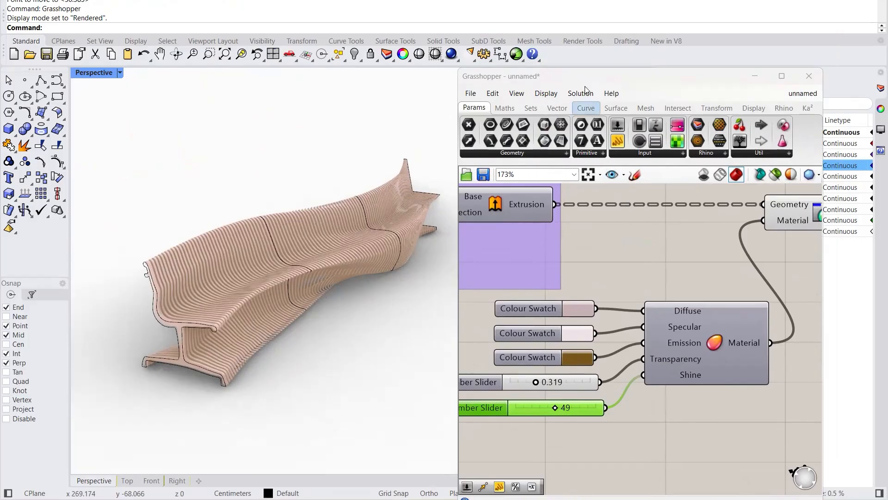
drag(581, 83, 541, 81)
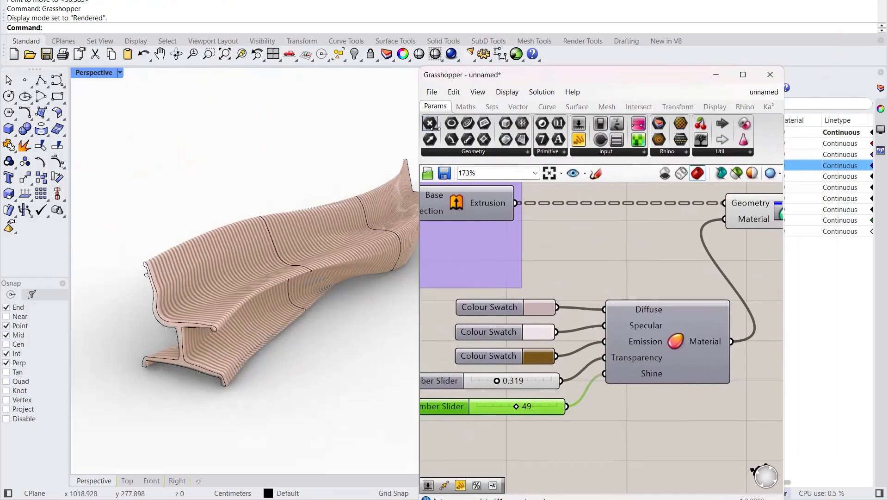
drag(418, 436, 384, 436)
click(422, 446)
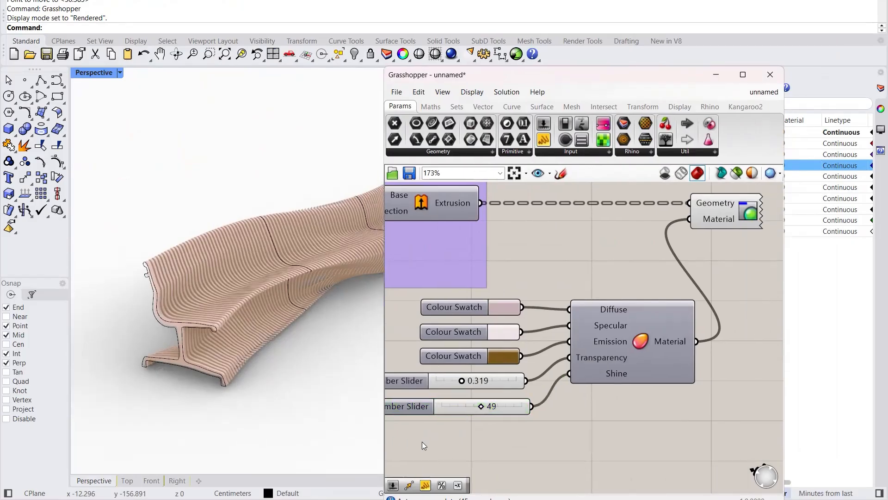
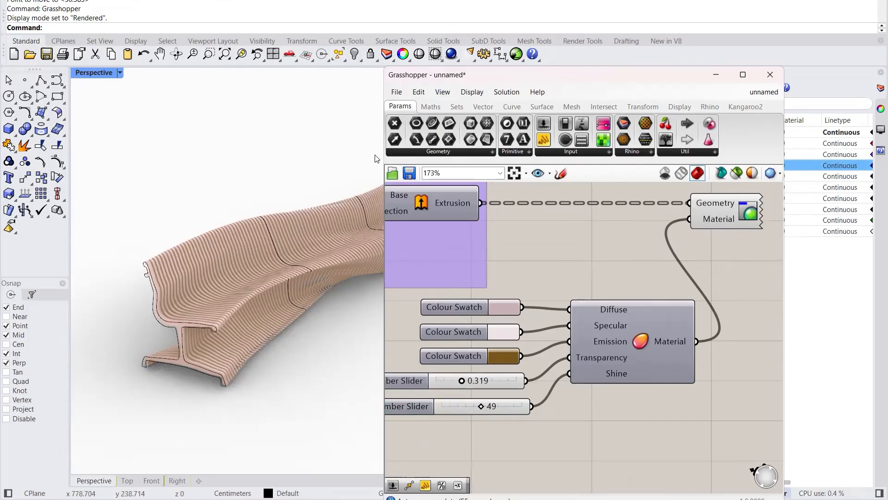
Step: Save the Rhino model on the Desktop under the file name M1.2_Rhino
click(12, 0)
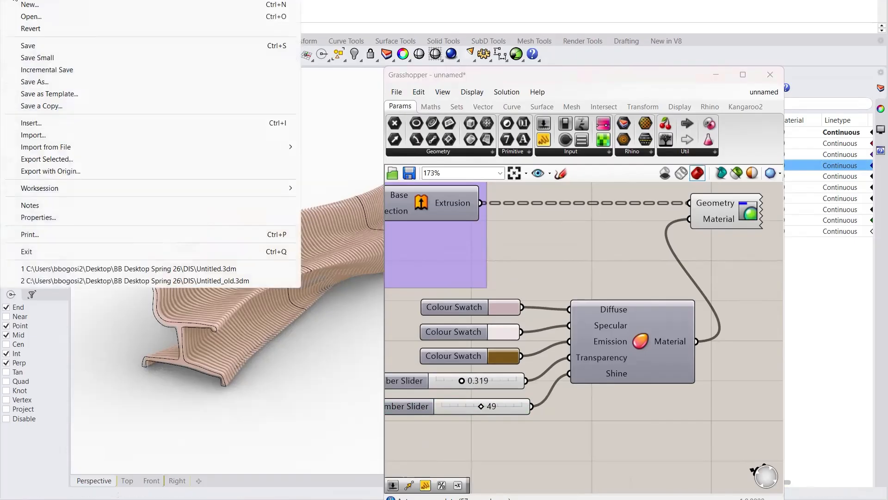
click(27, 82)
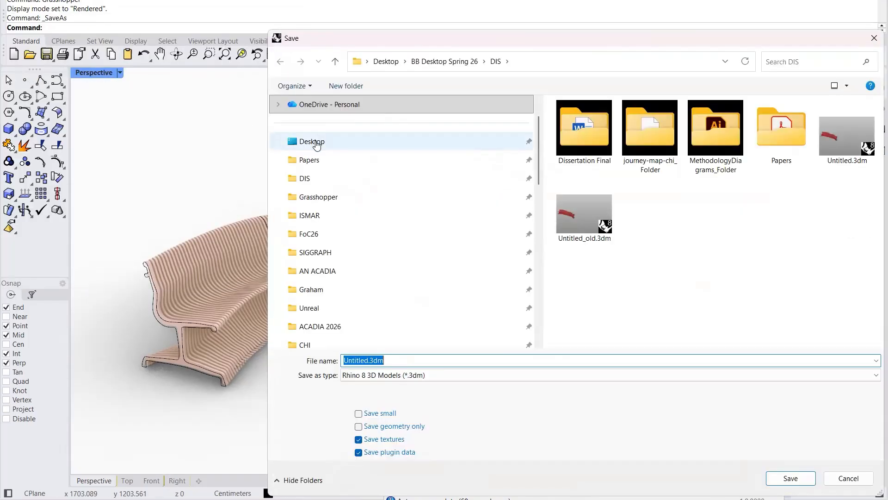
click(444, 383)
double_click(415, 381)
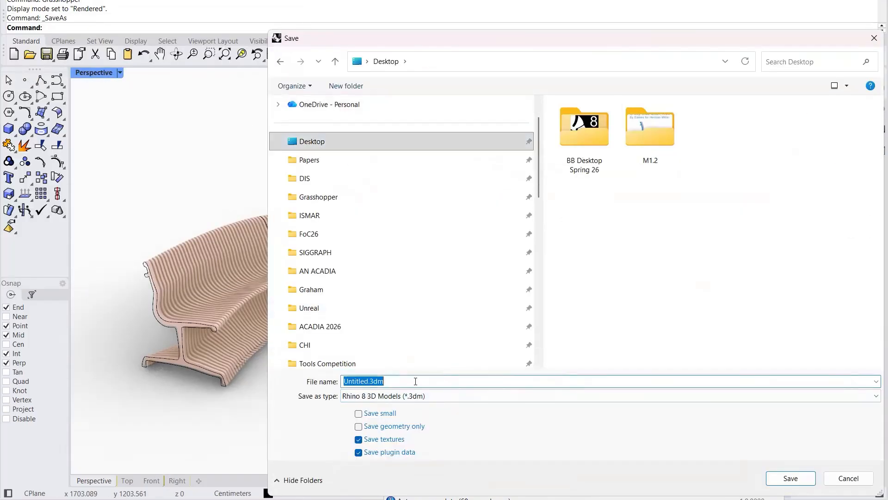
text(M1.2)
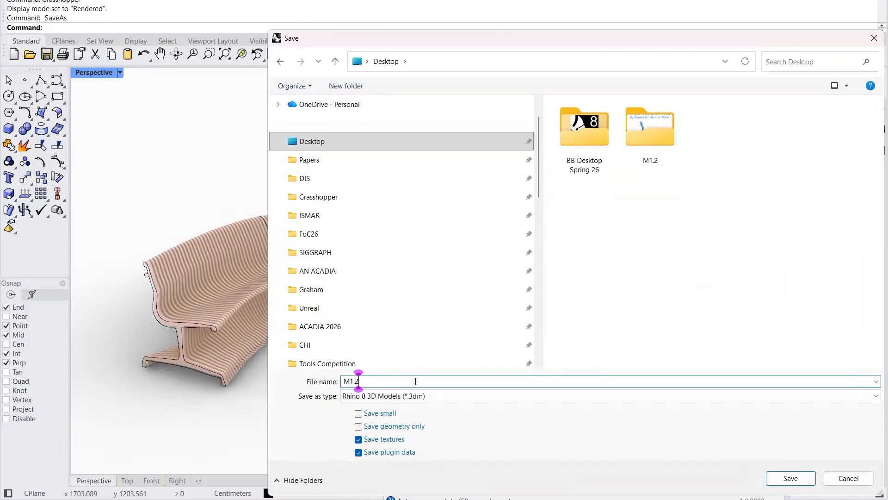
text(_Rhino)
key(Return)
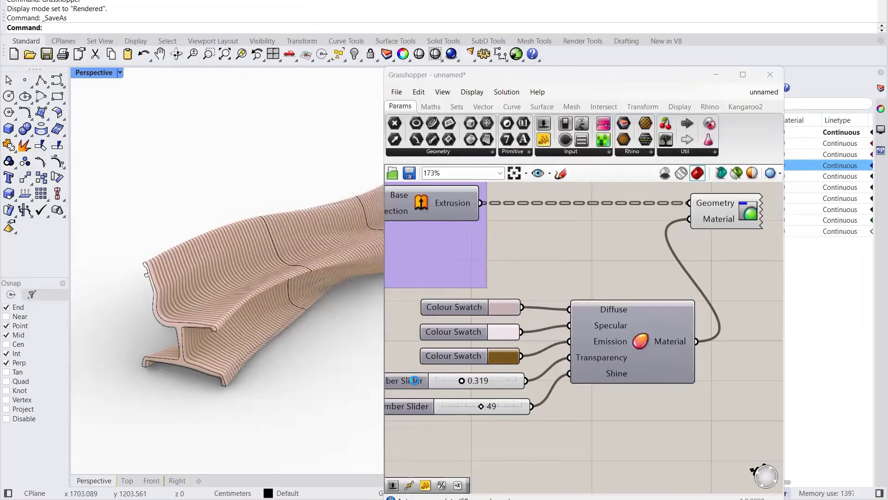
Step: Save the Grasshopper definition, including a version on the Desktop under the file name M1.2_Grasshopper
click(397, 97)
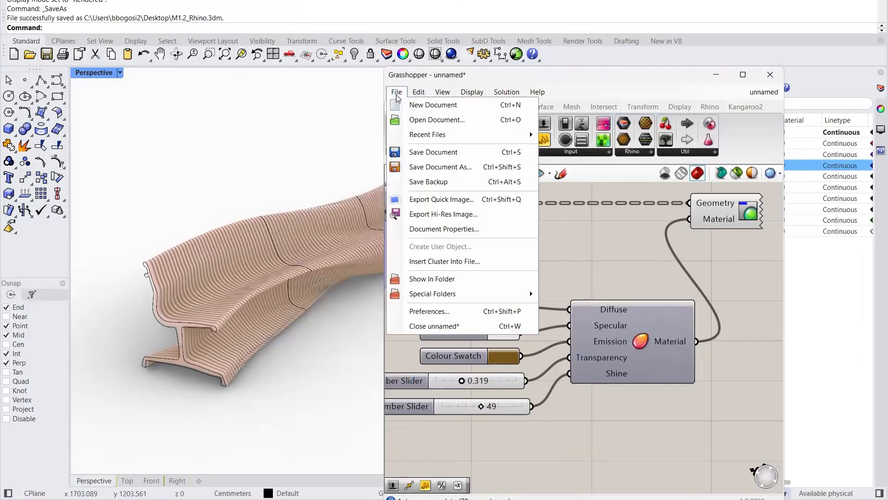
click(425, 156)
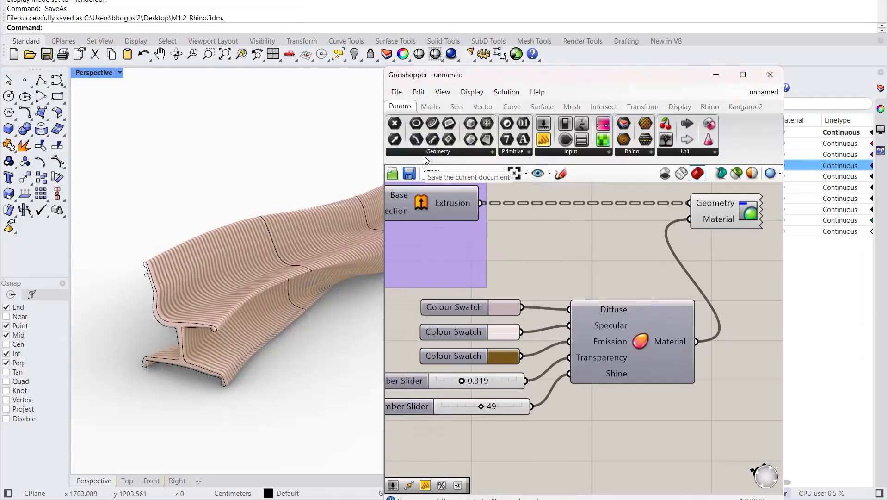
click(398, 95)
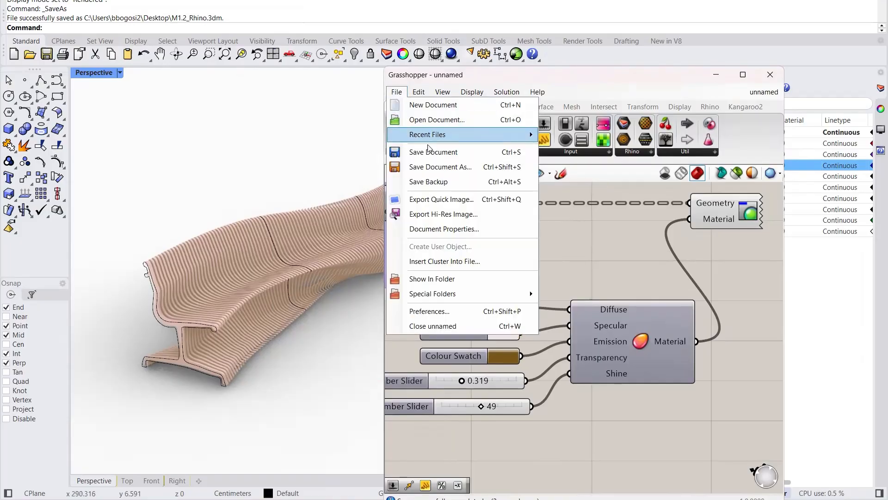
click(428, 167)
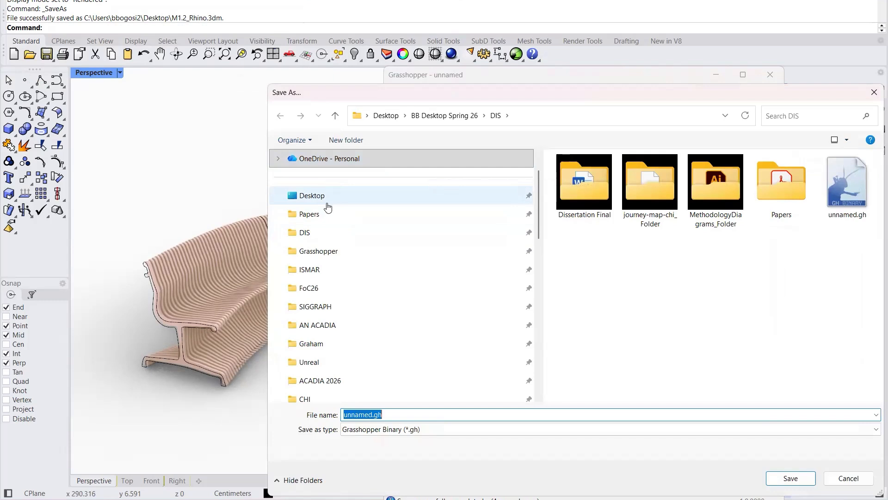
click(327, 202)
click(402, 433)
click(402, 433)
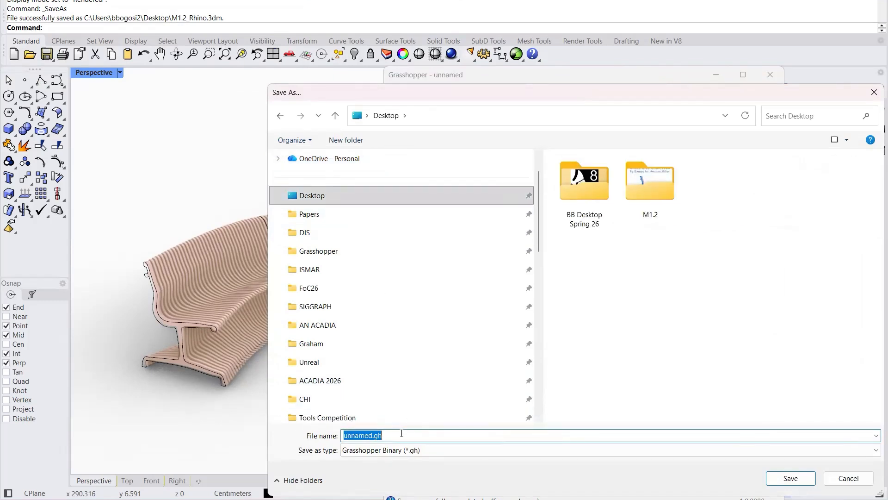
text(M1.2_Grassh)
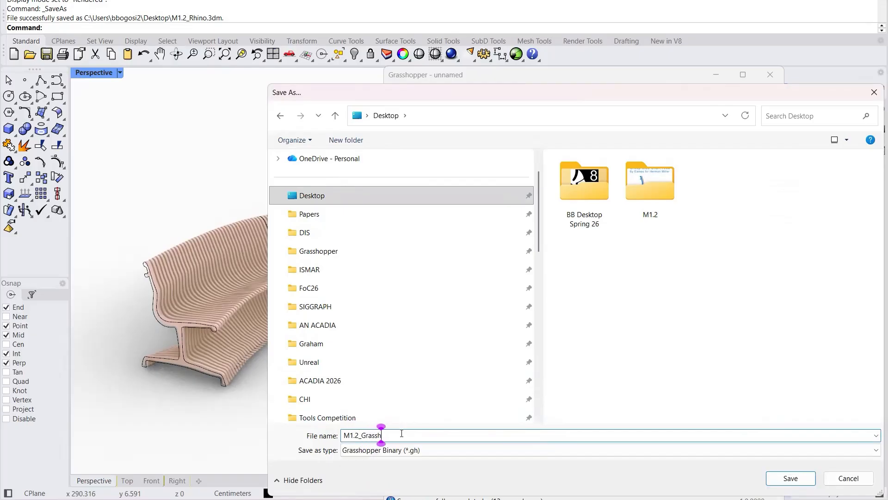
text(opper)
key(Return)
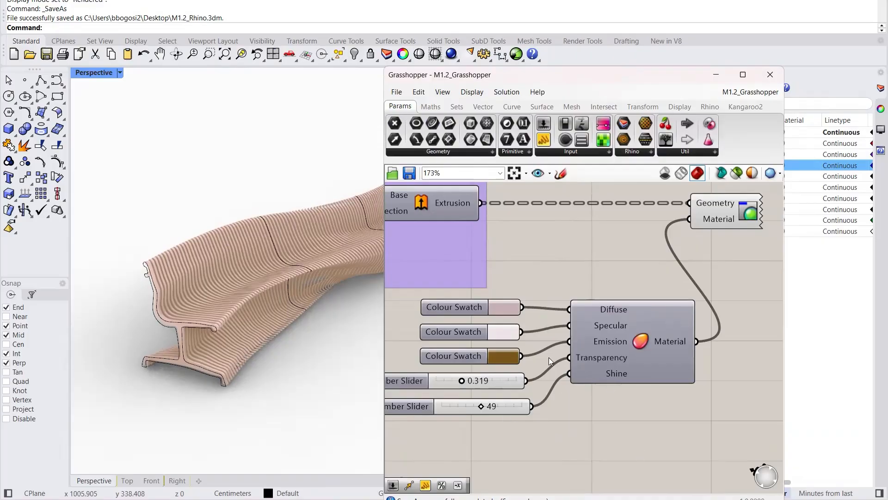
Step: Move the Grasshopper window off the layer list and collapse the Curve Profiles layer's sublayers
scroll(585, 276, down, 4)
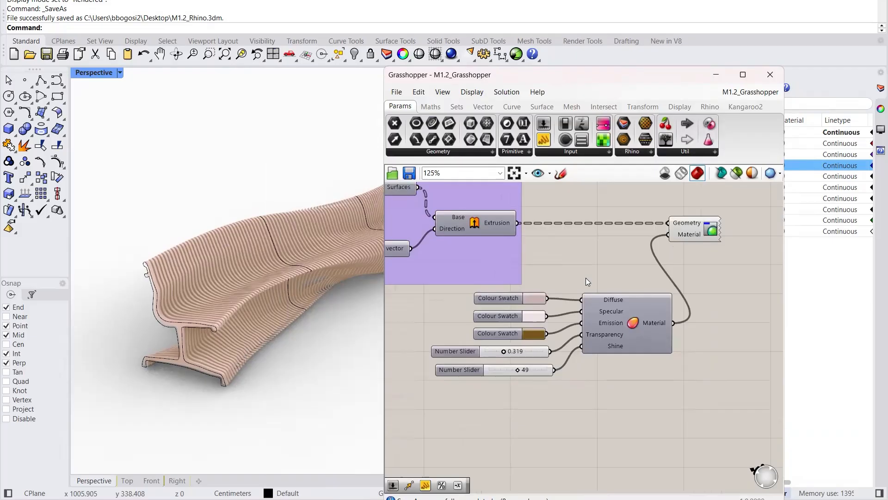
right_drag(509, 252, 525, 260)
right_drag(668, 286, 614, 289)
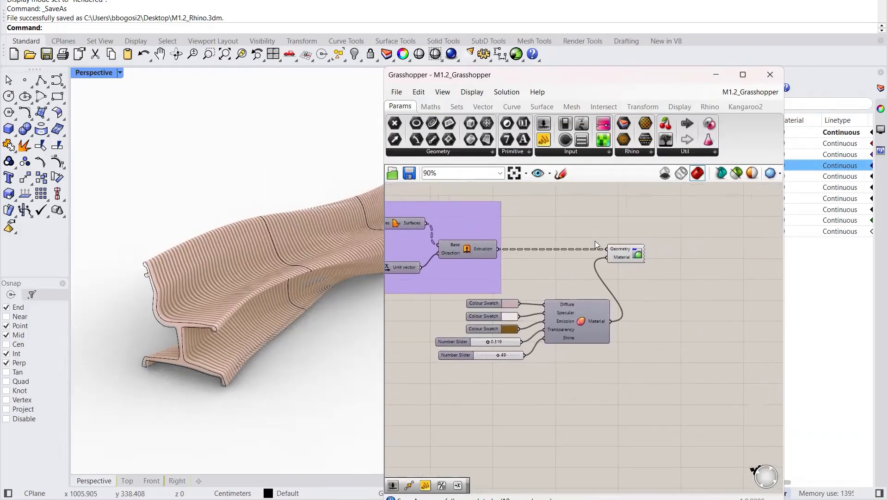
scroll(622, 251, up, 1)
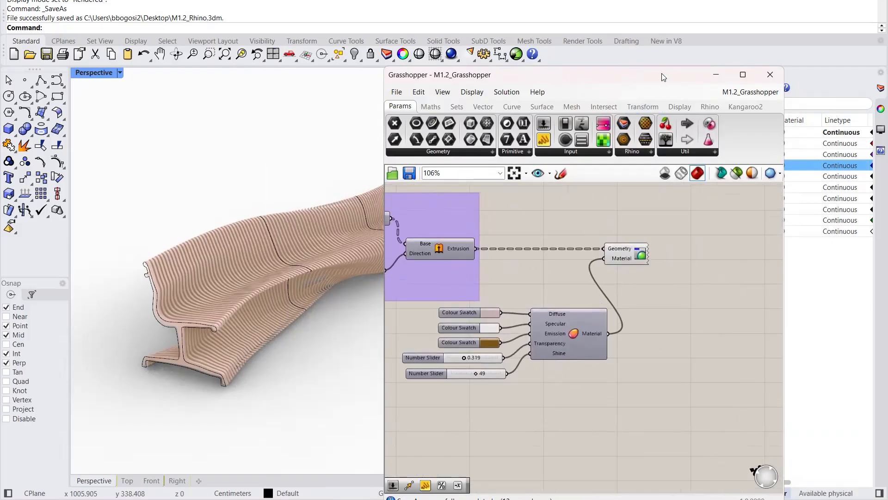
drag(664, 77, 662, 77)
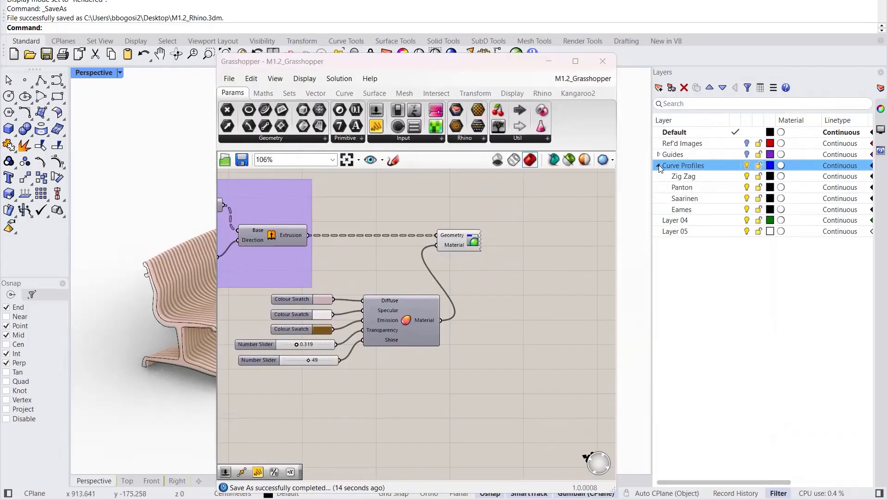
click(658, 165)
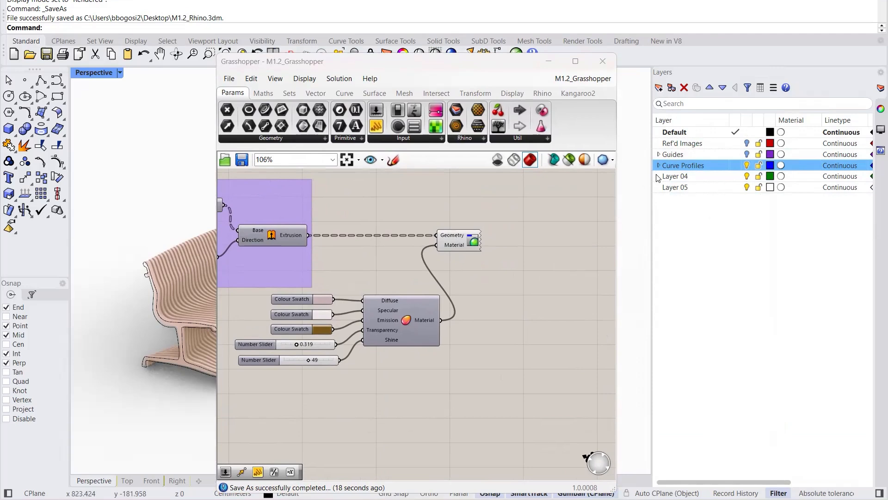
Step: Minimise the Grasshopper window and select all objects on Layer 04 to check whether the layer is used
click(742, 177)
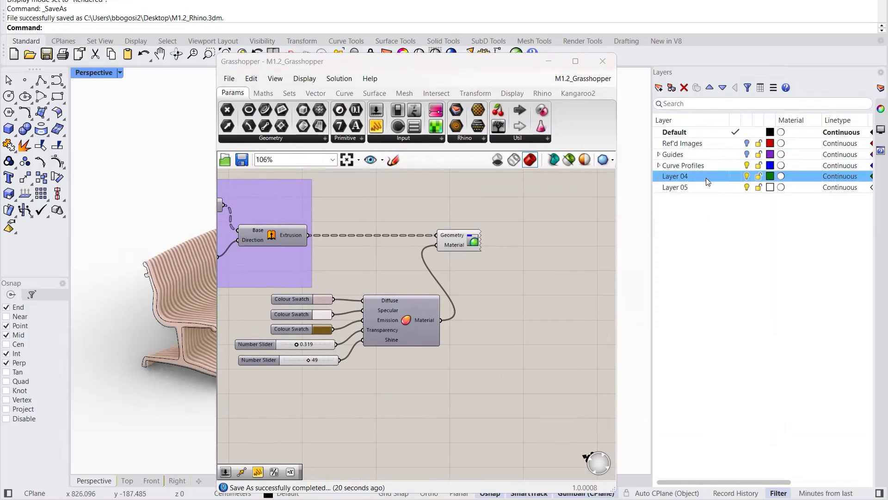
click(549, 61)
right_click(673, 173)
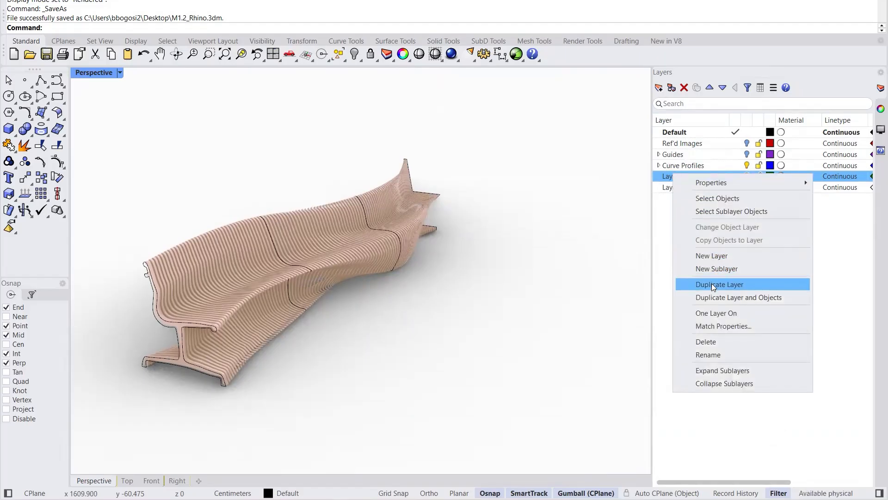
click(708, 200)
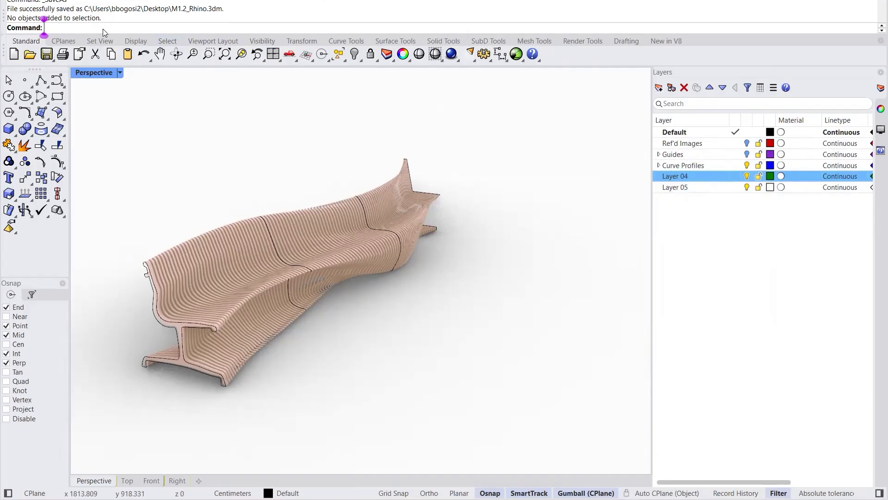
Step: Run Purge on the Rhino document with the default options to remove unused layers and definitions
text(P)
text(urge)
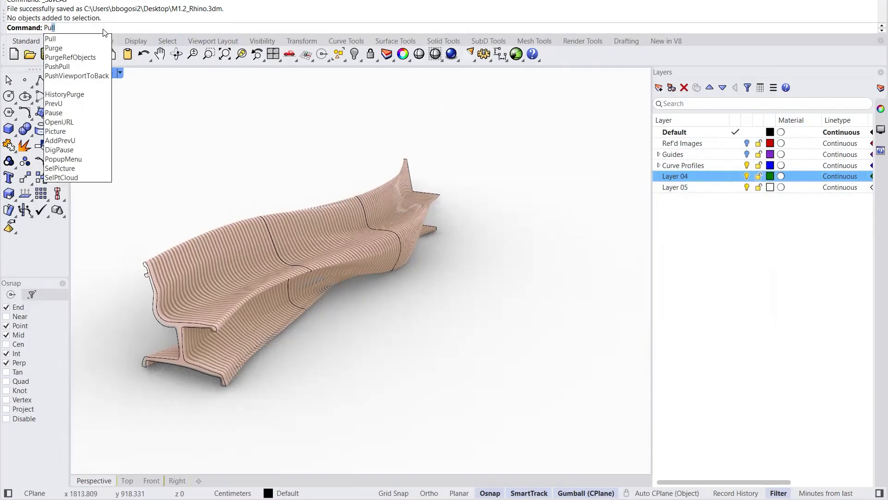
key(Return)
key(Return)
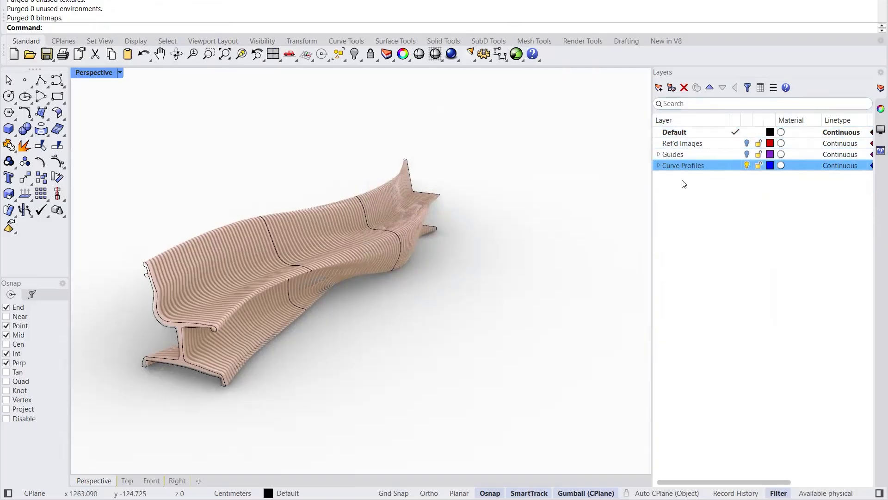
Step: Create a new layer named Bench_Version1 below Curve Profiles
click(659, 89)
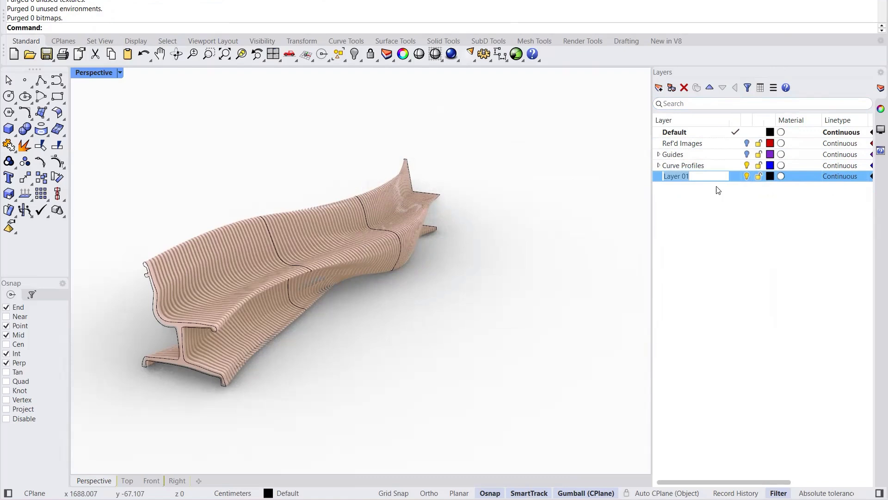
text(Ve)
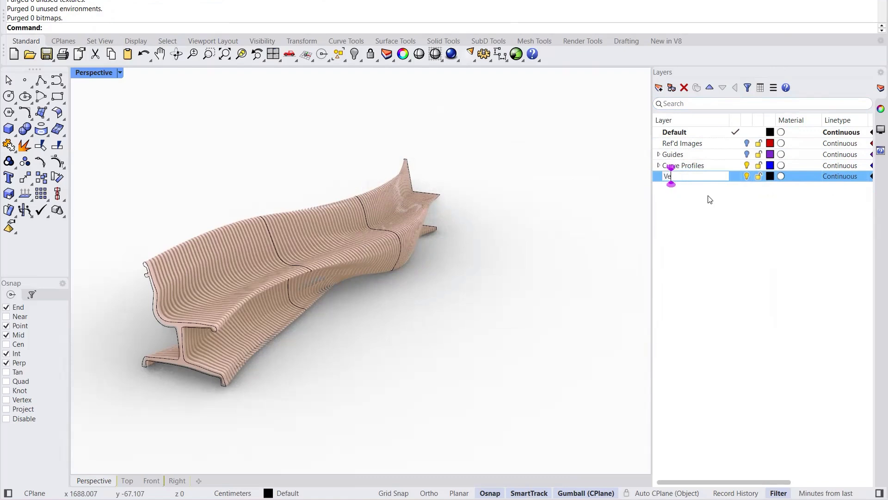
key(BackSpace)
key(BackSpace)
text(Bench_Versi)
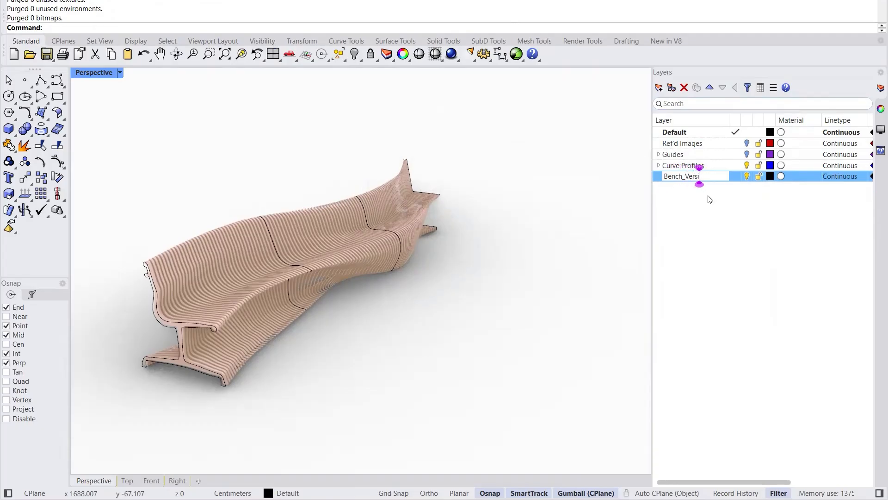
text(on1)
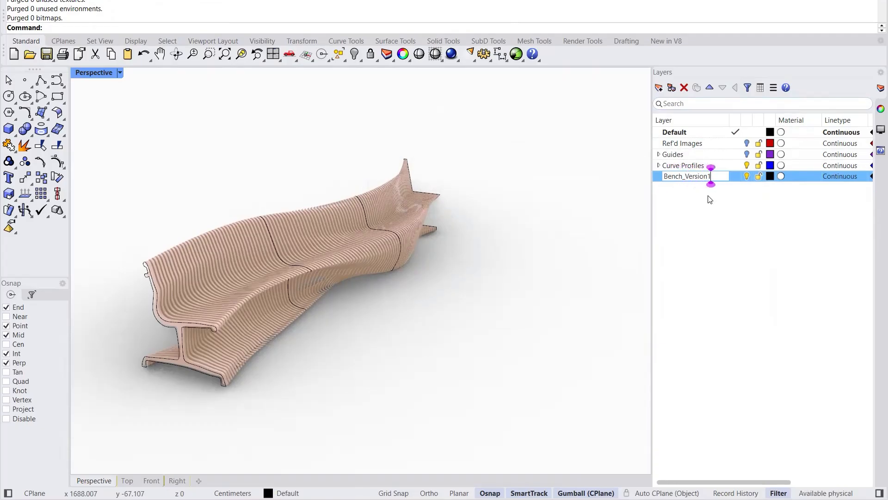
click(701, 204)
Step: Add another new layer named Bench_Version2
click(659, 87)
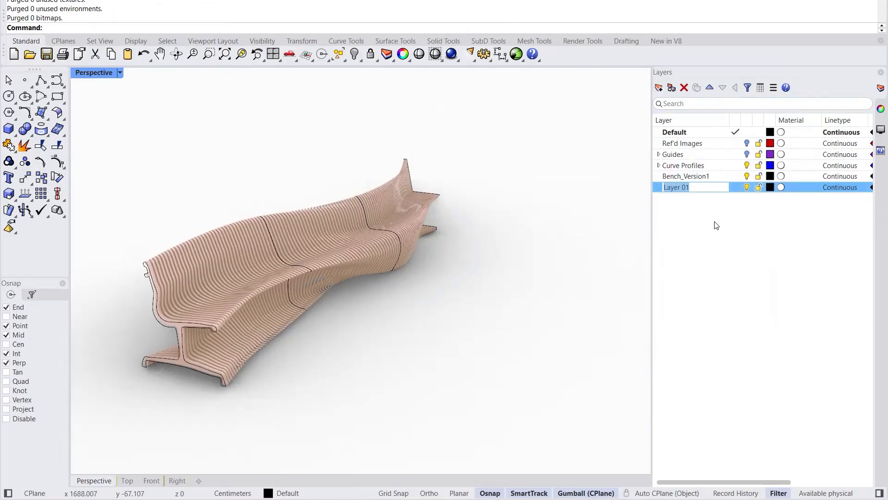
text(Bench)
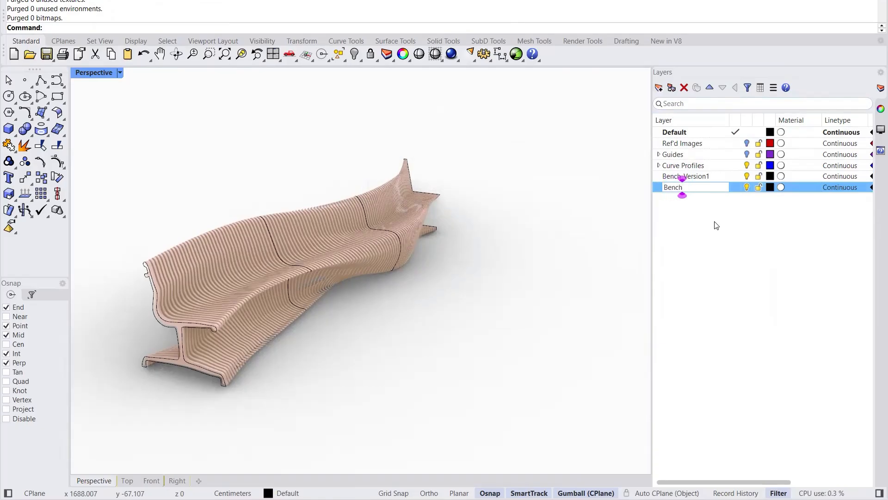
text(_B)
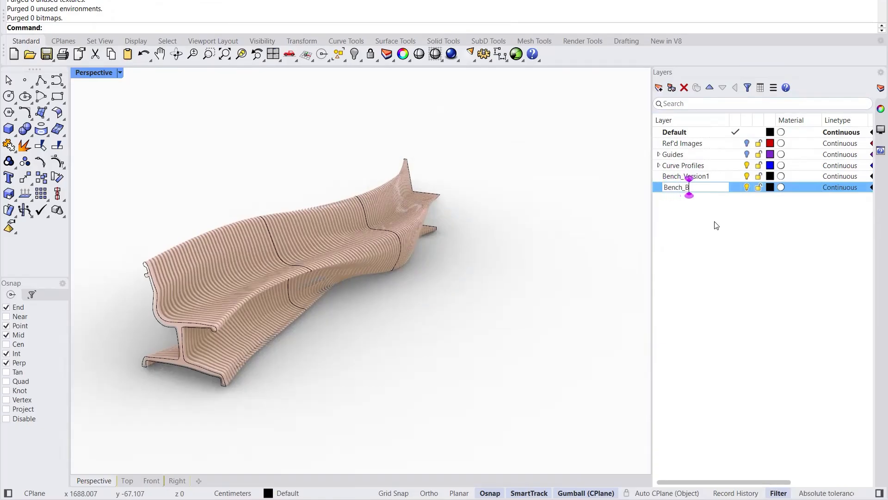
text(ersion2)
click(716, 225)
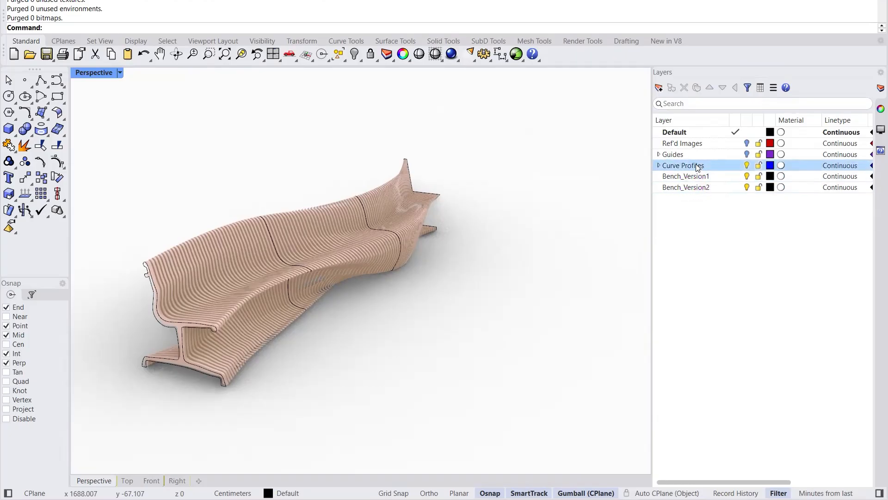
Step: Make Bench_Version1 the current layer and bring back the Grasshopper window, placed clear of the layer list
double_click(691, 178)
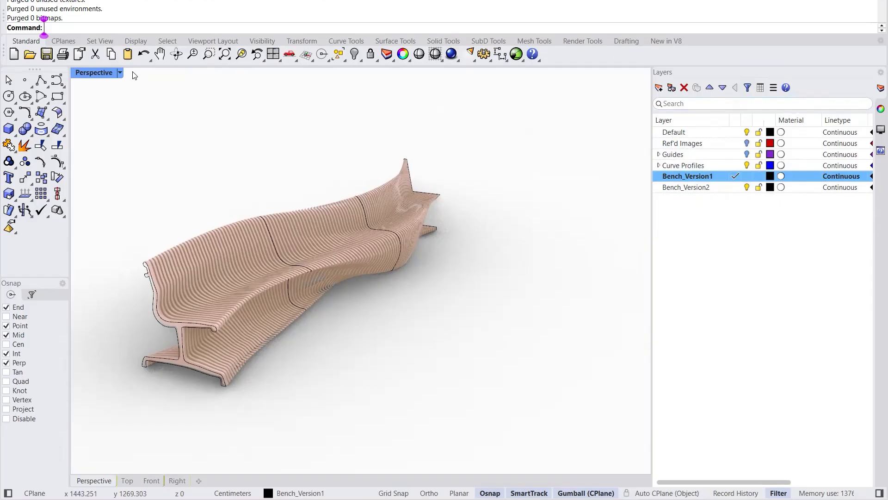
text(Grasshopper)
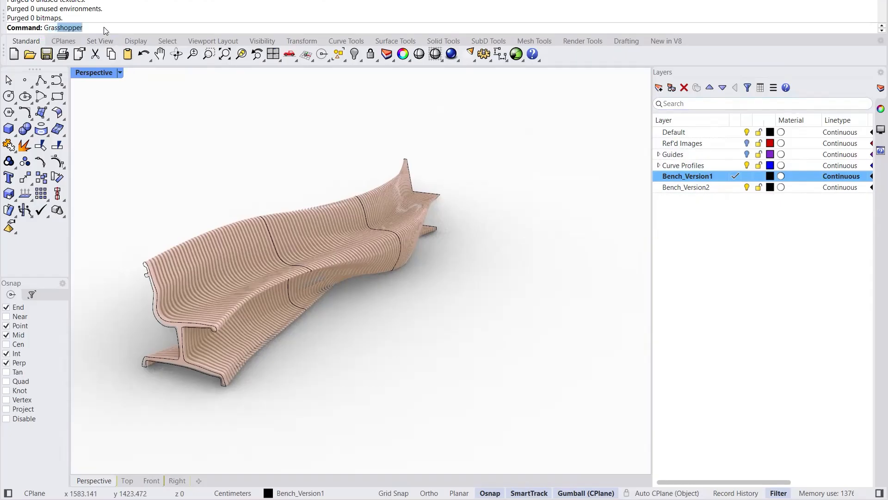
key(Return)
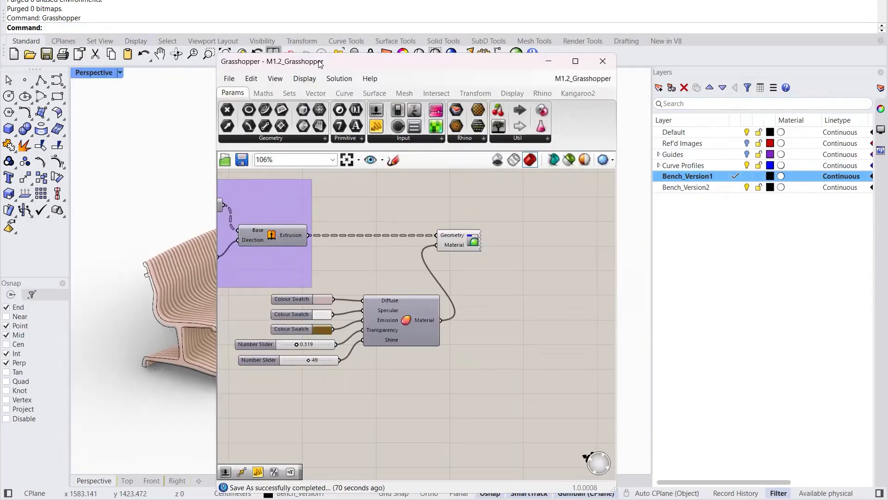
drag(382, 62, 541, 56)
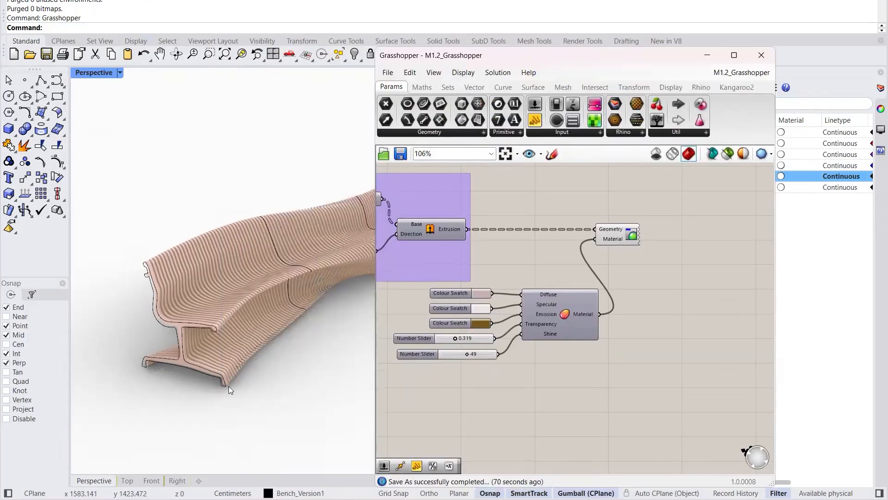
drag(561, 57, 378, 44)
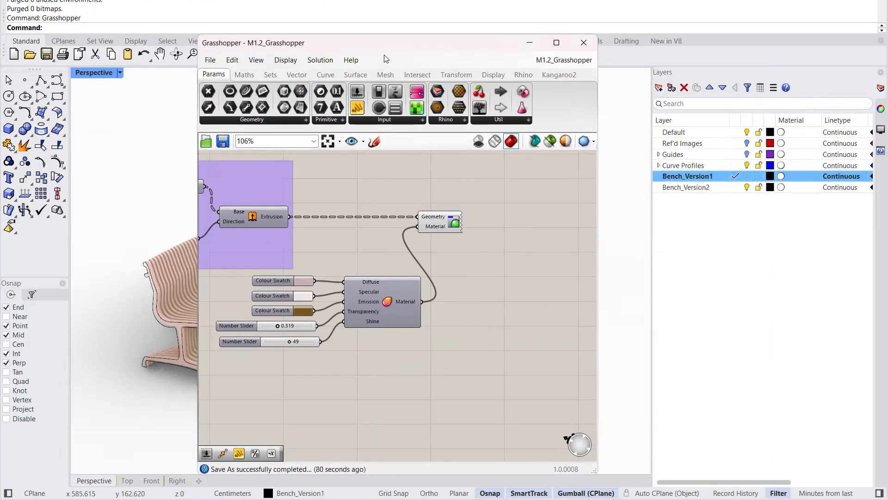
Step: Add a Geometry parameter and wire it between the Extrusion output and the material preview's Geometry input
right_drag(261, 216, 309, 236)
scroll(310, 236, up, 1)
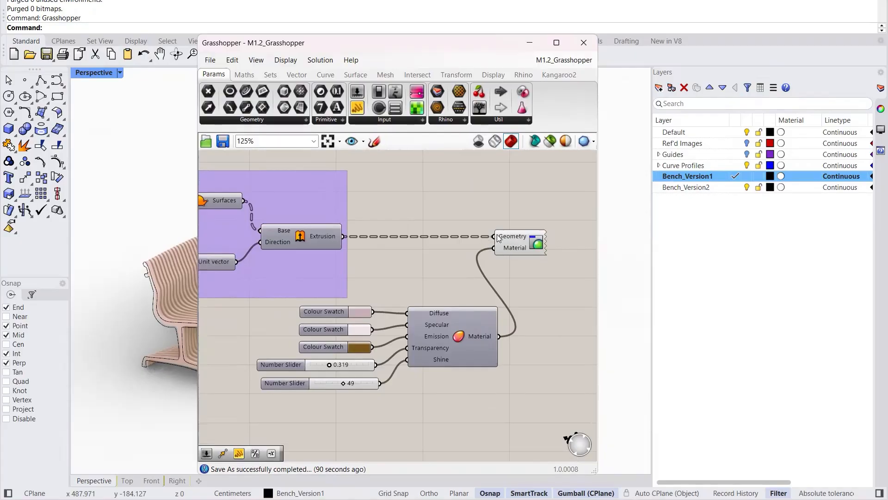
right_drag(317, 241, 329, 238)
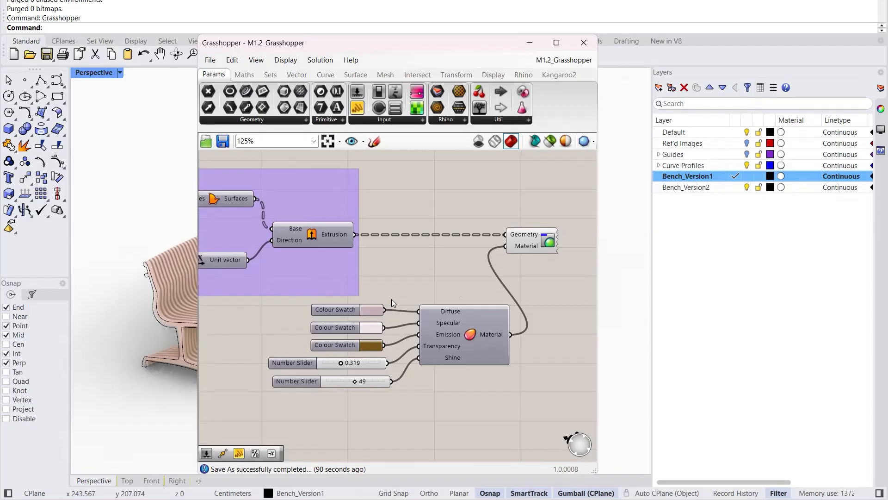
right_drag(396, 209, 393, 216)
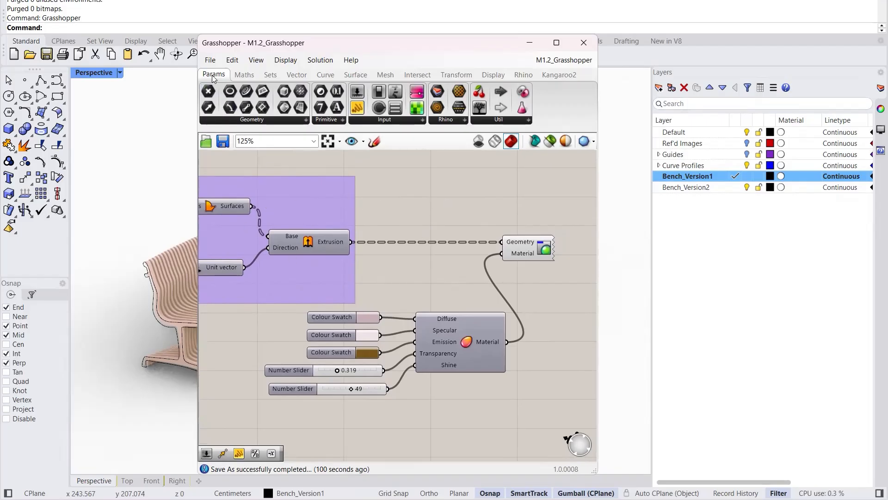
click(259, 121)
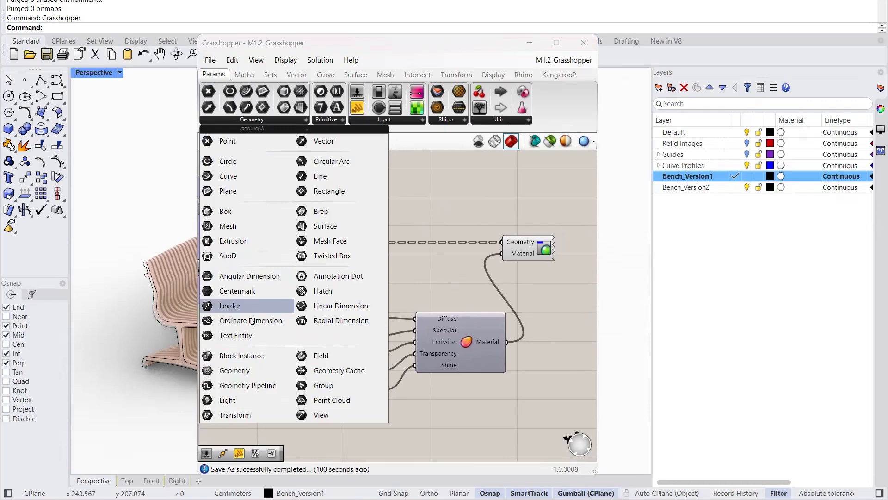
drag(230, 371, 425, 222)
scroll(424, 223, up, 2)
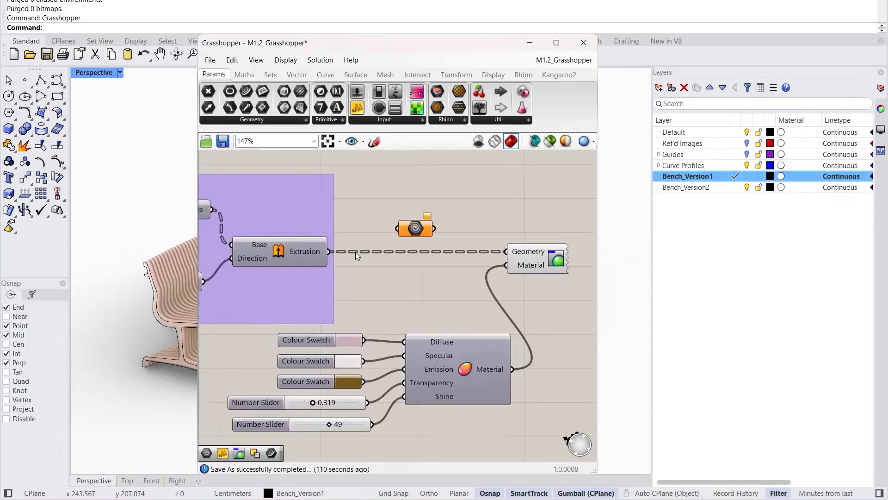
drag(328, 251, 498, 251)
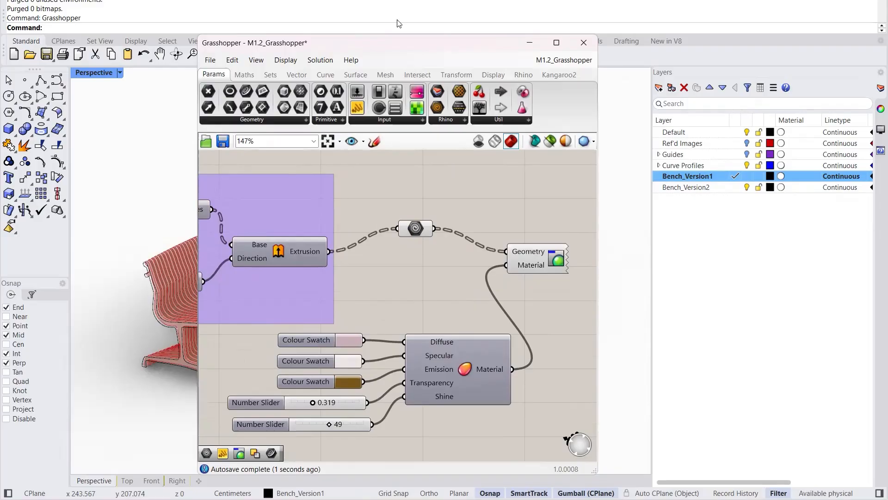
Step: Group the Geometry parameter under the label "BAKE ME!" and line it up with the Extrusion wire
drag(373, 48, 469, 47)
drag(503, 230, 502, 246)
key(ctrl+g)
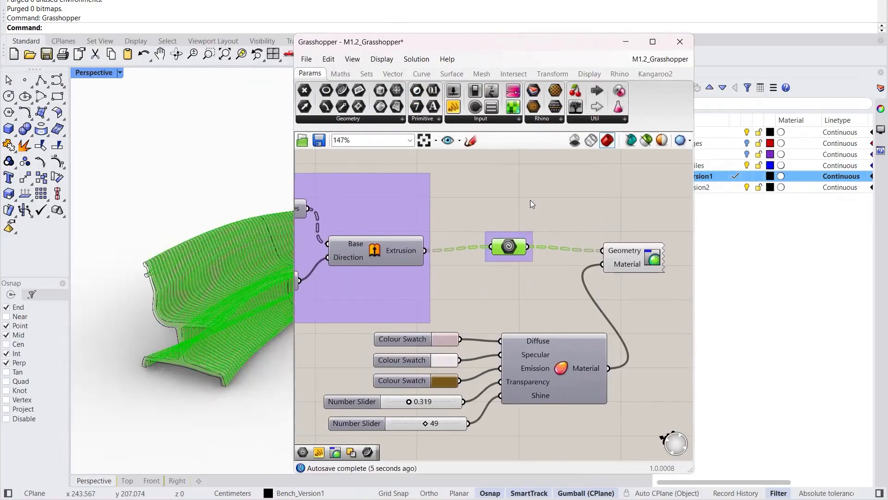
right_click(504, 257)
click(555, 268)
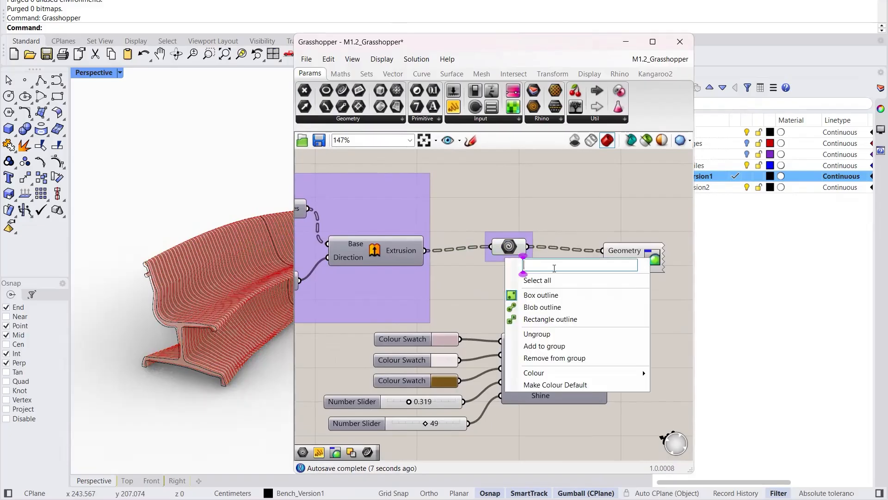
text(BAKE ME)
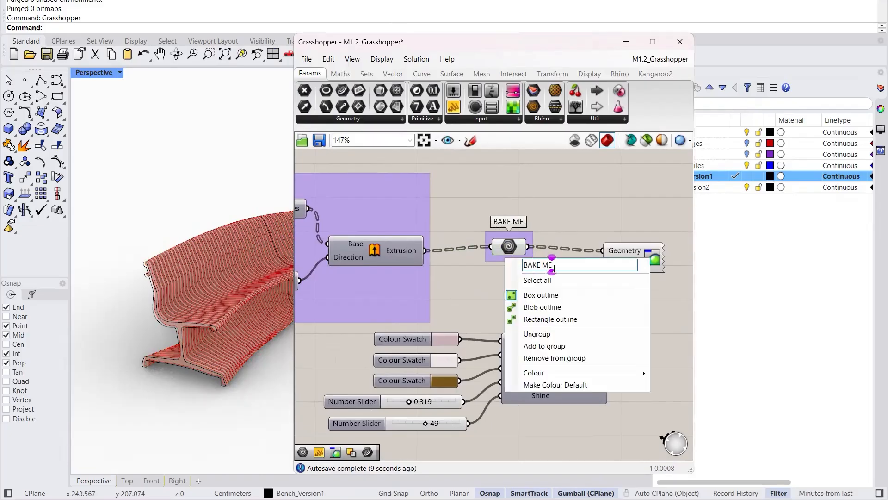
text(!)
key(Return)
right_drag(521, 256, 510, 247)
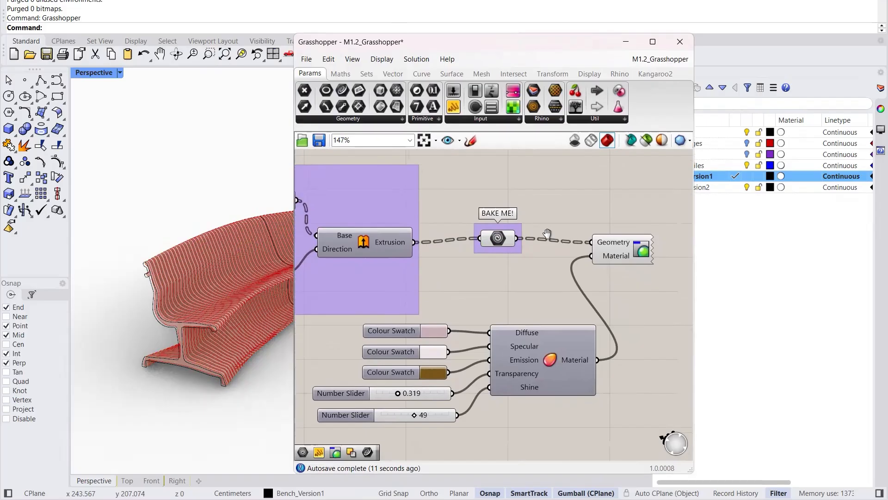
drag(510, 247, 505, 248)
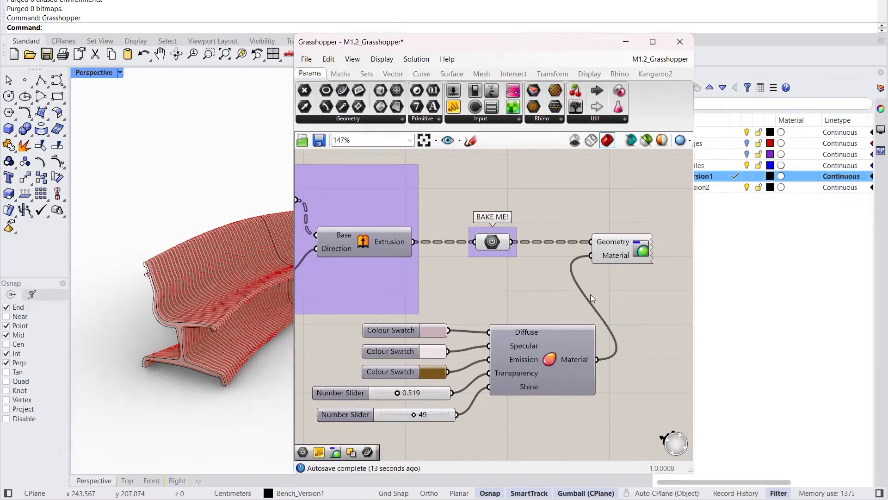
Step: Rename the Geometry parameter's group to "BAKE THIS!"
right_click(485, 253)
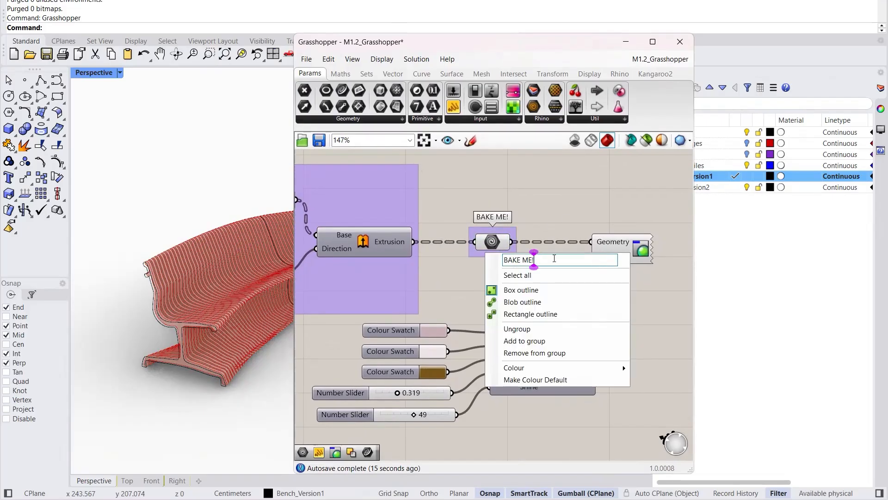
key(BackSpace)
key(BackSpace)
key(BackSpace)
text(thi)
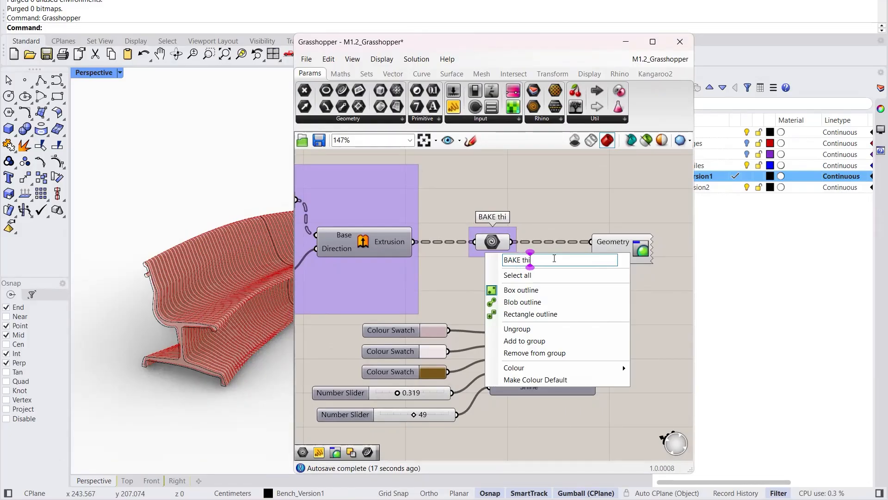
key(BackSpace)
key(BackSpace)
text(THIS!)
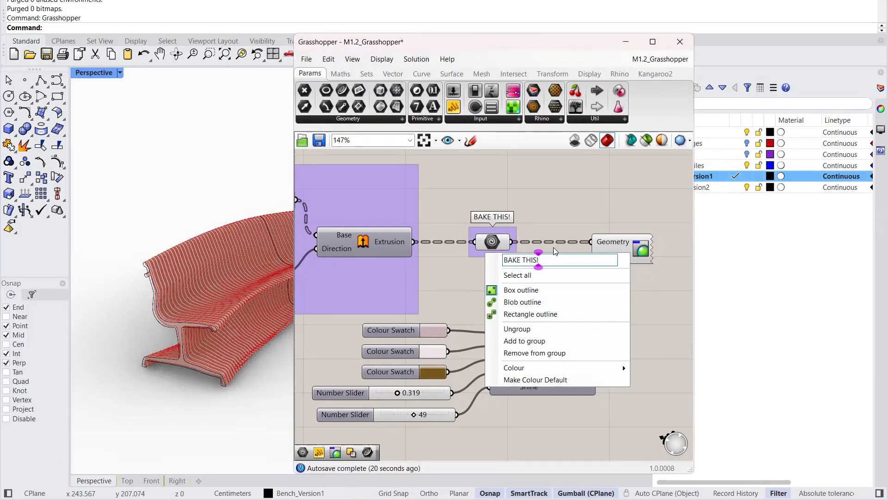
click(597, 207)
right_drag(457, 176, 428, 181)
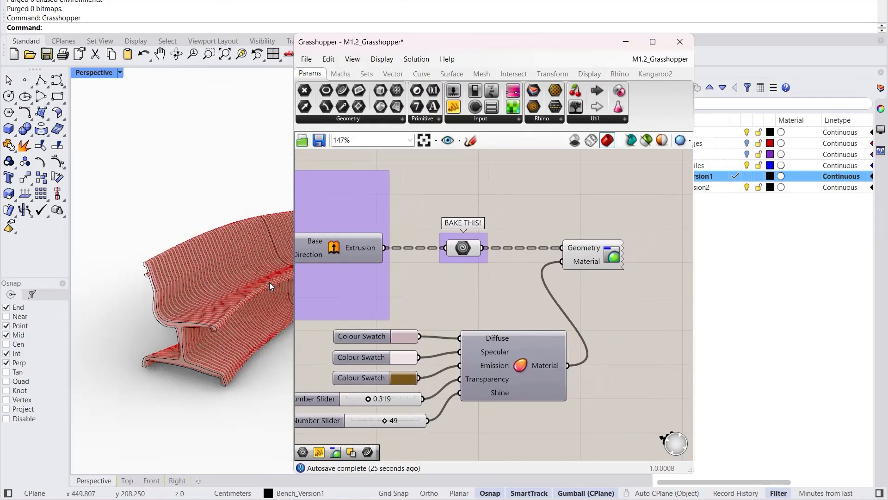
Step: Bake the Geometry parameter onto the Bench_Version1 layer with the Group option enabled
right_click(464, 246)
click(500, 294)
click(511, 229)
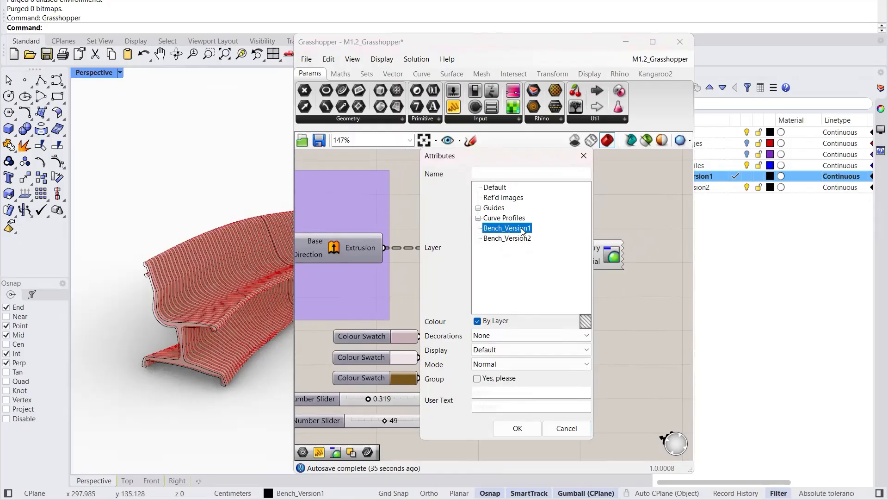
click(477, 378)
click(527, 430)
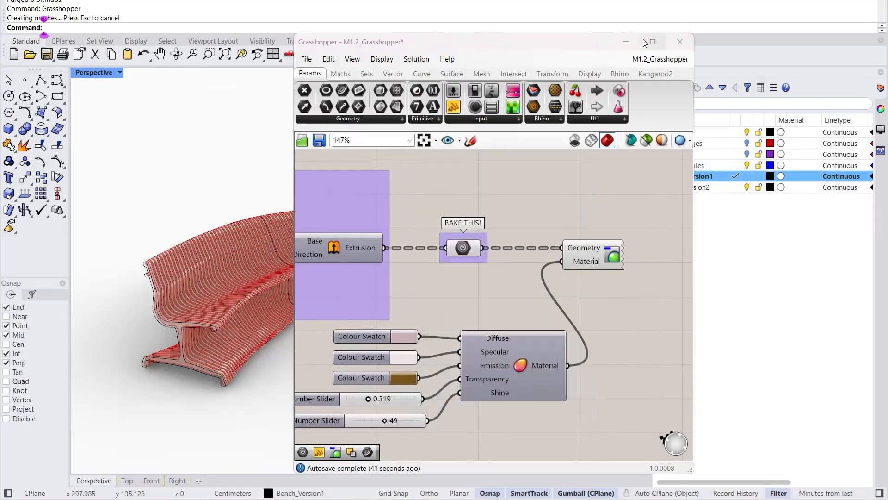
Step: Minimise the Grasshopper window and select the baked bench to check that it is grouped
click(626, 41)
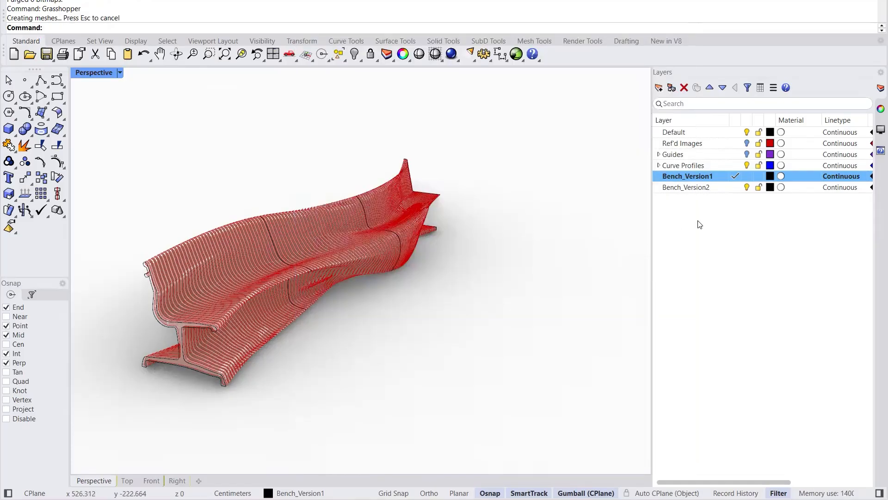
click(348, 240)
key(Escape)
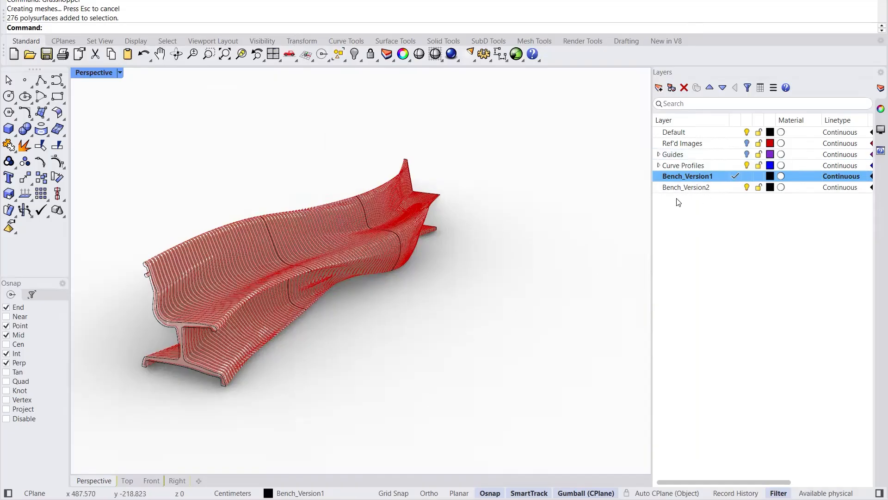
Step: Make Bench_Version2 the current layer with Bench_Version1 hidden, and reopen the Grasshopper window
double_click(717, 188)
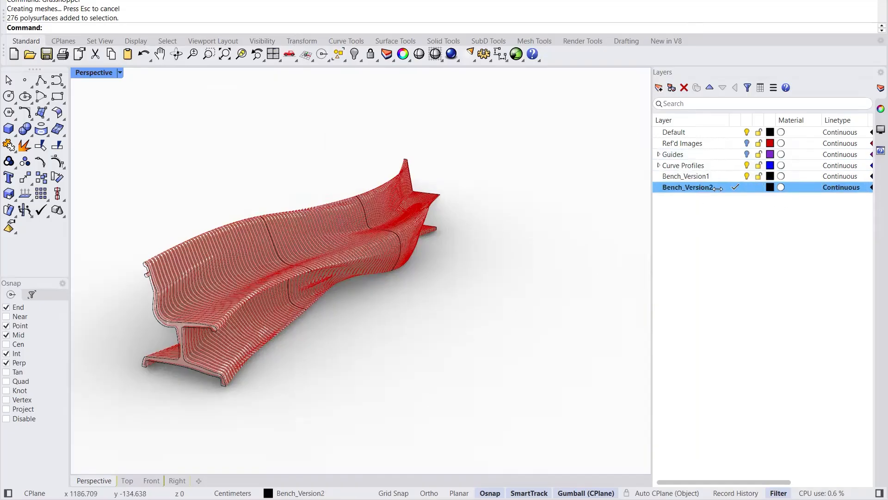
click(746, 176)
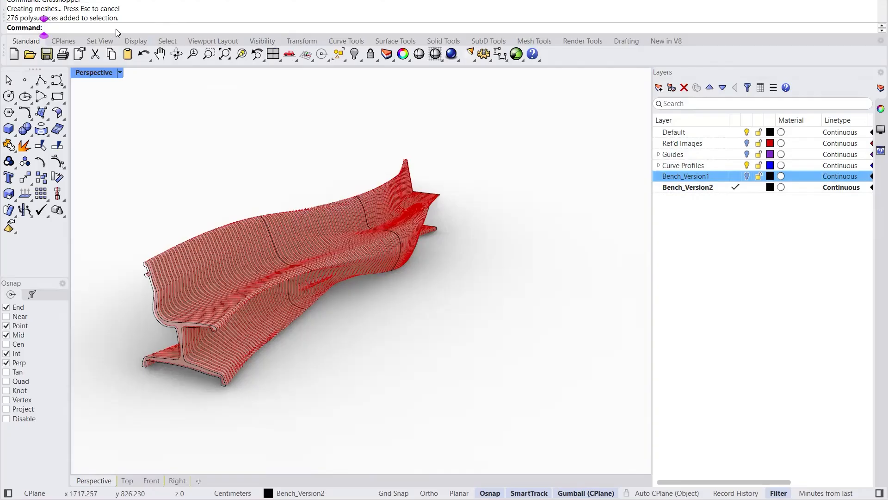
text(Grasshopper)
key(Return)
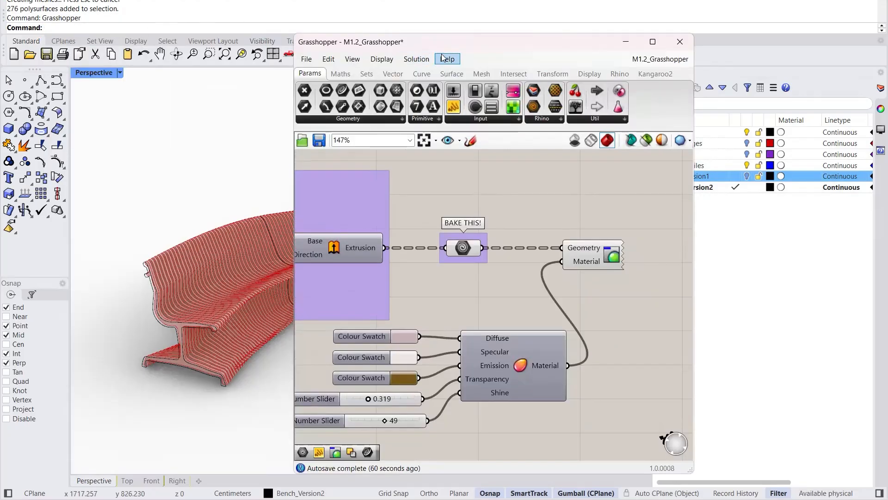
Step: Move the Grasshopper window clear of the bench and layer list, and expand the Curve Profiles layer to show its sublayers
drag(460, 41, 690, 81)
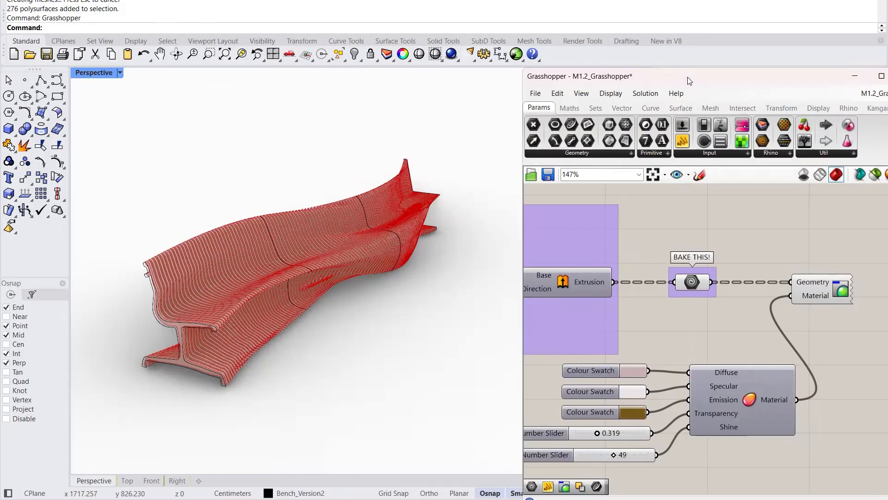
drag(664, 78, 577, 39)
right_drag(567, 277, 640, 279)
scroll(638, 280, down, 5)
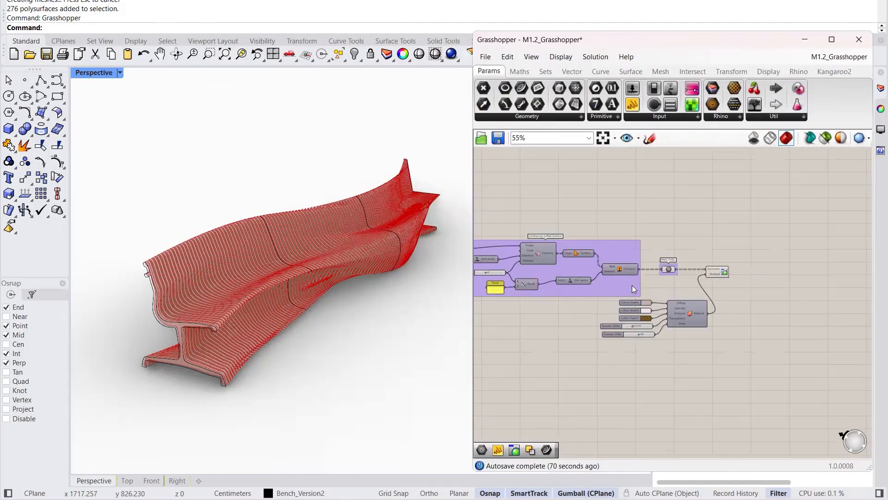
right_drag(543, 285, 620, 293)
scroll(528, 269, up, 2)
right_drag(528, 261, 650, 277)
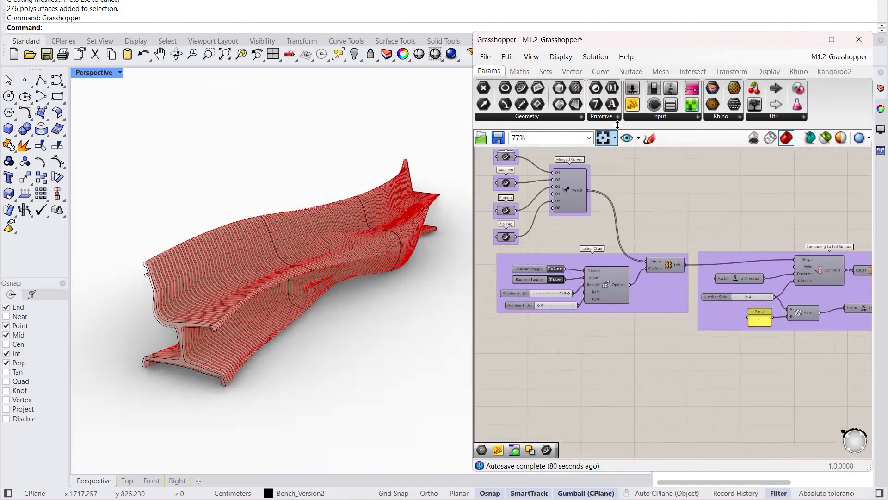
drag(655, 46, 666, 326)
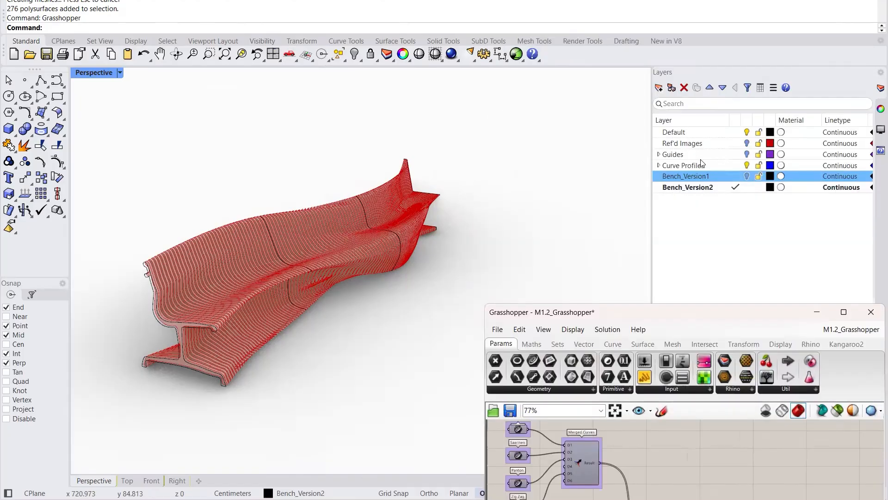
click(658, 165)
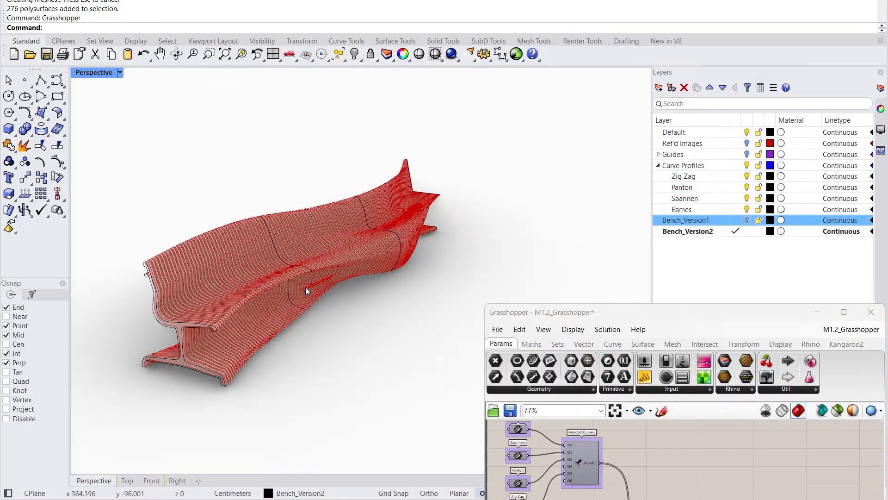
Step: Move the Eames end profile sideways across the bench's width and inspect the reshaped end from both sides
right_drag(278, 248, 253, 259)
scroll(202, 243, up, 2)
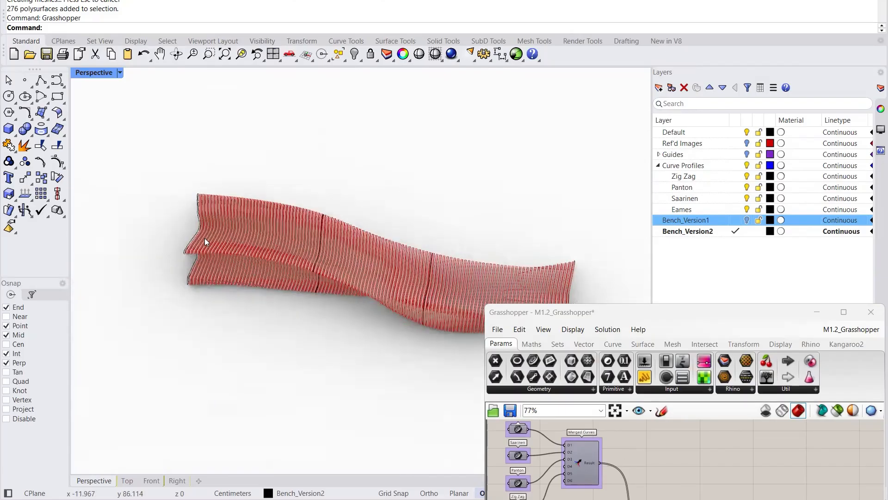
scroll(201, 236, up, 2)
click(197, 224)
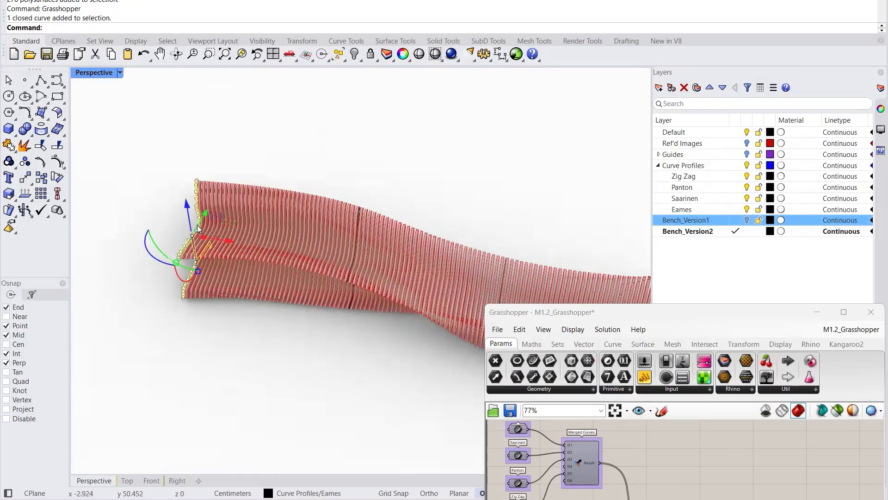
right_drag(194, 281, 308, 185)
drag(308, 184, 269, 204)
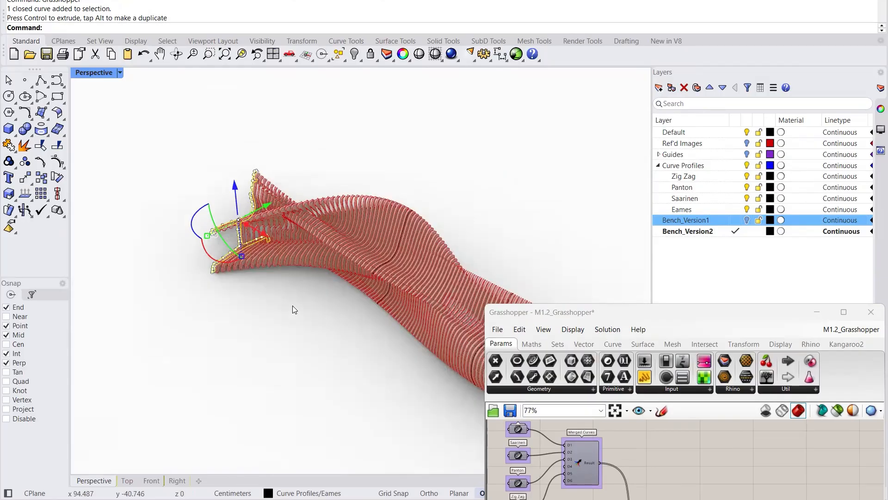
right_drag(293, 305, 385, 171)
scroll(463, 153, up, 4)
scroll(447, 169, down, 6)
scroll(446, 175, up, 3)
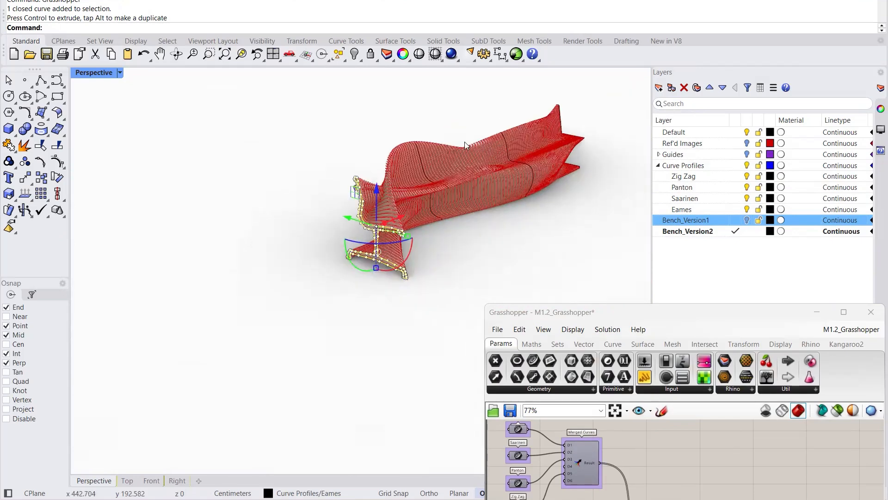
scroll(465, 145, up, 3)
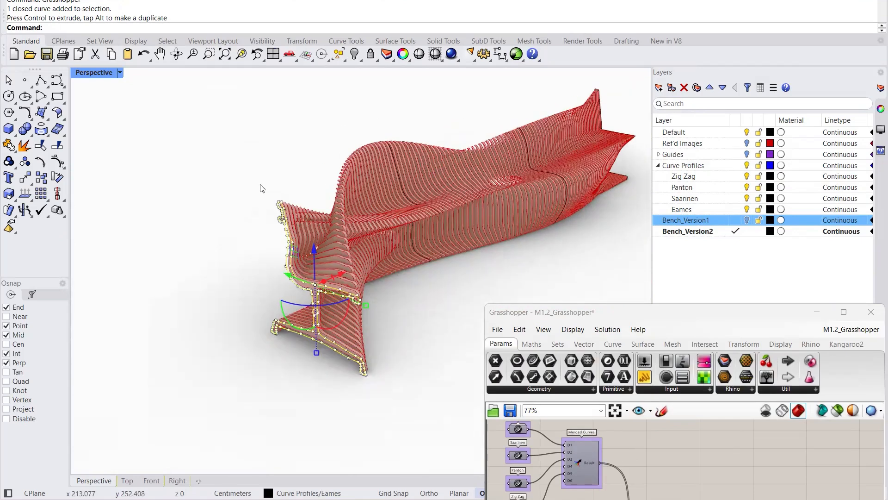
right_drag(451, 225, 341, 218)
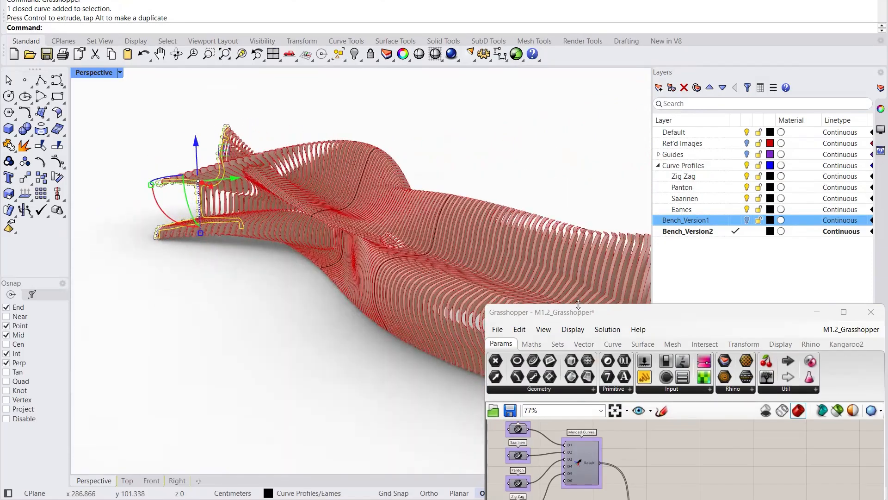
Step: Disconnect the Loft output from the Shape input of the Contours component in the Contouring Lofted Surface group
drag(582, 313, 437, 24)
right_drag(621, 320, 488, 287)
scroll(489, 278, down, 4)
scroll(652, 299, up, 2)
scroll(596, 252, up, 3)
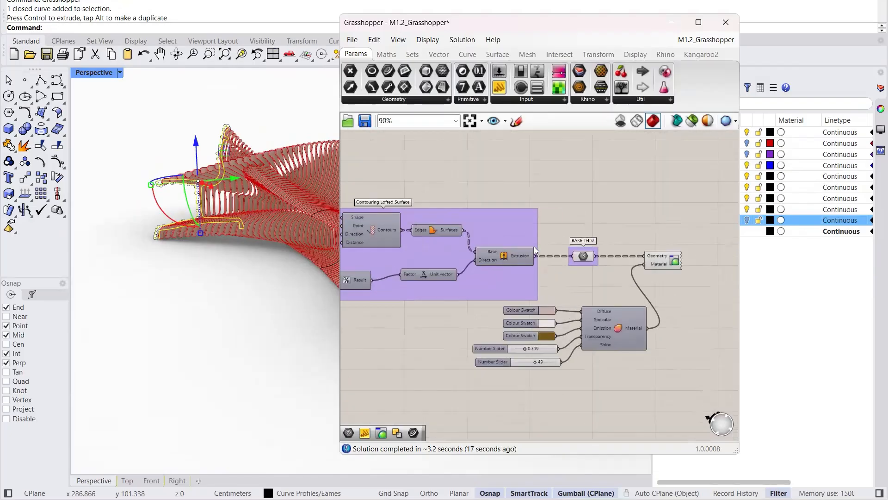
right_drag(481, 262, 632, 273)
right_drag(420, 249, 563, 261)
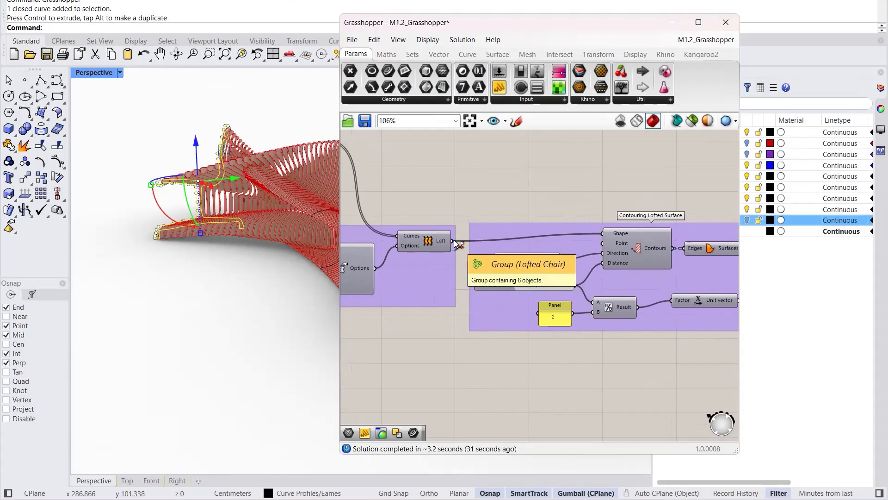
right_click(616, 238)
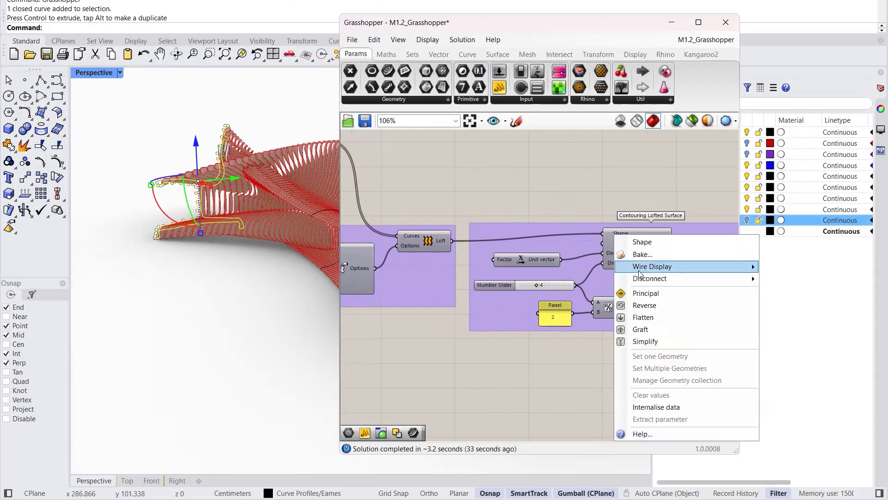
mouse_move(648, 280)
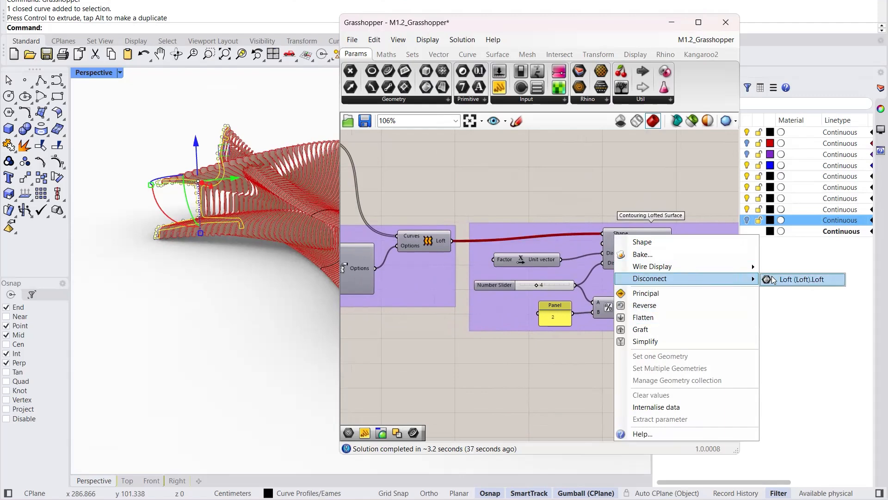
click(792, 279)
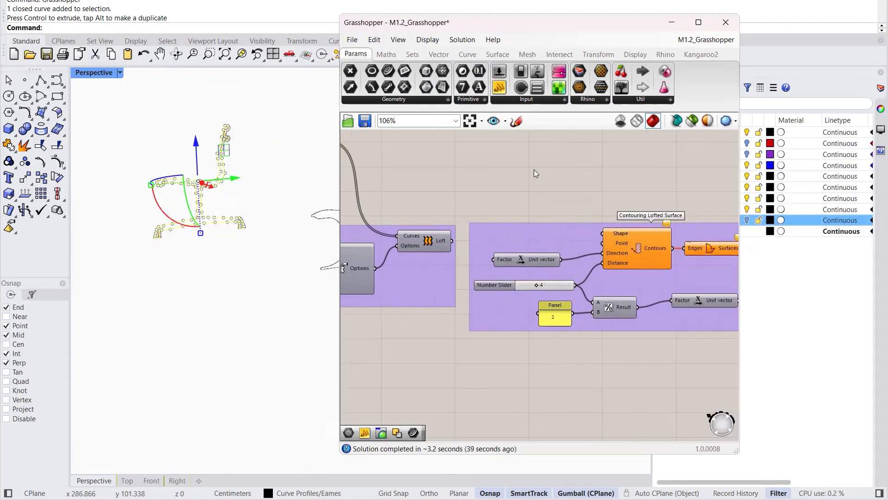
Step: Turn on the preview of the Loft component and move the Grasshopper window away from the model
click(415, 240)
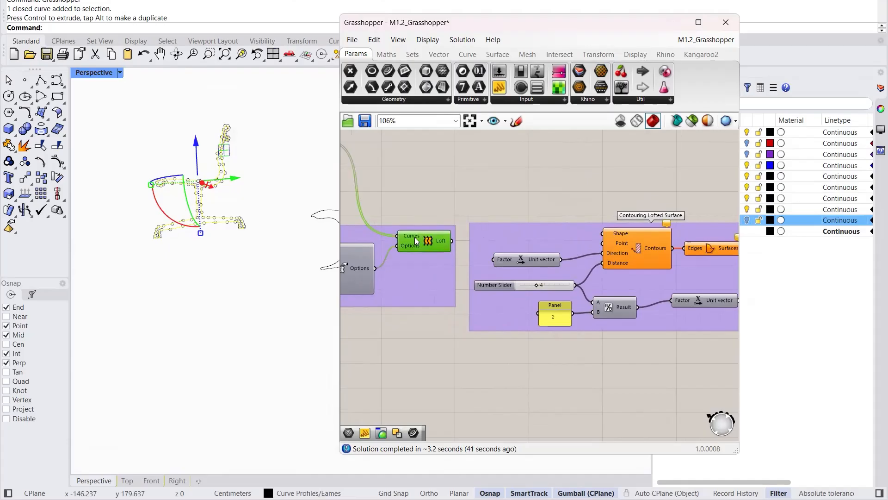
middle_click(419, 241)
click(442, 214)
click(530, 166)
drag(467, 29, 701, 96)
Step: Use CrvSeam on the Eames end profile to move its seam point from the upper backrest down to the seat
click(218, 259)
right_drag(219, 260, 348, 259)
right_drag(259, 277, 362, 249)
click(241, 238)
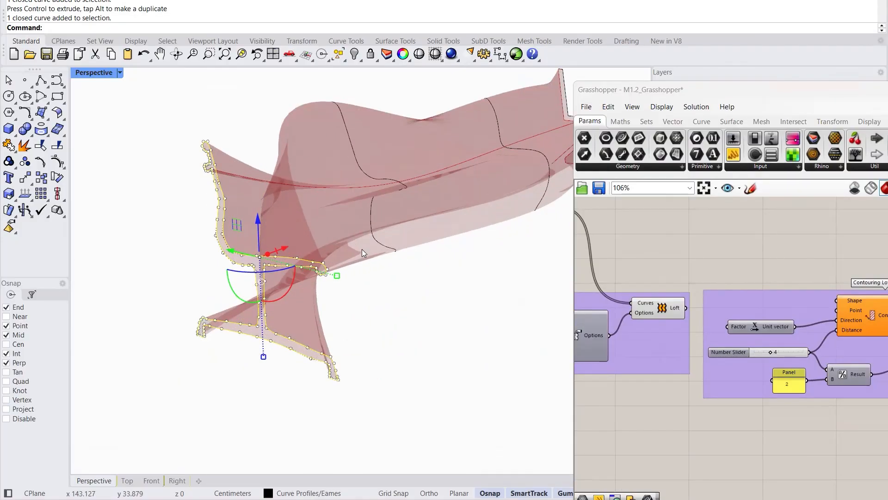
key(Return)
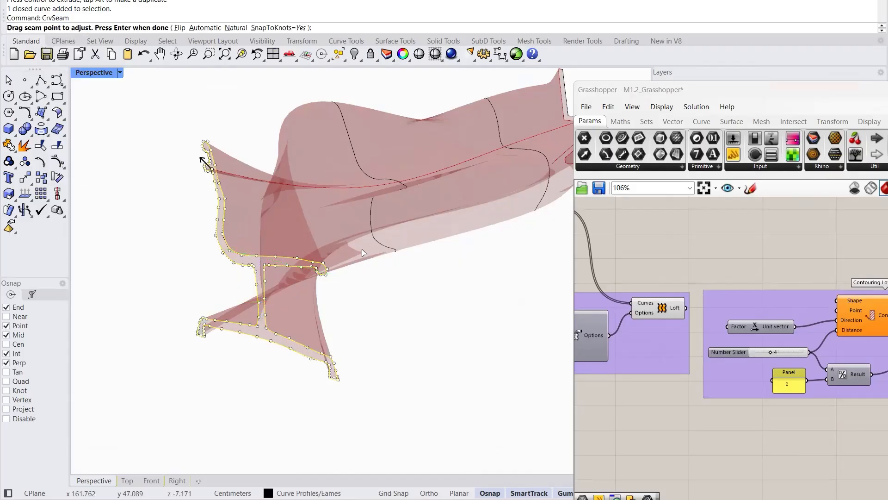
right_drag(294, 288, 328, 278)
scroll(152, 144, up, 2)
drag(140, 147, 176, 188)
drag(202, 264, 204, 267)
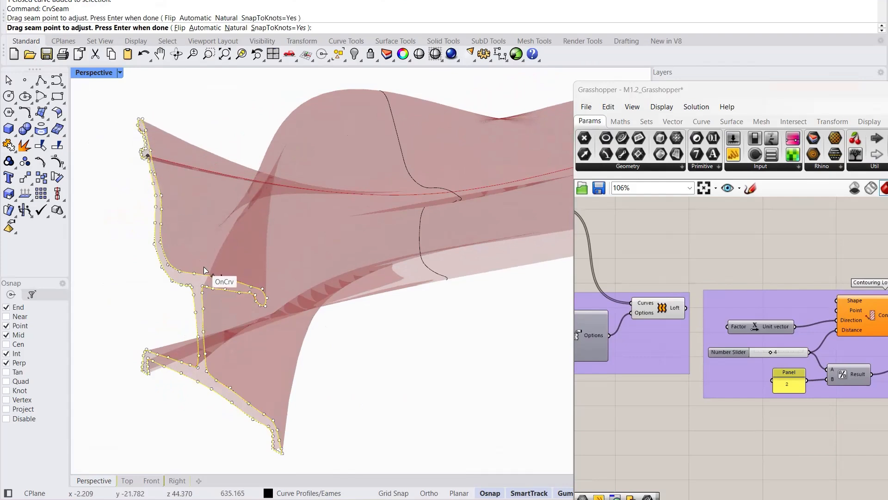
click(204, 266)
key(Return)
Step: Slide the Eames end profile along the bench's length toward the neighbouring Saarinen profile
click(420, 393)
mouse_move(348, 274)
right_down()
mouse_move(327, 271)
mouse_move(359, 252)
mouse_move(371, 262)
mouse_move(353, 289)
mouse_move(297, 278)
mouse_move(361, 271)
mouse_move(348, 264)
mouse_move(270, 258)
mouse_move(347, 248)
mouse_move(344, 284)
right_up()
scroll(347, 248, down, 5)
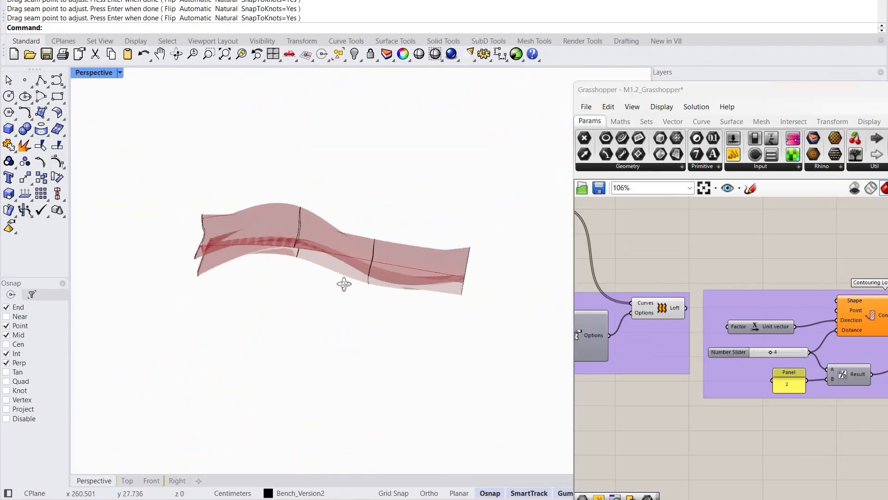
scroll(297, 243, up, 2)
click(148, 242)
drag(179, 247, 250, 242)
Step: Reposition the Eames end profile once more to refine the shape of that end of the loft
right_drag(250, 242, 347, 198)
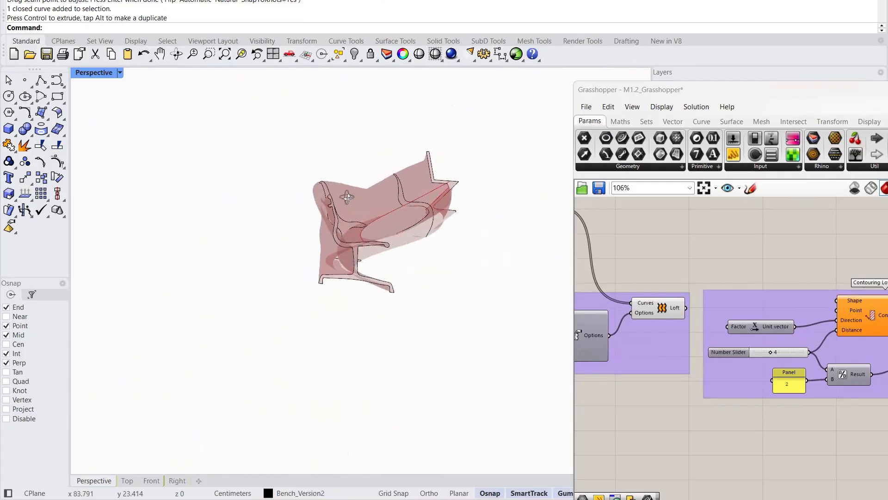
scroll(293, 219, up, 6)
right_drag(283, 215, 387, 332)
scroll(298, 265, down, 5)
scroll(387, 332, up, 5)
click(378, 314)
mouse_move(359, 300)
right_down()
mouse_move(312, 299)
mouse_move(352, 299)
right_up()
drag(350, 294, 417, 238)
click(317, 353)
Step: Use CrvSeam on the Zig Zag end profile to move its seam point to the lower corner at the foot's far end
scroll(363, 294, down, 4)
right_drag(363, 292, 338, 236)
scroll(410, 229, up, 5)
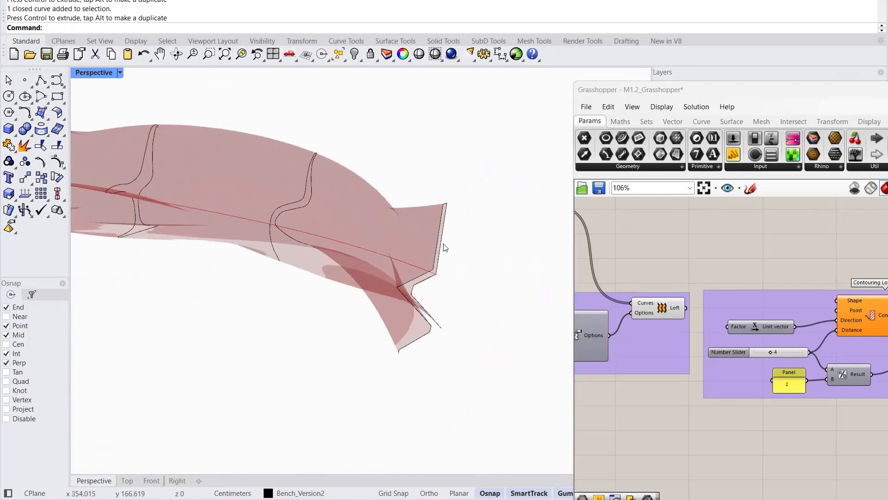
click(445, 257)
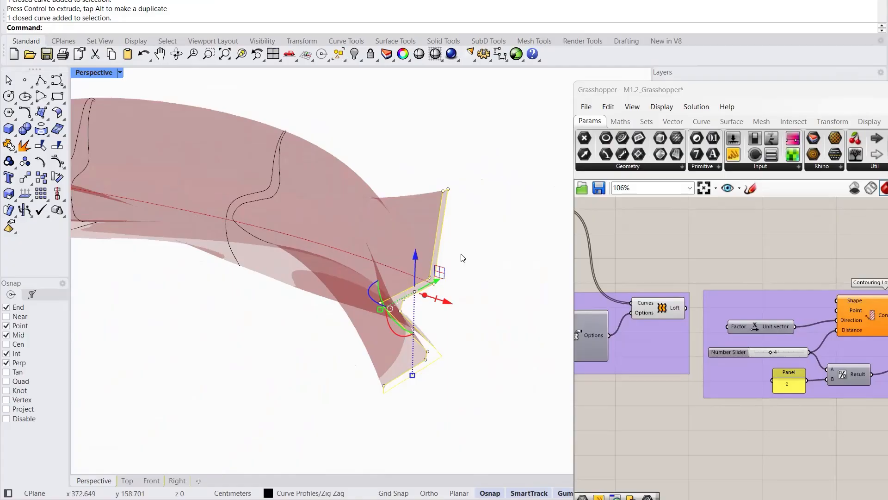
text(Crv)
key(Return)
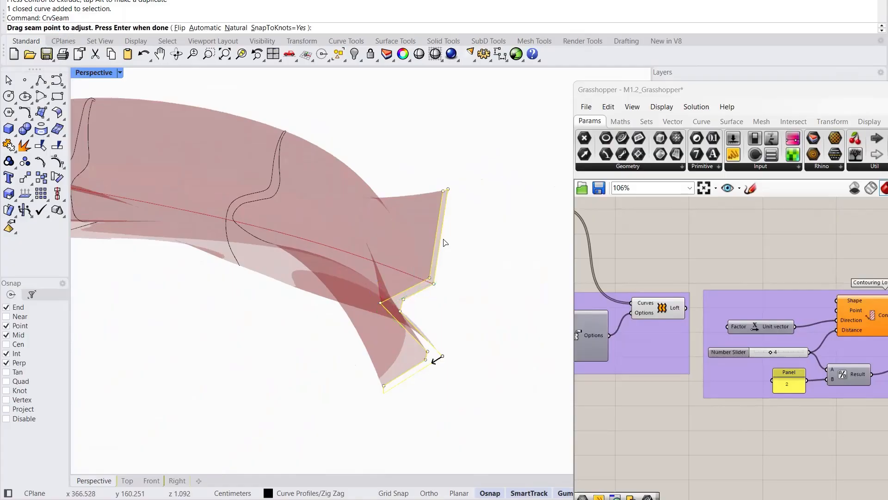
scroll(454, 360, up, 3)
scroll(418, 369, up, 2)
right_drag(417, 283, 433, 273)
drag(512, 323, 440, 379)
click(440, 378)
key(Return)
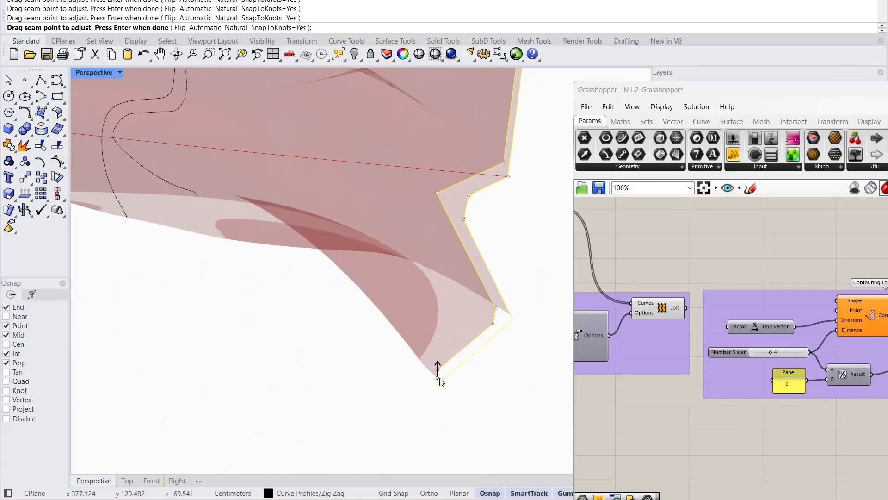
click(496, 411)
scroll(402, 300, down, 8)
right_drag(372, 278, 402, 258)
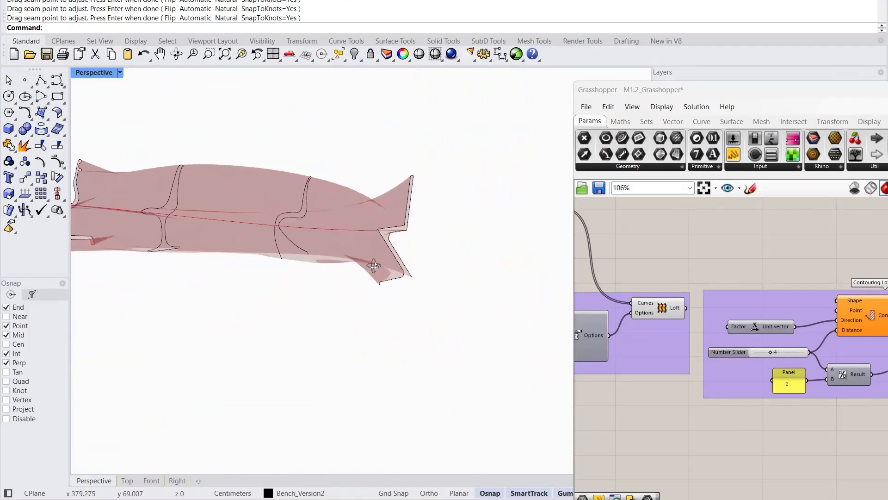
Step: Run CrvSeam on the Zig Zag profile again and move its seam point up from the foot onto the diagonal support
scroll(401, 257, up, 4)
click(397, 334)
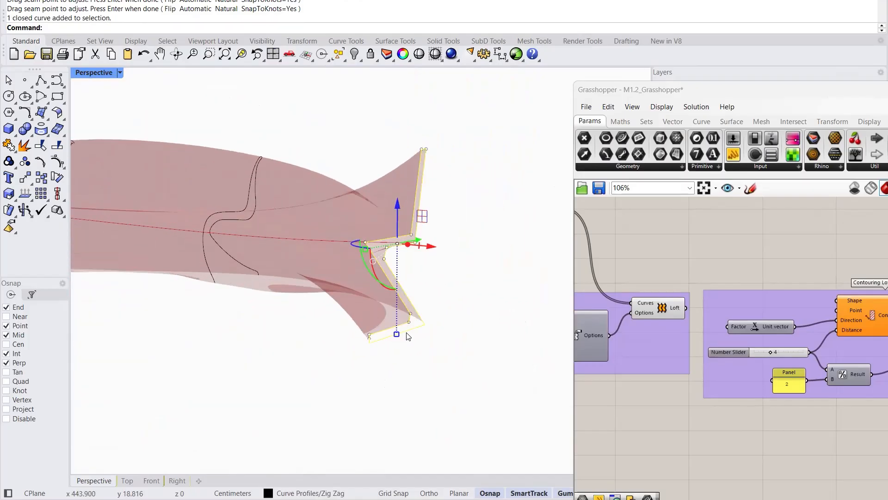
key(Return)
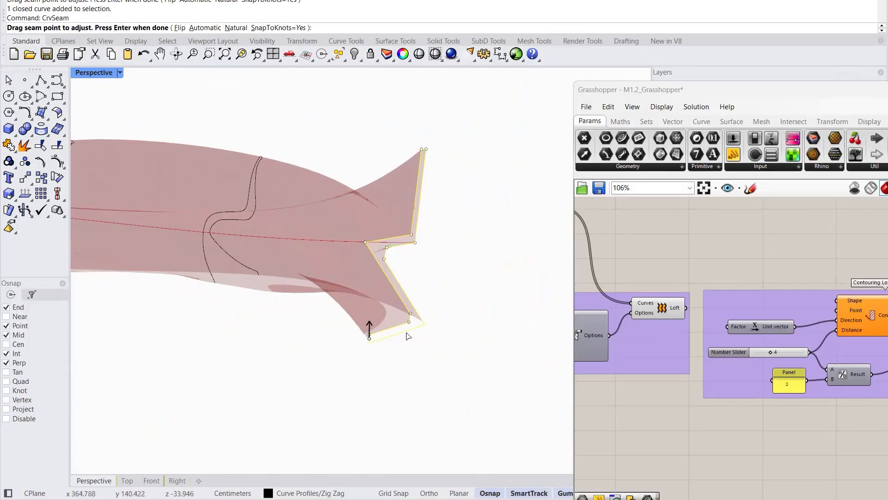
mouse_move(408, 335)
right_down()
mouse_move(387, 337)
mouse_move(370, 324)
mouse_move(422, 307)
mouse_move(422, 337)
mouse_move(405, 329)
mouse_move(377, 341)
mouse_move(399, 340)
right_up()
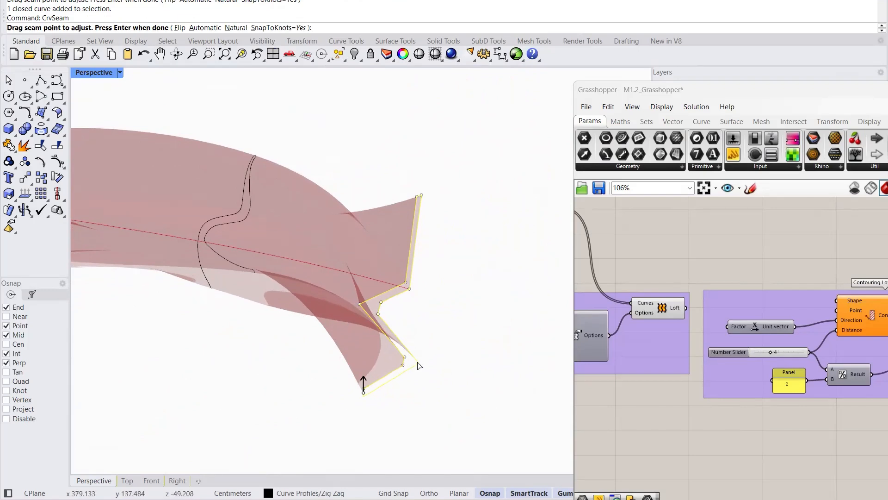
mouse_move(365, 395)
mouse_down()
mouse_move(365, 412)
mouse_move(407, 354)
mouse_move(394, 330)
mouse_up()
key(Return)
click(457, 376)
Step: Slide the Zig Zag end profile inward along the bench's length
mouse_move(425, 324)
right_down()
mouse_move(410, 297)
mouse_move(521, 306)
mouse_move(488, 349)
mouse_move(413, 315)
right_up()
click(435, 303)
scroll(478, 293, down, 6)
right_drag(478, 293, 482, 326)
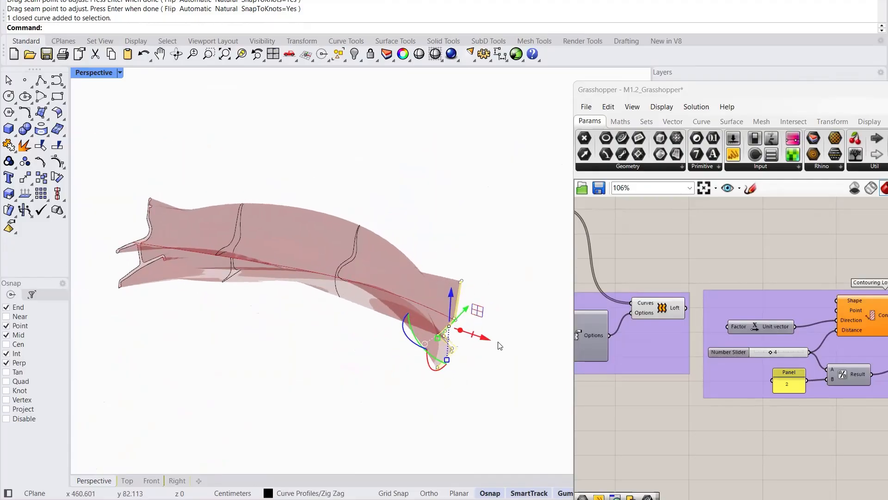
drag(487, 340, 451, 331)
click(474, 365)
Step: Reposition the Zig Zag end profile again to refine the bend at that end of the loft
right_drag(475, 369, 428, 363)
scroll(375, 366, up, 5)
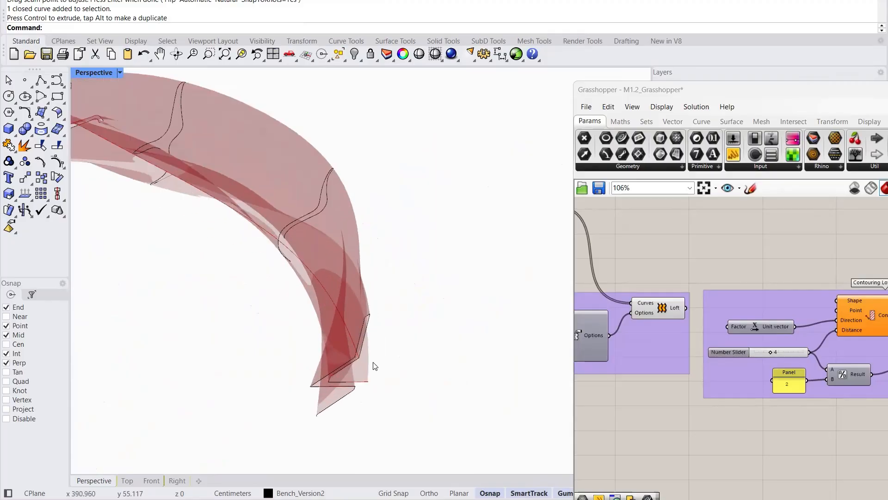
click(353, 355)
drag(370, 351, 466, 321)
click(430, 382)
Step: Rewire the Merged Curves inputs so Zig Zag feeds D3 and Panton feeds D4, and disconnect the Zig Zag curve from D5
right_drag(385, 286, 346, 229)
scroll(707, 324, down, 4)
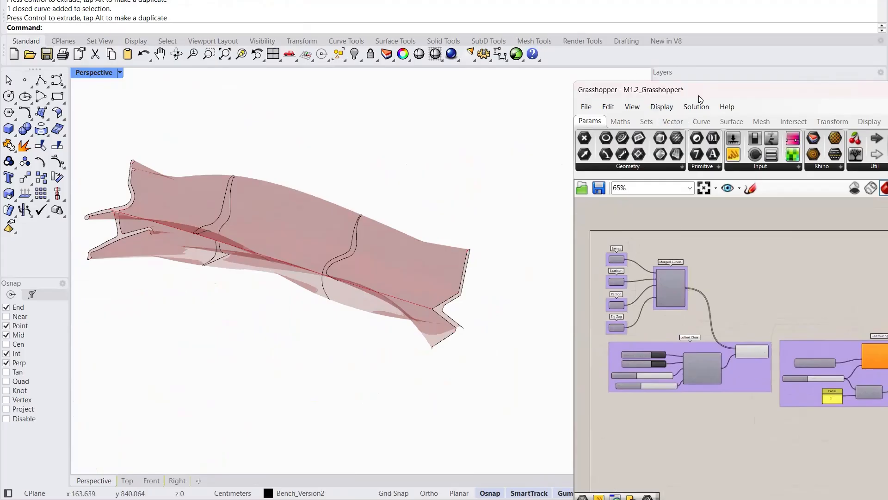
drag(698, 94, 633, 69)
scroll(603, 281, up, 5)
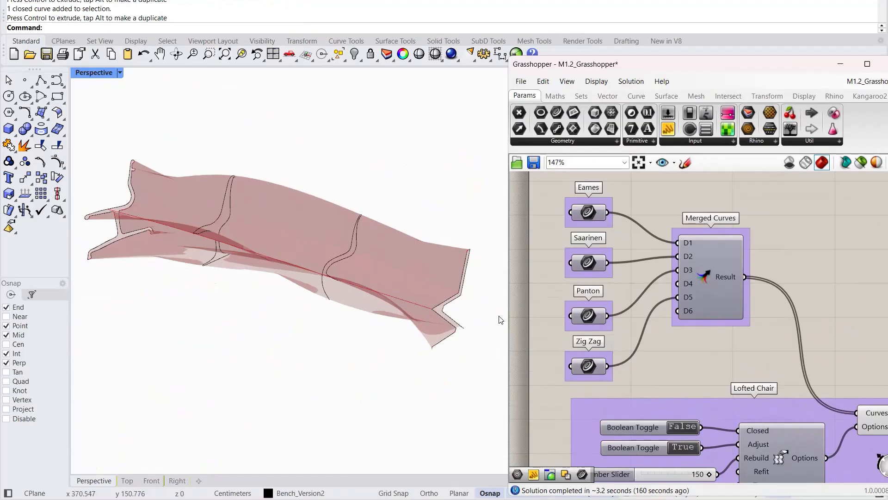
scroll(613, 360, up, 1)
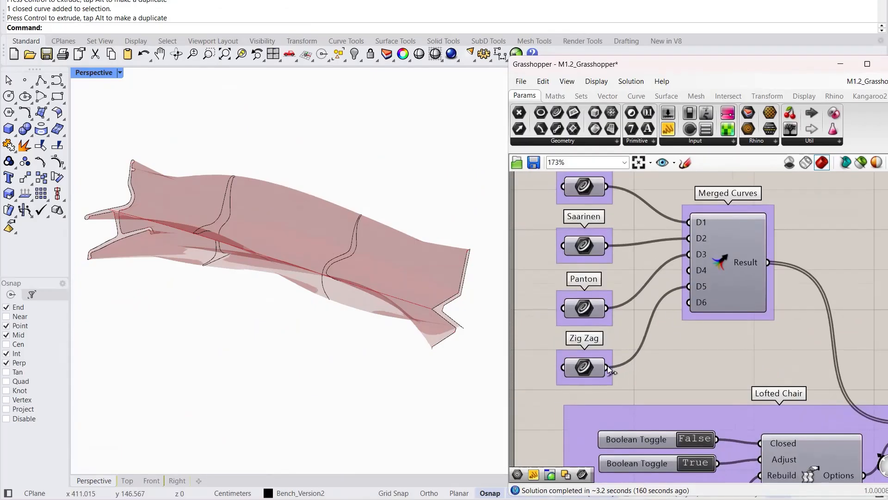
drag(645, 305, 689, 255)
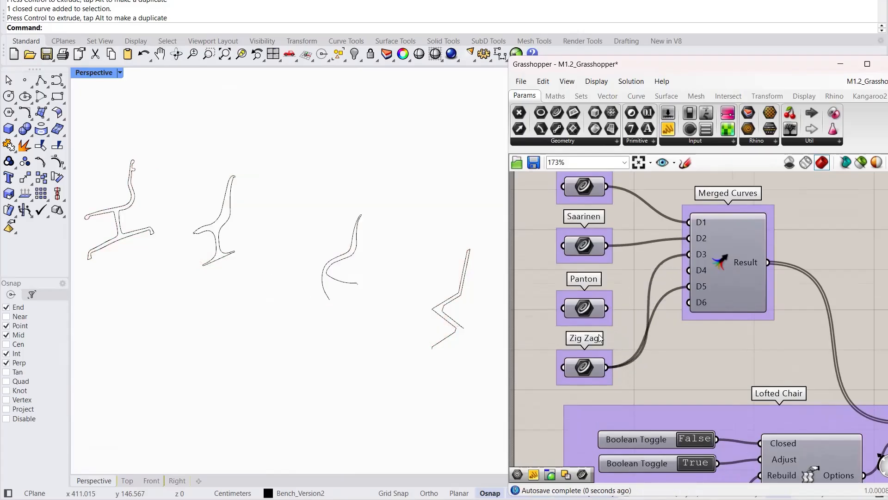
drag(607, 309, 688, 271)
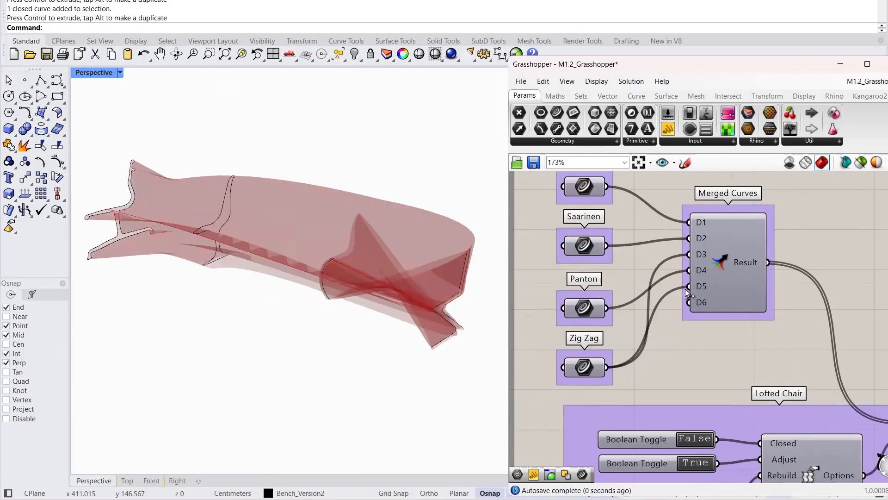
right_click(689, 286)
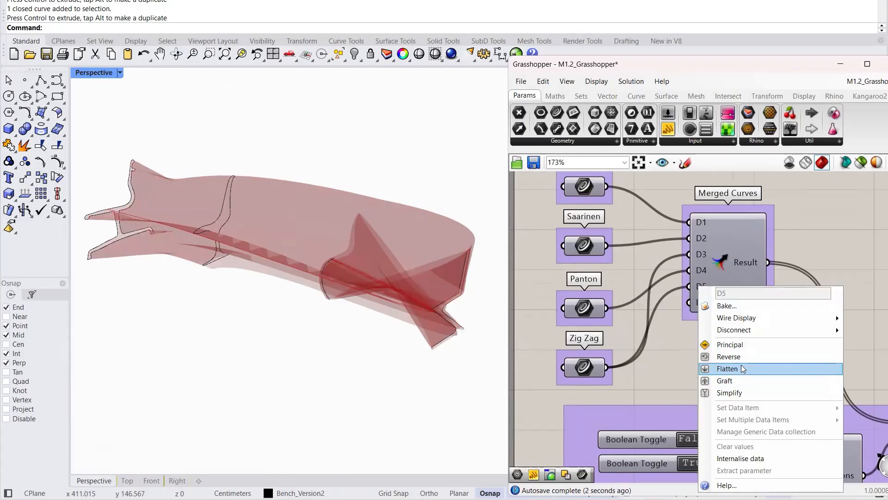
mouse_move(705, 333)
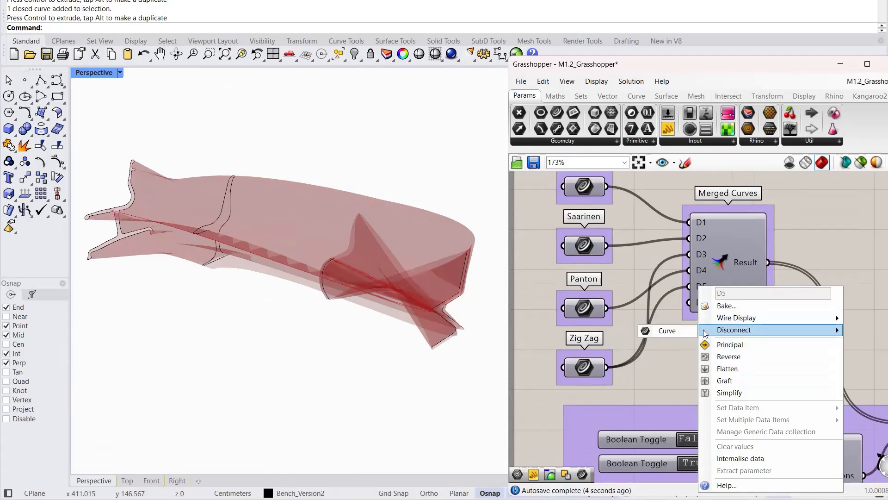
click(667, 330)
Step: Slide the Zig Zag profile inward along the bench's length, placing it between the Saarinen and Panton profiles
right_drag(361, 267, 486, 290)
click(474, 291)
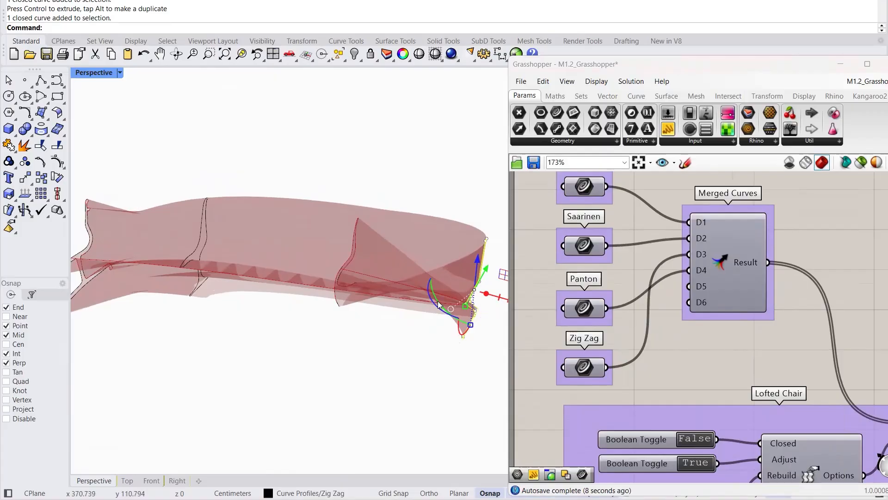
scroll(389, 309, down, 4)
scroll(410, 315, up, 2)
drag(478, 306, 333, 285)
click(310, 366)
Step: Move the Panton profile outward along the bench's length, farther from the Zig Zag profile
right_drag(345, 320, 339, 259)
scroll(339, 257, up, 5)
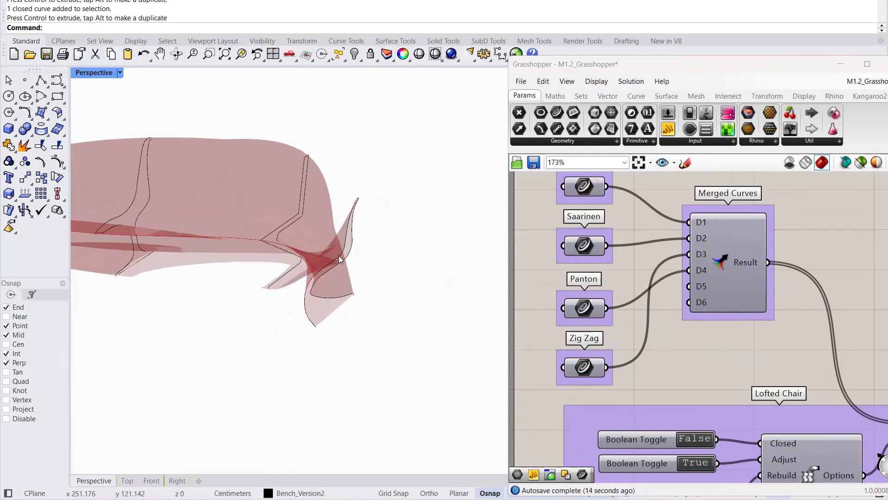
click(339, 256)
drag(362, 283, 436, 322)
click(273, 379)
Step: Run CrvSeam on the Panton end profile and move its seam point to the lower corner where the outer curve meets the base
right_drag(311, 282, 418, 196)
right_drag(427, 222, 371, 296)
scroll(370, 293, up, 4)
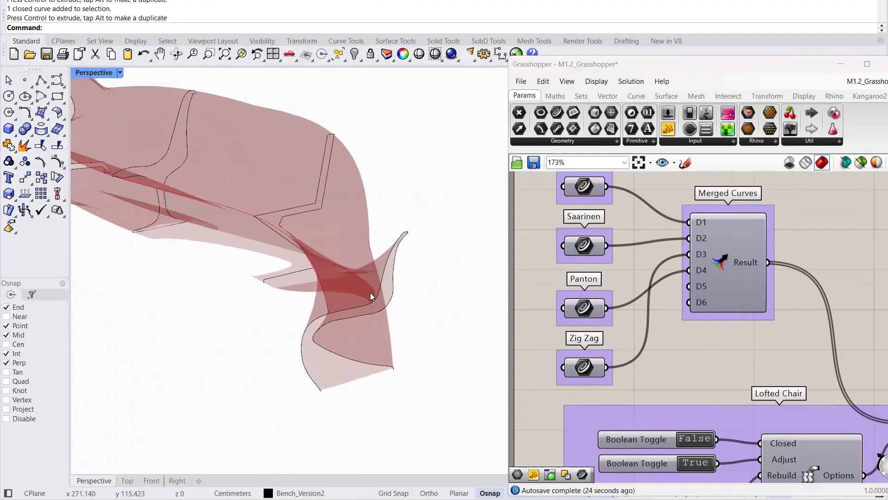
click(392, 292)
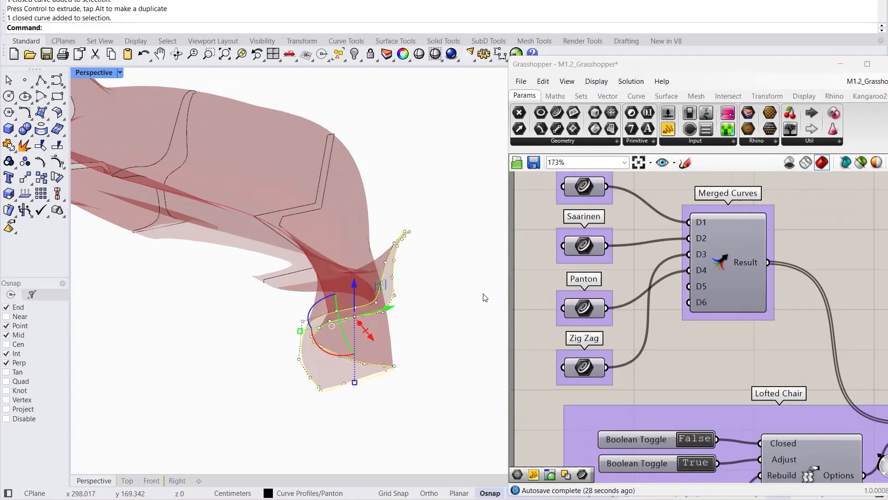
right_drag(435, 321, 264, 320)
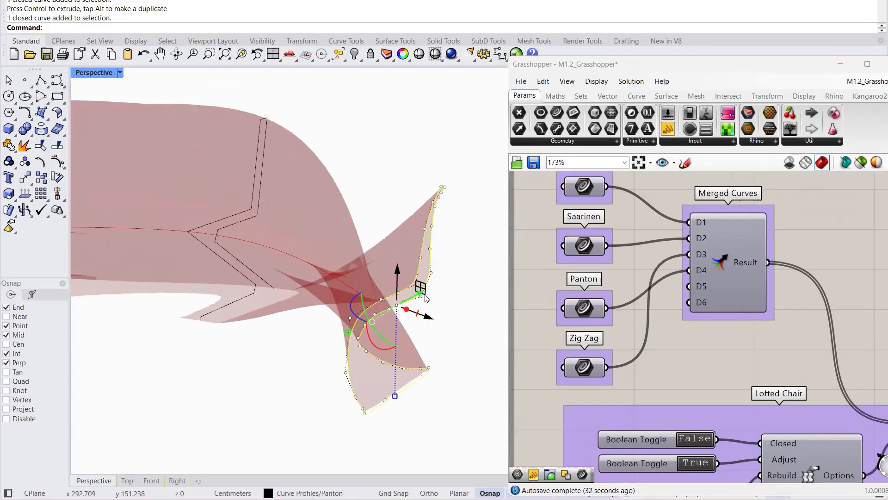
text(Seam)
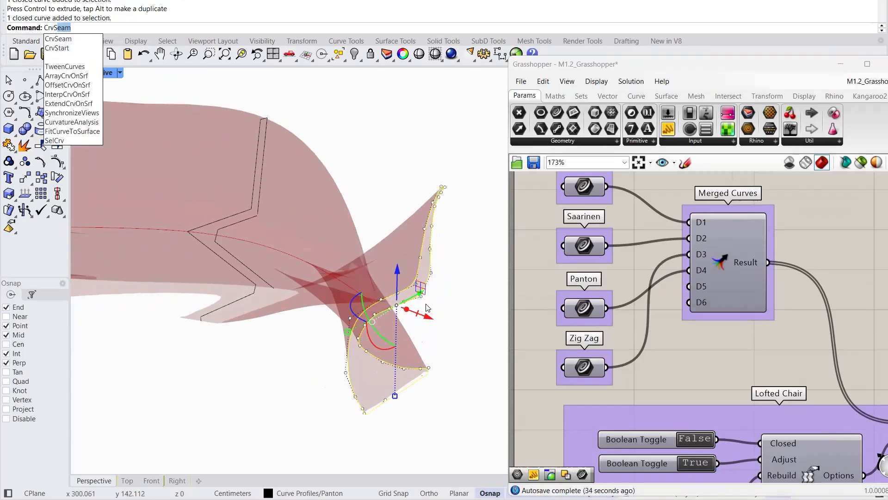
key(Return)
right_drag(391, 335, 409, 329)
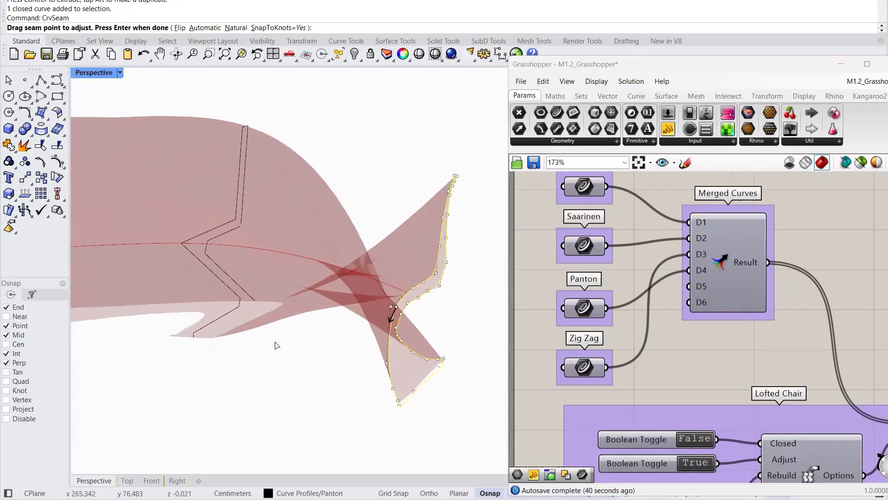
right_drag(393, 309, 296, 310)
drag(273, 294, 289, 397)
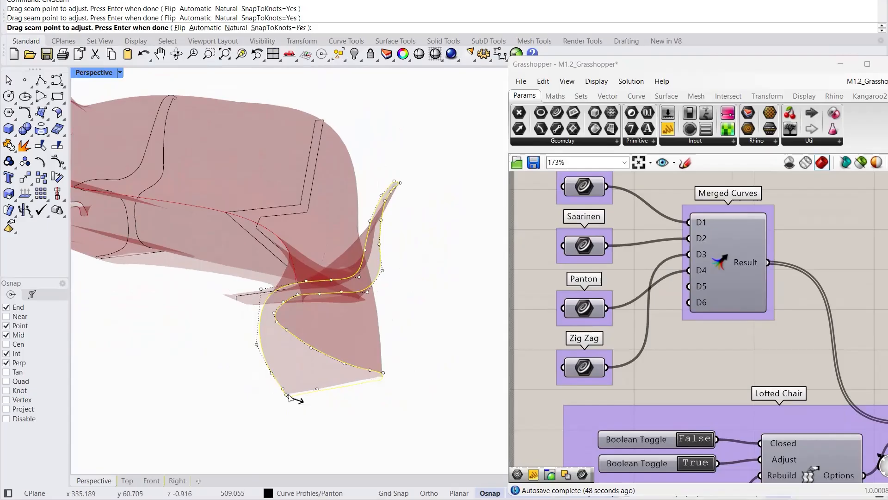
key(Return)
click(376, 412)
Step: Flip the direction of the Panton end profile curve
right_drag(340, 289, 269, 309)
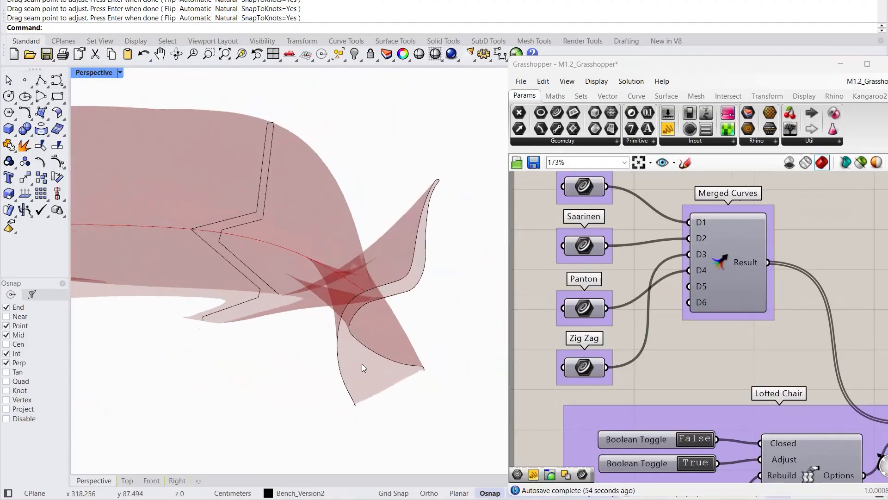
click(363, 297)
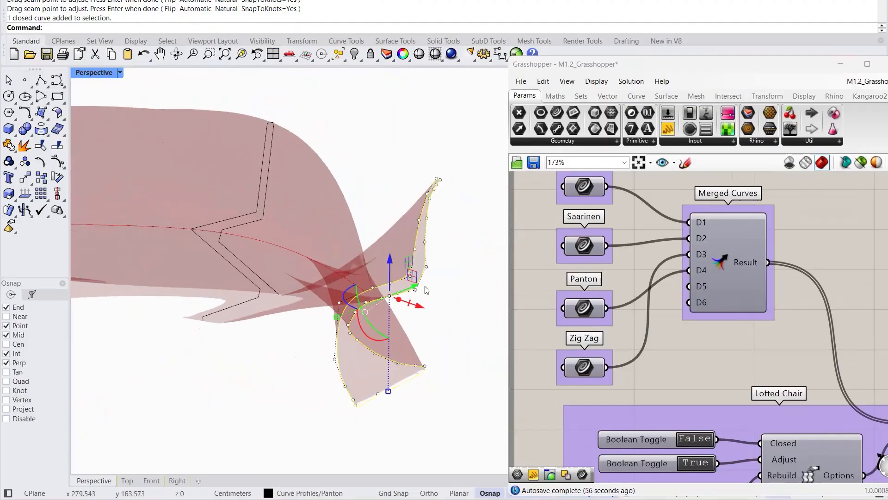
key(Return)
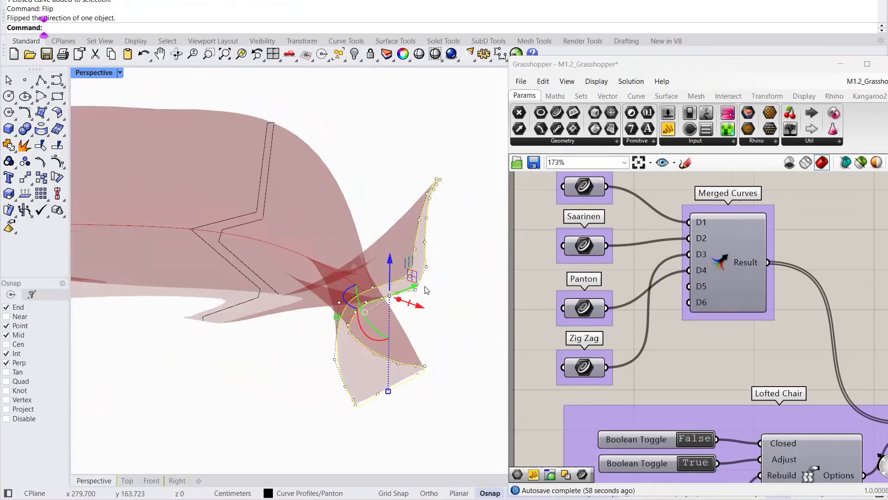
Step: Switch the loft's Adjust option to False and back to True to compare the resulting surface
right_drag(693, 319, 648, 280)
scroll(662, 302, down, 3)
right_drag(717, 442, 702, 391)
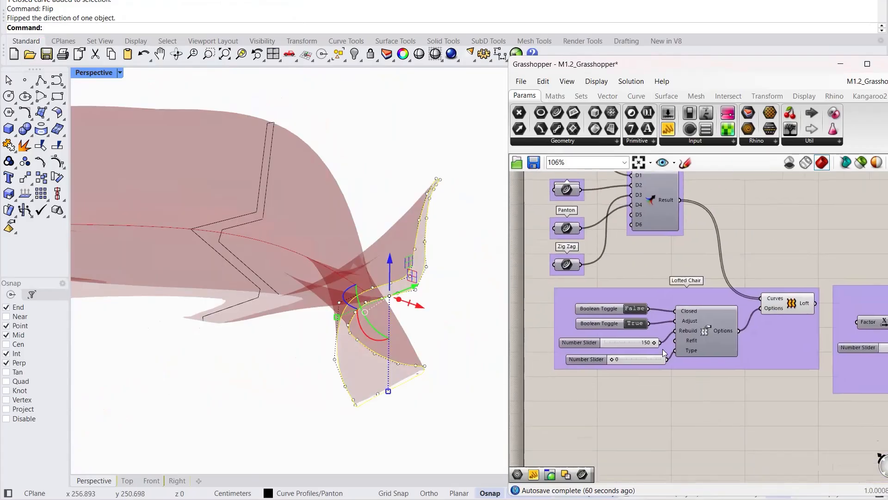
scroll(657, 345, up, 3)
scroll(665, 355, up, 1)
double_click(631, 319)
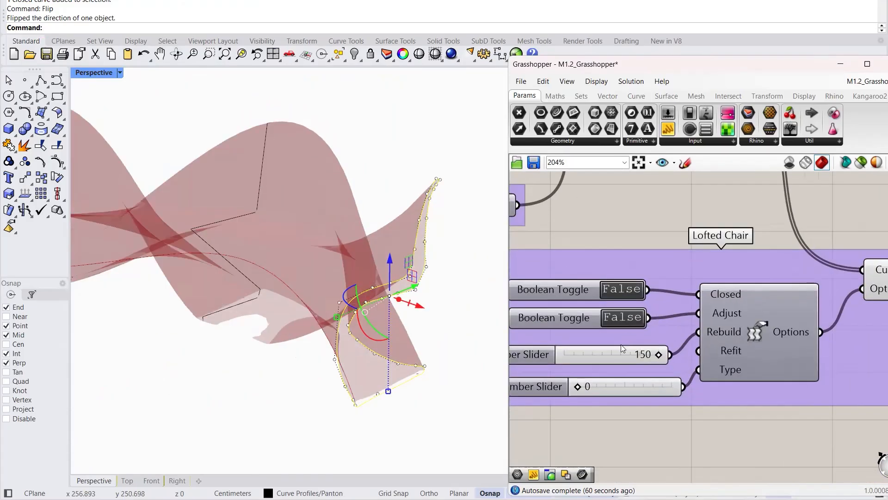
double_click(626, 317)
right_drag(292, 313, 400, 279)
click(396, 393)
Step: Run CrvSeam on the Zig Zag profile and move its seam point from the diagonal support down onto the foot
right_drag(291, 203, 254, 284)
scroll(238, 275, down, 5)
scroll(256, 284, up, 5)
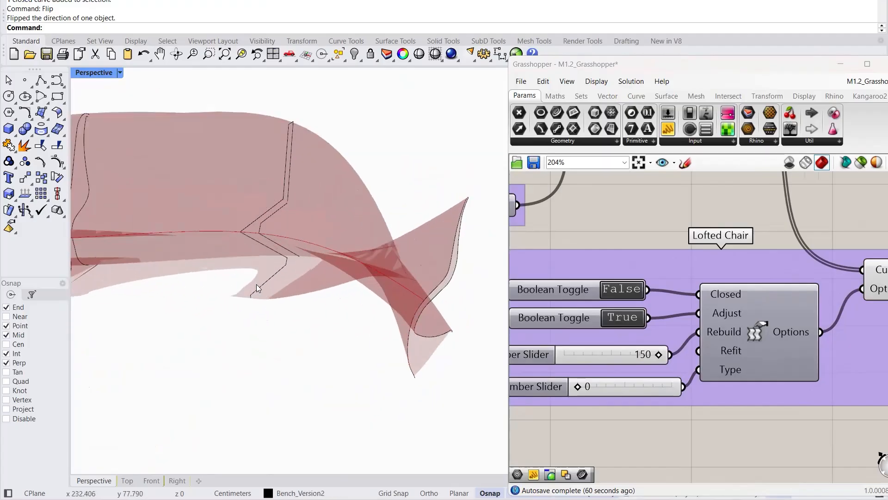
click(280, 271)
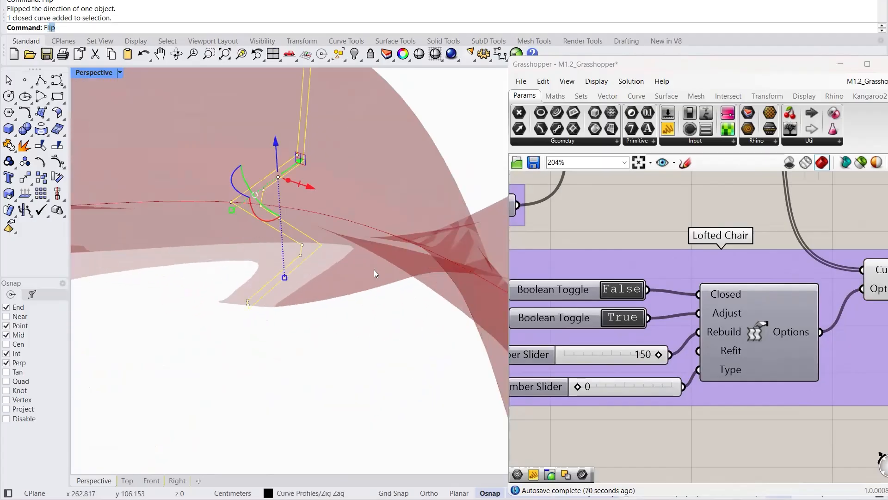
text(CrvSeam)
key(Return)
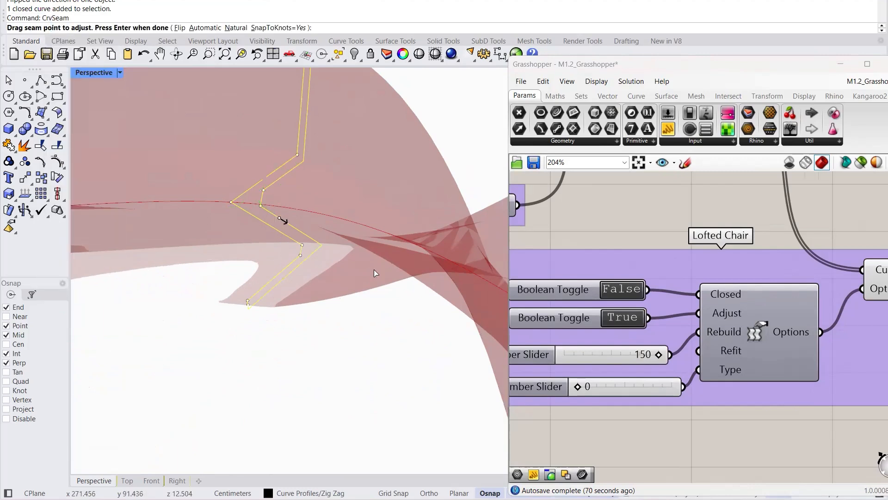
scroll(321, 257, up, 5)
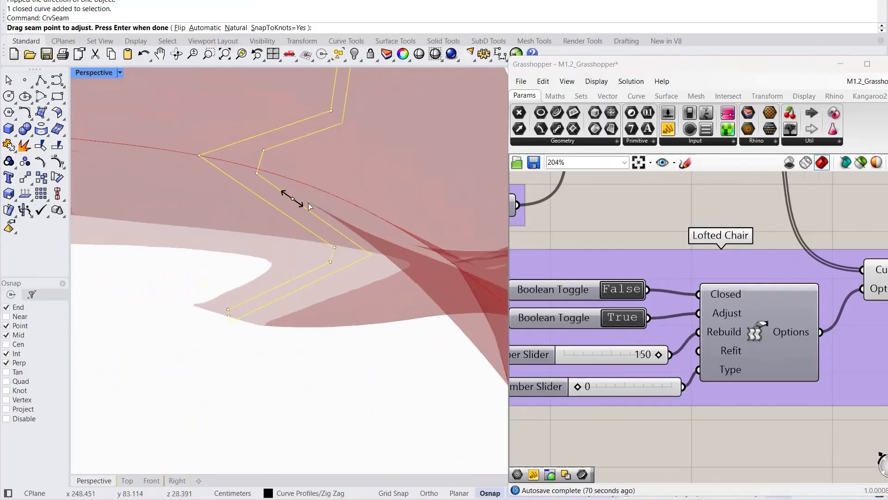
drag(293, 200, 359, 229)
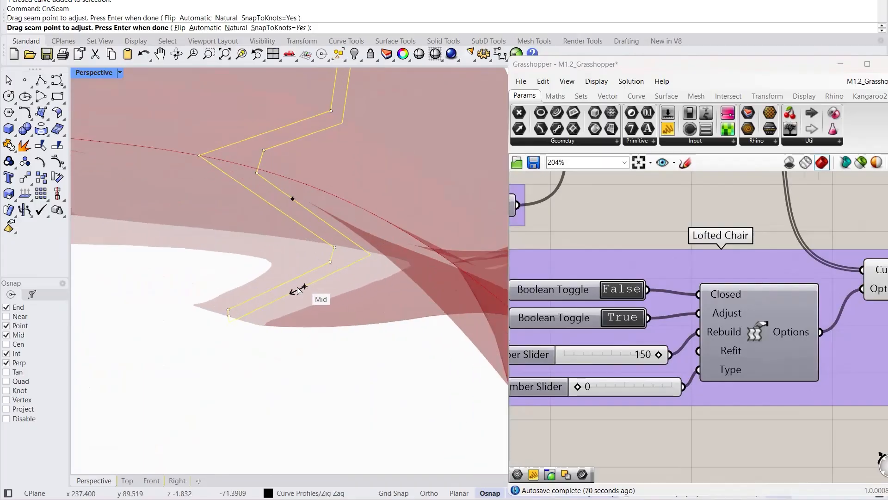
click(282, 296)
key(Return)
scroll(279, 301, down, 4)
click(202, 308)
Step: Shift the Zig Zag profile sideways across the bench's width
right_drag(290, 298, 305, 236)
click(319, 241)
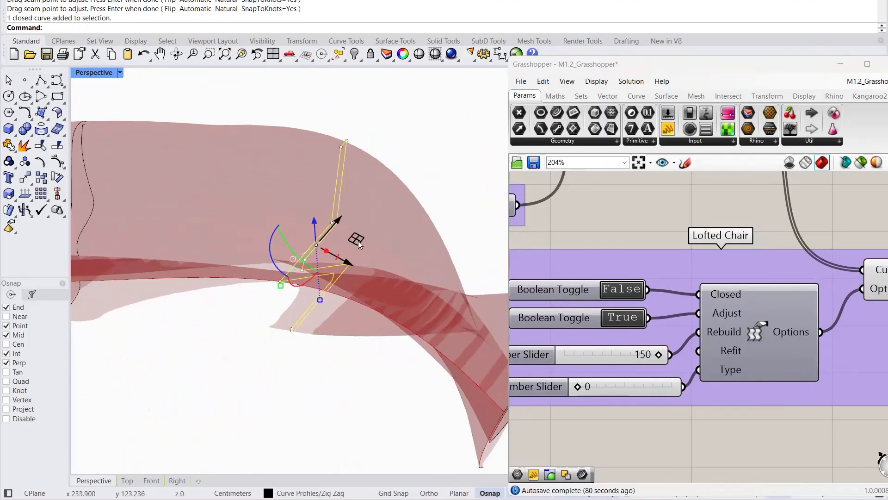
drag(339, 220, 273, 284)
click(202, 428)
Step: Select the Panton end profile and set the Perspective viewport to Shaded display
right_drag(205, 398, 276, 251)
scroll(276, 251, down, 8)
right_drag(405, 322, 336, 293)
scroll(336, 293, up, 6)
click(373, 283)
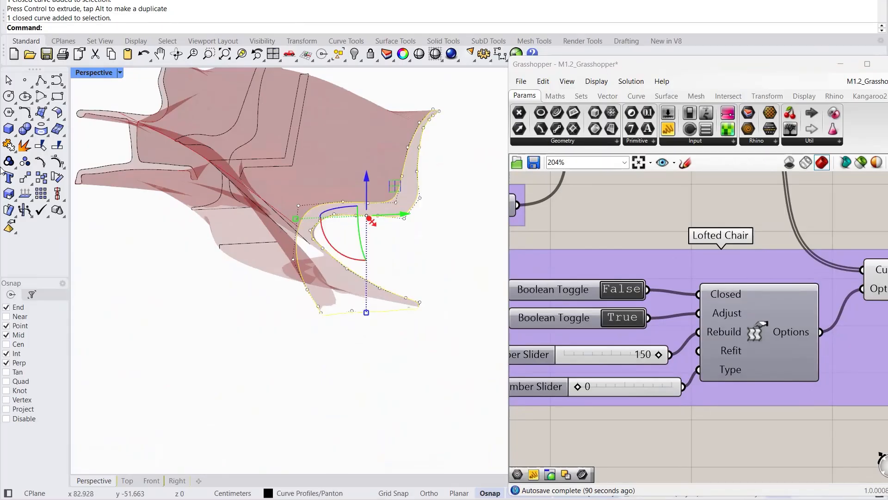
click(119, 73)
click(153, 121)
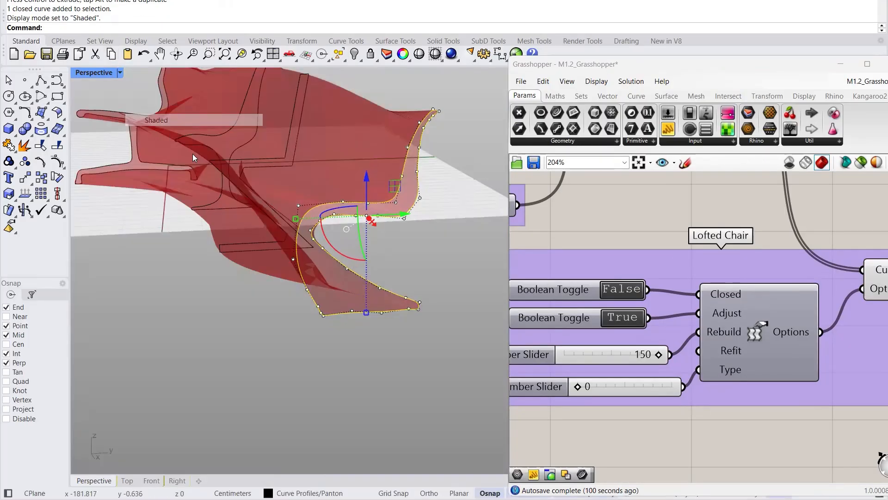
Step: Run CrvSeam on the Panton profile and move its seam point from the base corner to the inner curve under the seat
right_drag(266, 342, 328, 335)
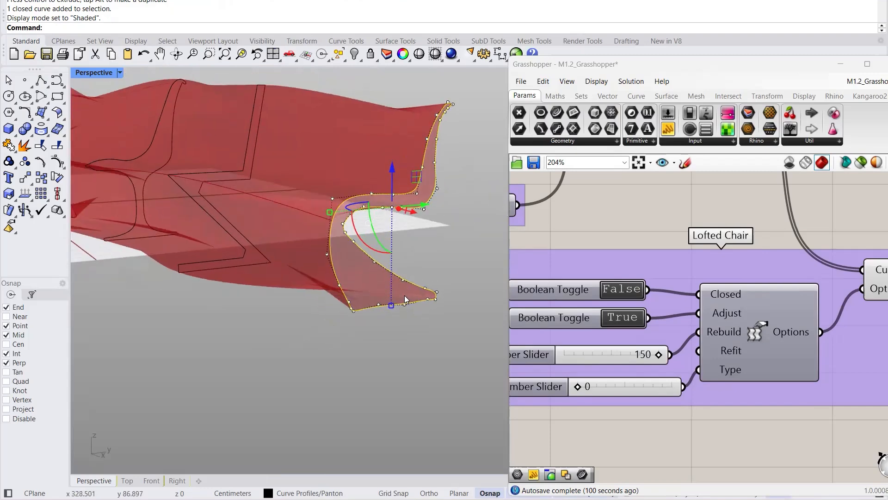
text(CrvSeam)
key(Return)
right_drag(309, 313, 431, 297)
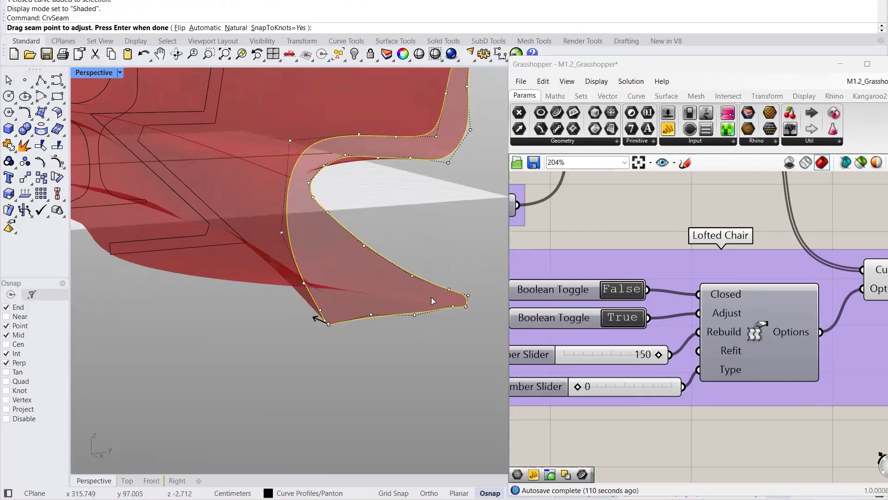
click(324, 326)
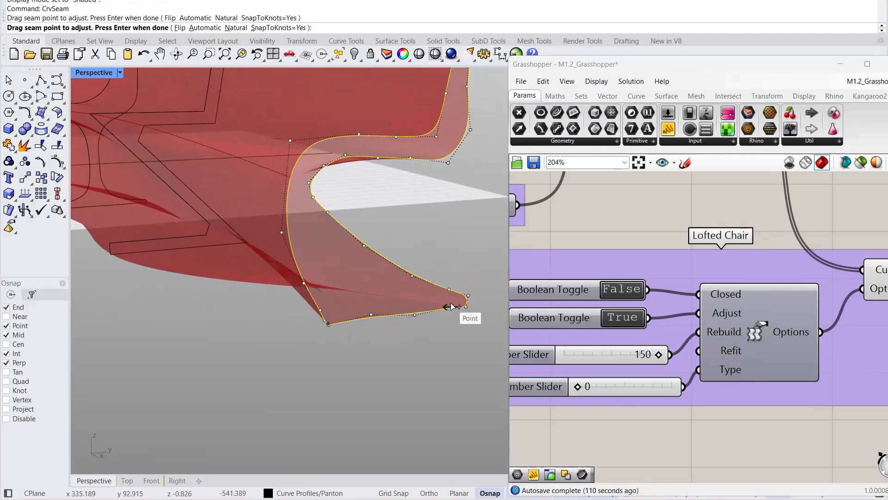
click(323, 207)
key(Return)
scroll(355, 237, down, 6)
click(322, 342)
Step: Run CrvSeam again on the Panton profile and move its seam point up onto the curve at the seat
right_drag(322, 346, 360, 263)
scroll(368, 241, up, 4)
click(368, 241)
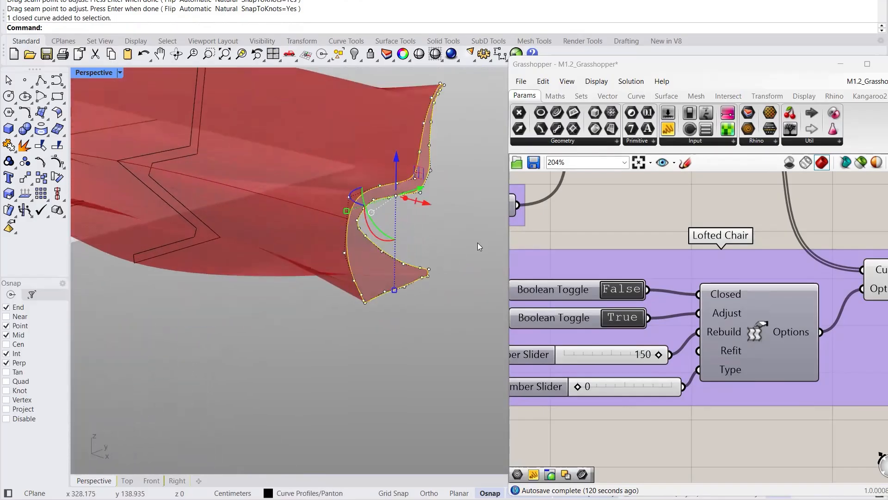
key(Return)
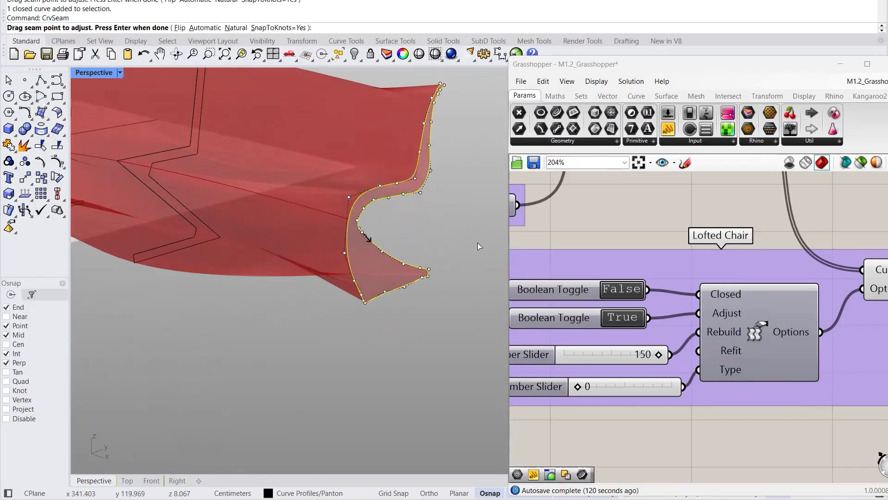
right_drag(366, 303, 339, 229)
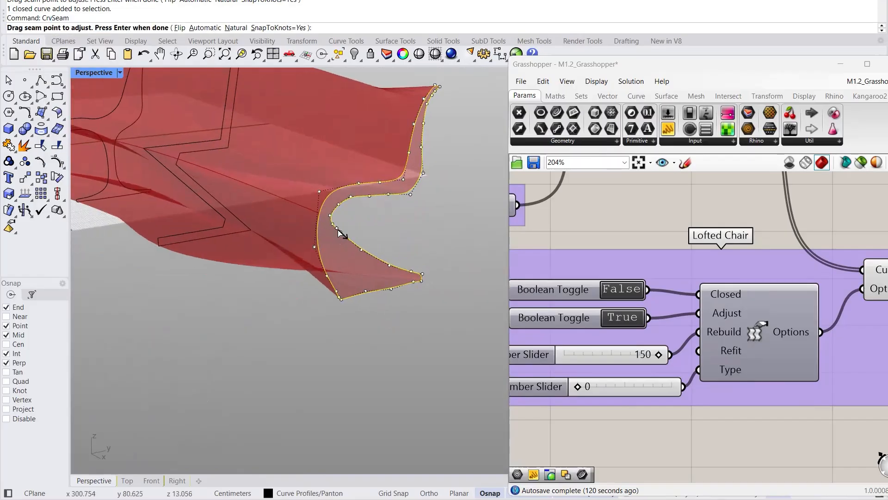
drag(337, 227, 340, 308)
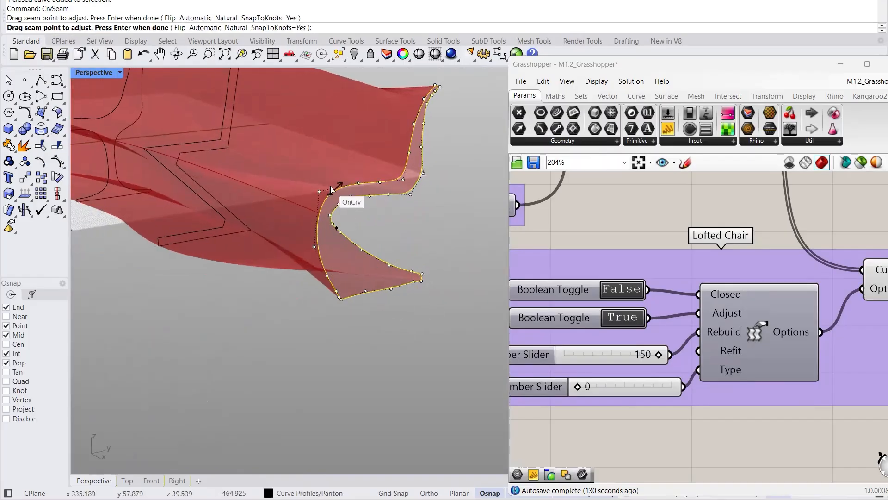
drag(350, 186, 354, 186)
key(Return)
Step: Switch the loft's Adjust option to False and shift the profile curves sideways to reshape the bench
right_drag(257, 388, 384, 294)
click(628, 316)
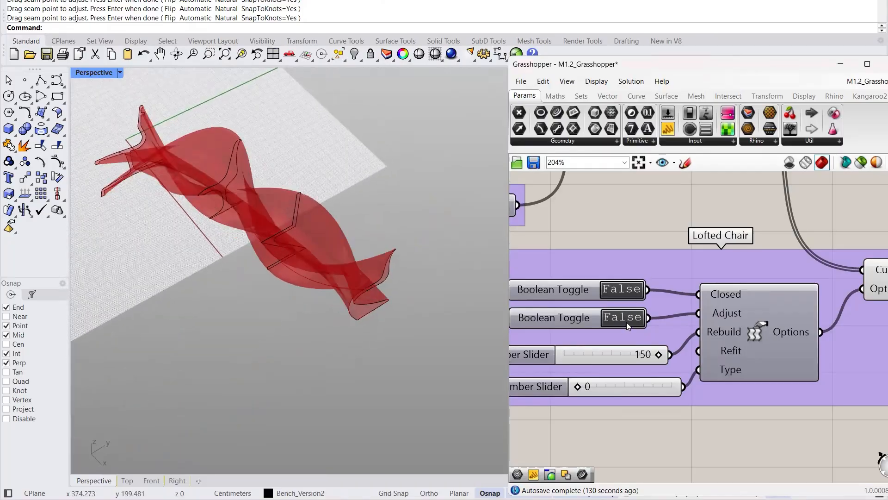
right_drag(259, 319, 365, 332)
click(365, 331)
drag(401, 273, 359, 274)
click(373, 372)
right_drag(373, 370, 269, 268)
scroll(261, 278, down, 6)
right_drag(187, 286, 331, 243)
scroll(134, 284, up, 6)
click(376, 363)
drag(383, 307, 292, 309)
click(330, 400)
right_drag(384, 342, 399, 315)
right_drag(326, 315, 282, 295)
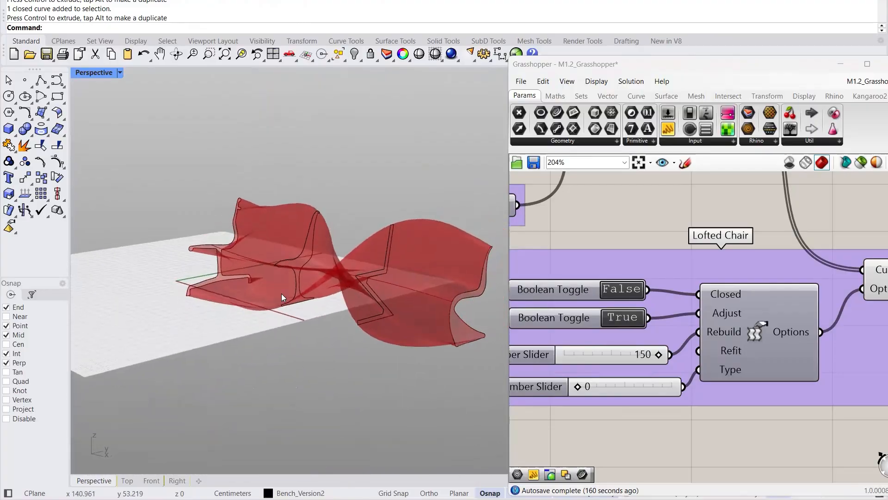
Step: Set the loft's Adjust option to False and flip the direction of the Saarinen profile
click(621, 320)
right_drag(419, 325, 305, 267)
click(324, 265)
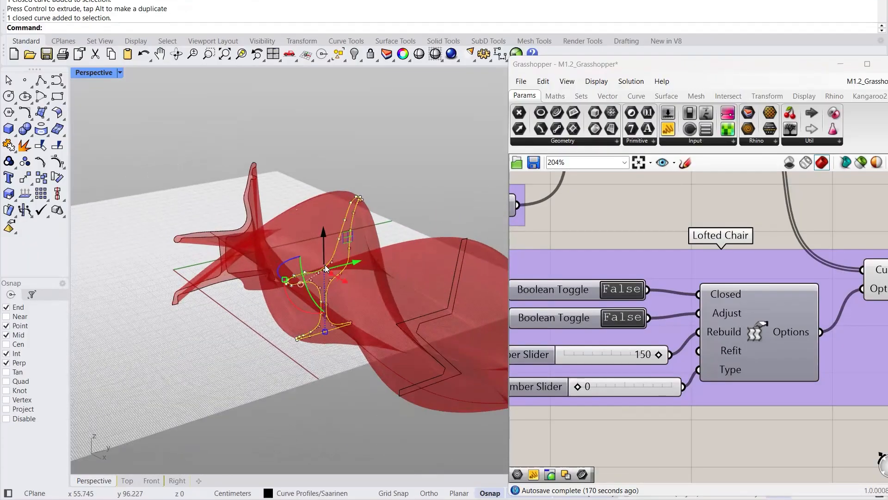
text(Flip)
key(Return)
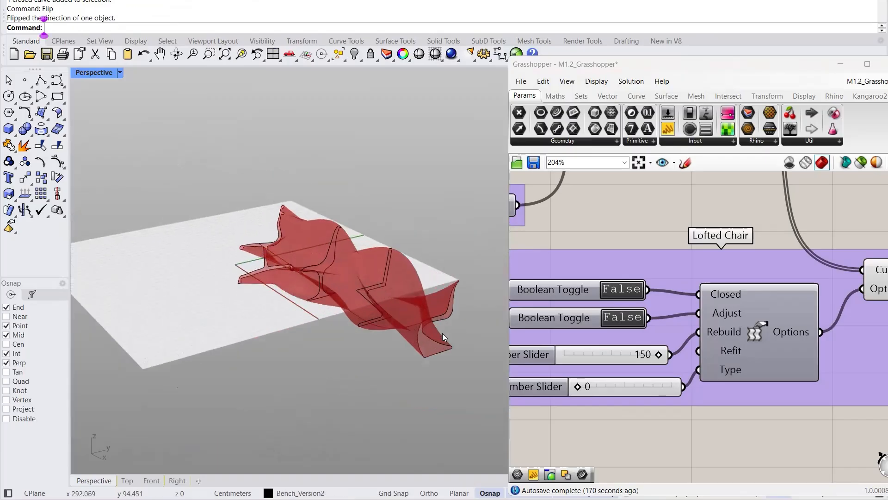
Step: Select all four profile curves and show their directions with the Dir command
drag(217, 200, 232, 209)
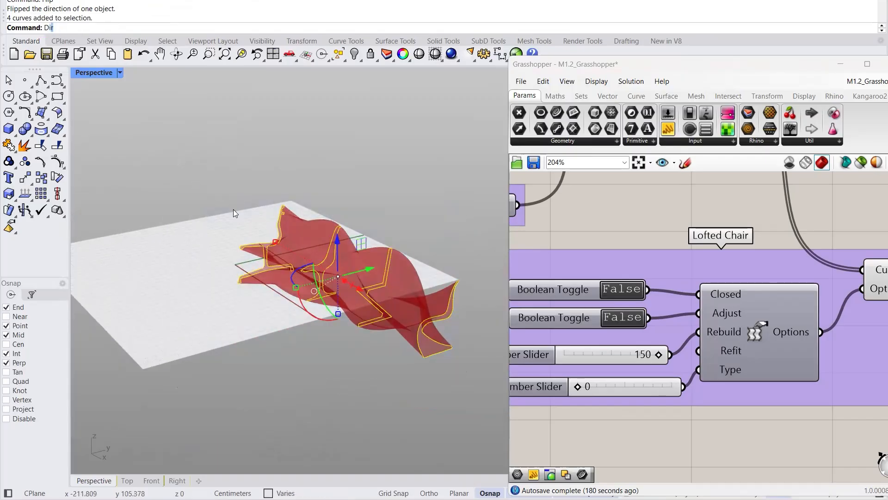
text(Dir)
key(Return)
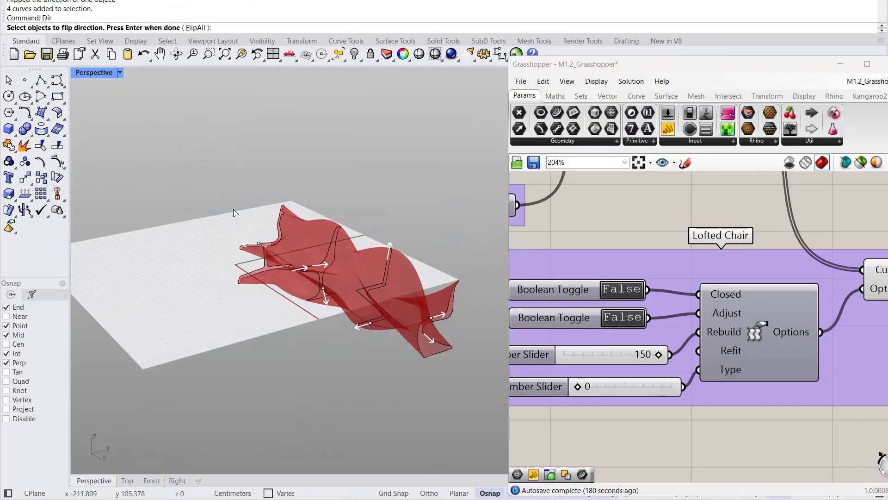
scroll(426, 331, up, 2)
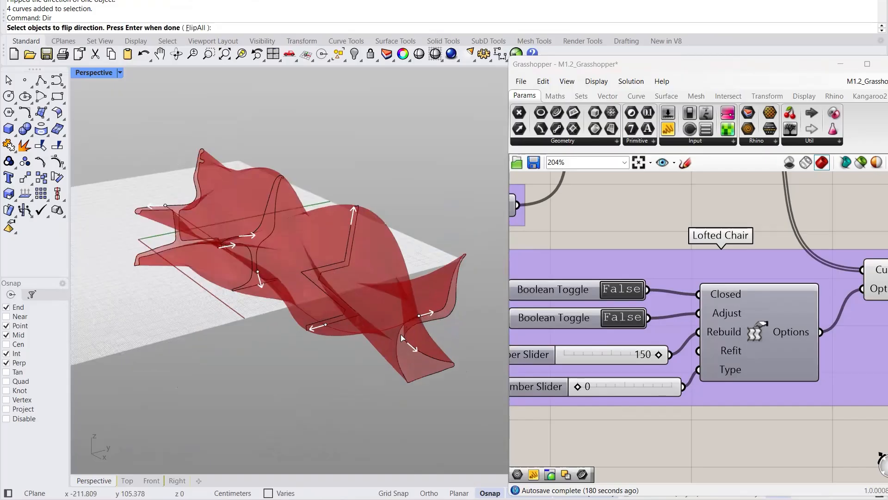
right_drag(261, 276, 275, 296)
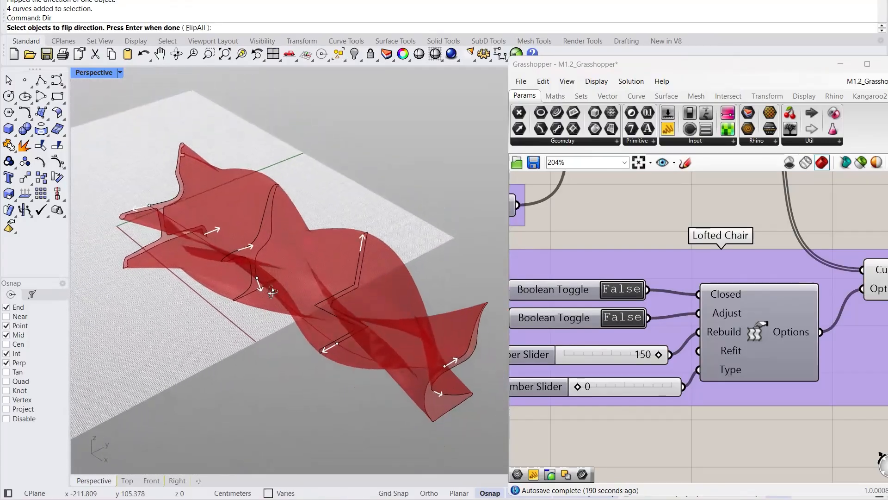
Step: Try flipping the direction of the Eames end profile within Dir, and undo the direction change
scroll(173, 201, up, 4)
click(182, 202)
scroll(183, 173, down, 4)
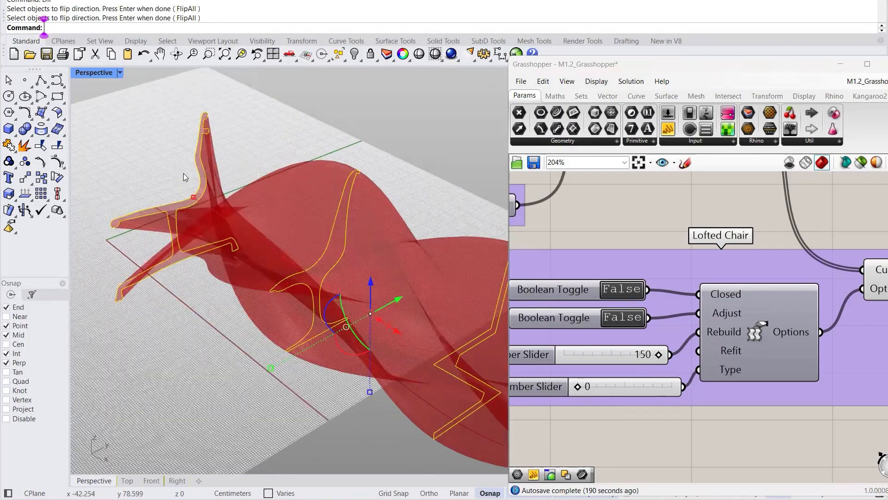
key(Return)
right_drag(239, 249, 277, 229)
key(ctrl+z)
Step: Set the loft's Adjust option to True and flip the direction of the Zig Zag profile
right_drag(252, 353, 297, 280)
click(623, 318)
scroll(297, 273, up, 3)
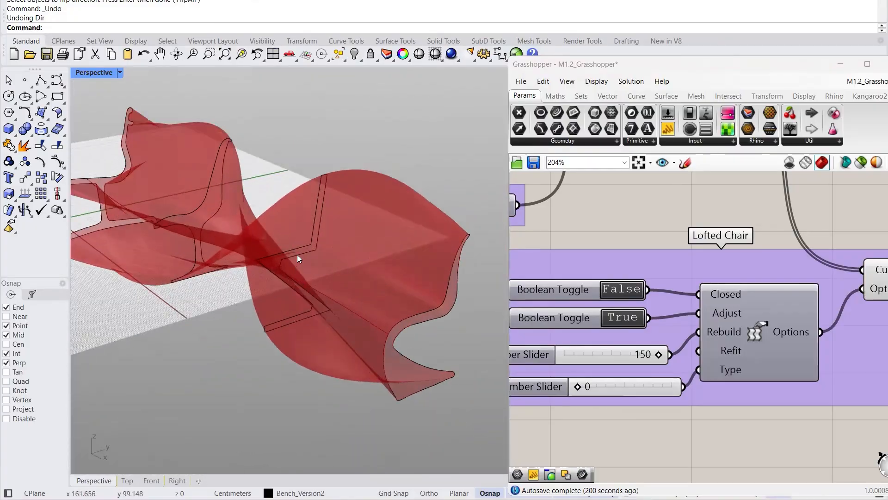
click(304, 250)
text(flip)
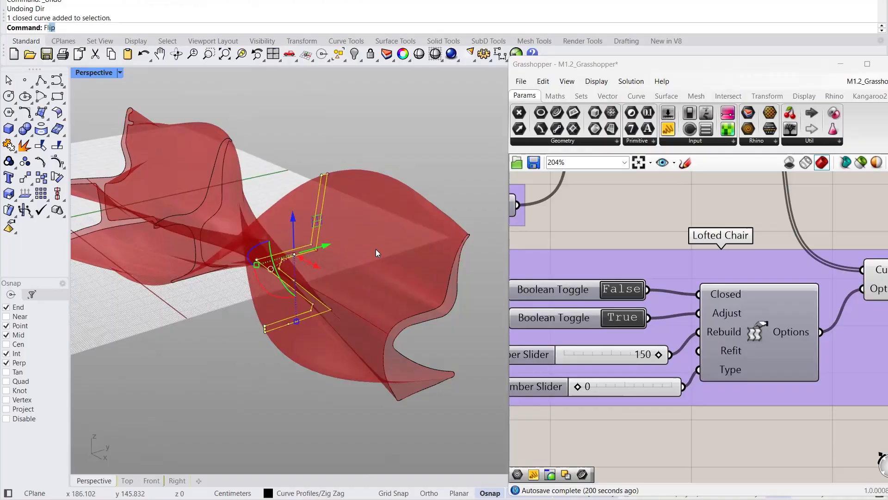
key(Return)
key(Escape)
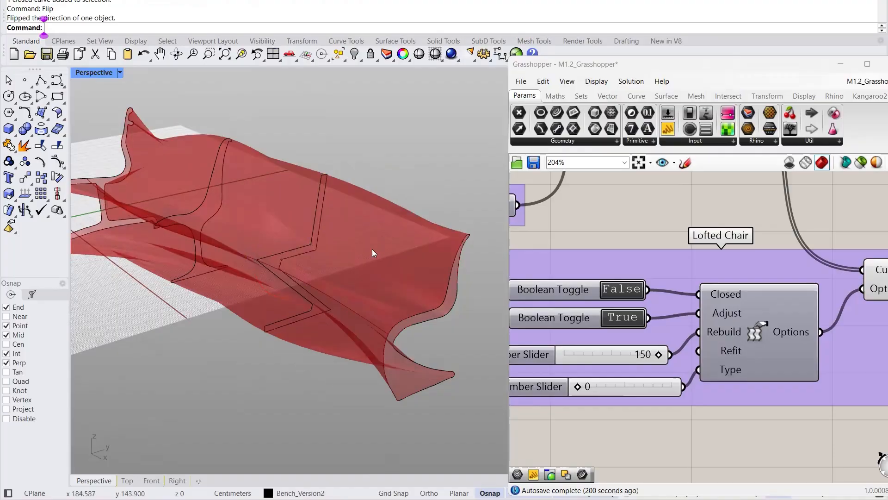
Step: Examine the lofted bench surface between the four profiles from both ends for twists
scroll(372, 250, down, 3)
right_drag(254, 272, 283, 217)
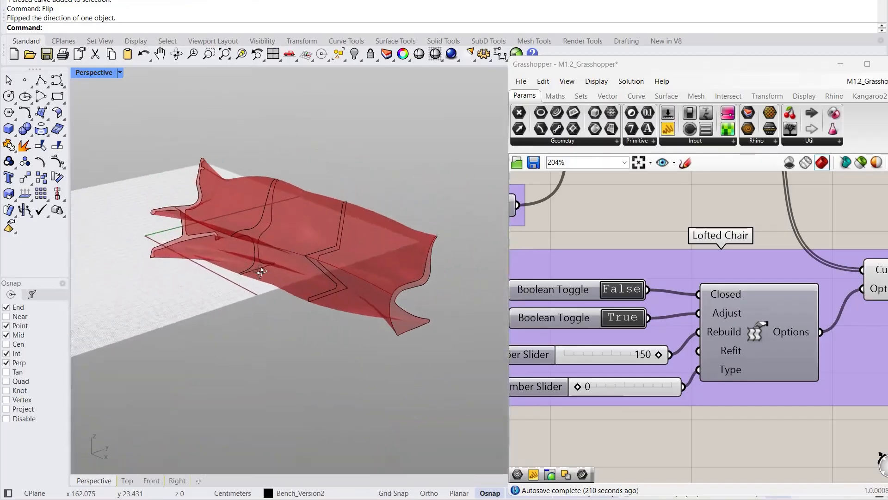
scroll(306, 188, up, 3)
right_drag(78, 212, 172, 198)
mouse_move(362, 318)
right_down()
mouse_move(351, 307)
mouse_move(360, 330)
right_up()
scroll(379, 338, down, 4)
right_drag(434, 399, 363, 267)
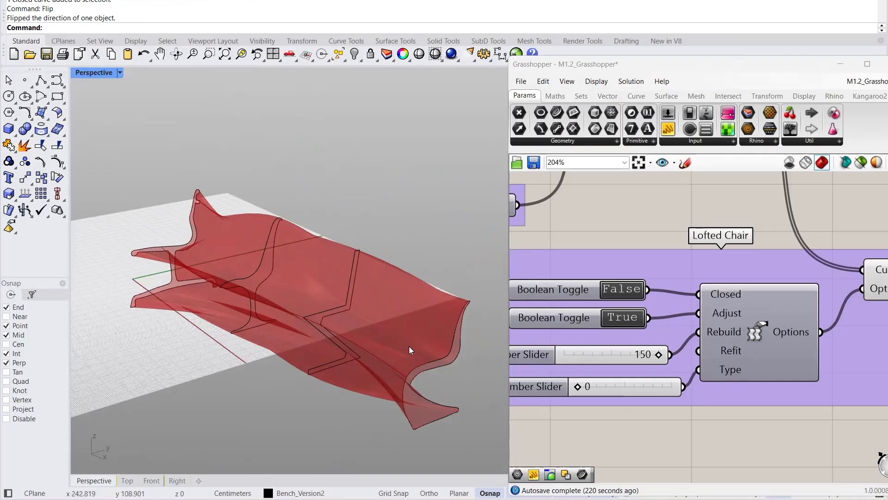
scroll(484, 395, up, 2)
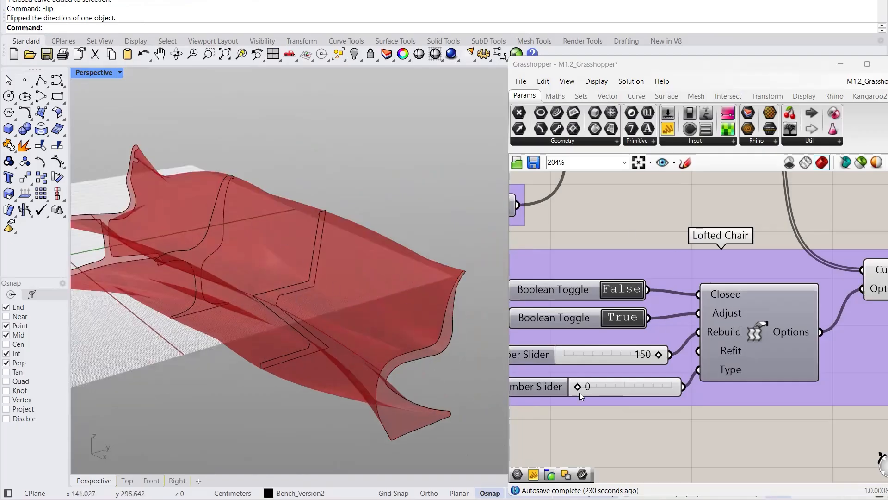
Step: Try loft type 1 in the Lofted Chair options and set the type back to 0
drag(579, 390, 595, 387)
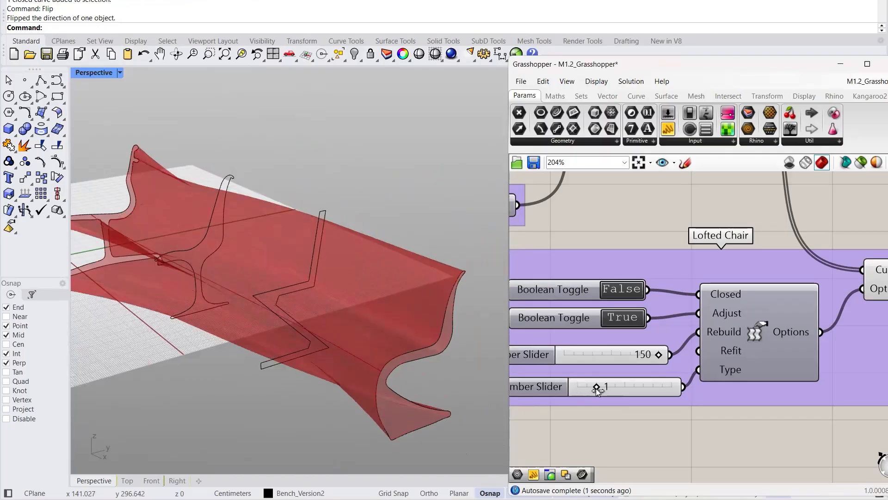
right_drag(302, 343, 313, 314)
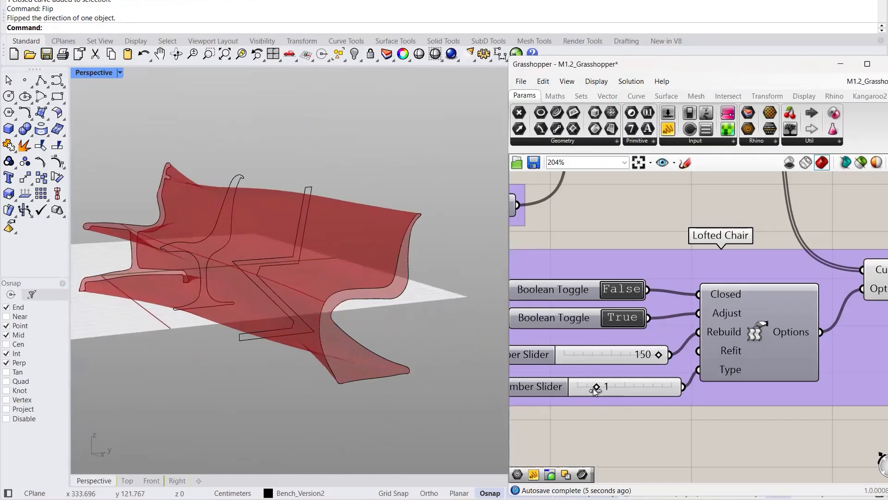
drag(595, 387, 584, 389)
right_drag(316, 234, 333, 254)
scroll(429, 258, up, 8)
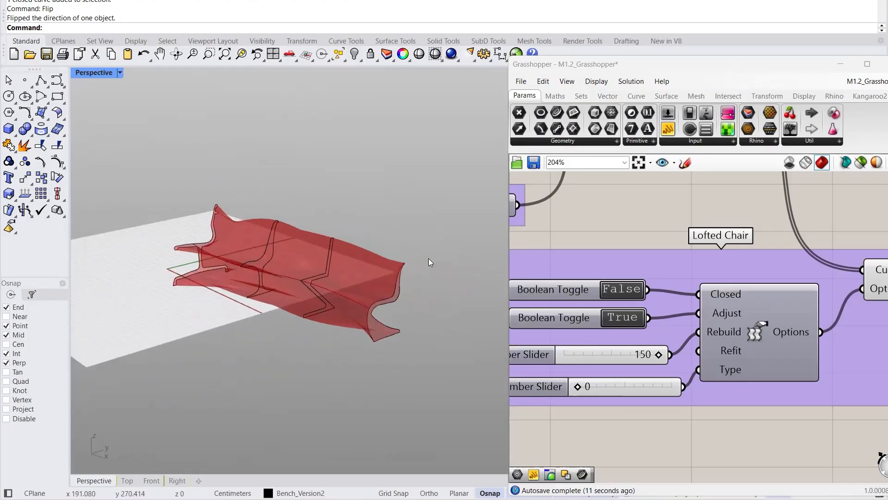
Step: Connect the Loft output to the Shape input of the Contour component in the Contouring Lofted Surface group
right_drag(758, 356, 658, 346)
scroll(282, 330, down, 6)
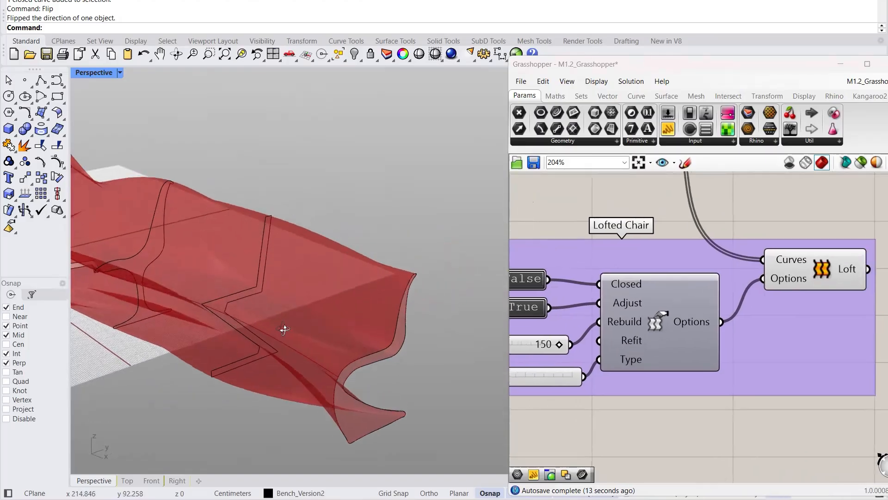
right_drag(375, 316, 364, 320)
right_drag(777, 343, 617, 327)
scroll(603, 315, down, 4)
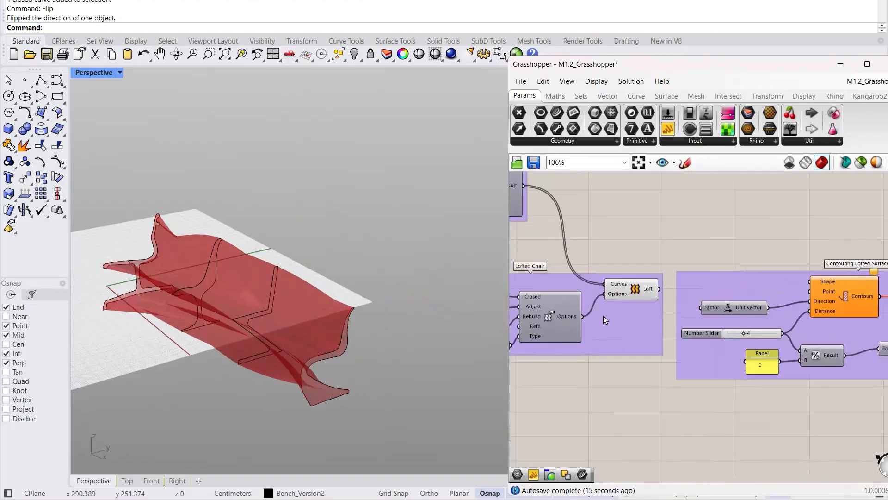
right_drag(615, 297, 577, 287)
scroll(619, 286, up, 2)
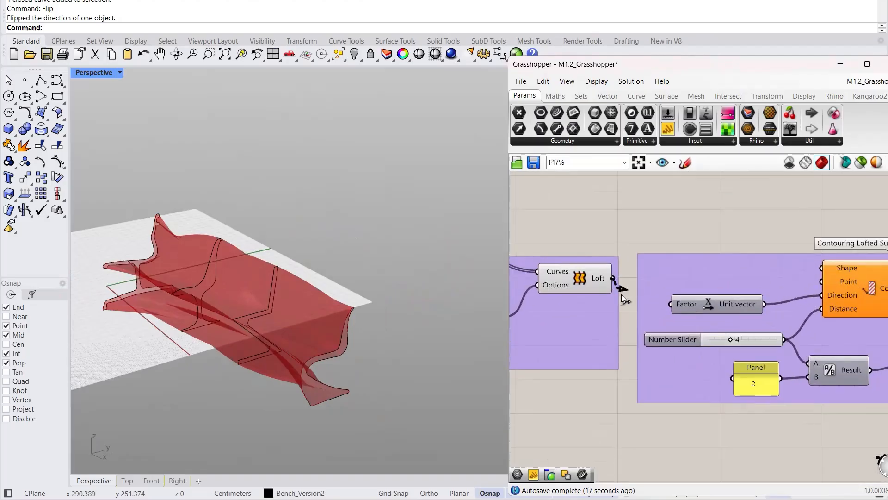
scroll(607, 284, down, 2)
drag(606, 283, 768, 275)
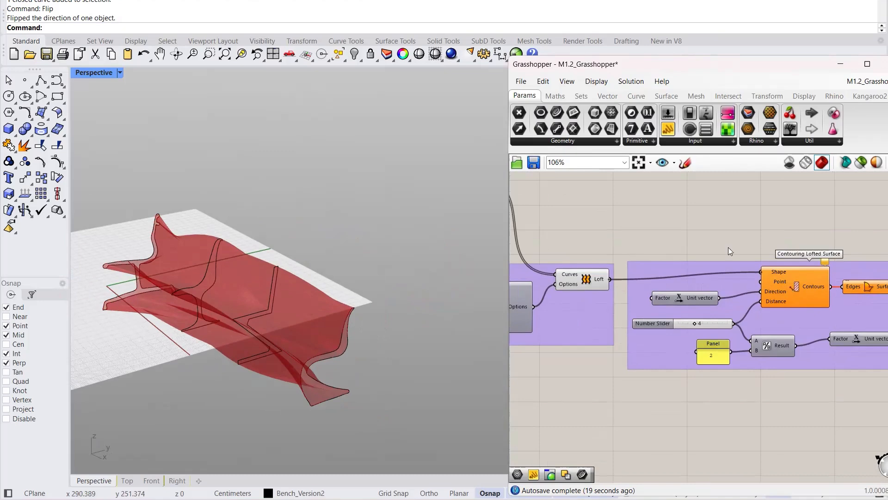
Step: Examine the extruded ribs of the reshaped bench from several angles and locate the final geometry component in the definition
right_drag(255, 401, 383, 346)
scroll(157, 327, up, 3)
scroll(193, 316, up, 2)
right_drag(467, 312, 314, 317)
scroll(314, 318, down, 6)
click(668, 382)
right_drag(740, 368, 608, 346)
scroll(609, 346, down, 3)
right_drag(741, 359, 593, 325)
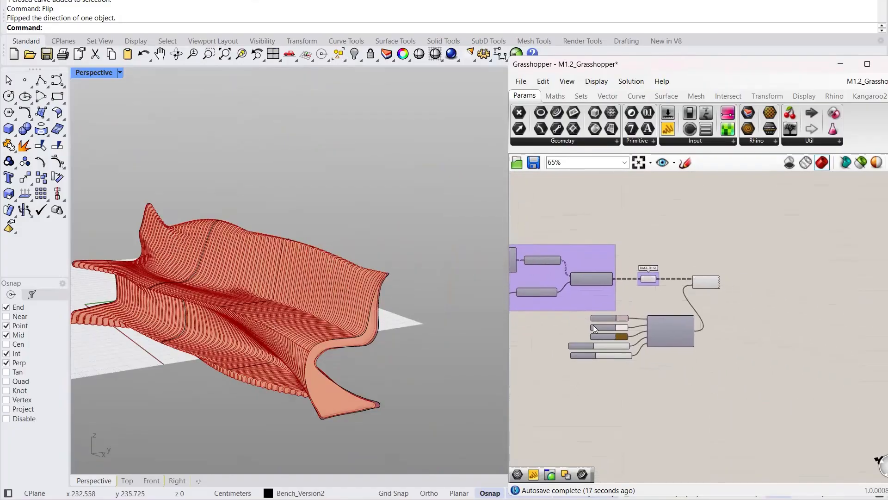
right_drag(378, 343, 344, 358)
scroll(344, 359, down, 4)
Step: Bake the BAKE THIS! geometry onto the Bench_Version2 layer as a group
scroll(315, 333, up, 4)
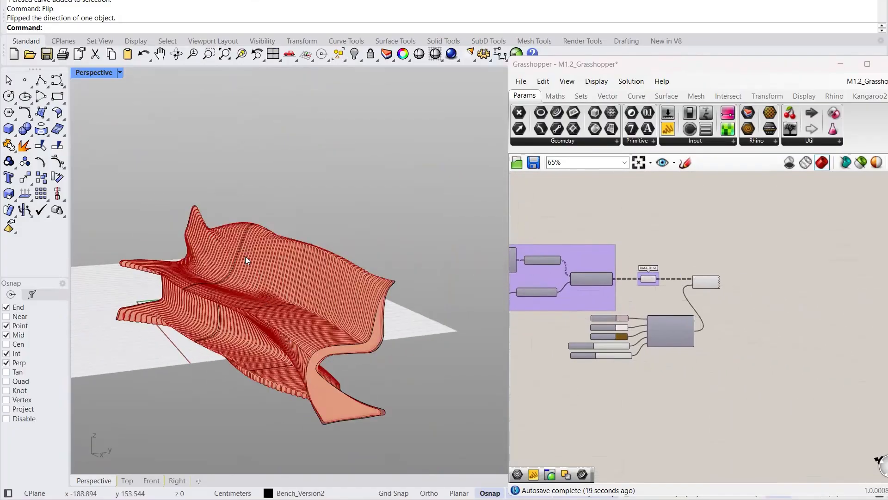
scroll(246, 260, up, 2)
scroll(700, 283, up, 3)
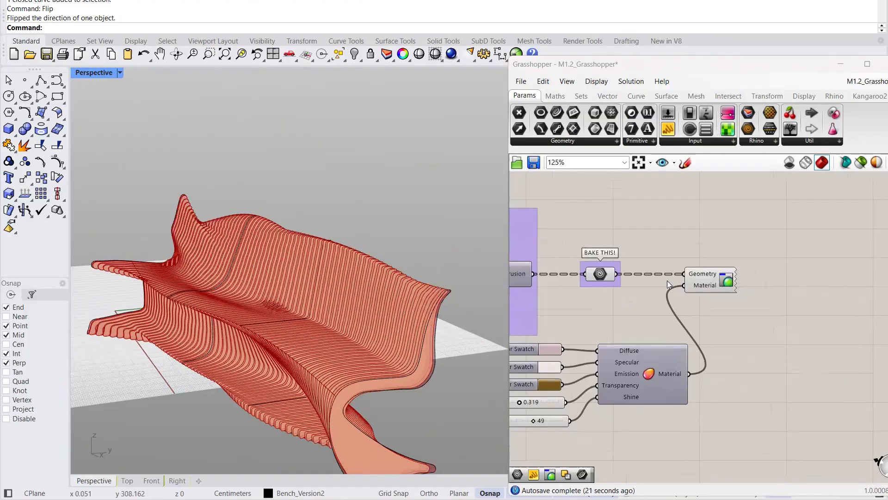
right_click(601, 273)
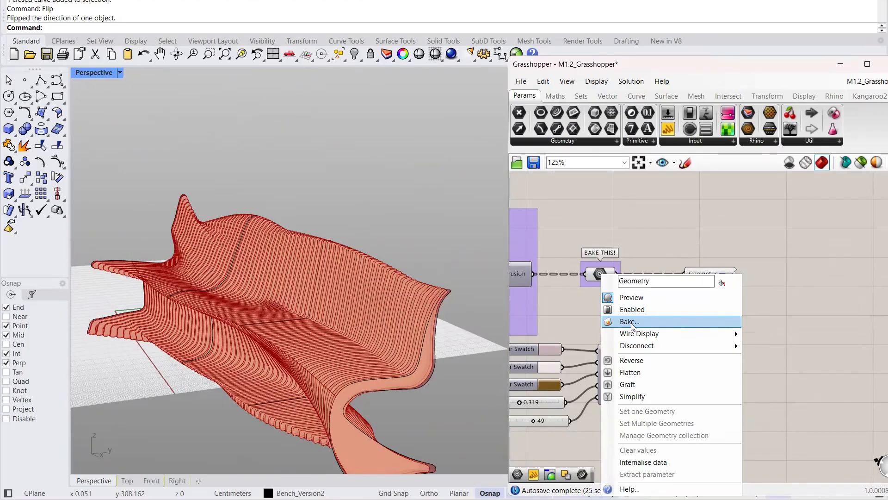
click(634, 321)
click(629, 308)
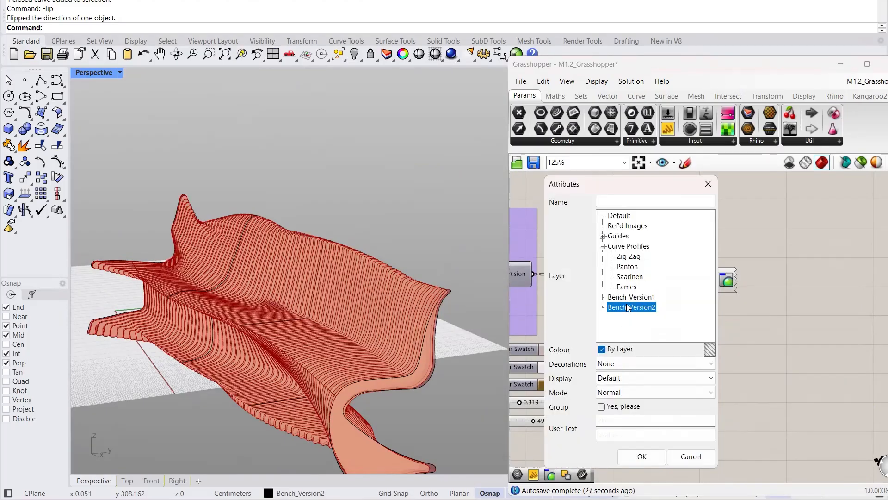
click(602, 407)
click(653, 458)
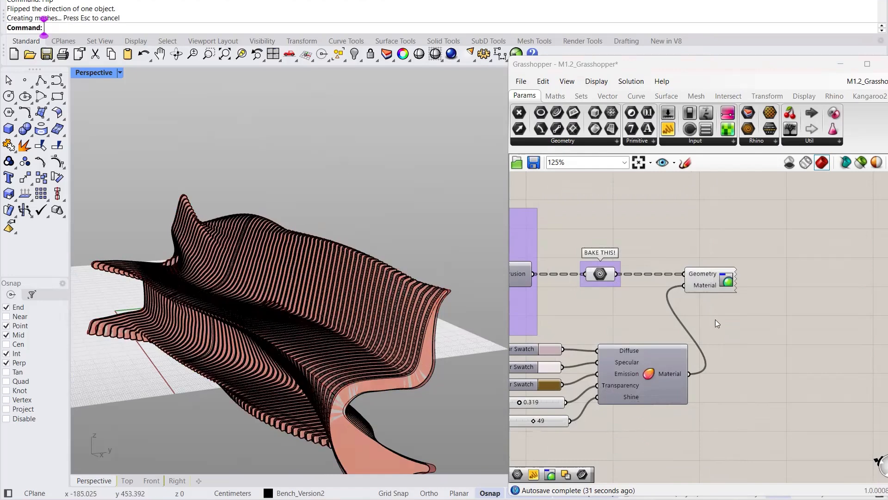
Step: Close the Grasshopper window and turn on the Bench_Version1 layer in Rhino
drag(683, 64, 373, 58)
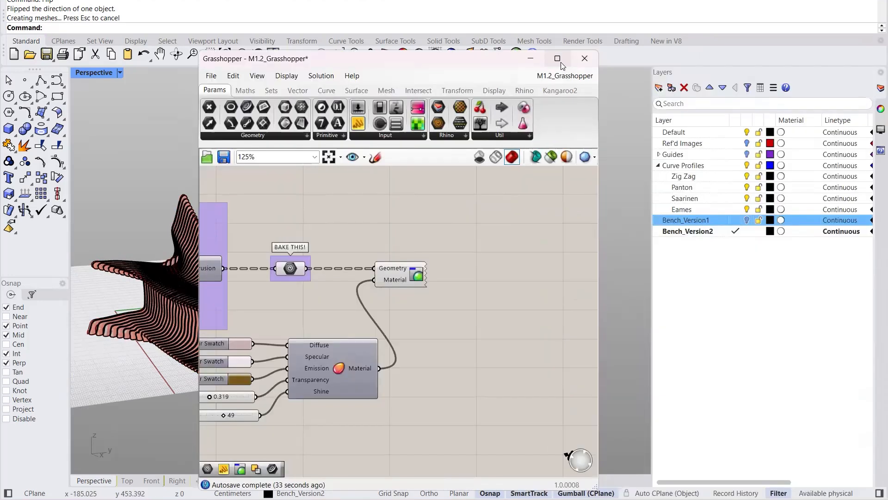
click(586, 58)
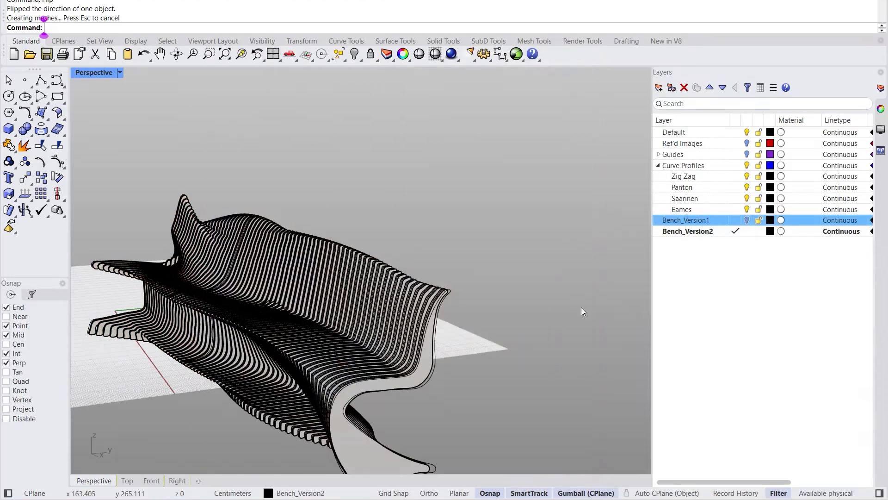
click(748, 220)
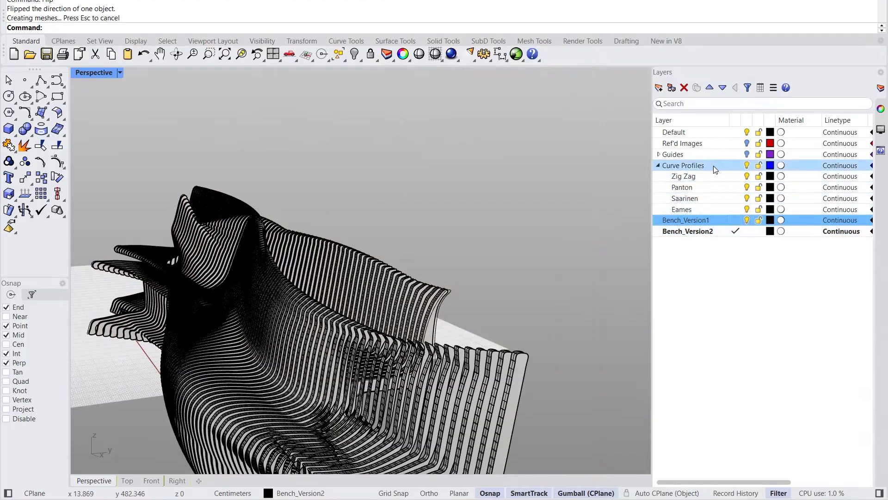
Step: Make Default the current layer, collapse the Curve Profiles layer and turn it off
double_click(692, 166)
click(659, 166)
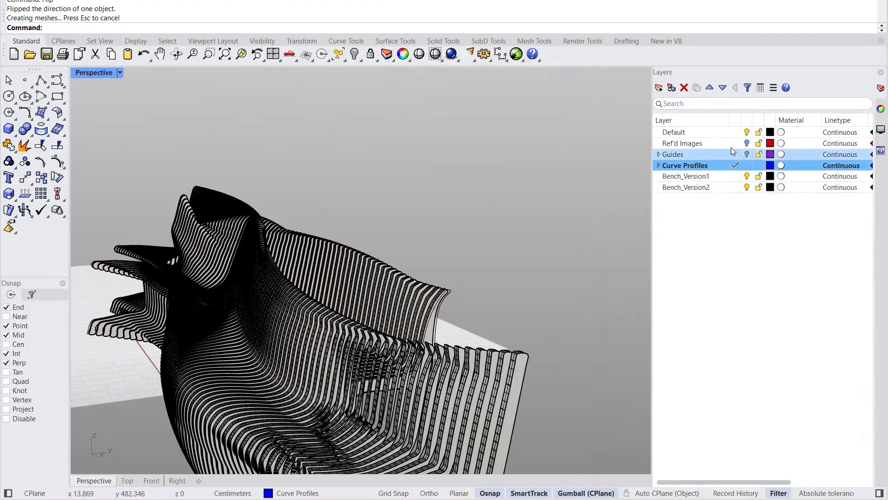
click(730, 133)
click(747, 165)
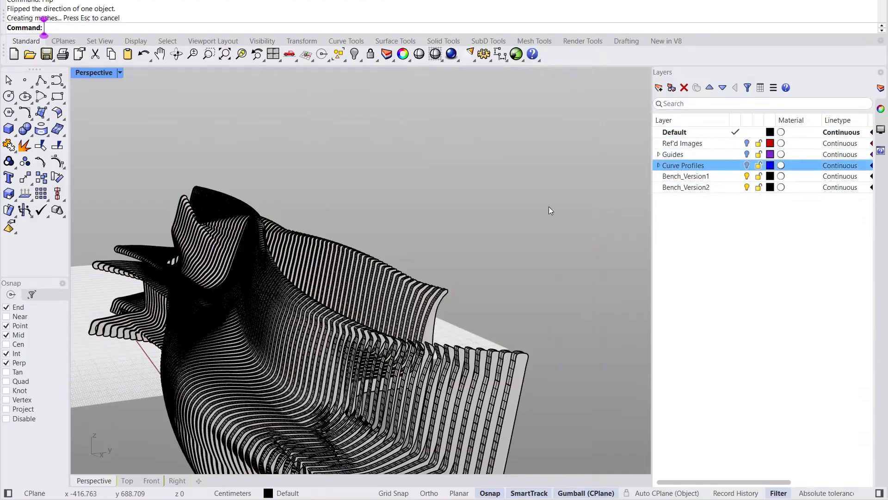
Step: Compare the two benches by showing the Bench_Version1 and Bench_Version2 layers one at a time, and inspect Bench_Version2
scroll(549, 207, down, 5)
right_drag(402, 242, 430, 254)
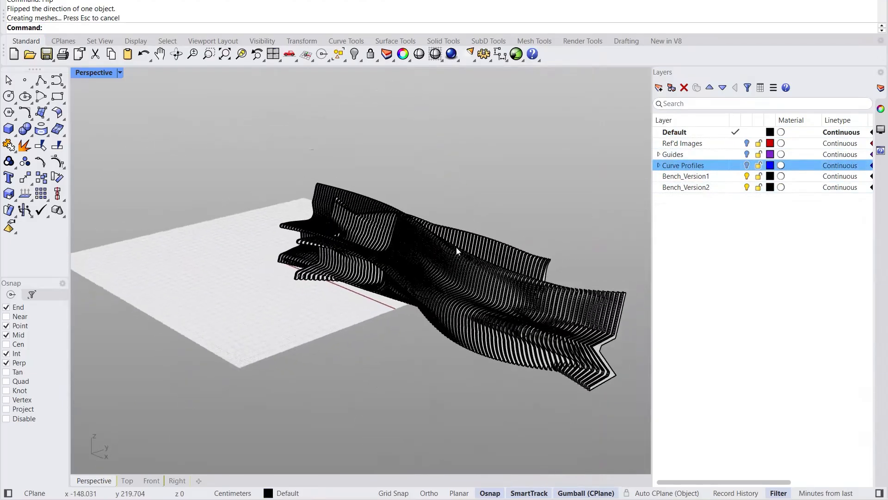
click(747, 176)
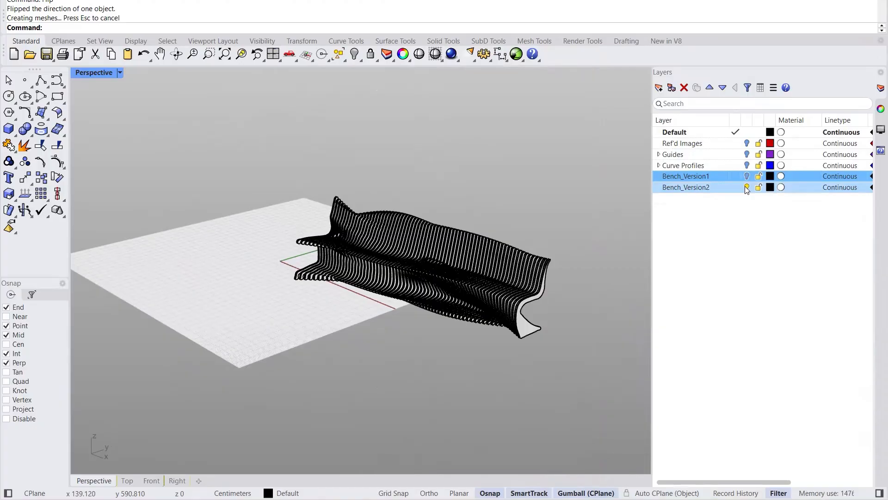
click(746, 186)
click(747, 175)
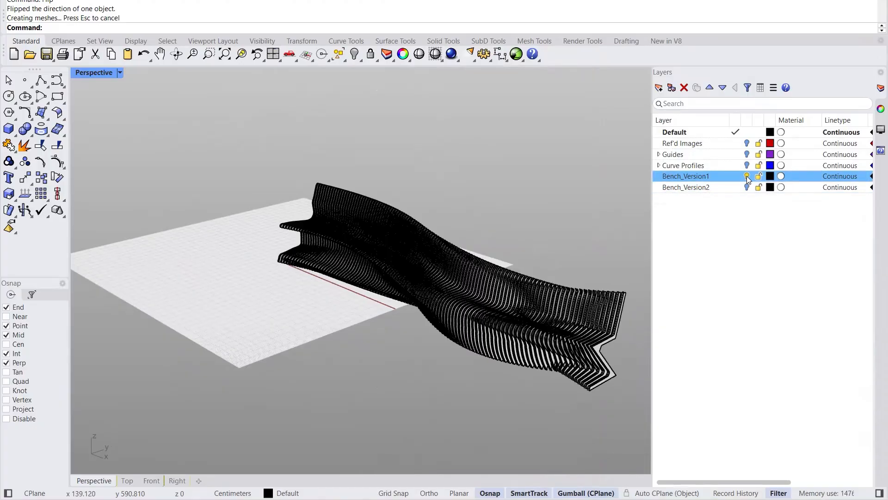
click(747, 177)
click(747, 187)
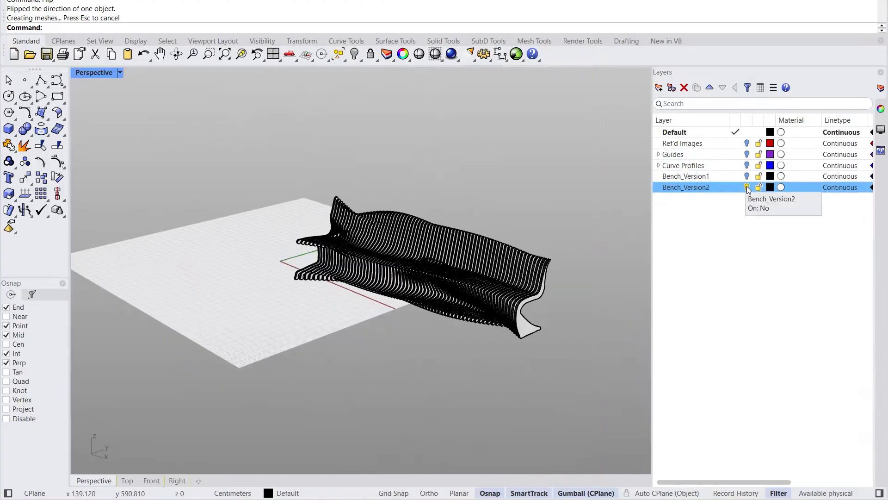
right_drag(460, 273, 435, 286)
scroll(451, 253, up, 3)
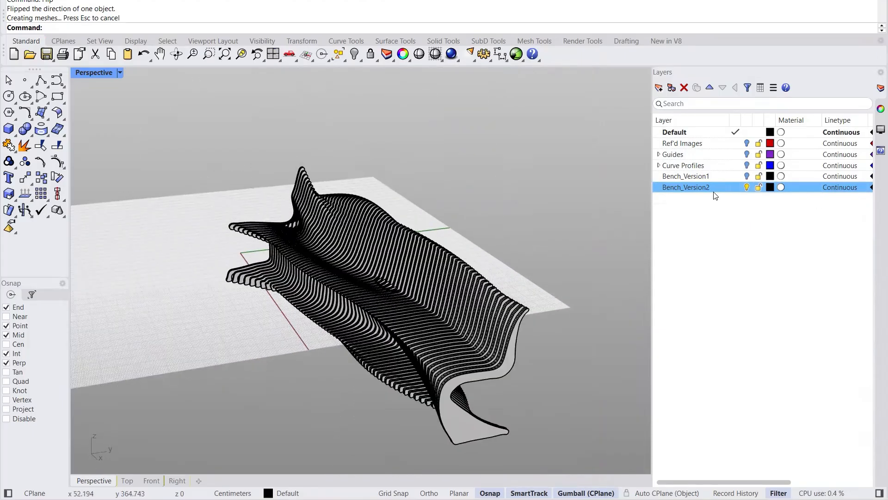
Step: Show both benches together for comparison, and leave only the Bench_Version1 layer turned on
click(746, 177)
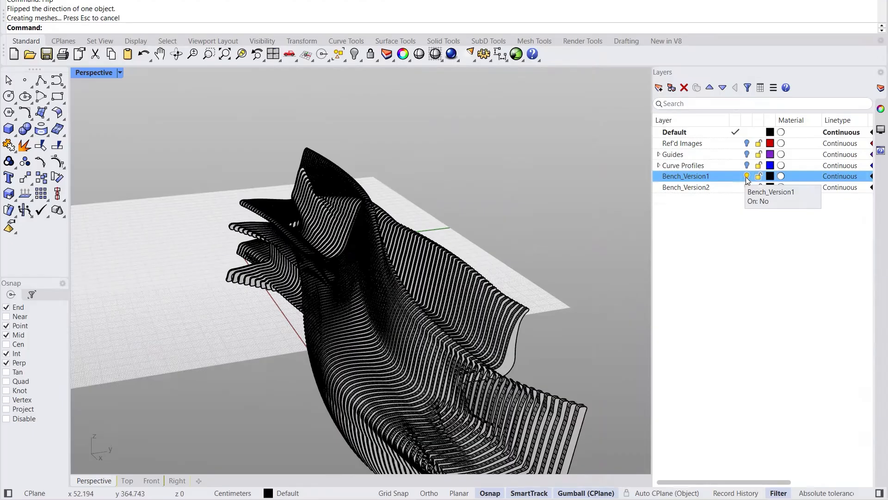
click(746, 179)
click(745, 186)
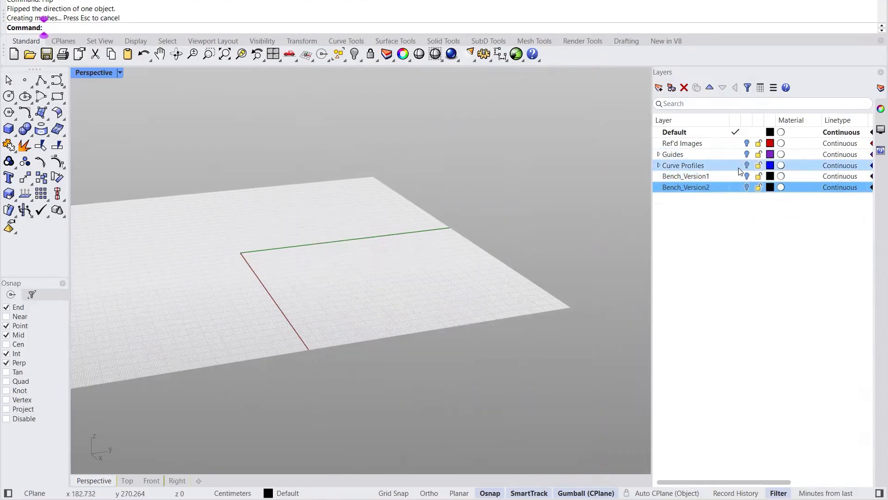
click(745, 178)
right_drag(388, 217, 277, 226)
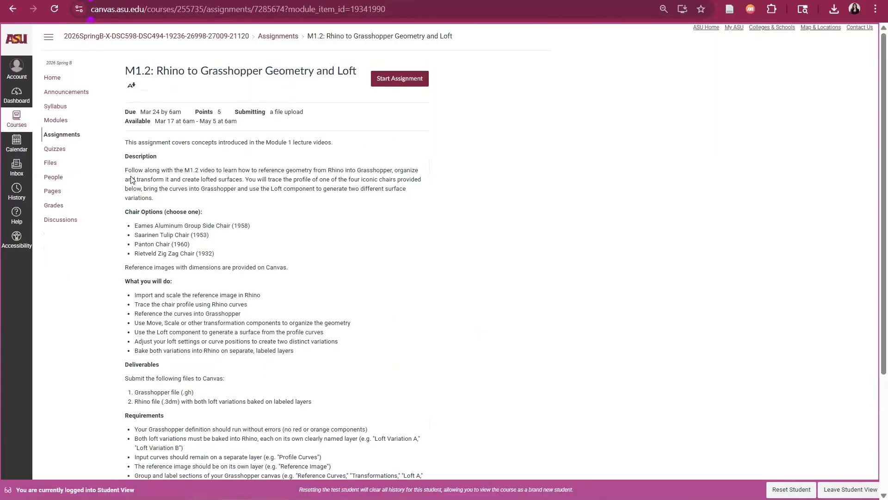
Step: Switch to the M1.2 assignment page in Canvas and review its requirements, highlighting the .gh and .3dm file naming formats
scroll(131, 179, down, 4)
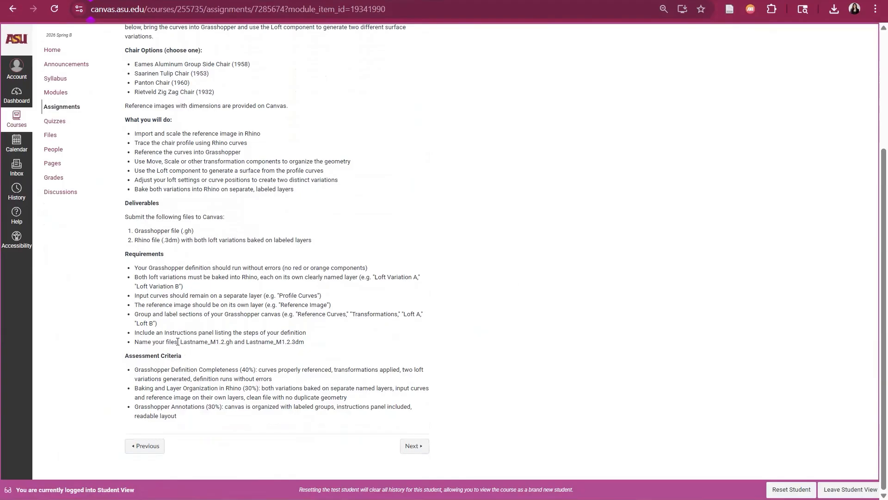
drag(198, 342, 211, 343)
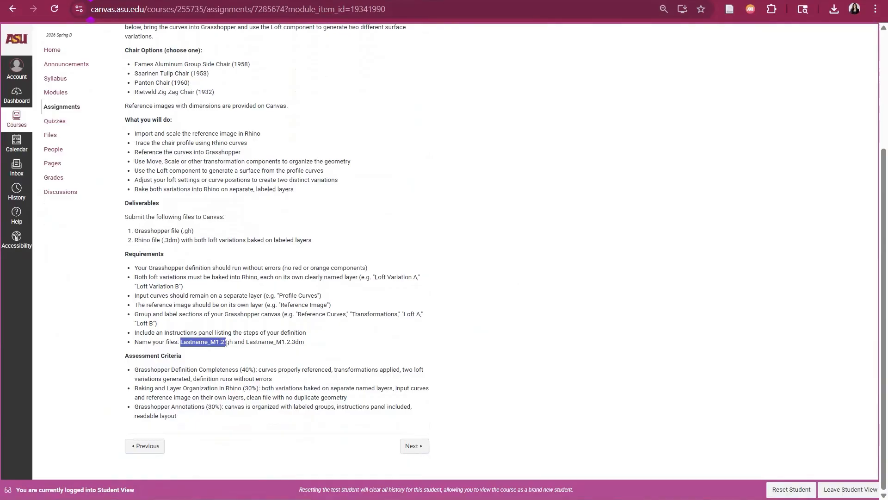
drag(245, 342, 300, 351)
click(295, 341)
drag(231, 341, 179, 342)
drag(306, 343, 247, 342)
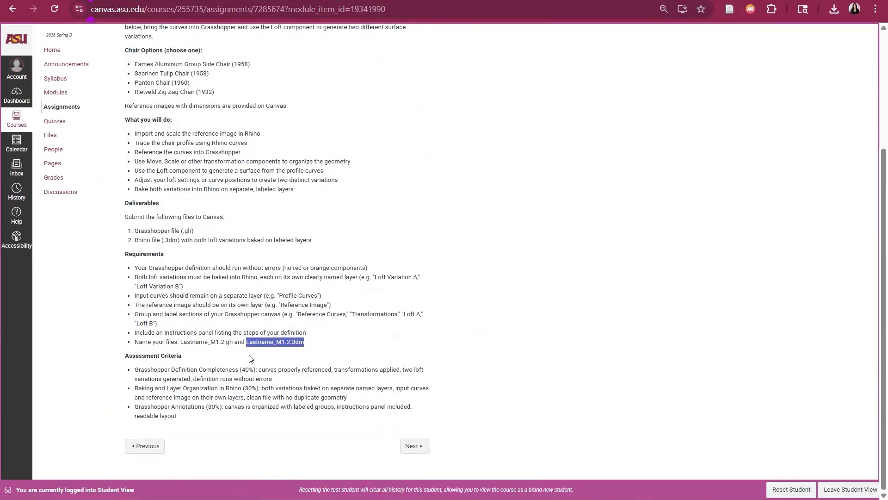